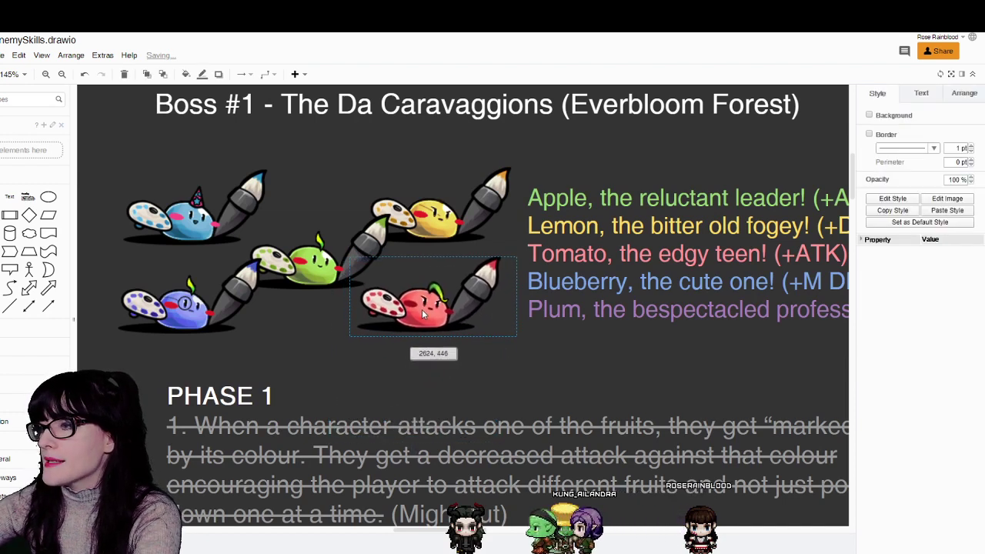
left_click(477, 406)
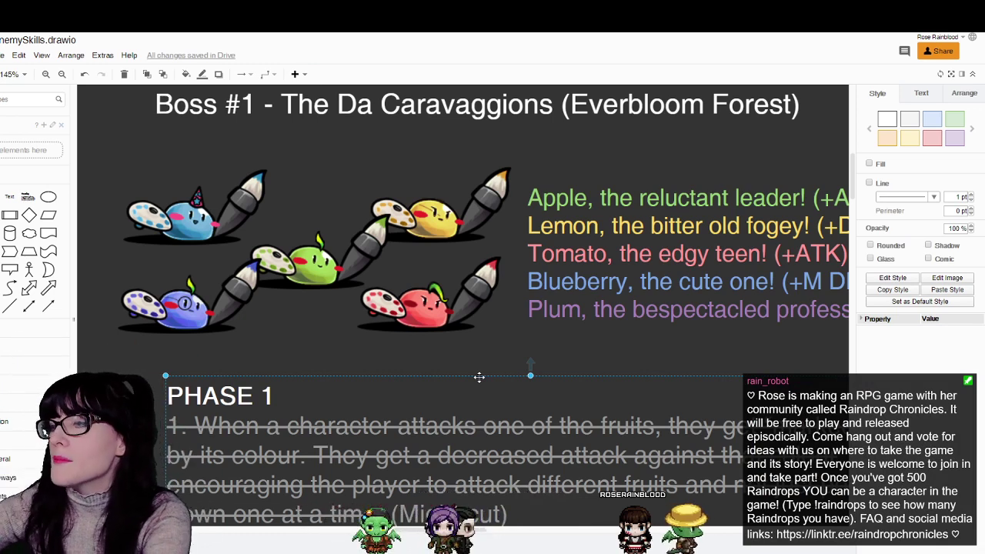
left_click(319, 353)
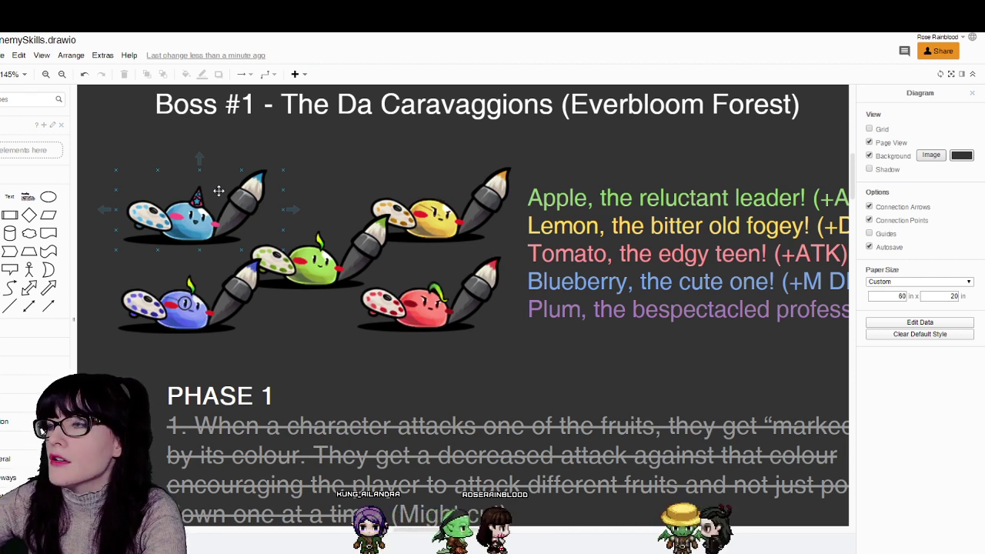
key("Escape")
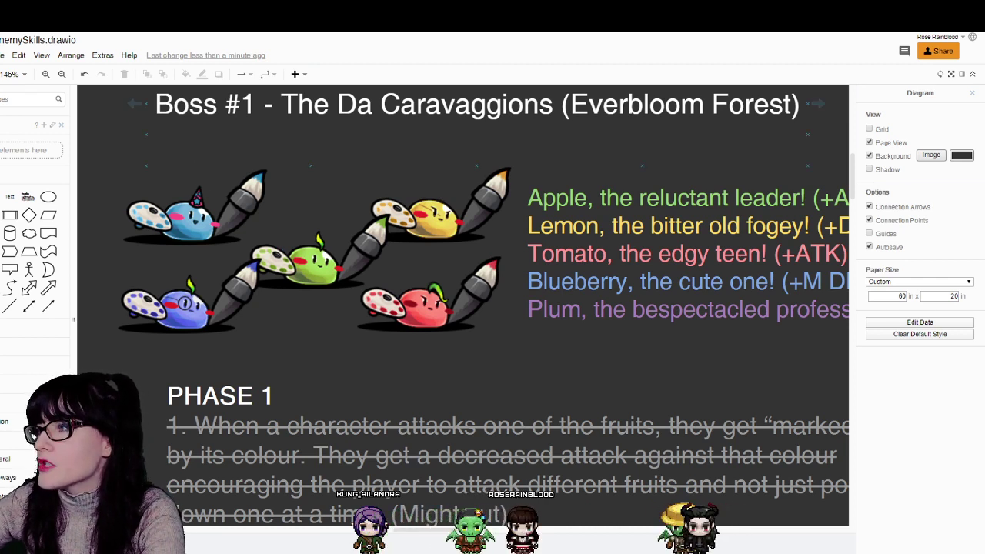
- Switch to the notes diagram and replace the entire list of bat mascot name ideas with "Na"
key("ctrl+Tab")
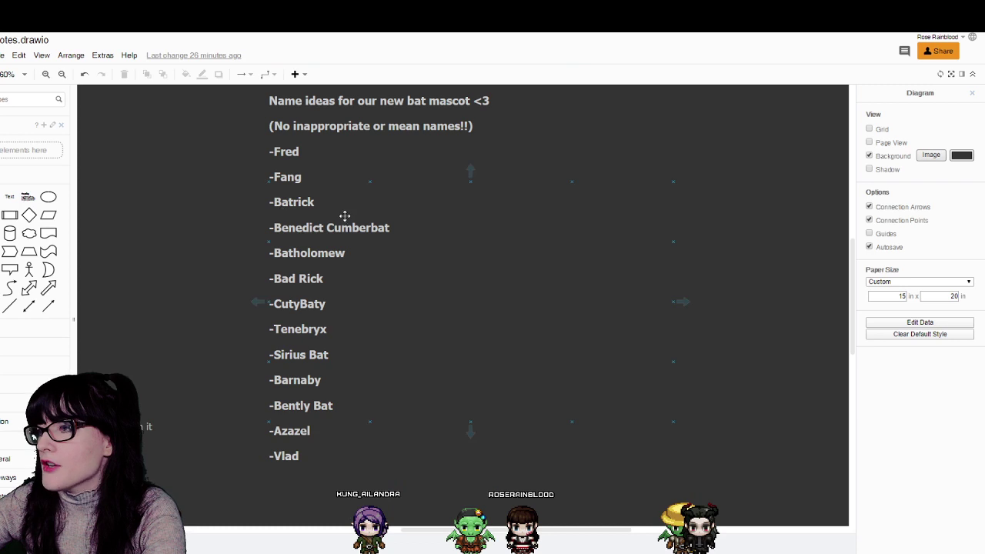
double_click(316, 225)
left_click_drag(291, 256, 403, 436)
key("BackSpace")
key("Delete")
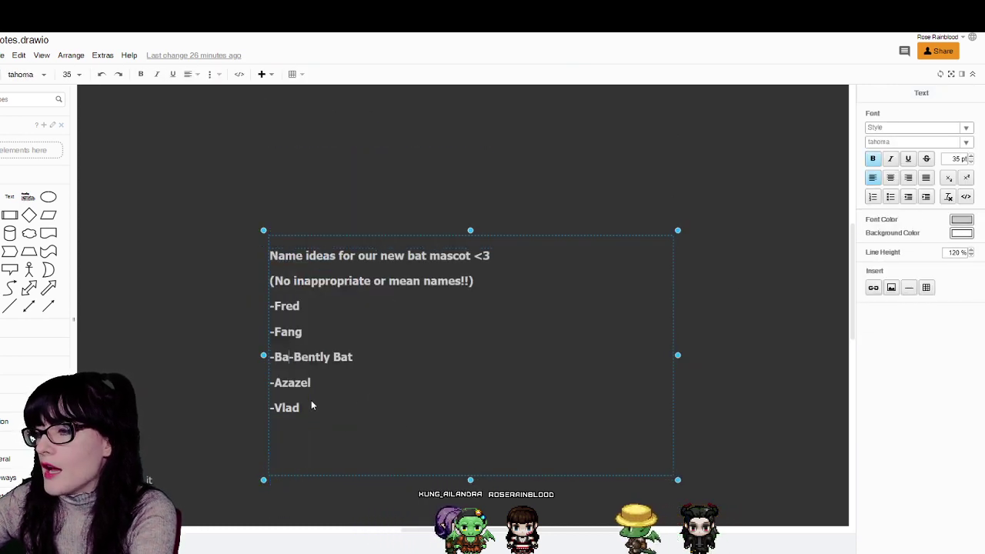
key("Delete")
key("Delete")
key("Delete")
key("Delete")
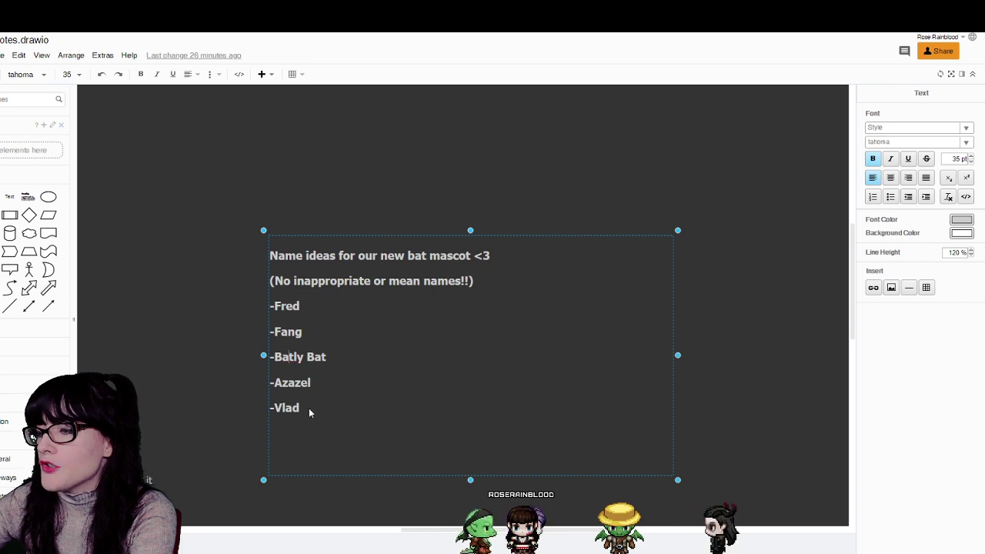
key("ctrl+a")
type("Na")
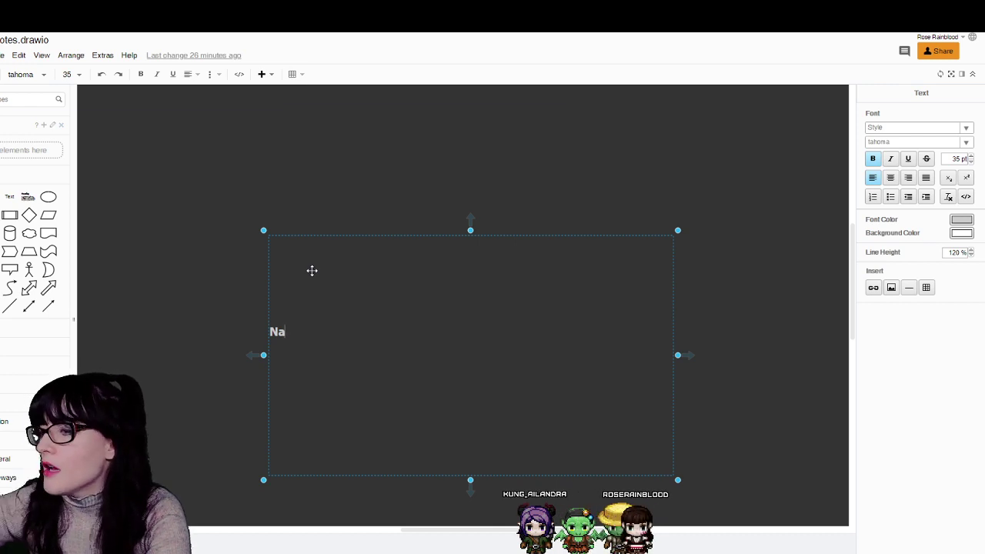
- Shift the notes text box to the left and set the font size of all its text to 44 pt
left_click_drag(350, 344, 283, 343)
left_click(236, 330)
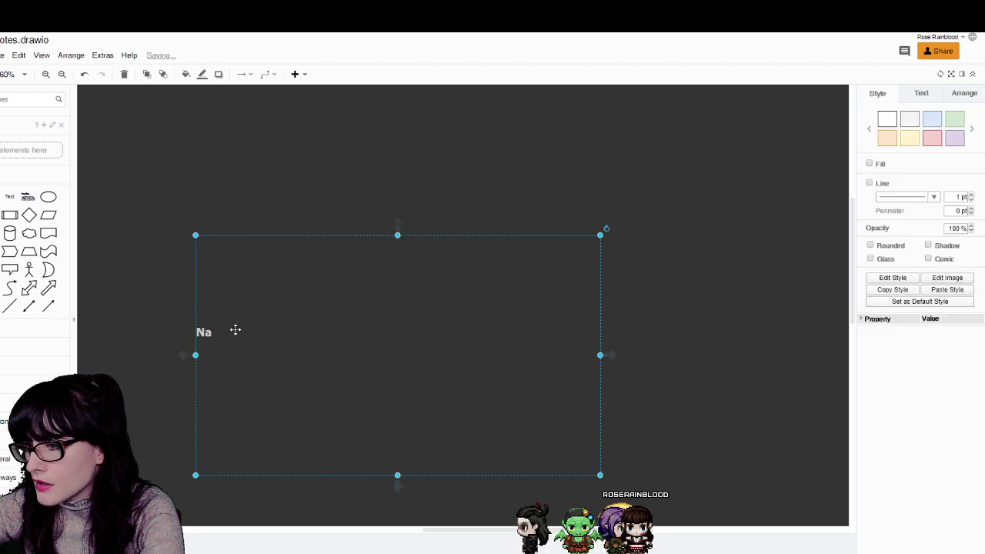
double_click(213, 332)
key("Escape")
double_click(208, 332)
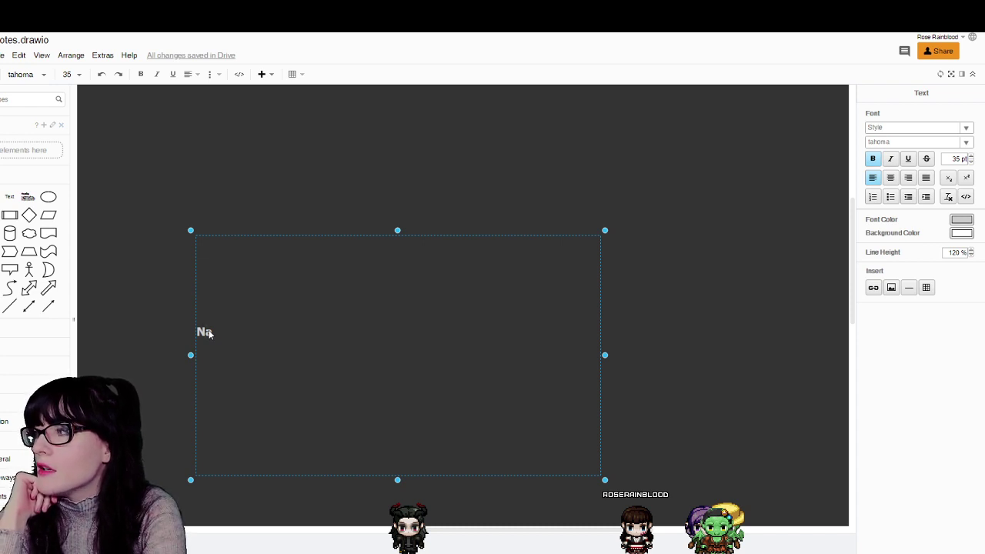
left_click(971, 156)
left_click(971, 156)
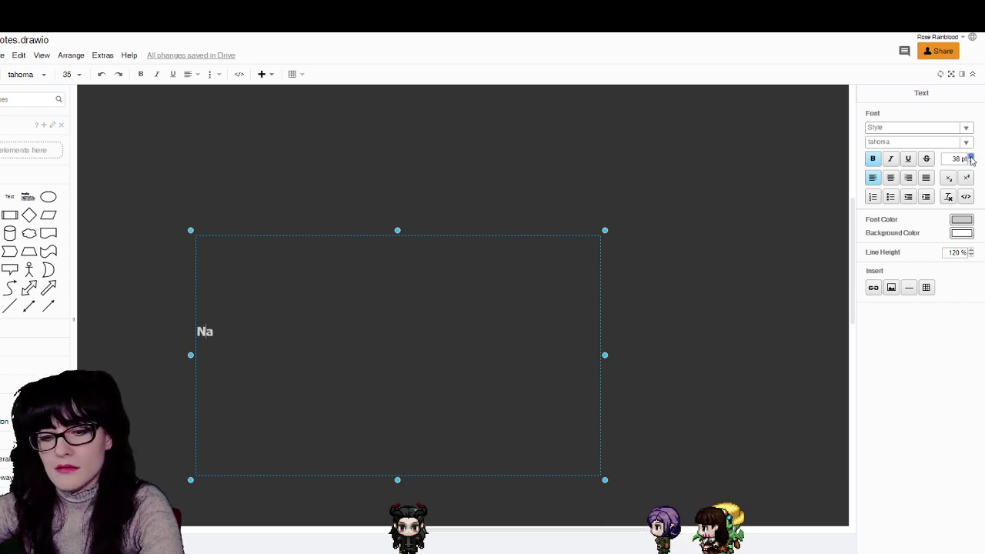
left_click(971, 156)
left_click(971, 157)
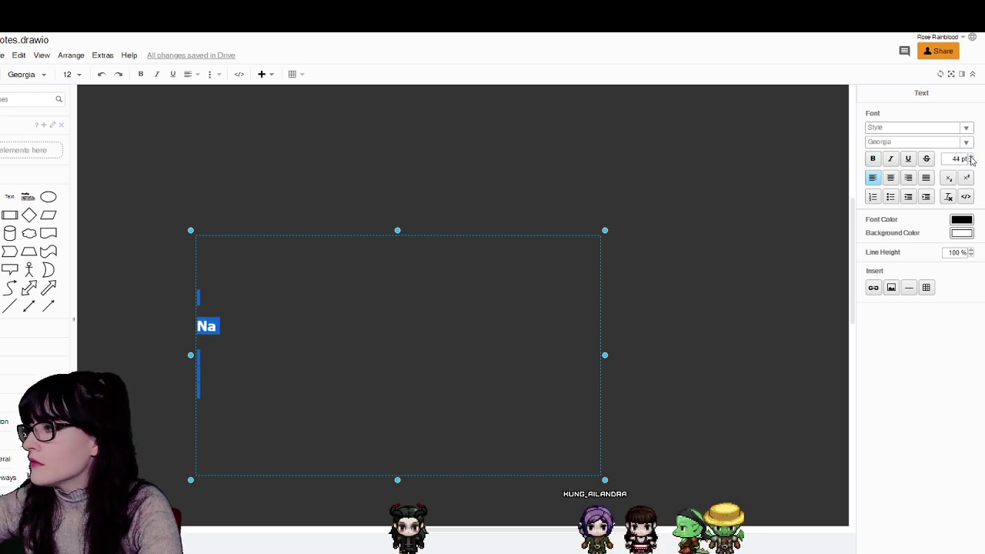
- Replace the placeholder text with the list entry "-Dialogue & Cutscene between Fruits and party"
left_click(203, 323)
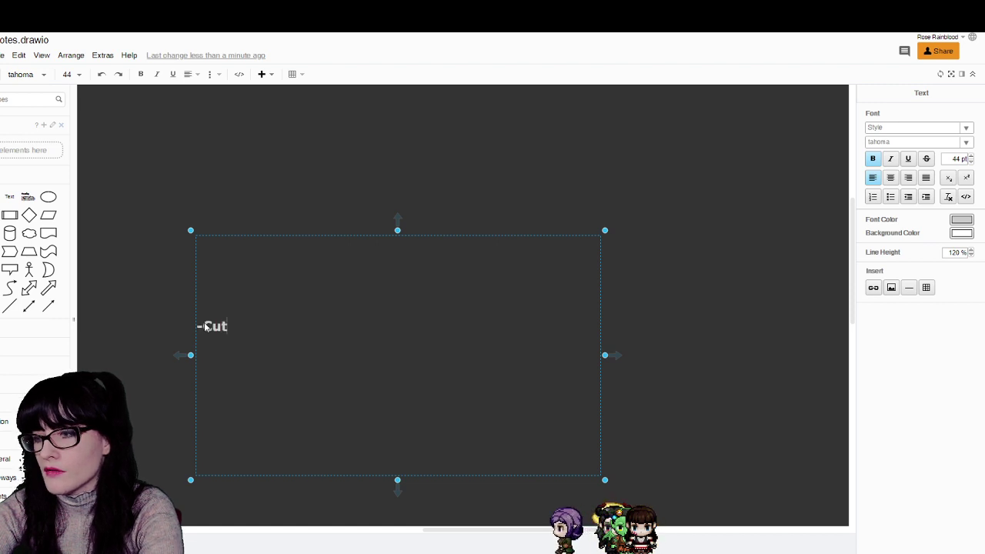
key("BackSpace")
key("BackSpace")
key("BackSpace")
type("Dialogue an")
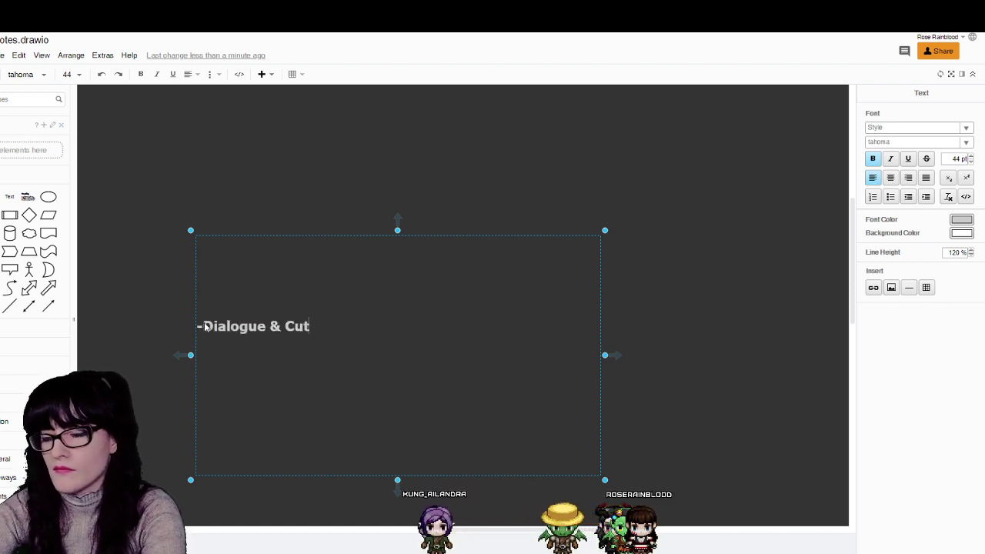
type(" bet")
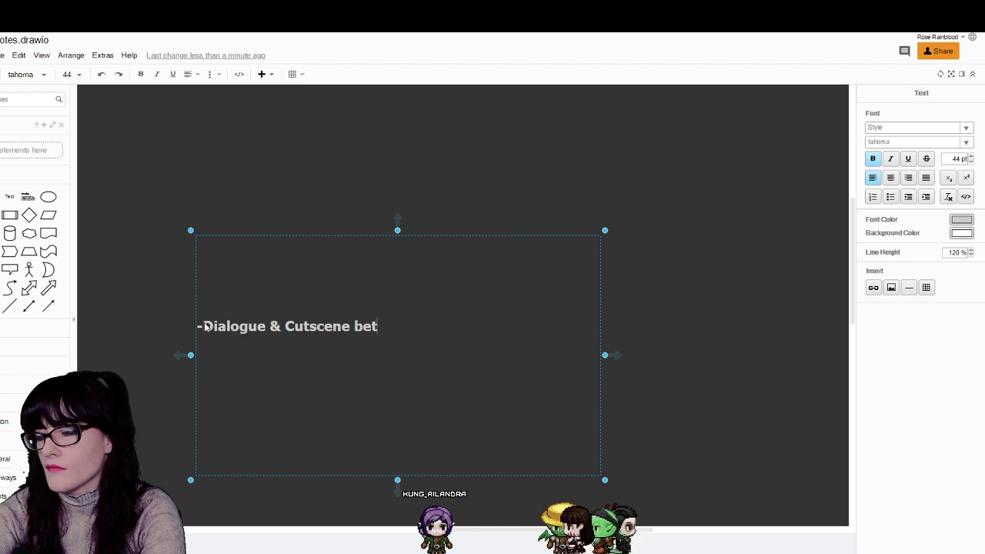
type("ween Fri")
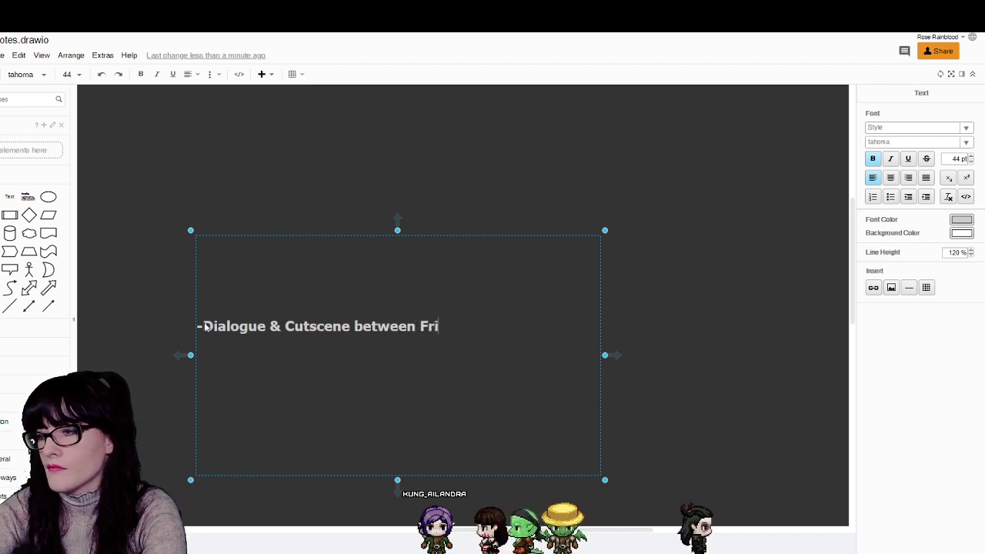
key("BackSpace")
type("uits and party")
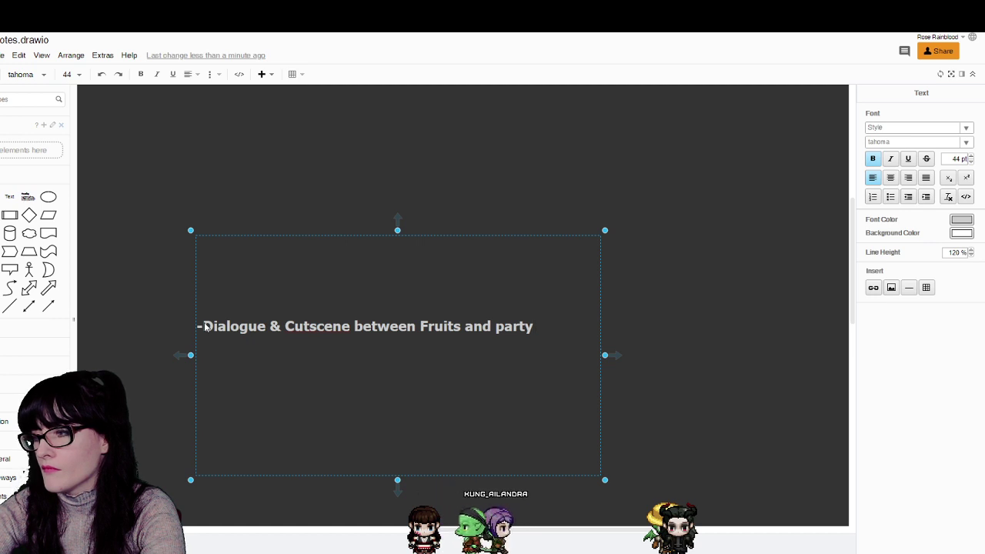
- Replace "and party" so the entry ends with ", the Hero, Rose & Carol the Barrel. (Before Boss Battle)"
key("BackSpace")
key("BackSpace")
key("BackSpace")
key("BackSpace")
key("BackSpace")
key("BackSpace")
key("BackSpace")
key("BackSpace")
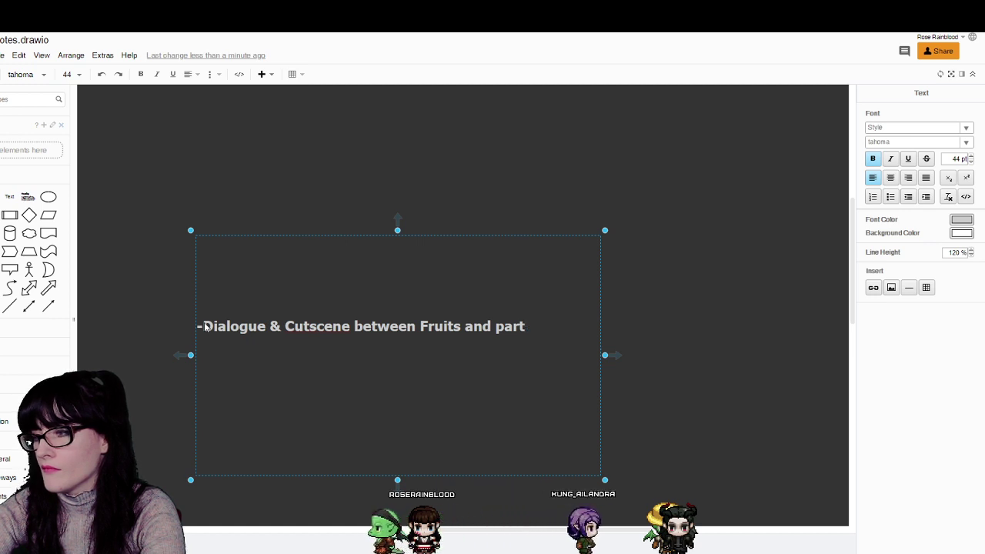
key("BackSpace")
key("BackSpace")
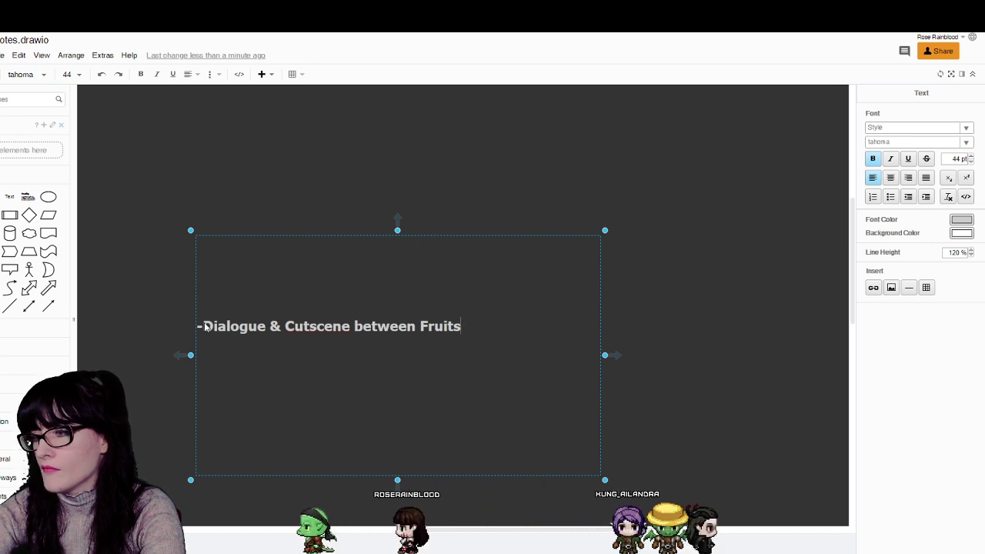
type(", the He")
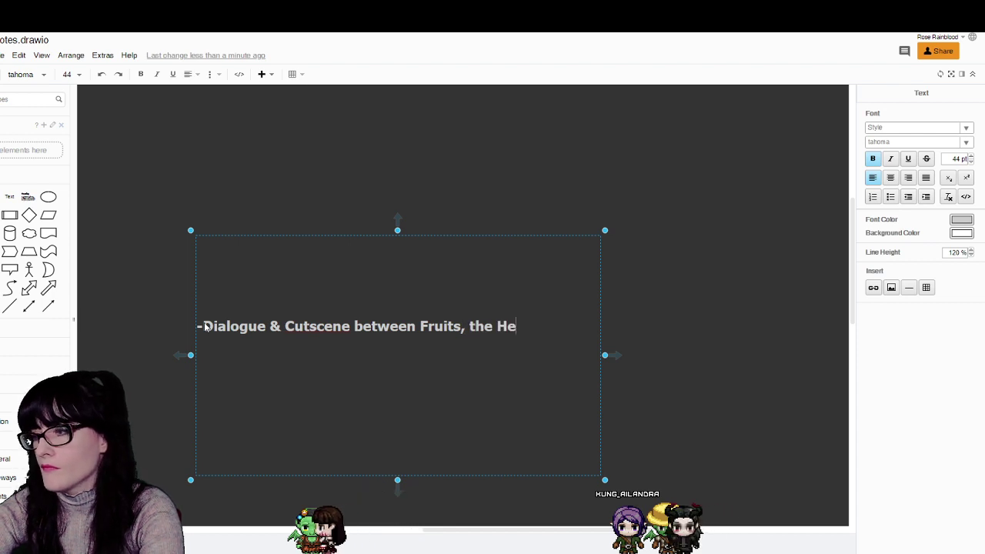
type("ro, Rose & Carol the Barrel.")
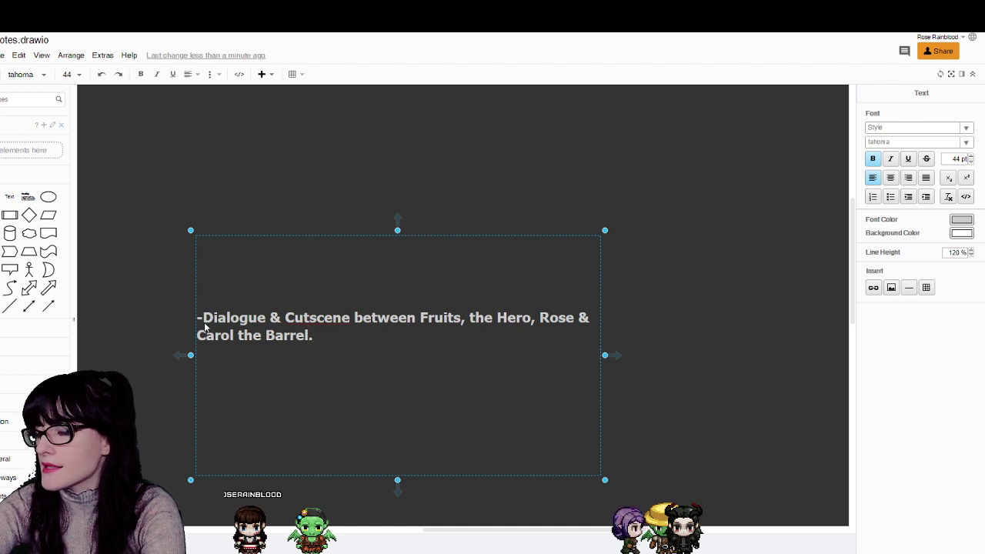
type("(Before B")
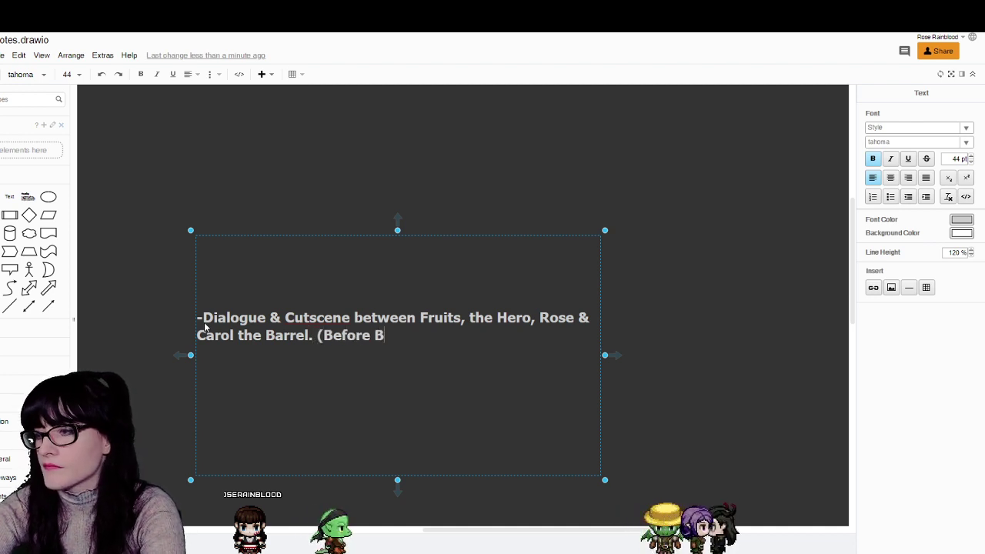
type("oss Battle)")
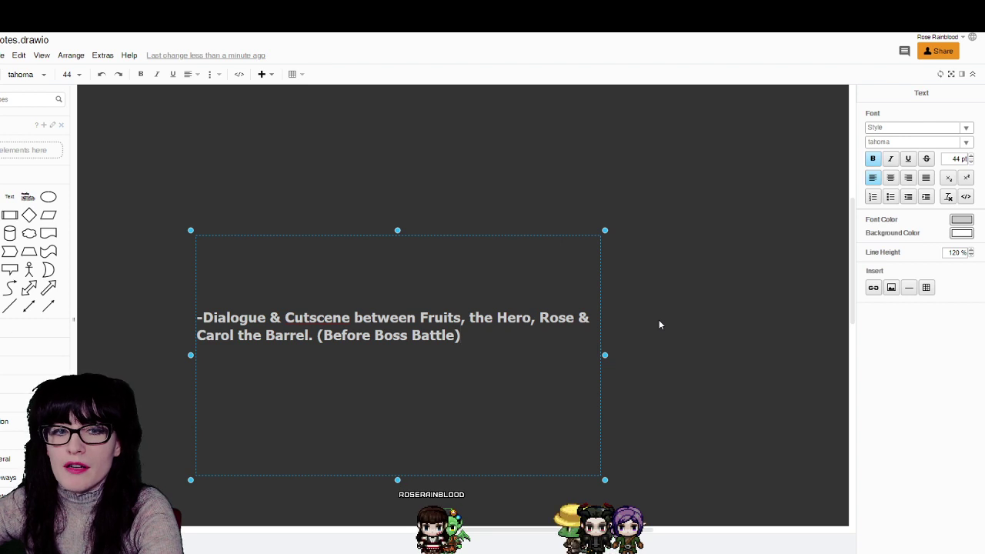
- Switch to the enemy skills diagram and review the Phase 1 skills of each fruit in Boss #1
key("ctrl+Tab")
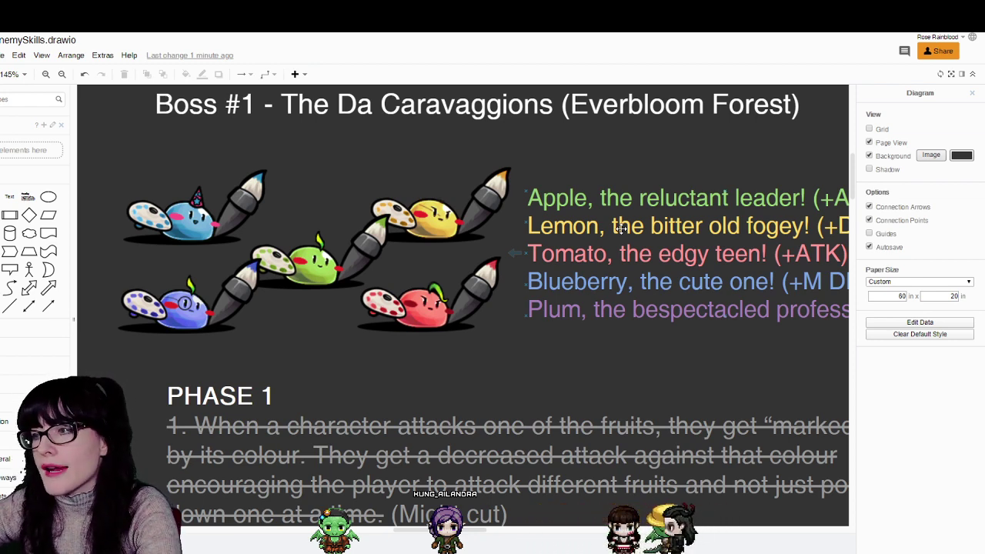
scroll(239, 171, "down", 5)
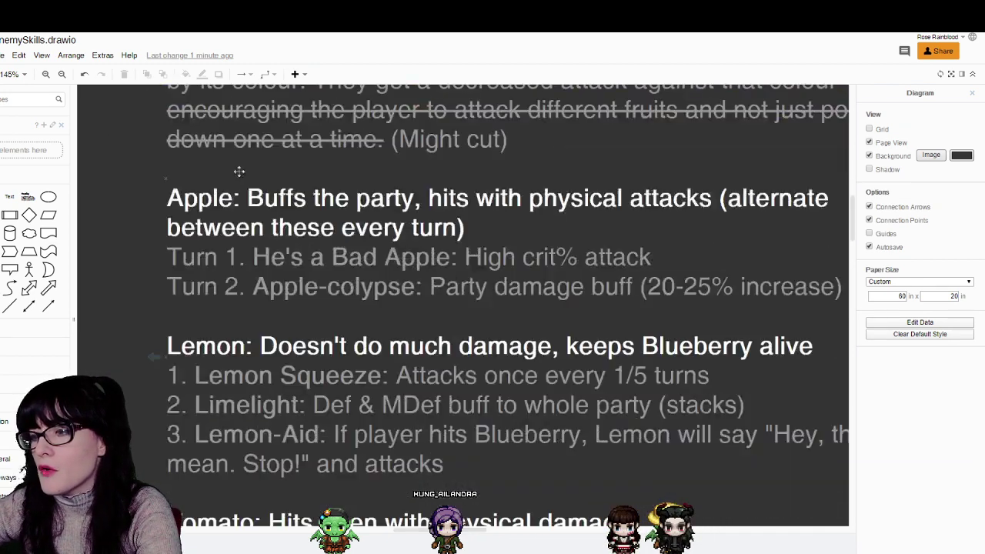
left_click(62, 74)
left_click(62, 74)
scroll(341, 269, "down", 4)
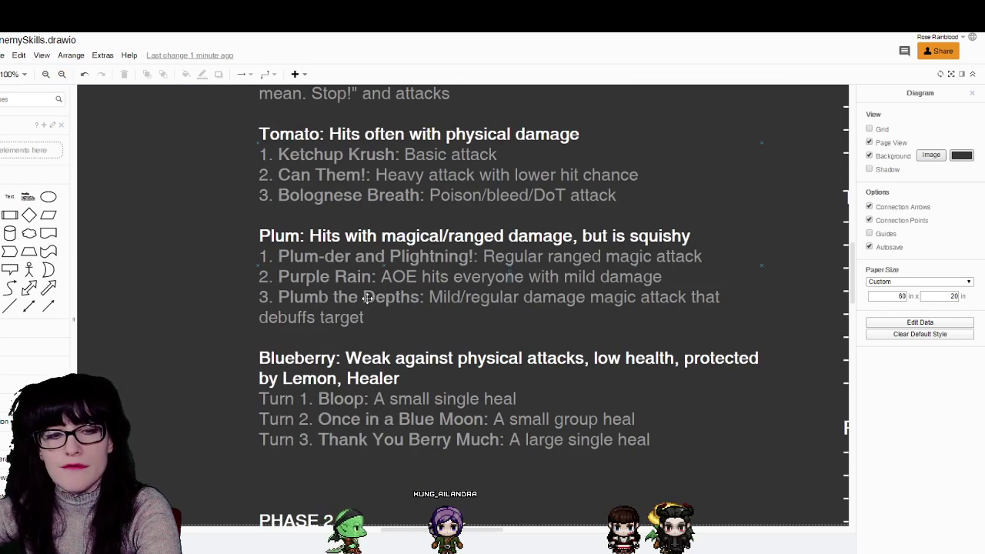
scroll(368, 298, "down", 1)
scroll(314, 293, "up", 2)
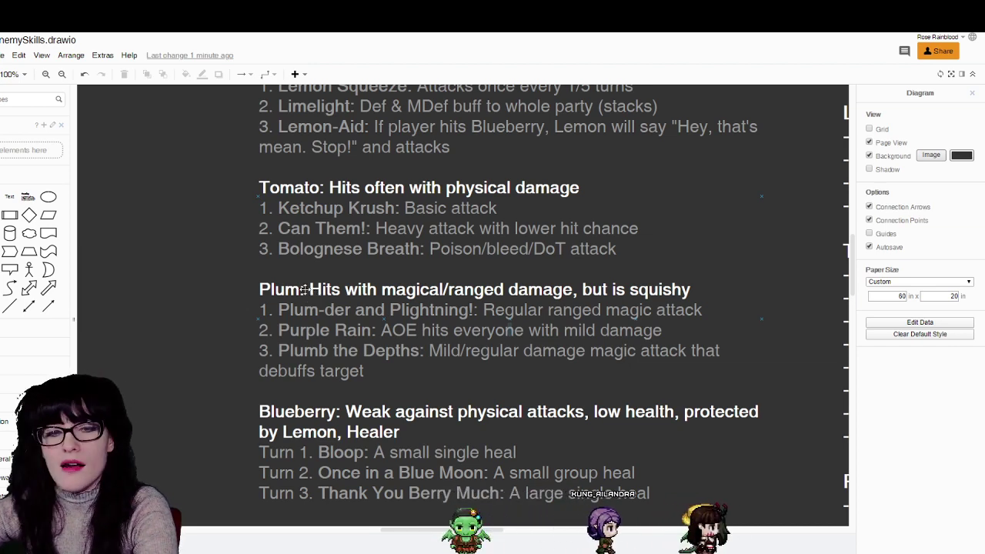
scroll(324, 293, "up", 6)
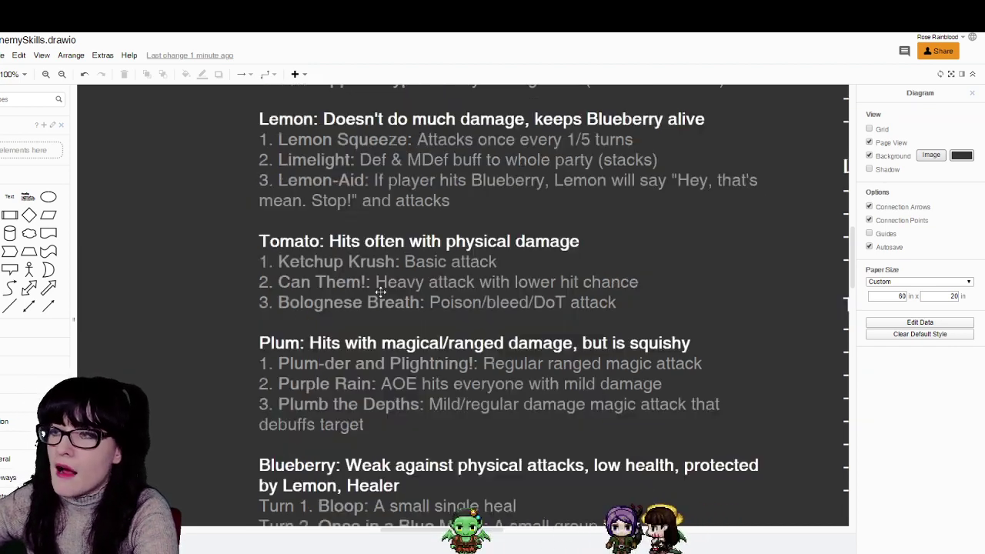
scroll(375, 295, "up", 5)
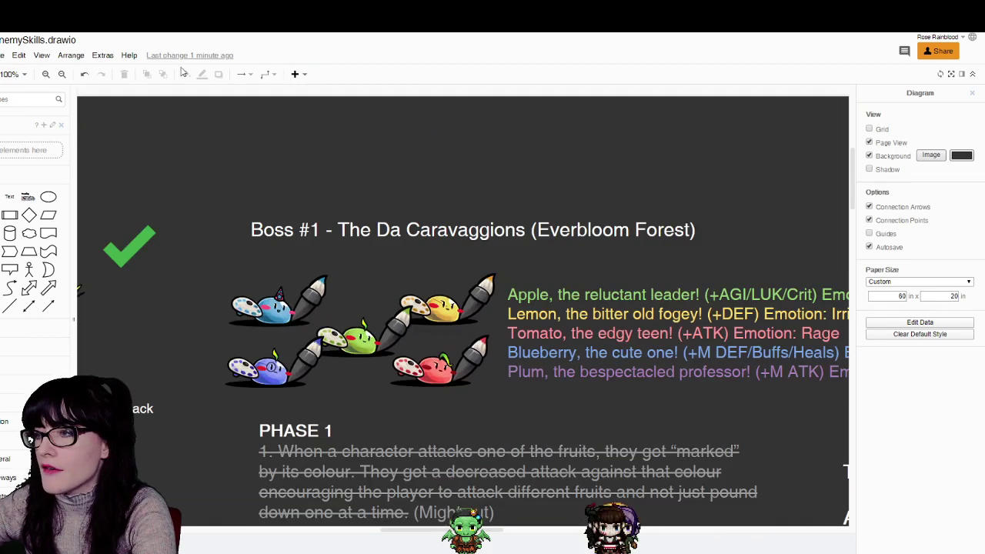
left_click(46, 75)
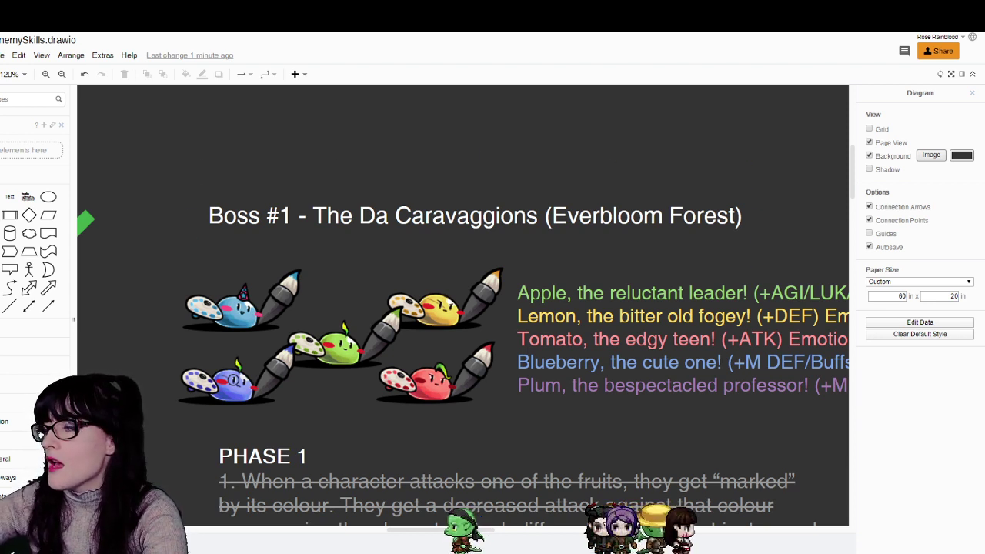
- Return to the notes diagram and add the entry "-Fruit Boss Battle mechanics" above the dialogue and cutscene entry
key("ctrl+Tab")
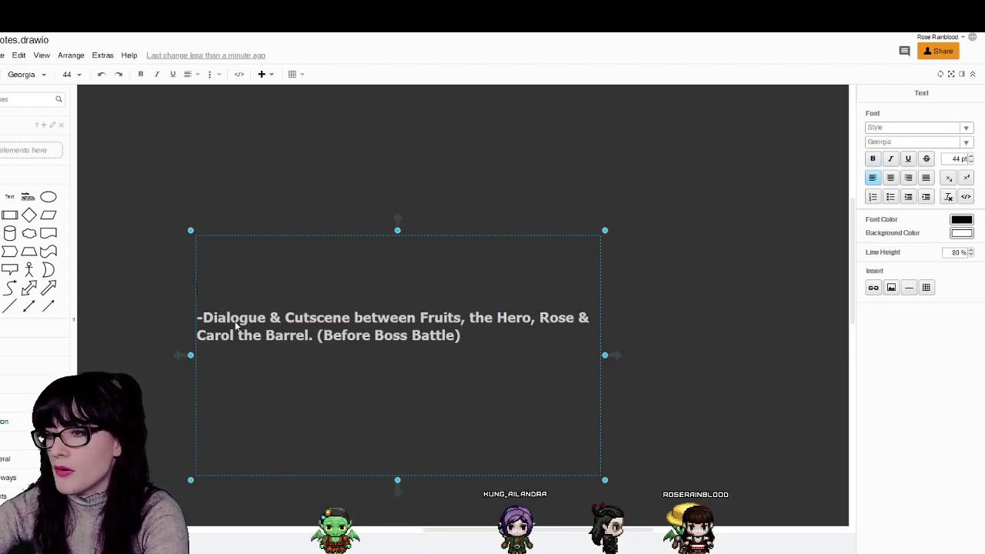
key("Return")
key("Up")
type("-")
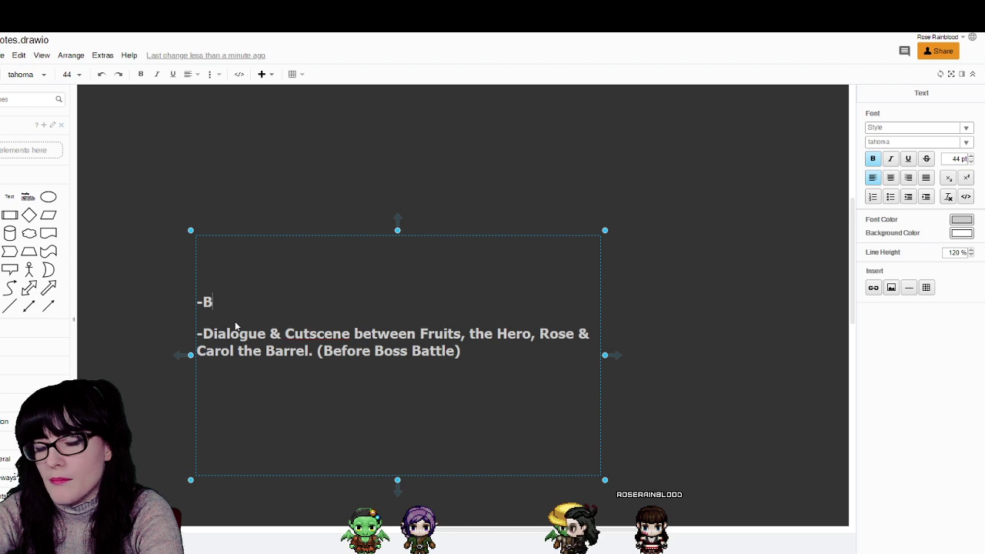
type("Battle mechanics")
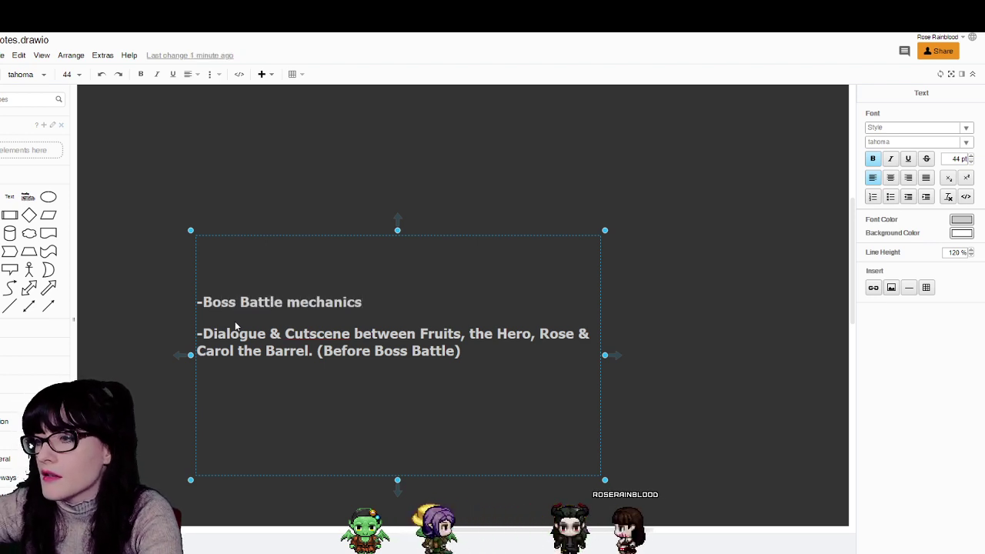
left_click(202, 304)
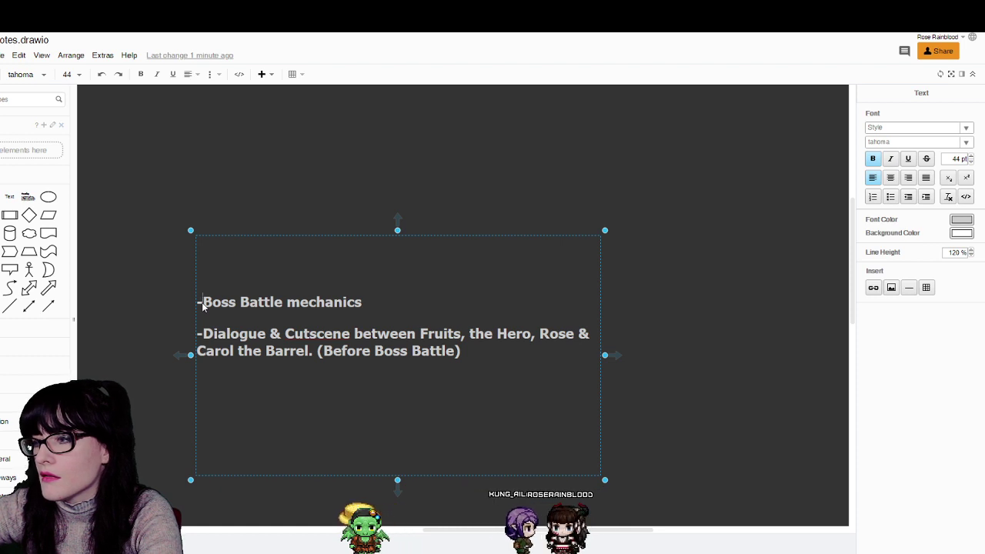
type("Fruit")
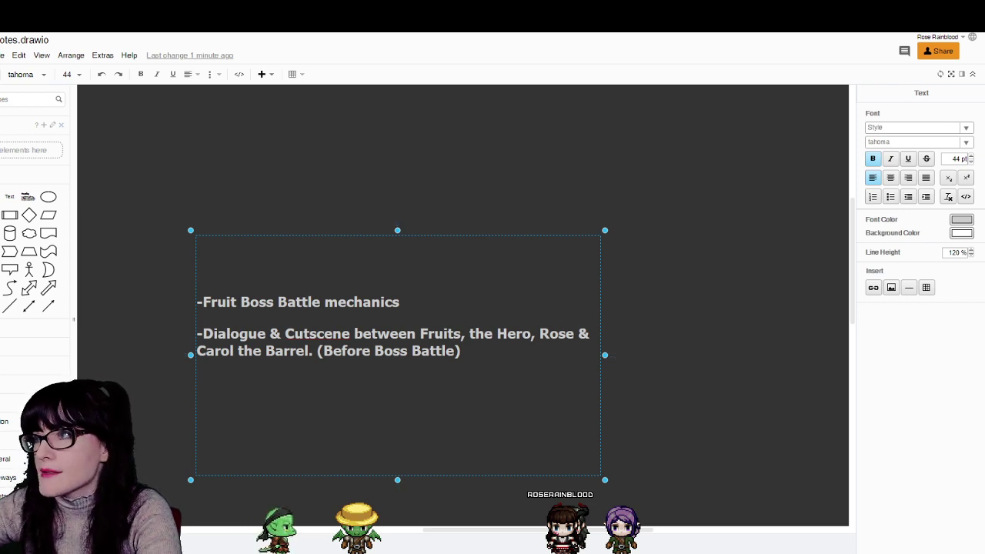
- Review the Boss #1 fruit overview in the enemy skills diagram and the votes in the bat mascot name poll
key("ctrl+Tab")
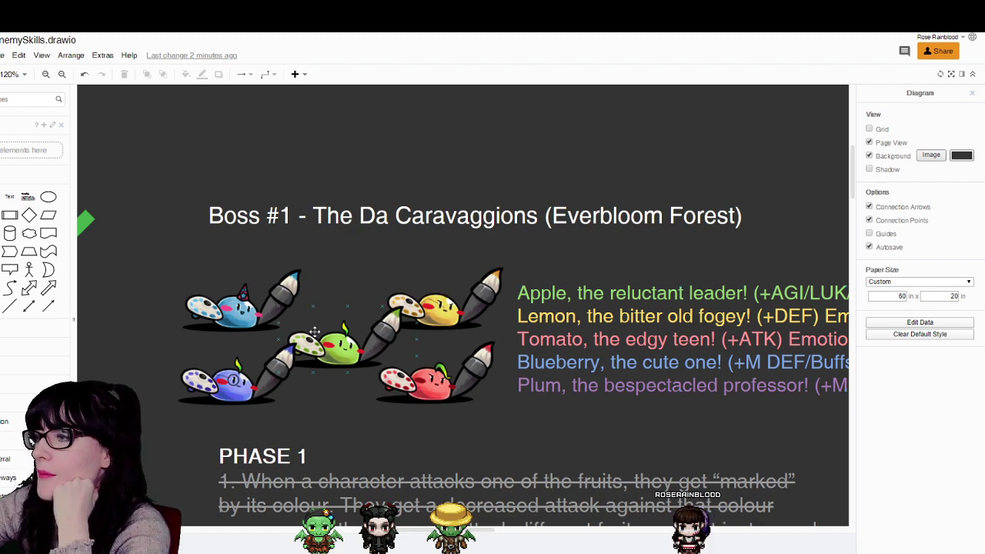
scroll(404, 131, "up", 1)
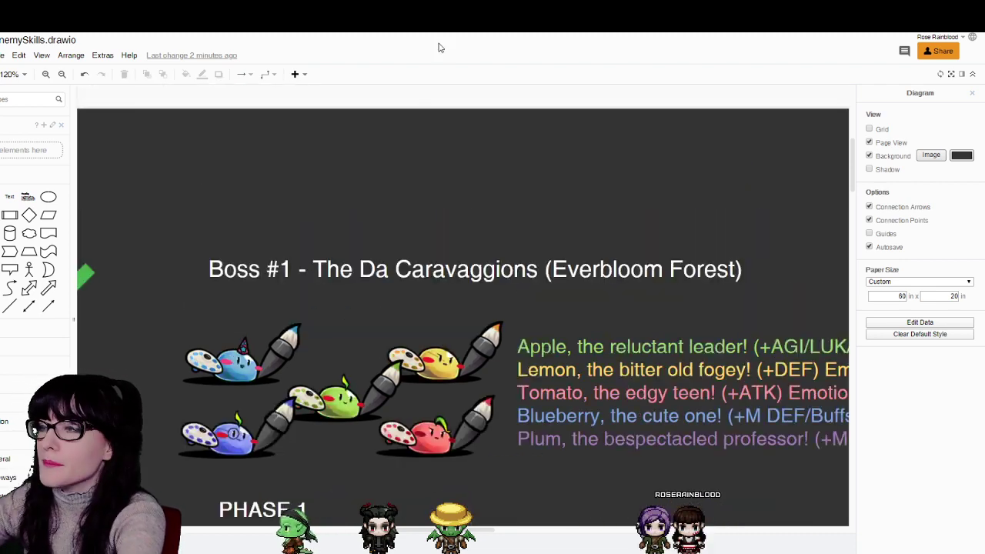
scroll(586, 138, "down", 2)
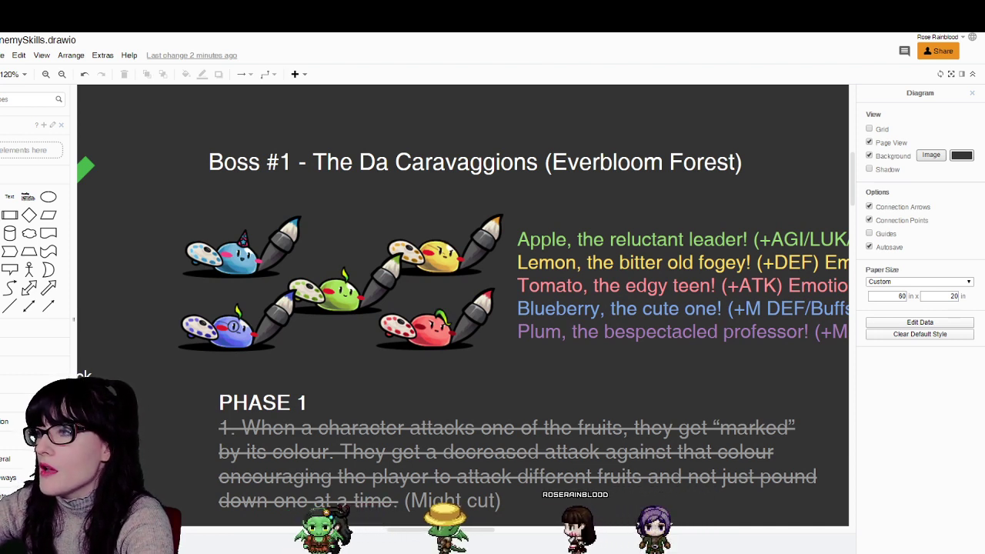
key("alt+Tab")
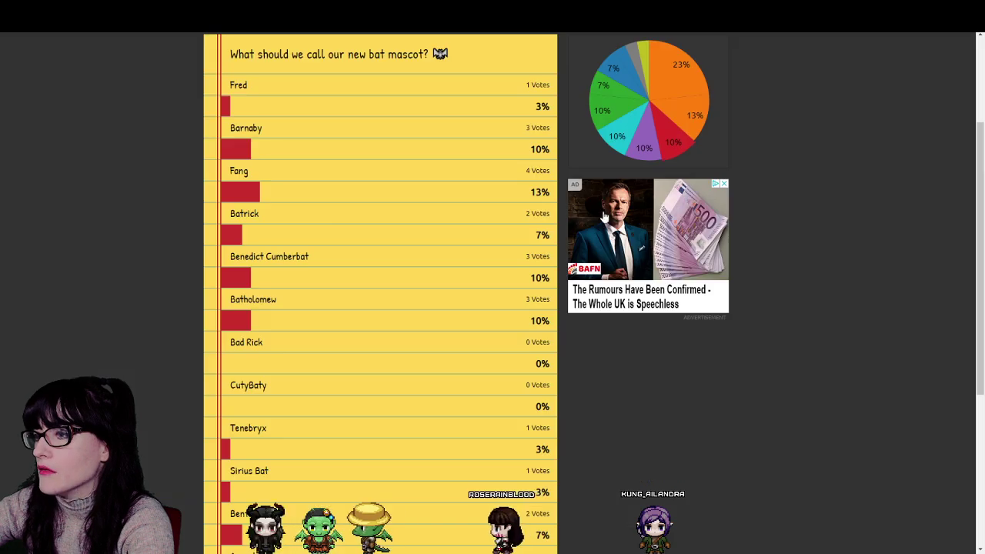
scroll(605, 219, "down", 3)
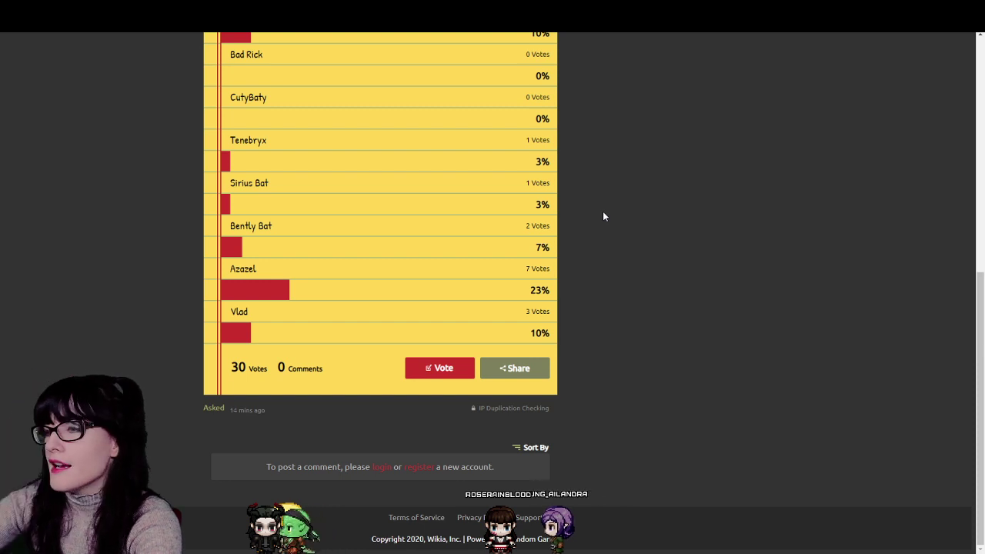
scroll(279, 392, "up", 2)
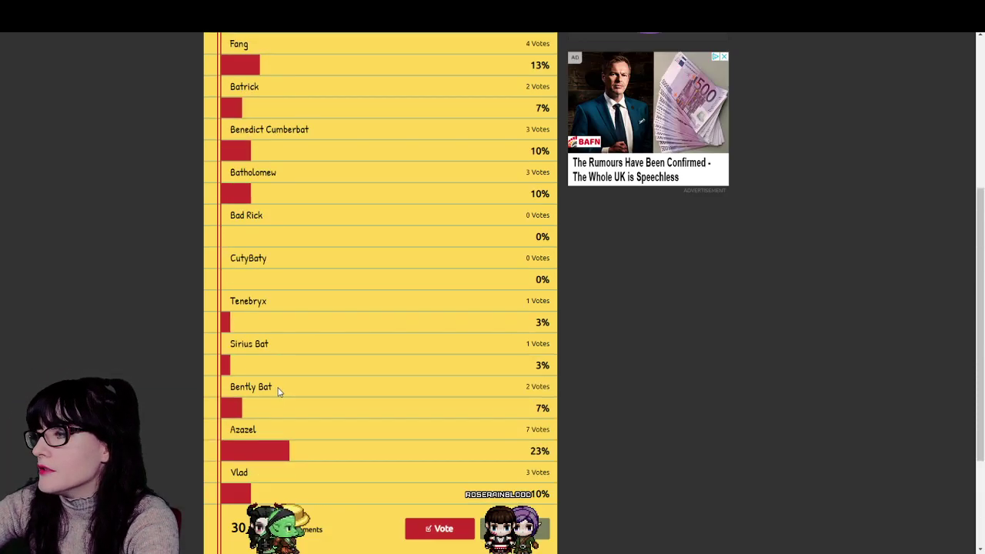
scroll(713, 371, "up", 2)
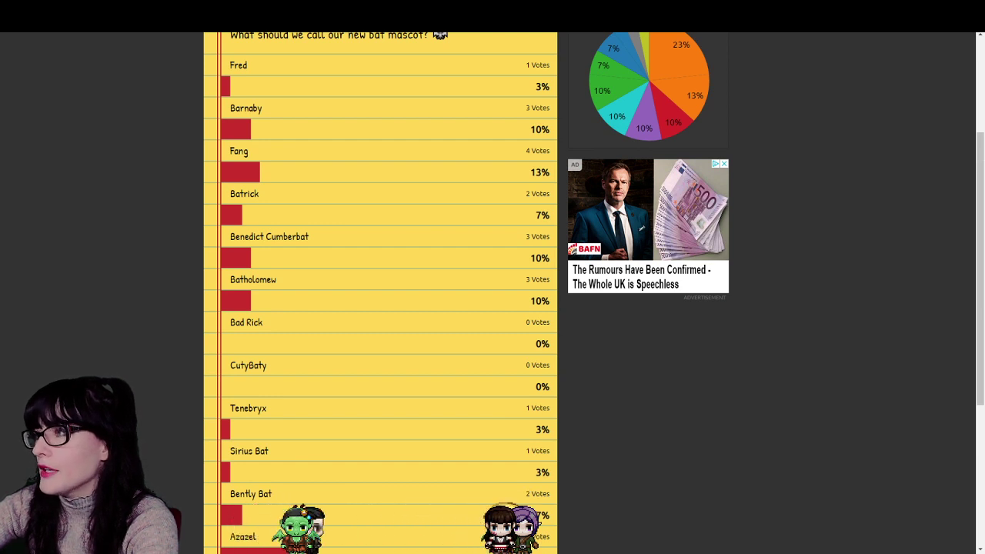
key("alt+Tab")
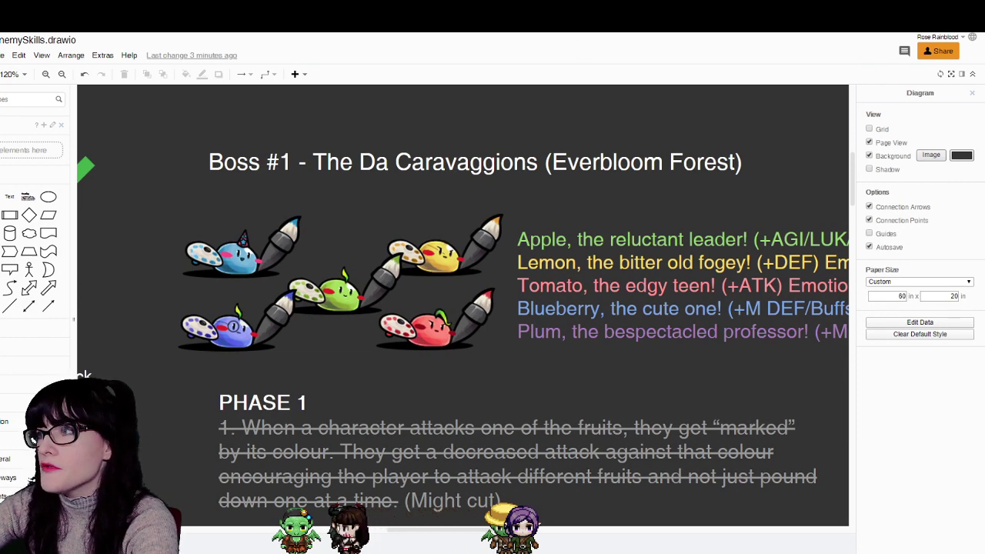
scroll(594, 224, "down", 2)
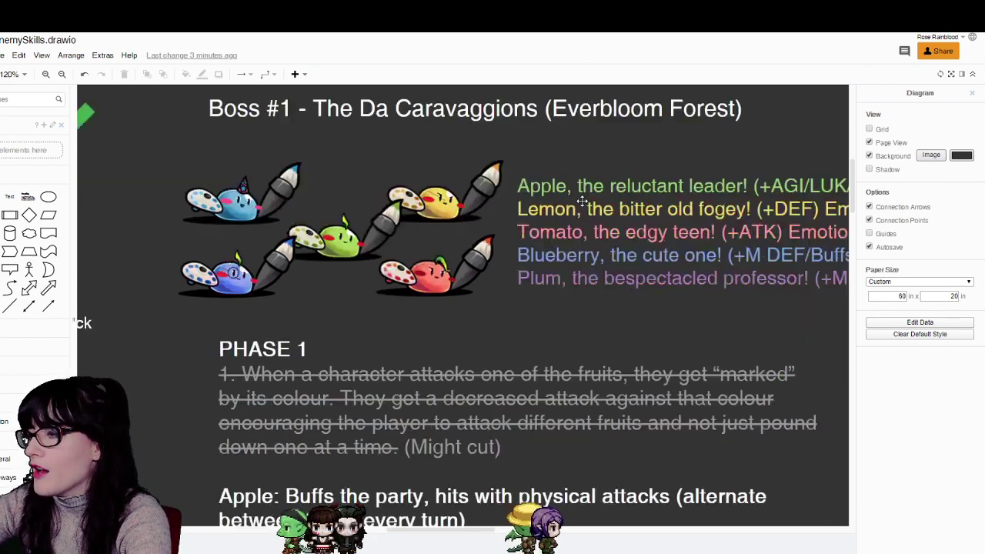
scroll(594, 224, "up", 1)
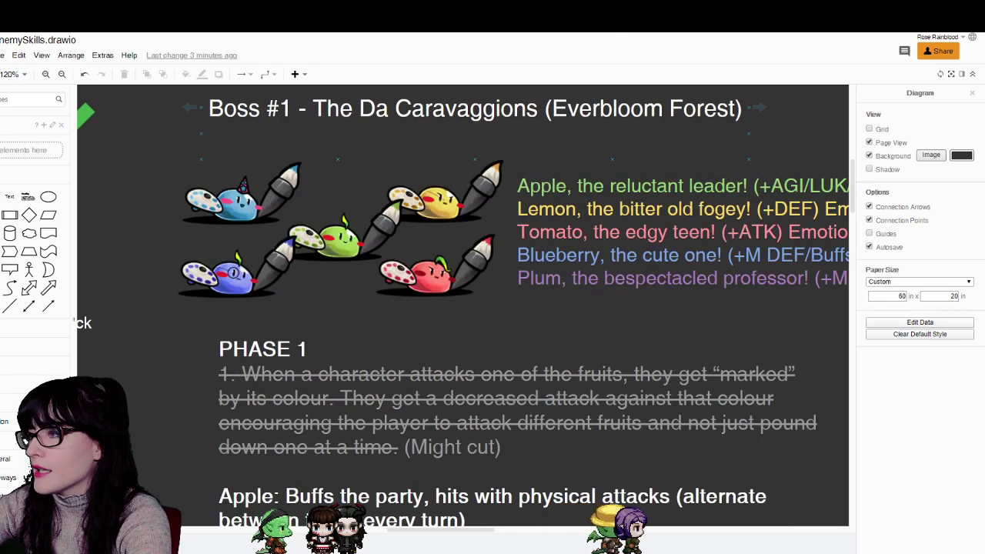
- Return to the notes diagram and append "(Phase 1 & 2)" to the Fruit Boss Battle mechanics entry
key("alt+Tab")
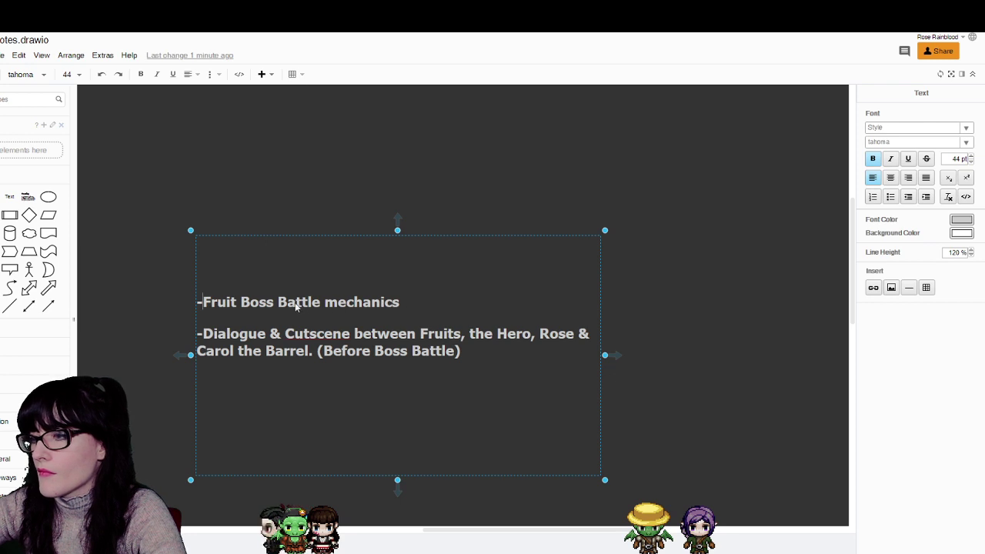
left_click_drag(278, 303, 288, 304)
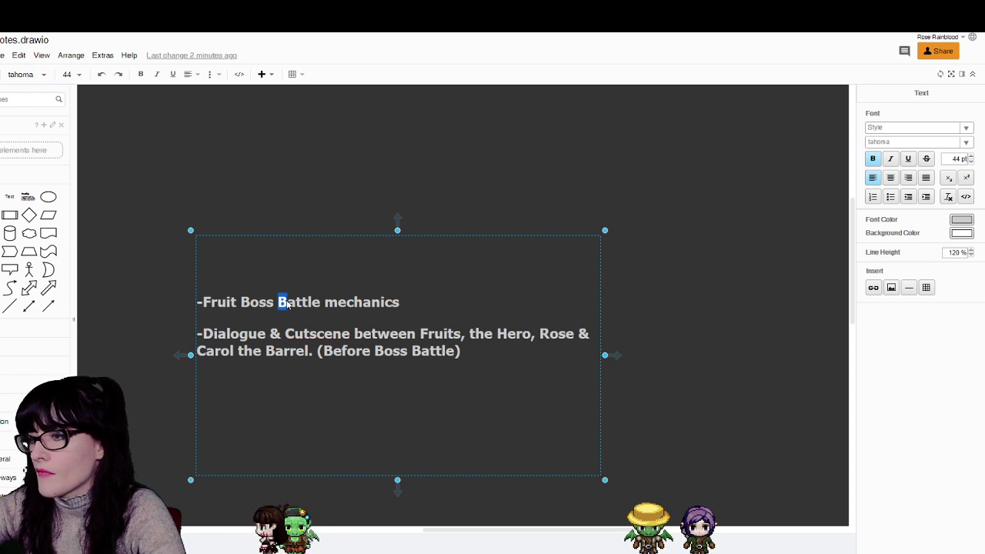
left_click(462, 305)
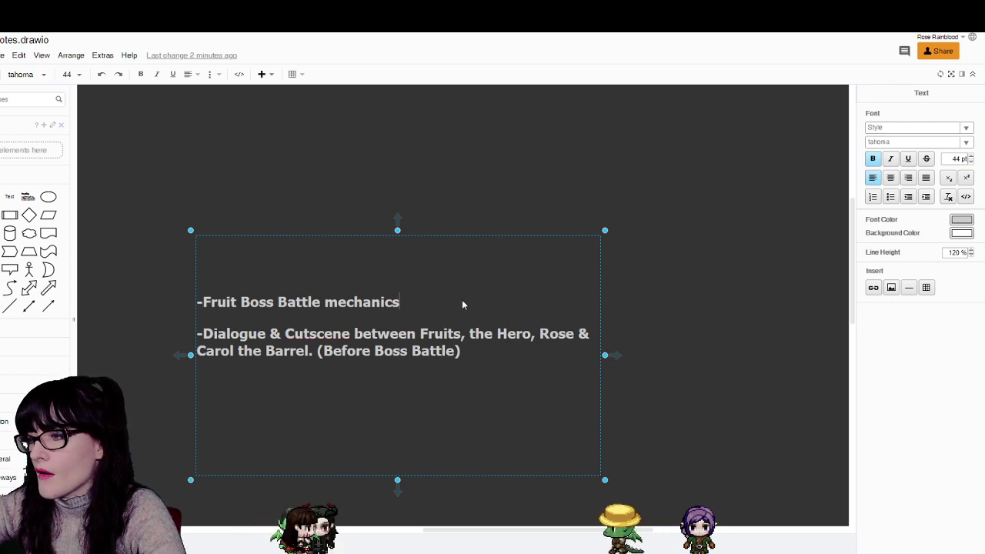
type("(")
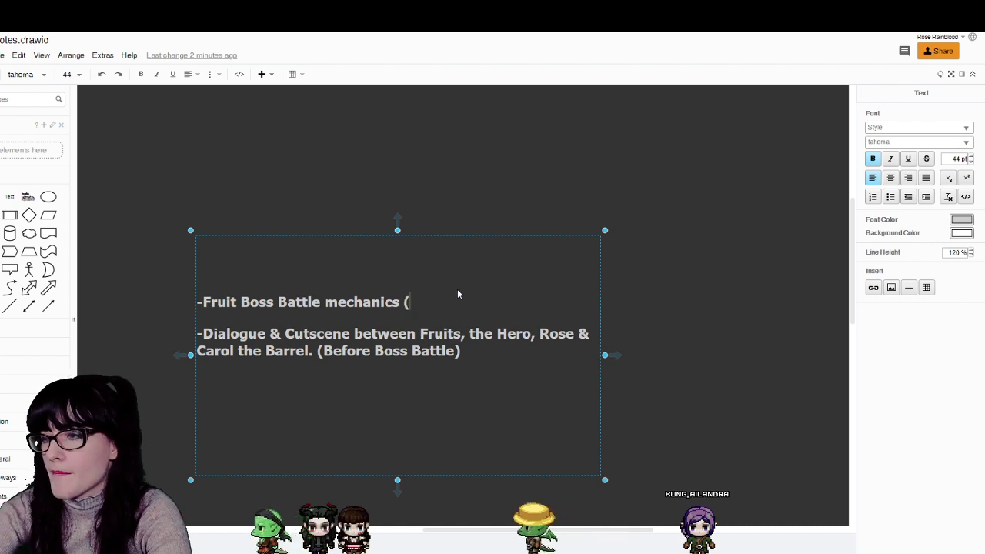
type("P")
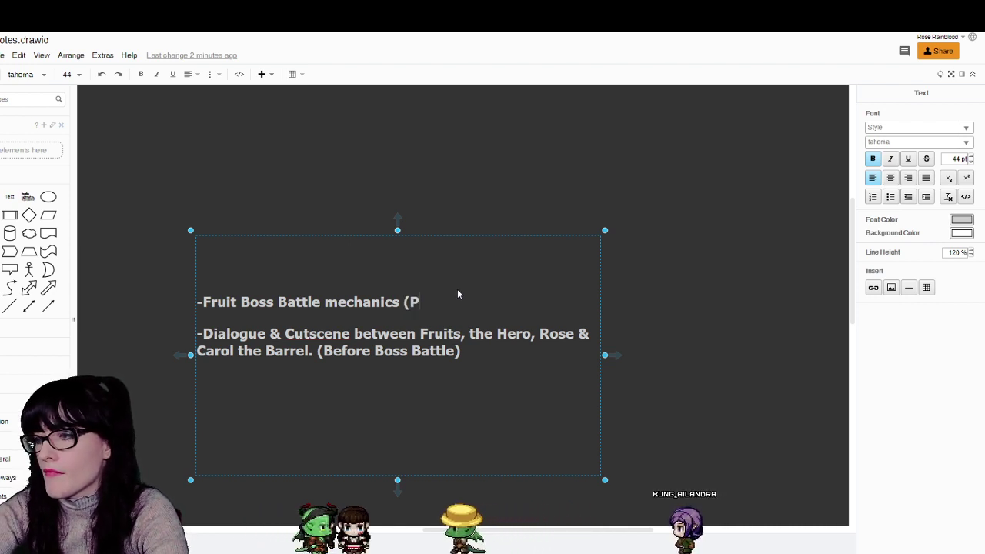
type("has")
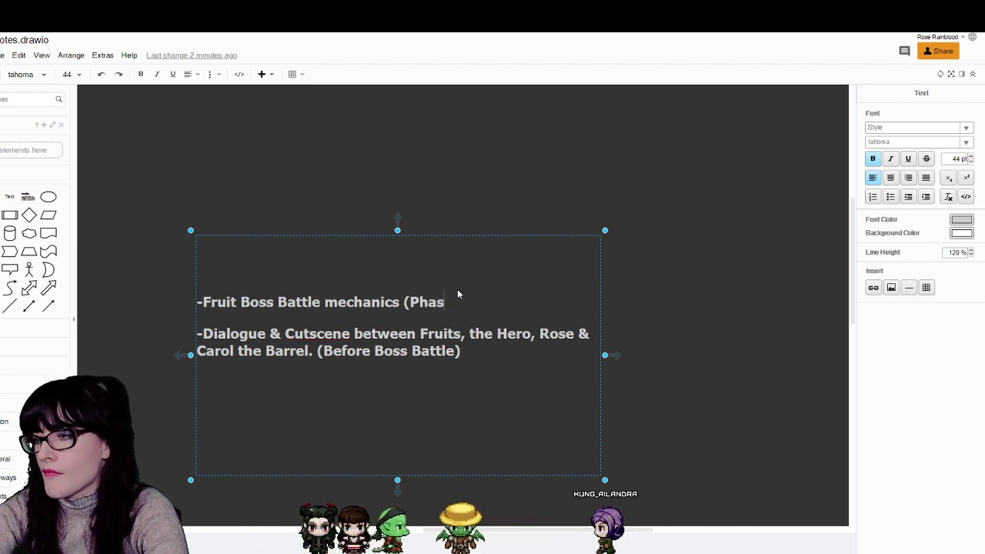
type("e 1 & 2")
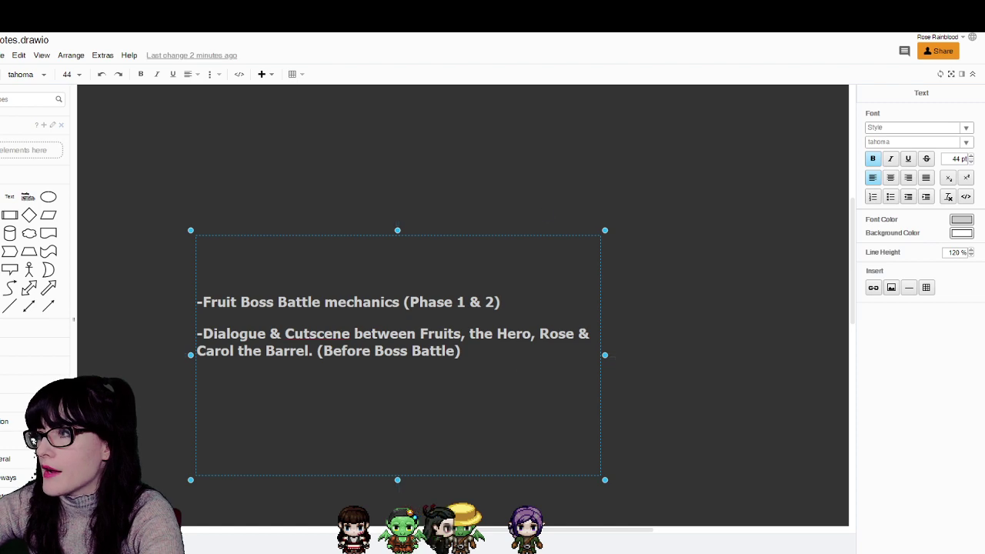
- Switch to the enemy skills diagram and read through the Phase 1 and Phase 2 descriptions of Boss #1
key("ctrl+Tab")
scroll(400, 275, "down", 3)
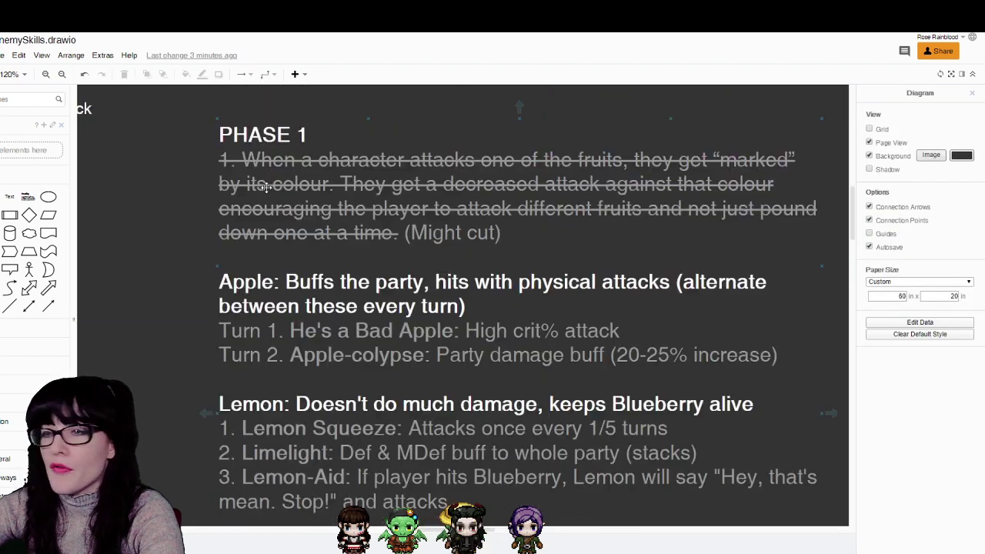
left_click(62, 74)
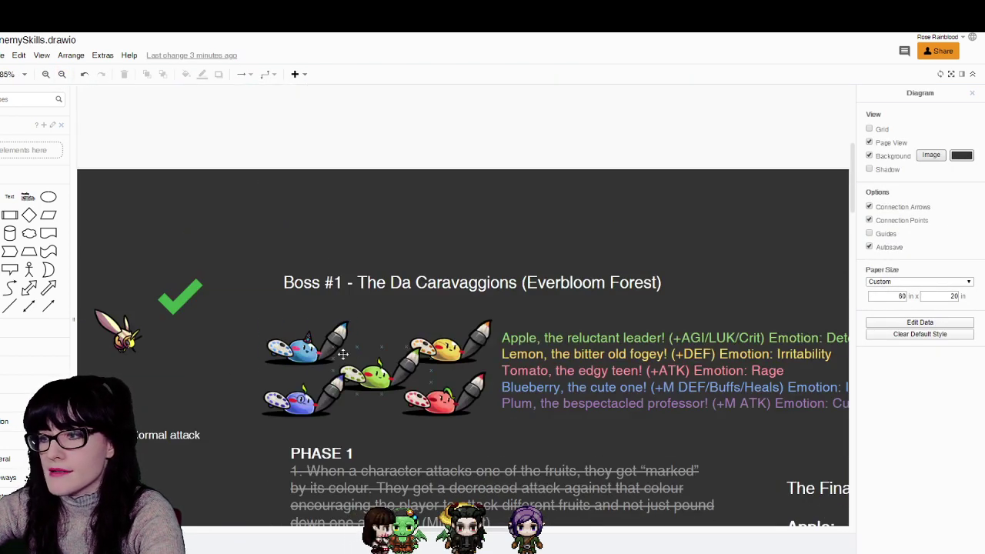
scroll(440, 345, "down", 3)
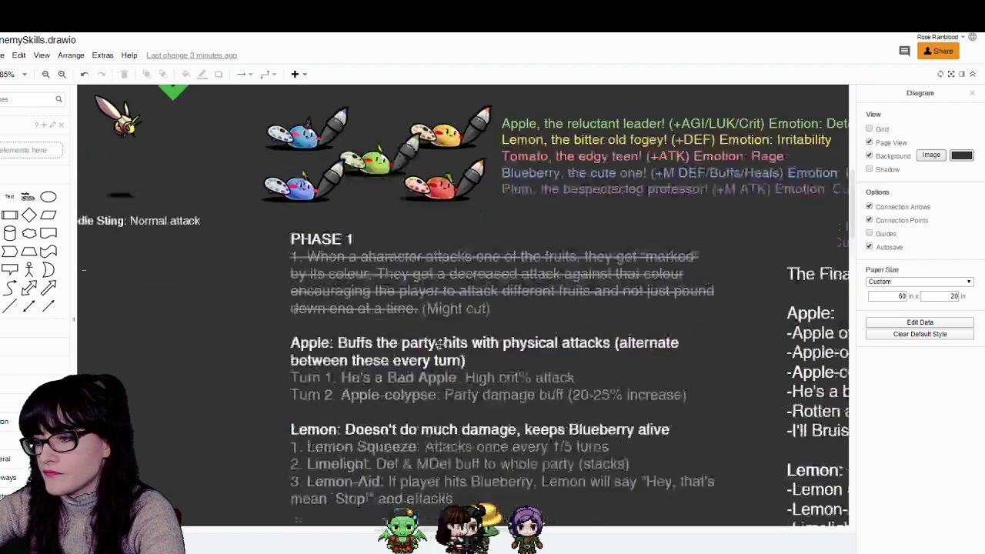
scroll(440, 345, "down", 9)
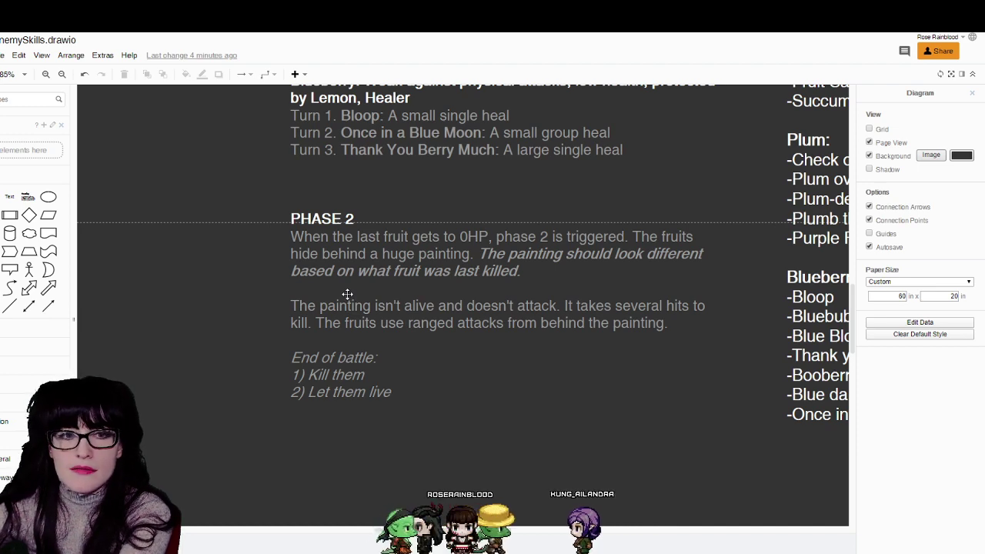
scroll(348, 294, "up", 3)
scroll(348, 294, "up", 7)
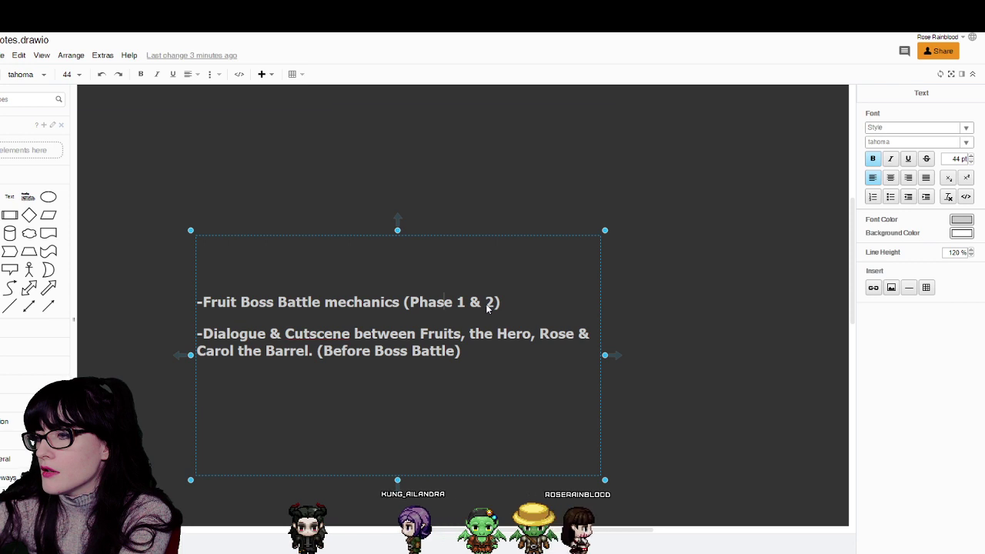
- In the notes diagram, remove bold from the dialogue and cutscene entry, from "& 2" and from the opening parenthesis before "Phase 1"
left_click_drag(470, 354, 199, 343)
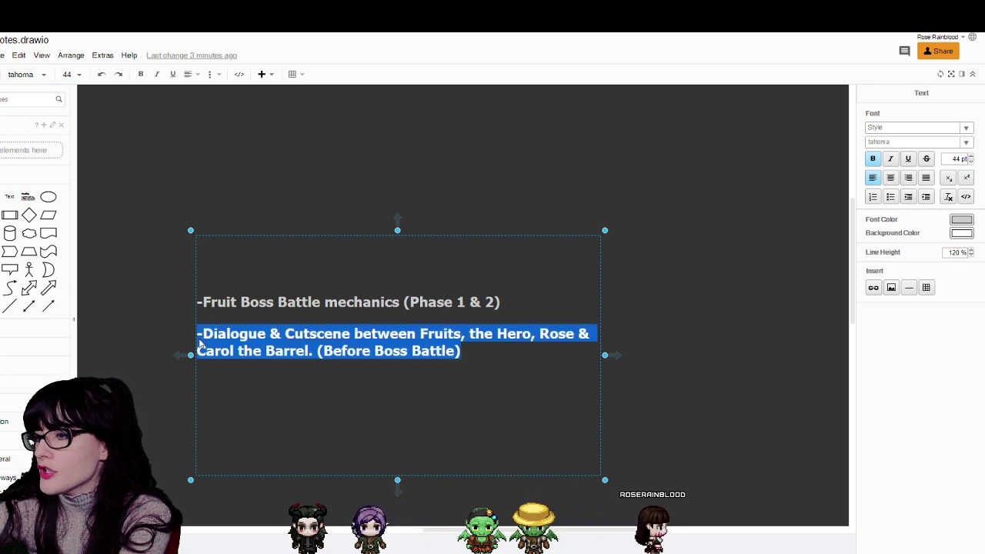
left_click(872, 160)
left_click_drag(497, 302, 465, 306)
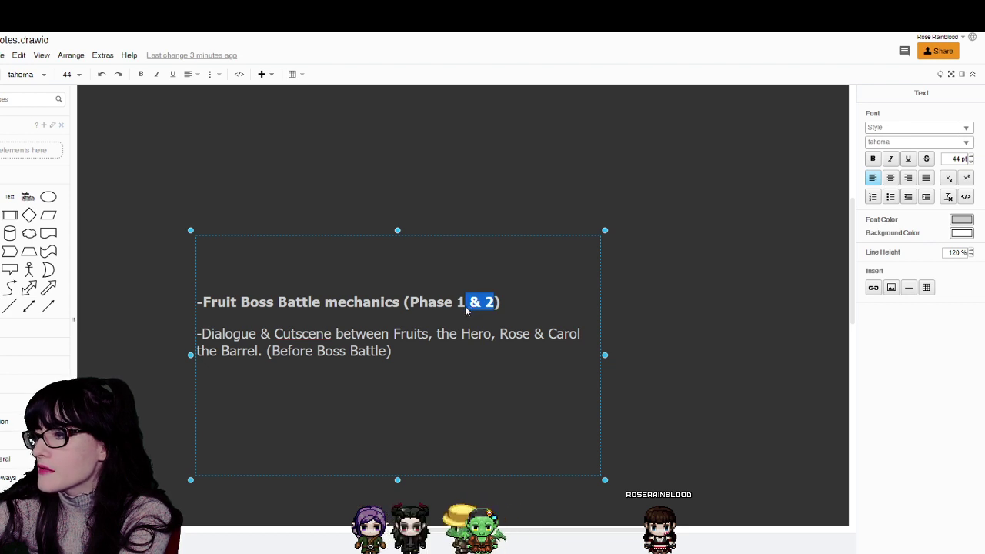
key("ctrl+b")
left_click(477, 338)
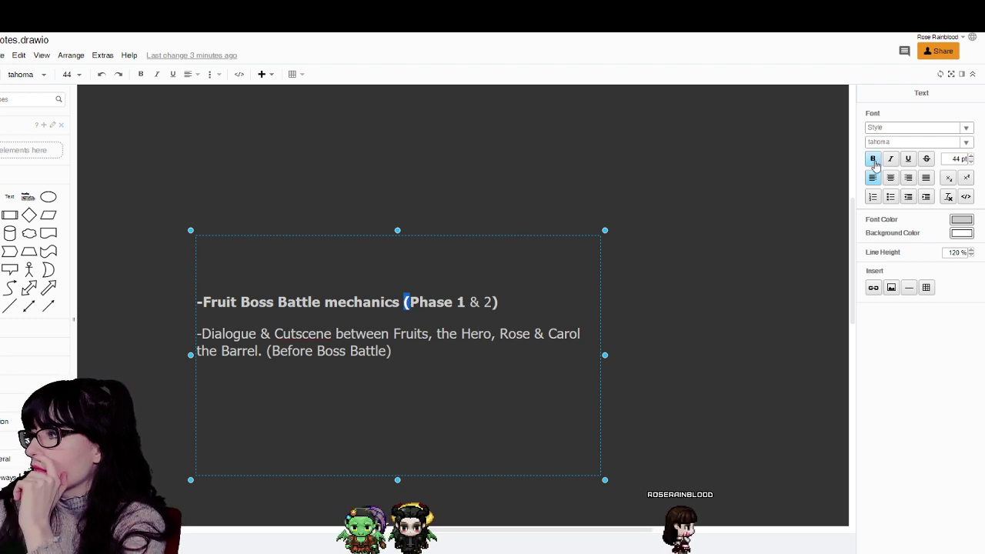
left_click(393, 397)
- Italicize "Phase 1" in the Fruit Boss Battle mechanics entry and finish editing the text box
left_click_drag(466, 305, 409, 305)
key("ctrl+i")
left_click(397, 353)
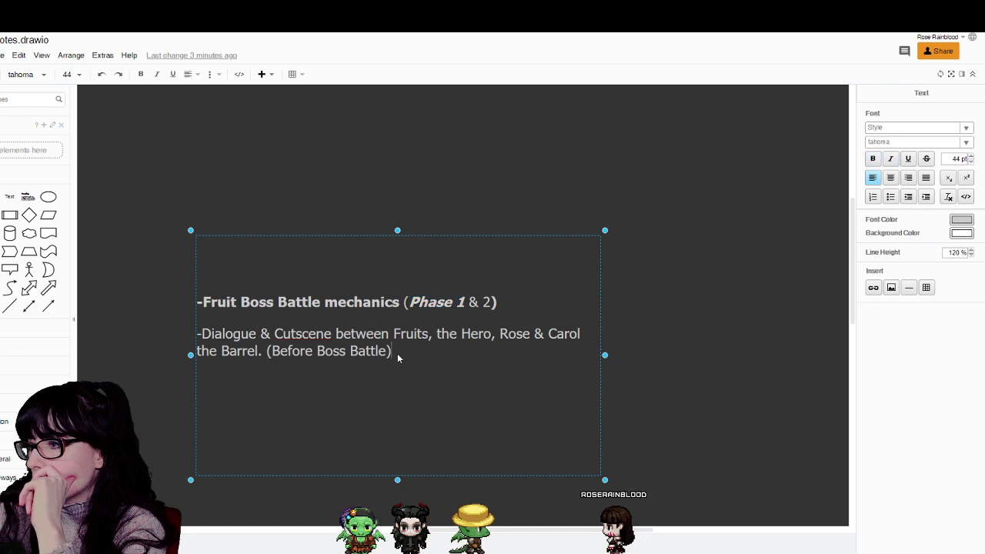
left_click(211, 247)
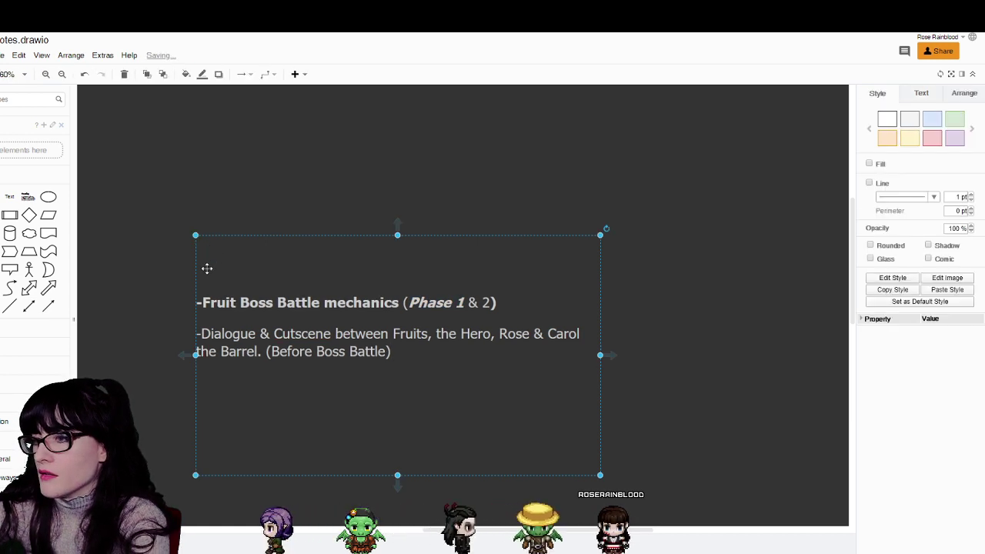
- Reopen the notes text box and add the bold legend line "Bold = Complete" above the Fruit Boss Battle mechanics entry
double_click(204, 284)
left_click(212, 304)
key("Return")
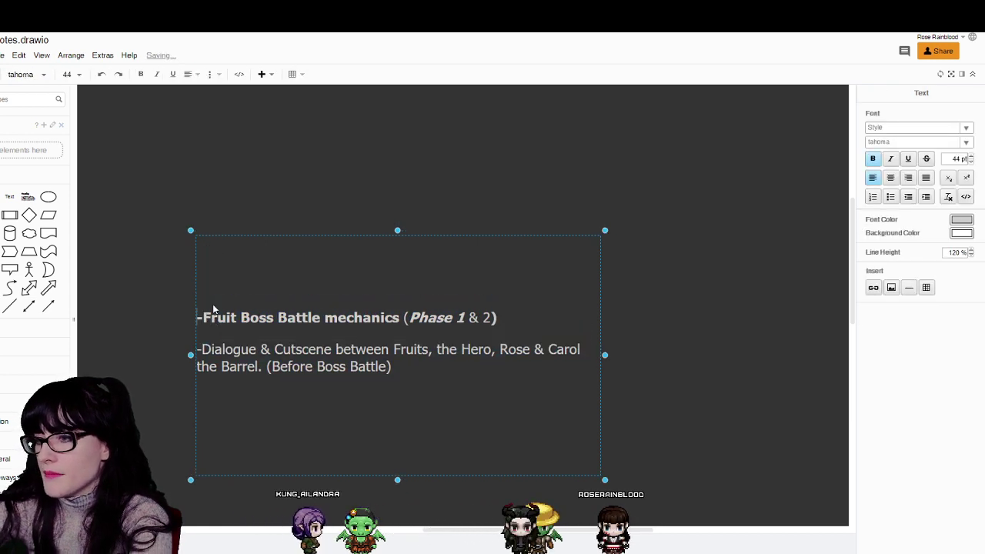
key("Return")
key("Down")
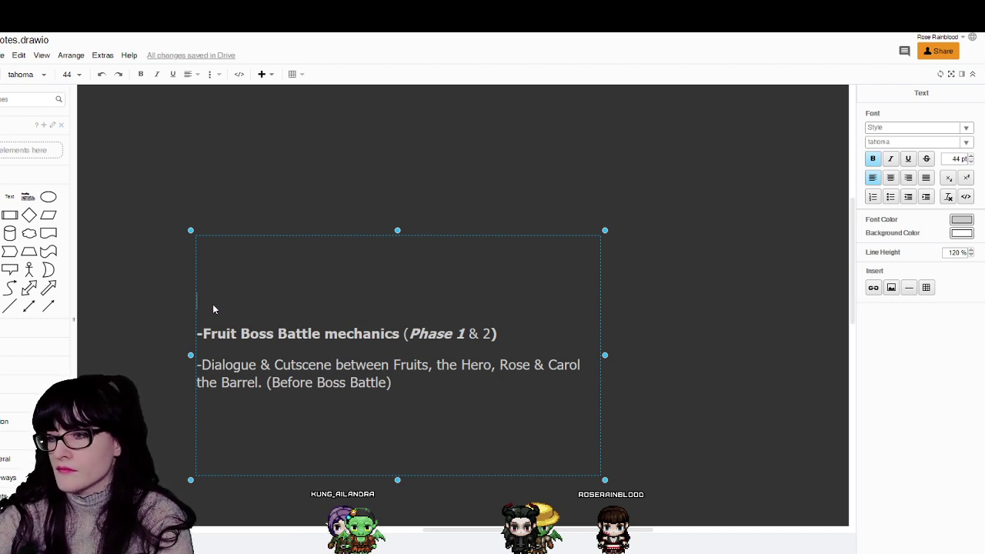
type("Bold")
key("BackSpace")
key("BackSpace")
key("BackSpace")
key("BackSpace")
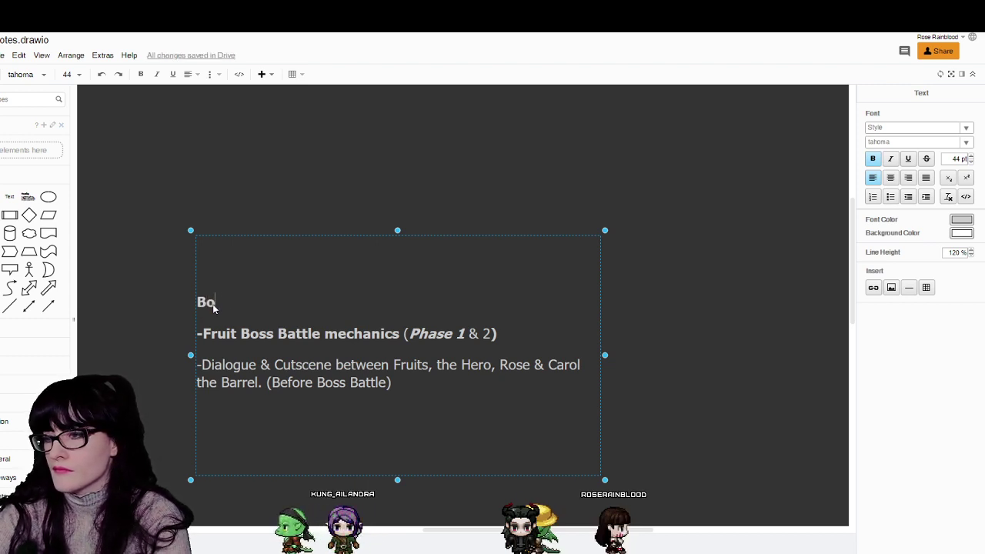
type("Bold =")
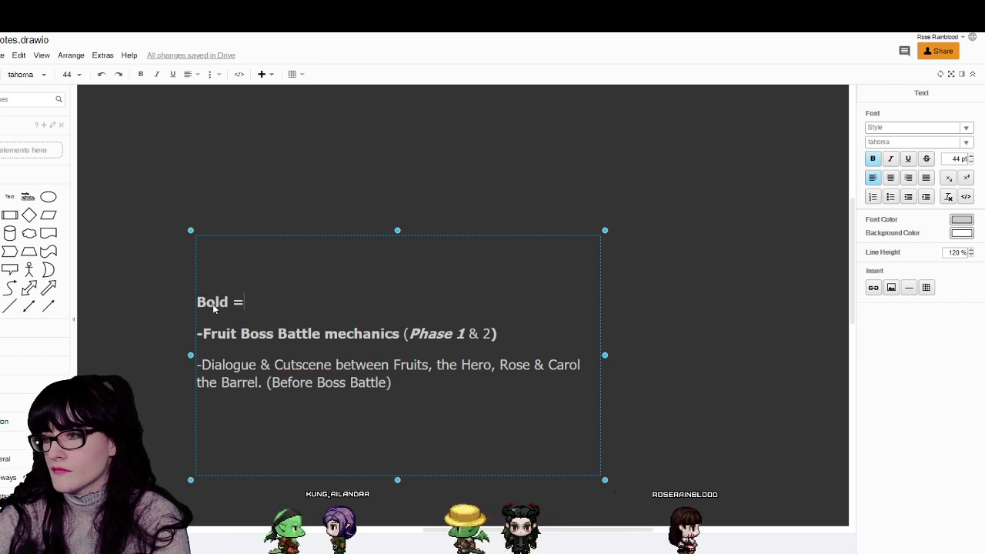
type(" Complete")
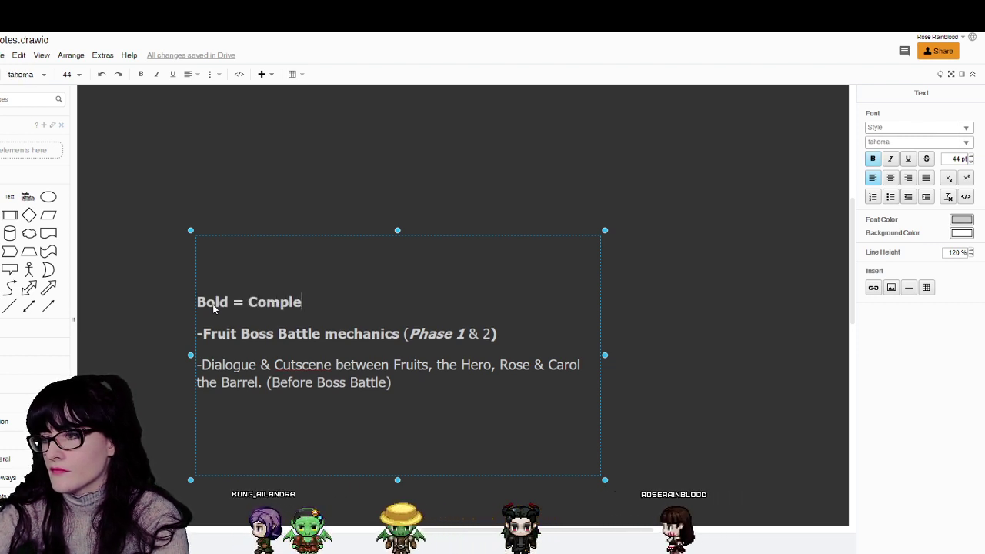
- Add the legend line "Italics = In progress" below "Bold = Complete" and italicize both legend lines
key("Return")
type("Ita")
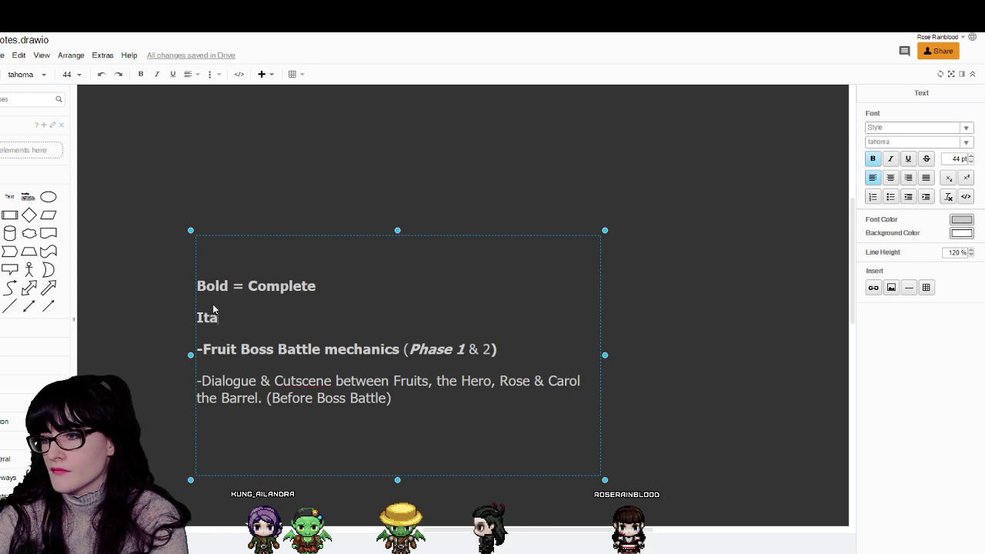
type("lic")
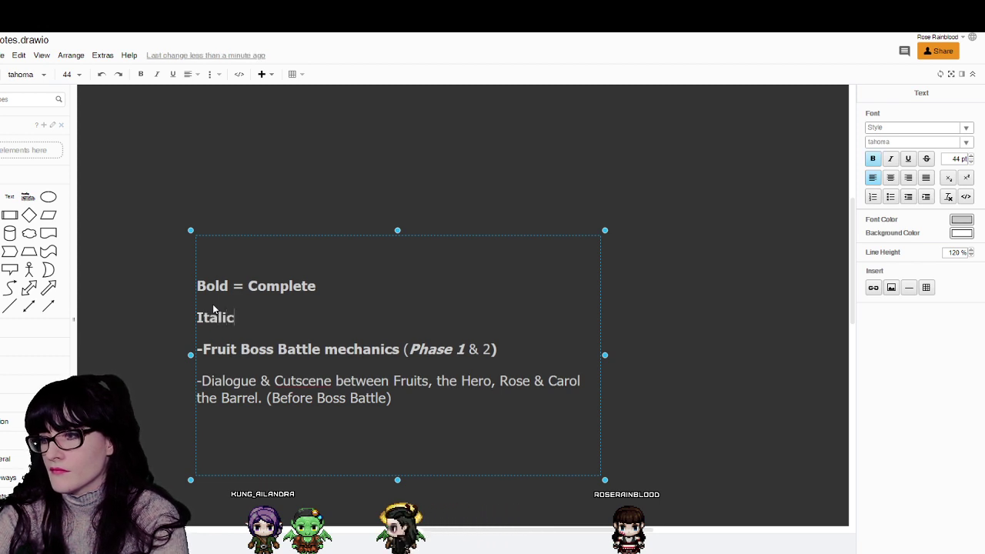
type("s = I")
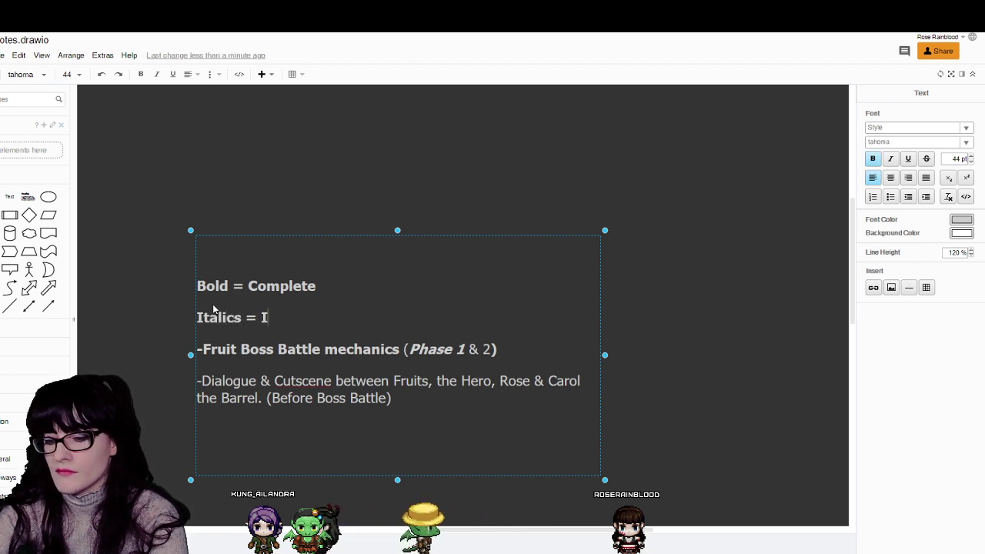
type("n progress")
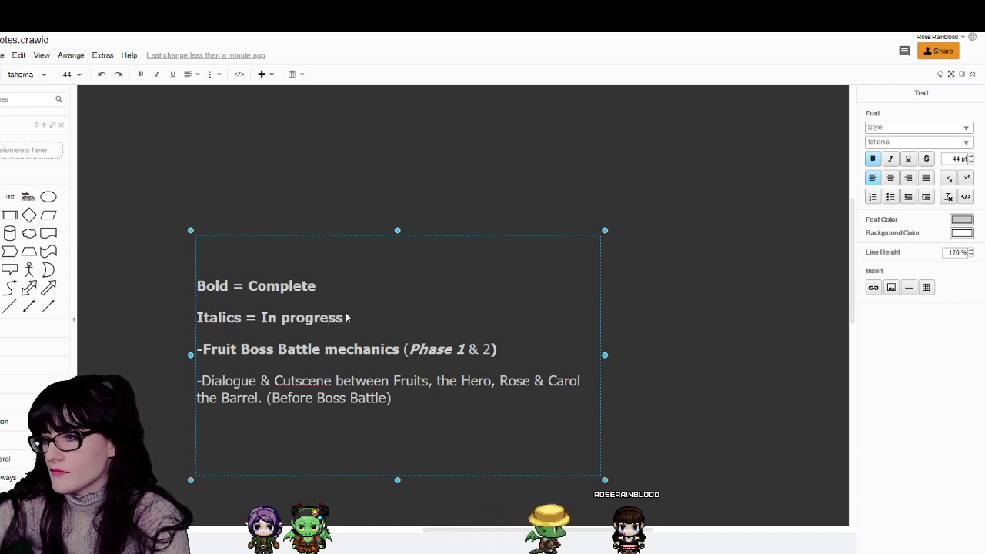
left_click_drag(345, 317, 199, 231)
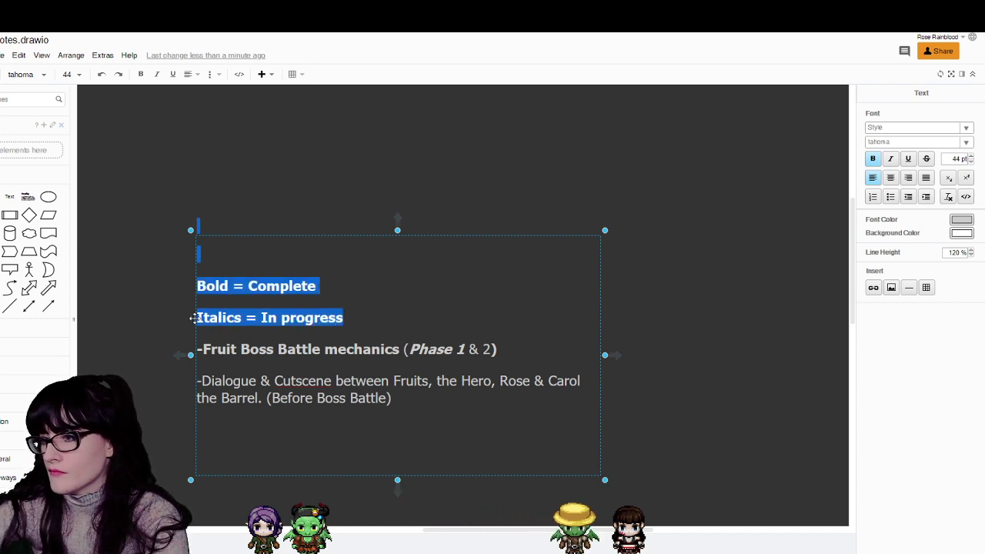
left_click(891, 159)
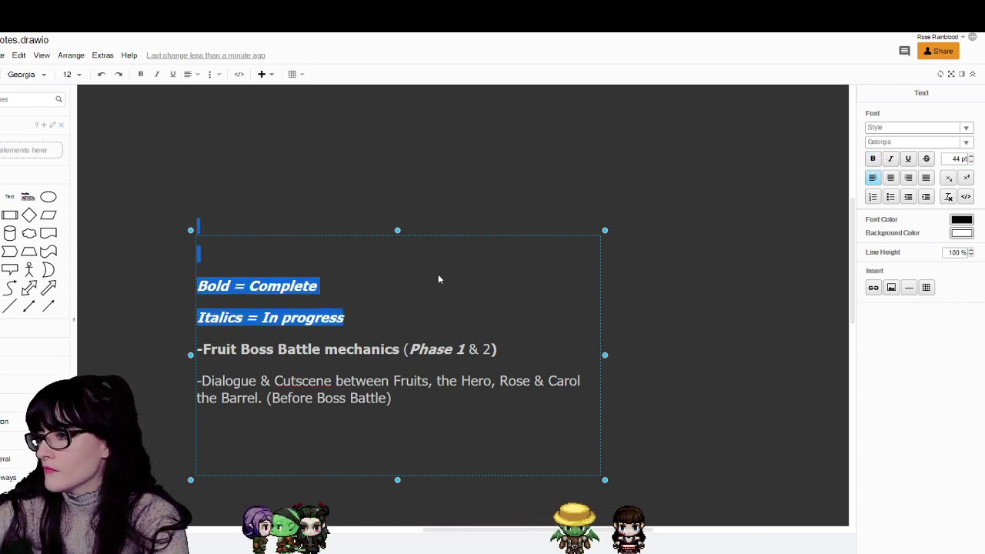
- Remove bold from the "Italics = In progress" legend line and from "Phase 1" in the Fruit Boss Battle mechanics entry
left_click(344, 322)
left_click_drag(344, 322, 198, 317)
left_click(193, 314)
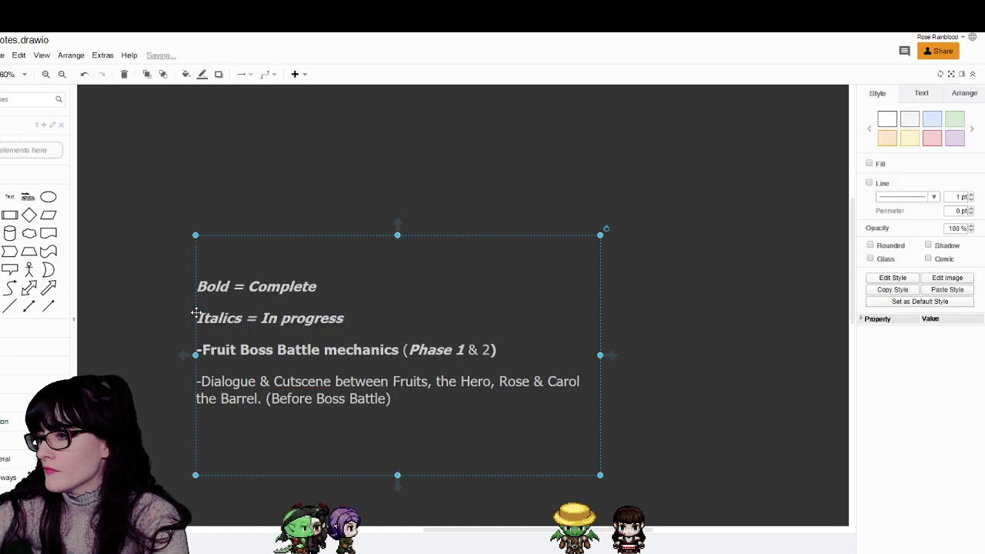
double_click(257, 329)
left_click_drag(346, 318, 198, 226)
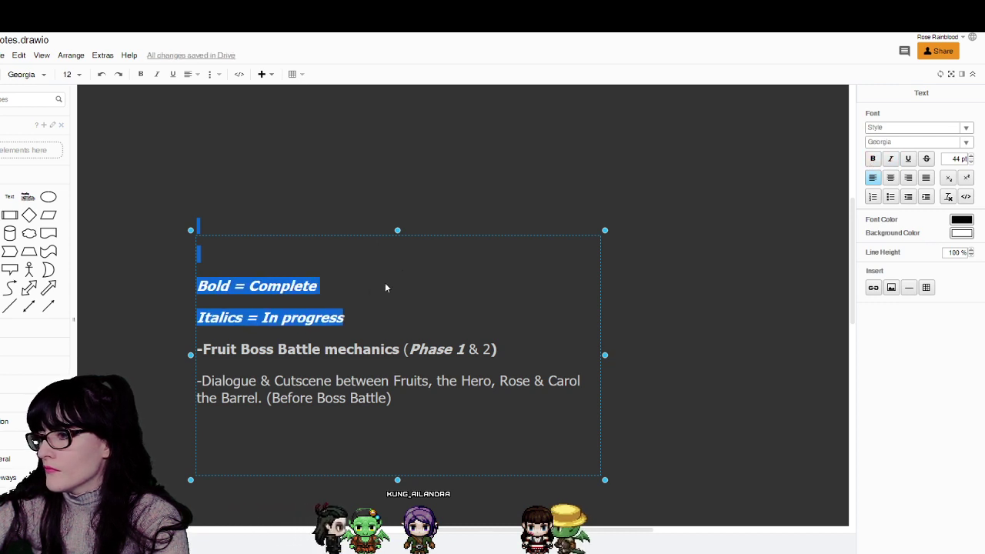
left_click(347, 318)
key("shift+Left")
key("shift+Left")
key("shift+Left")
key("shift+Left")
key("shift+Left")
key("shift+Left")
key("shift+Left")
key("shift+Left")
key("shift+Left")
key("shift+Left")
key("shift+Left")
key("shift+Left")
key("shift+Left")
key("shift+Left")
key("shift+Left")
key("shift+Left")
key("shift+Left")
key("shift+Left")
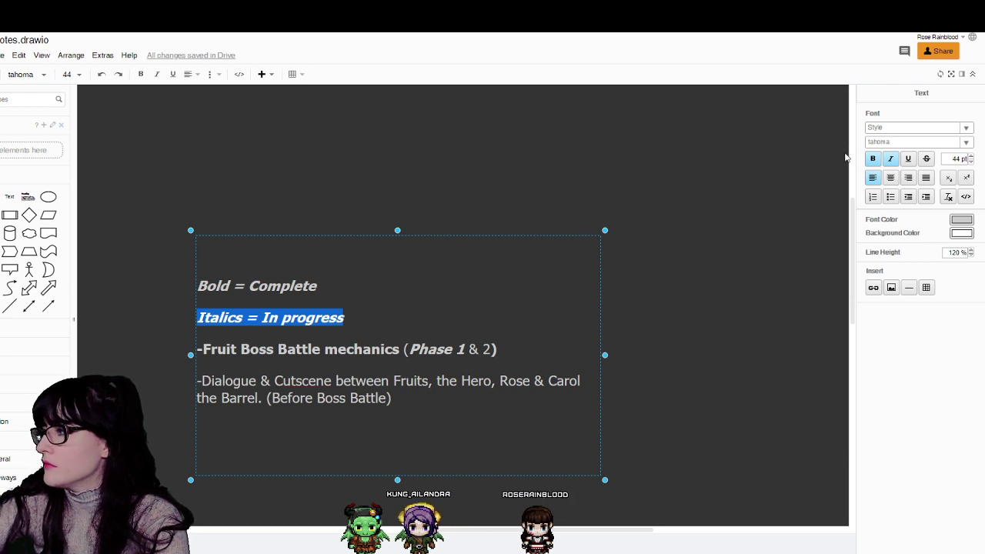
left_click(219, 397)
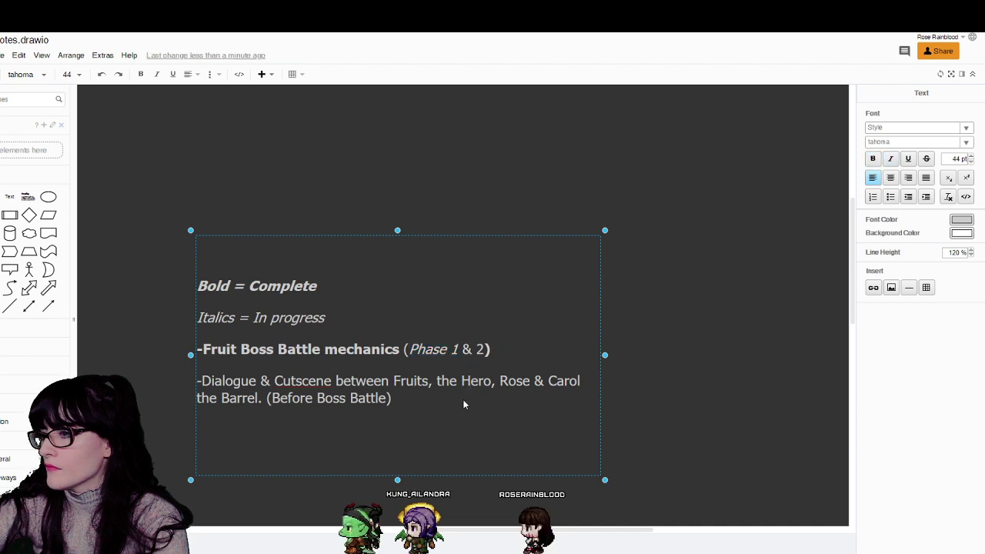
- Change "-Fruit Boss Battle mechanics" from bold to italic, leaving out the parenthesized phases
left_click_drag(399, 350, 344, 346)
left_click_drag(399, 352, 200, 354)
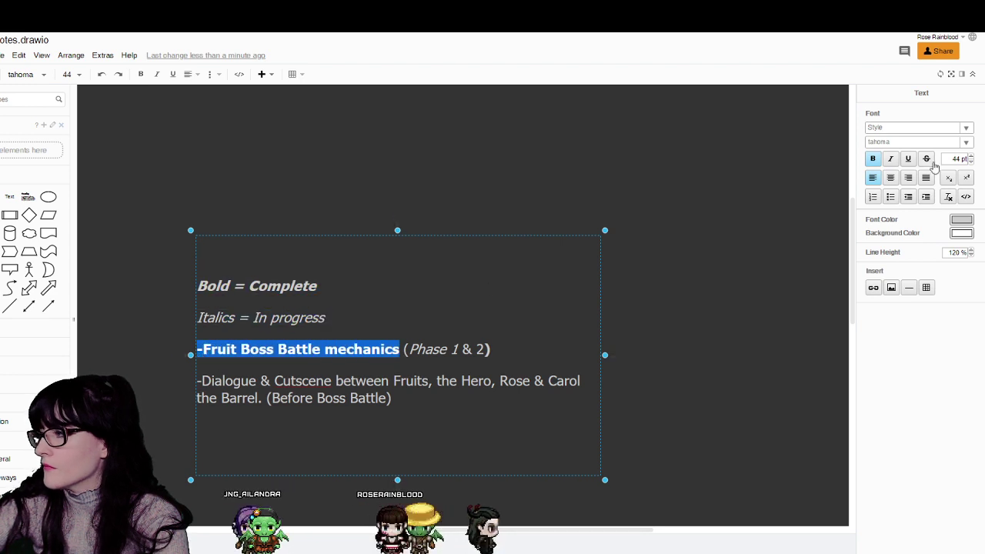
left_click(890, 159)
left_click(873, 159)
key("Right")
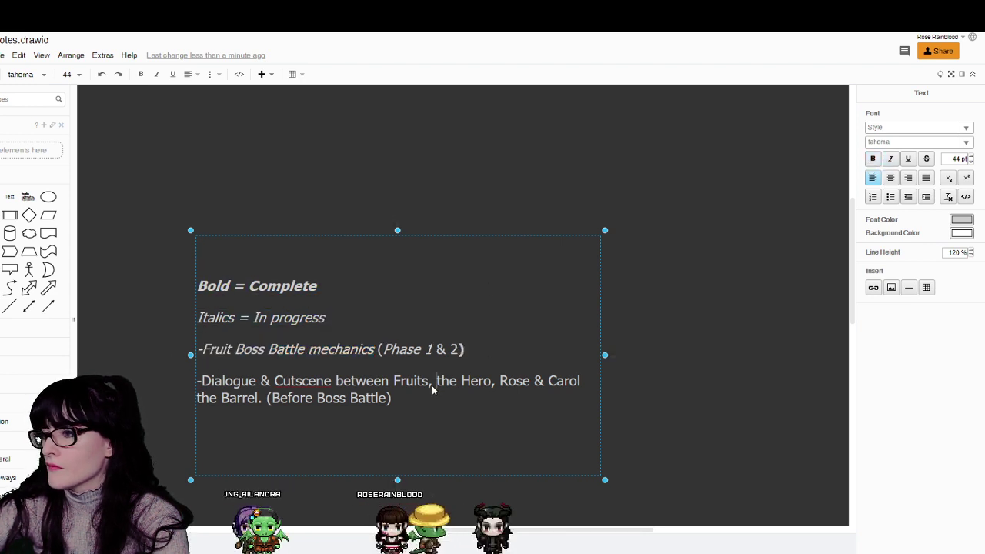
- Insert three blank lines between the "Italics = In progress" legend line and the Fruit Boss Battle mechanics entry
left_click(333, 314)
key("Return")
key("Return")
key("Return")
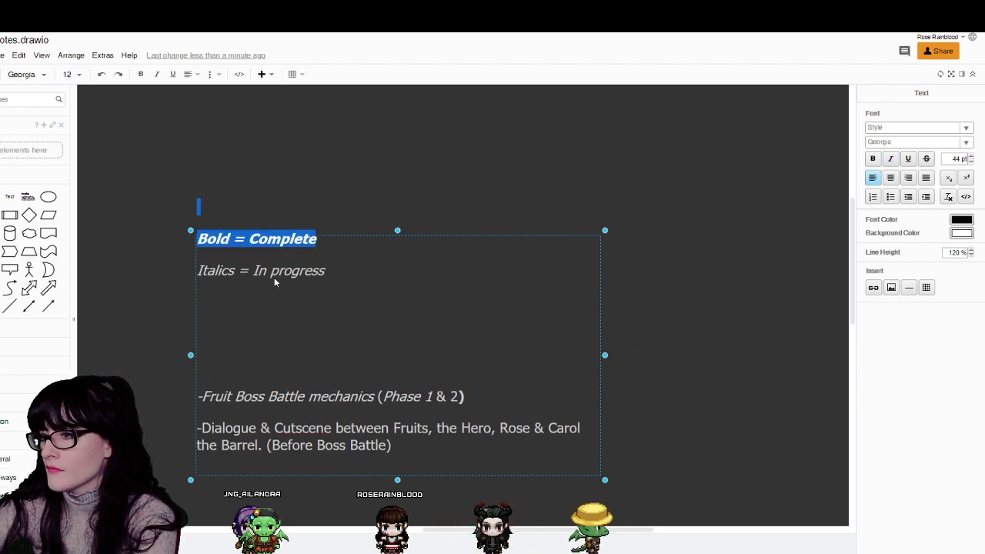
left_click(248, 291)
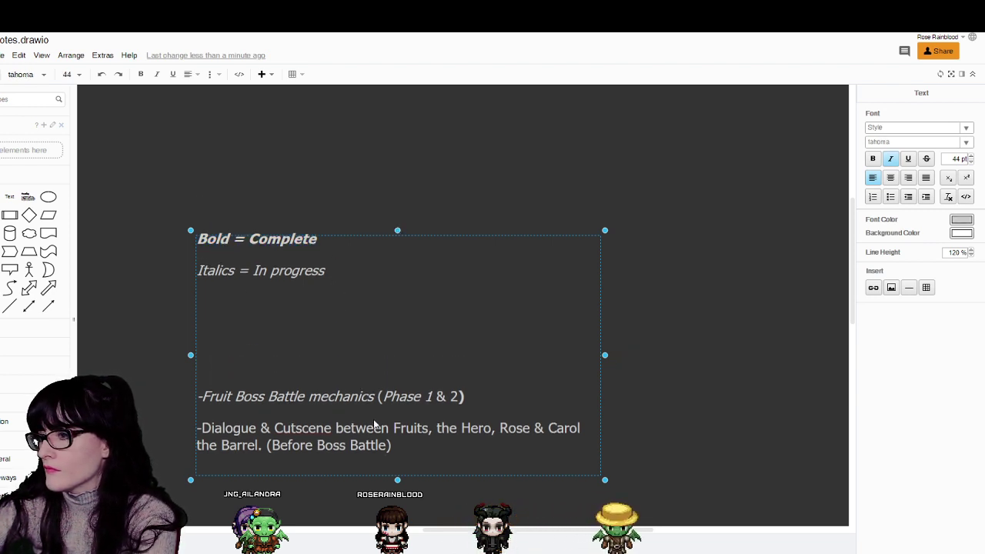
- Set the font color of the whole dialogue and cutscene entry to dark grey 666666
left_click_drag(391, 446, 198, 429)
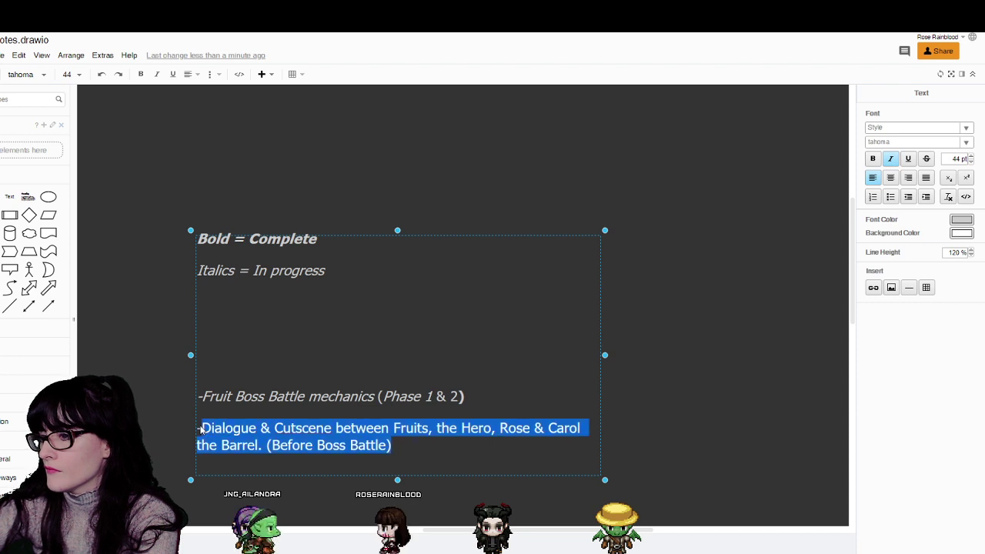
left_click(963, 222)
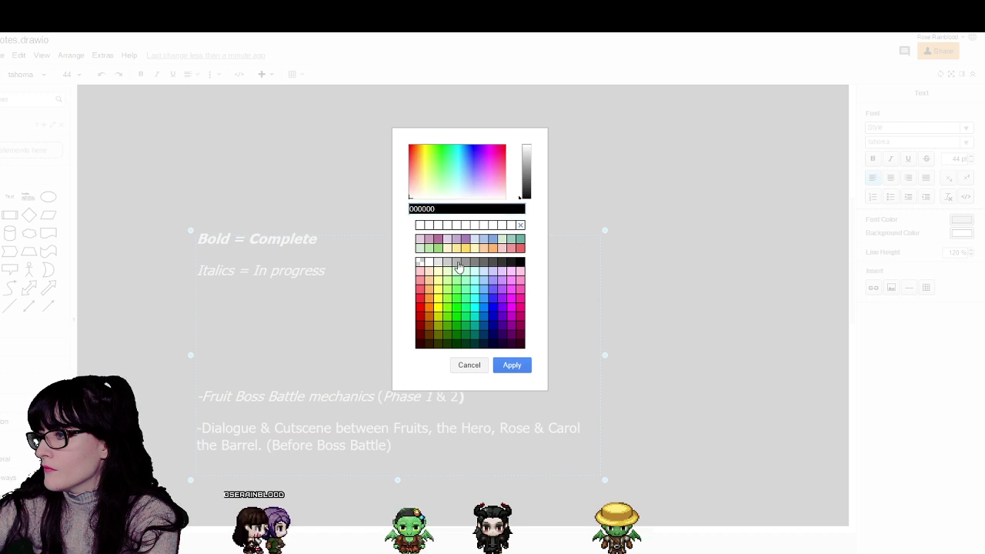
left_click(512, 365)
left_click_drag(420, 444, 199, 432)
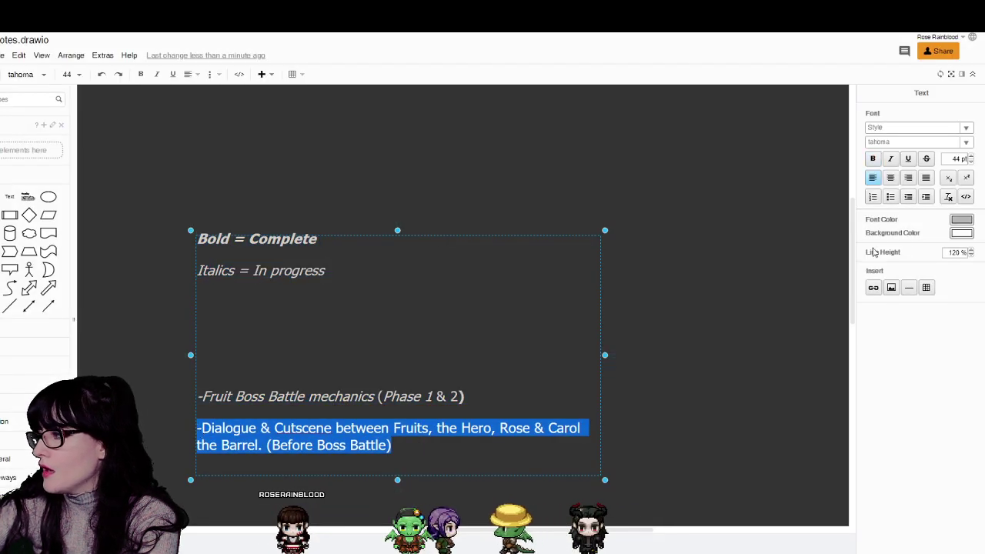
left_click(962, 221)
left_click(483, 264)
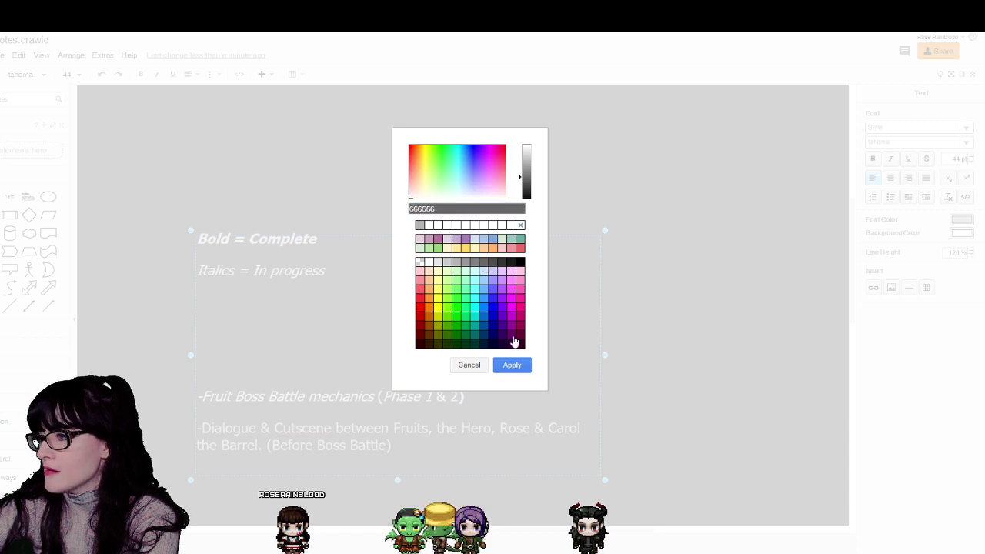
left_click(511, 365)
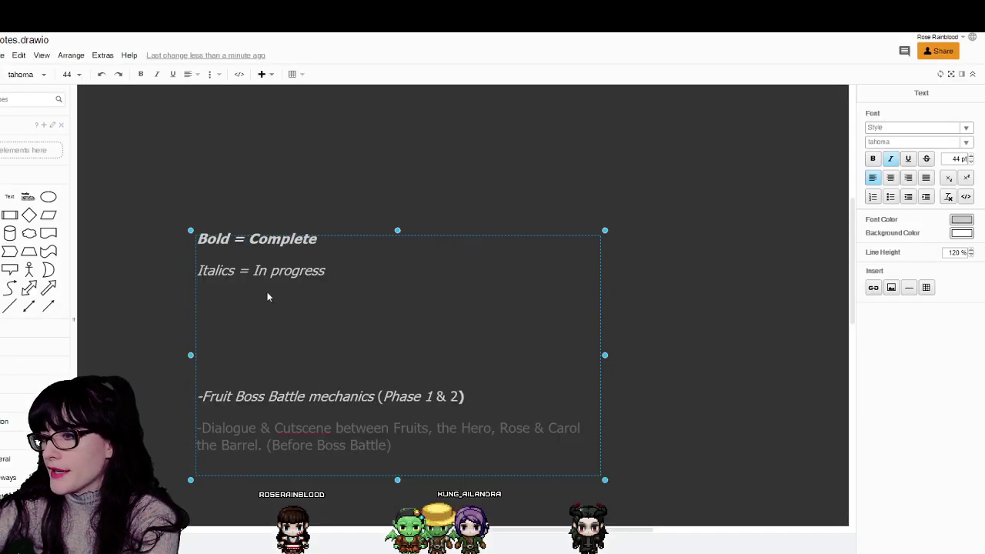
- Add the non-italic legend line "Dark Grey = Not started" below the italics line, reusing the dialogue entry's dark grey text formatting
left_click_drag(270, 429, 248, 430)
key("ctrl+c")
left_click(218, 297)
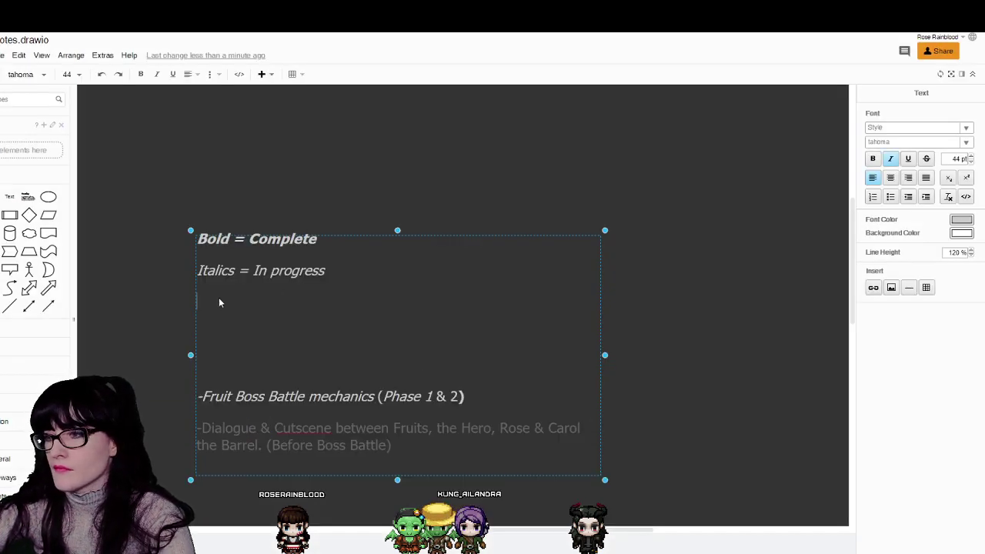
key("ctrl+v")
key("BackSpace")
key("BackSpace")
key("BackSpace")
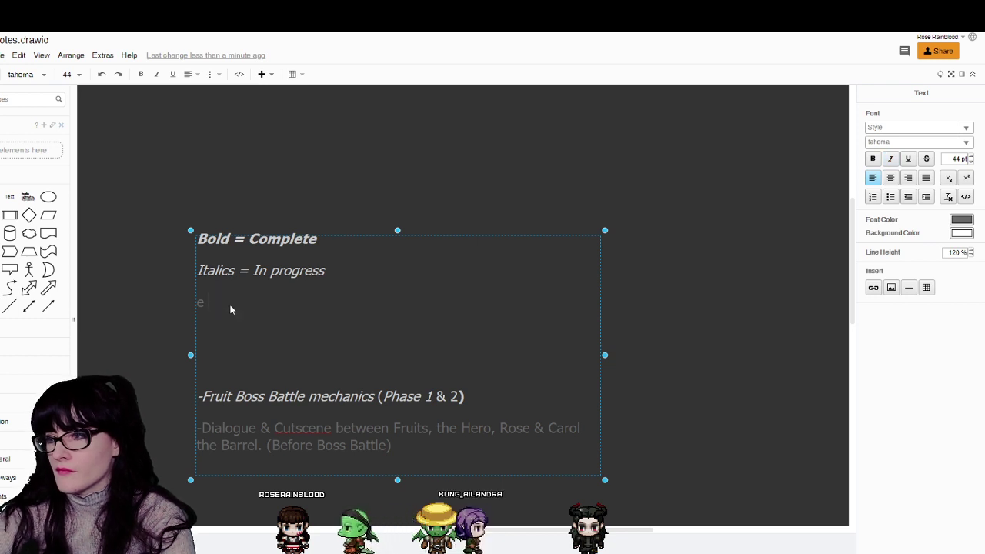
key("ctrl+i")
type("Dark")
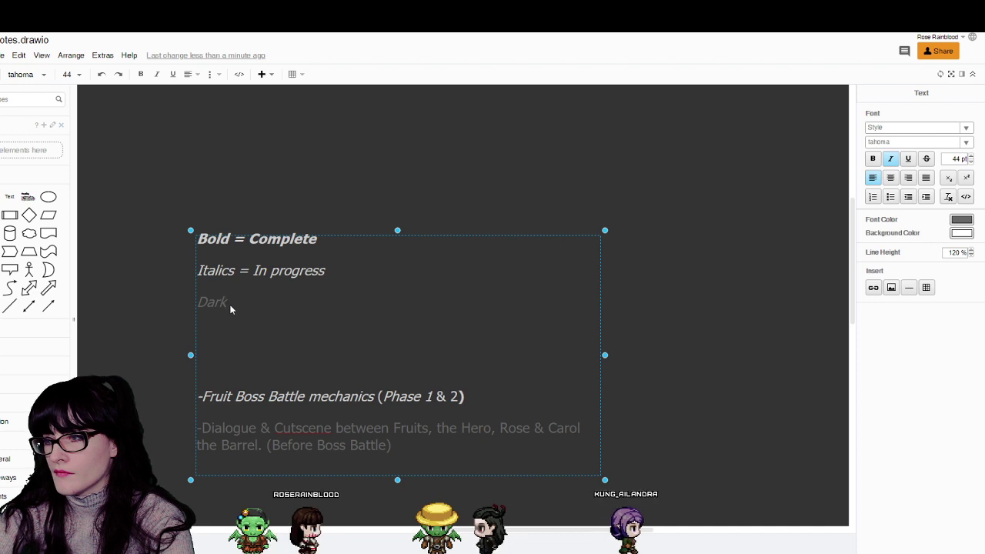
type(" Grey = Not started")
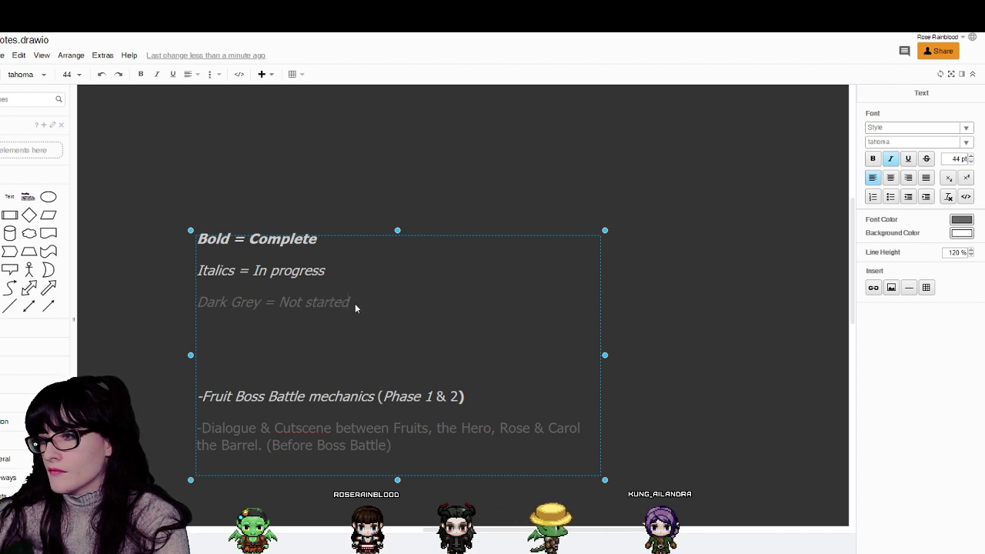
left_click_drag(354, 306, 202, 311)
left_click(400, 291)
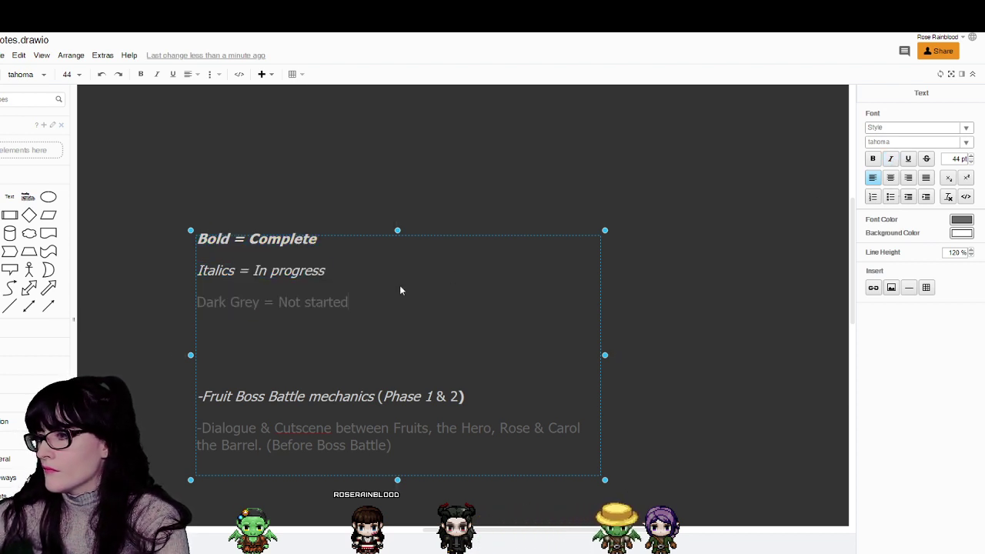
- Move the notes text box up the canvas and set the font size of its two task entries to 56 pt
left_click(684, 351)
left_click_drag(330, 426, 338, 337)
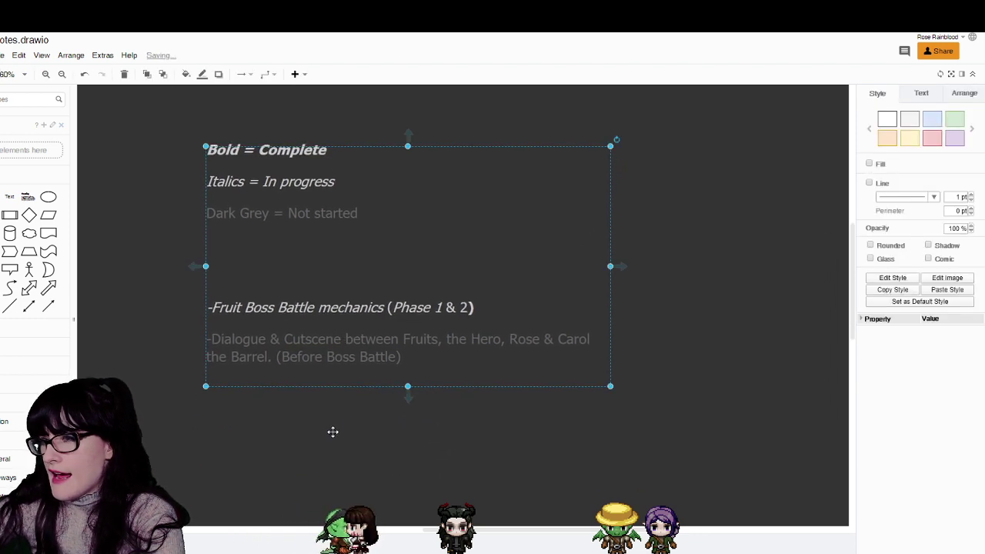
double_click(370, 156)
left_click(350, 295)
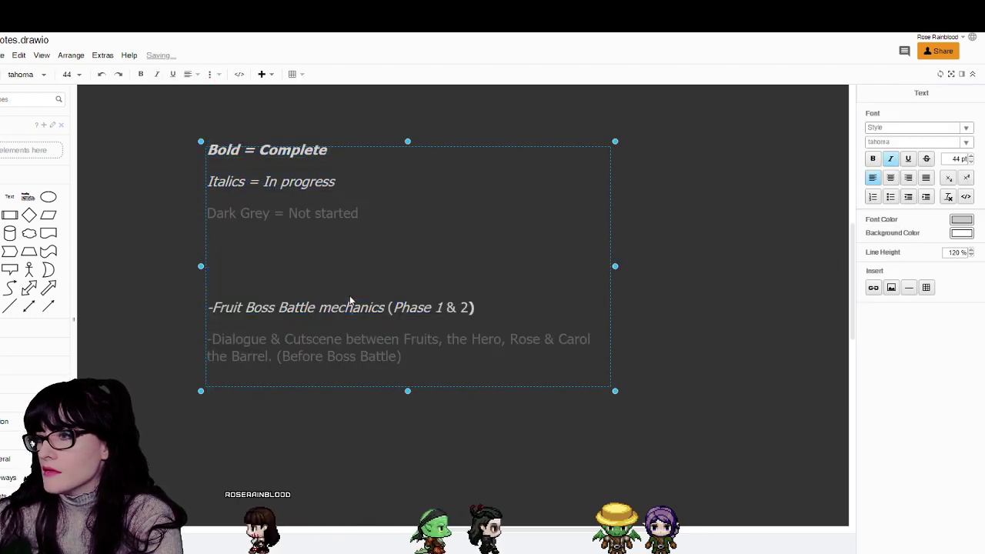
double_click(383, 359)
left_click(417, 360)
left_click_drag(417, 361, 207, 306)
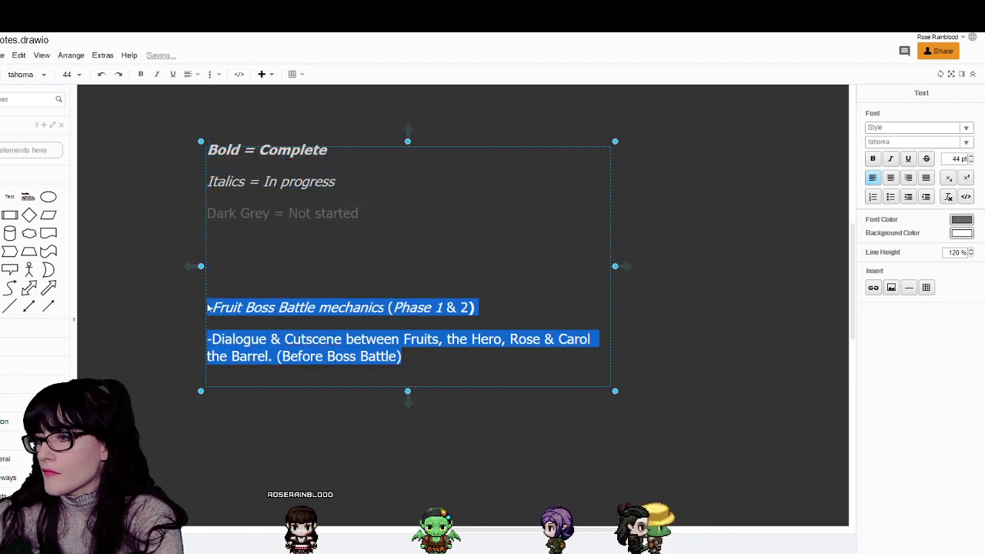
left_click(972, 156)
left_click(971, 156)
left_click(971, 156)
left_click(971, 157)
left_click(971, 156)
left_click(971, 156)
left_click(972, 156)
left_click(972, 156)
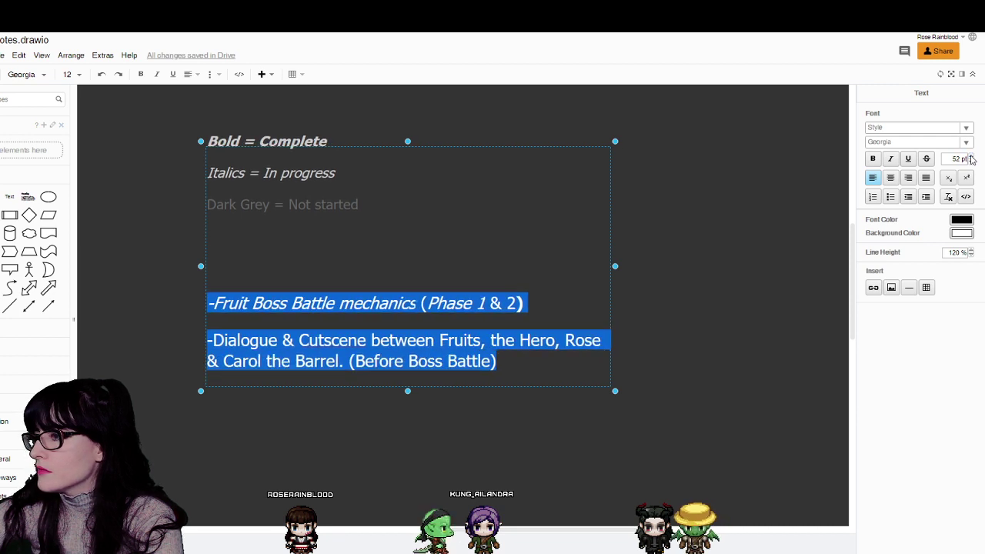
left_click(972, 156)
left_click(971, 156)
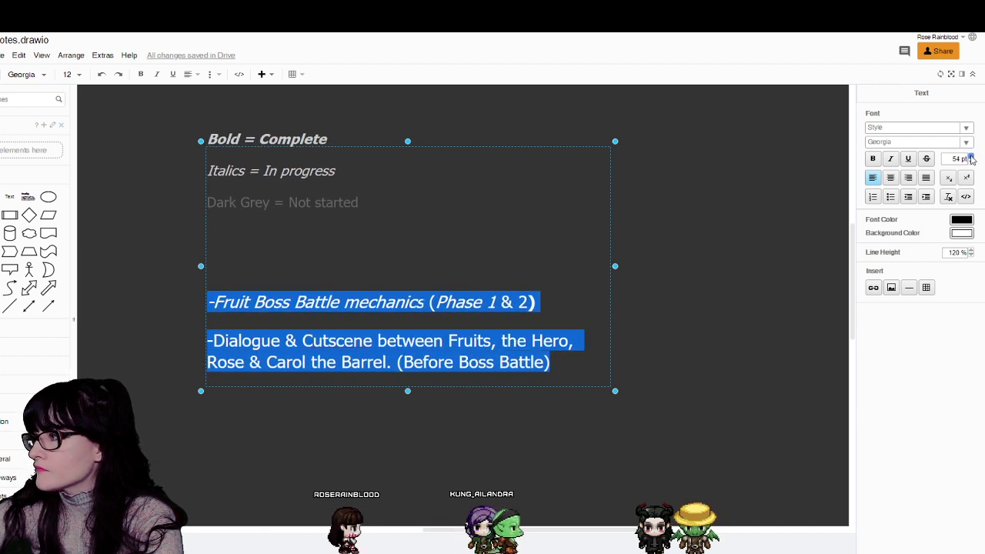
left_click(971, 156)
left_click(621, 307)
- Enlarge the notes text box in width and height and shift it up and to the left on the canvas
left_click(556, 358)
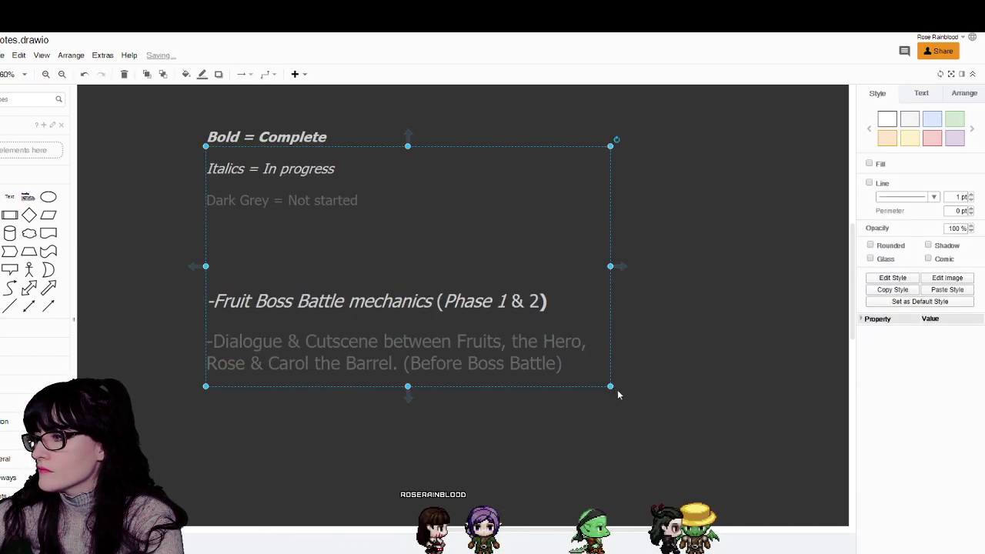
left_click_drag(616, 391, 801, 462)
left_click(412, 523)
left_click_drag(375, 406, 307, 362)
left_click_drag(322, 464, 328, 458)
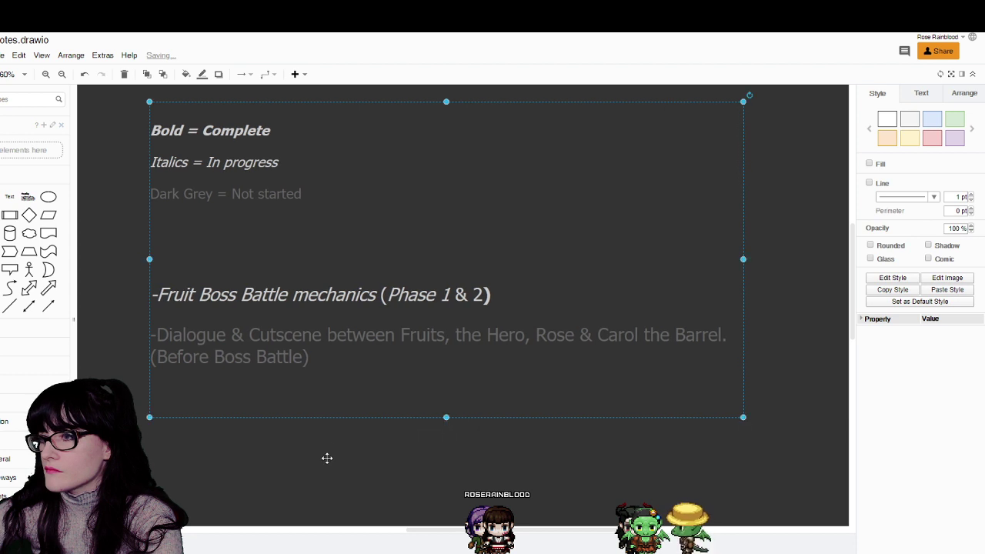
- Join the three legend entries into a single line at the start of the text box, with wide gaps between them
double_click(286, 134)
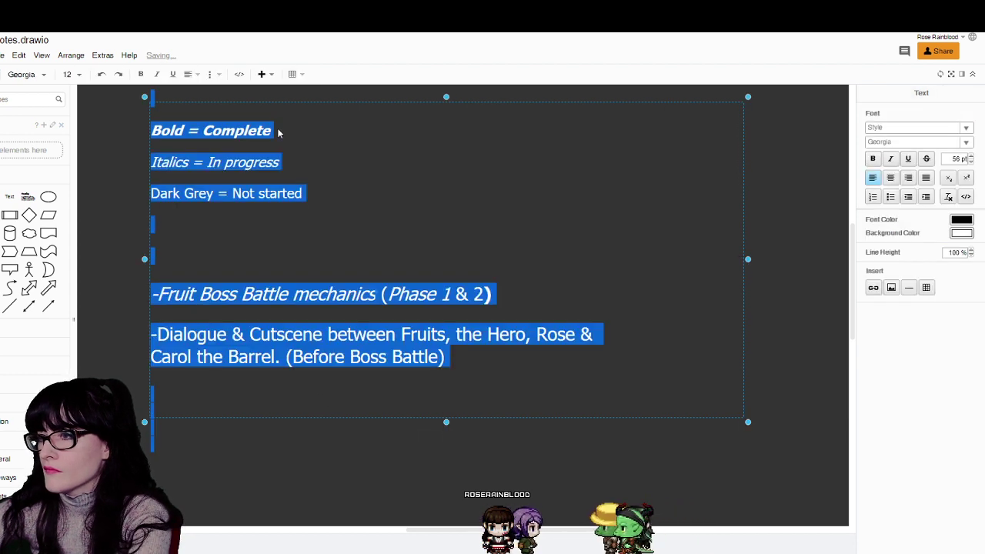
left_click(279, 132)
key("Delete")
left_click(405, 147)
key("Delete")
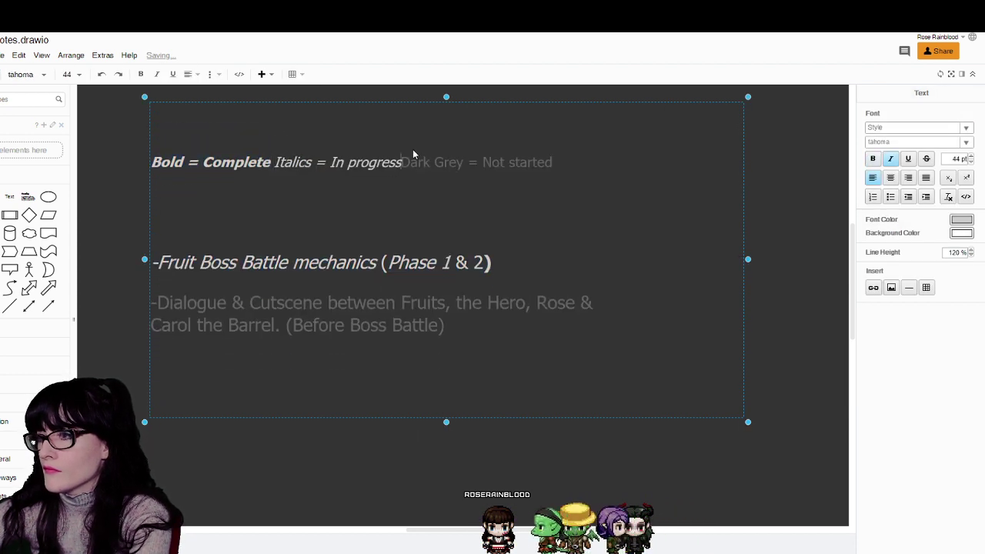
left_click(275, 161)
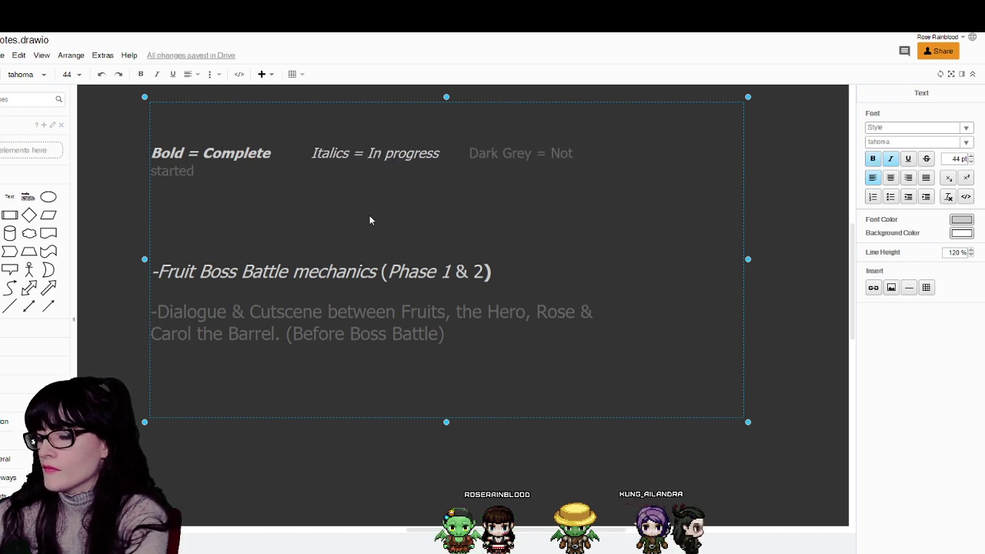
key("BackSpace")
left_click(449, 159)
key("BackSpace")
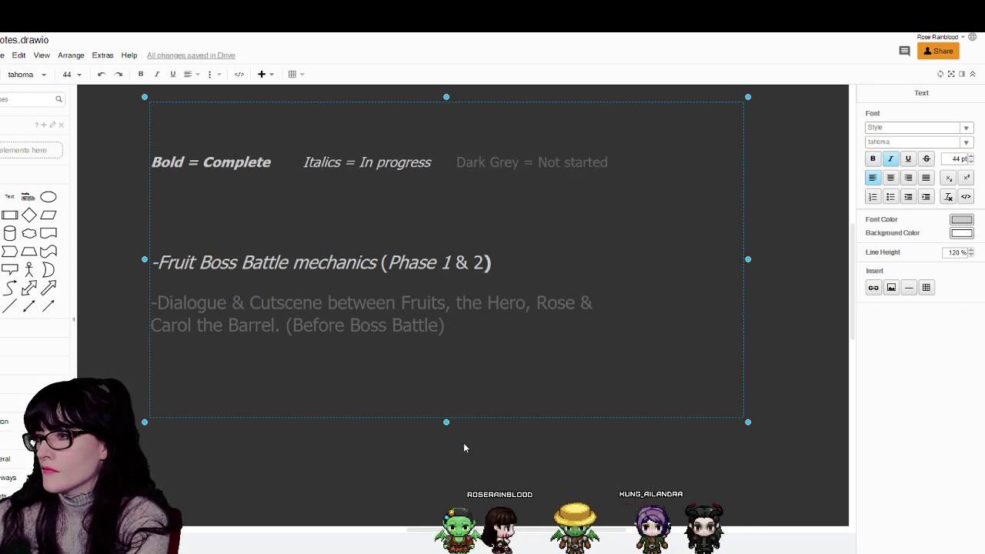
- Remove the italics from the legend entry "Bold = Complete" so that only bold formatting is applied
left_click(454, 468)
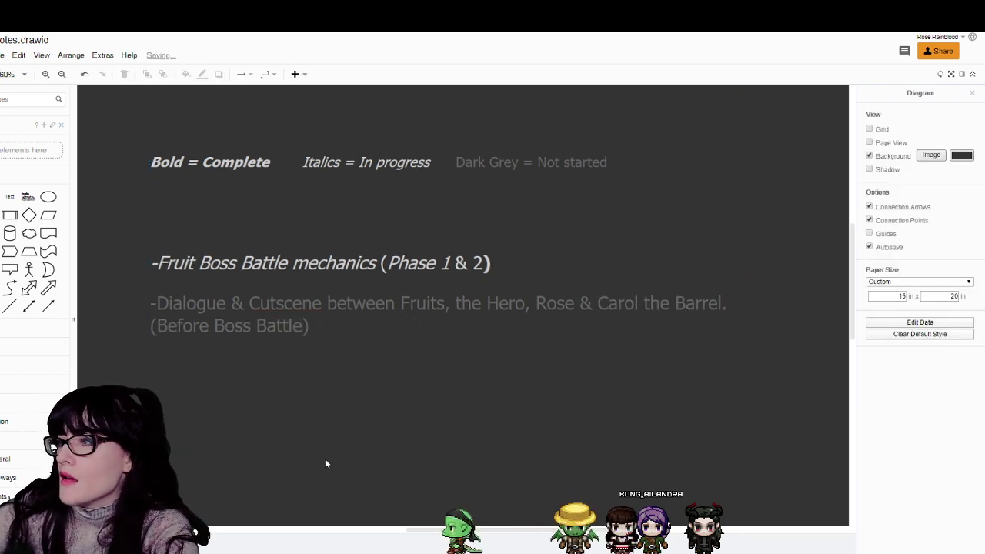
left_click(238, 173)
double_click(238, 173)
left_click(277, 164)
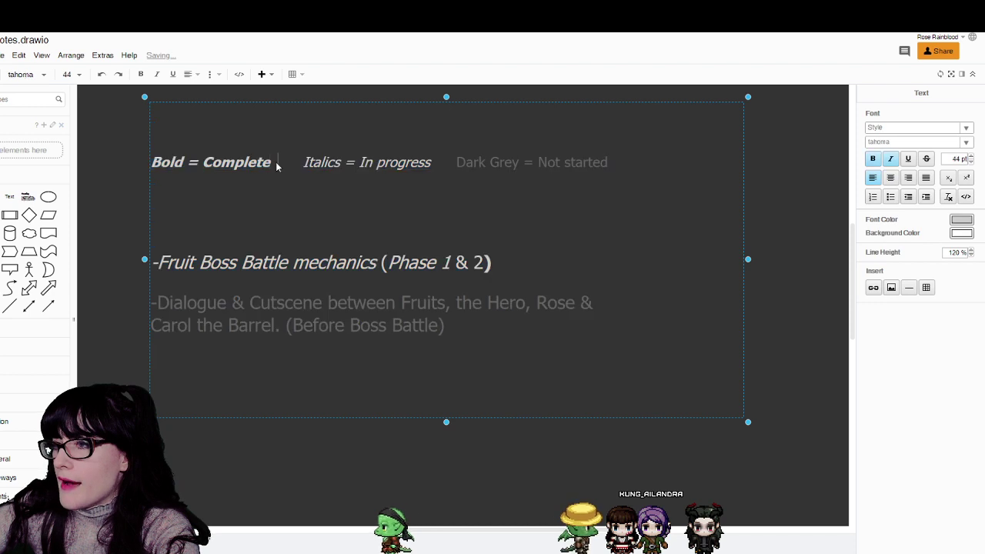
left_click_drag(278, 165, 154, 169)
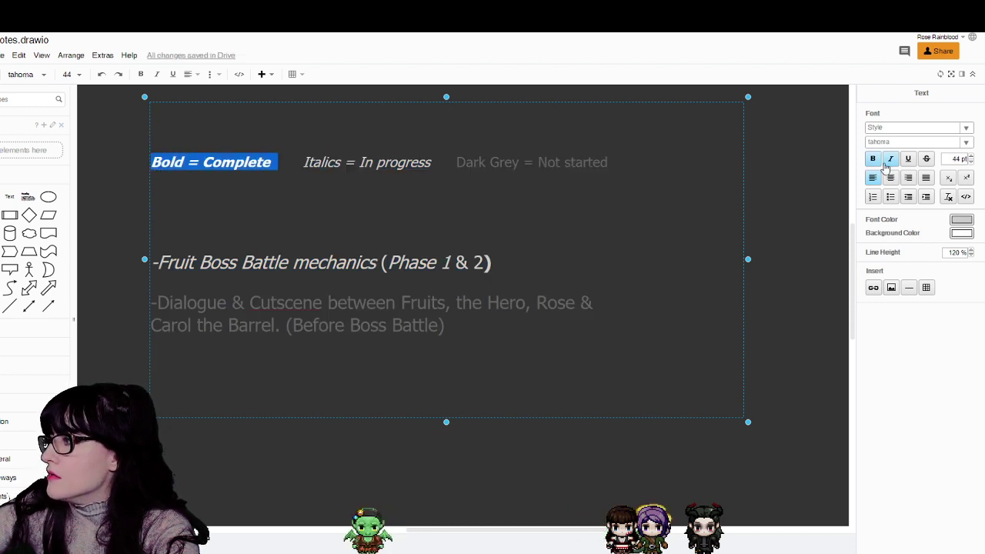
left_click(431, 471)
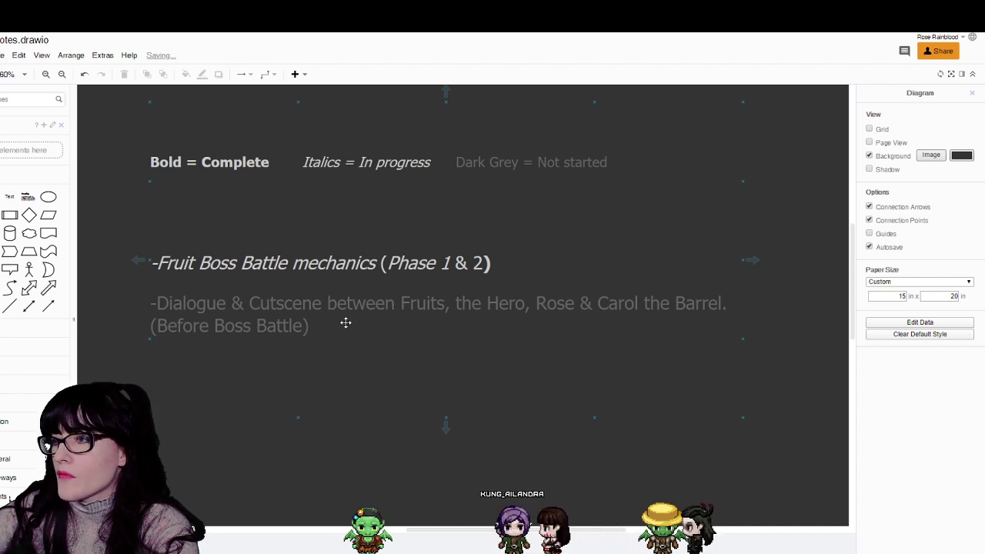
- Colour the "2" in the Fruit Boss Battle mechanics entry dark grey, 666666
left_click(442, 261)
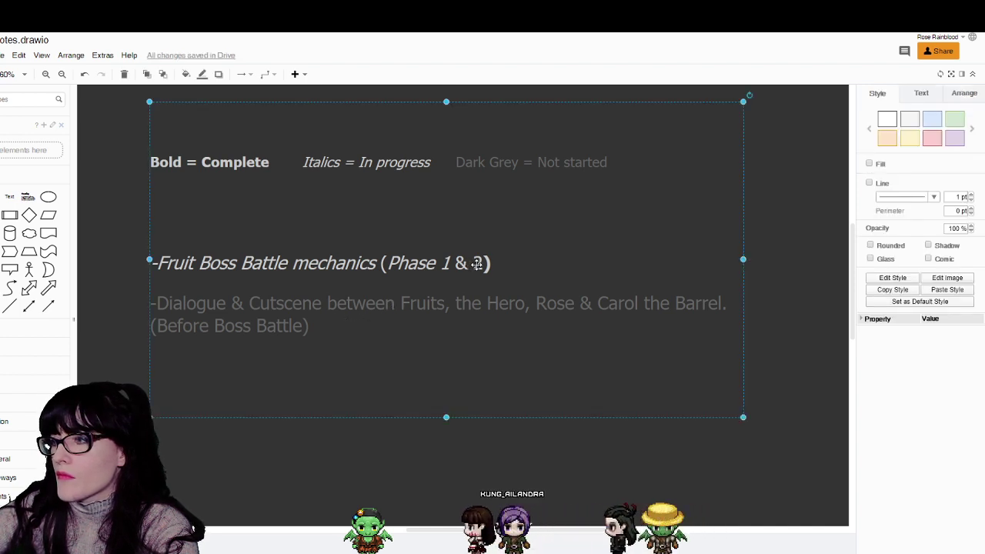
left_click(479, 266)
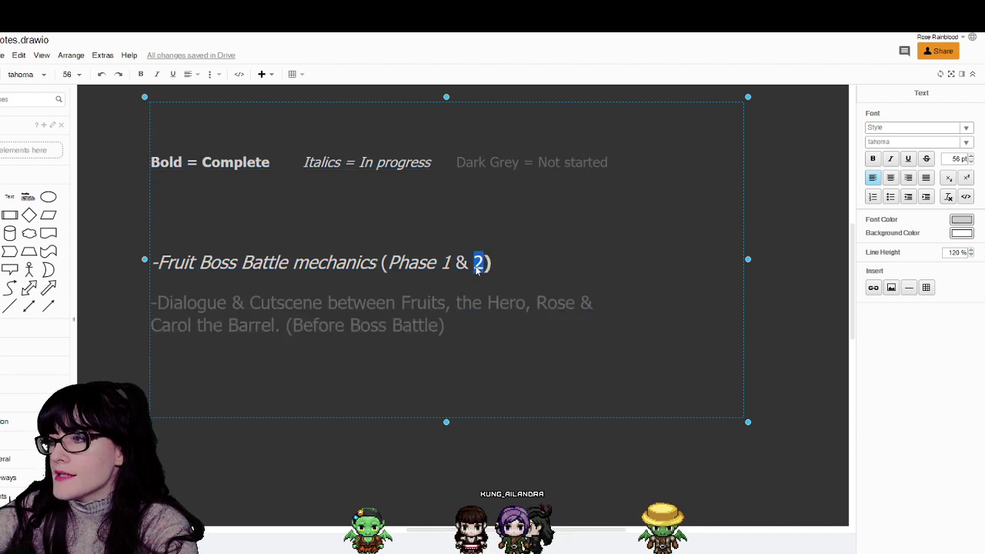
left_click(956, 224)
left_click(428, 225)
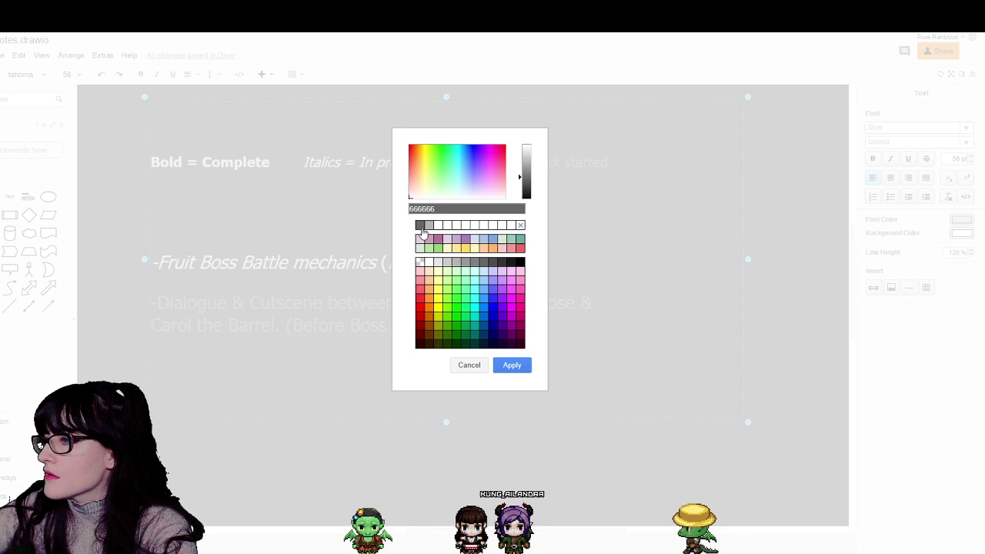
left_click(512, 366)
- Remove the parentheses around the phases and add a colon, making the entry "-Fruit Boss Battle mechanics: Phase 1 & 2"
left_click(387, 262)
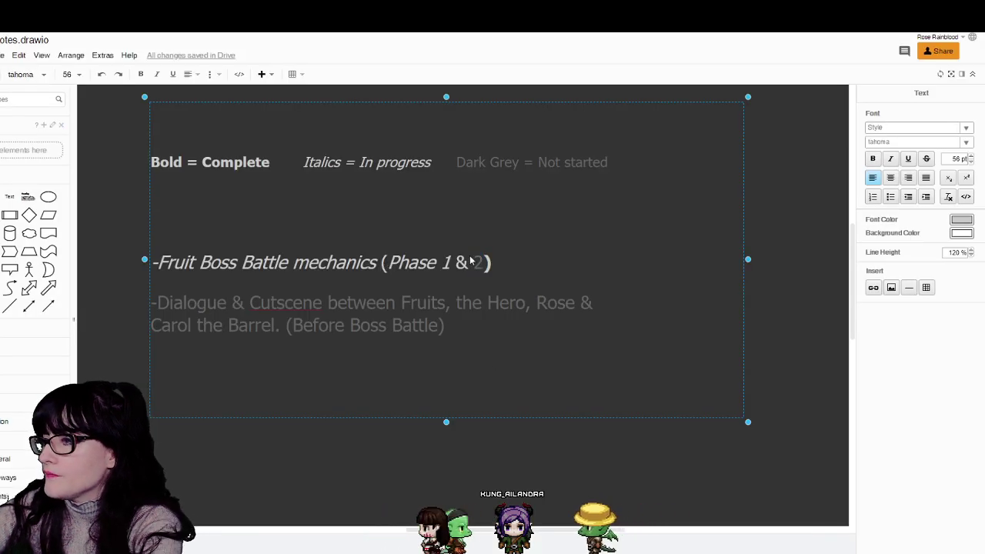
key("BackSpace")
left_click(490, 262)
key("BackSpace")
left_click(383, 264)
type(":")
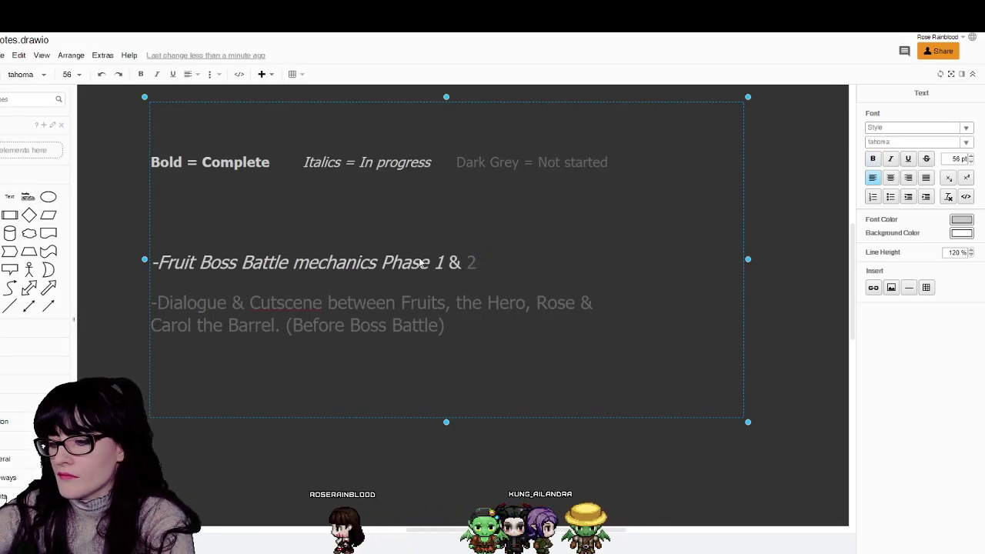
left_click(456, 467)
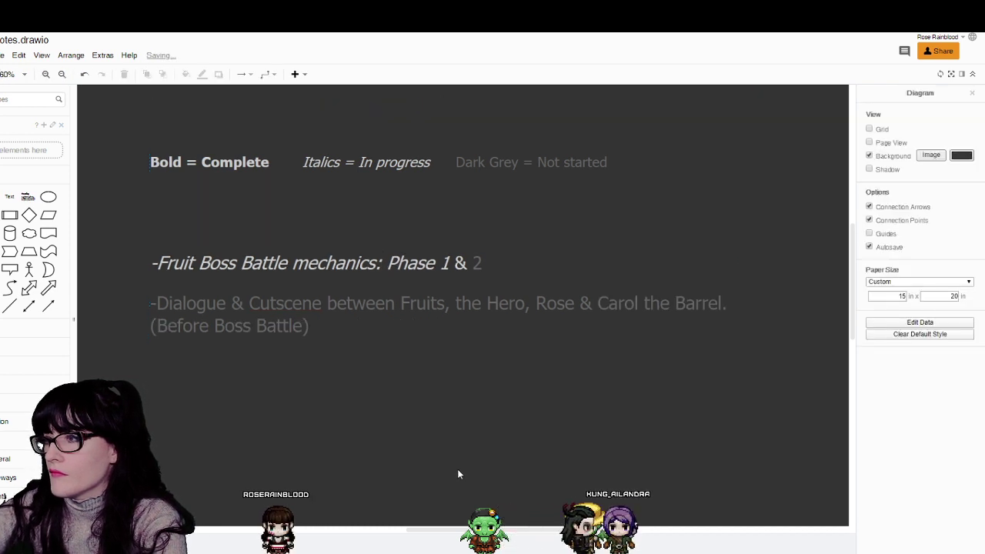
- Widen the gap between "Italics = In progress" and "Dark Grey = Not started" in the legend line
left_click(450, 164)
double_click(449, 164)
left_click(450, 172)
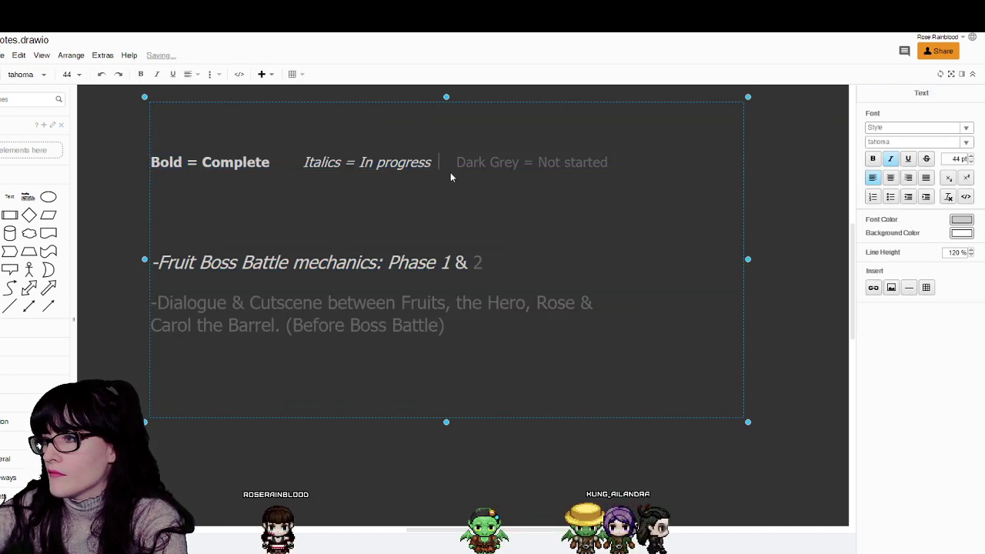
left_click(445, 457)
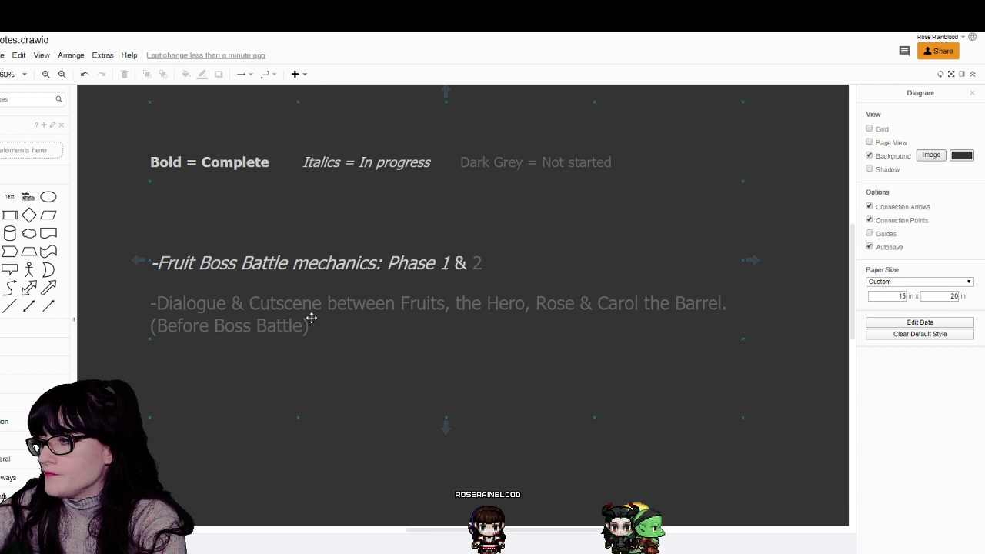
- Add the dark grey entry "-Fruit Boss Battle animations & sounds" on a new line below the battle mechanics entry
left_click(444, 260)
double_click(453, 261)
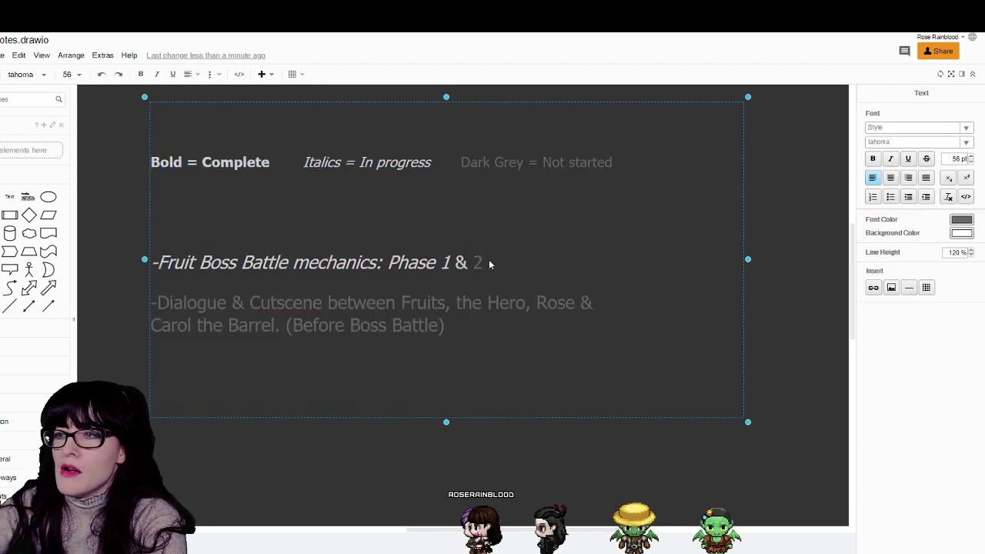
key("Return")
type("-Fruit Boss Battle")
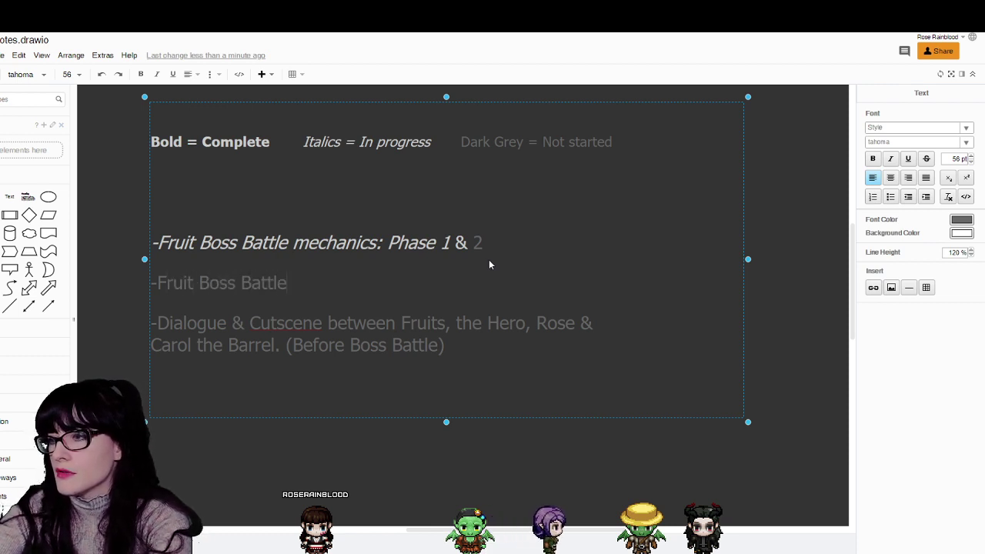
type("s")
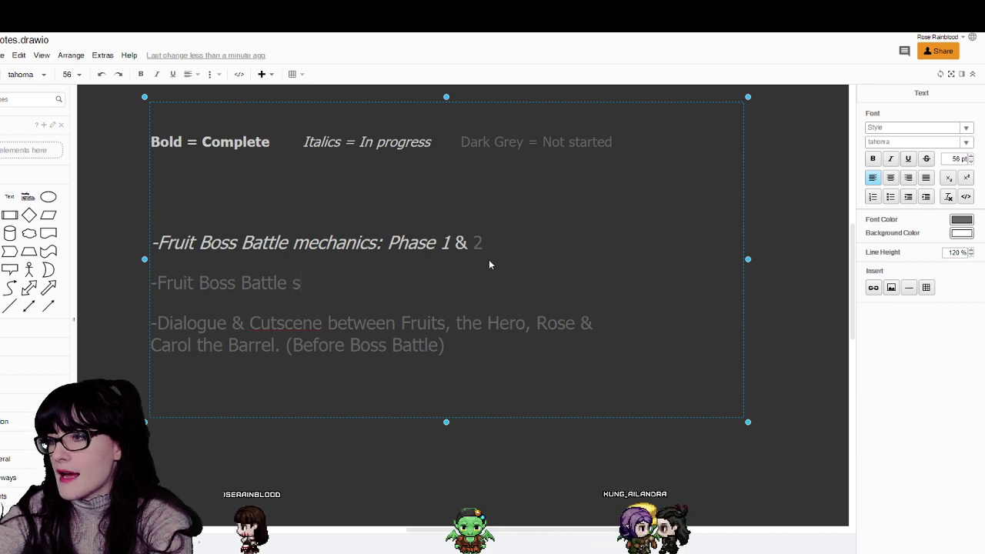
key("BackSpace")
type("animations and")
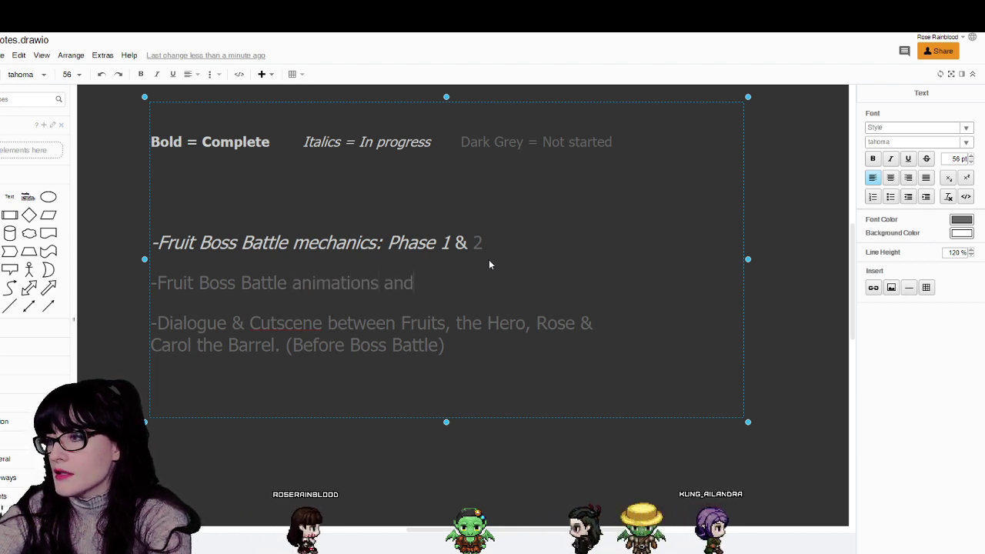
type(" sounds")
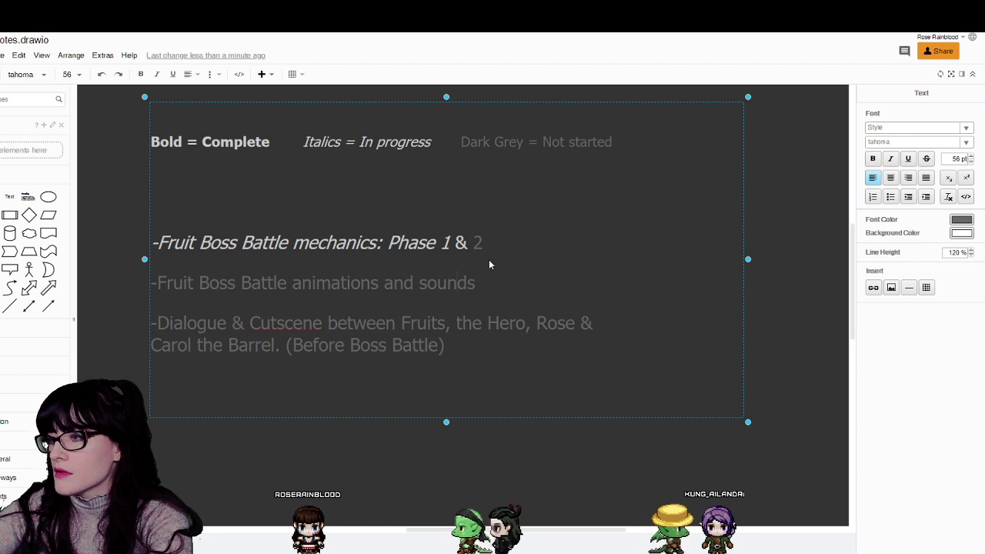
key("BackSpace")
key("BackSpace")
key("BackSpace")
type("&")
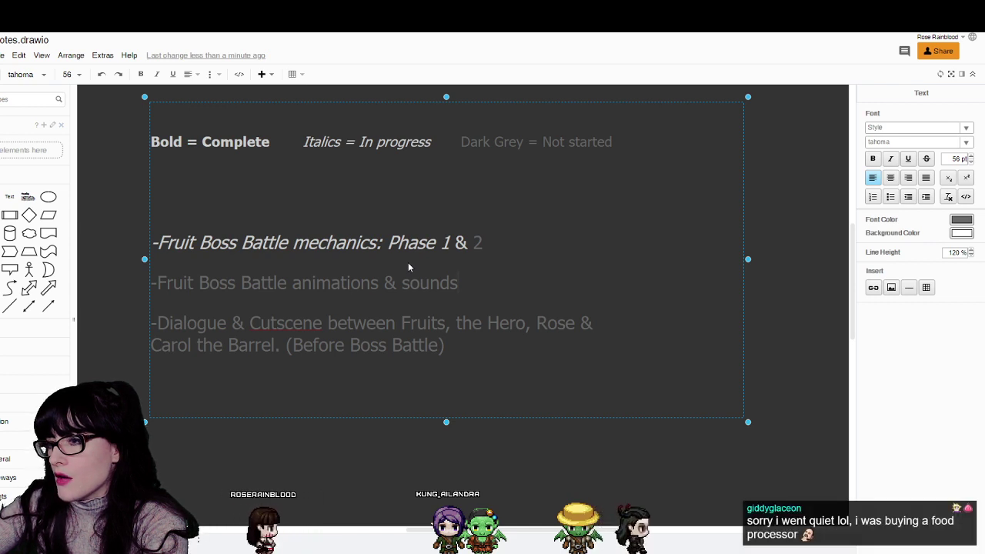
- Start a dashed line below the animations entry, check the Trello board's task lists, and return to the notes diagram
key("Return")
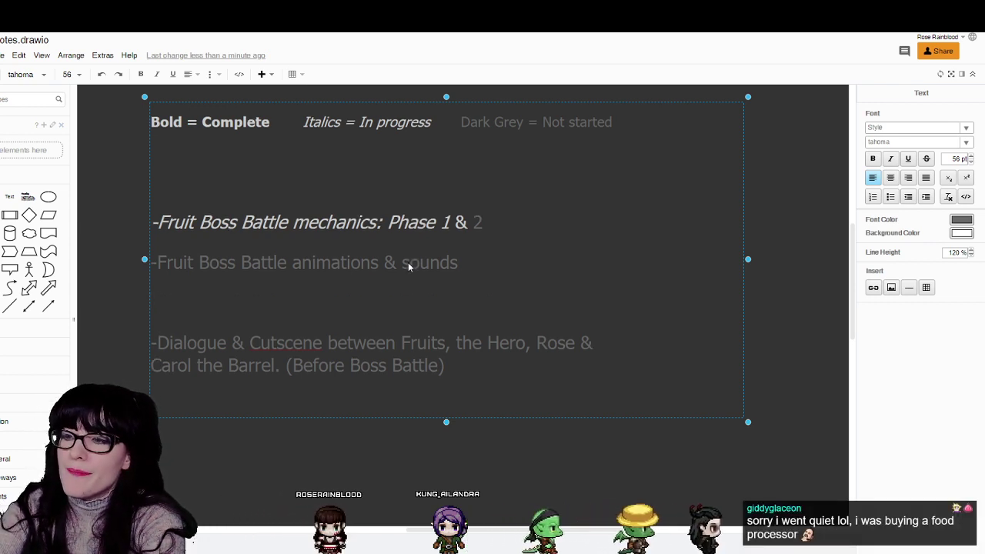
type("-")
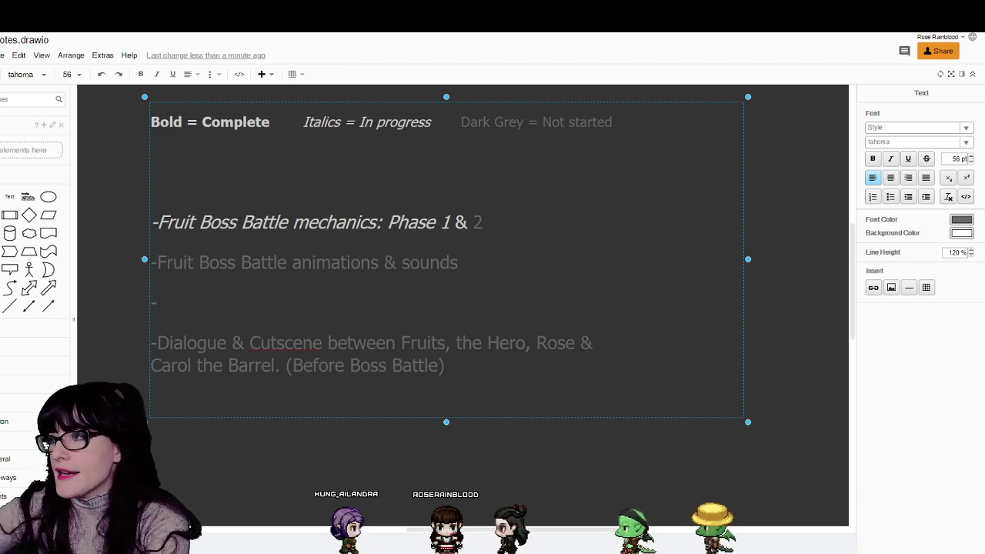
key("alt+Tab")
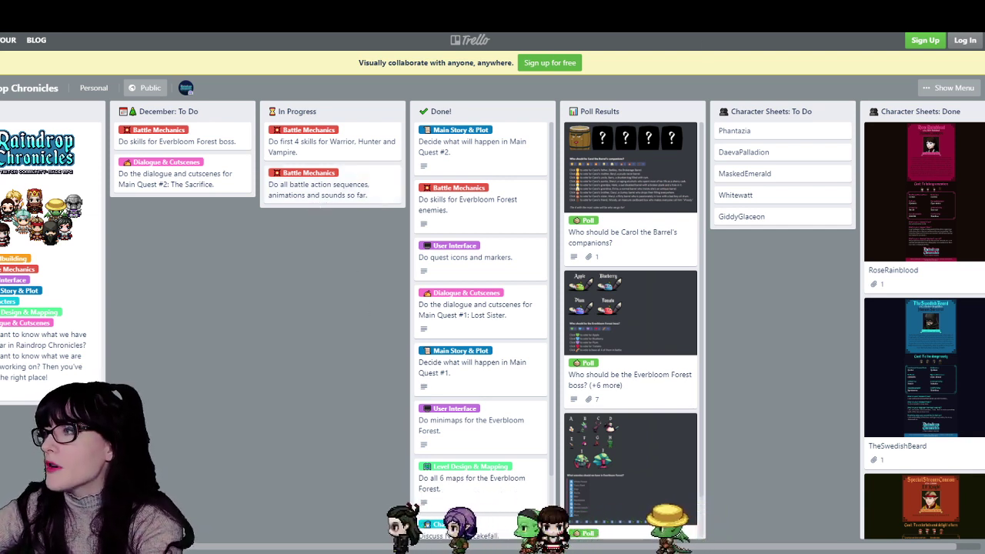
key("ctrl+Tab")
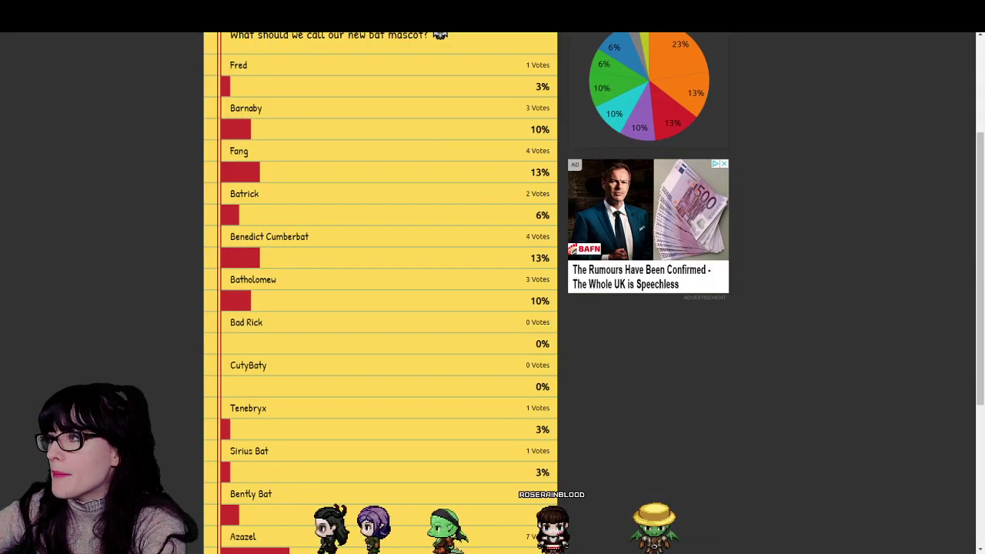
key("ctrl+Tab")
key("ctrl+Tab")
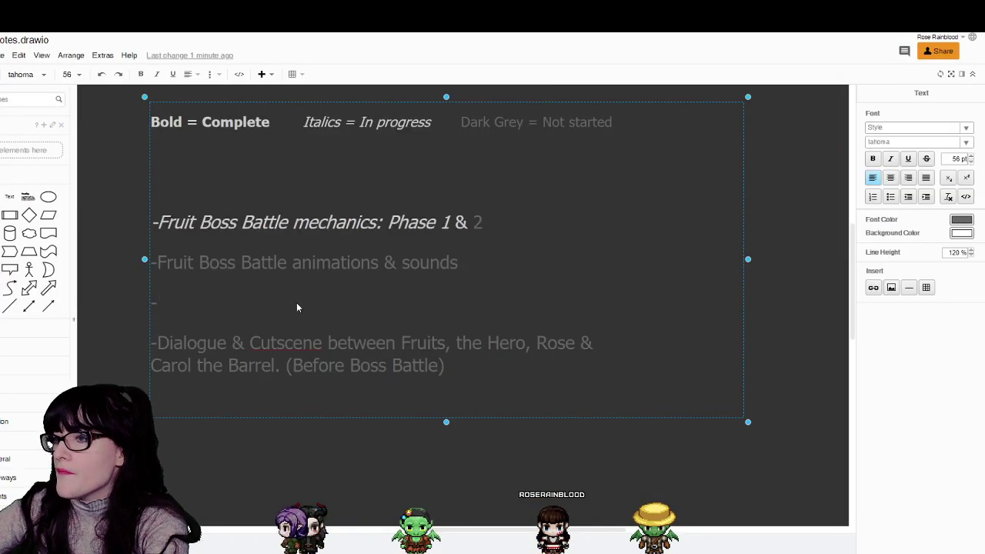
- Complete the new dashed entry with the text "Finish implementing Warrior, Hunter & Vampire skills"
type("Finish implementi")
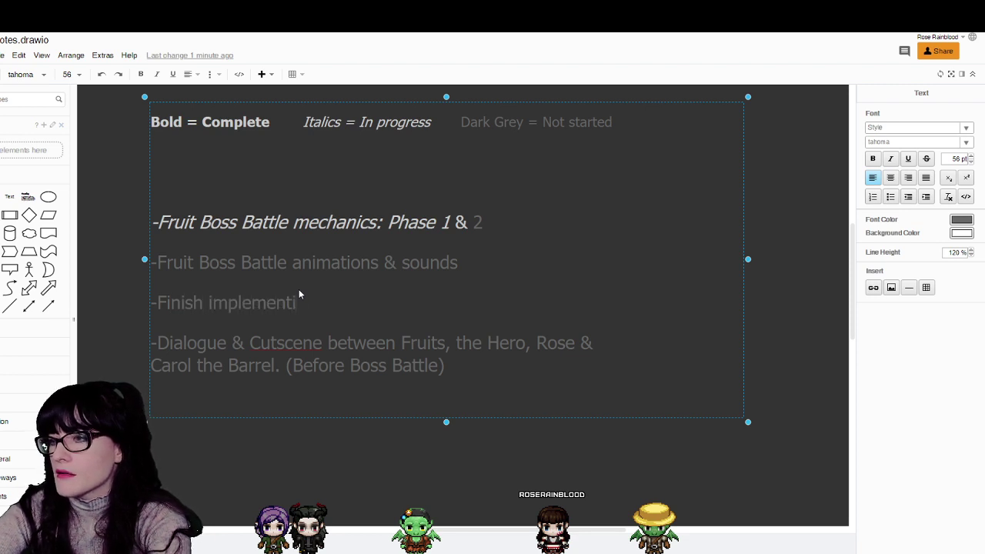
type("ng Warrior, Hunting")
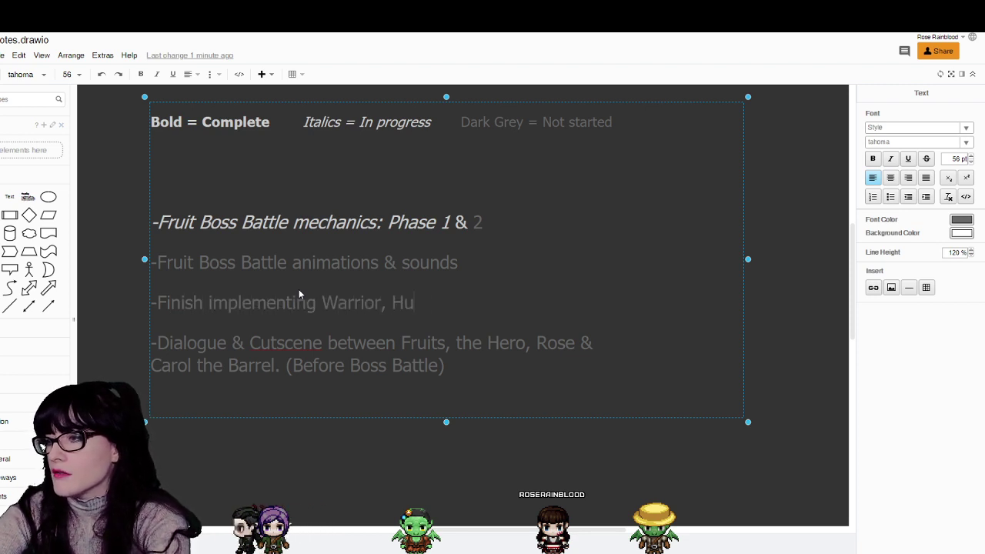
key("BackSpace")
key("BackSpace")
key("BackSpace")
key("BackSpace")
type("er & C")
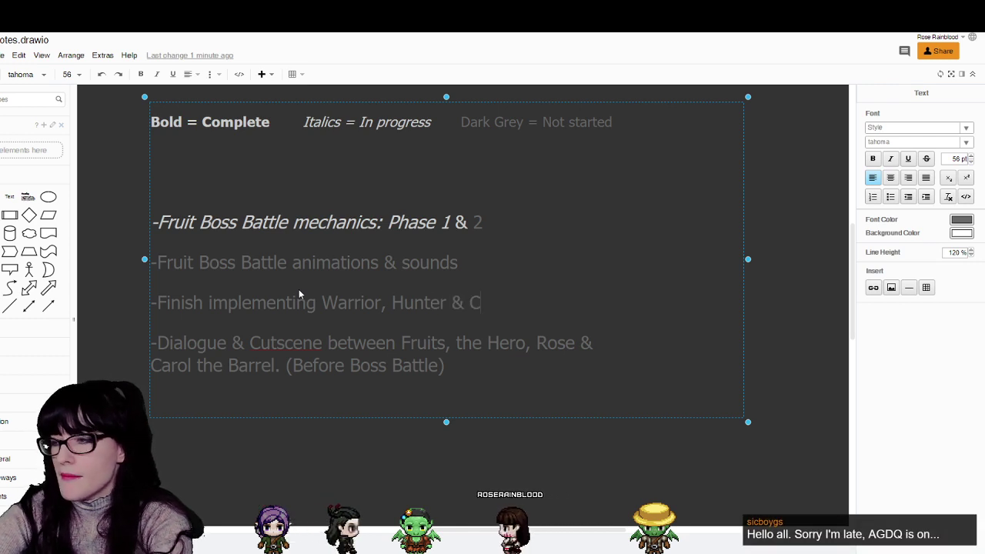
key("BackSpace")
type("Vampire skills")
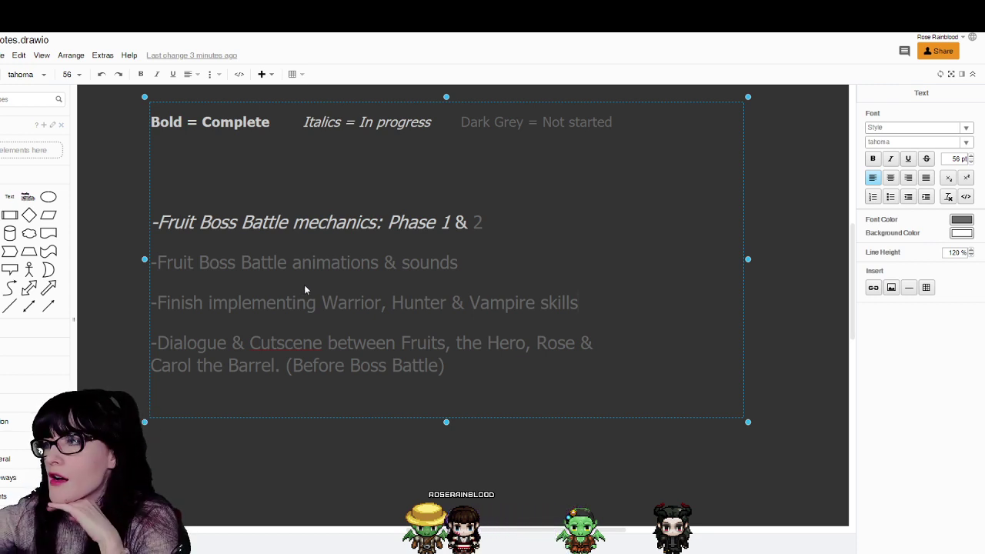
- Switch to the Straw Poll page, examine the votes for the bat mascot's name, and return to the notes diagram
key("alt+Tab")
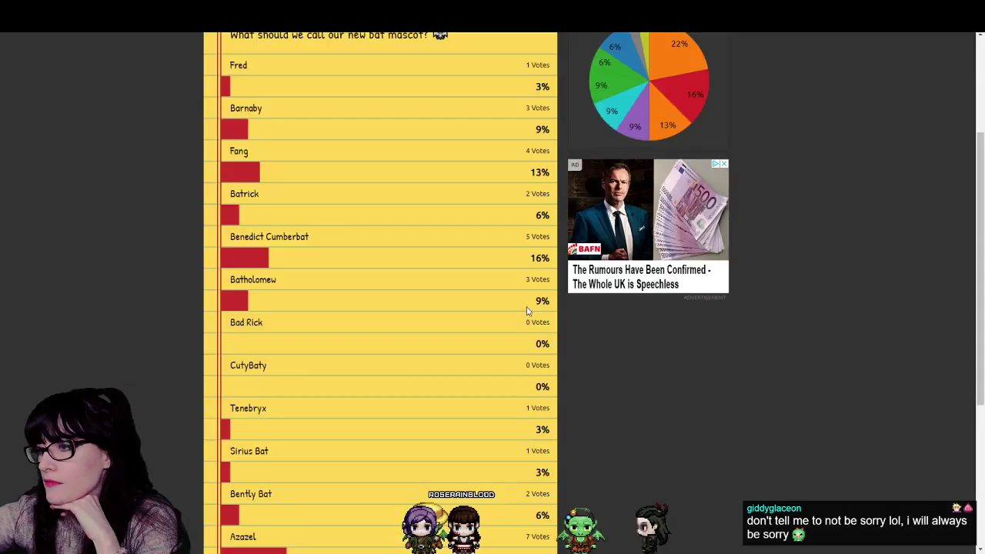
scroll(391, 324, "down", 3)
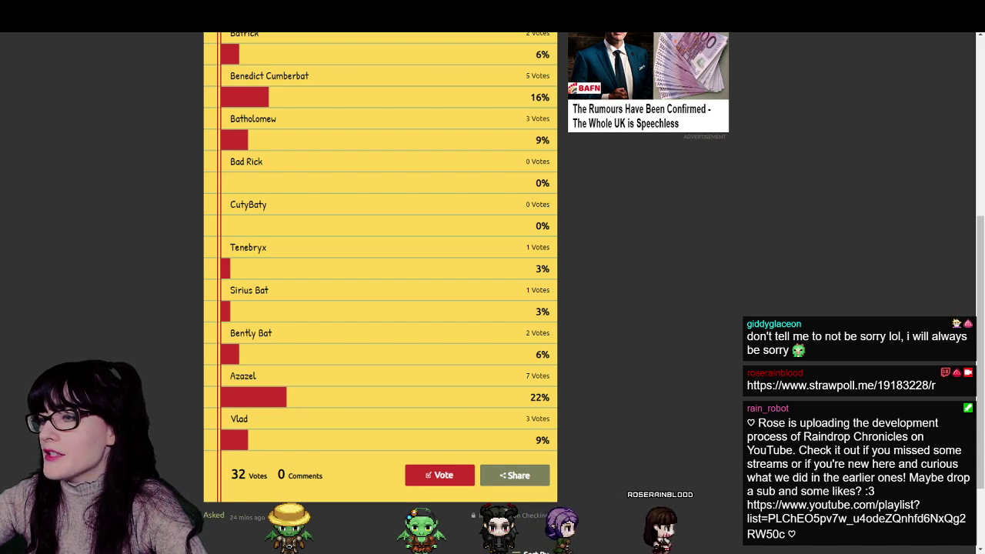
scroll(461, 293, "up", 2)
scroll(462, 293, "up", 2)
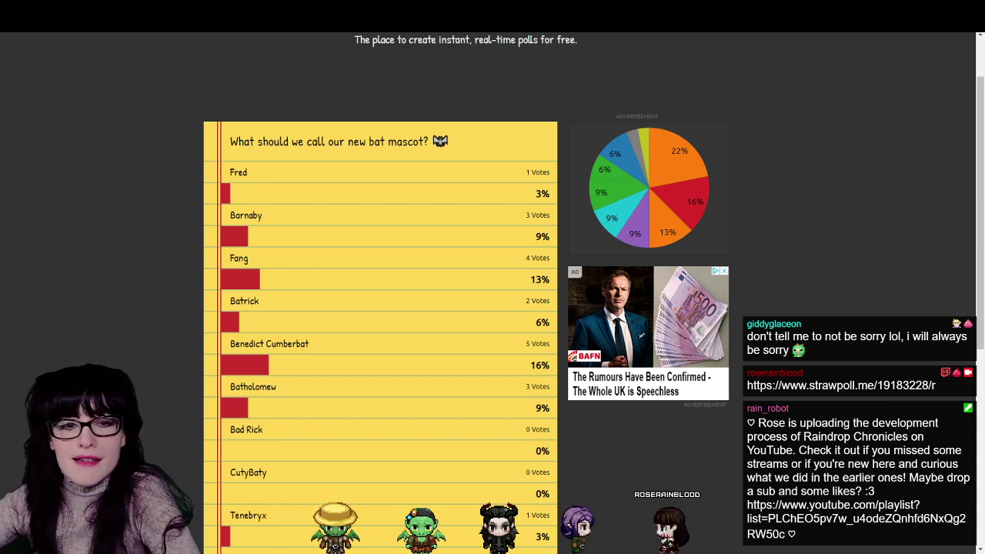
key("ctrl+w")
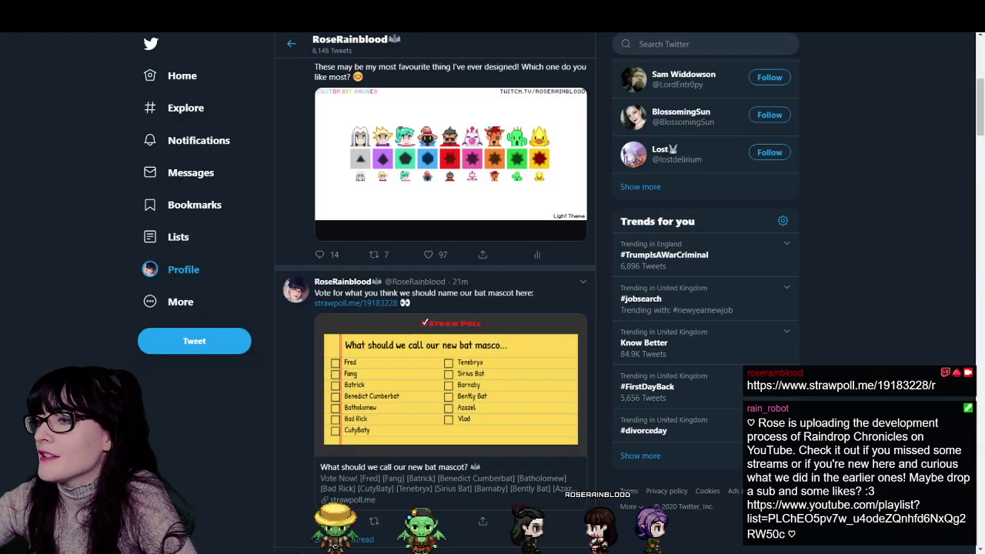
key("ctrl+Tab")
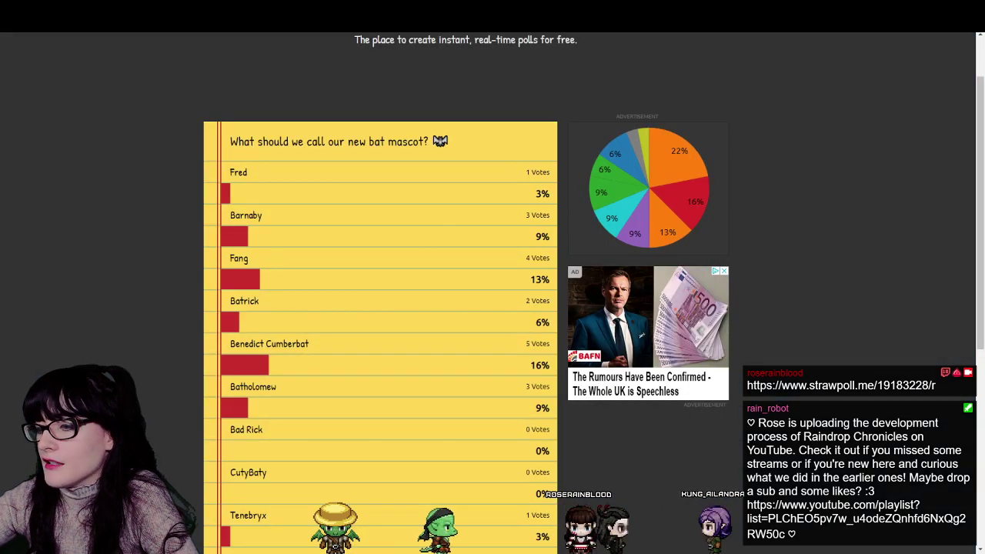
key("alt+Tab")
key("ctrl+Tab")
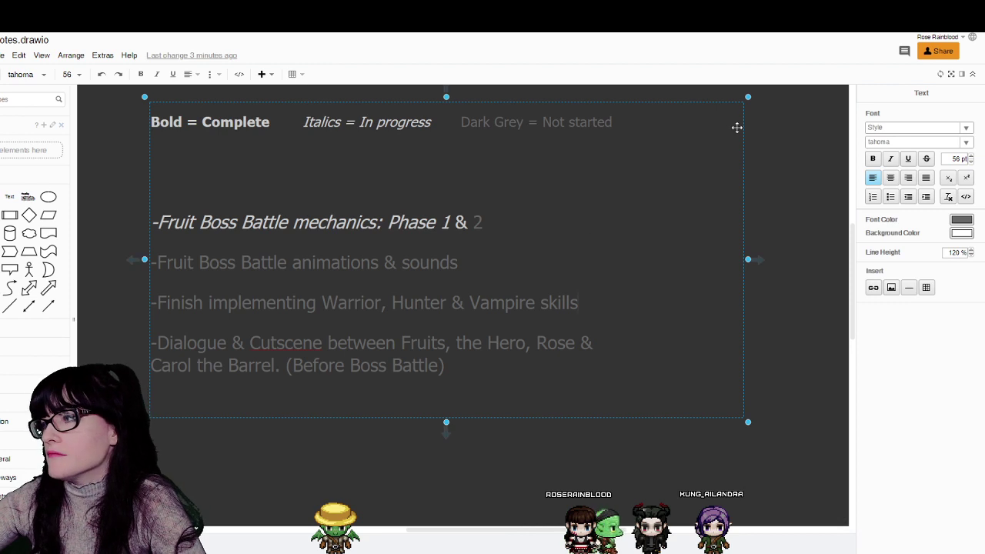
- Start a new dashed line below the dialogue and cutscene entry in the to-do list
left_click(771, 134)
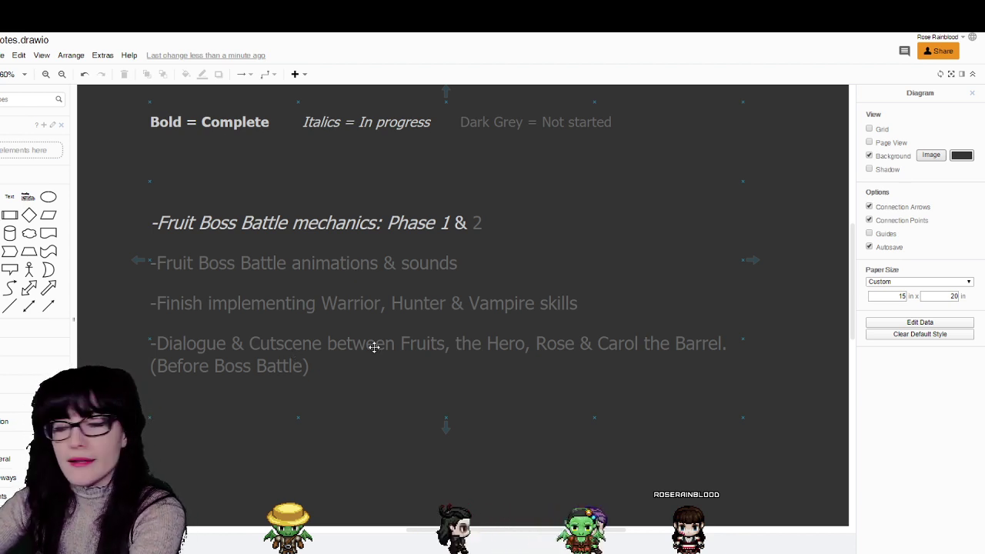
left_click(352, 357)
double_click(352, 357)
left_click(352, 356)
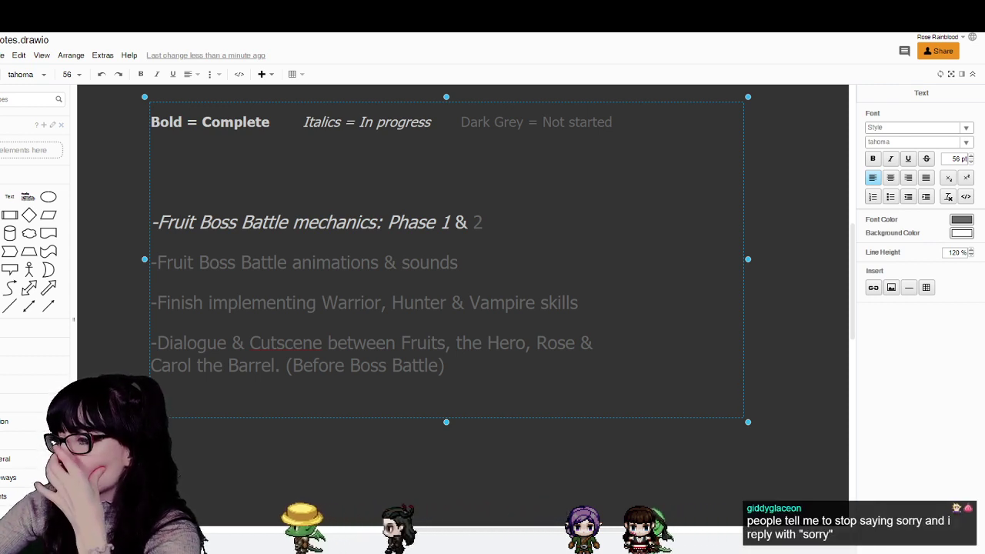
left_click(507, 441)
left_click(319, 378)
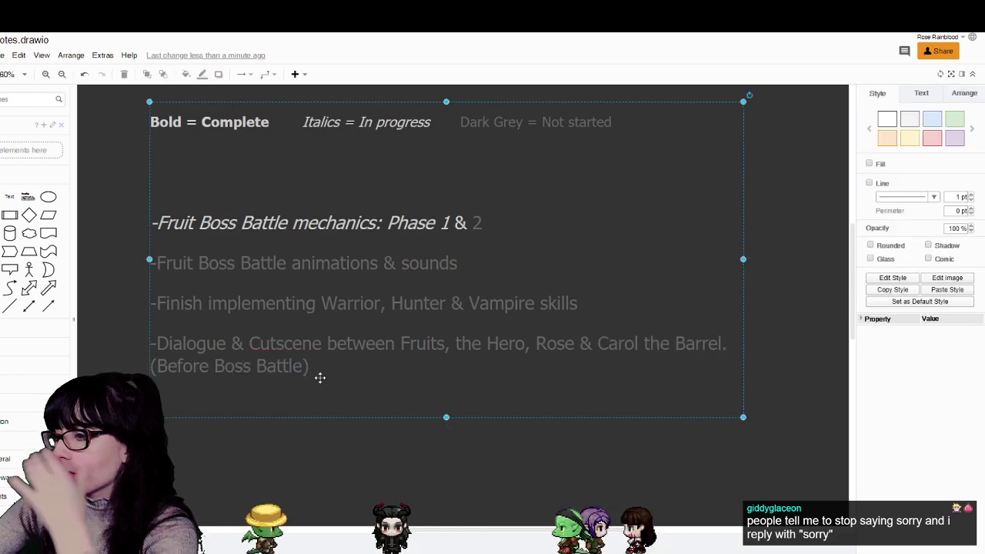
double_click(331, 369)
left_click(449, 367)
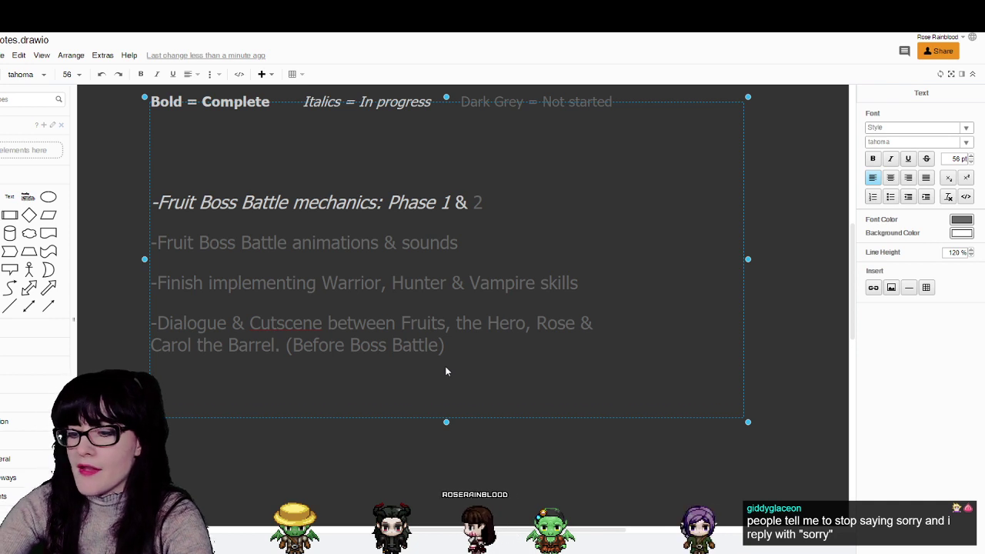
type("-")
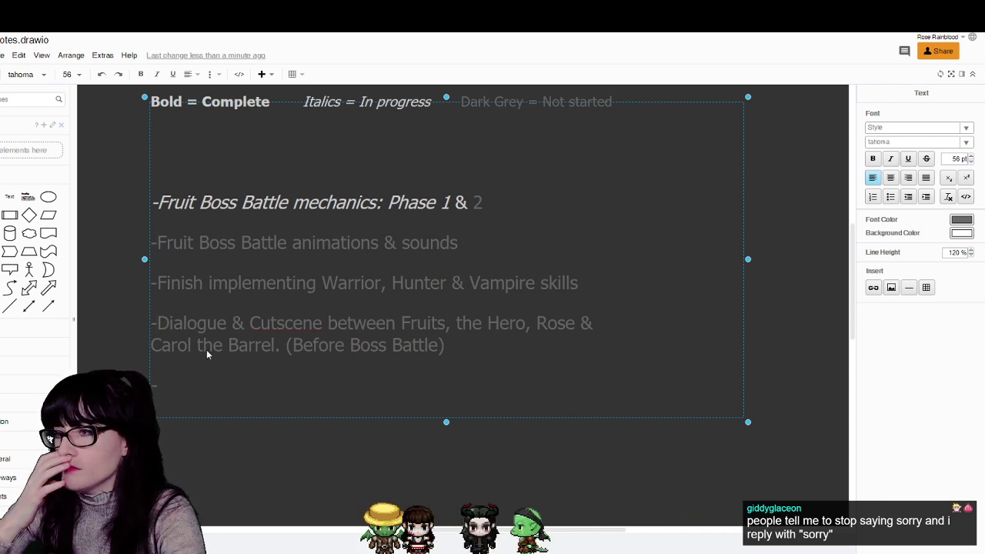
- Insert "Do" at the start of the dialogue and cutscene, battle animations and battle mechanics entries, after each dash
type("Do")
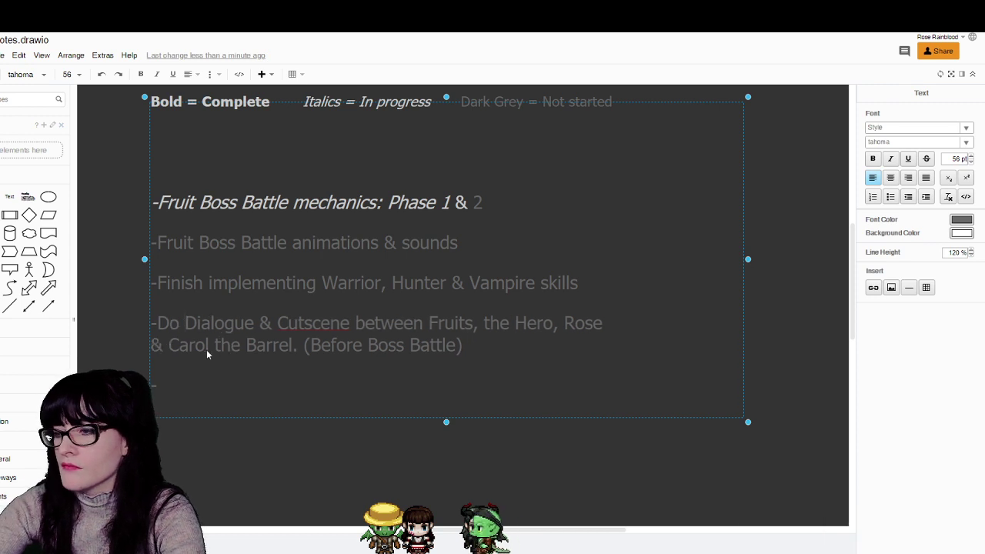
left_click(157, 243)
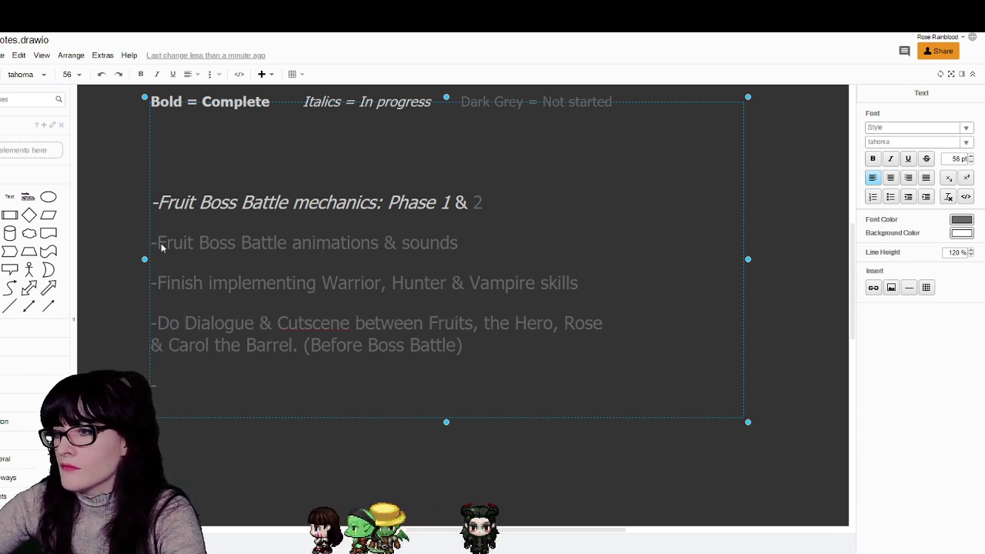
type("Do ")
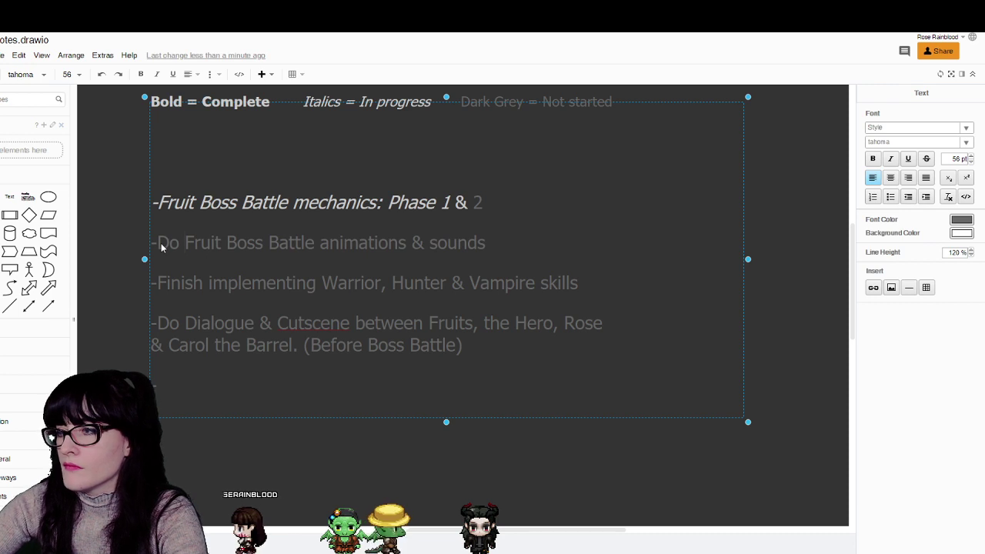
type("Do")
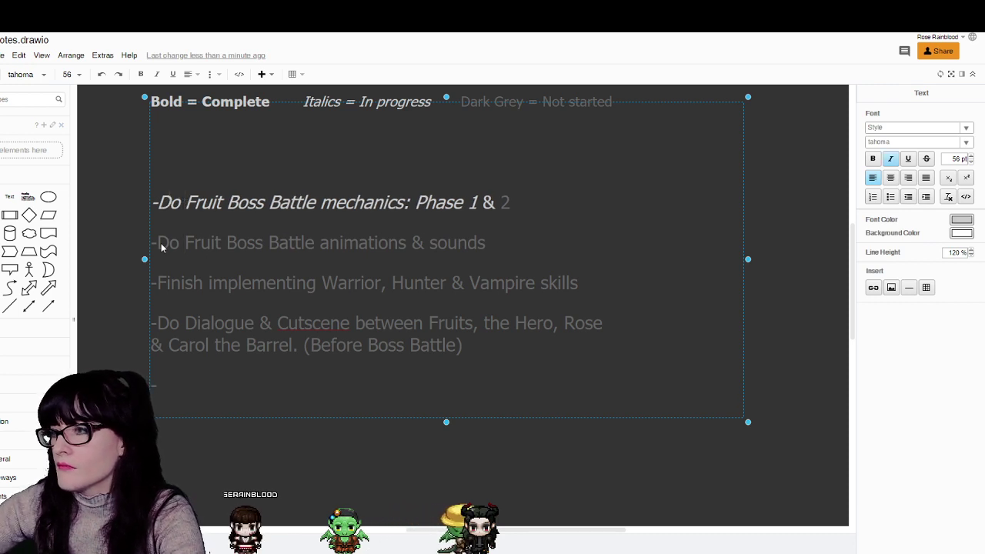
- Fill in the empty dashed line at the end of the list with "Carol the Barrel Flashback scene"
left_click(245, 388)
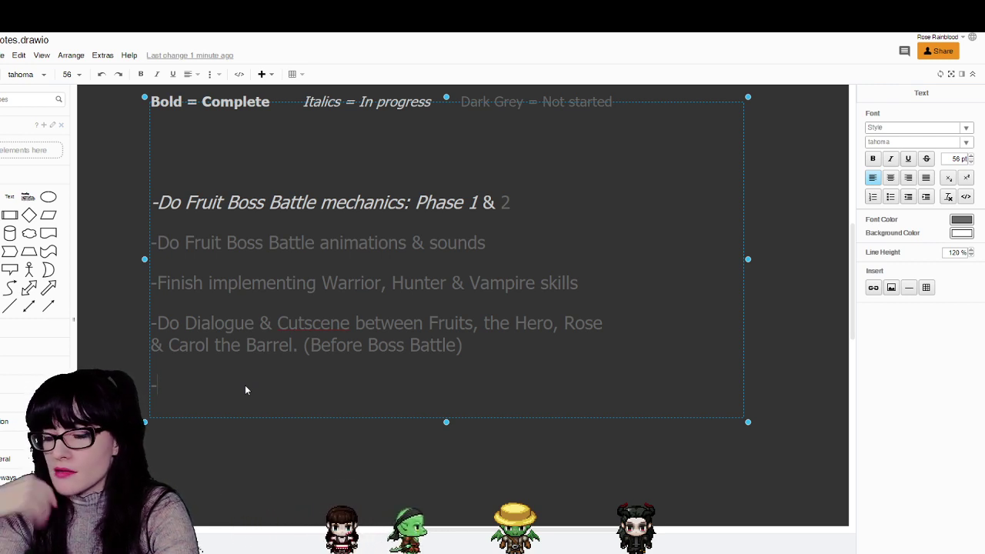
type("Carol the ba")
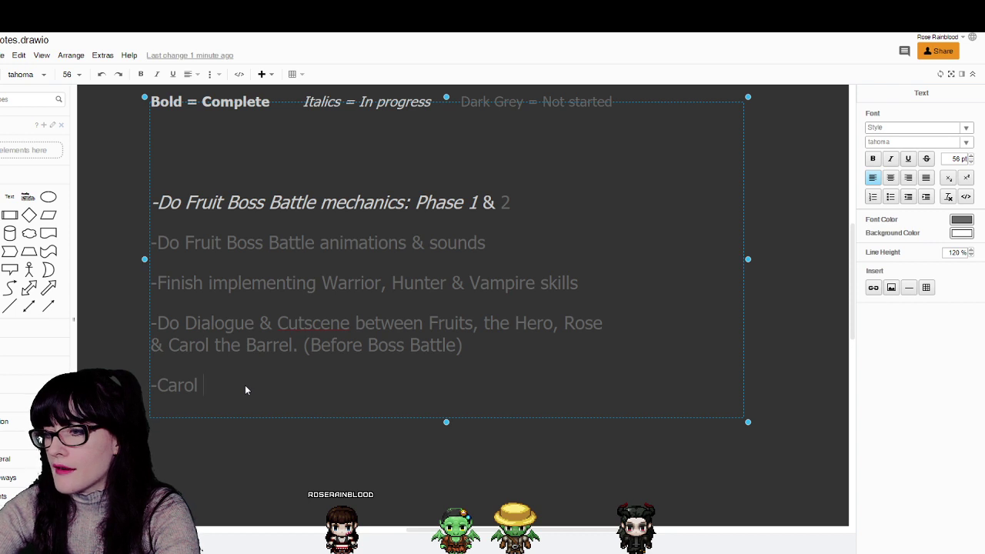
key("BackSpace")
key("BackSpace")
type("Barrel")
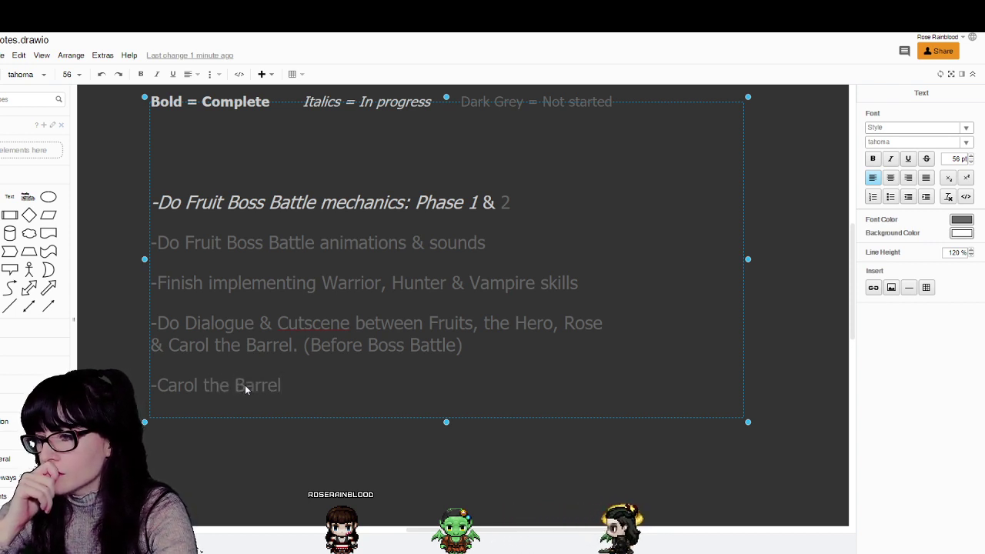
type(" Flashback s")
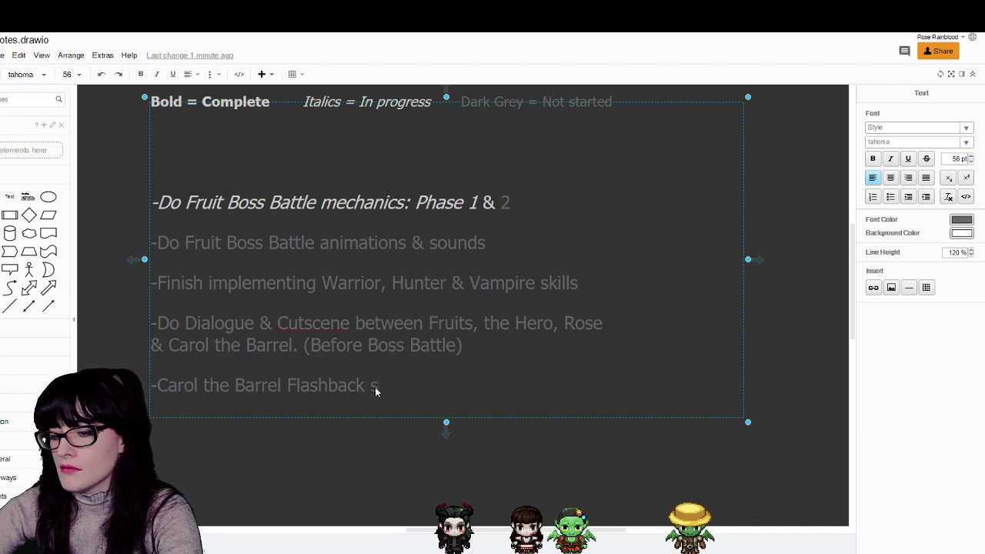
type("cene")
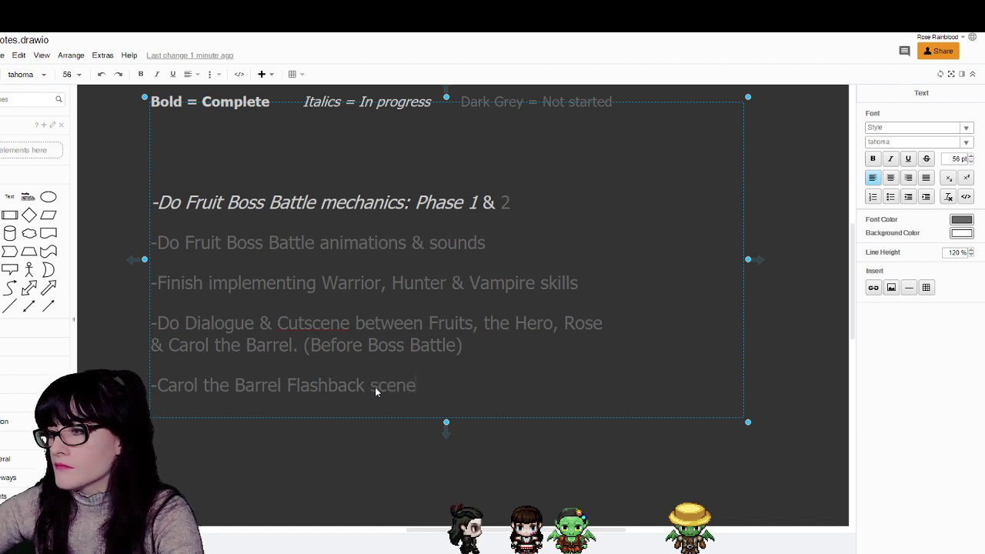
- Reword the flashback entry as "-Do Dialogue & Cutscene for Carol the Barrel Flashback", removing the word "scene"
left_click(156, 386)
type("Do Dialogue *")
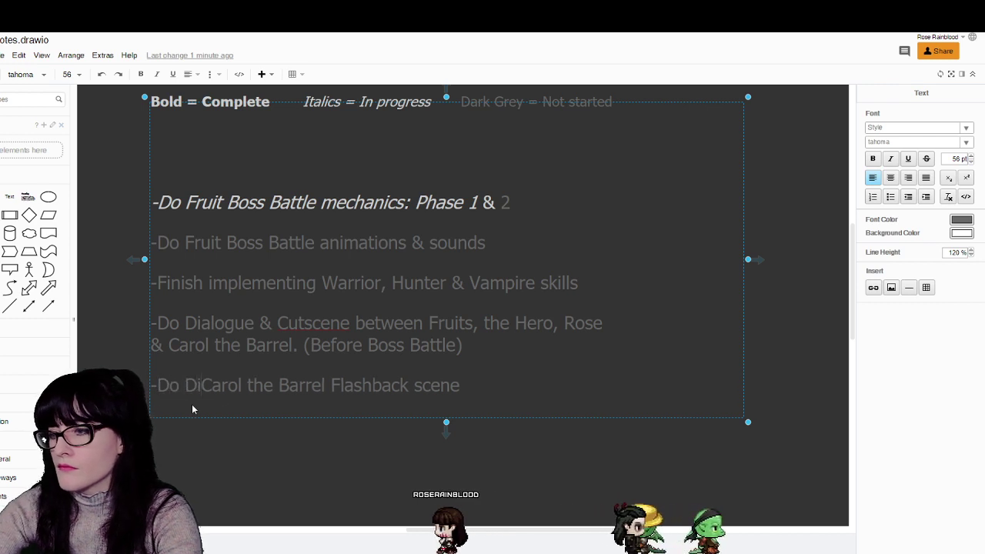
key("BackSpace")
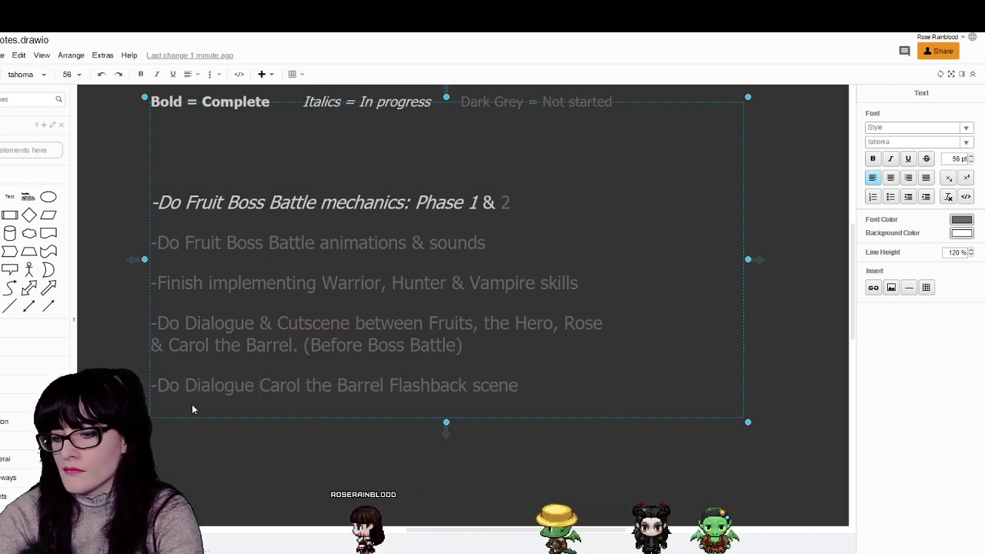
type("& Cutscene ")
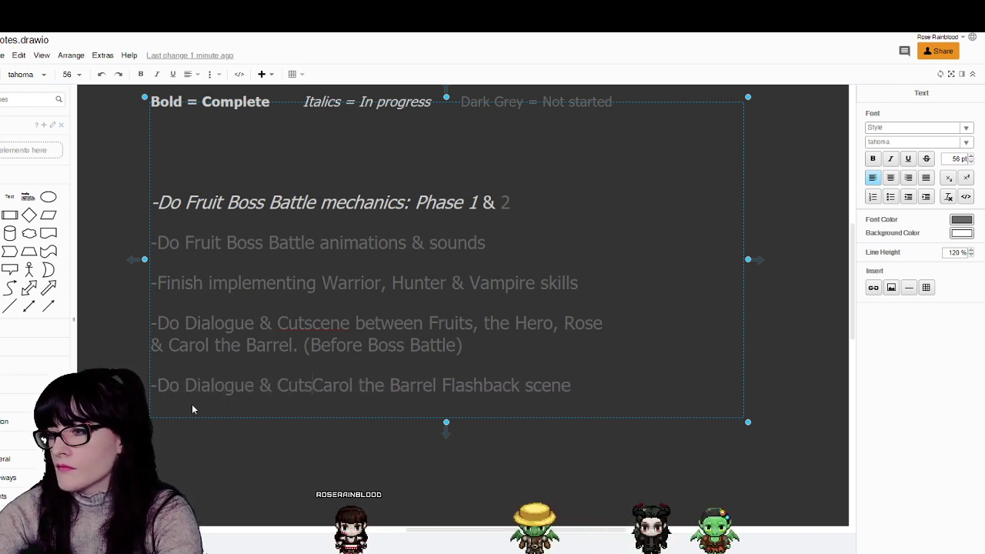
type("for")
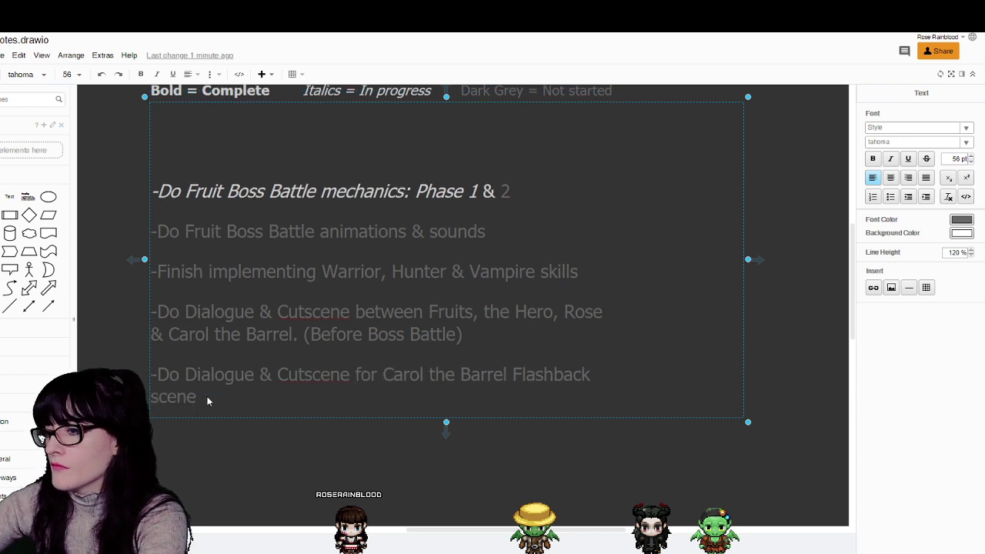
left_click_drag(197, 397, 162, 400)
key("BackSpace")
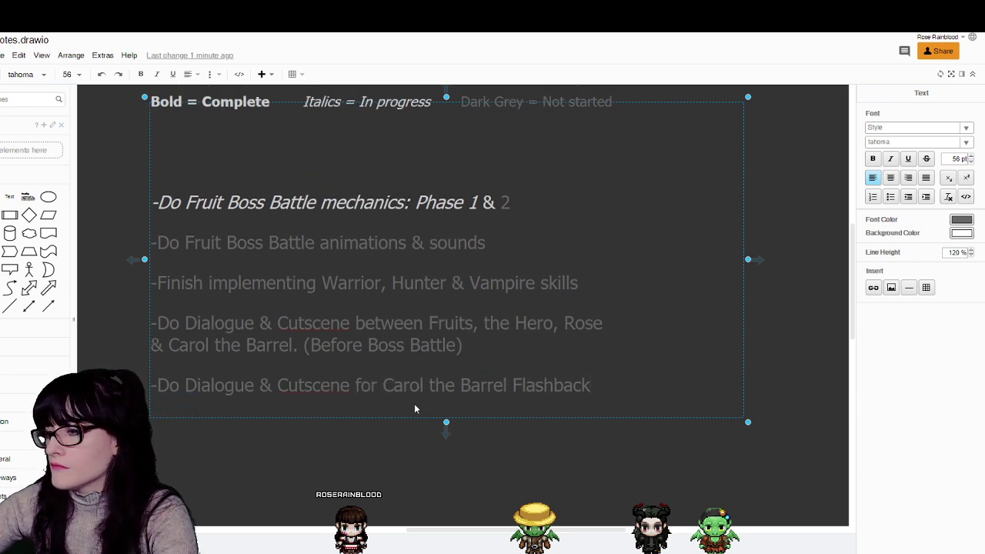
- Append the note "(Includes Carol's companions)" to the end of the flashback entry
type("()")
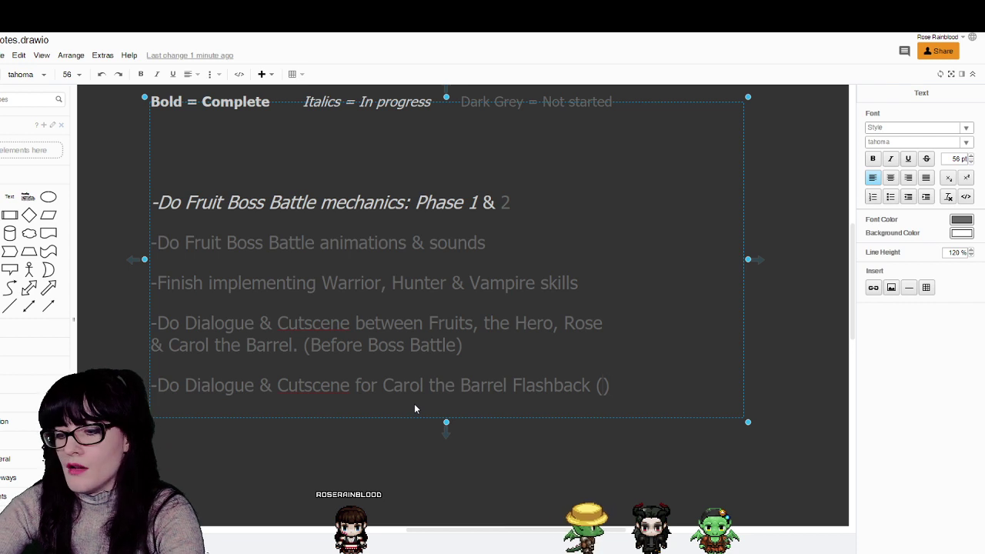
key("Left")
type("Inclu")
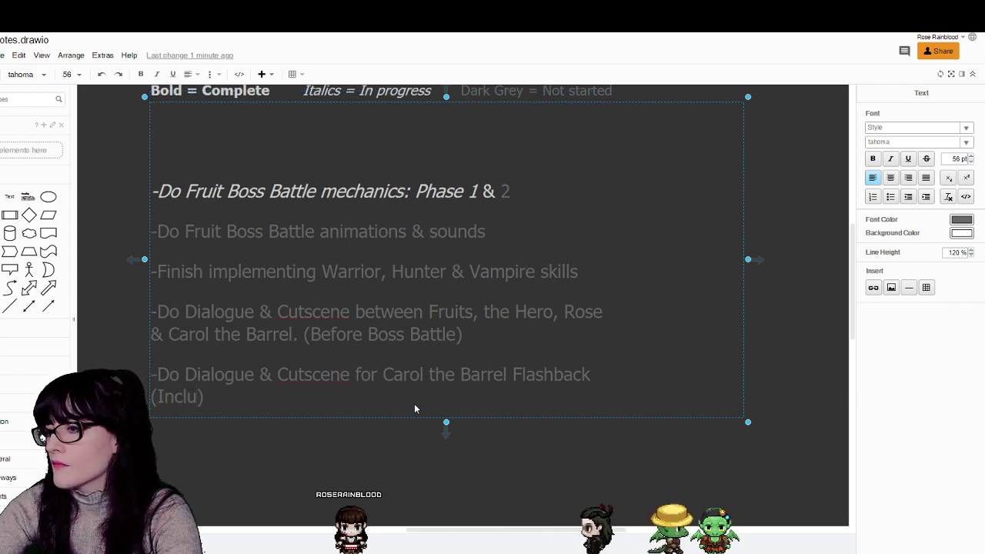
key("BackSpace")
key("BackSpace")
key("BackSpace")
key("BackSpace")
key("BackSpace")
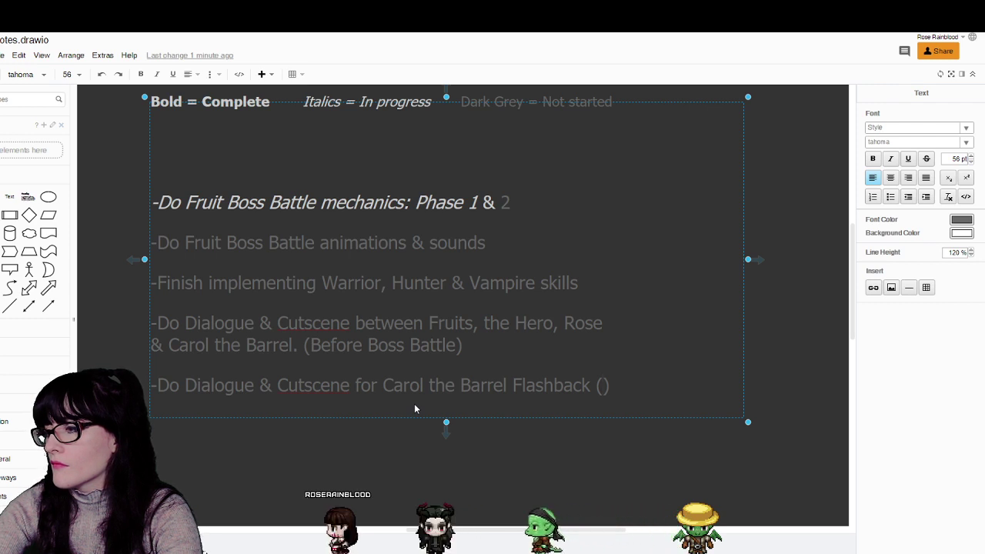
type("Includes ")
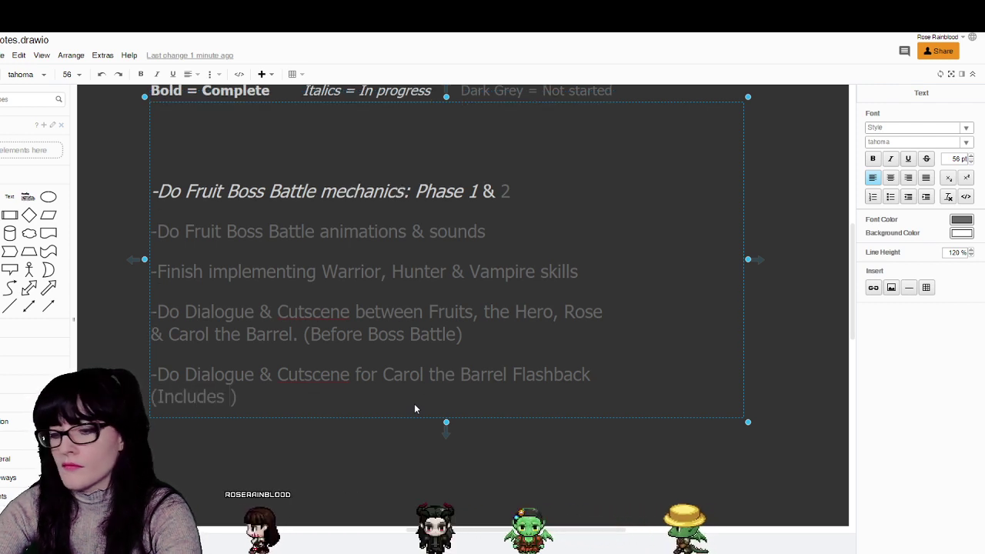
type("Bar")
key("BackSpace")
key("BackSpace")
key("BackSpace")
type("Carol's c")
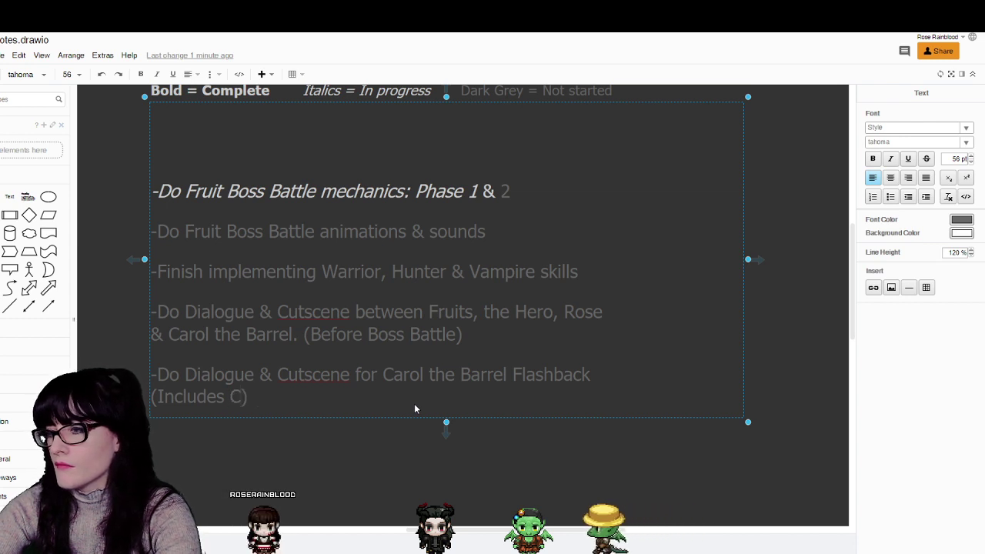
type("ompanions")
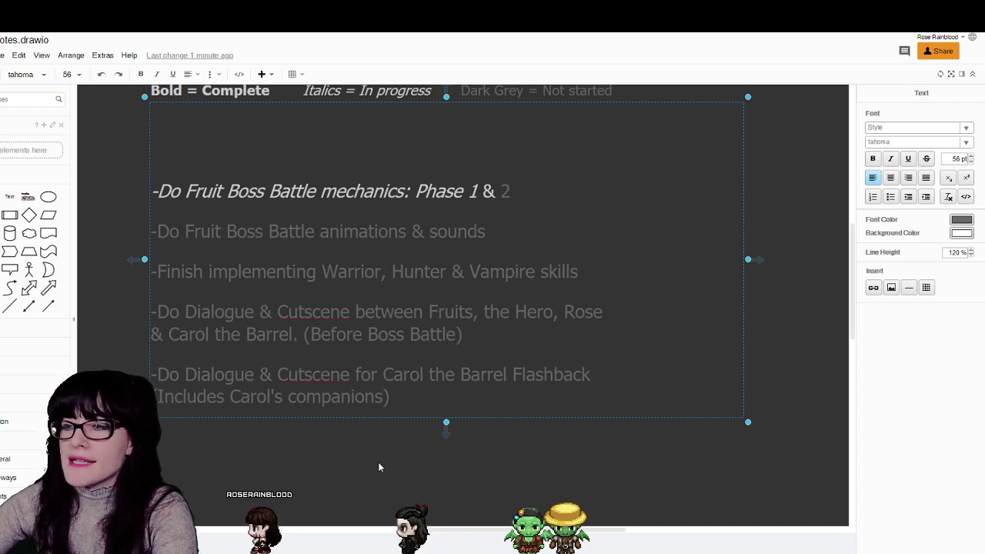
- Insert an additional blank line above the Fruit Boss Battle mechanics entry
key("ctrl+Home")
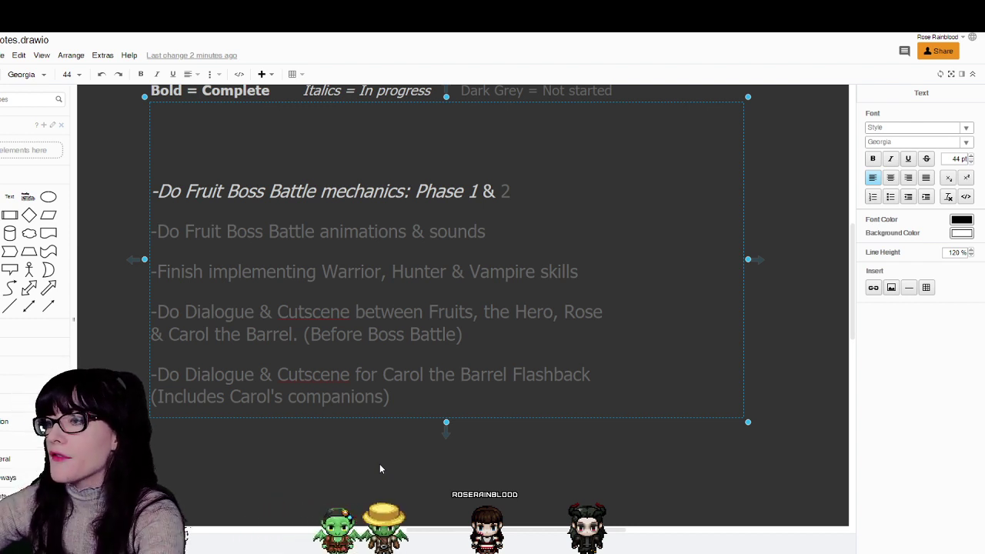
scroll(258, 188, "up", 3)
scroll(248, 199, "down", 3)
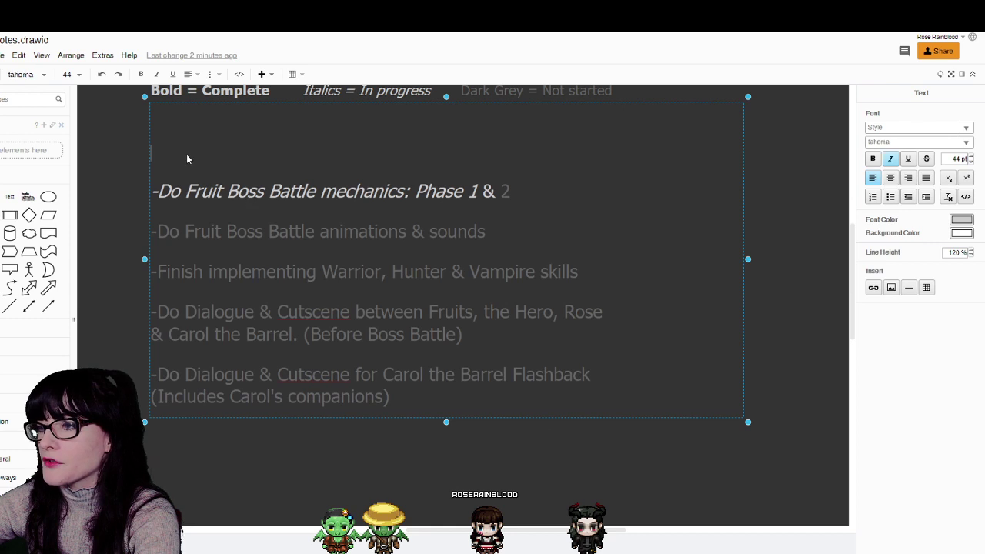
scroll(186, 158, "up", 2)
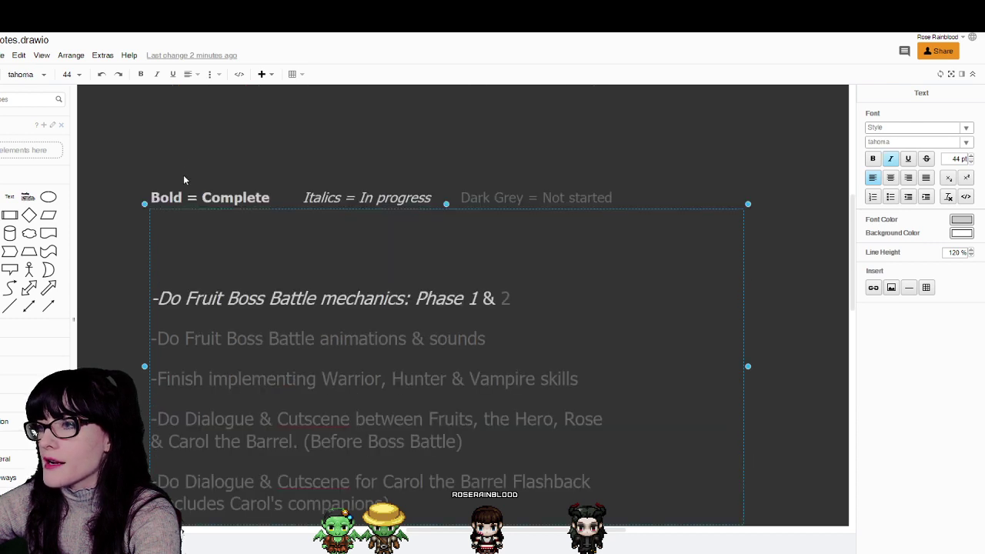
left_click(192, 266)
key("Return")
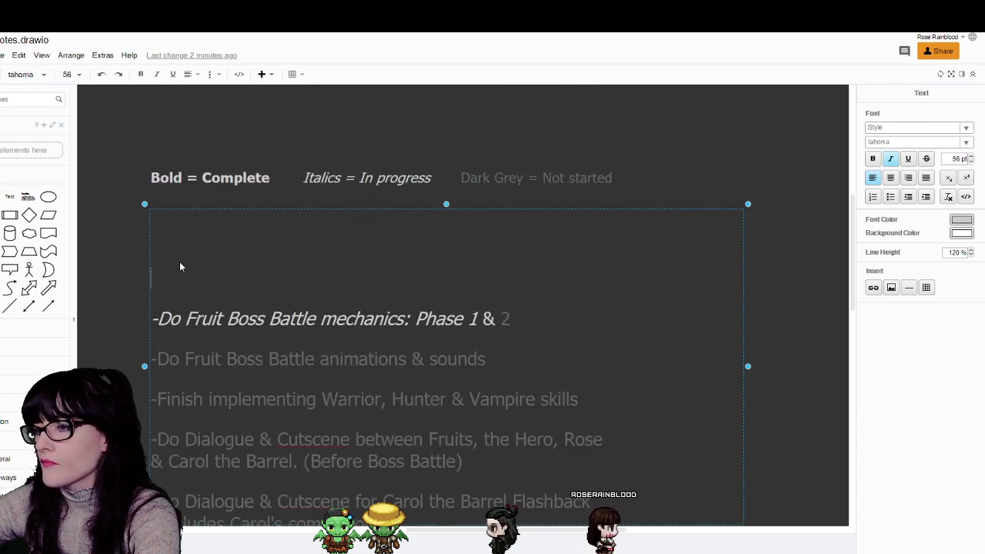
scroll(180, 266, "down", 3)
scroll(179, 266, "up", 2)
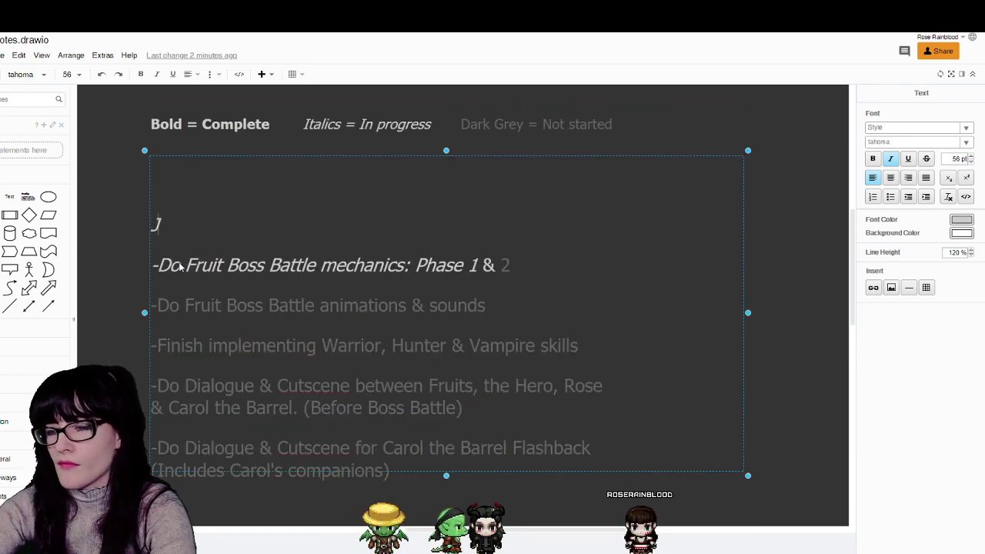
type("Jn")
key("BackSpace")
key("BackSpace")
type("JAN")
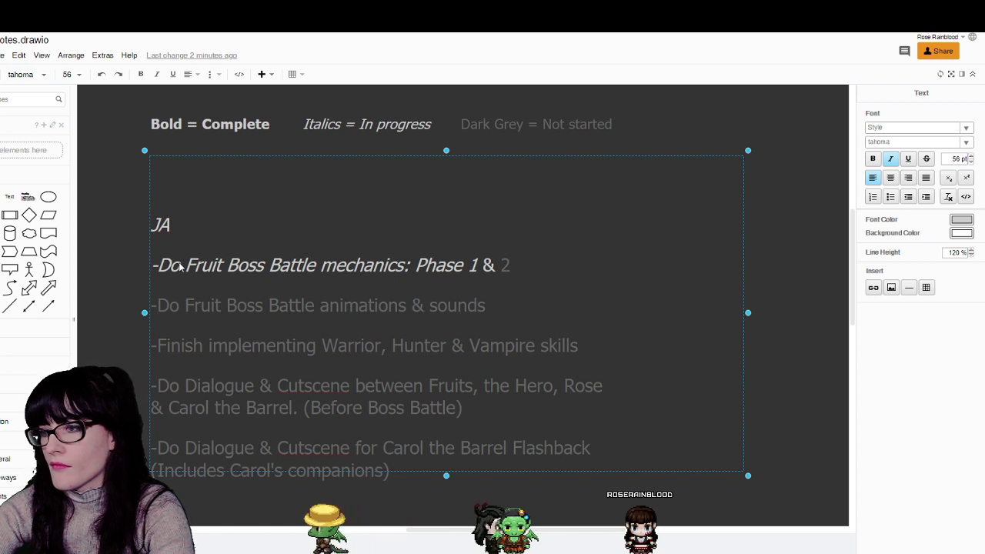
key("BackSpace")
type("anuary")
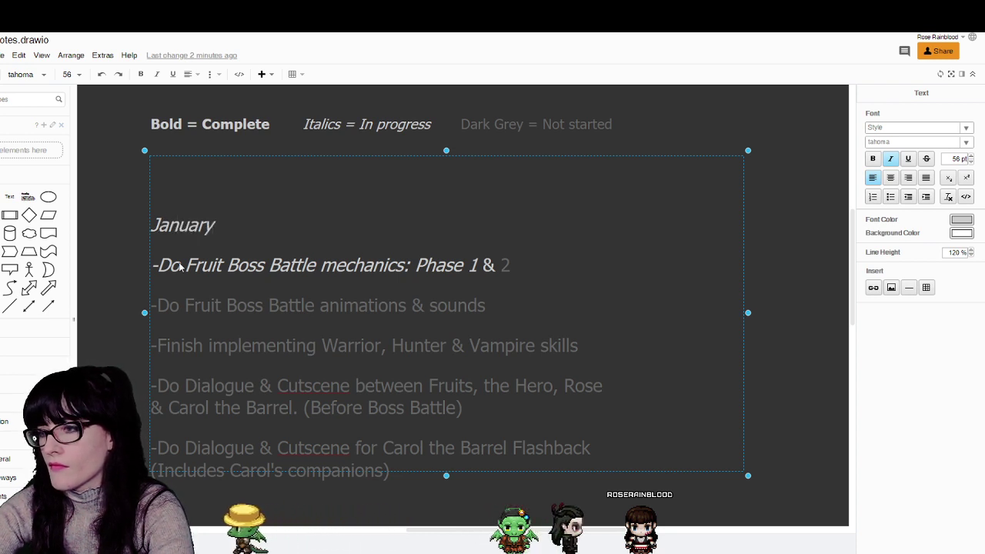
key("BackSpace")
key("BackSpace")
key("BackSpace")
key("BackSpace")
key("BackSpace")
key("BackSpace")
key("BackSpace")
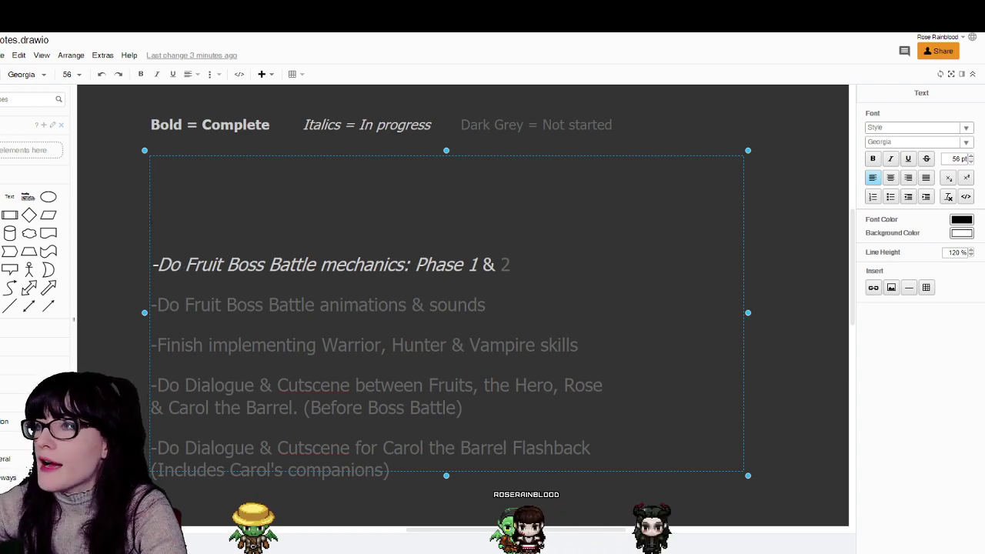
- Check the Trello board's list headings, return to the notes diagram, and enter "January" on the blank line above the mechanics entry
key("ctrl+Tab")
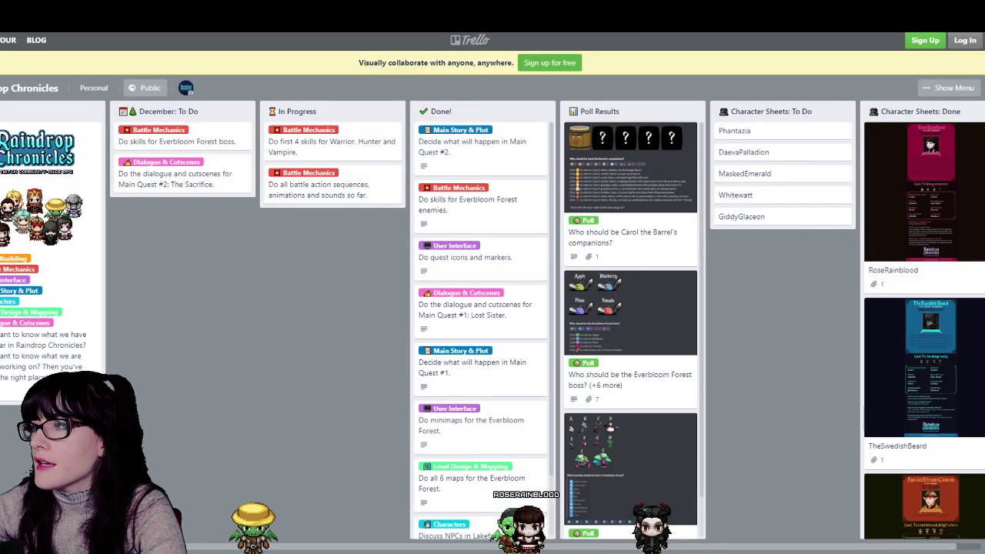
key("ctrl+shift+Tab")
type("January")
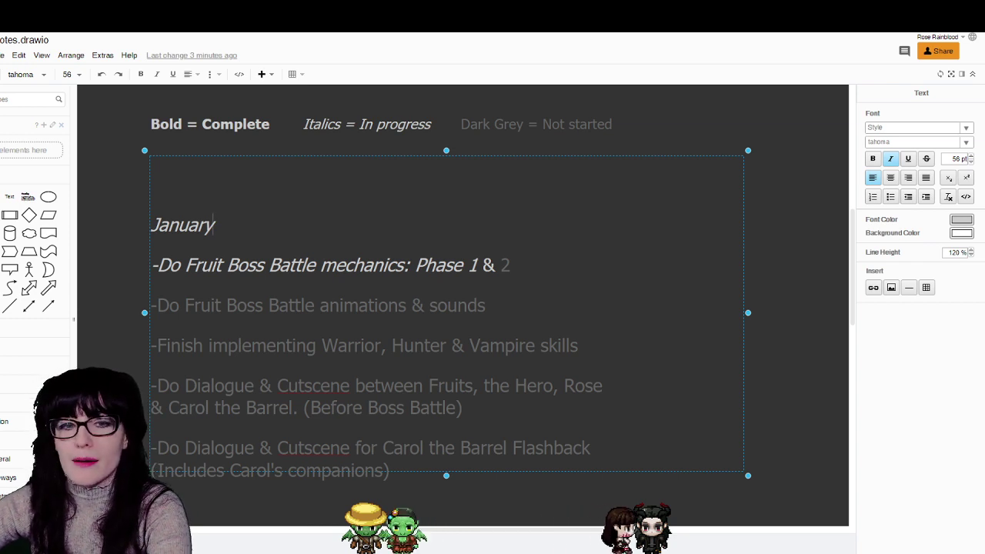
- Check the Trello board's list headings, return to the notes diagram, and complete the month heading as "January: To-Do"
key("ctrl+Tab")
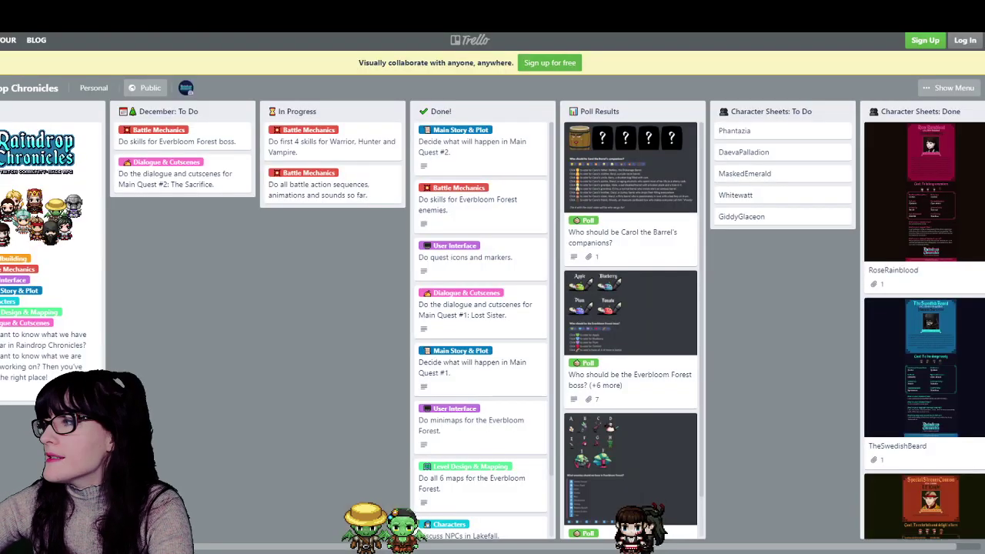
key("ctrl+Tab")
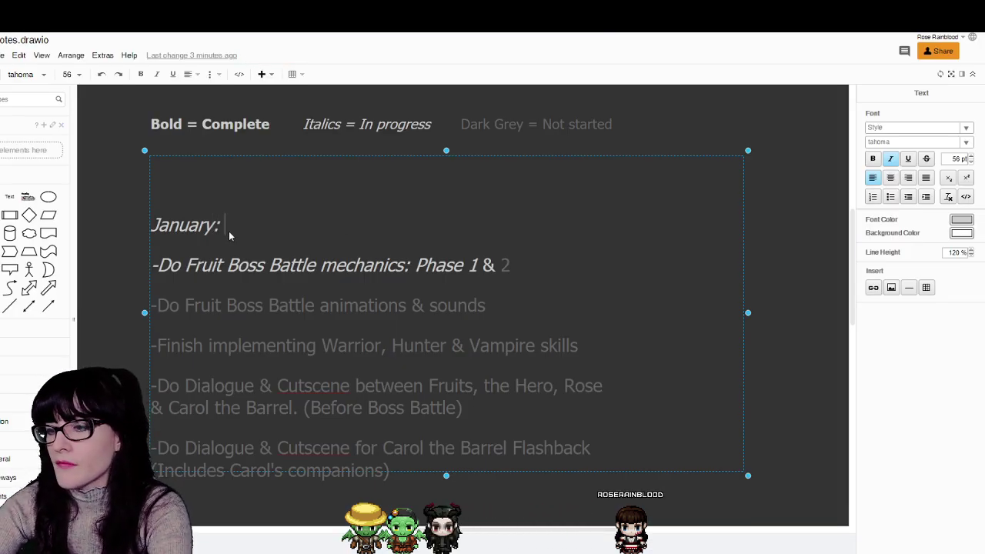
type("-Do")
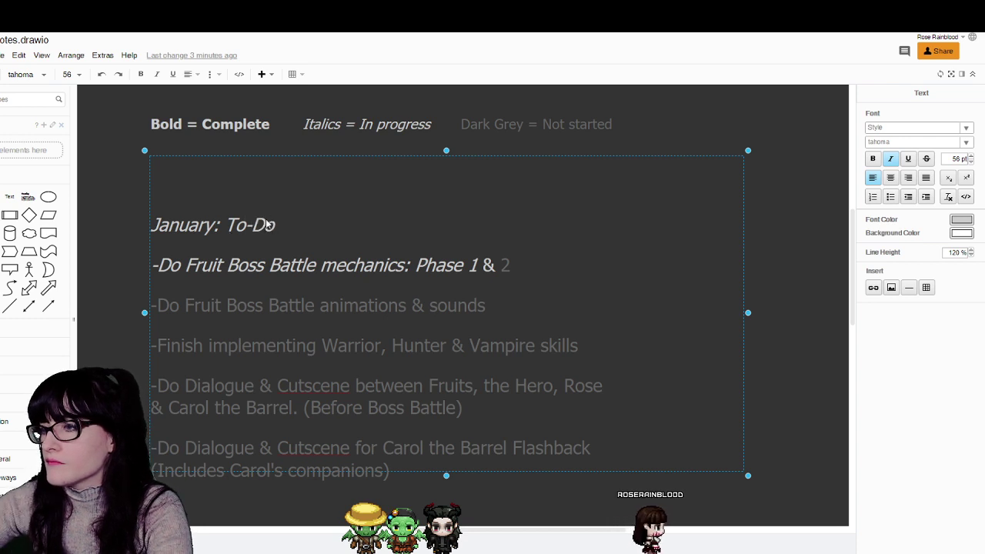
- Make the "January: To-Do" heading bold and underlined, and remove its italics
left_click_drag(273, 225, 151, 226)
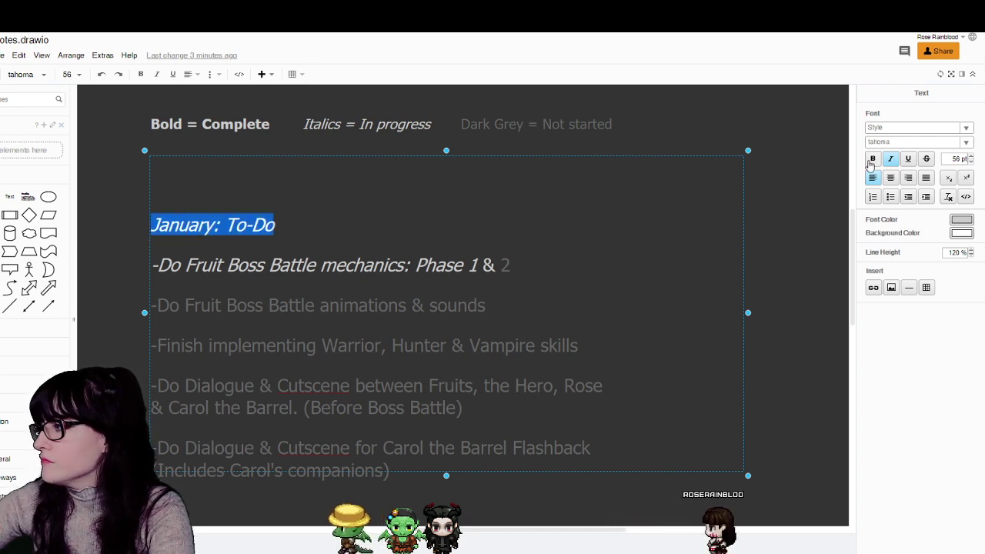
left_click(873, 159)
left_click(909, 159)
left_click(891, 158)
left_click(359, 261)
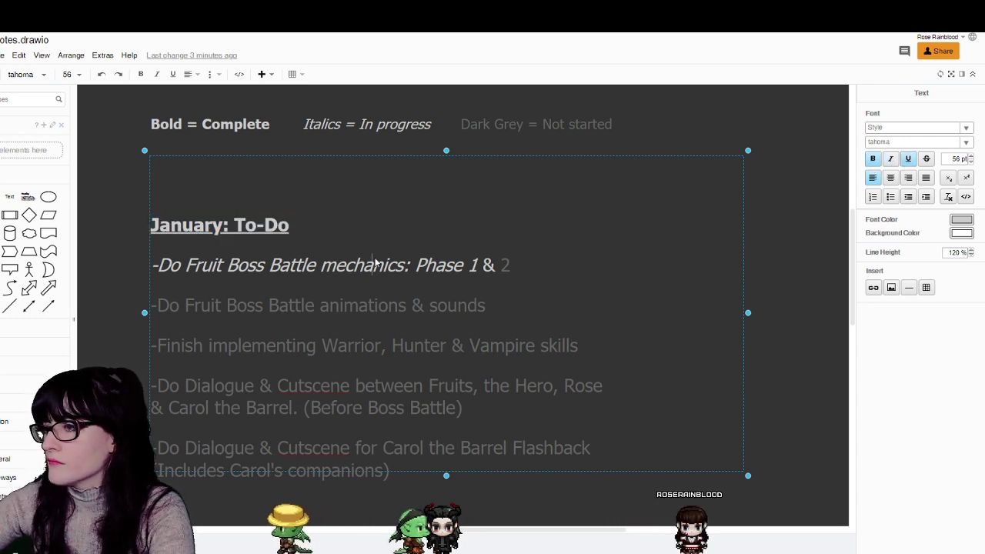
- Add blank lines below the Carol the Barrel Flashback entry and place the text cursor there
left_click(367, 307)
scroll(366, 307, "down", 1)
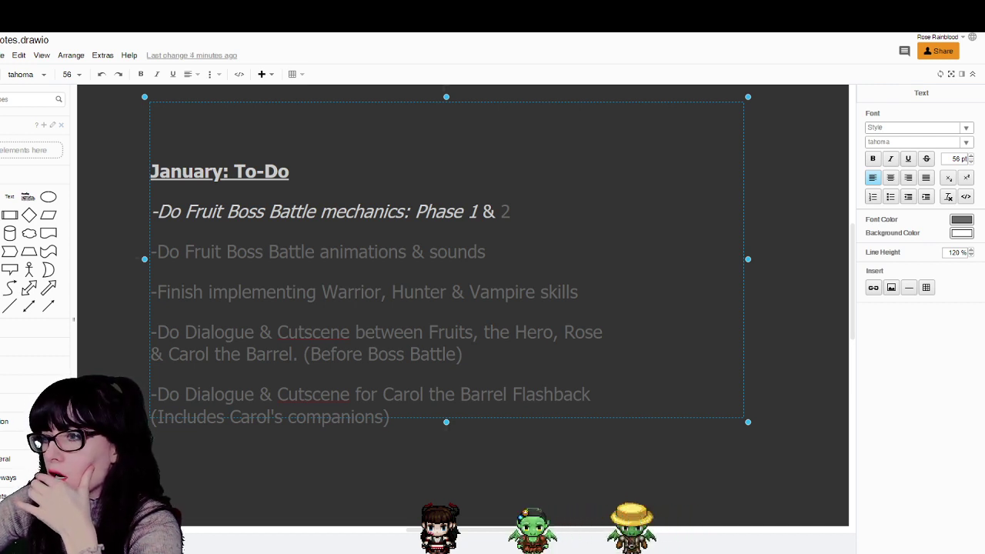
scroll(462, 308, "up", 3)
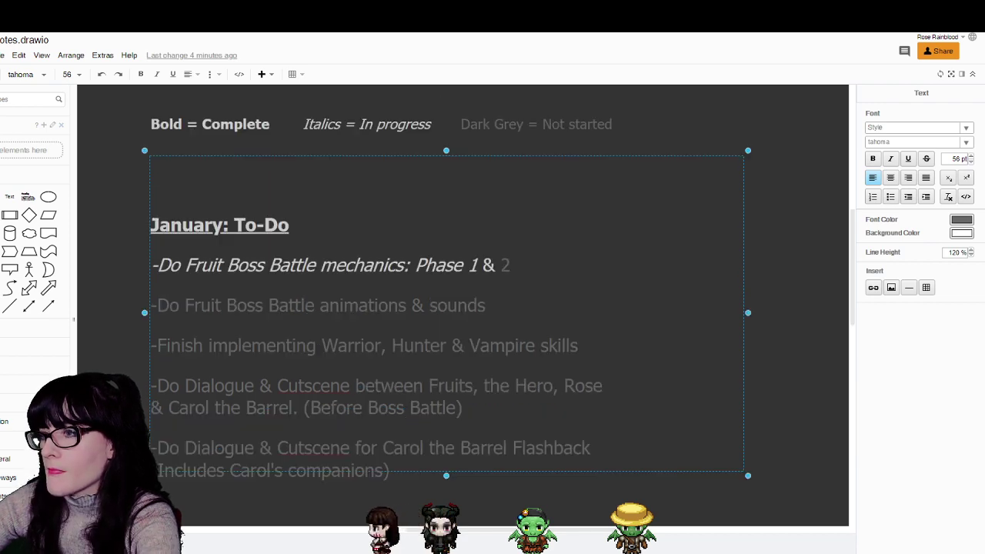
scroll(462, 307, "down", 4)
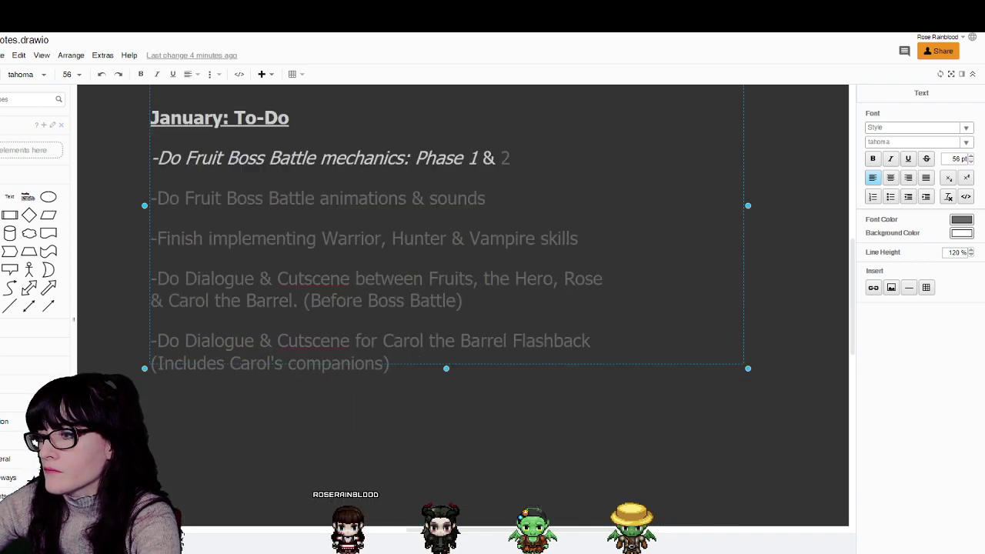
key("Return")
key("Return")
key("Return")
scroll(439, 362, "up", 5)
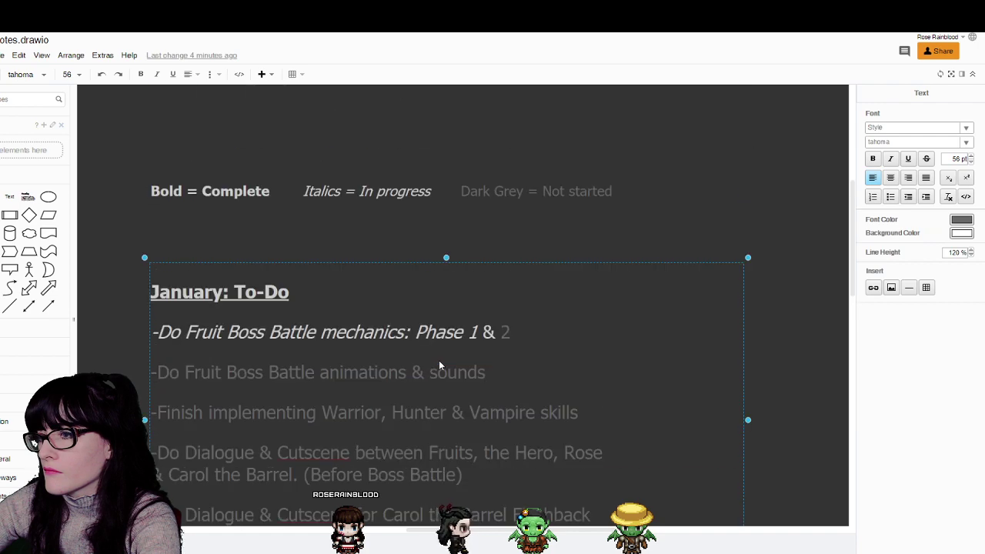
scroll(438, 362, "down", 7)
key("Up")
key("Up")
key("Up")
key("Up")
key("Up")
key("Up")
key("Up")
key("Up")
key("Up")
key("Up")
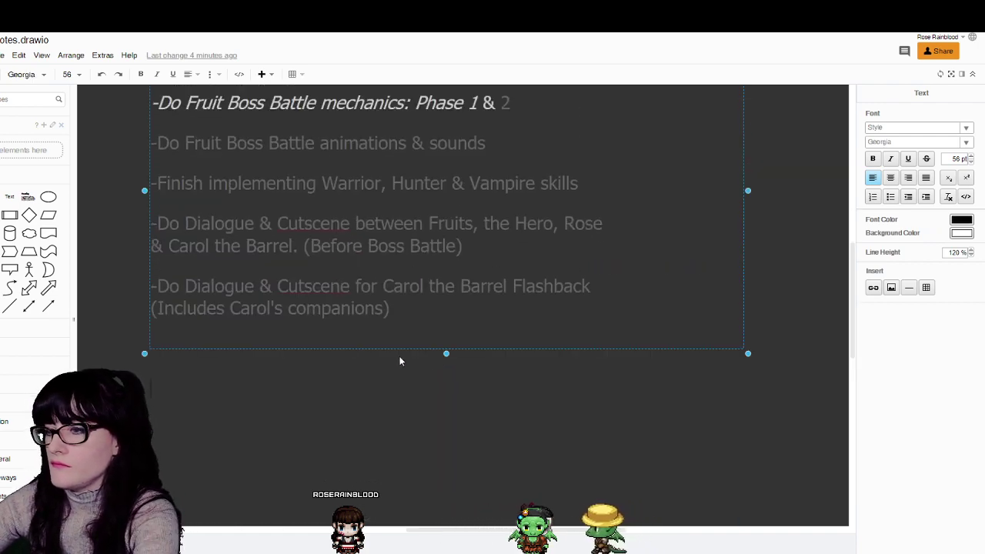
- Review the Trello board, return to the notes diagram, and copy the "January: To-Do" heading to the empty line below the flashback entry
key("ctrl+Tab")
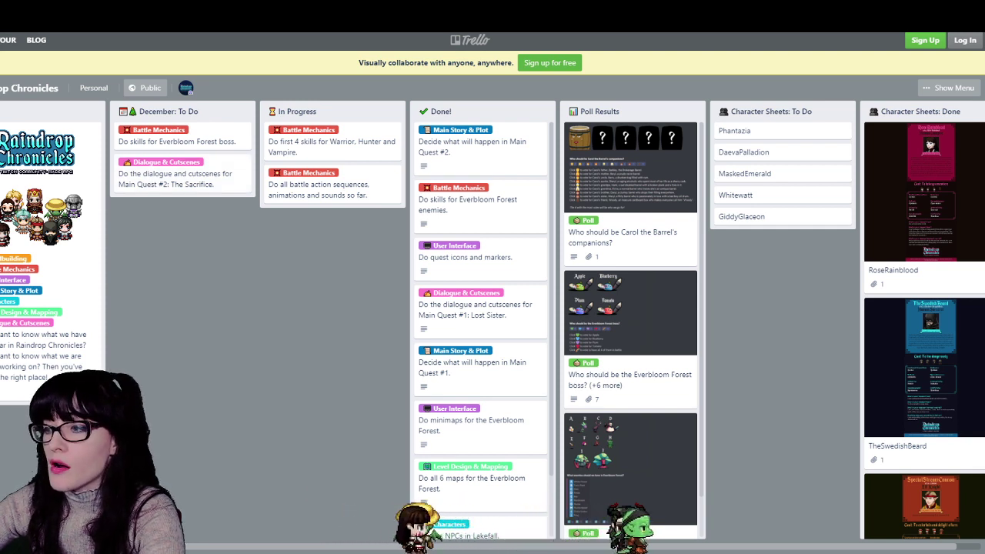
scroll(485, 319, "down", 1)
scroll(484, 319, "up", 1)
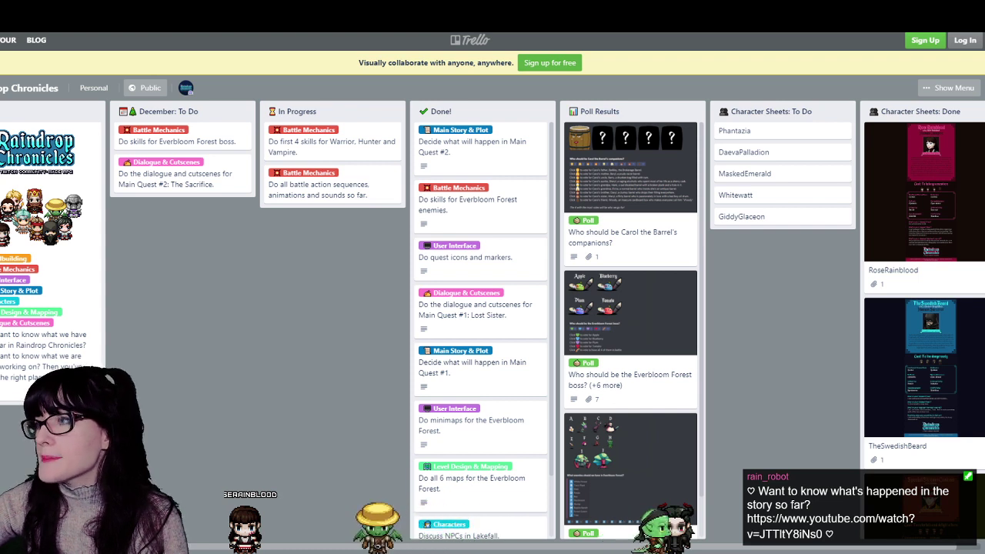
key("ctrl+Tab")
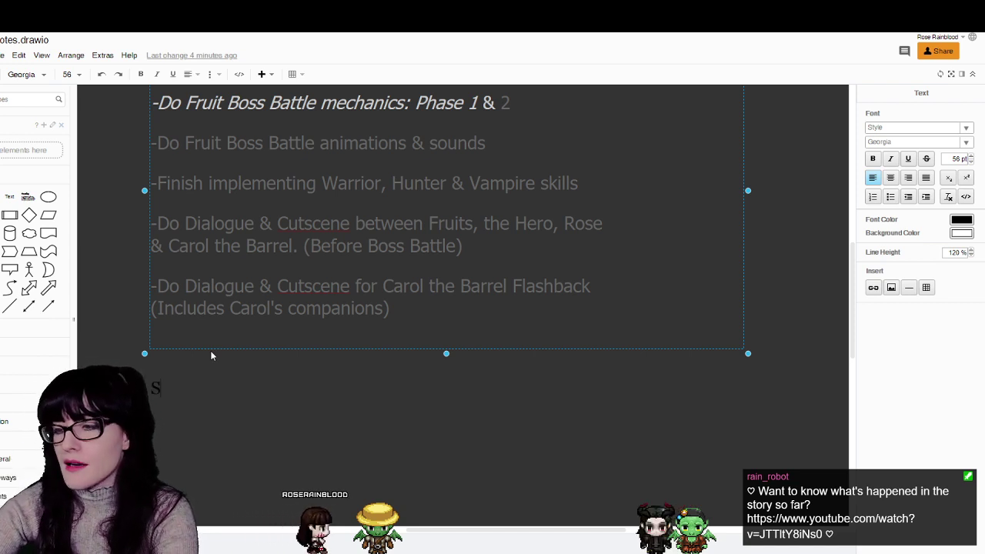
scroll(211, 352, "up", 1)
scroll(212, 353, "down", 1)
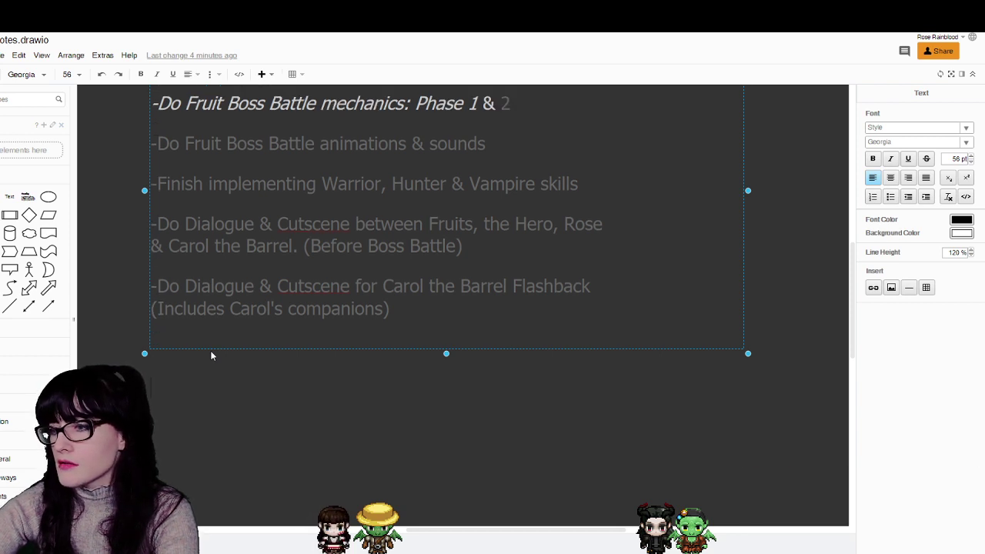
scroll(213, 326, "up", 3)
left_click_drag(289, 117, 150, 117)
left_click_drag(223, 117, 289, 390)
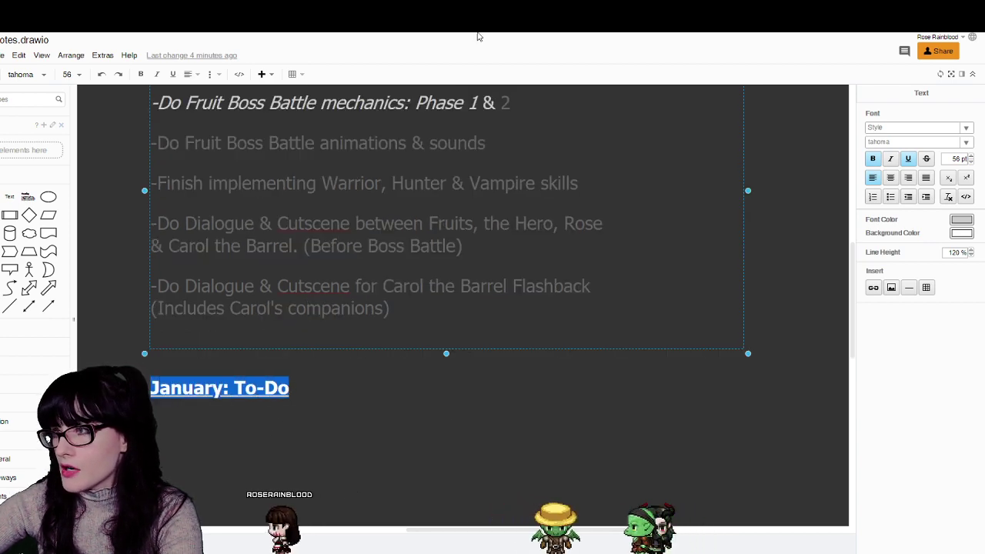
- Check the quest naming on the Trello board and replace the copied heading's text with "Main Quest #2:"
key("ctrl+Tab")
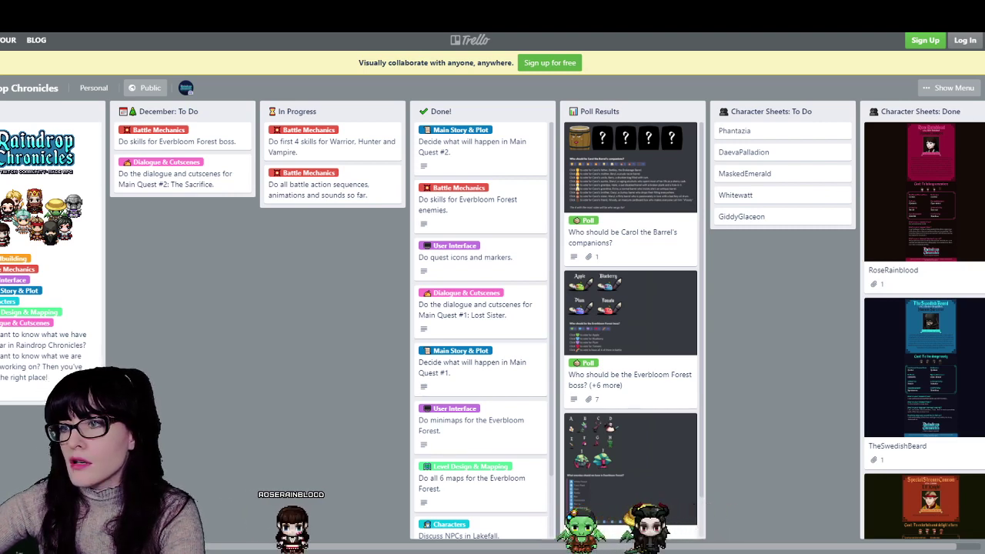
key("ctrl+shift+Tab")
type("Main Qu")
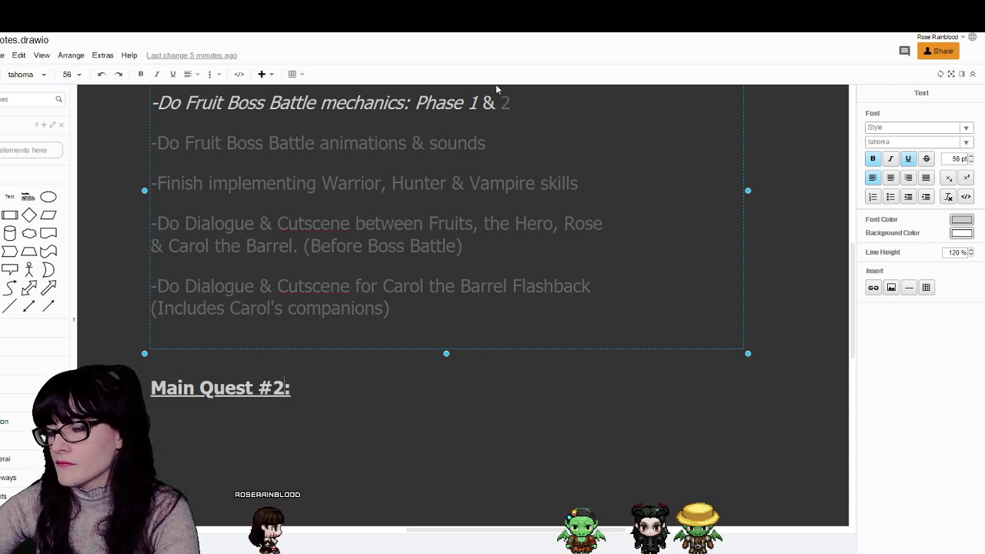
- Start a "-" entry beneath the Main Quest #2 heading and remove its bold and underline formatting
key("Return")
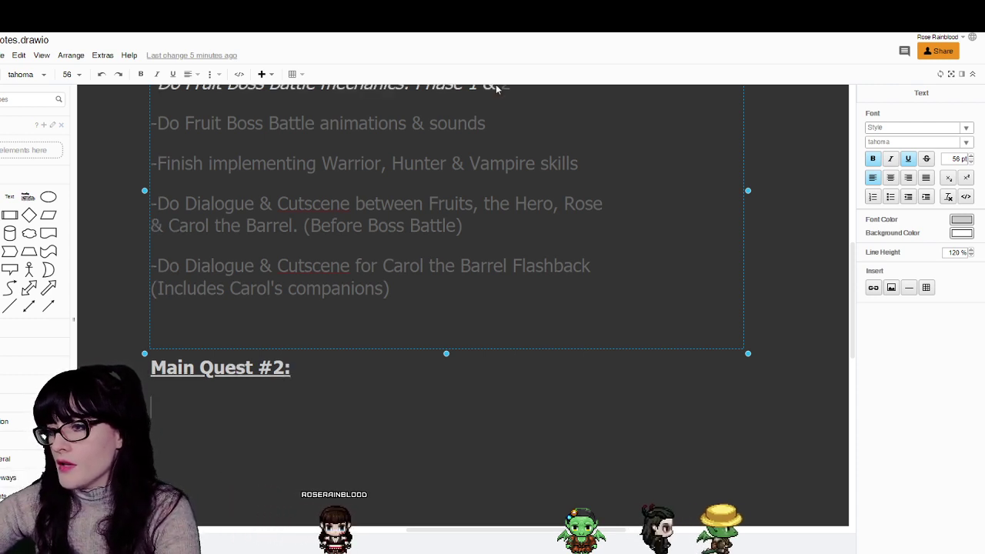
type("-")
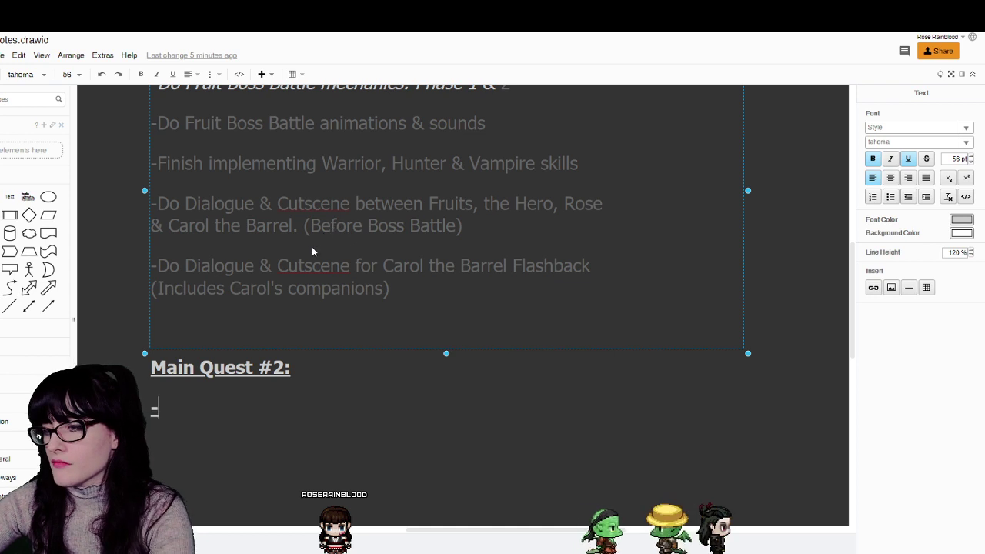
key("ctrl+a")
left_click(177, 408)
double_click(182, 407)
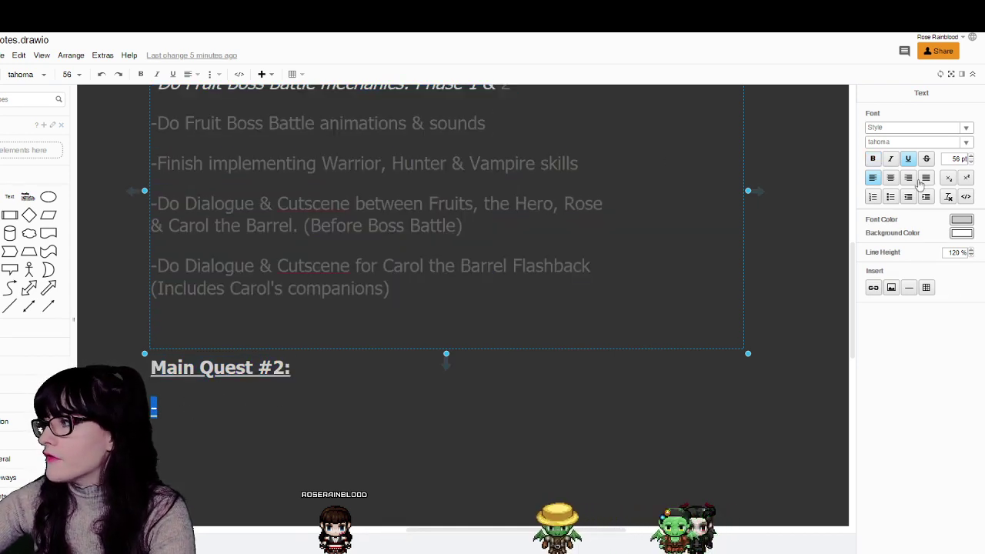
left_click(248, 408)
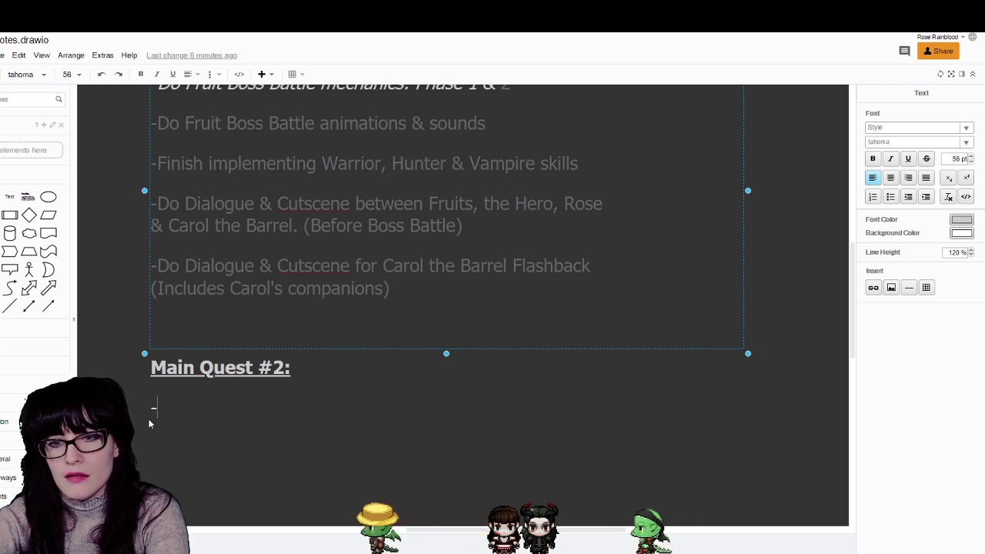
- Enter "Carol & Rose scene" as the first Main Quest #2 entry and start another "-" entry below it
type("C")
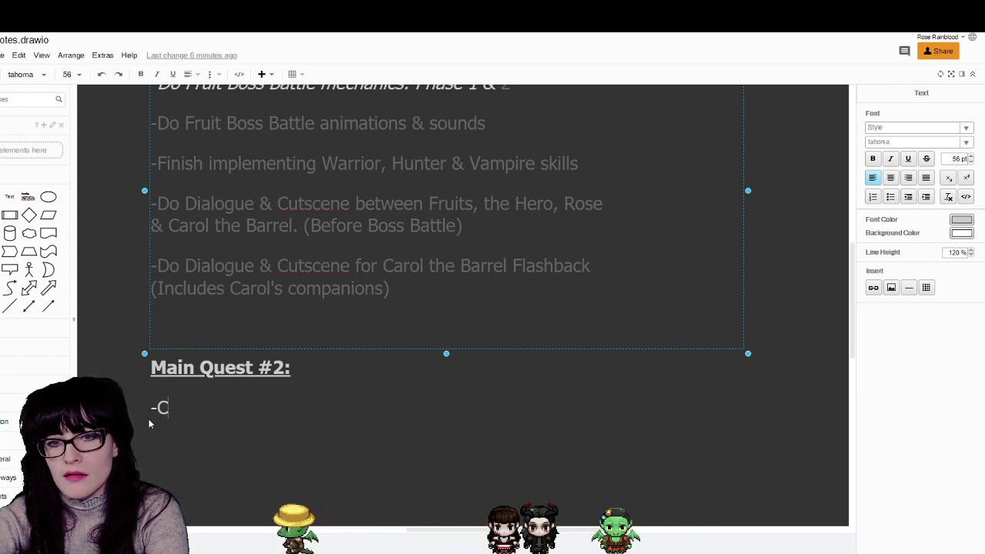
type("arol & ")
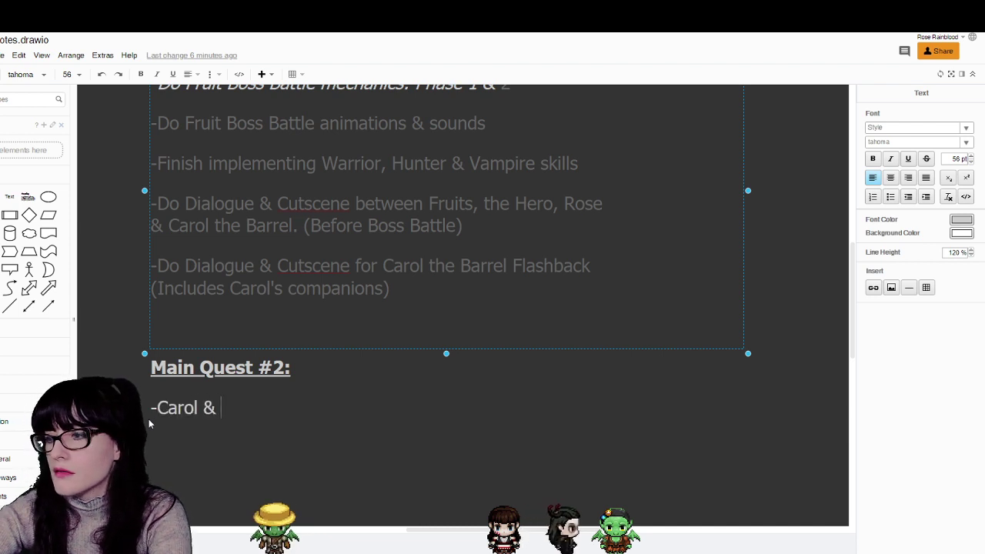
type("Rose ")
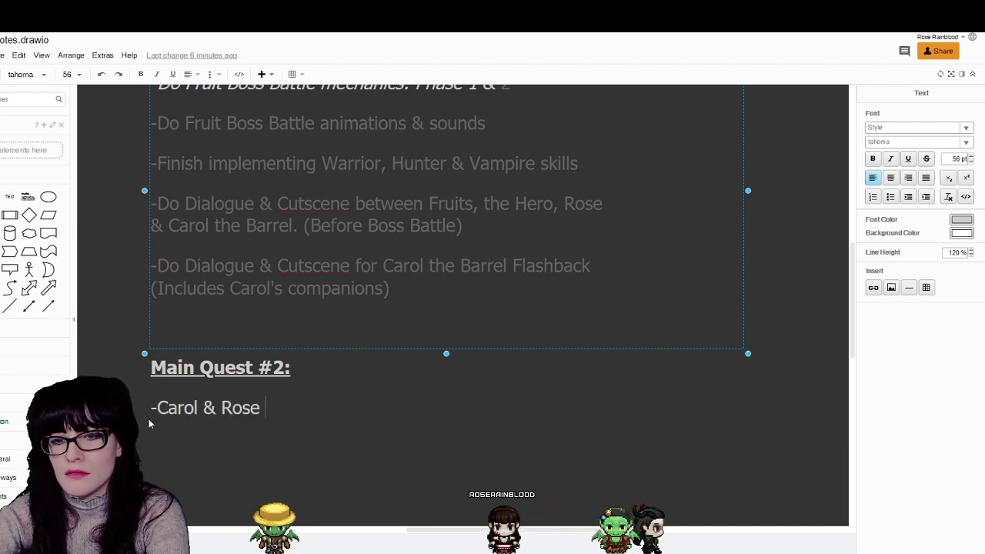
type("scene )")
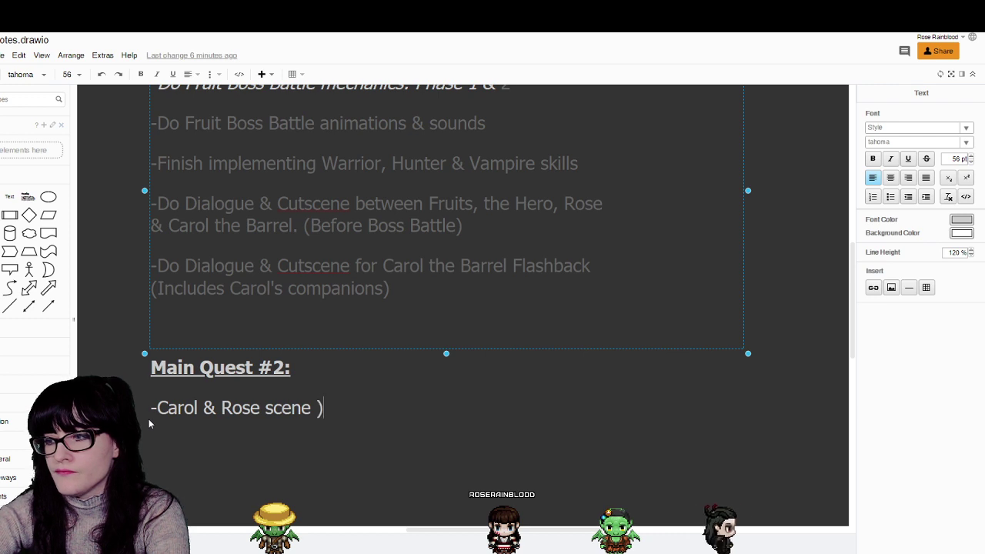
key("BackSpace")
type("(")
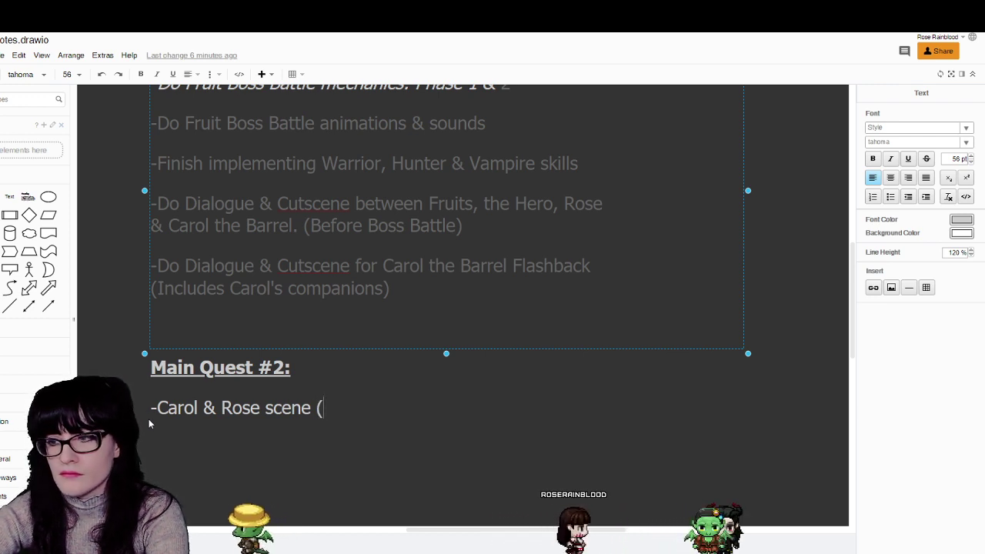
key("BackSpace")
key("BackSpace")
key("Return")
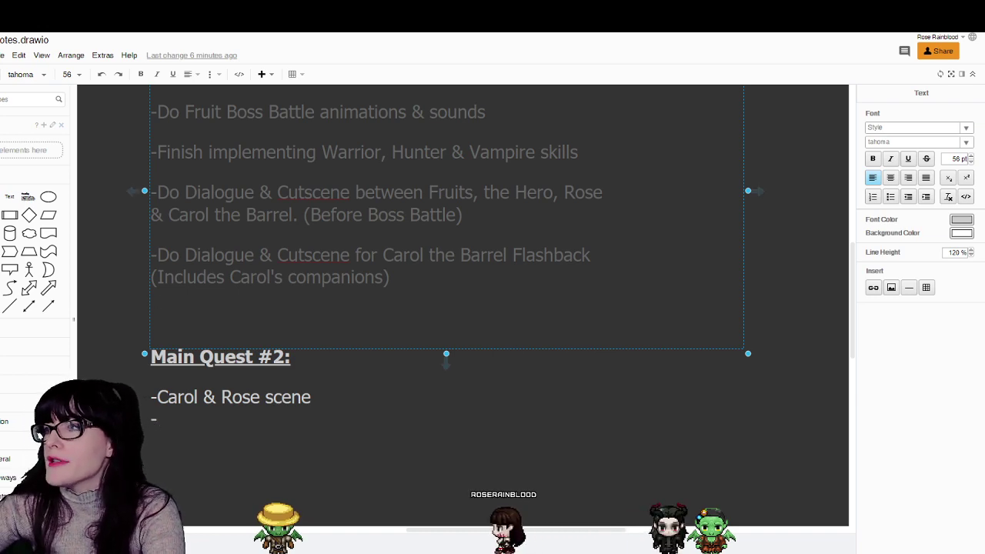
- Consult the main-story channel in Discord, return to the notes diagram, and append "(Carol confesses she has seen Rose before)" to the first quest entry
key("alt+Tab")
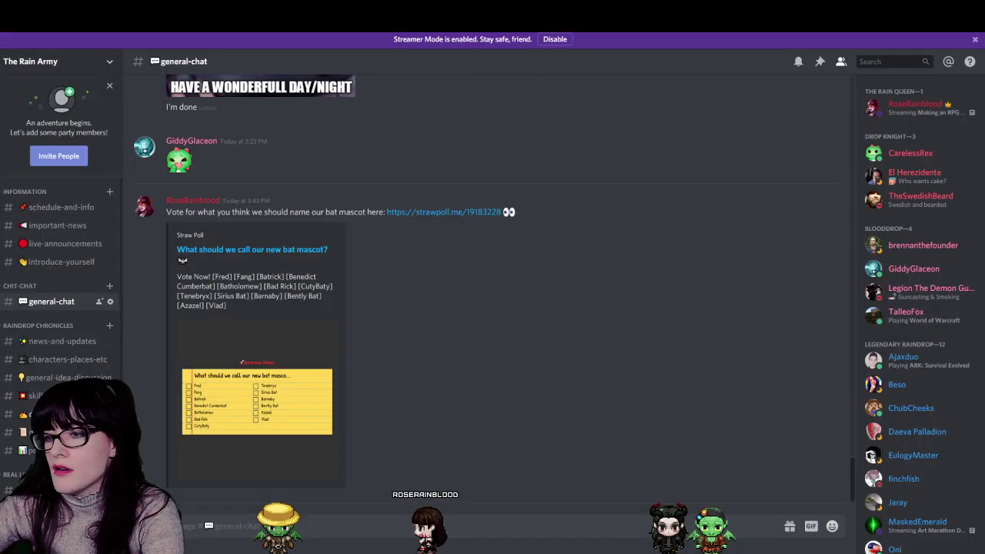
left_click(38, 432)
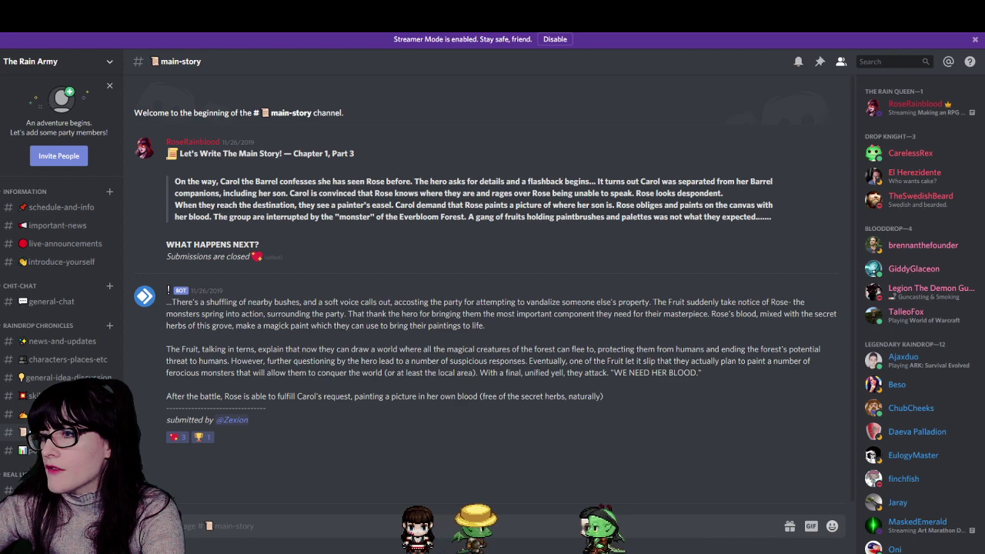
key("alt+Tab")
key("alt+Tab")
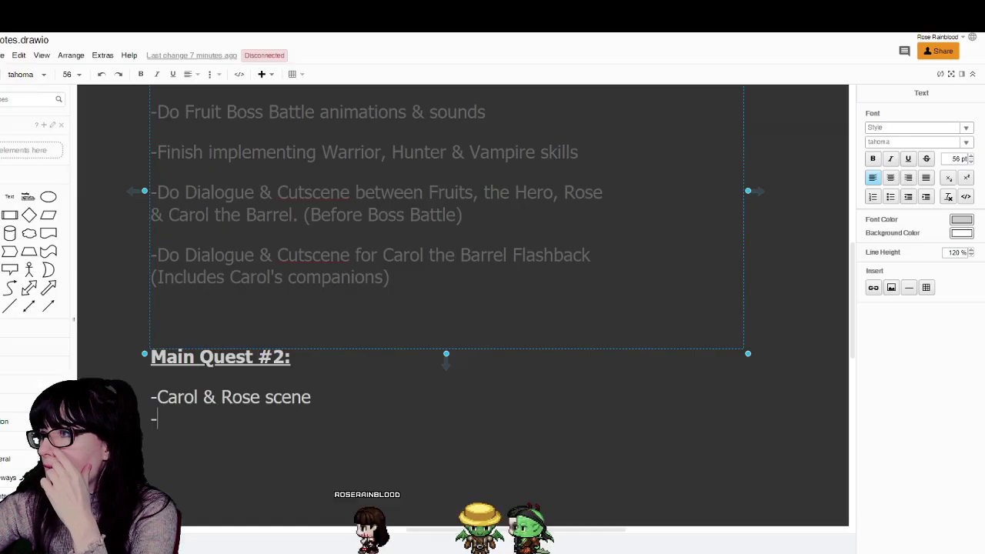
type("(C")
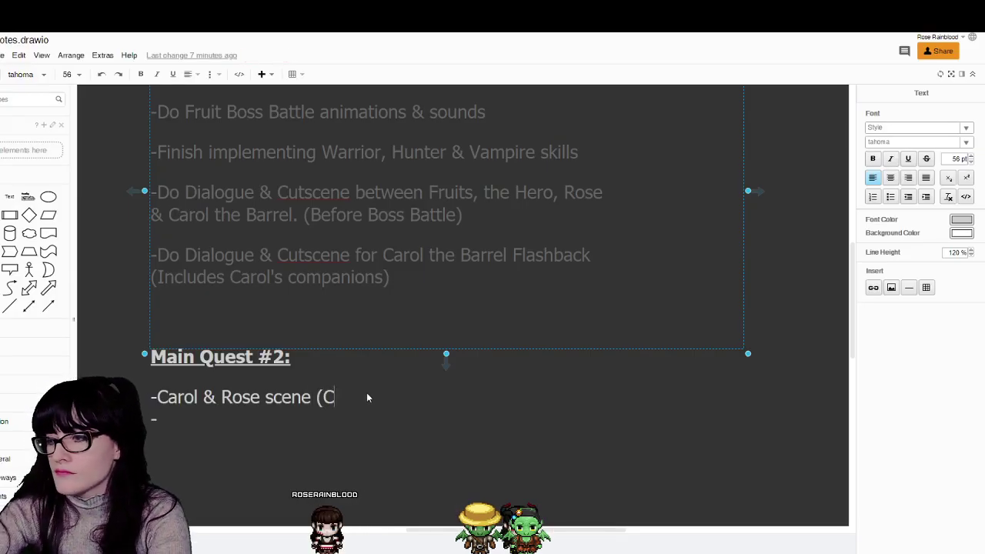
type("arol confwes")
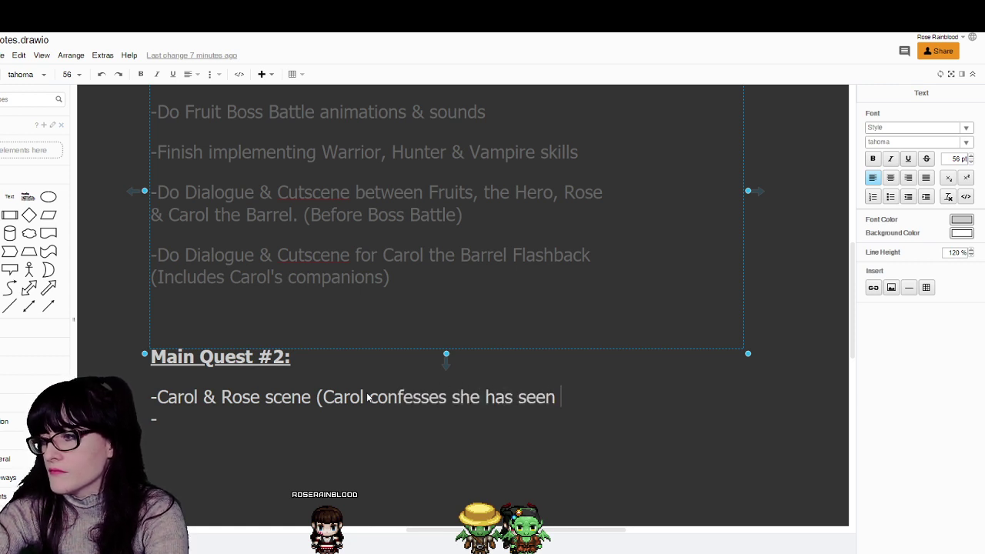
type("Rose before)")
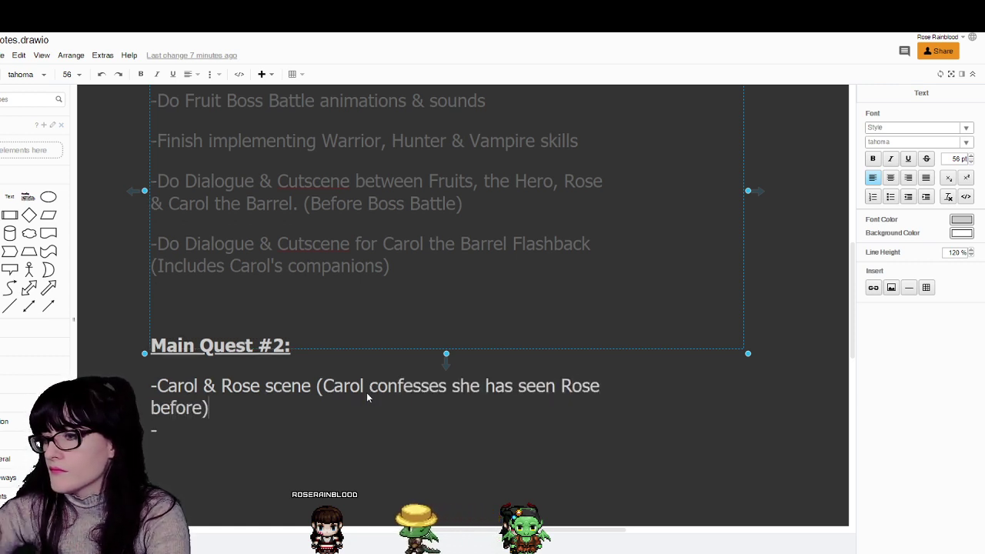
- Enter "Carol Flashback" as the second Main Quest #2 entry and remove "the Barrel" from the flashback item in the to-do list above
left_click(206, 428)
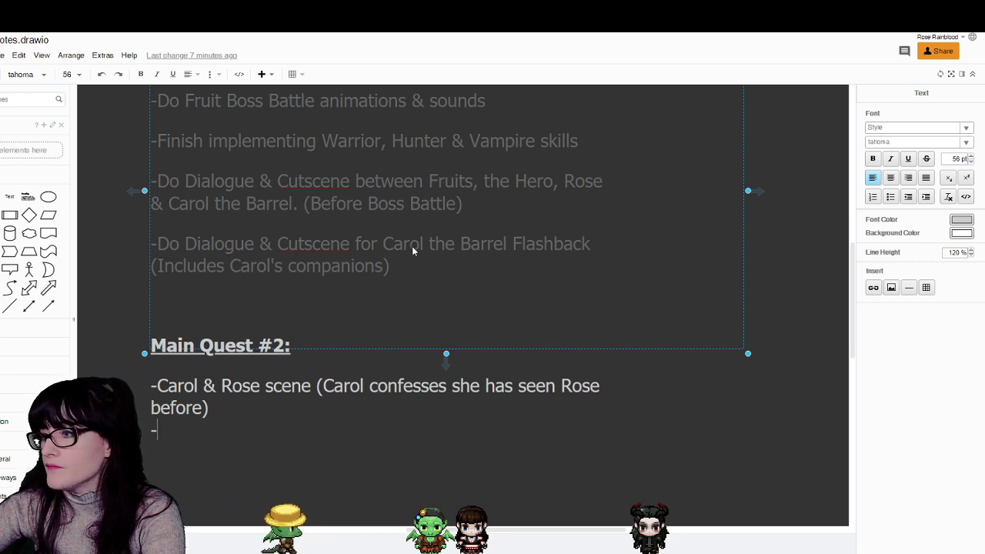
type("Carol")
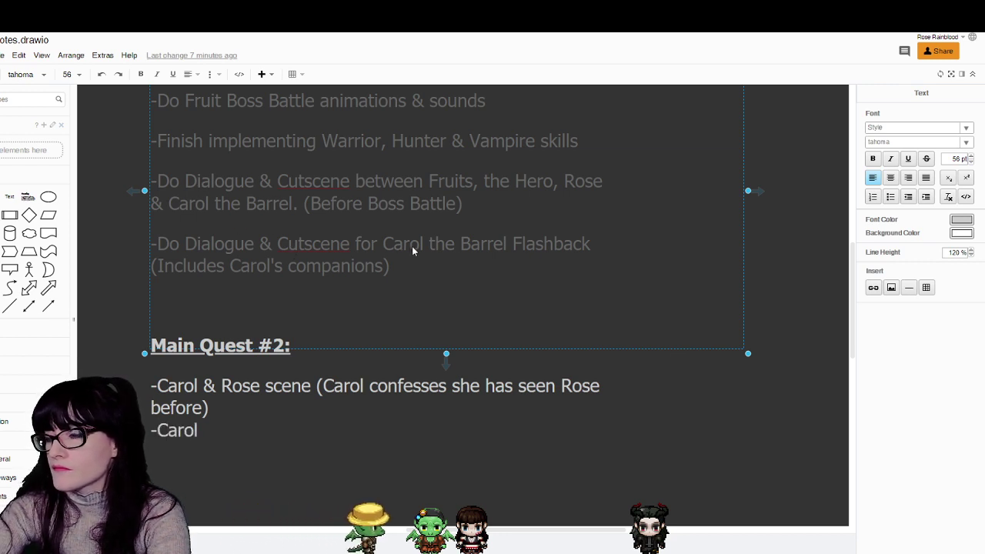
type(" Flashback")
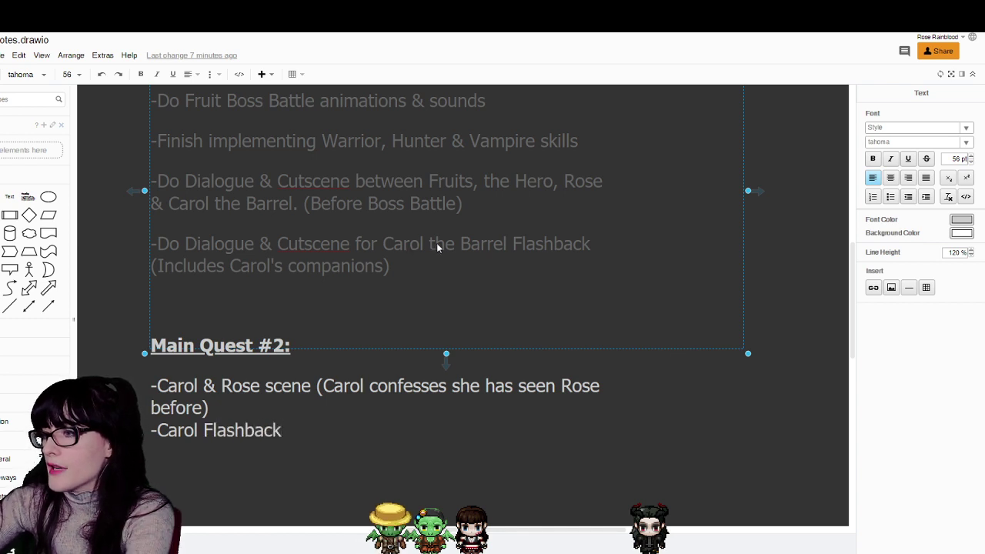
left_click_drag(435, 245, 508, 249)
key("BackSpace")
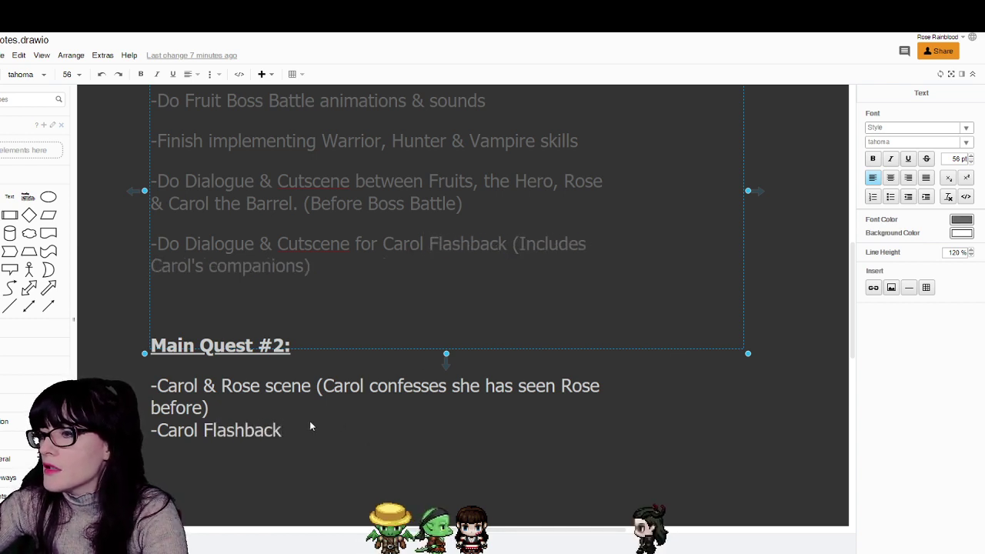
- Consult the main-story channel in Discord, return to the notes diagram, and start a "-" entry directly below "Carol Flashback" without a blank line
left_click(281, 431)
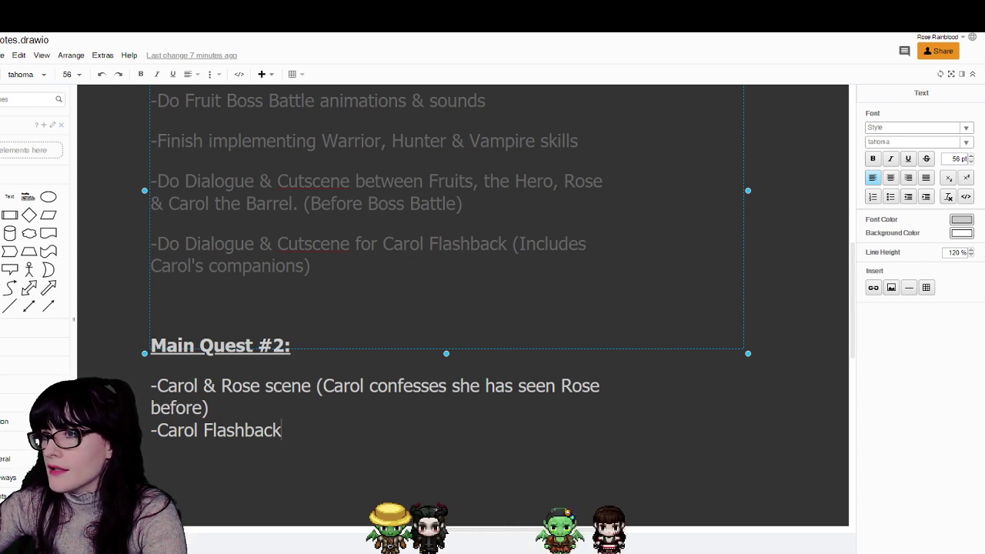
key("alt+Tab")
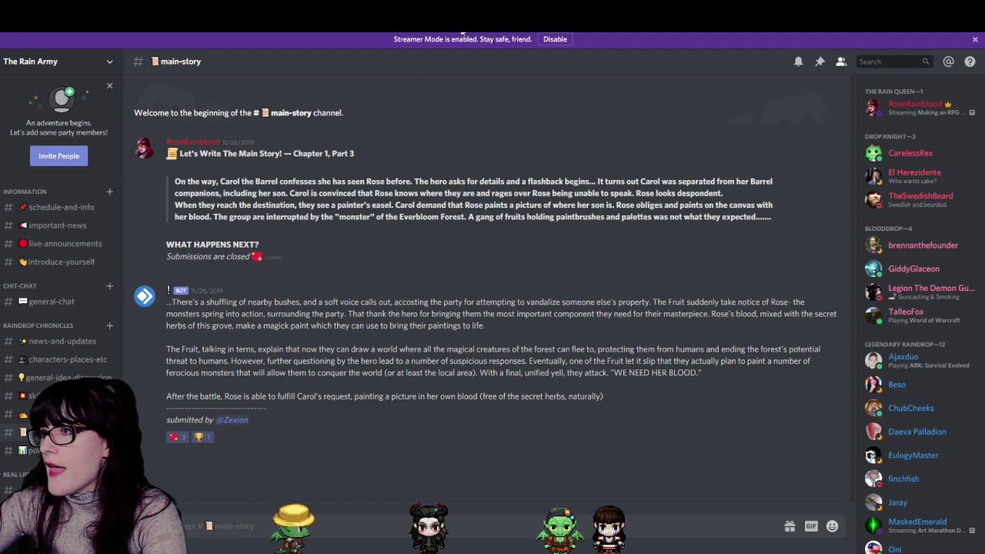
key("alt+Tab")
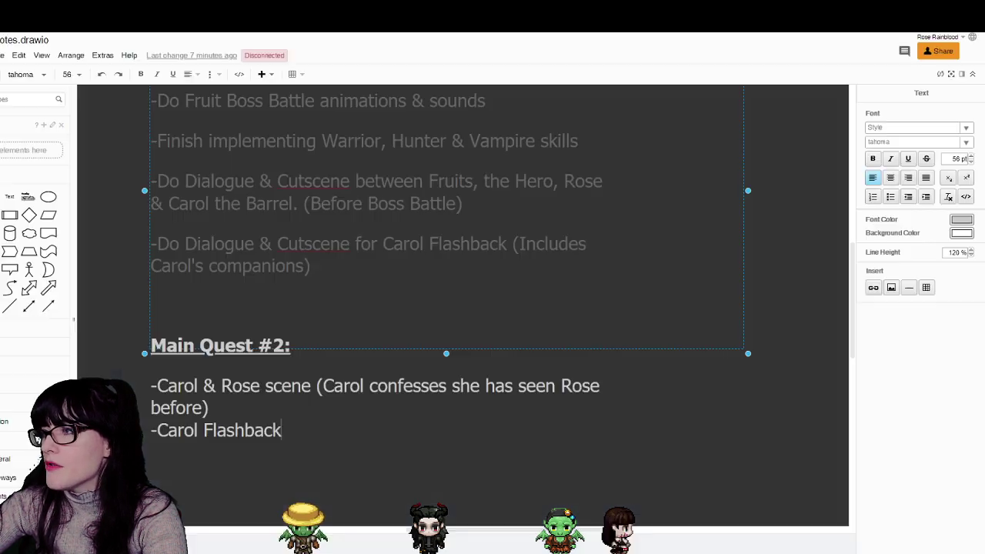
key("Return")
type("-")
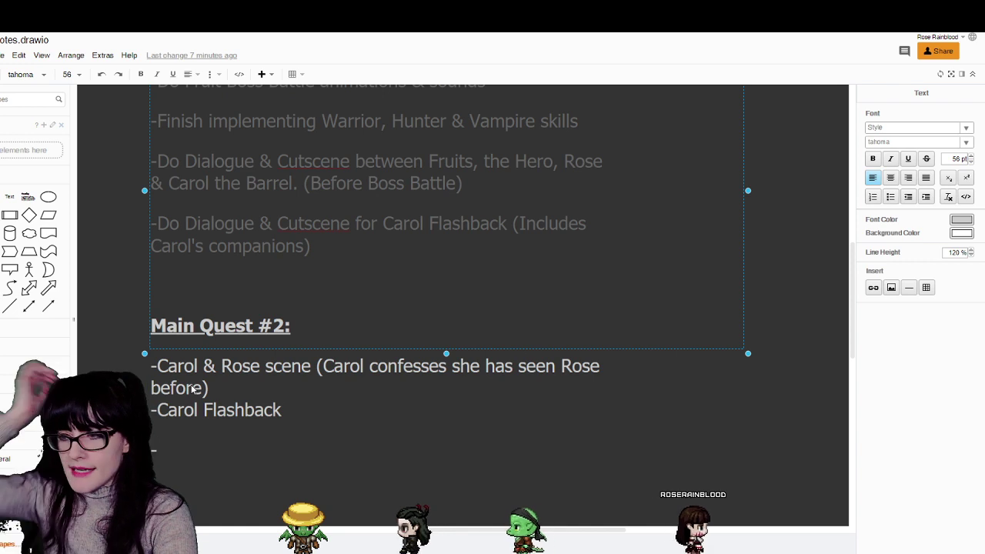
key("BackSpace")
key("BackSpace")
key("BackSpace")
key("Return")
type("-")
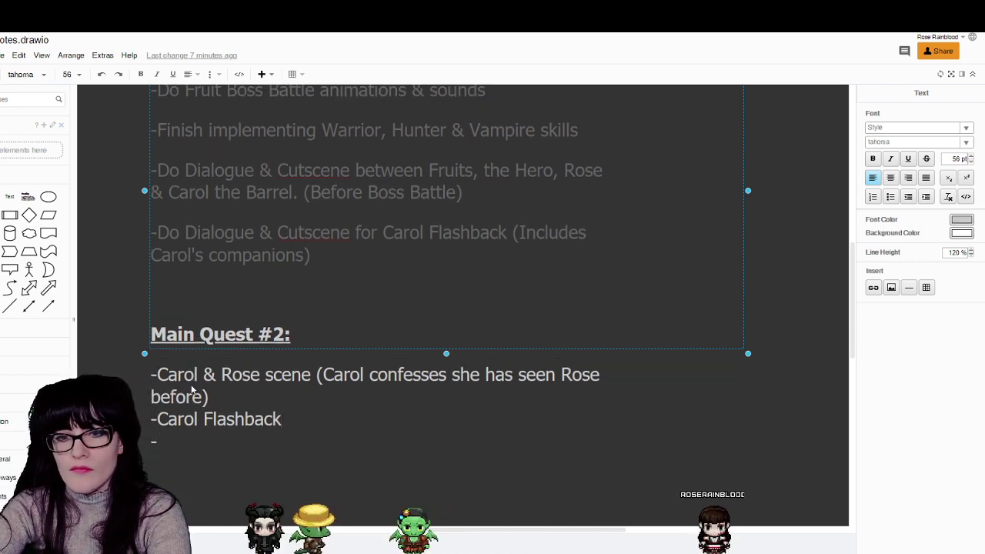
- Enter "Carol & Rose scene: After Flashback" as the third Main Quest #2 entry
type("Carol &")
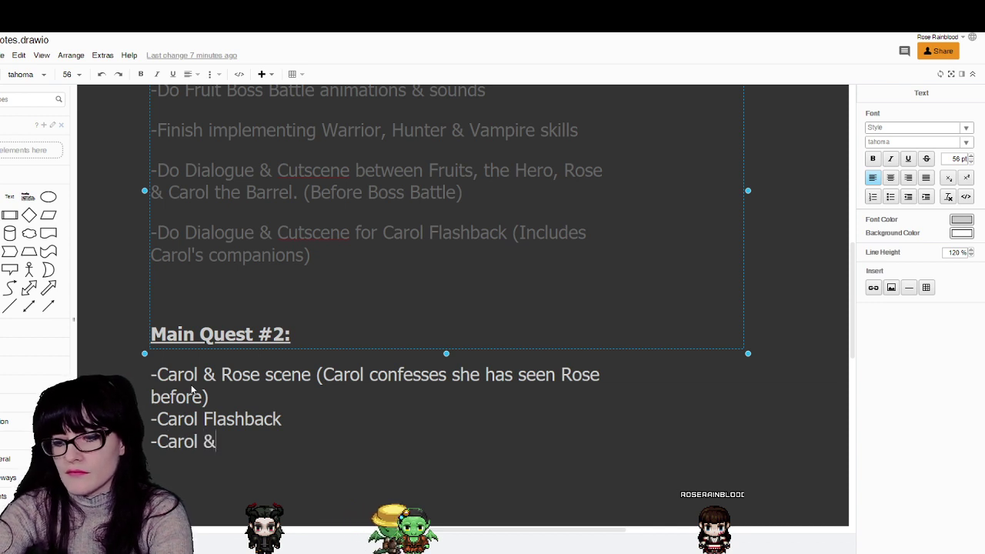
type(" Rose scene ")
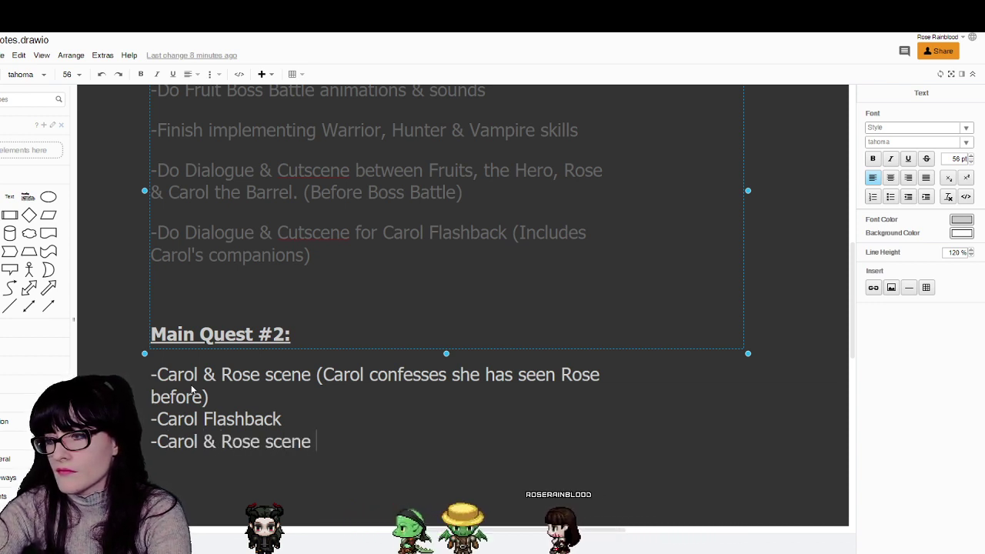
type(": a")
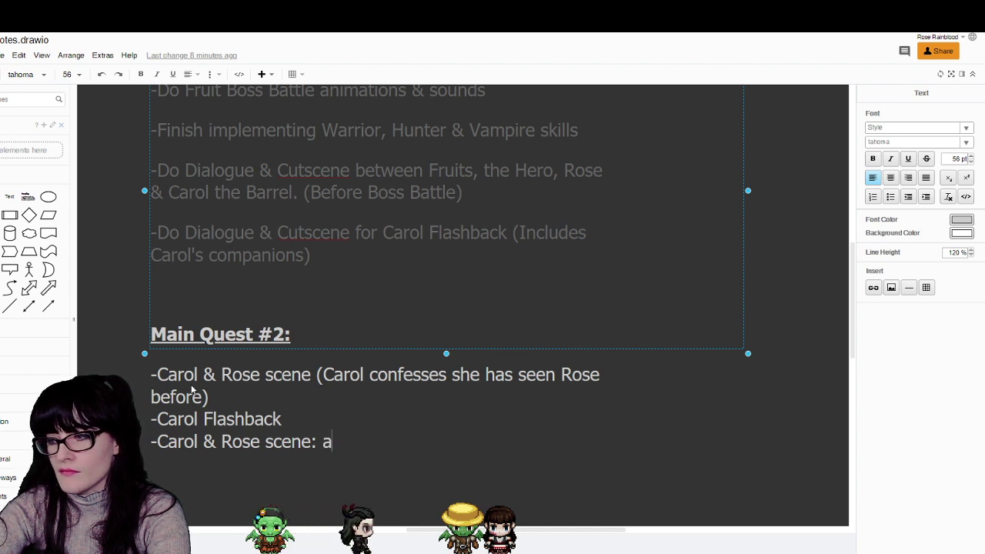
type("fter Flashback")
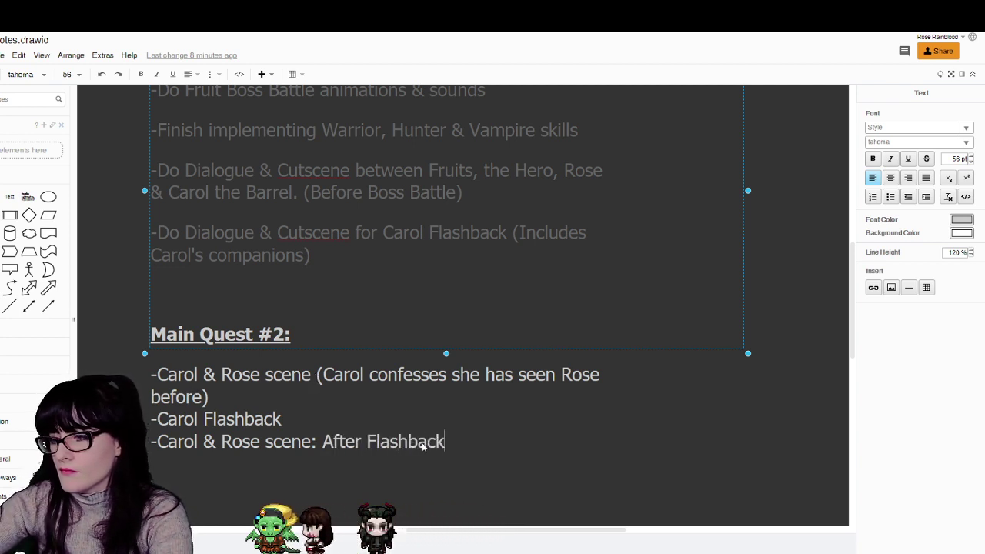
- Insert ": Before Flashback" after "Carol & Rose scene" in the first Main Quest #2 entry
left_click(312, 376)
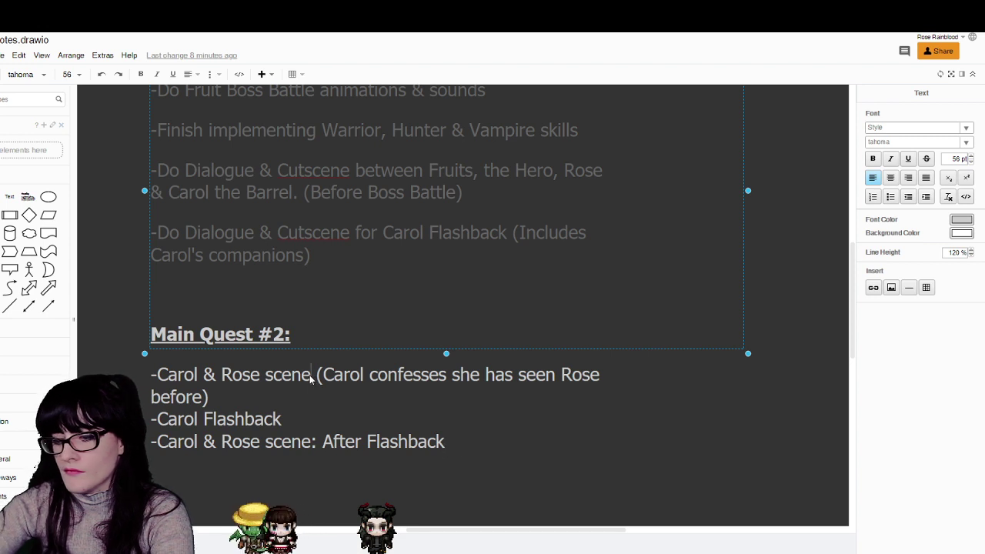
type(": Before Flash")
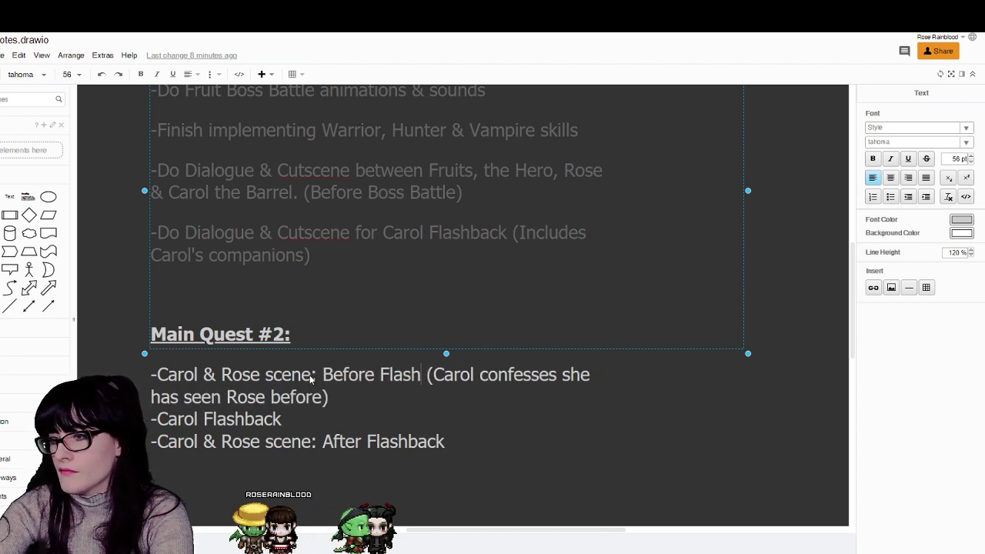
type("back")
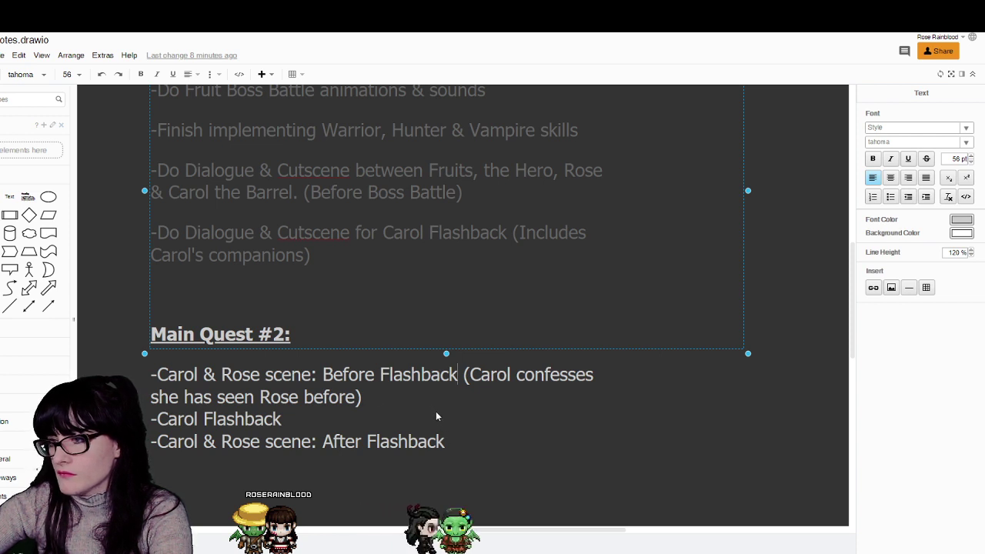
left_click(463, 444)
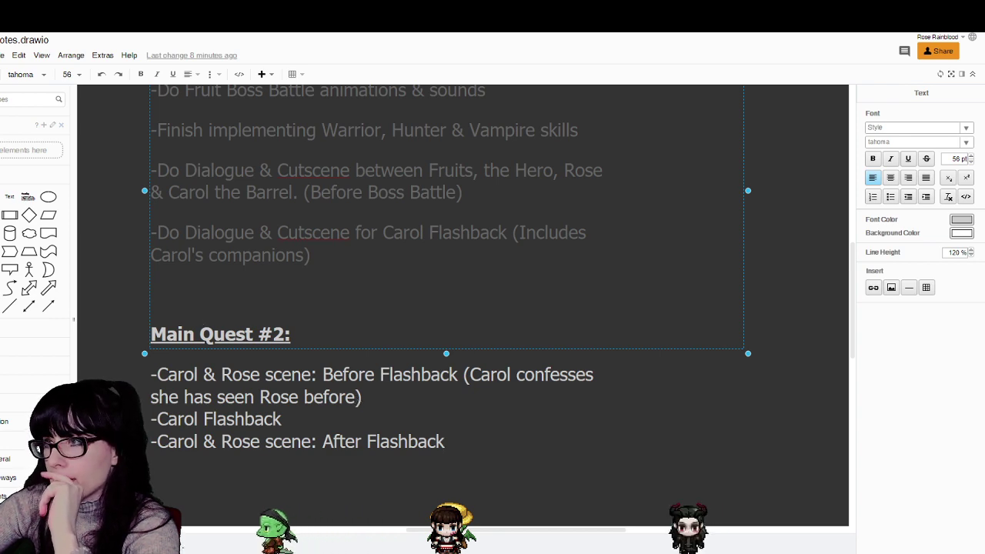
- Review the story text in Discord's main-story channel and the to-do item about the dialogue and cutscene before the boss battle in the notes diagram
key("alt+Tab")
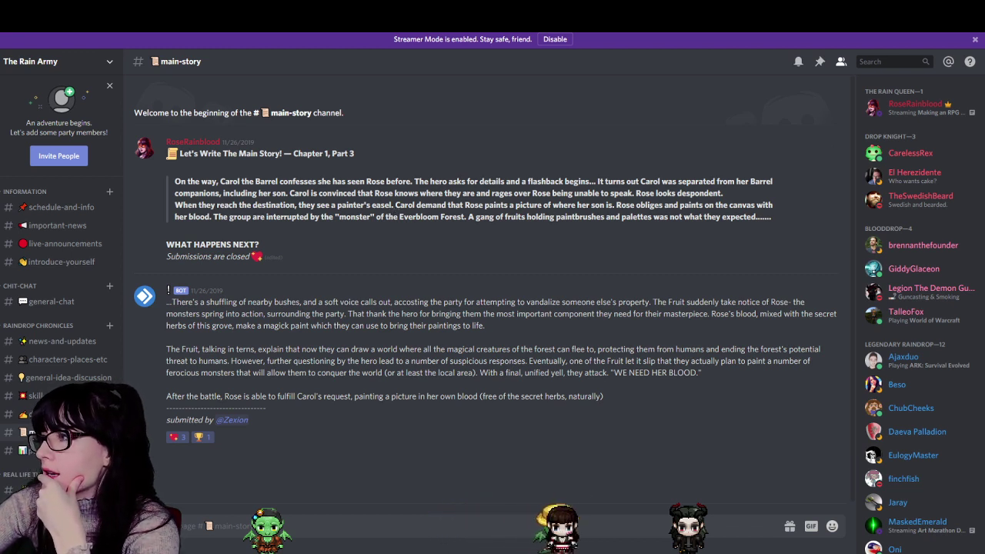
key("alt+Tab")
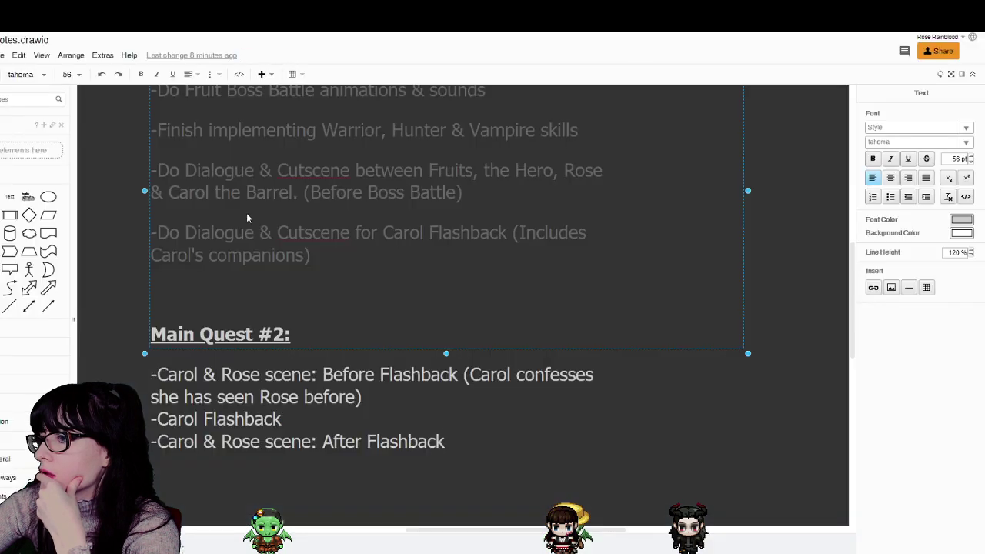
scroll(247, 218, "up", 1)
left_click_drag(184, 224, 149, 223)
left_click(466, 246)
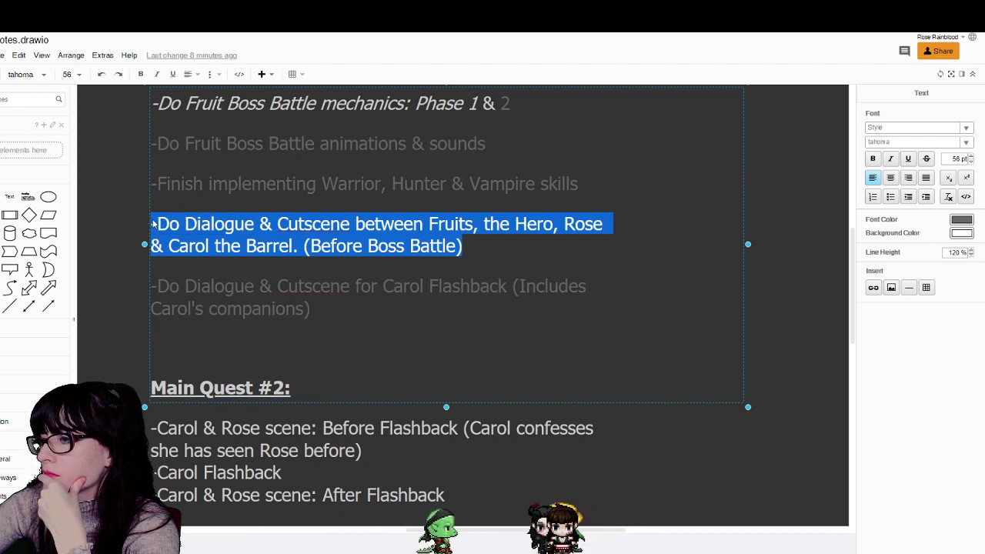
scroll(213, 284, "down", 1)
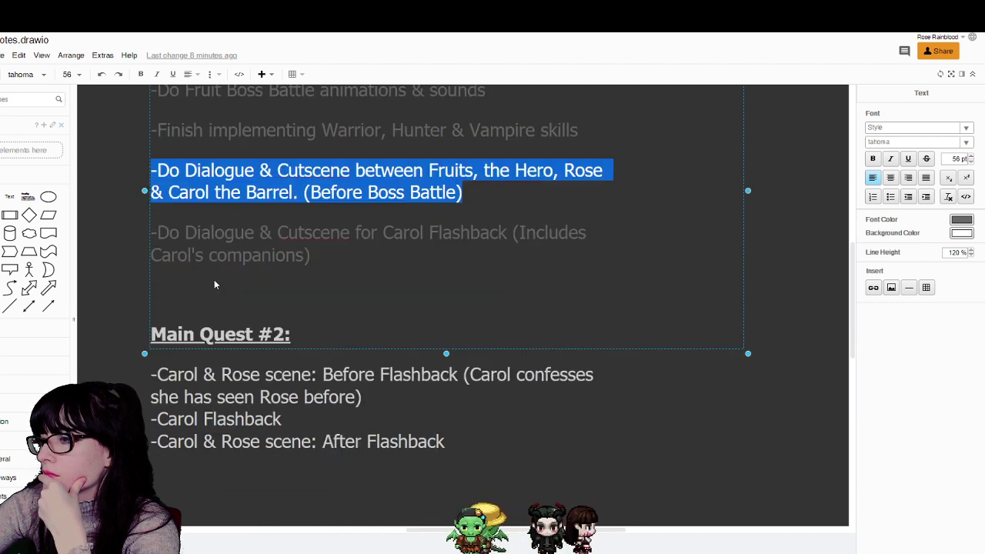
- Prefix the first Main Quest #2 entry with "Cutscene A - " and make "Cutscene A" bold
left_click(227, 457)
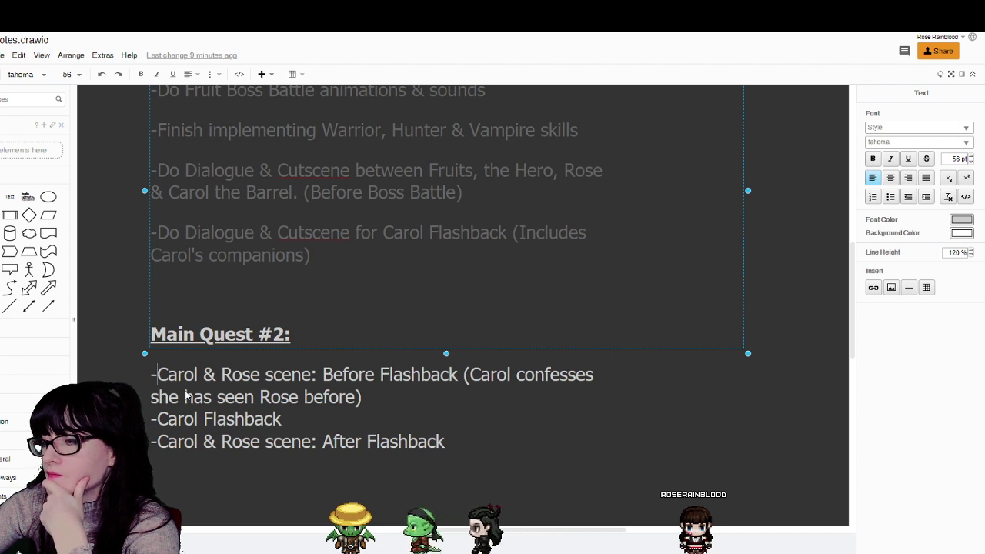
type("C")
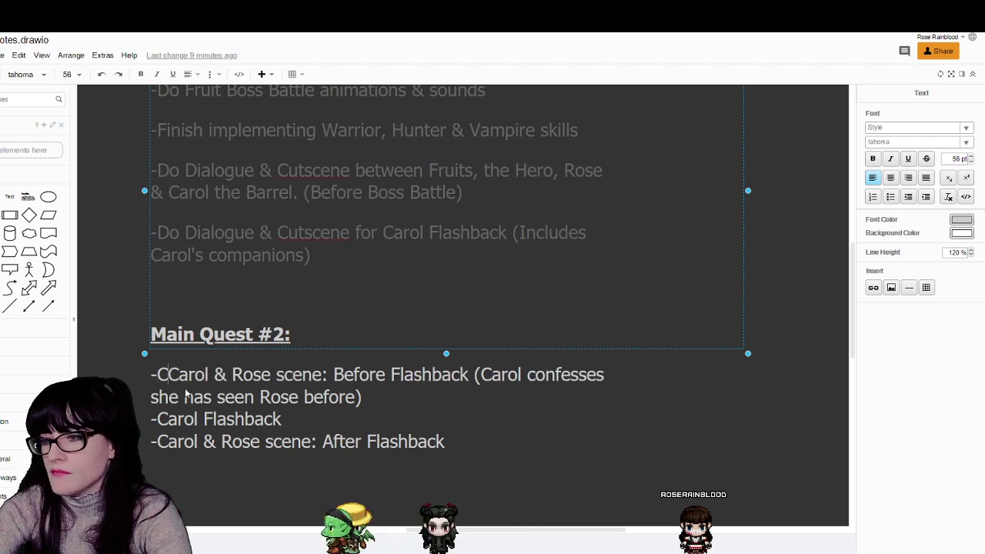
key("BackSpace")
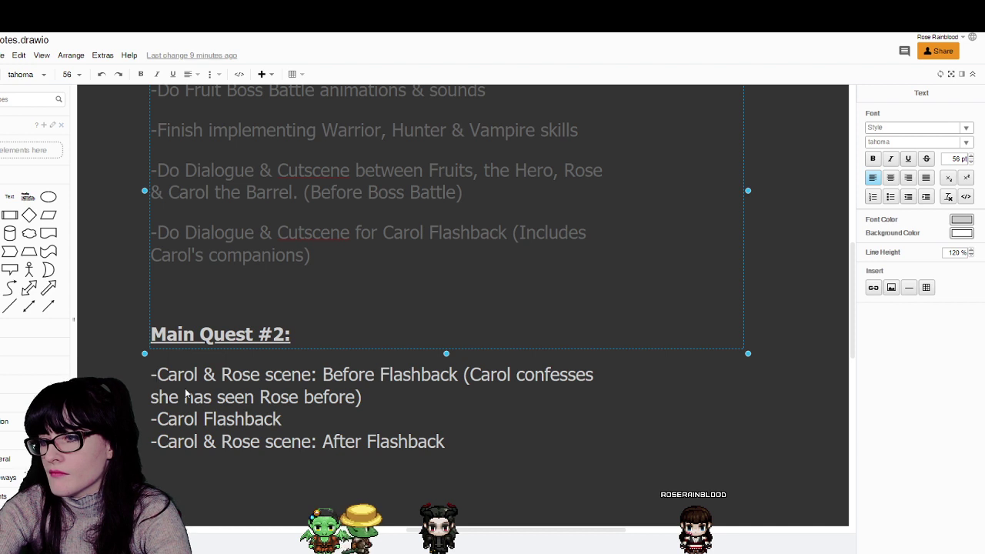
type("Cutsc")
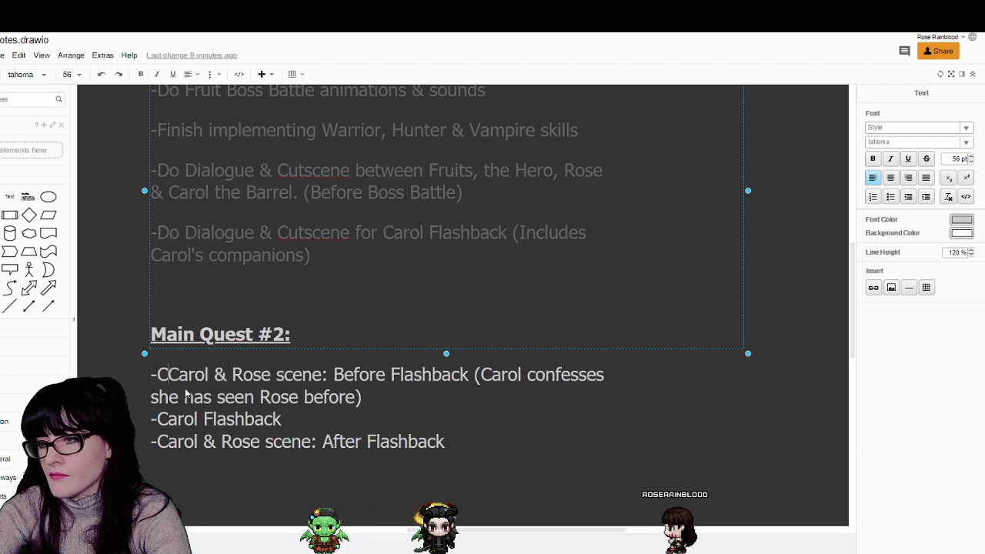
type("ene ")
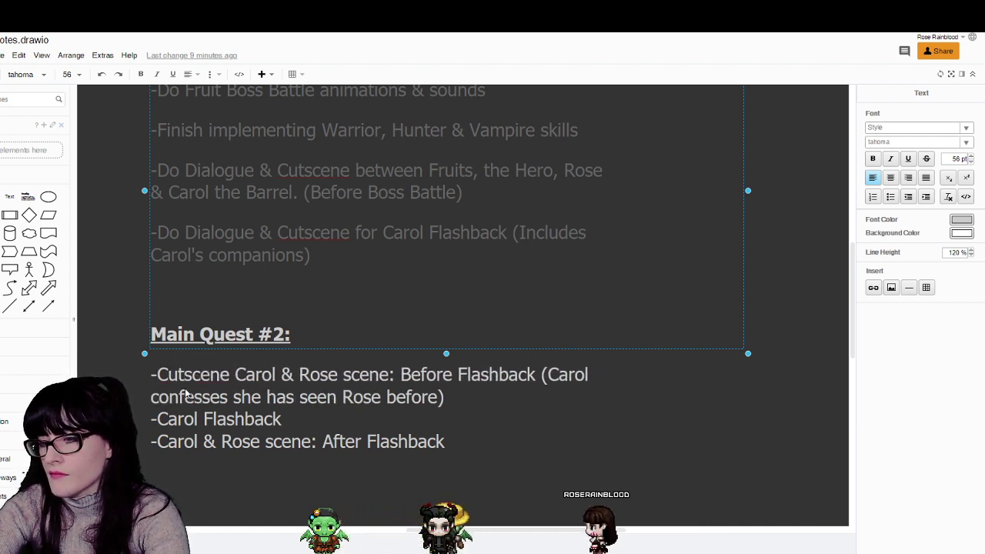
type("A")
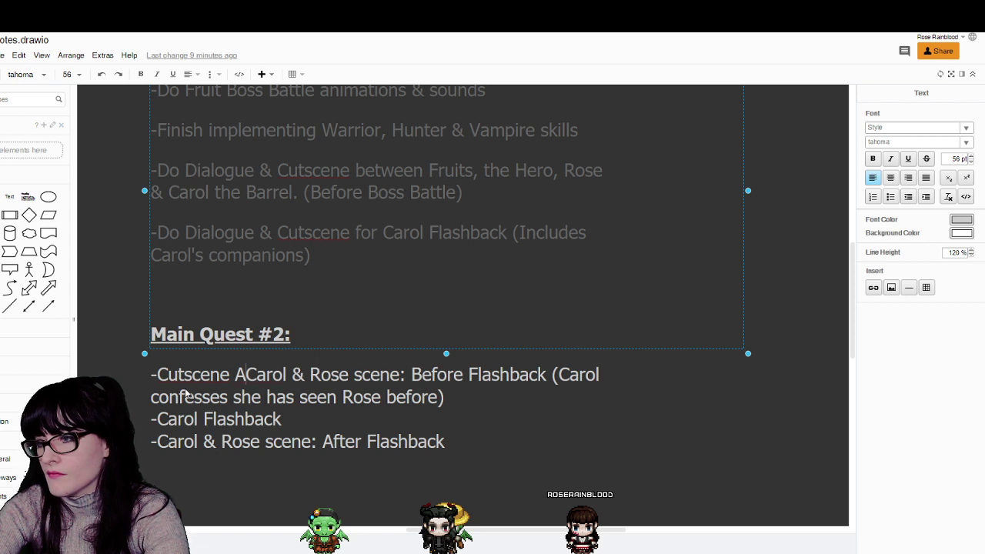
left_click_drag(176, 373, 247, 375)
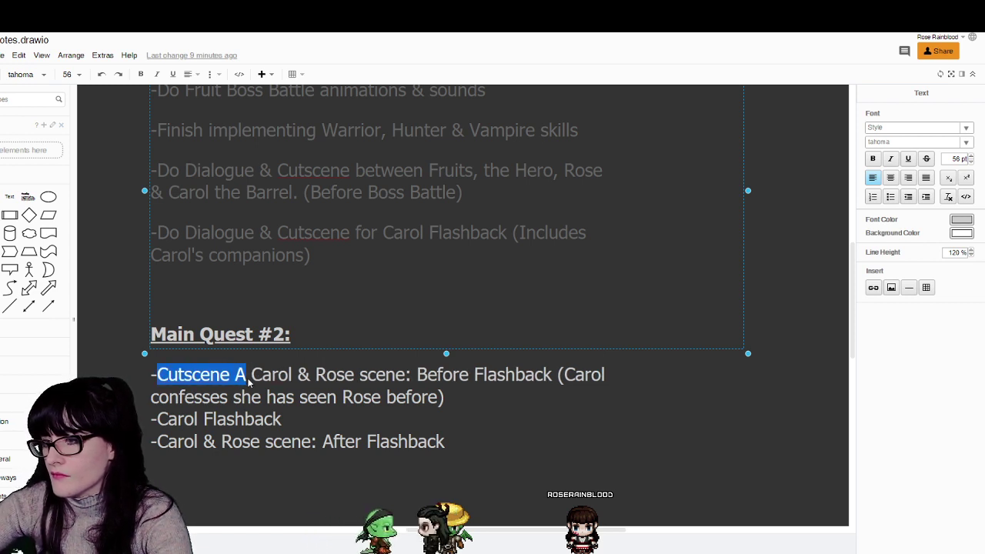
left_click(872, 159)
left_click(259, 376)
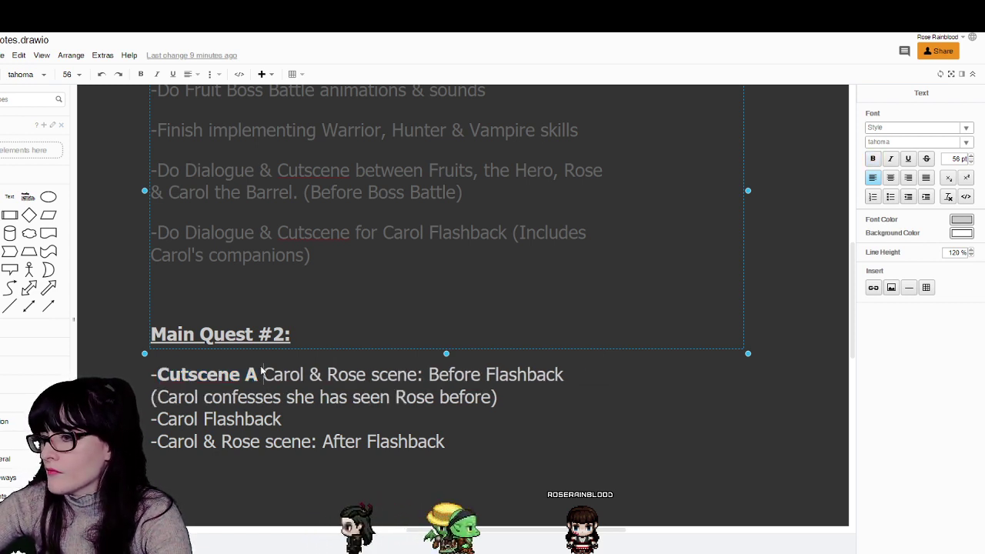
type("- ")
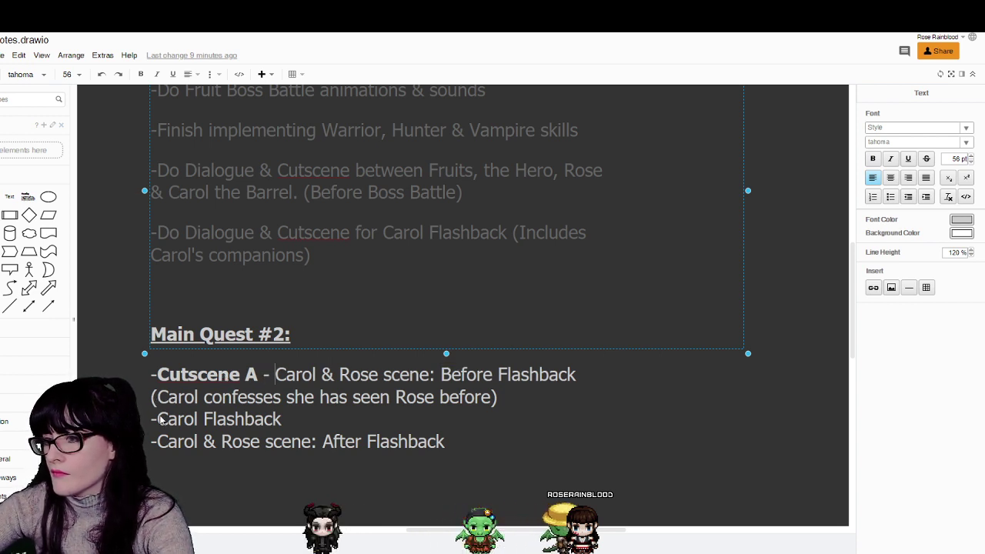
- Prefix the "Carol Flashback" entry with "Cutscene B - " and make "Cutscene B" bold
type("Carol")
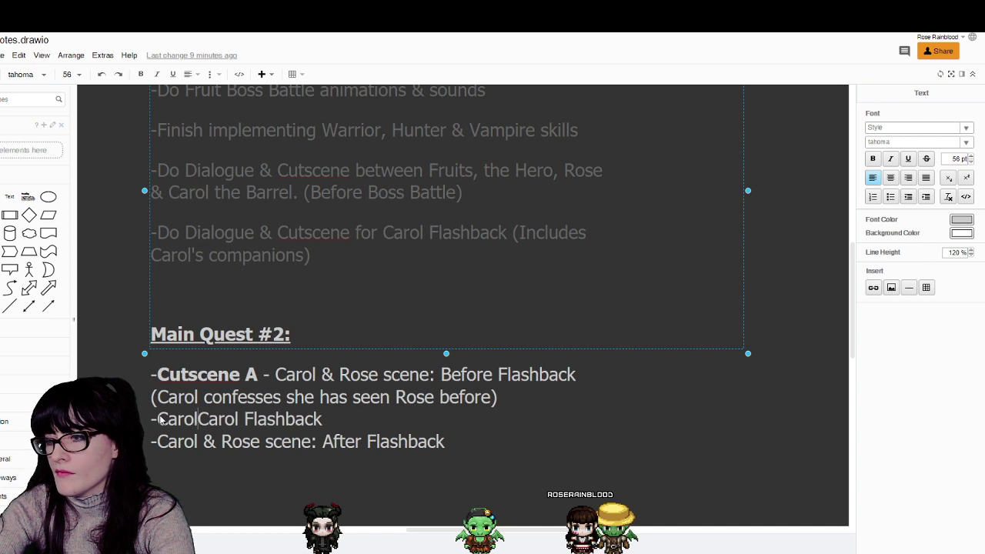
key("BackSpace")
key("BackSpace")
type("utscene ")
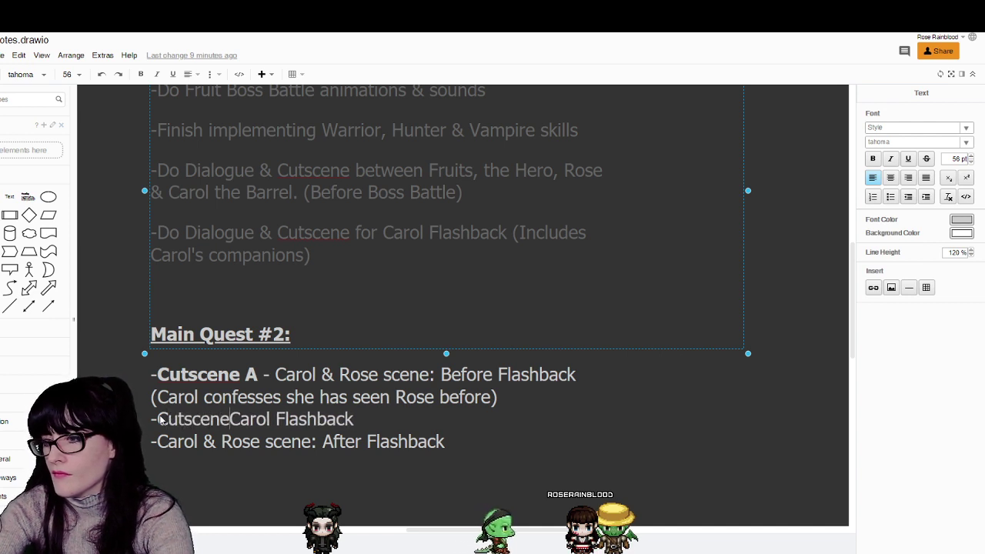
type("B -")
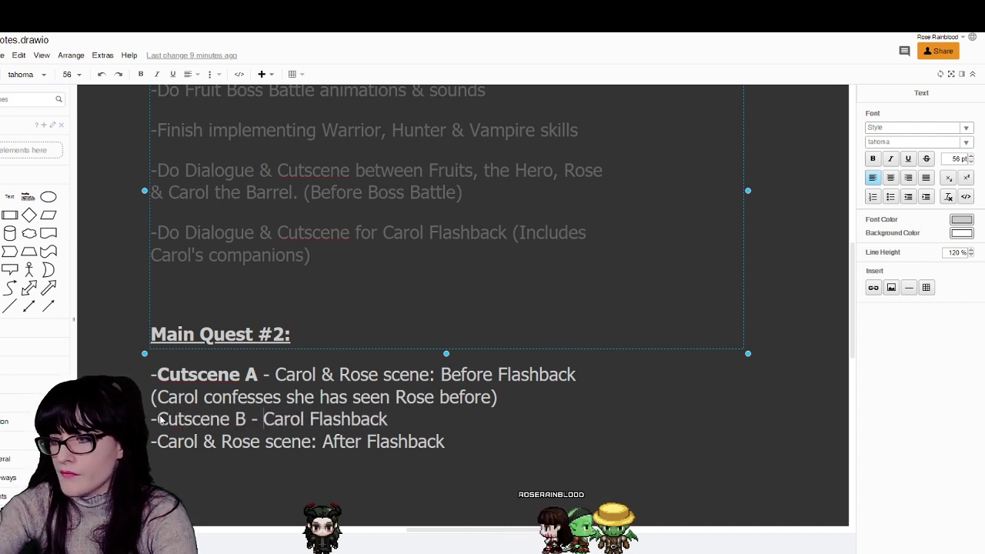
left_click_drag(158, 420, 225, 425)
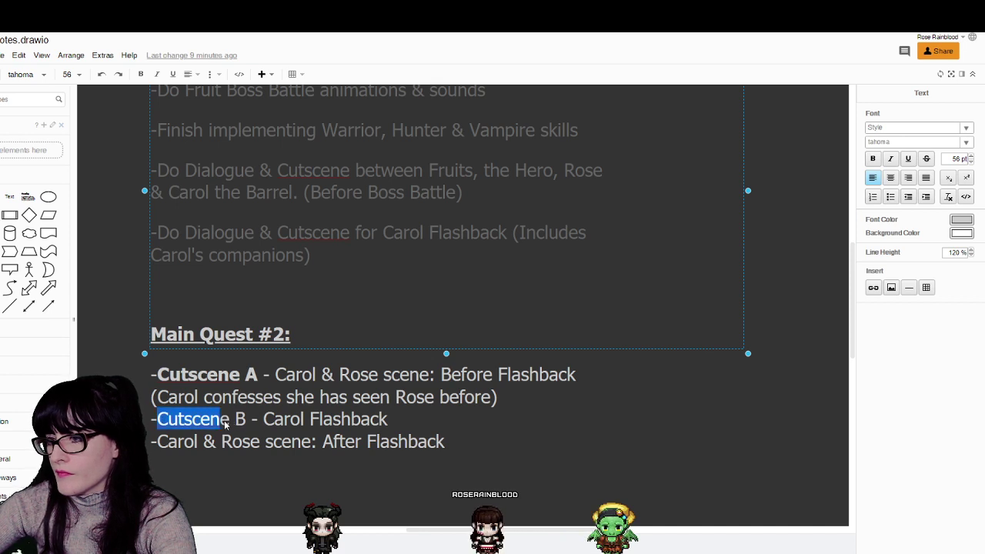
left_click(873, 159)
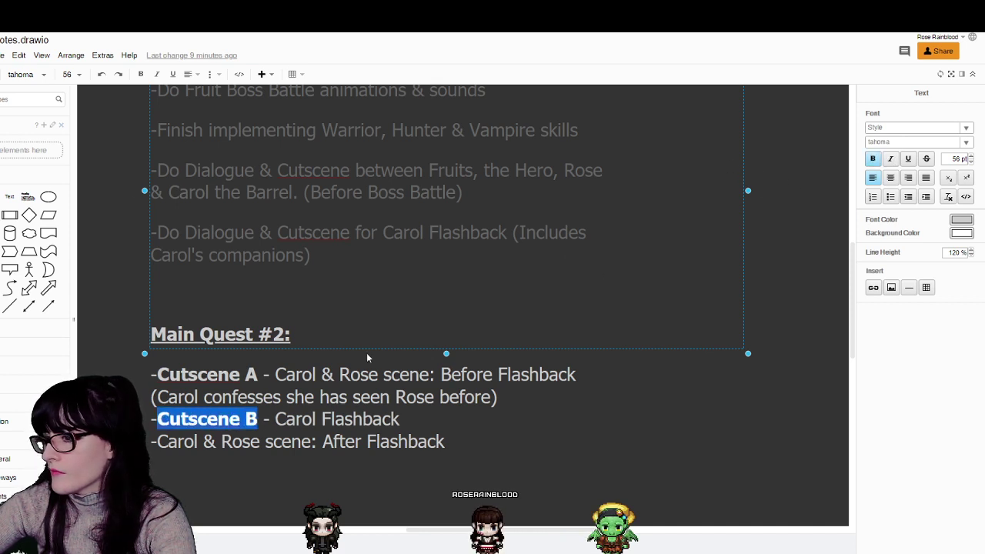
- Prefix the "Carol & Rose scene: After Flashback" entry with "Cutscene C - " and make "Cutscene C" bold
left_click(285, 397)
left_click(158, 441)
type("Cutscene ")
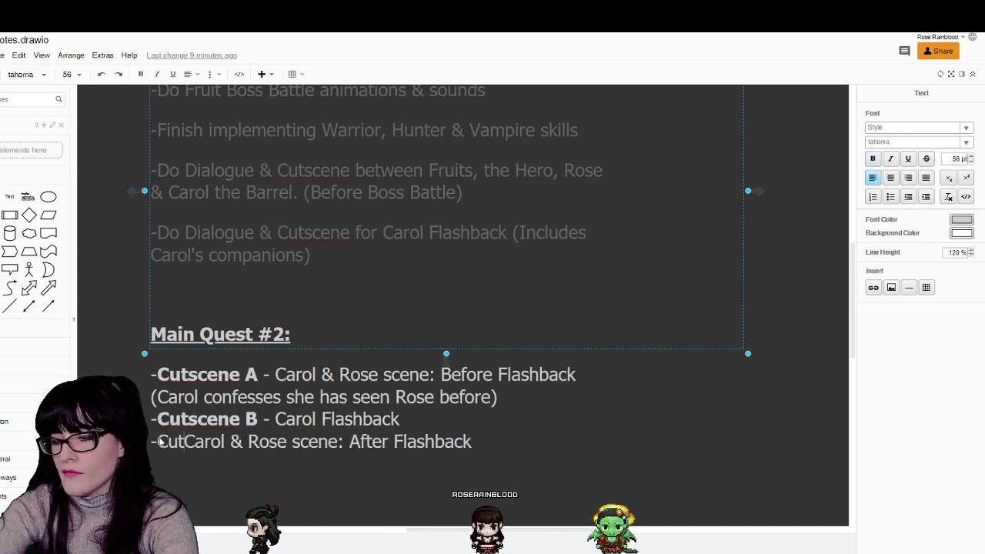
type("C -")
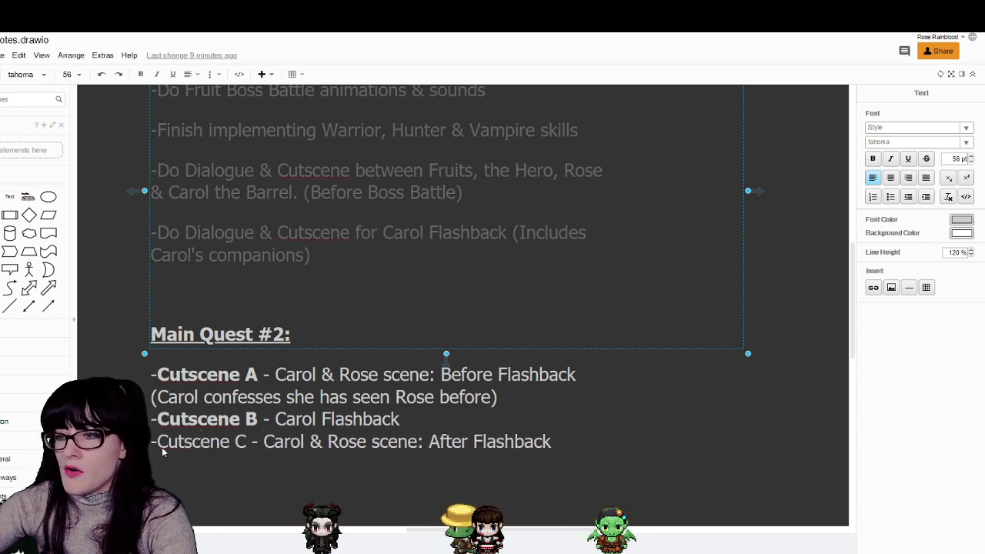
left_click_drag(158, 447, 224, 450)
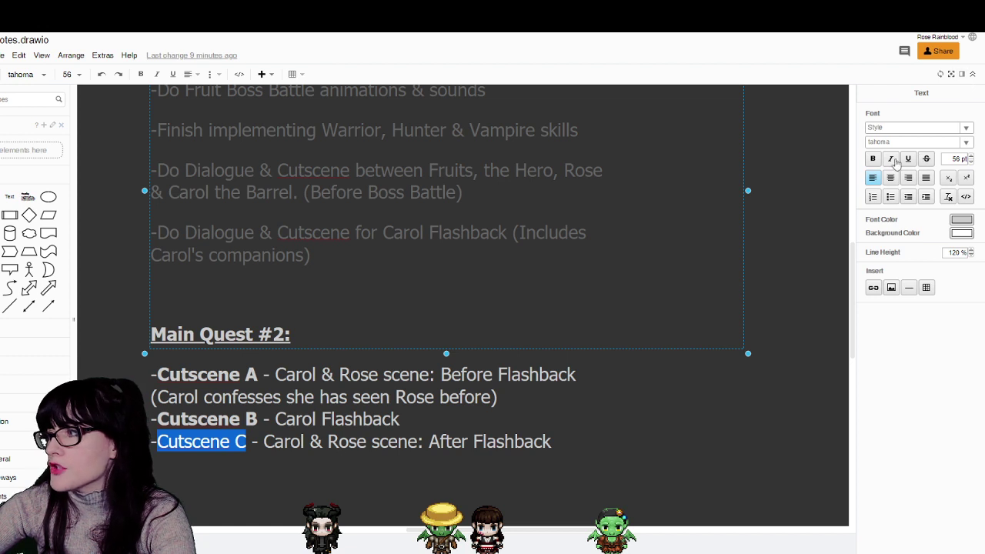
left_click(873, 160)
left_click(259, 441)
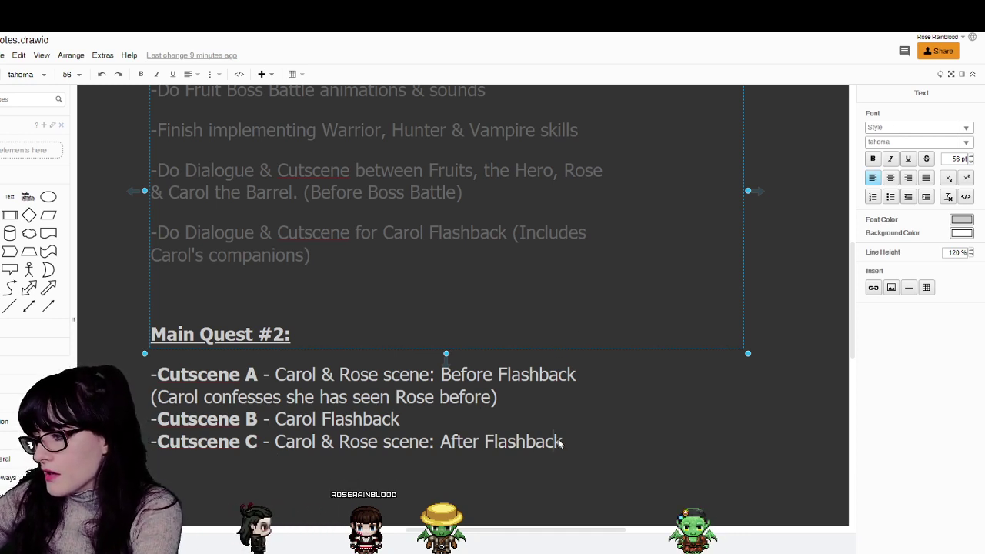
- Add a new entry "-Cutscene D - " below Cutscene C in the Main Quest #2 list
scroll(566, 441, "down", 1)
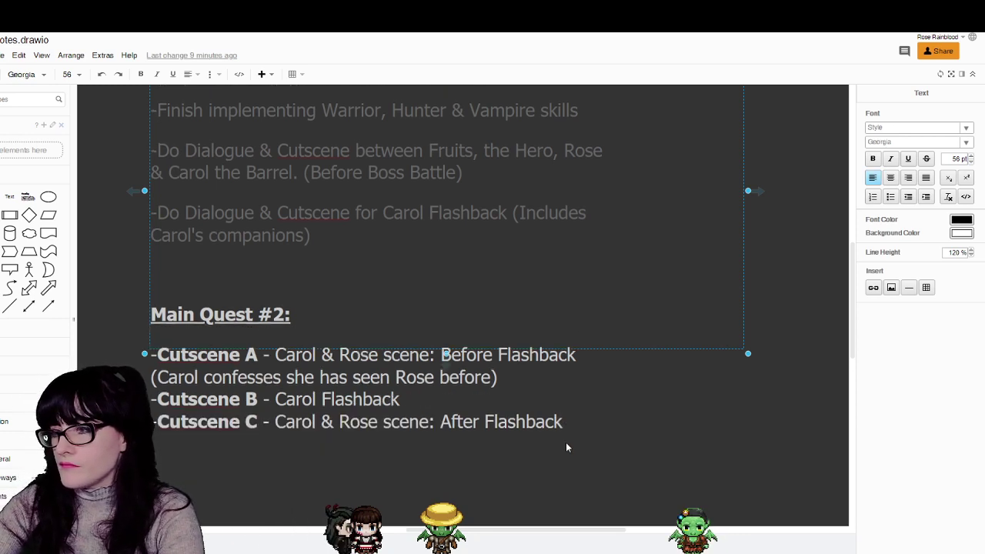
scroll(566, 446, "up", 1)
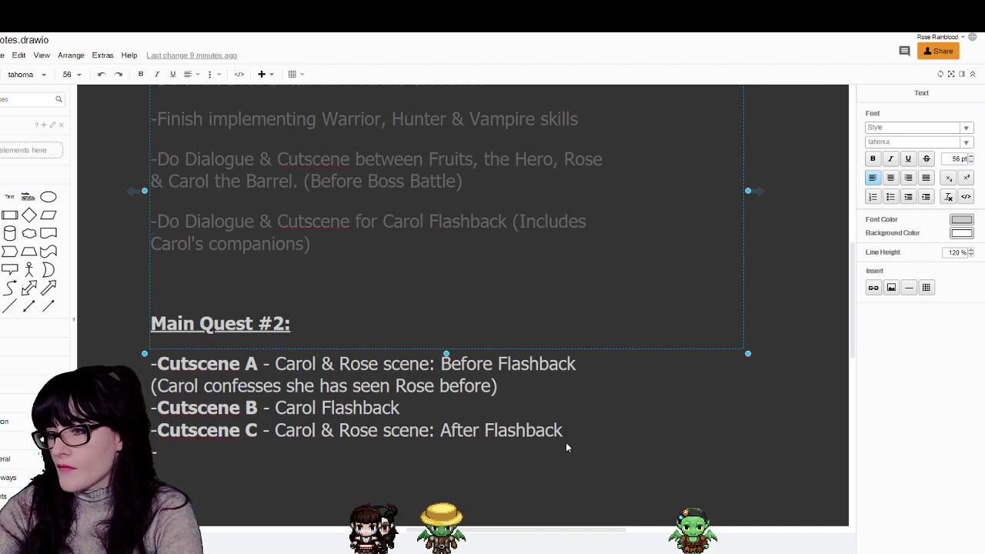
type("C")
key("BackSpace")
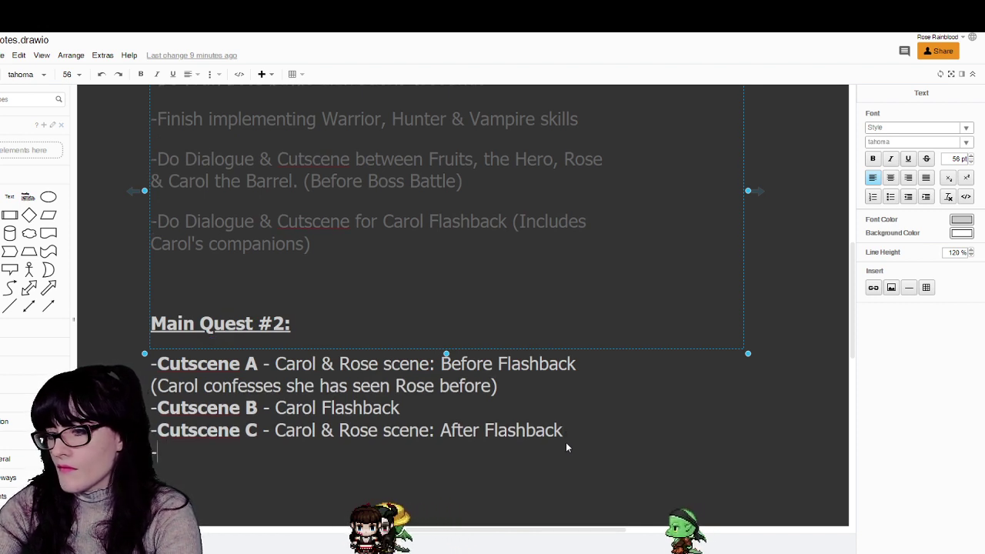
type("Cutscen")
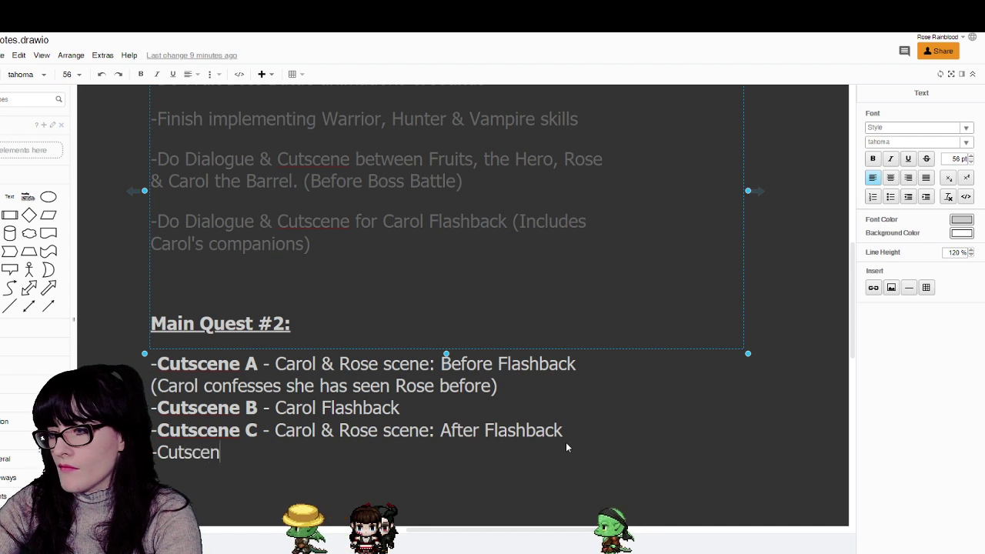
type("e D -")
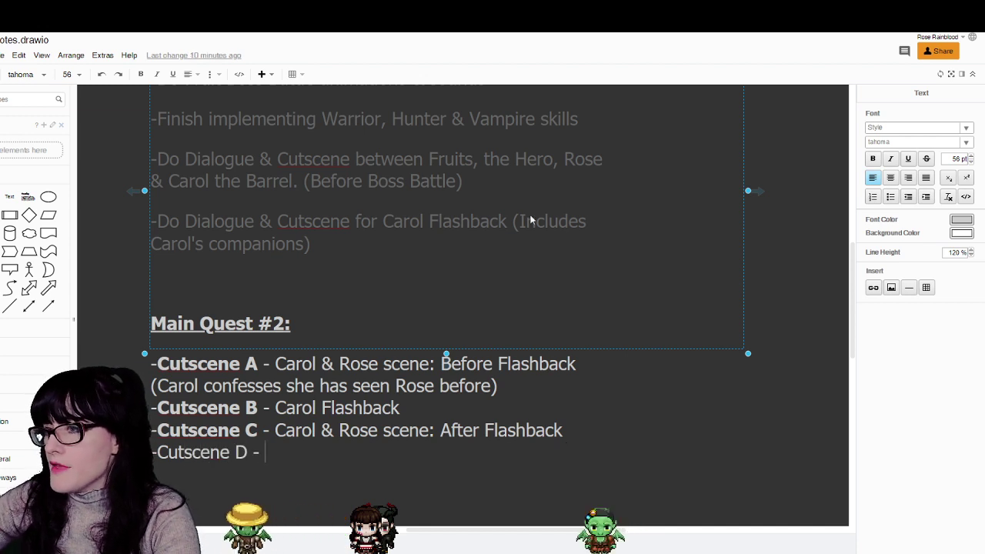
- In the to-do item about the cutscene before the boss battle, replace the text after "Do Dialogue & Cutscene" with "A, B, C, D"
scroll(530, 220, "up", 1)
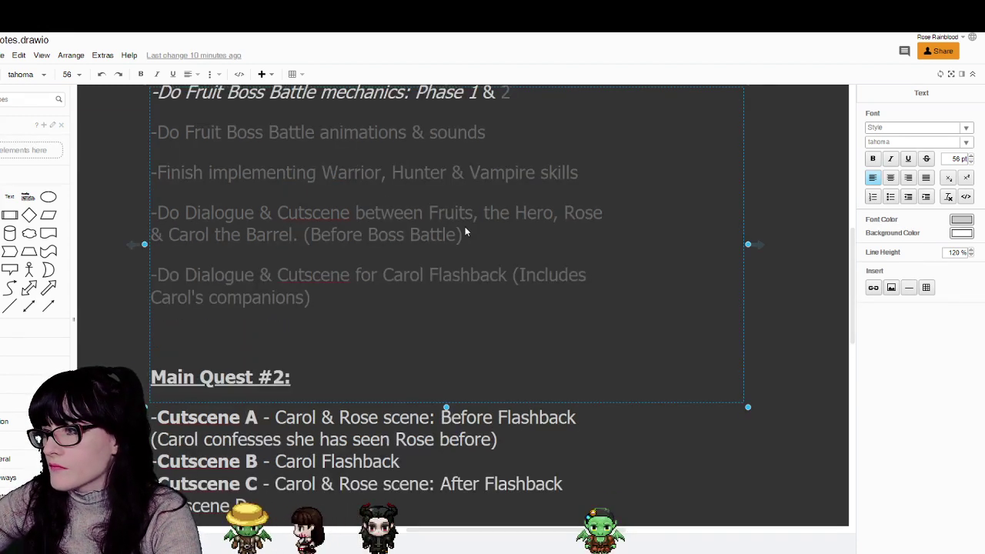
left_click_drag(441, 234, 364, 214)
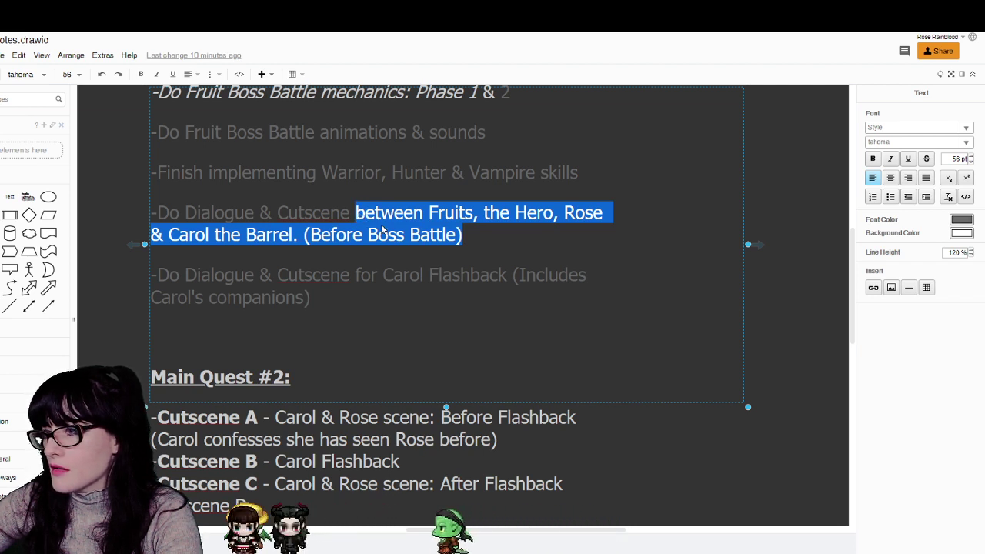
type("A")
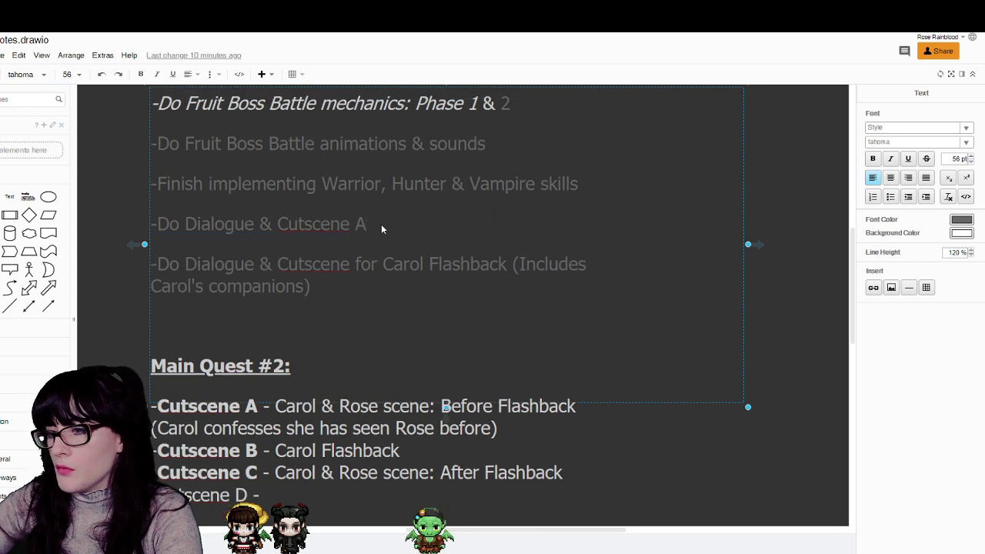
type(", B, ")
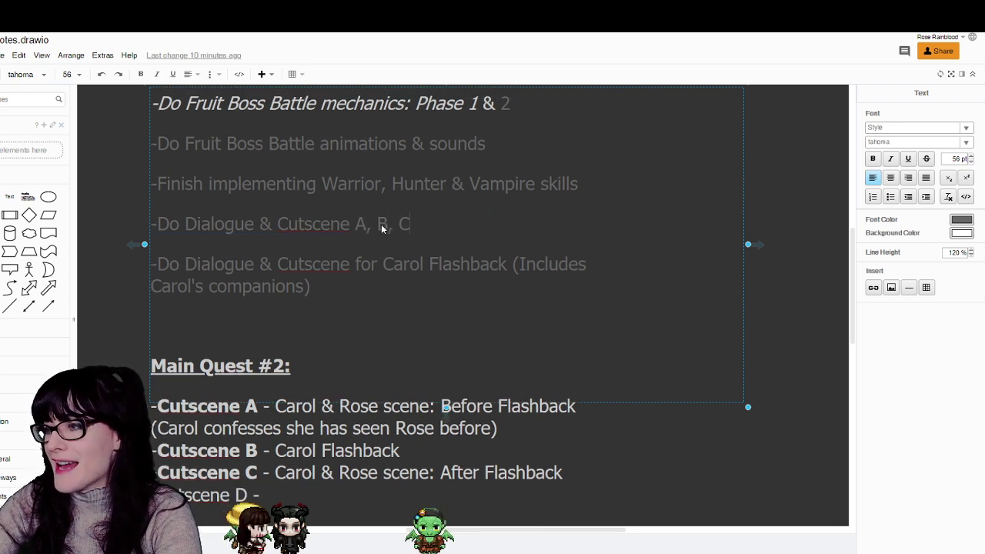
type("C, D")
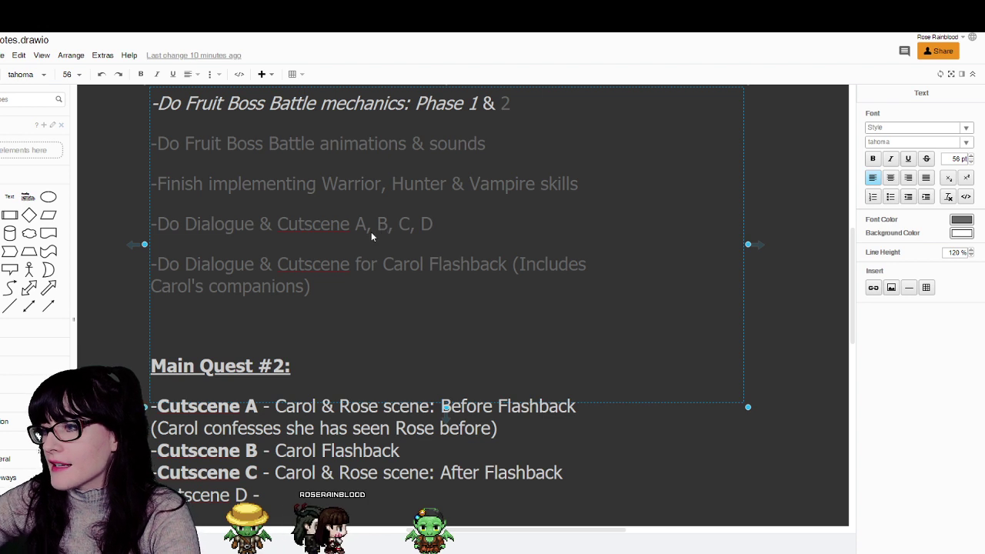
left_click_drag(351, 298, 216, 283)
key("BackSpace")
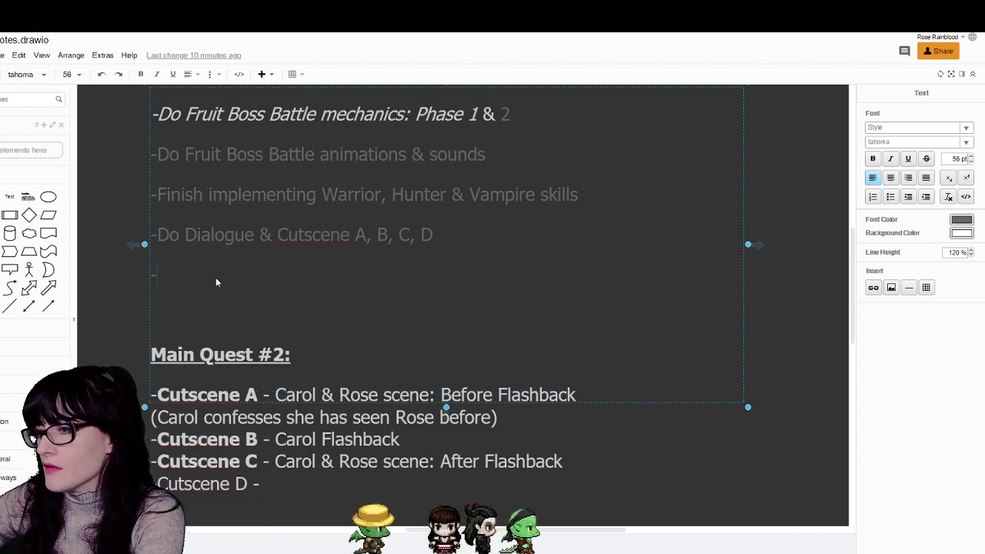
key("BackSpace")
key("BackSpace")
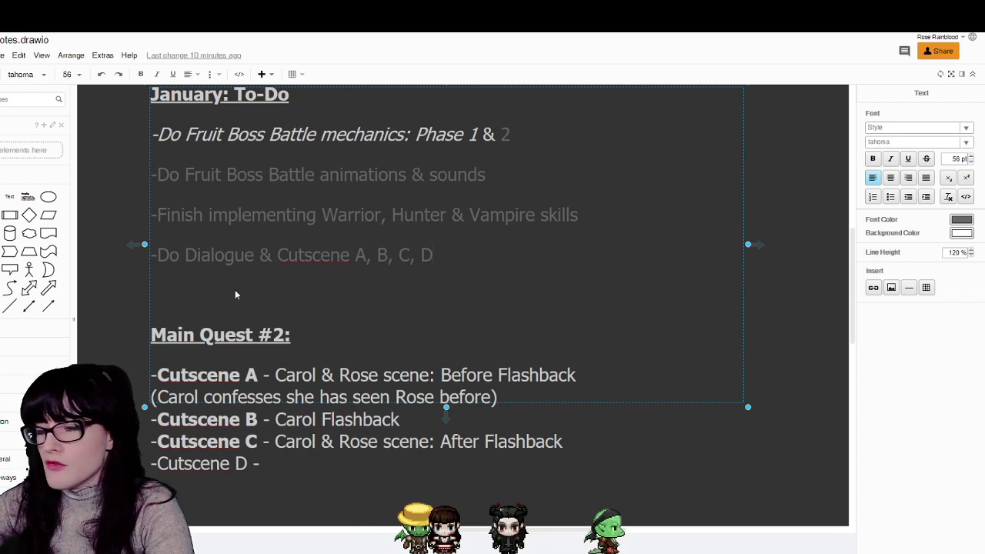
key("ctrl+z")
key("ctrl+z")
left_click(286, 310)
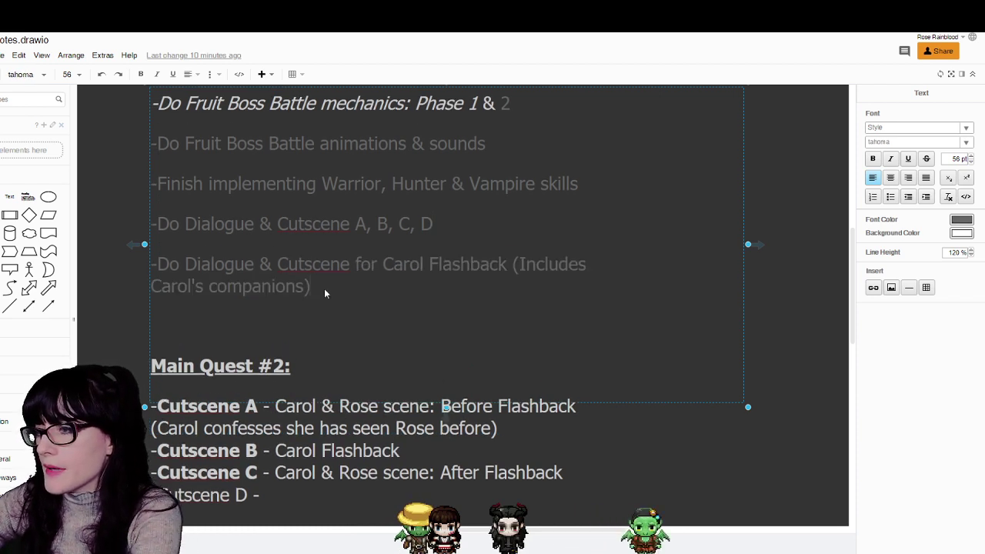
- Delete the Carol Flashback to-do item with its blank lines and make the cutscene item above read "A, B, C & D"
left_click_drag(308, 288, 179, 278)
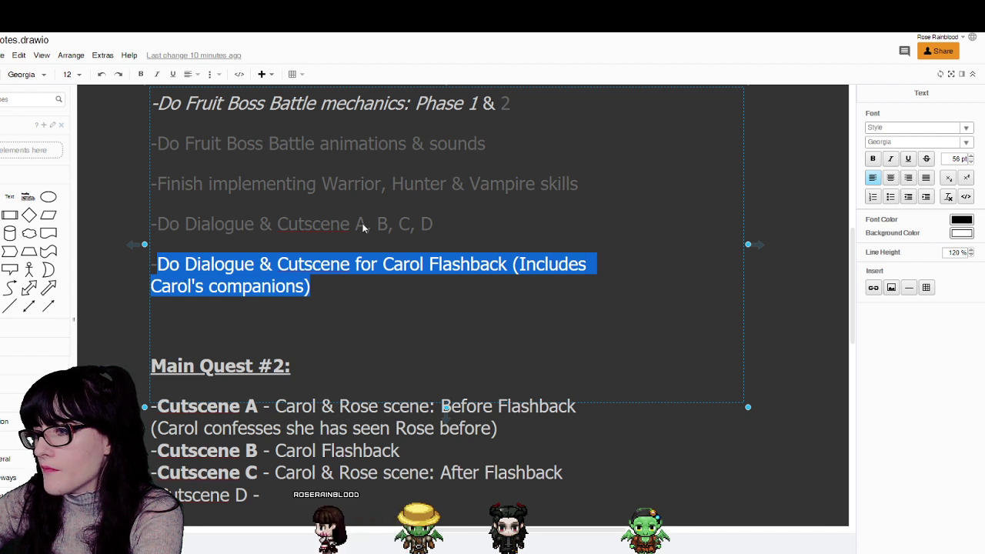
key("BackSpace")
key("BackSpace")
key("BackSpace")
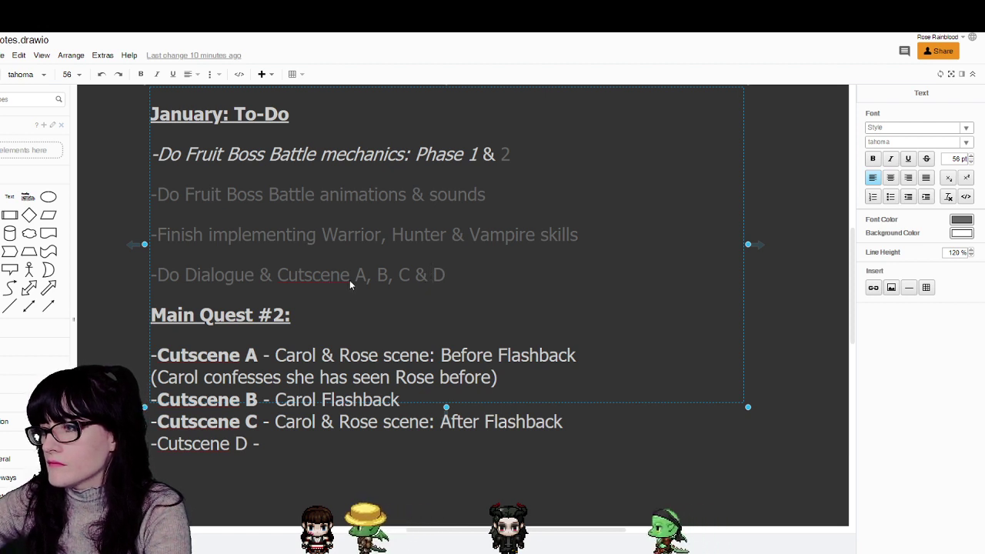
- Append "(includes Carol's companions" to the Cutscene B entry after "Carol Flashback"
left_click(400, 400)
type("(includes Cap")
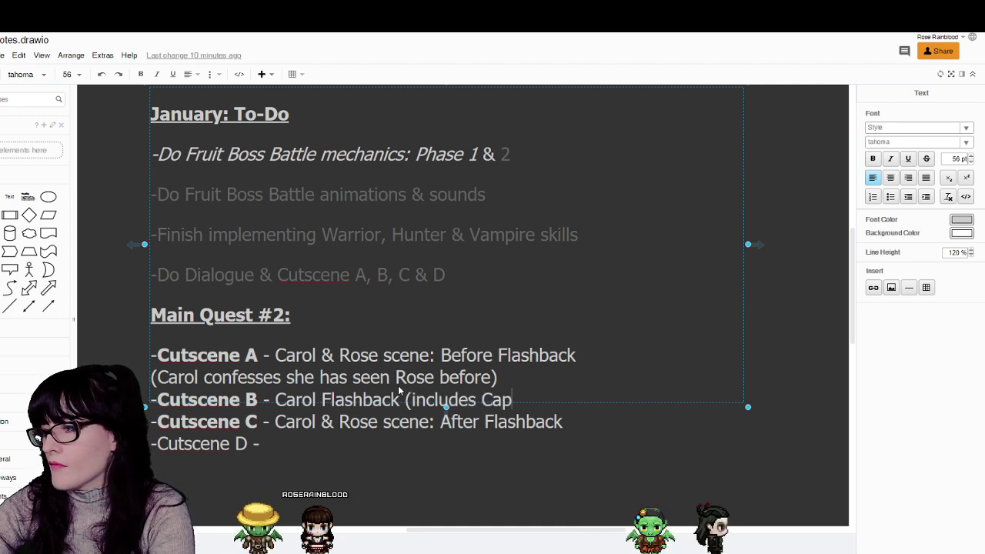
key("BackSpace")
type("rol's compani")
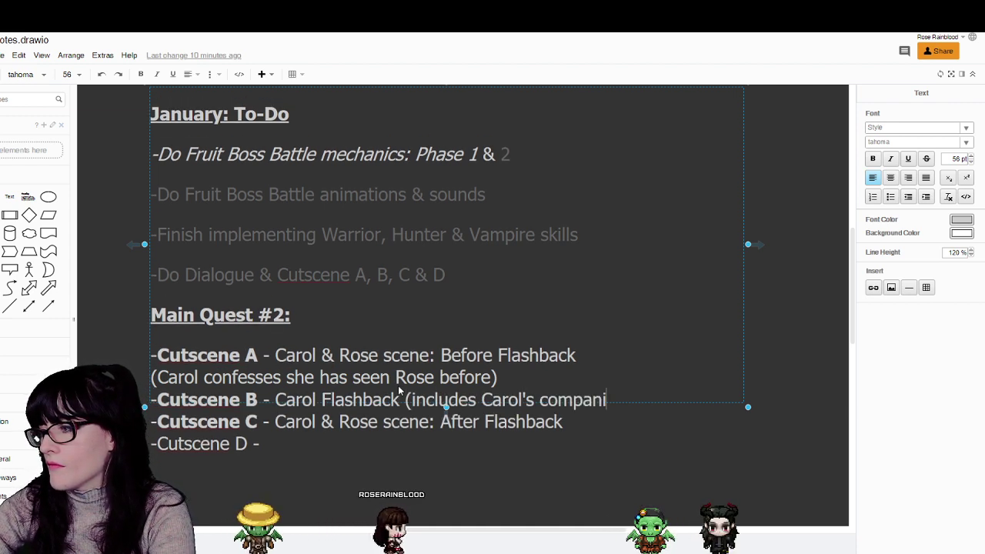
type("ons")
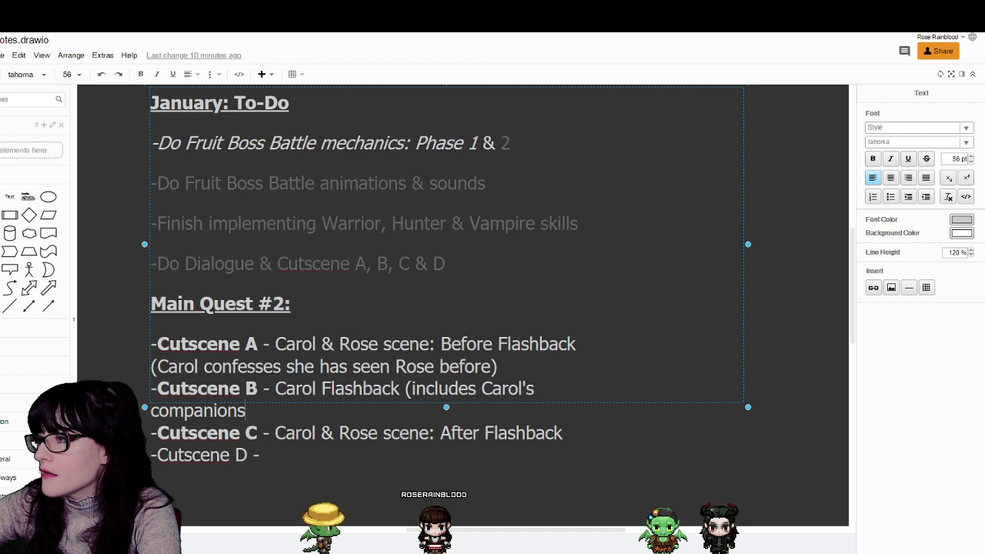
- Review the character notes on Carol's family and friend beside the Main Quest #2 outline
scroll(436, 478, "left", 8)
scroll(436, 478, "down", 1)
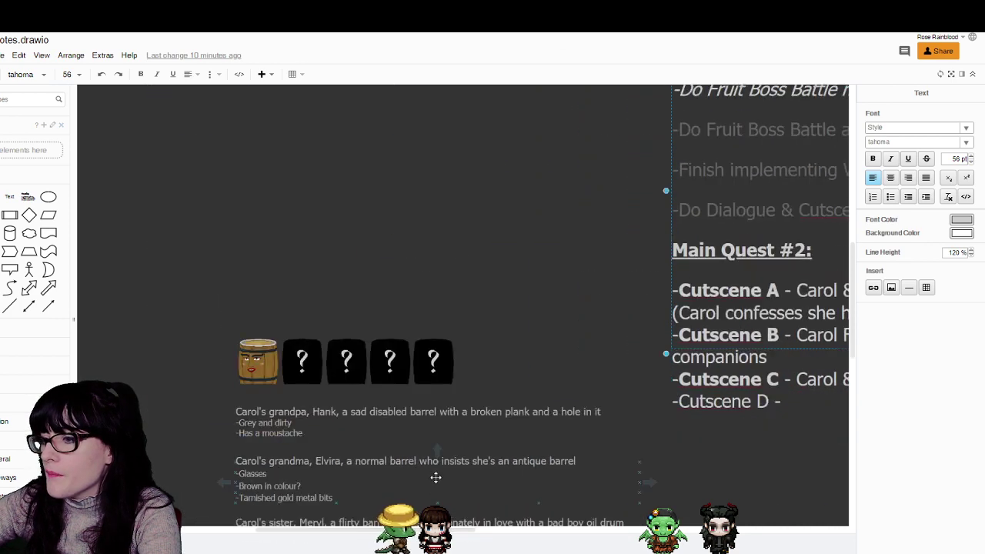
scroll(436, 478, "down", 3)
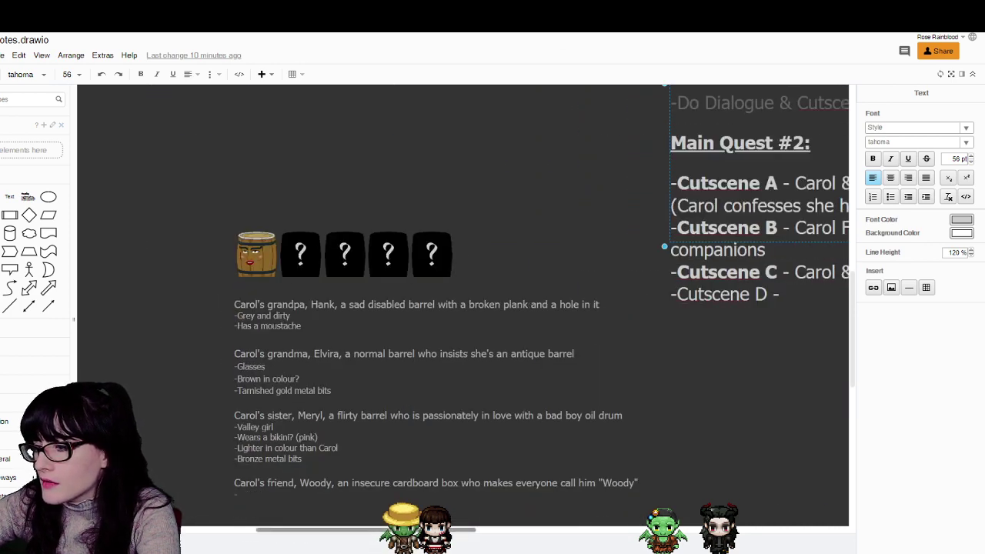
mouse_move(463, 536)
left_mouse_down()
mouse_move(508, 536)
mouse_move(481, 537)
left_mouse_up()
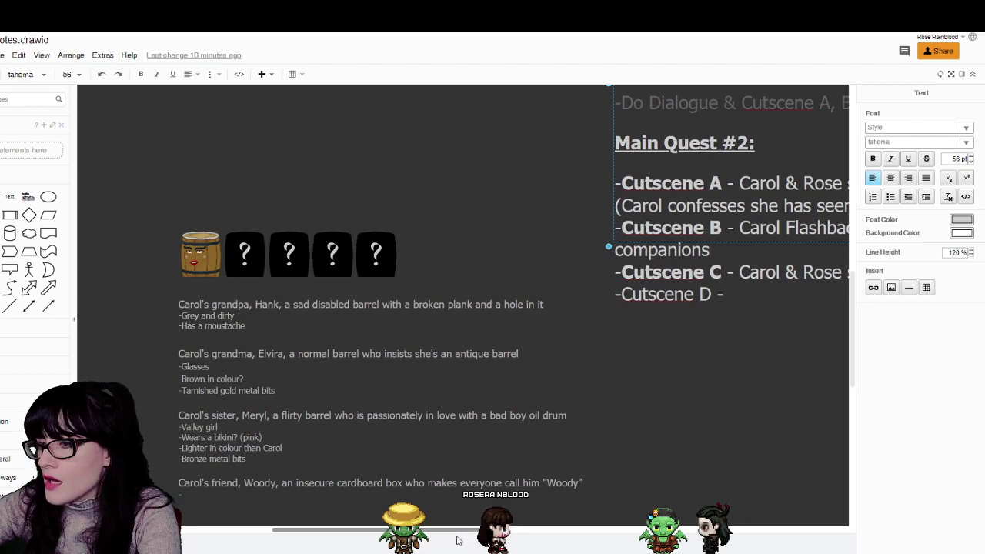
scroll(427, 424, "down", 1)
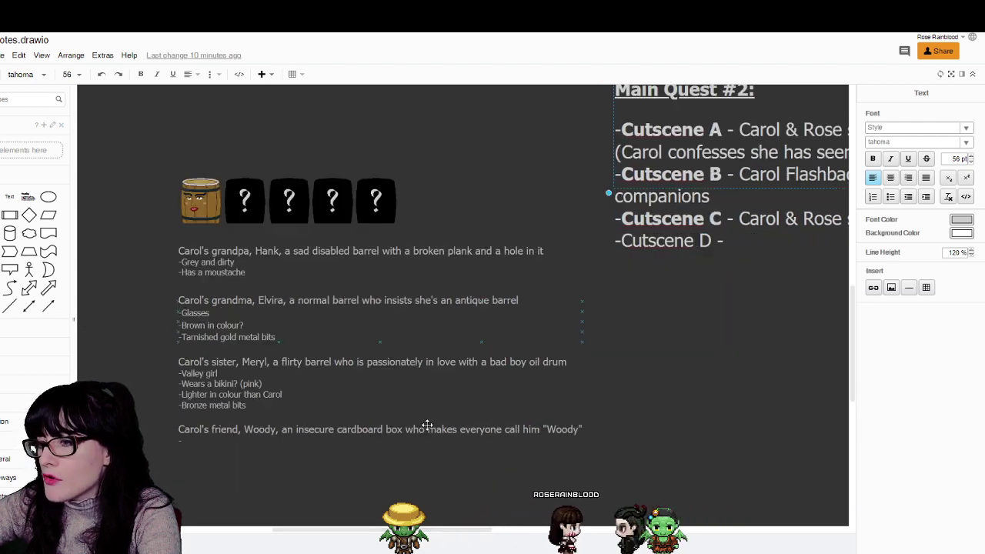
scroll(427, 425, "up", 1)
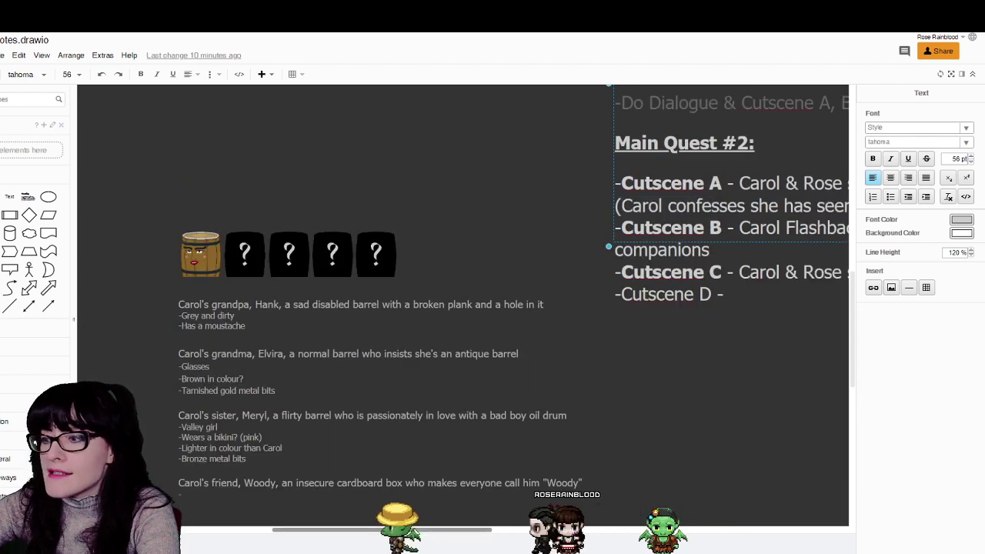
scroll(462, 308, "right", 4)
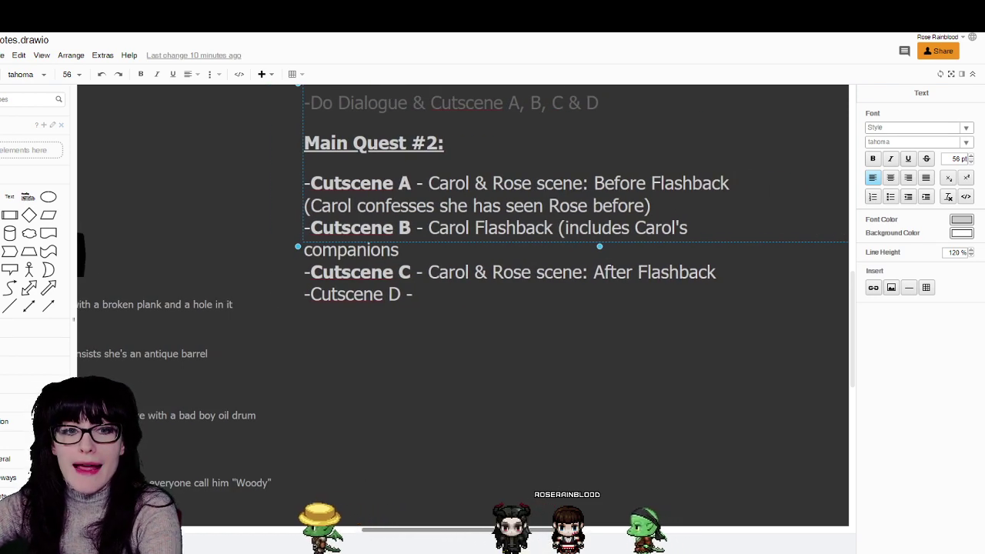
scroll(439, 541, "left", 3)
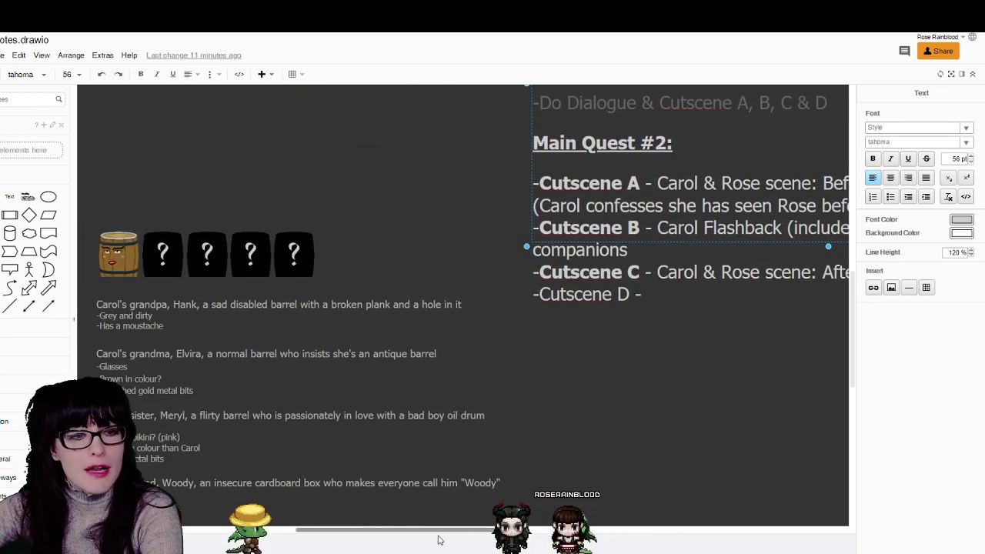
scroll(439, 541, "right", 3)
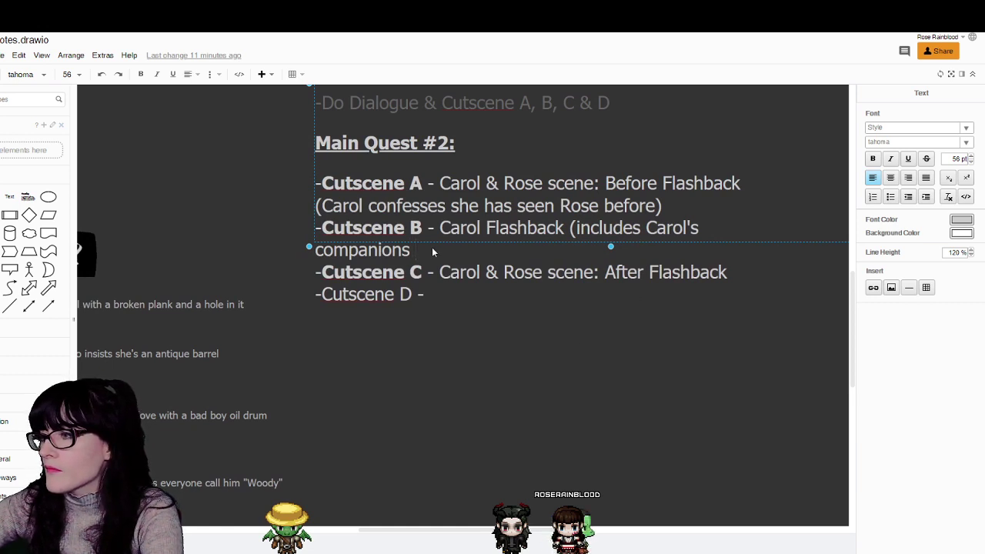
- Select the parenthetical wording about Carol's companions in the Cutscene B entry
left_click_drag(436, 249, 581, 229)
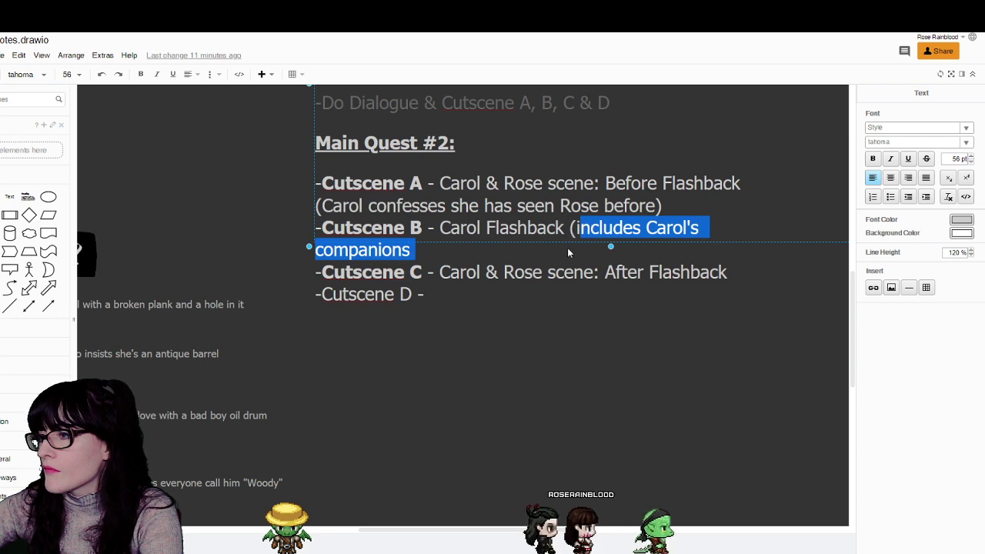
- Complete the Cutscene B note by adding the companion names "Hank, Elvira, Meryl, Woody" after "companions"
left_click(567, 247)
type("Ha")
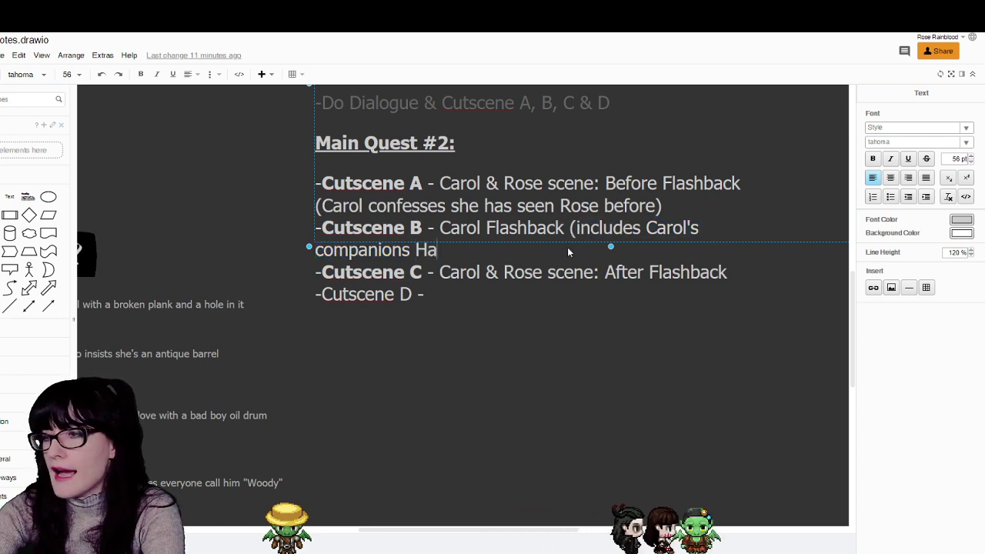
type("nk, Elvira,")
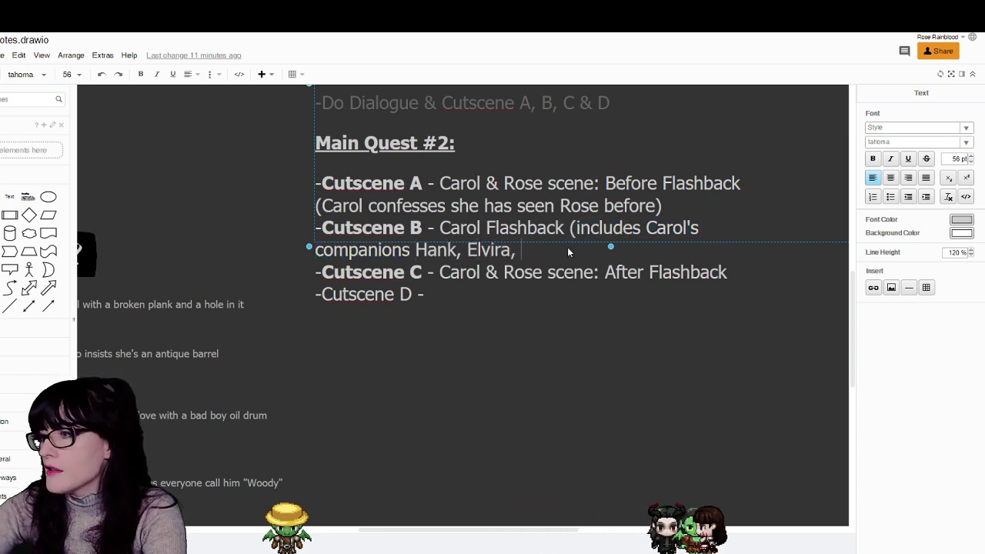
left_click_drag(488, 531, 417, 537)
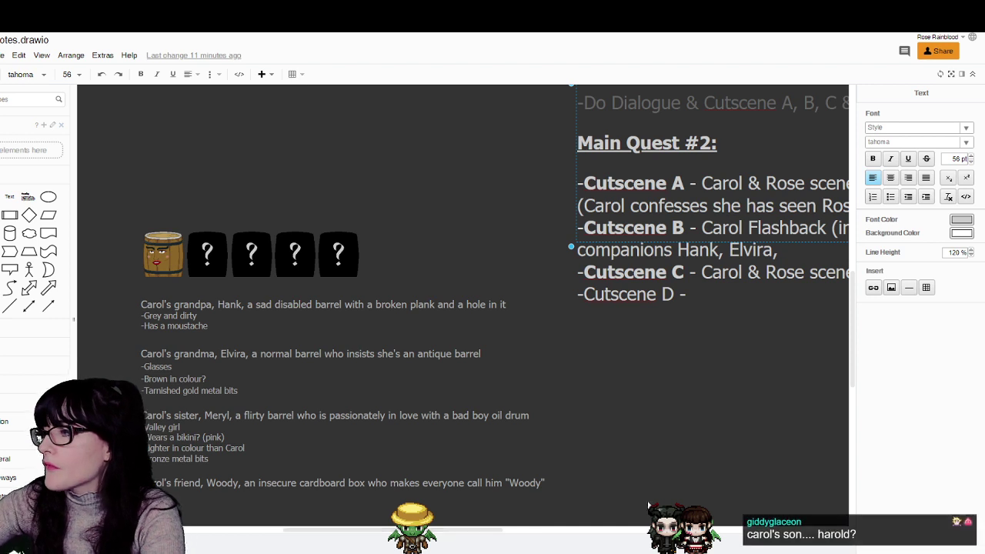
type("M")
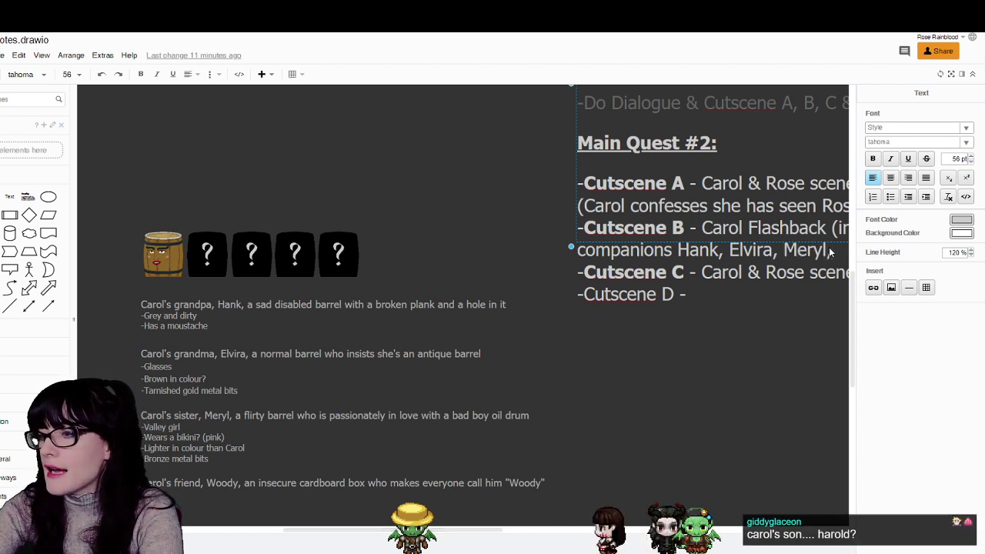
type("eryl, Woody")
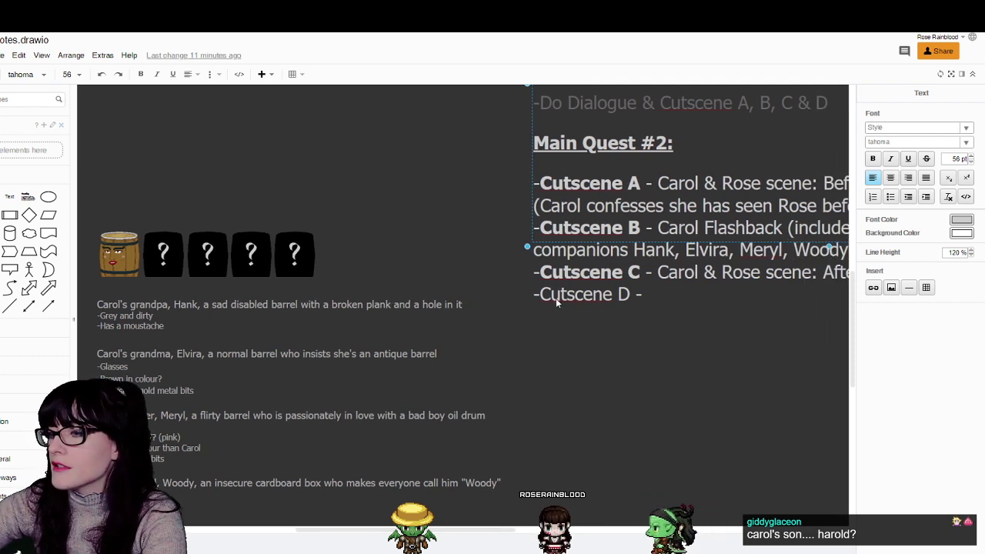
scroll(497, 539, "right", 5)
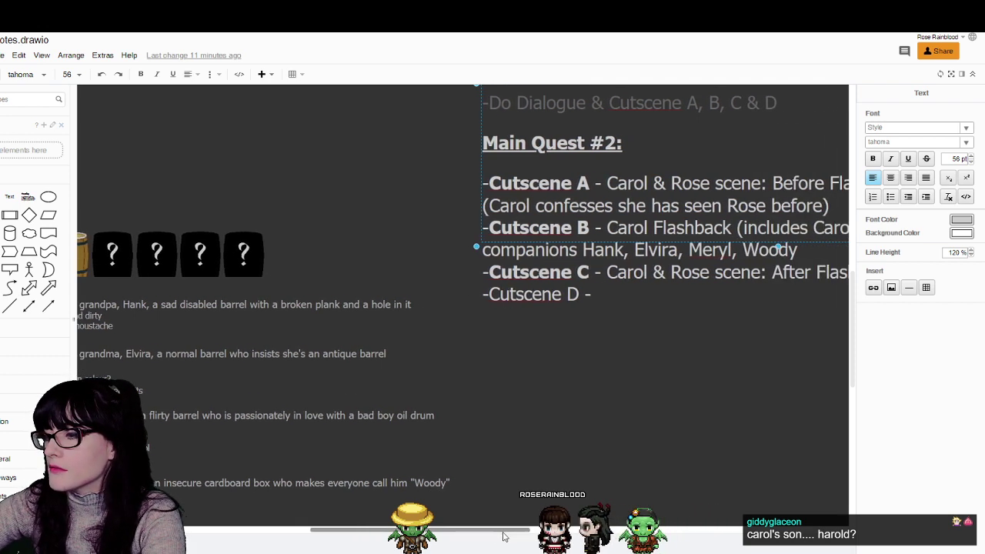
scroll(454, 498, "left", 4)
scroll(454, 498, "down", 3)
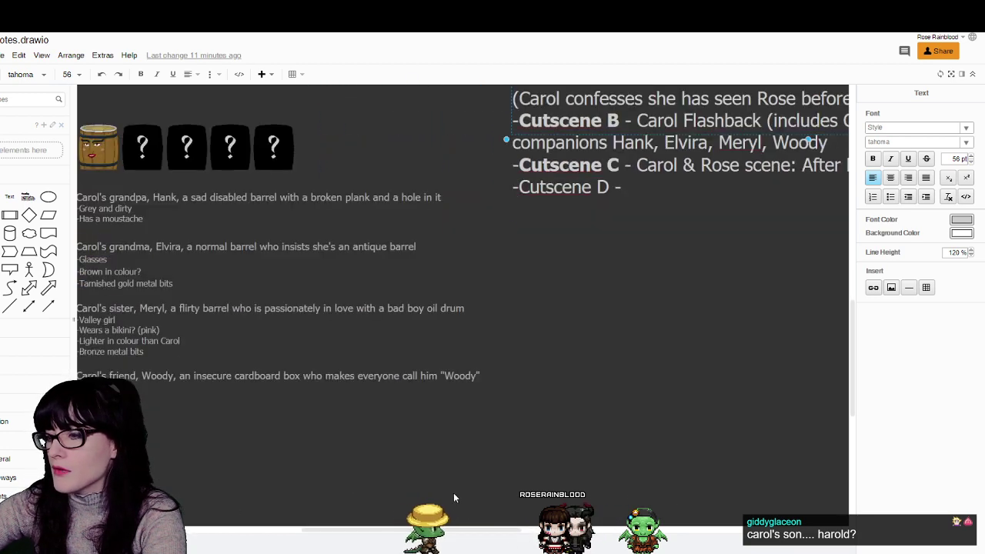
scroll(470, 539, "left", 3)
scroll(466, 535, "right", 1)
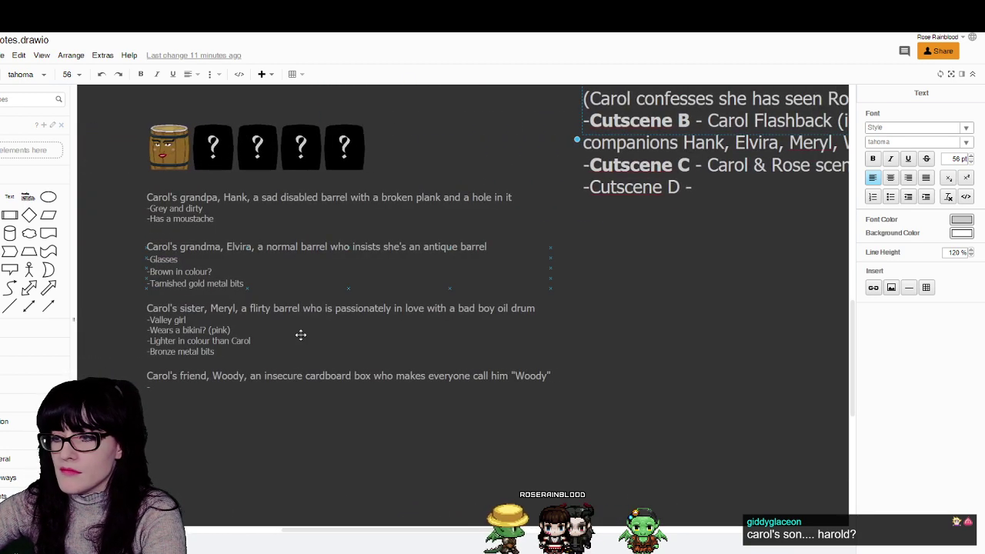
left_click(296, 435)
- Extend the January to-do text box downward so its frame encloses all four cutscene lines
left_click_drag(307, 534, 395, 531)
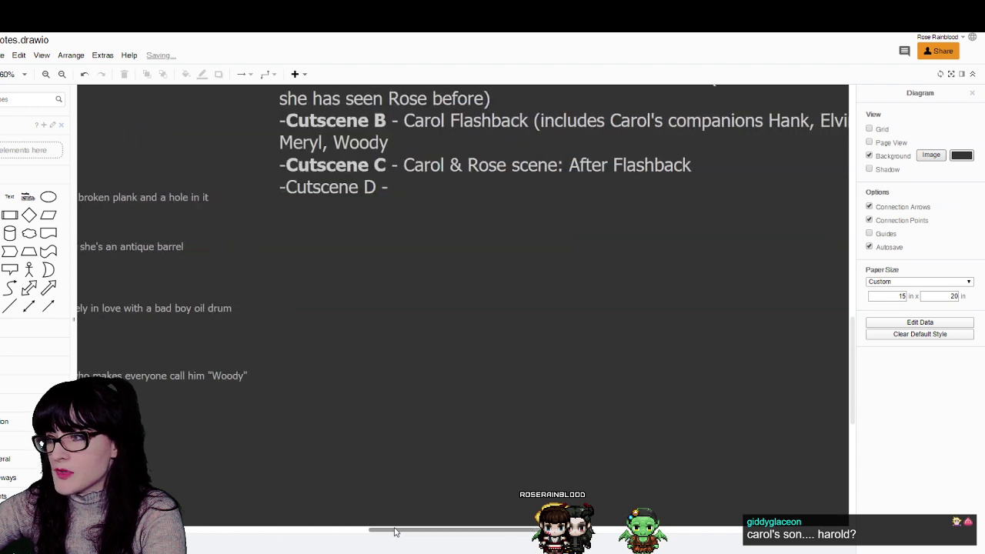
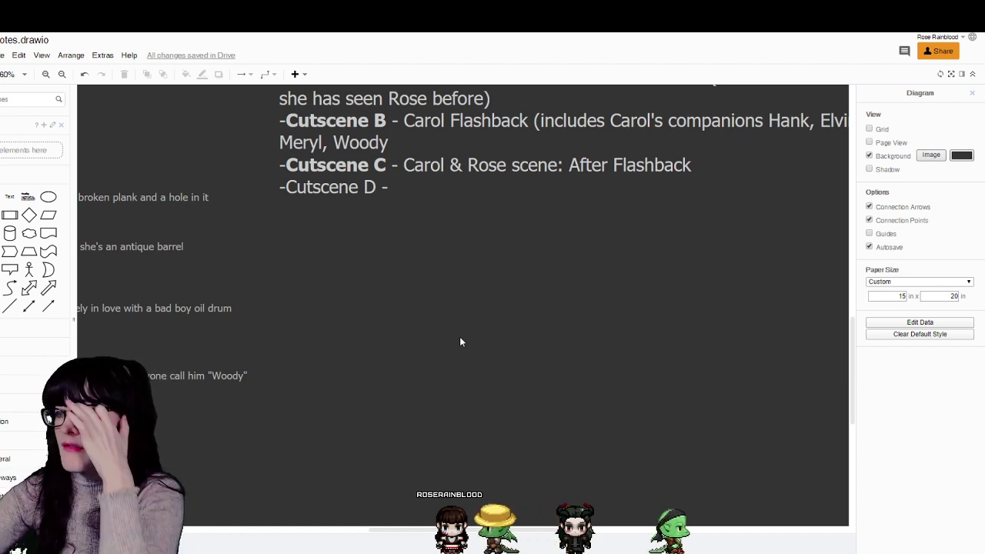
scroll(460, 342, "up", 3)
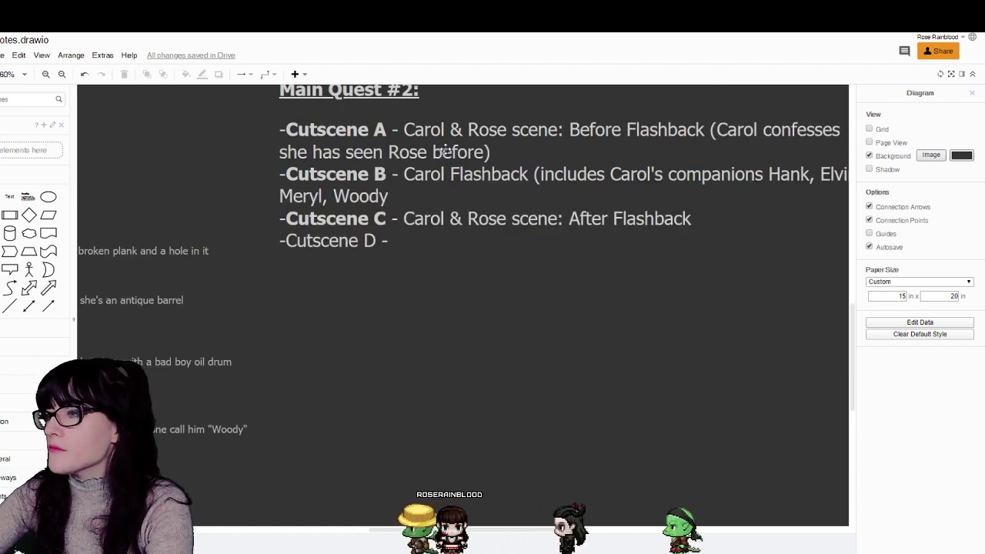
scroll(464, 397, "right", 3)
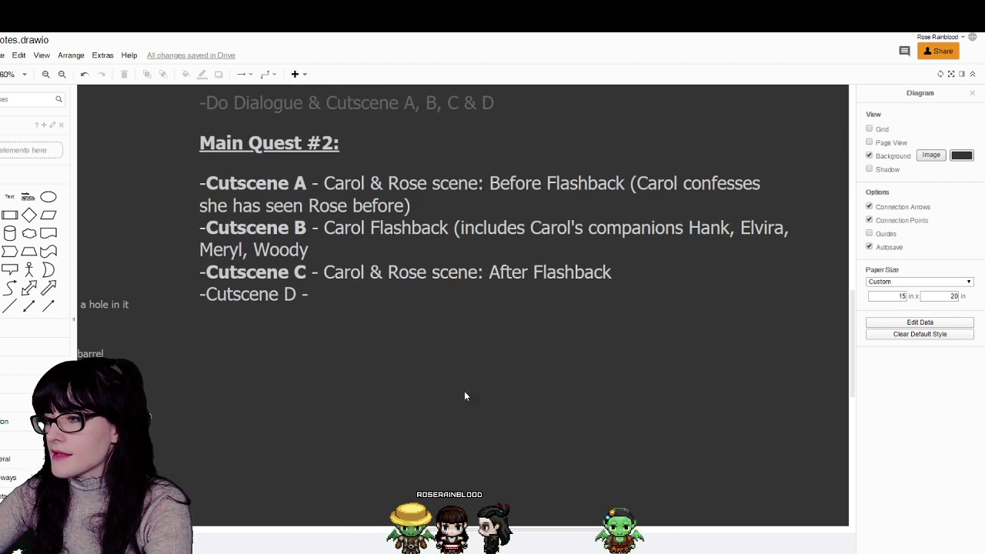
double_click(353, 250)
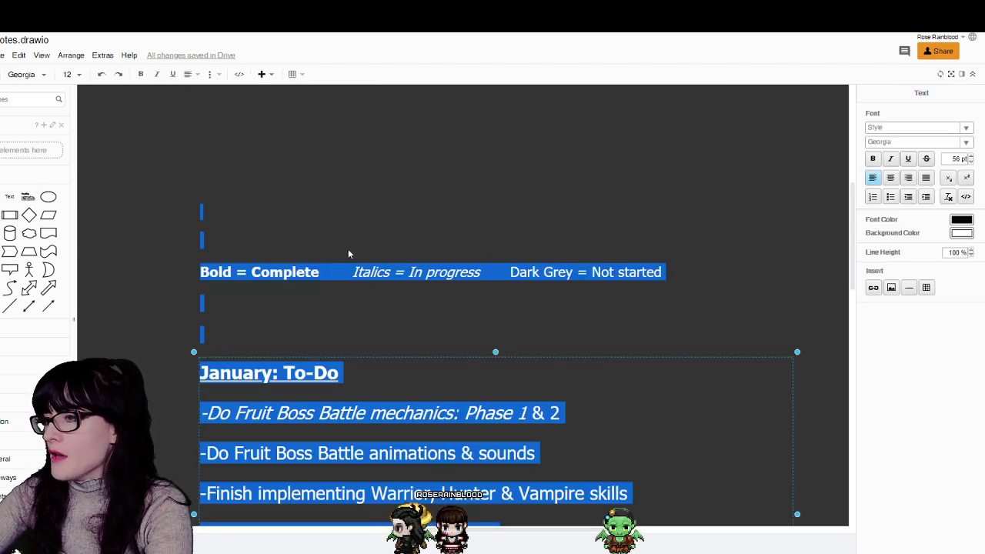
left_click(333, 360)
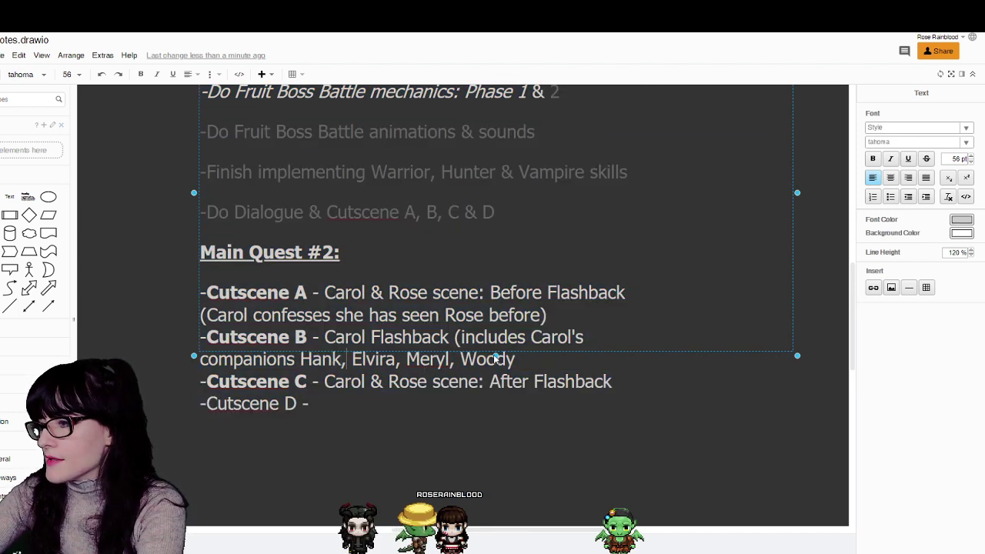
left_click(715, 235)
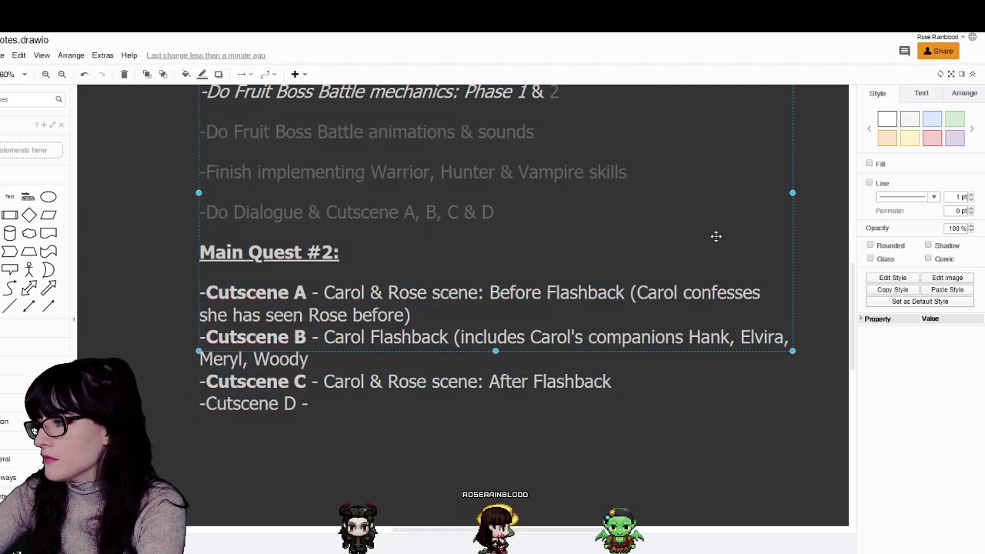
left_click_drag(496, 352, 501, 483)
scroll(504, 385, "up", 4)
scroll(504, 328, "down", 3)
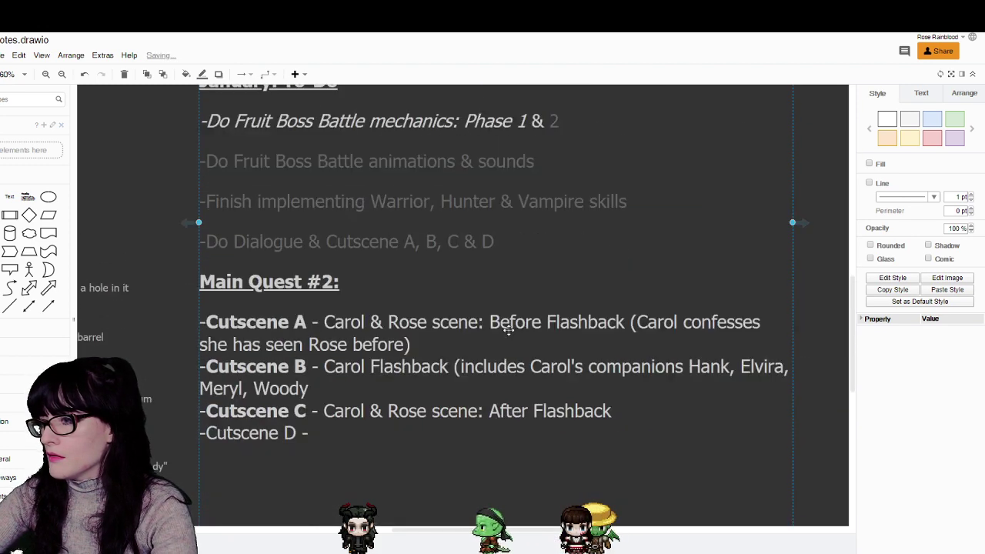
scroll(545, 198, "up", 1)
- Make the "Cutscene D" label bold in the Main Quest #2 list
double_click(577, 174)
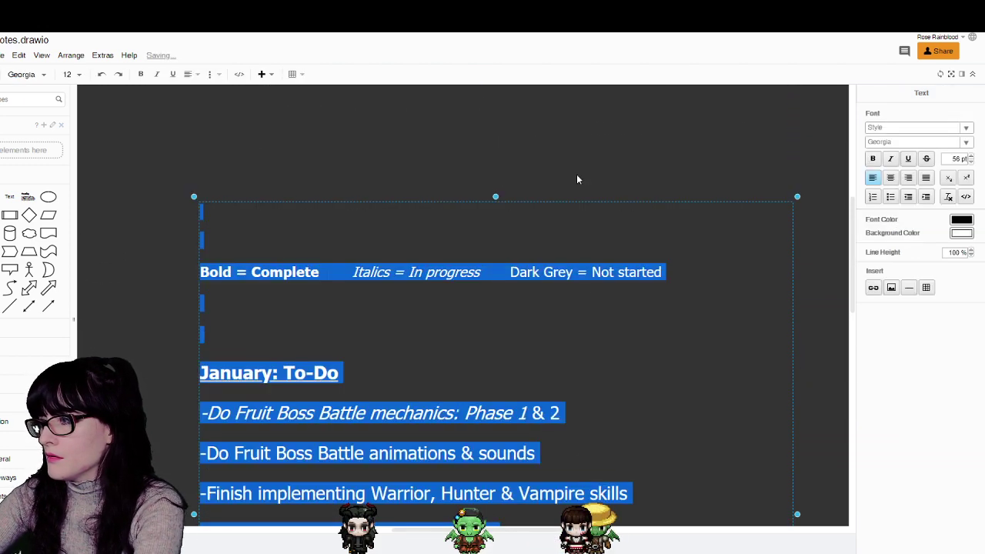
scroll(565, 298, "down", 4)
left_click(481, 346)
scroll(408, 382, "down", 1)
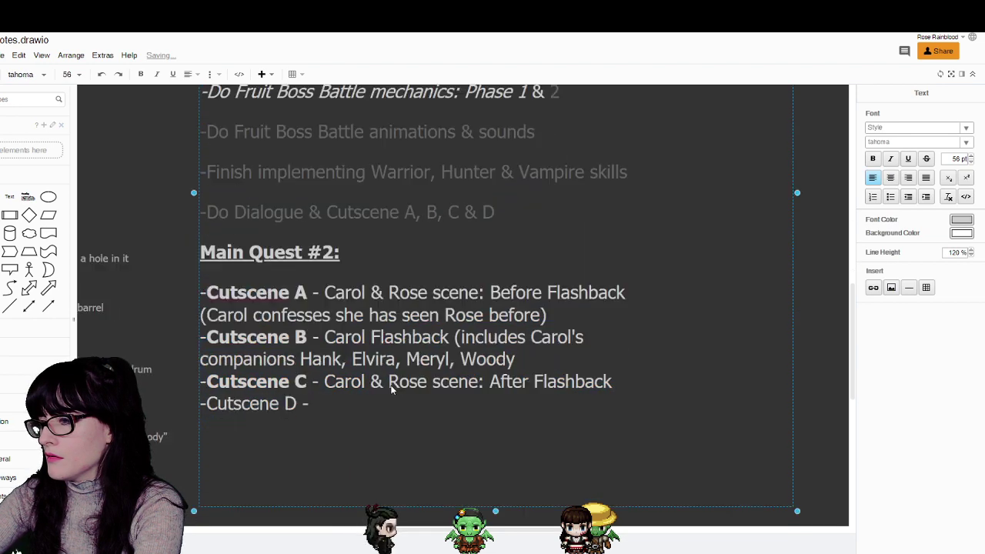
left_click_drag(302, 406, 208, 410)
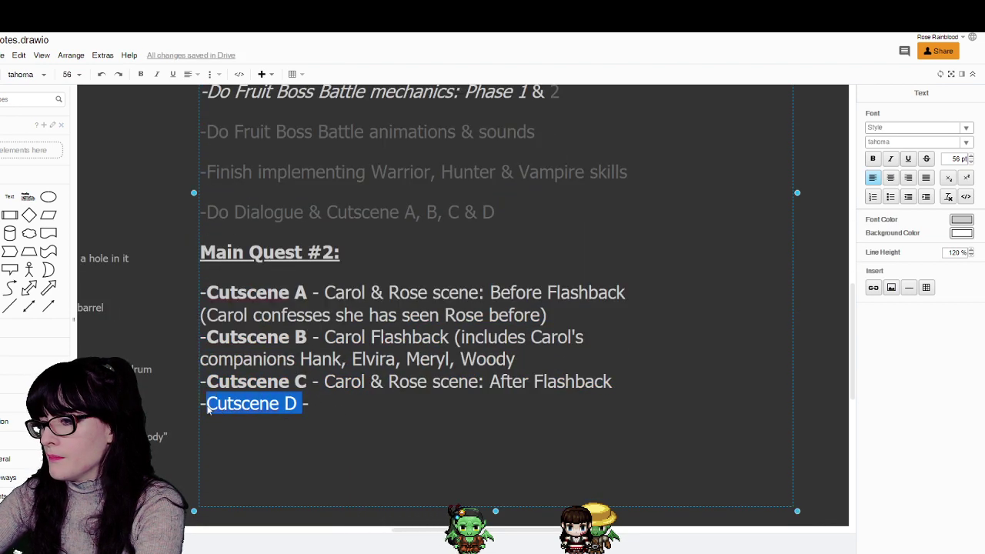
left_click(873, 160)
- Remove the leading dashes from the Cutscene A, B, C and D lines
left_click(373, 301)
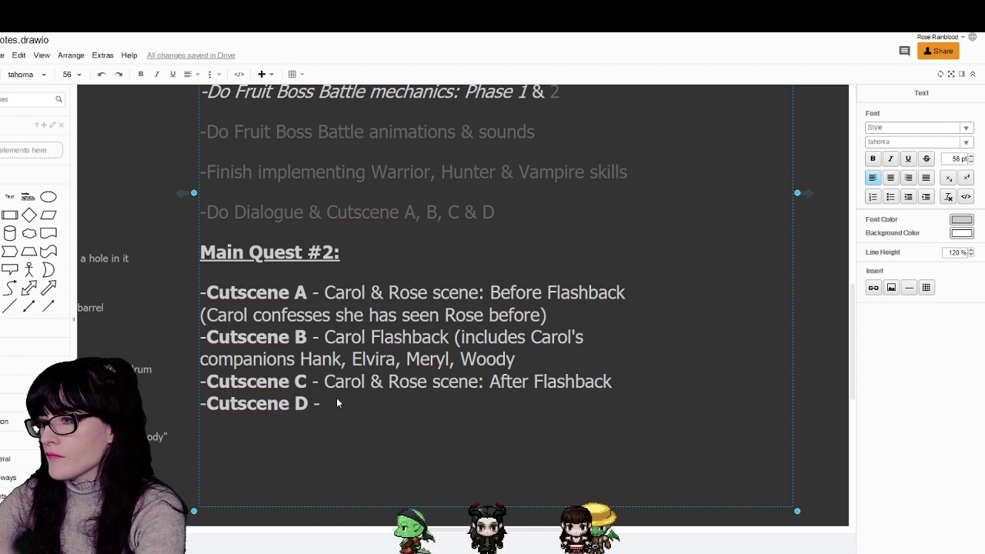
key("Home")
key("Delete")
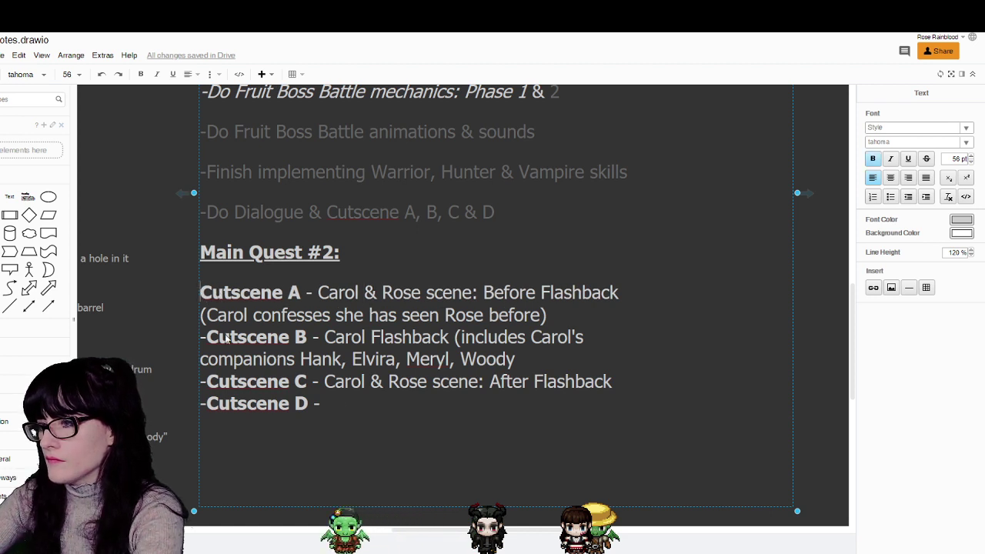
key("BackSpace")
left_click(207, 378)
key("BackSpace")
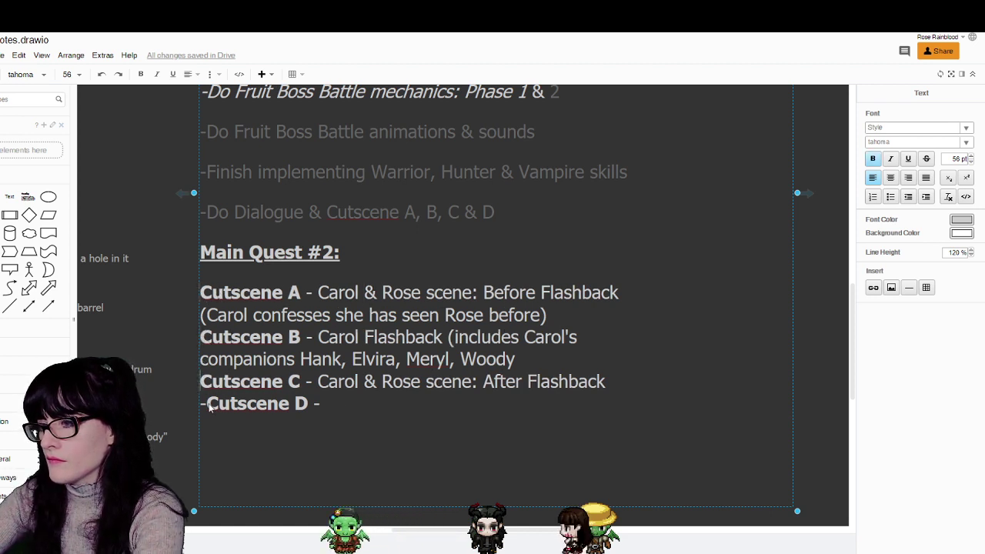
key("Down")
key("Delete")
- Insert blank space before the Cutscene B and Cutscene C entries to separate them from the lines above
left_click(205, 337)
key("Return")
key("Return")
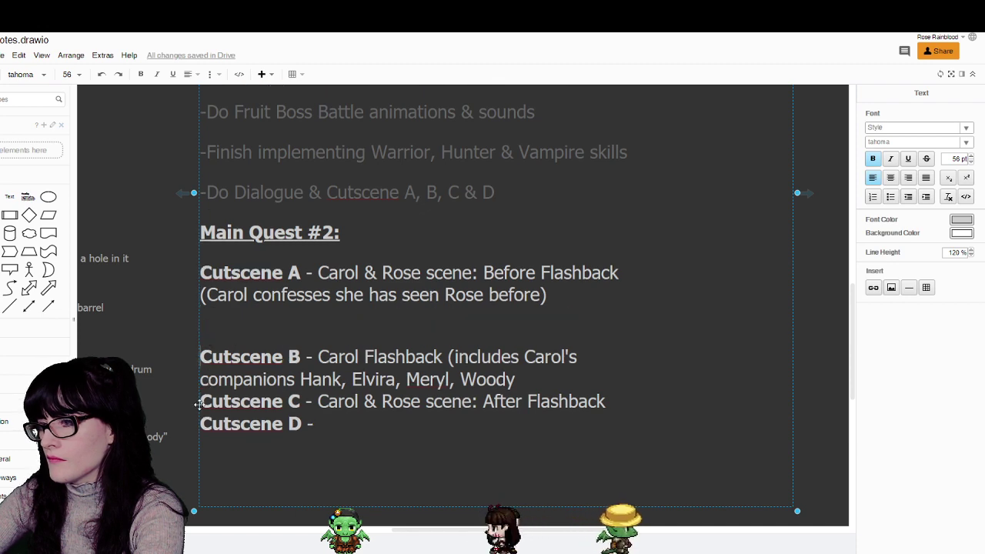
left_click(202, 403)
key("Return")
key("Return")
- Reduce the gap between the Cutscene A and Cutscene B entries to a single blank line
left_click(358, 285)
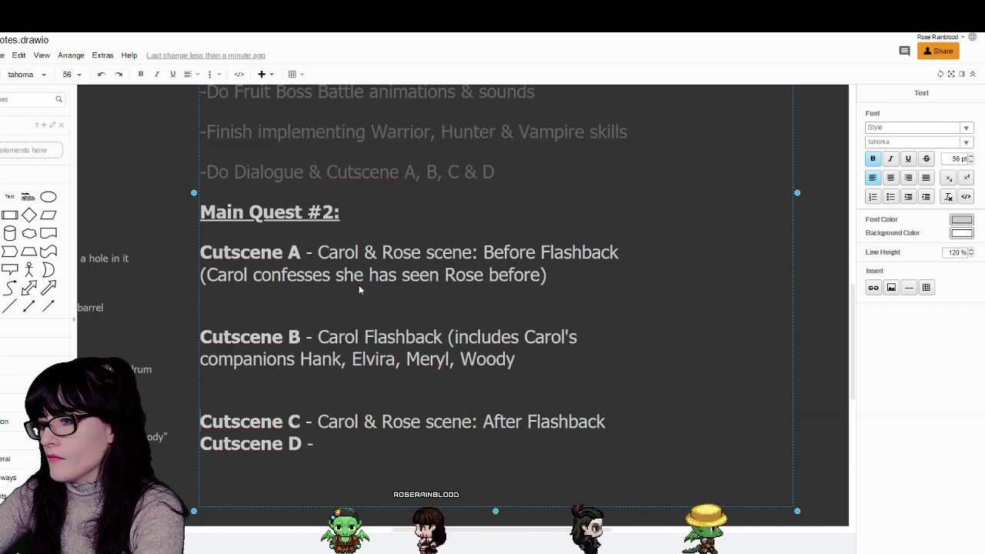
key("BackSpace")
key("Delete")
key("Delete")
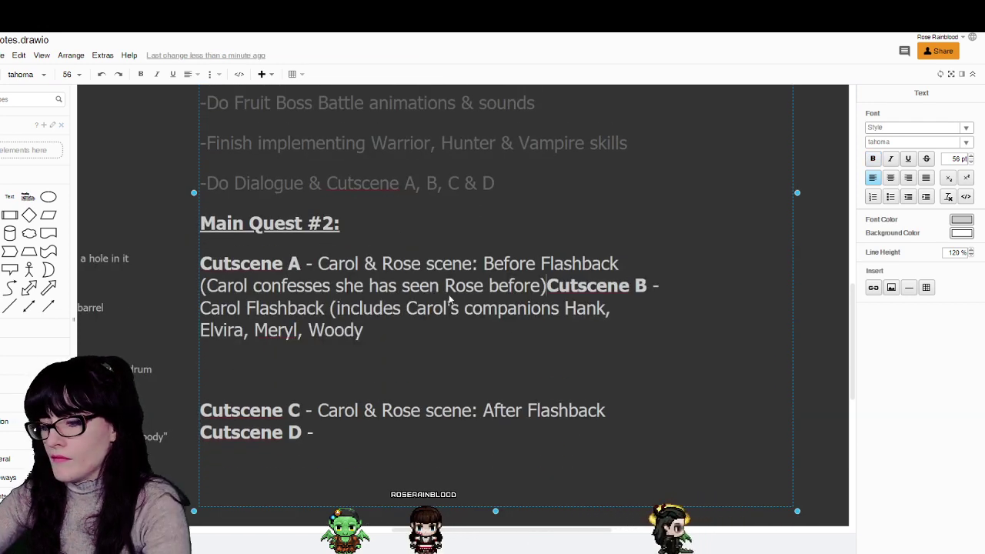
key("Return")
key("Return")
- Tighten the gap above Cutscene C and set Cutscene D apart as its own spaced paragraph
left_click(316, 369)
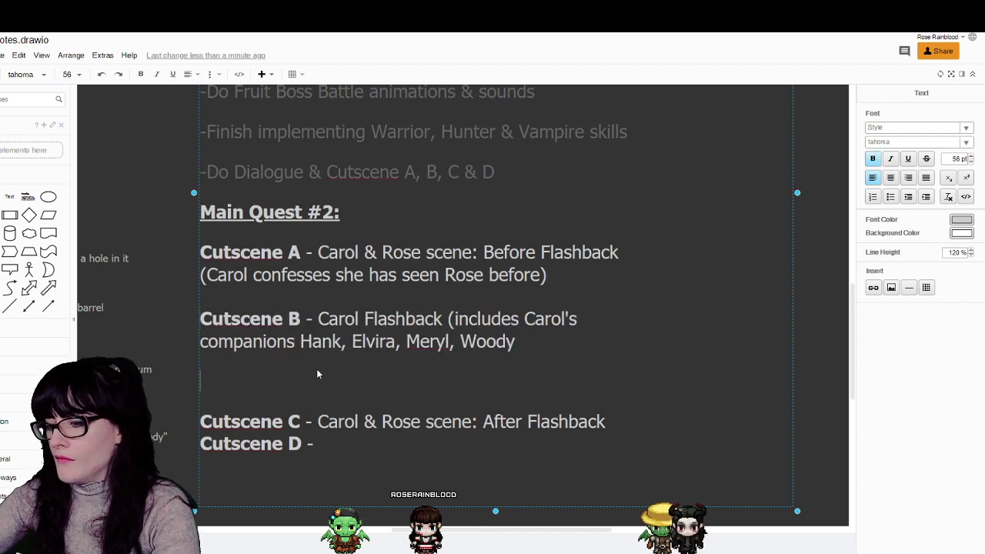
key("Delete")
scroll(389, 350, "up", 2)
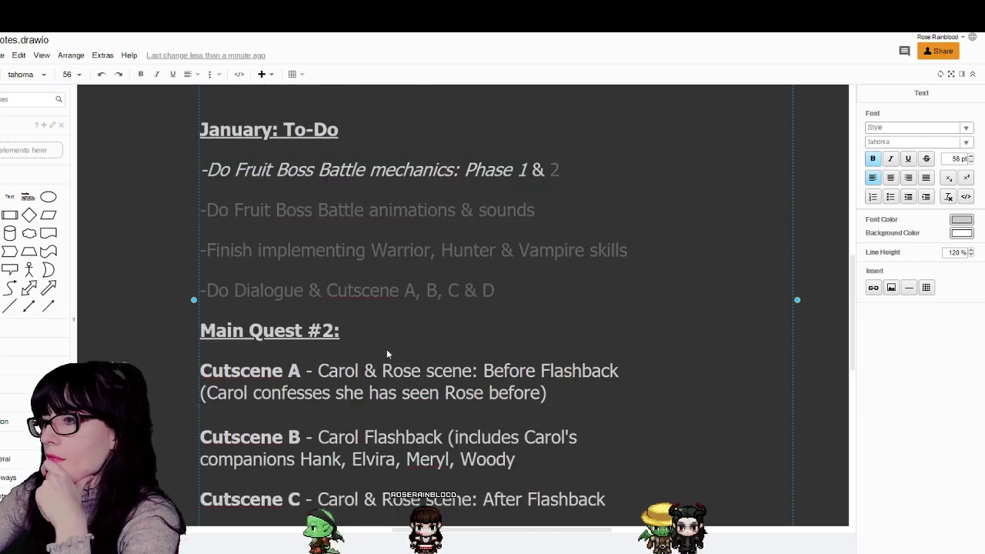
scroll(391, 352, "down", 4)
left_click(357, 326)
scroll(357, 327, "up", 1)
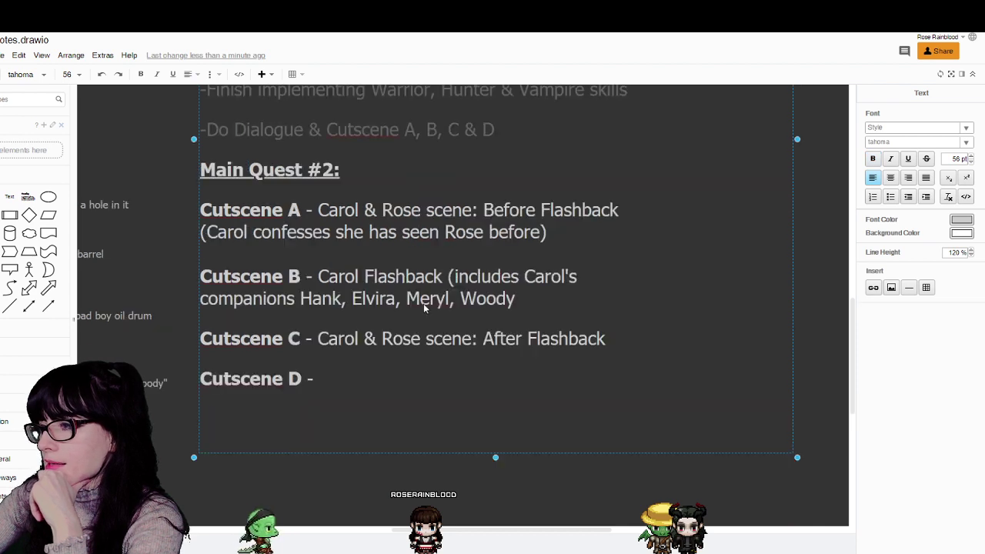
- Append "& the Cookie Jar (unnamed)" after "Woody" in the Cutscene B entry
left_click(519, 300)
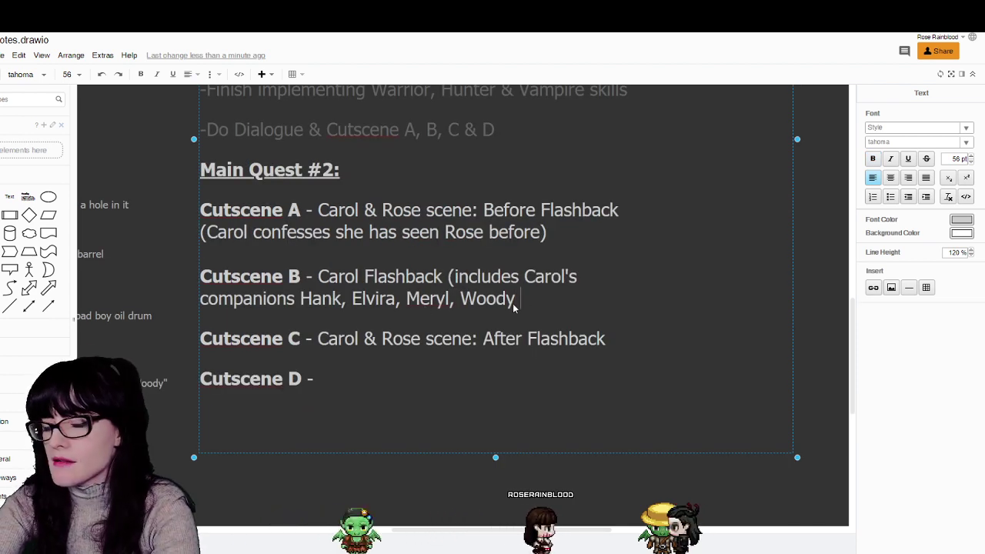
type("&")
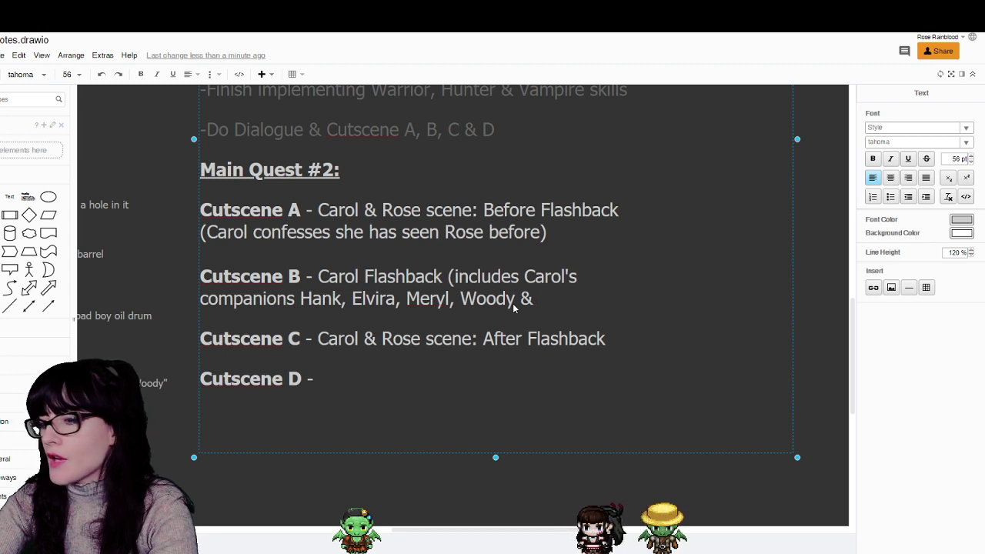
type(" the ")
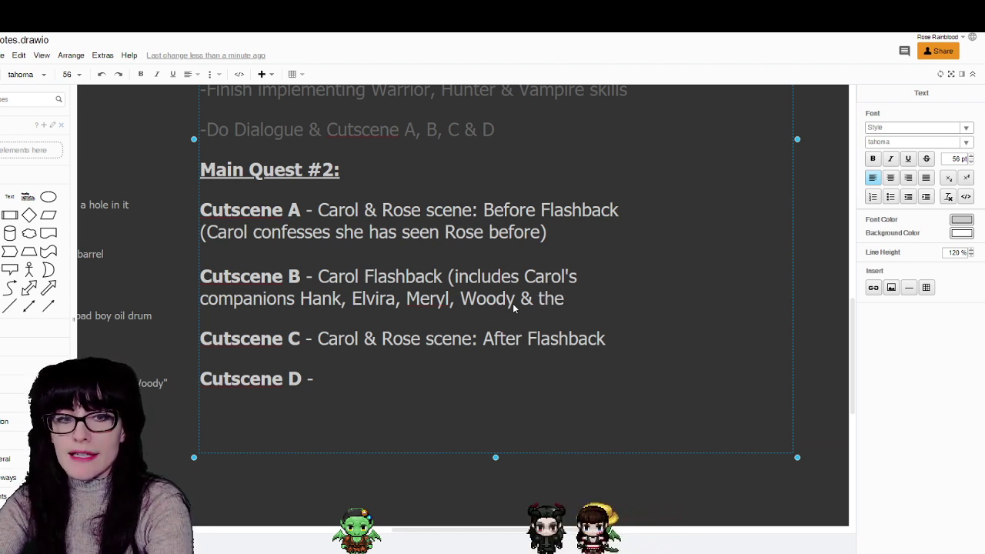
type("Co")
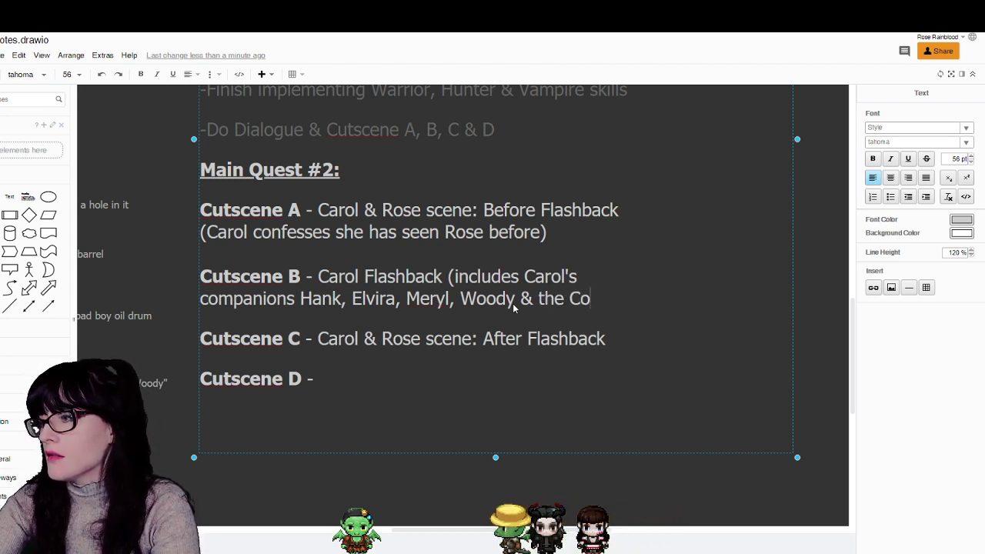
type("okie Jar (unnamed")
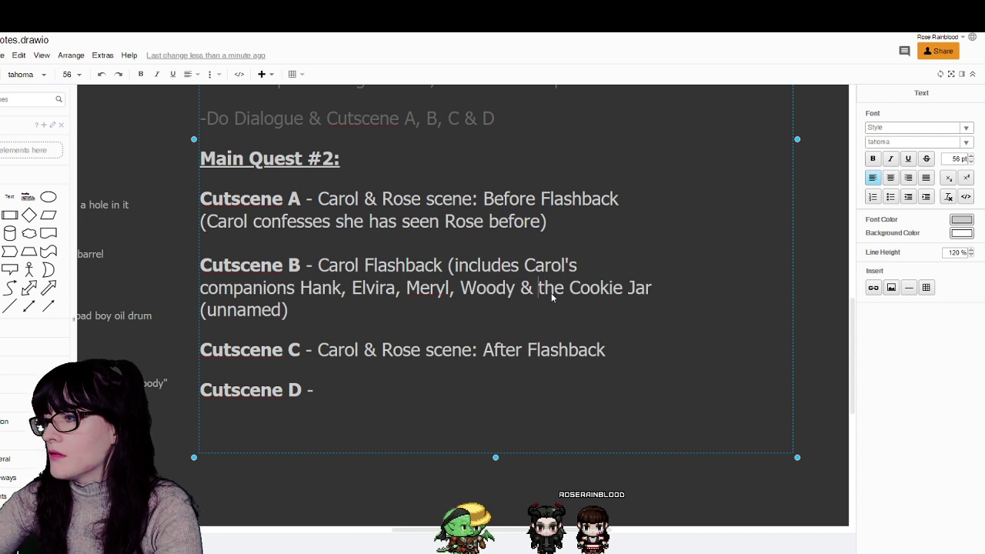
- Insert "Carol's son" before "the Cookie Jar" in the Cutscene B entry
type("Carol's spm")
key("BackSpace")
key("BackSpace")
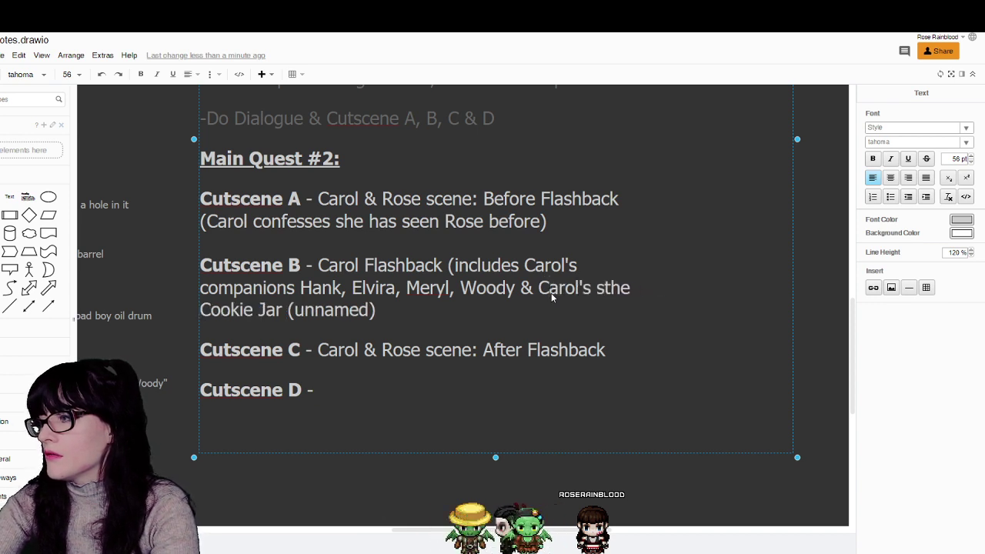
type("on ")
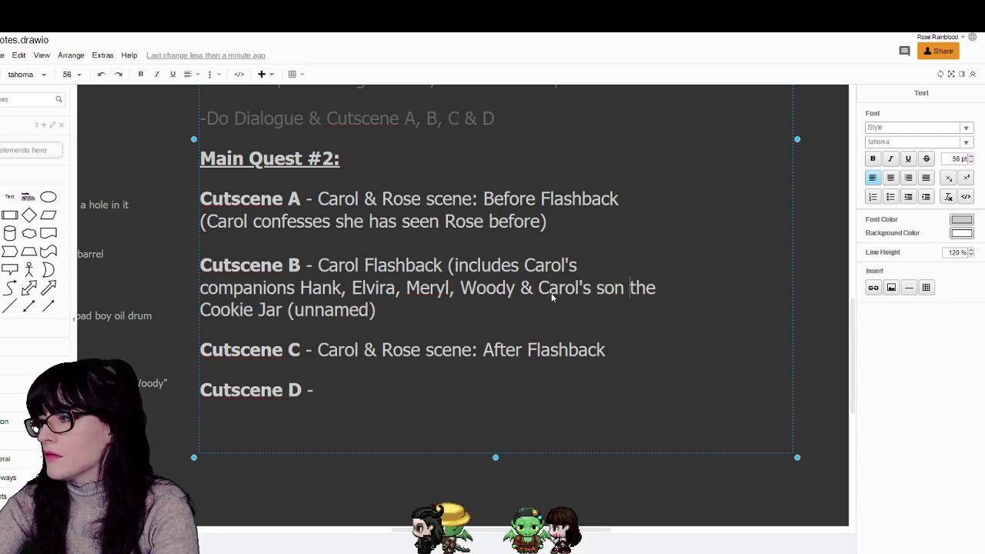
- Add a comma after "Carol's son" in the Cutscene B entry
type(";")
key("BackSpace")
key("BackSpace")
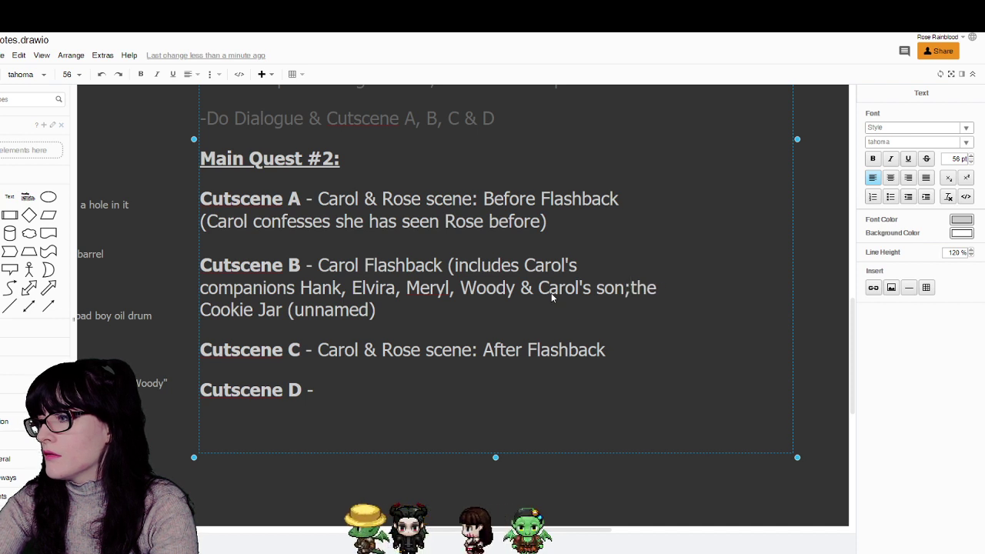
type(",")
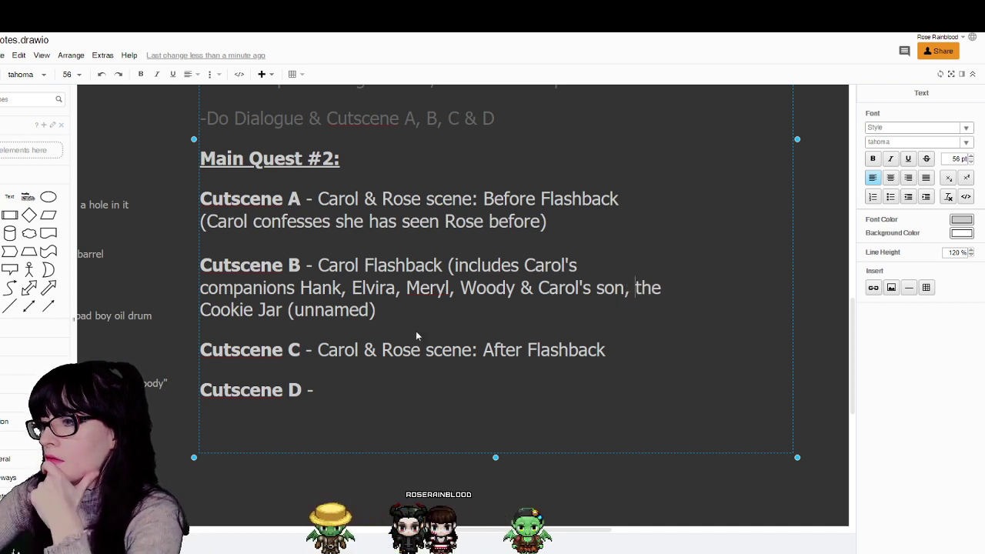
left_click(336, 485)
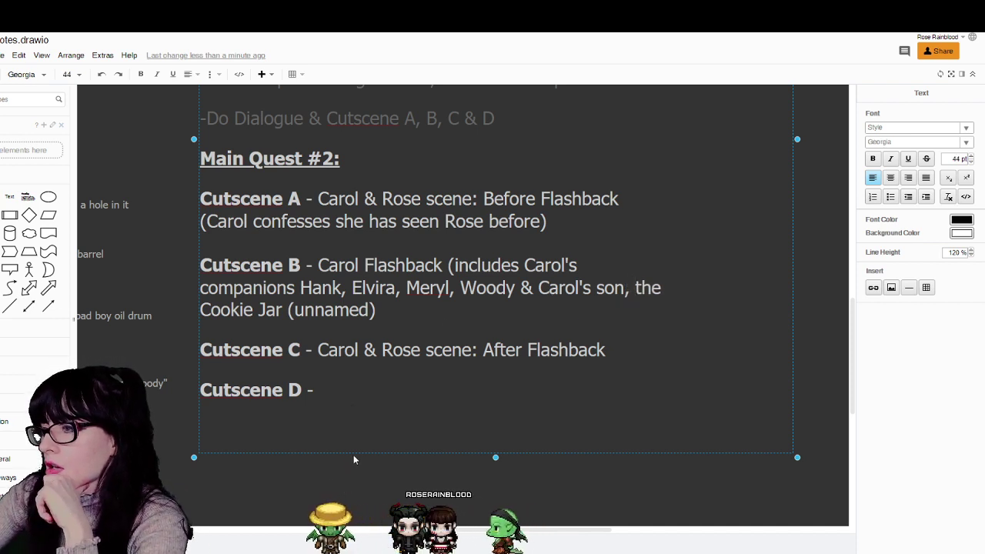
- Add a closing parenthesis to the Cutscene B entry and change the brackets around "unnamed" to square brackets
left_click(428, 310)
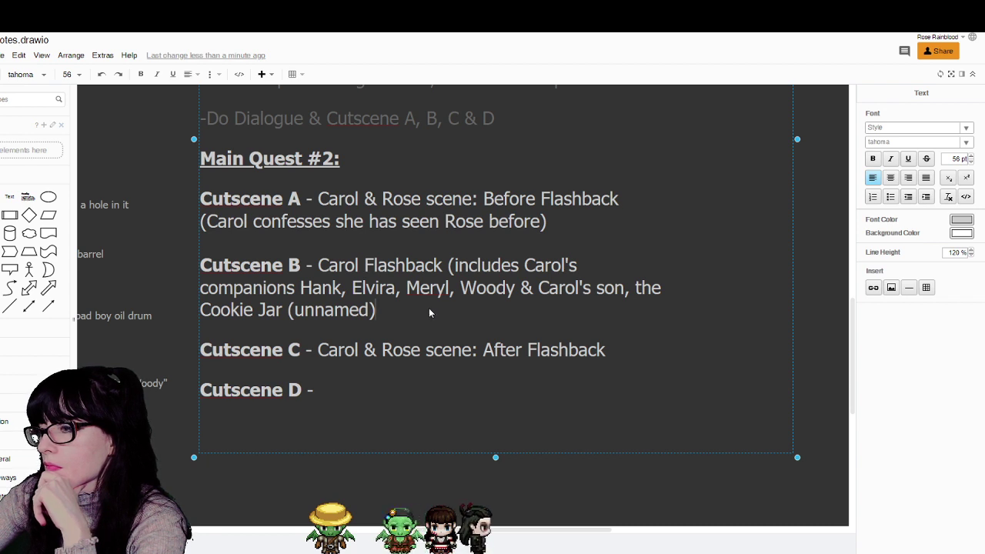
type(")")
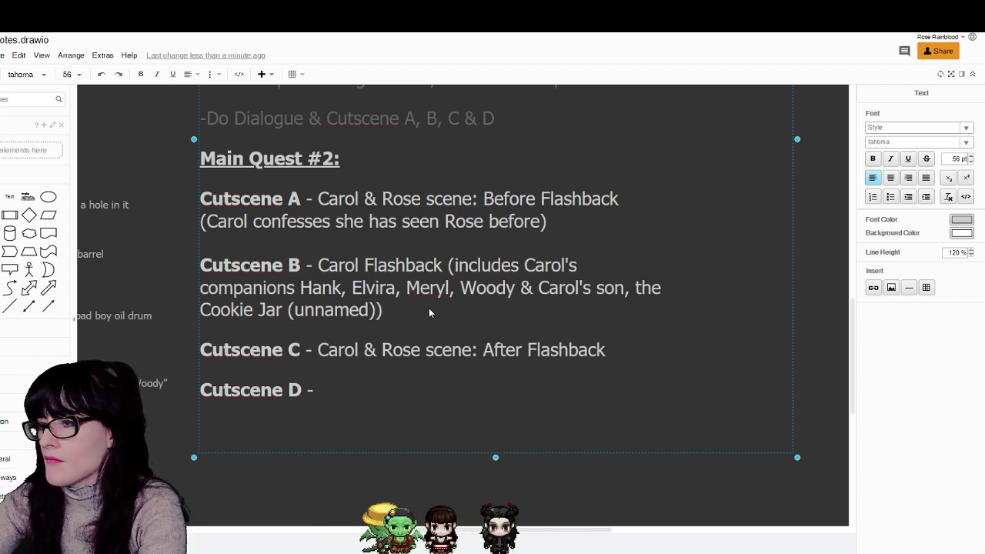
key("Left")
key("Left")
key("Left")
key("Left")
key("Left")
key("Left")
key("Left")
key("Left")
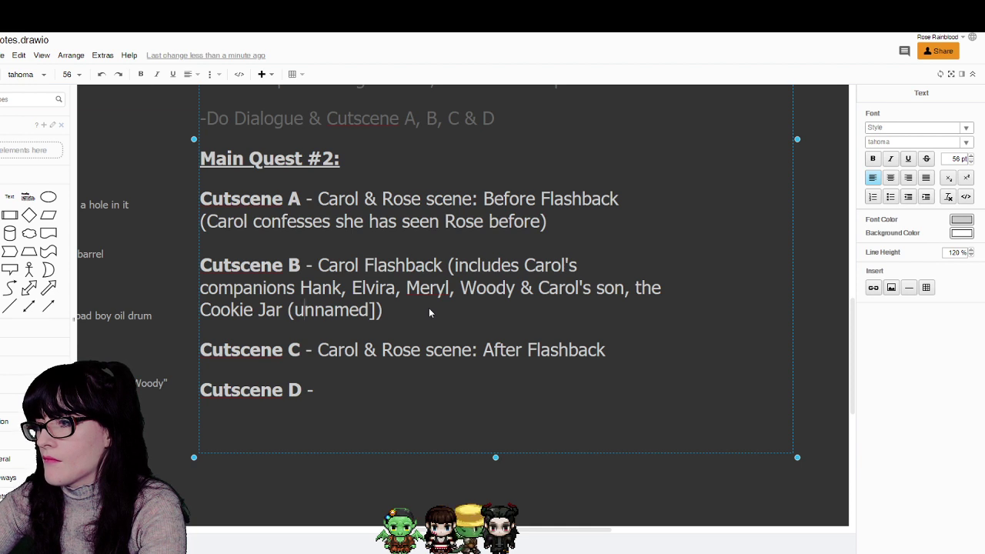
key("Delete")
type("[")
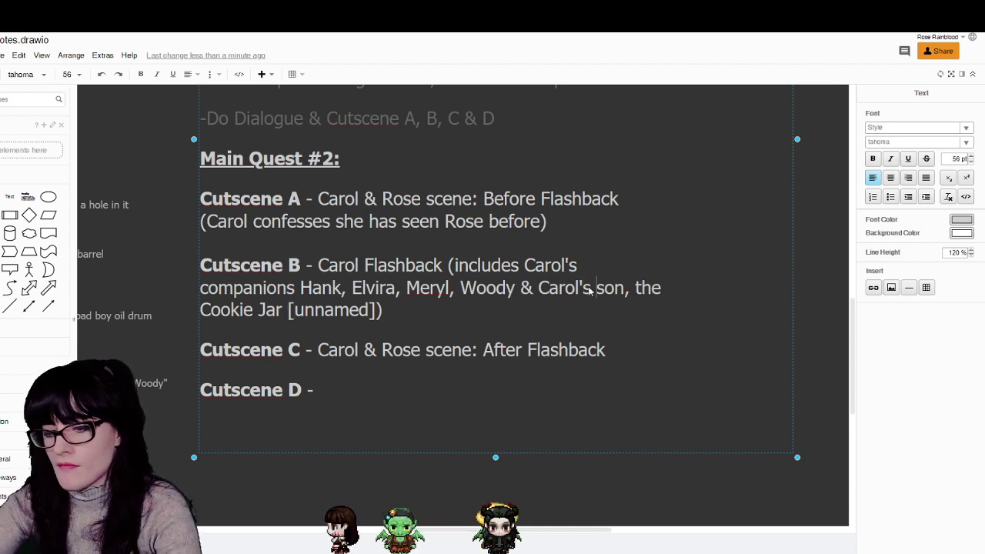
- Insert "unnamed" before "son" in the Cutscene B entry and delete "[unnamed]" after "Cookie Jar"
type("unnamed son, the Cookie Jar [unnamed])")
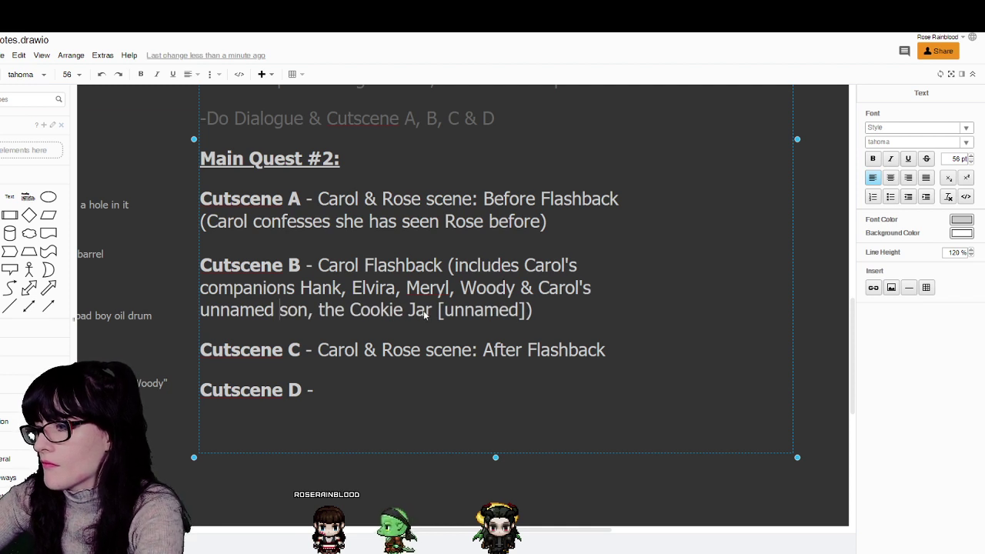
left_click_drag(437, 311, 528, 314)
key("BackSpace")
key("BackSpace")
left_click(428, 479)
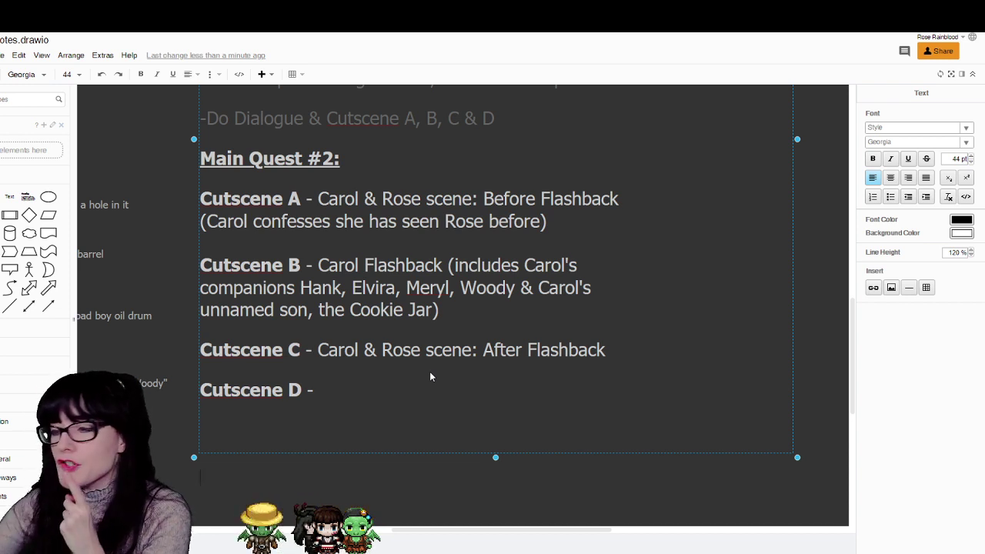
- Look over the barrel companion notes and the January to-do list together in a zoomed-out view
left_click_drag(549, 534, 439, 328)
left_click(416, 266)
scroll(466, 274, "up", 6)
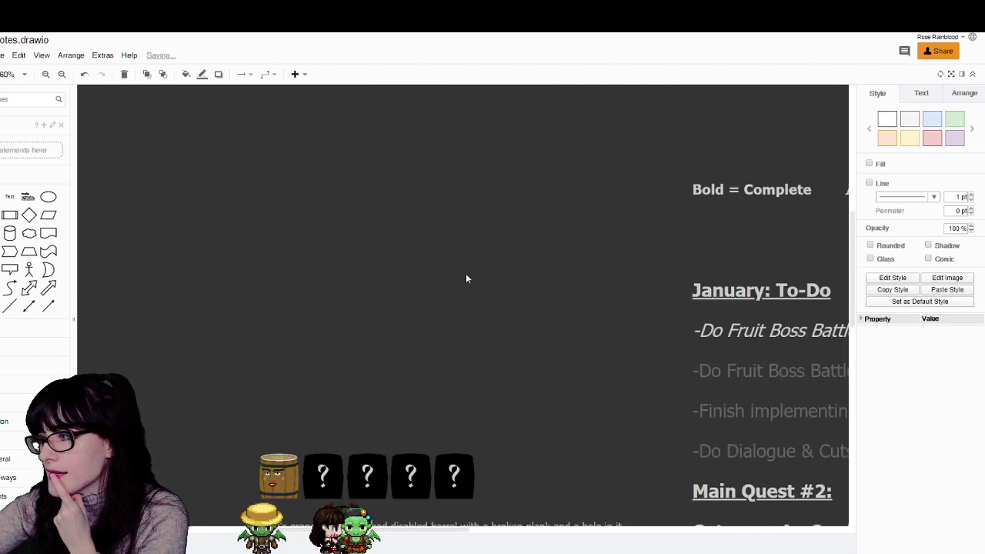
left_click(62, 74)
left_click(62, 74)
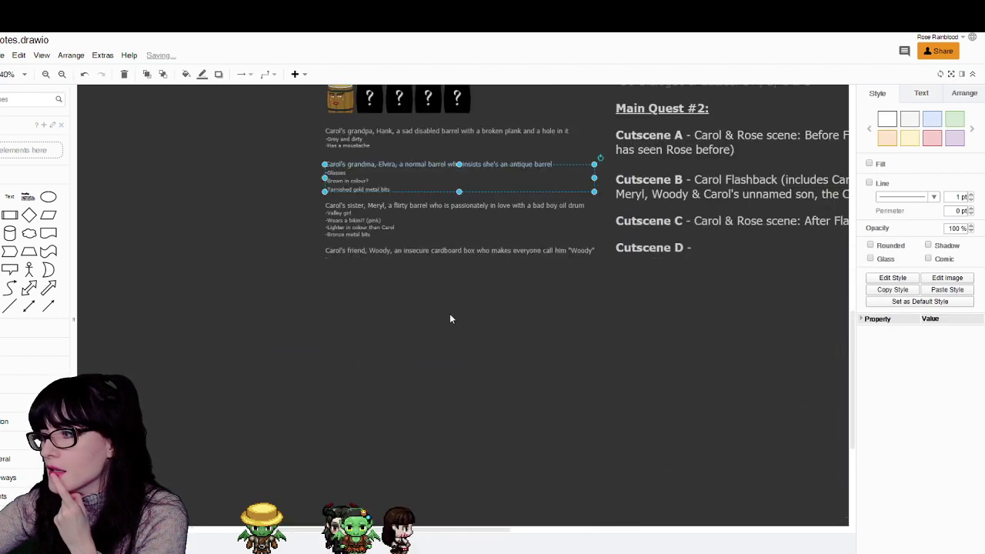
mouse_move(459, 199)
left_mouse_down()
mouse_move(464, 230)
mouse_move(461, 190)
left_mouse_up()
scroll(525, 313, "up", 5)
scroll(462, 308, "right", 5)
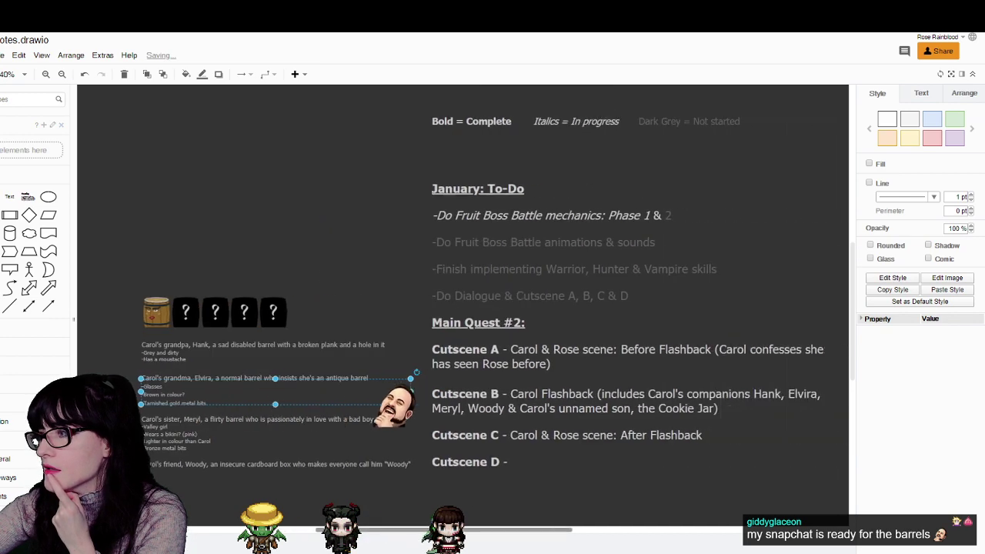
left_click(403, 352)
scroll(402, 352, "up", 8)
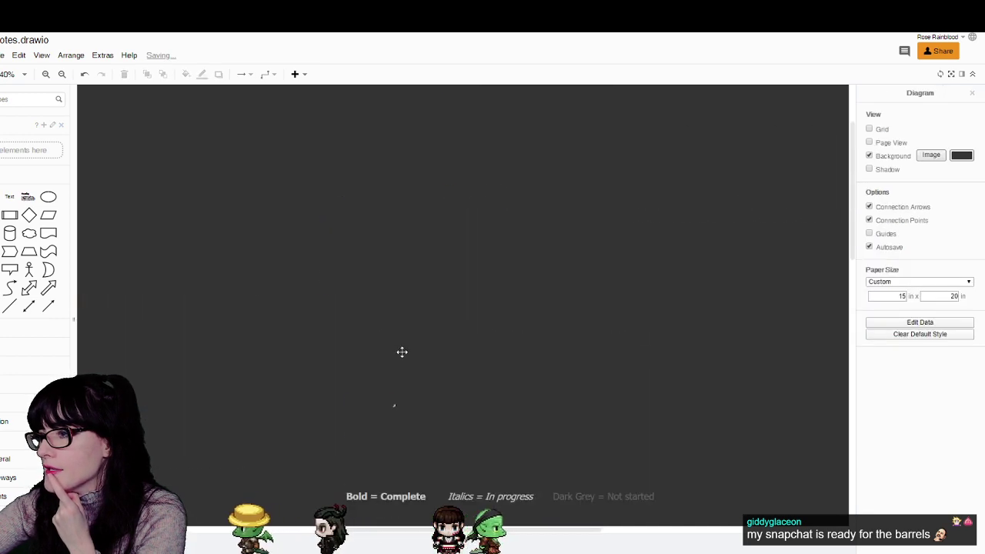
left_click(62, 74)
left_click(62, 74)
left_click(62, 74)
left_click(62, 74)
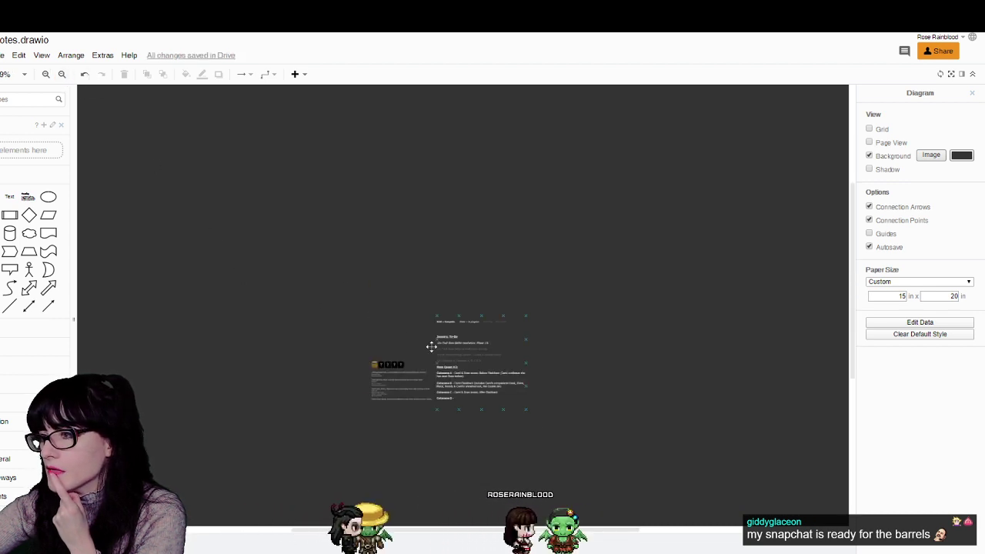
- Shift the companion description text block slightly left and up beneath the character portraits
left_click(45, 73)
left_click(45, 74)
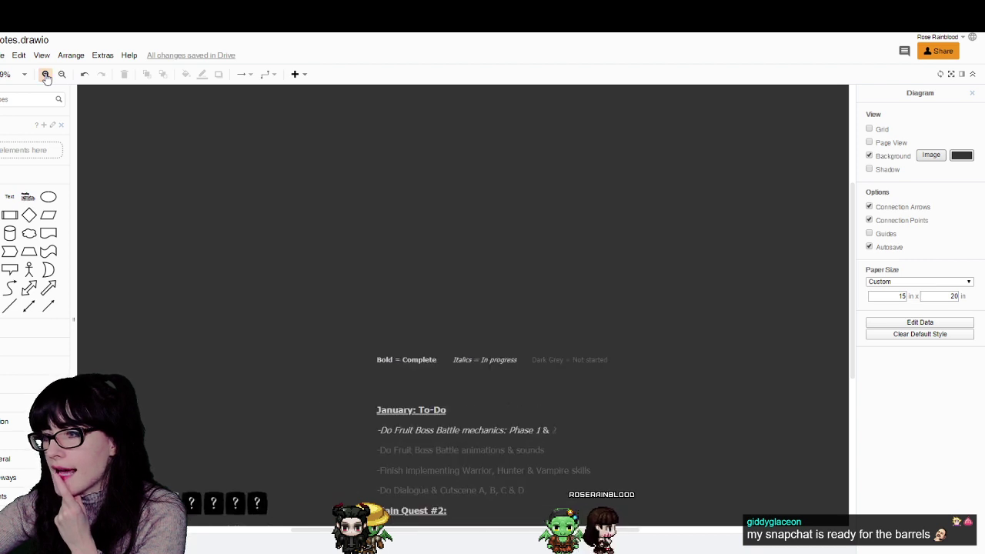
scroll(273, 372, "down", 3)
scroll(473, 536, "left", 3)
left_click(269, 293)
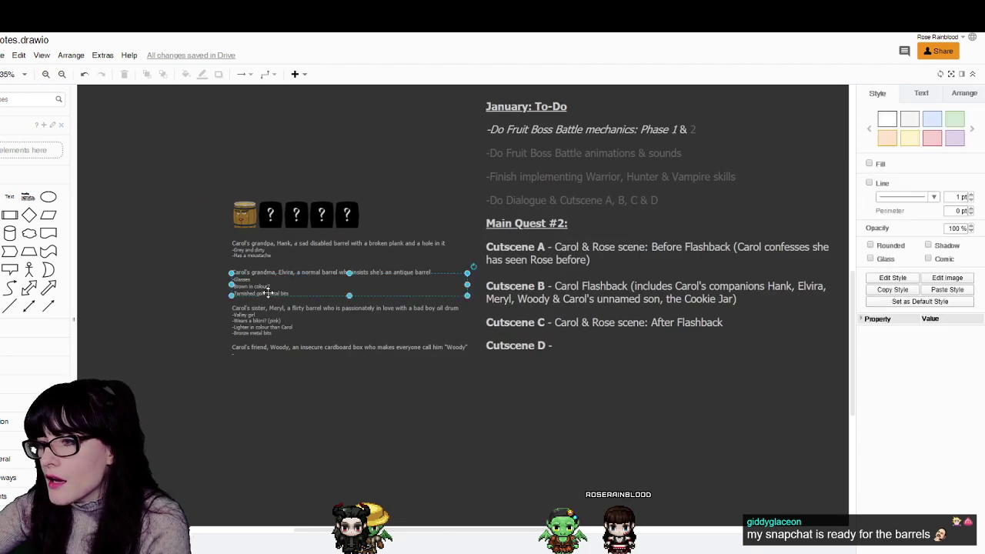
left_click_drag(270, 293, 288, 279)
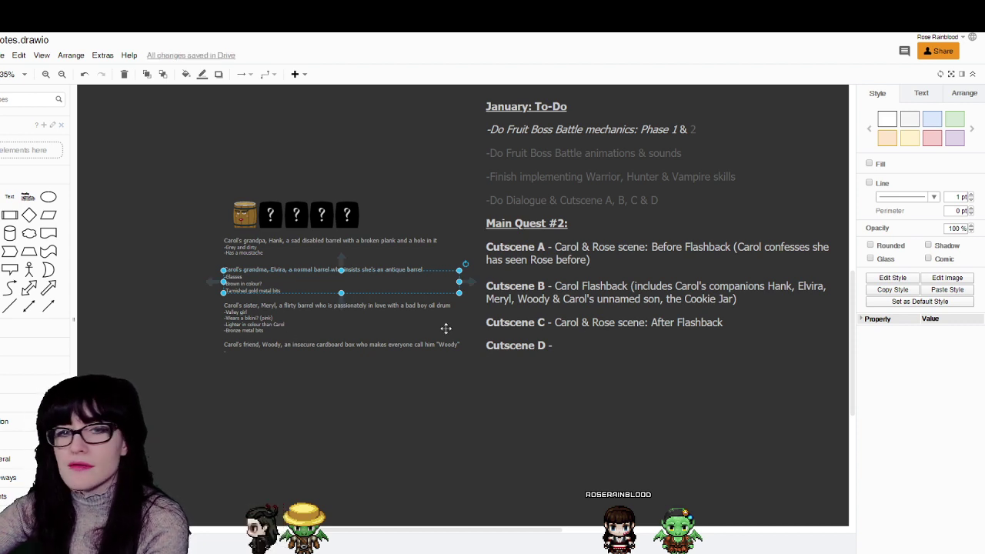
left_click(545, 289)
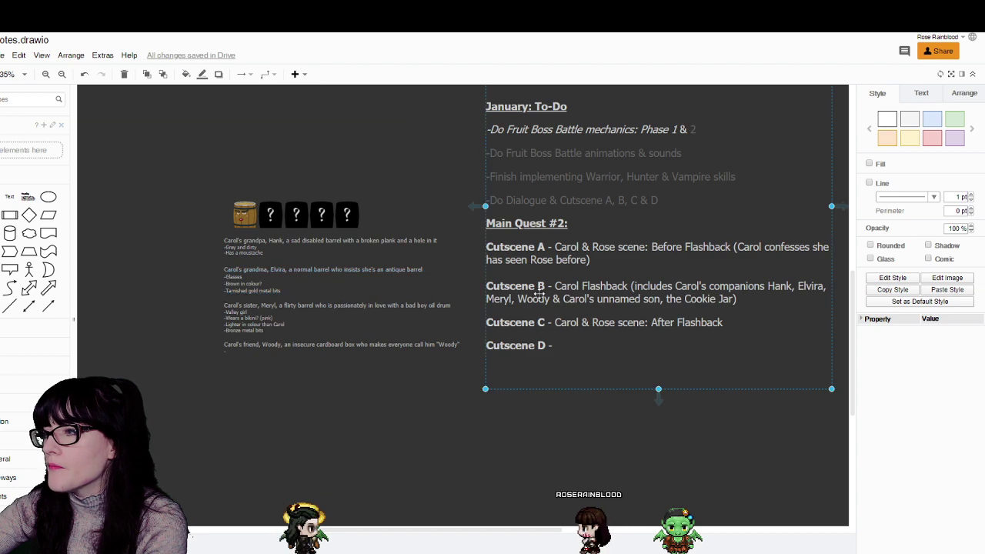
double_click(612, 336)
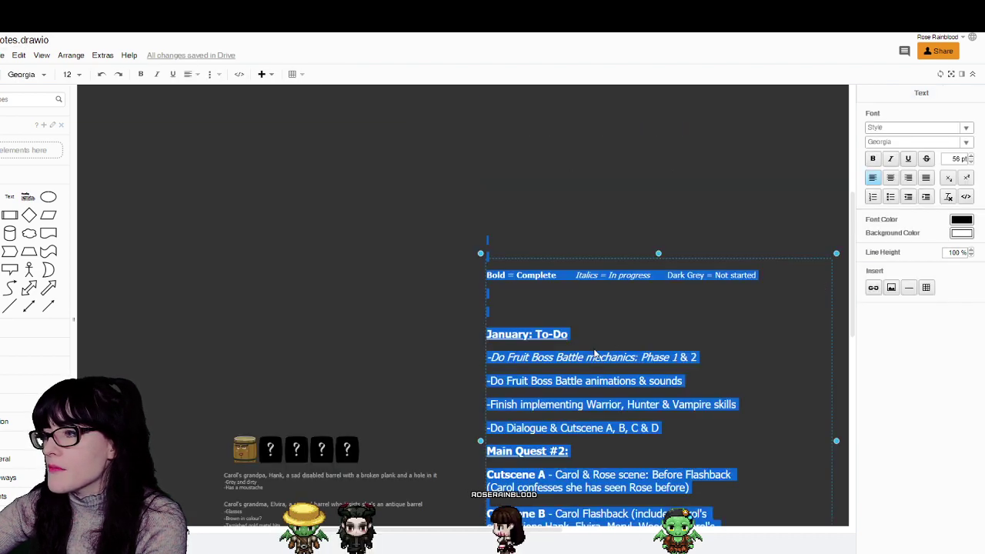
scroll(473, 301, "down", 3)
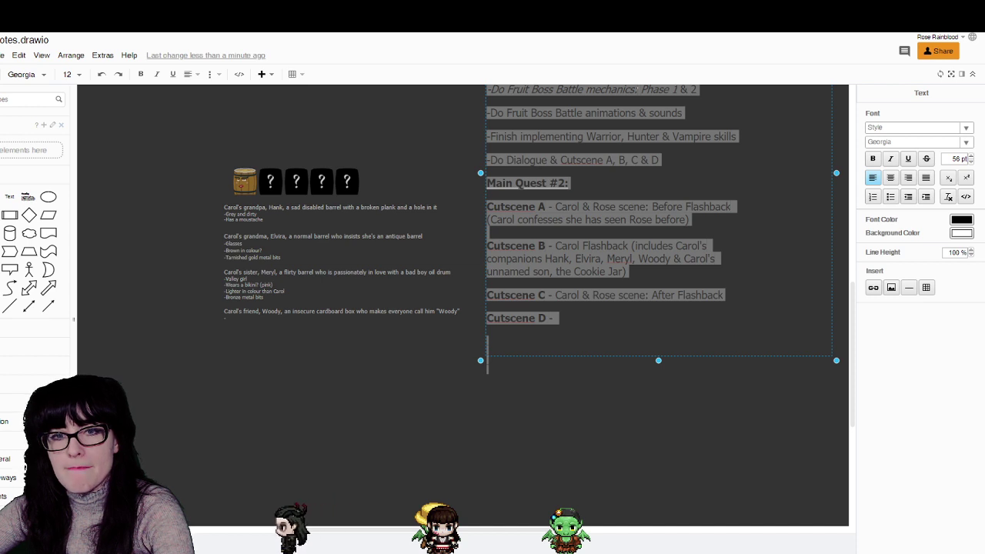
key("alt+Tab")
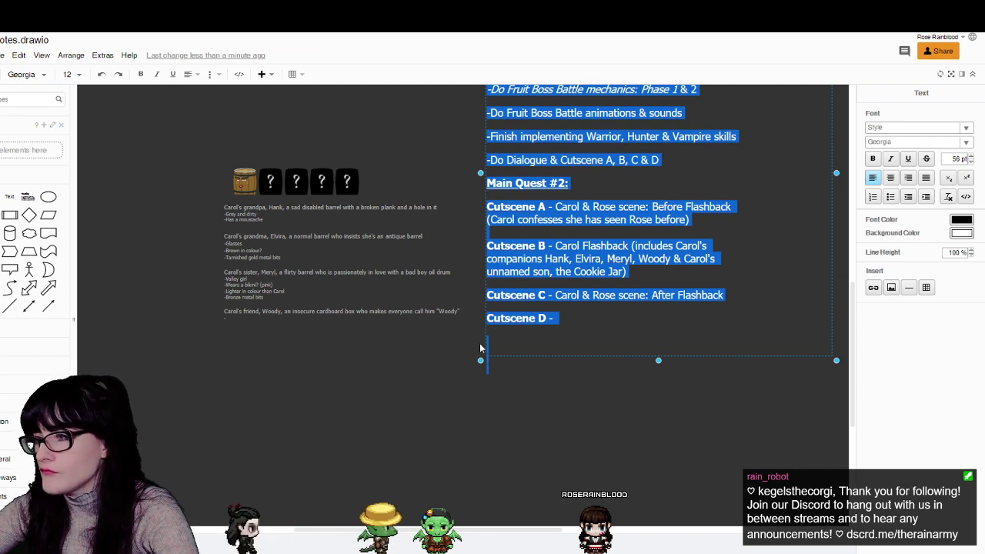
- Add a "Names for son:" list with -Errol, -Snickerdoodle and -Gingersnap below Woody's description in the companion notes
left_click(331, 247)
double_click(309, 314)
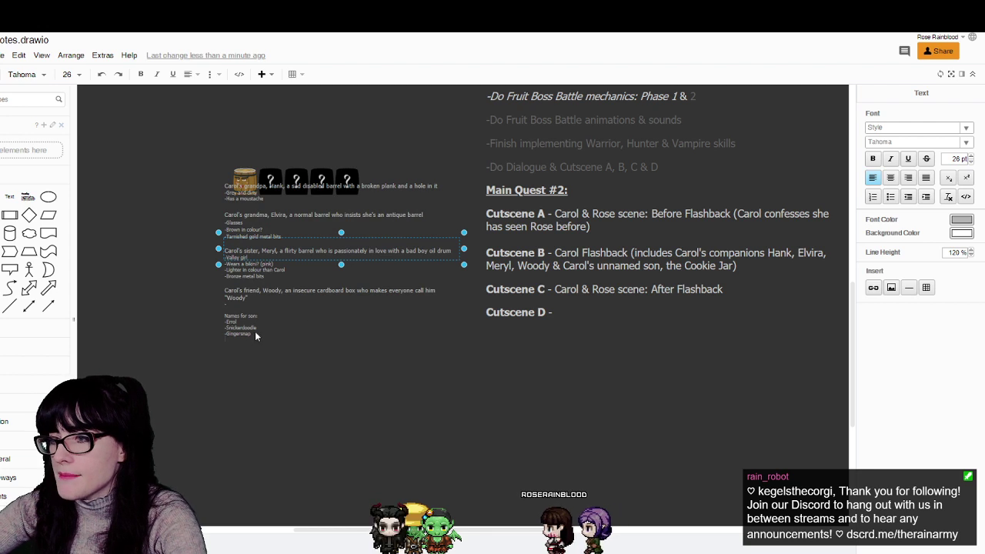
- Try font sizes of 24 and 48 pt on the "Names for son:" heading and its entries
left_click_drag(255, 334, 226, 317)
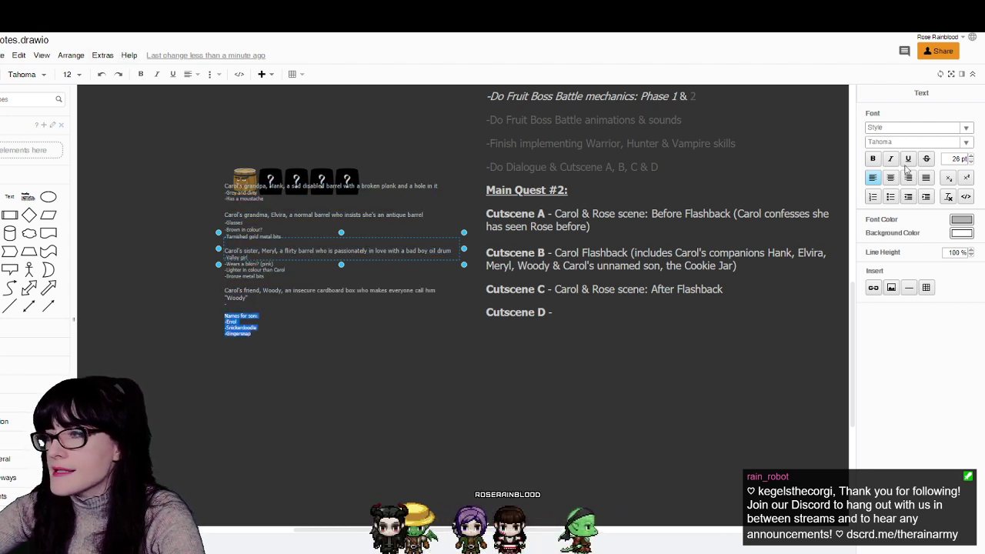
left_click(71, 74)
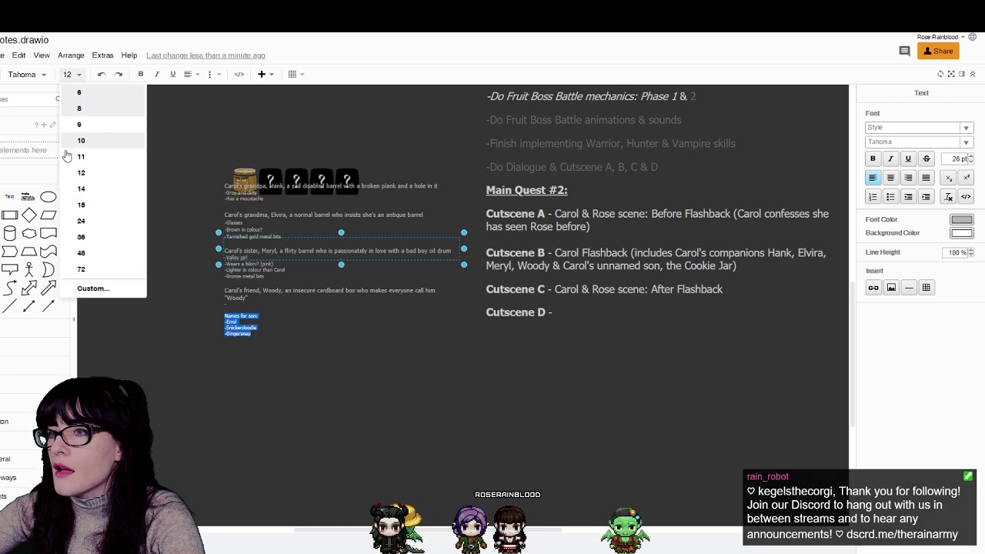
left_click(95, 223)
left_click(70, 74)
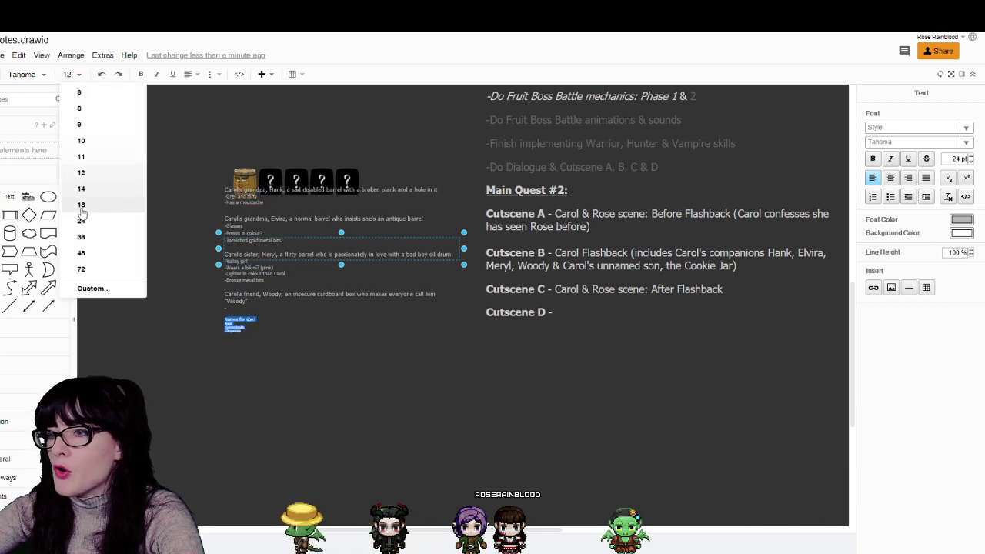
left_click(93, 258)
left_click(81, 74)
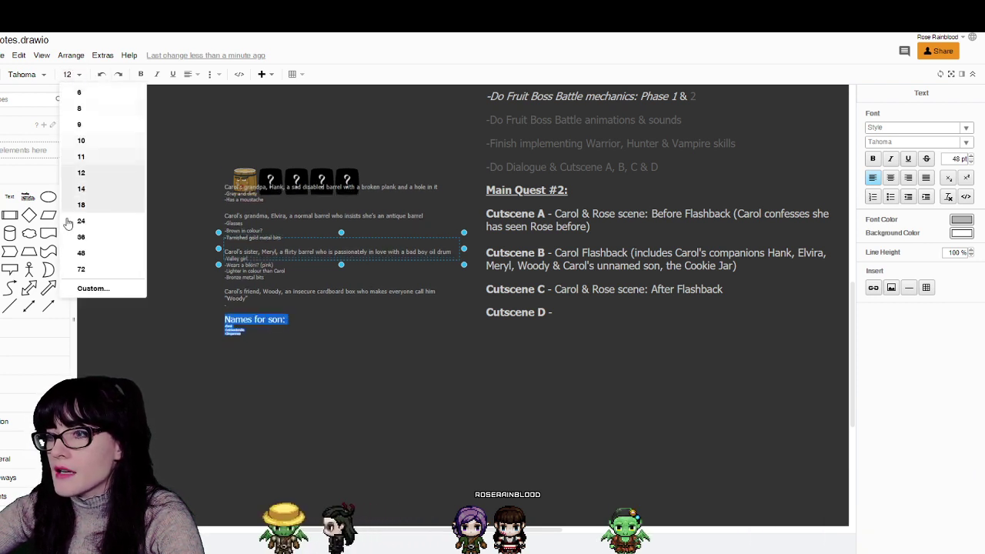
left_click(88, 258)
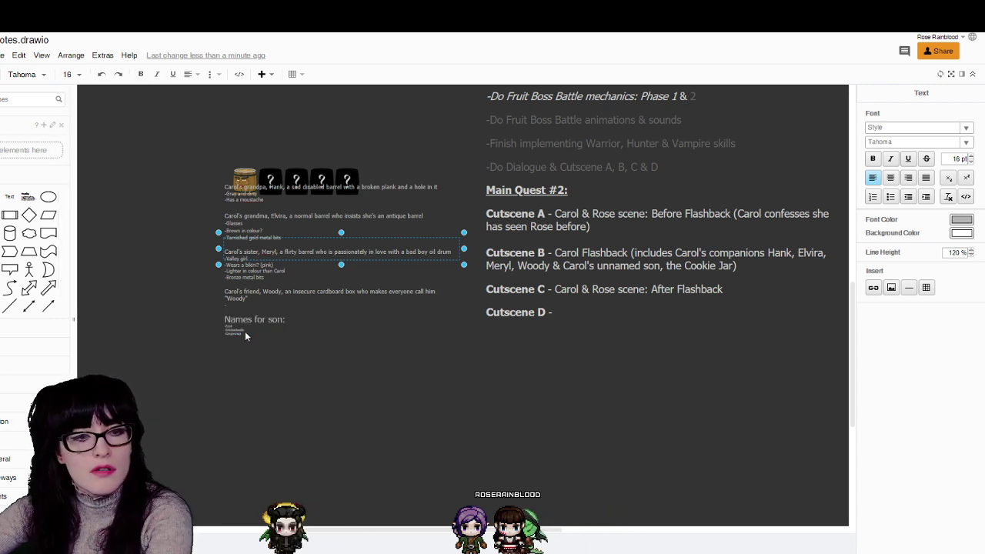
- Add a "Hold" line below -Gingersnap in the son's names list and finish editing the text block
key("Escape")
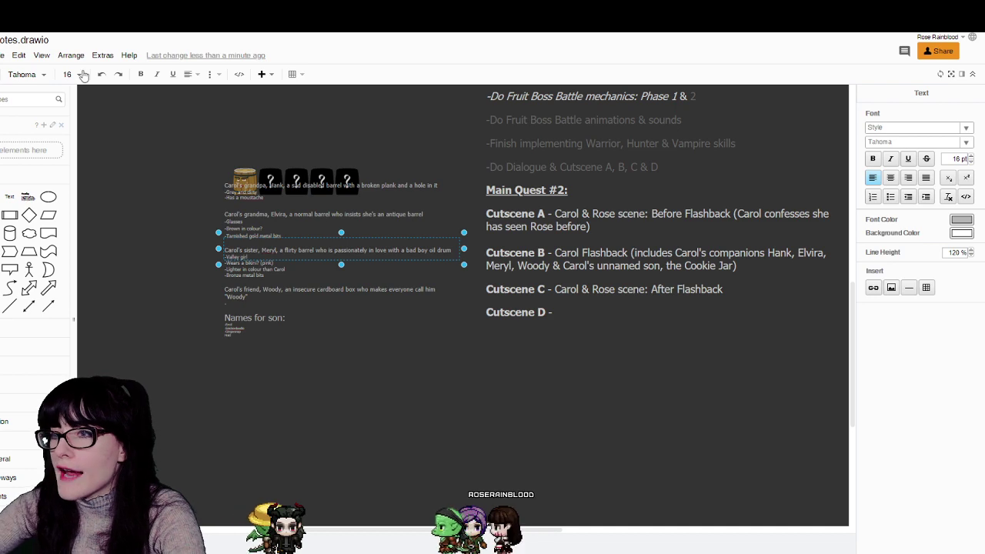
left_click(163, 165)
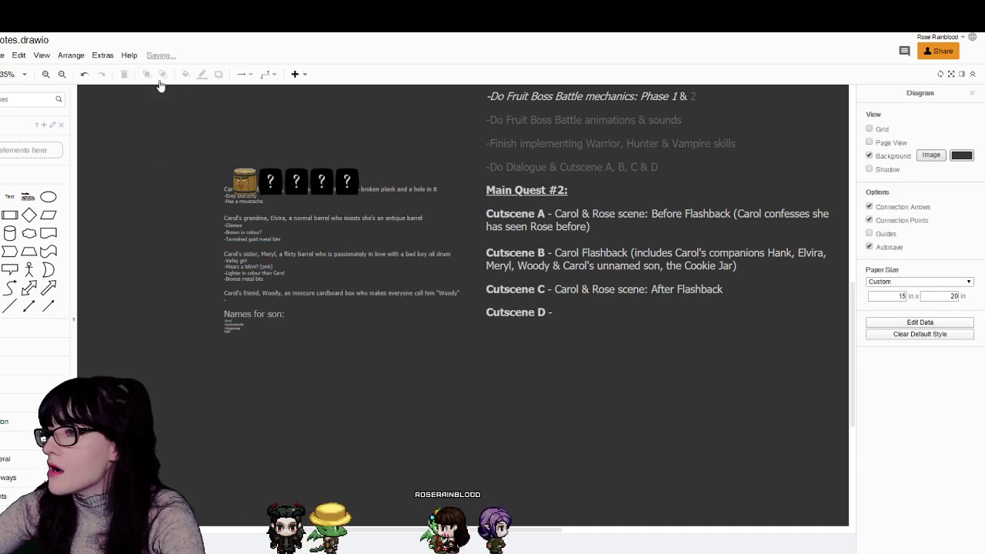
- Give the "Names for son:" heading and all its entries one matching font size, smaller than 48 pt
left_click(45, 74)
left_click(46, 74)
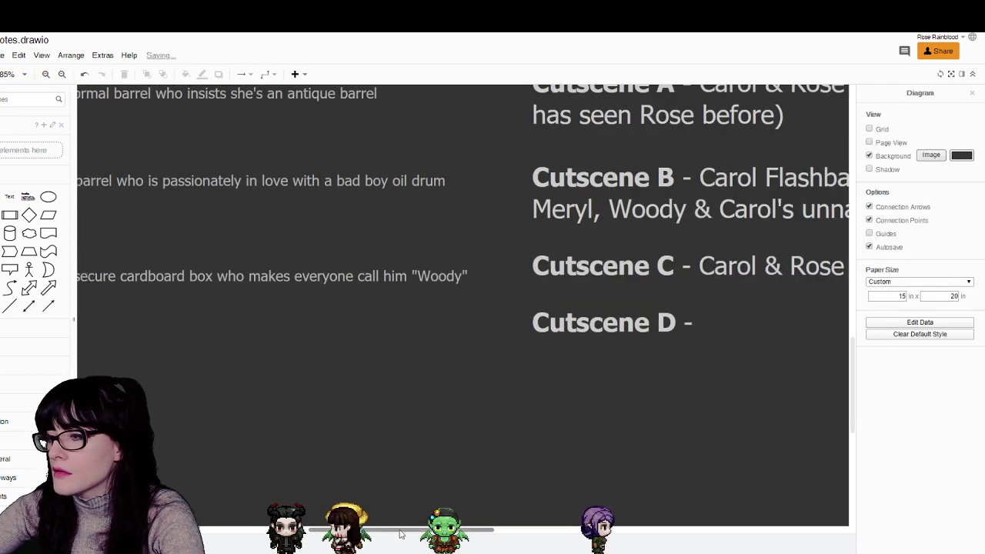
double_click(224, 372)
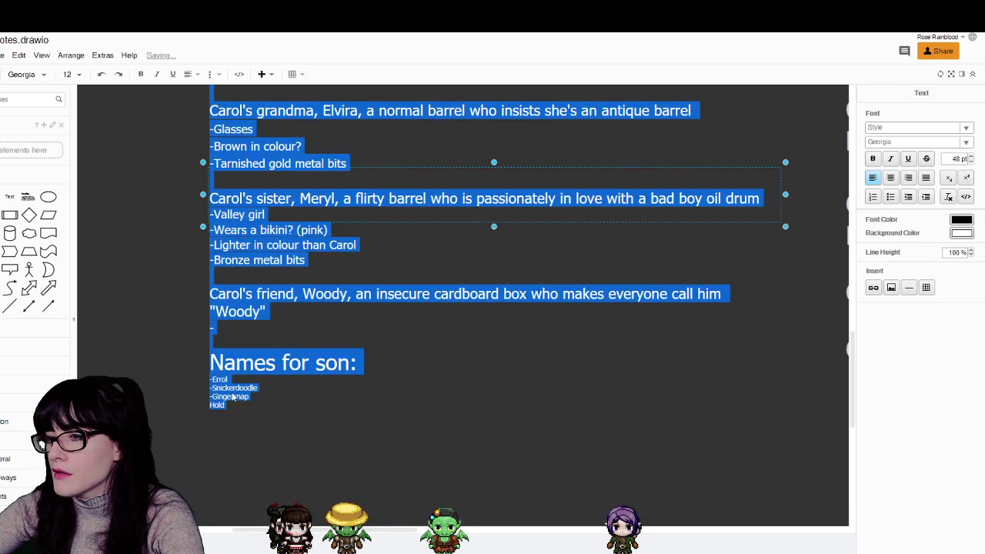
left_click(226, 405)
key("ctrl+a")
left_click_drag(226, 406, 213, 369)
key("Return")
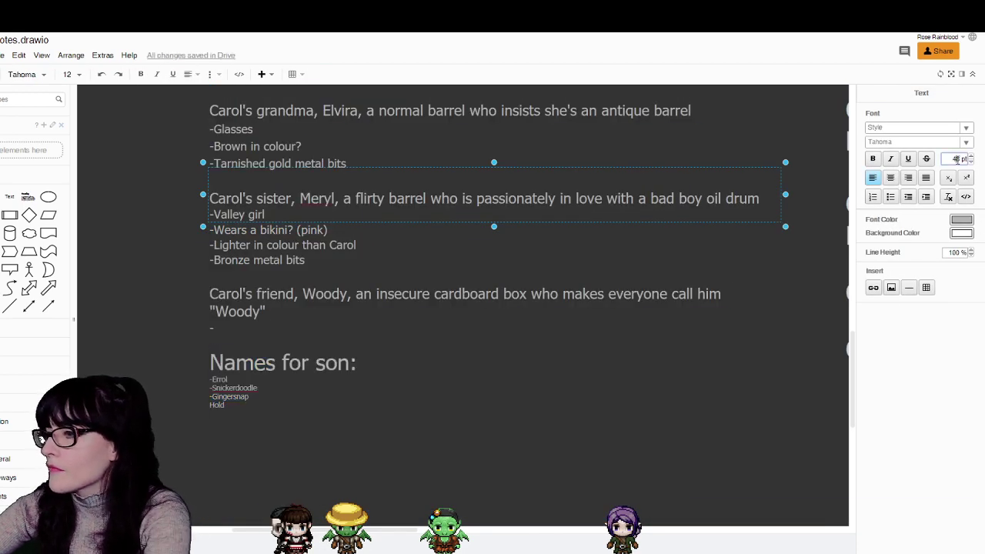
left_click(962, 159)
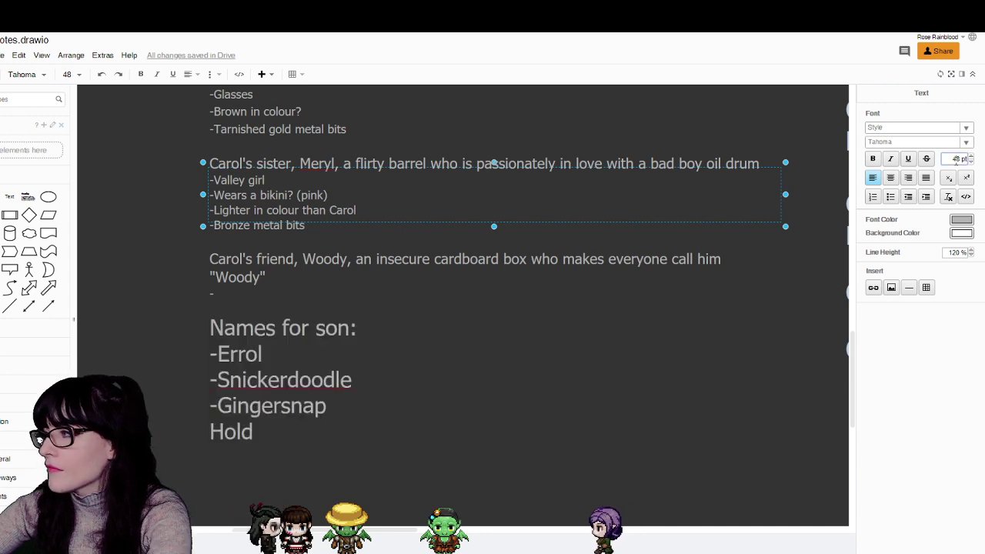
type("26")
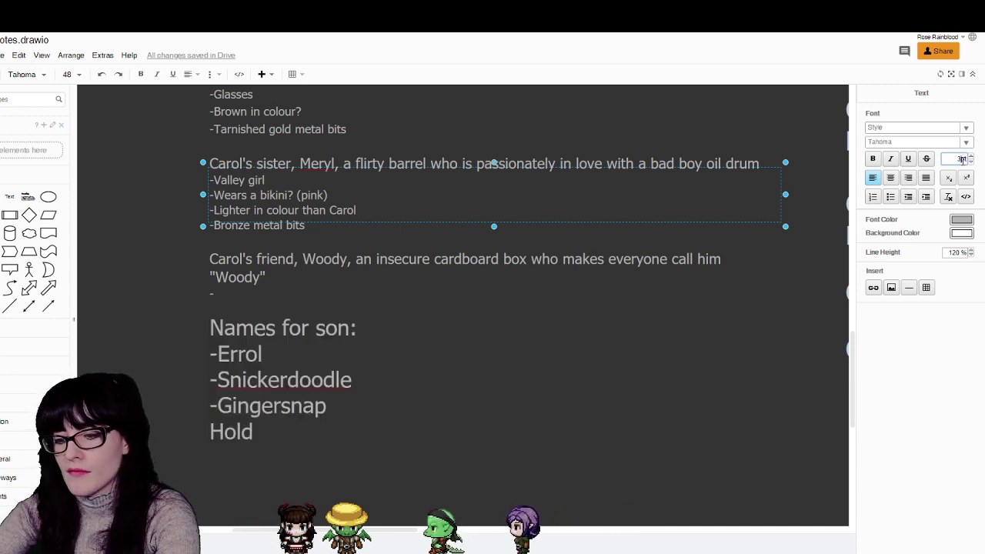
key("Return")
left_click(435, 248)
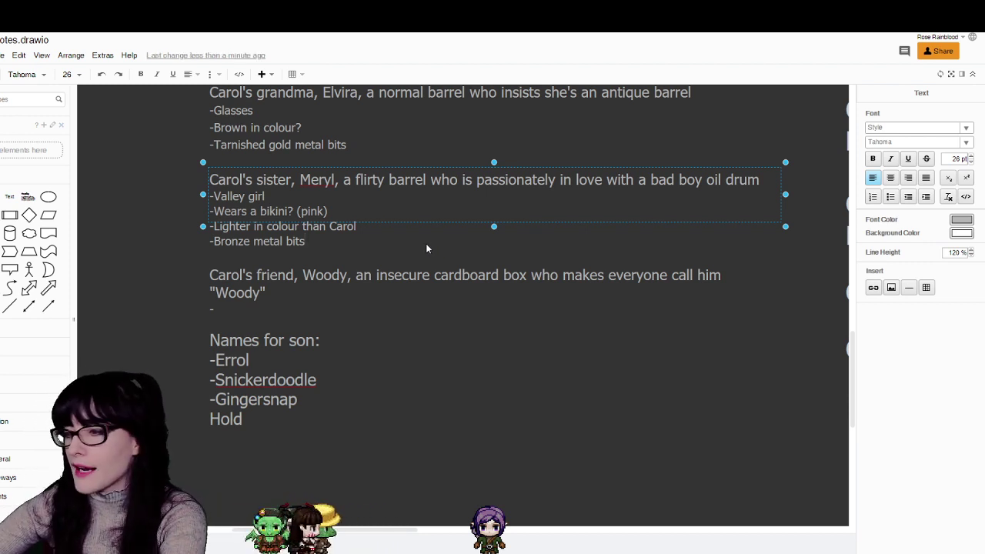
- Shorten the last line of Meryl's notes to "-Bronze metal bit" and finish editing the text block
key("BackSpace")
left_click(161, 316)
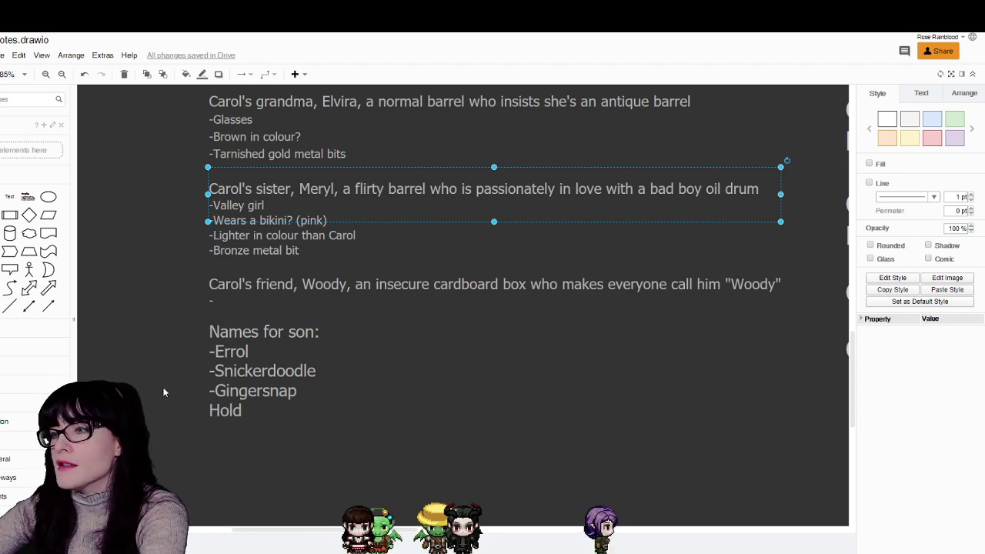
- Move Carol's barrel portrait and the four question-mark silhouettes together to just above grandpa Hank's description, aligned with the notes' left edge
left_click_drag(314, 531, 549, 530)
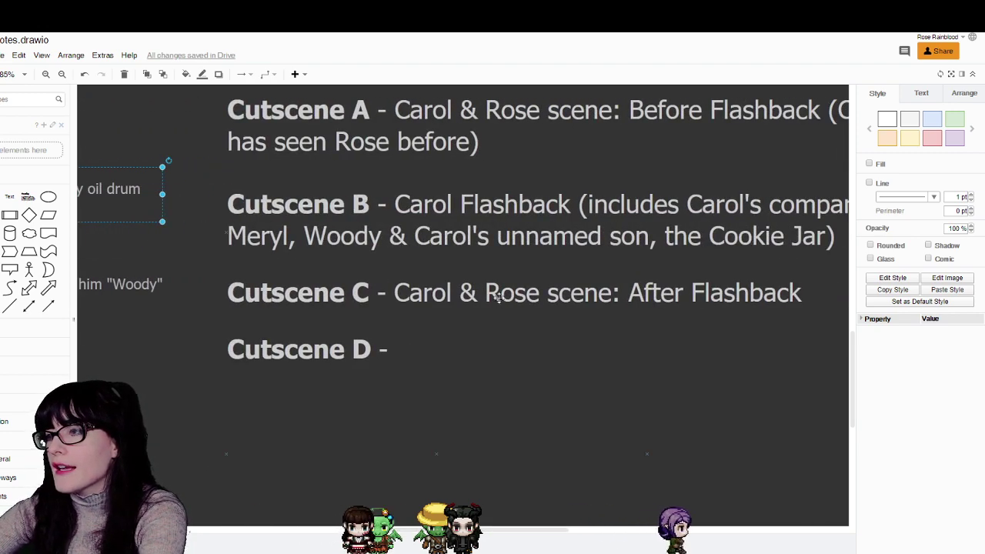
scroll(490, 292, "up", 5)
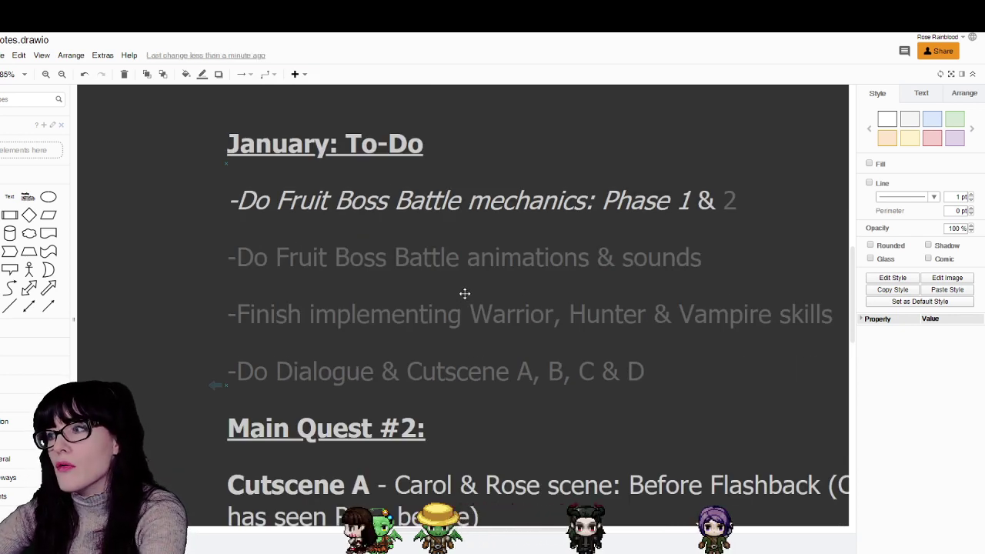
scroll(462, 308, "left", 3)
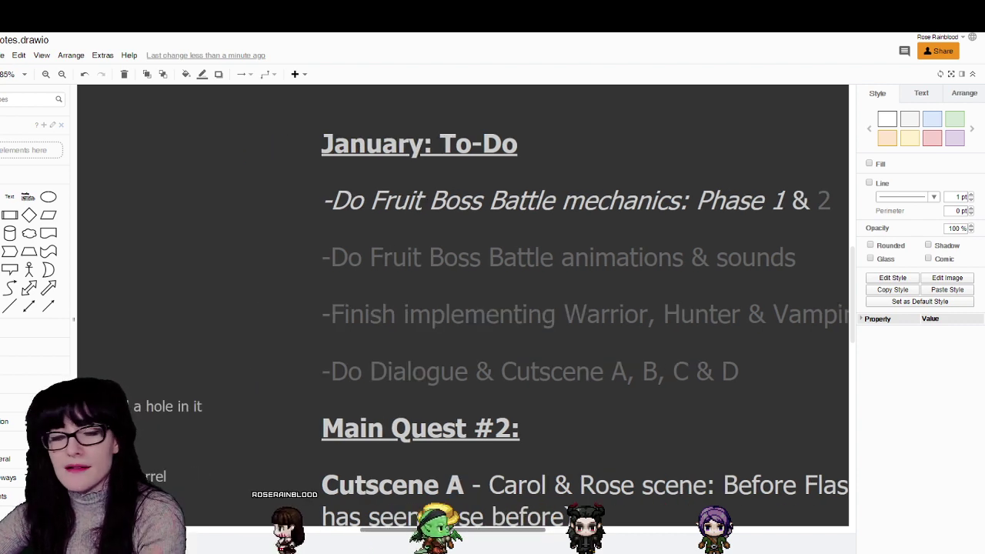
scroll(301, 531, "left", 6)
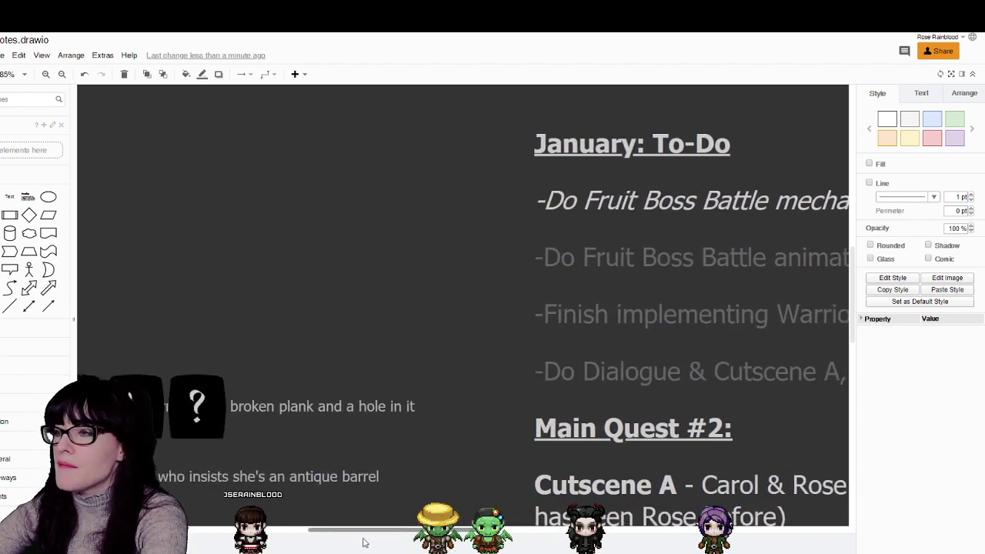
scroll(301, 531, "down", 2)
left_click(239, 368)
left_click(204, 245)
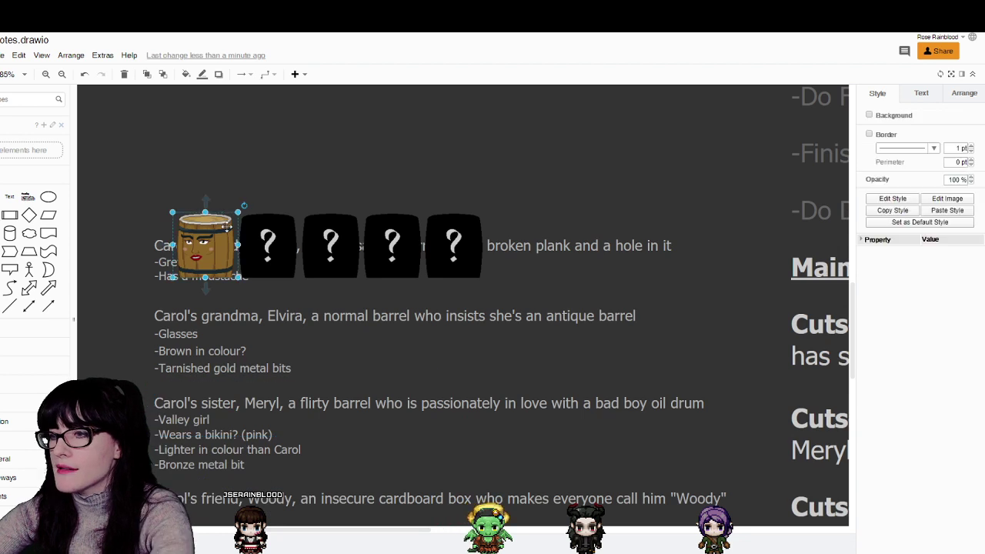
left_click(268, 245, "shift")
left_click(330, 245, "shift")
left_click(393, 245, "shift")
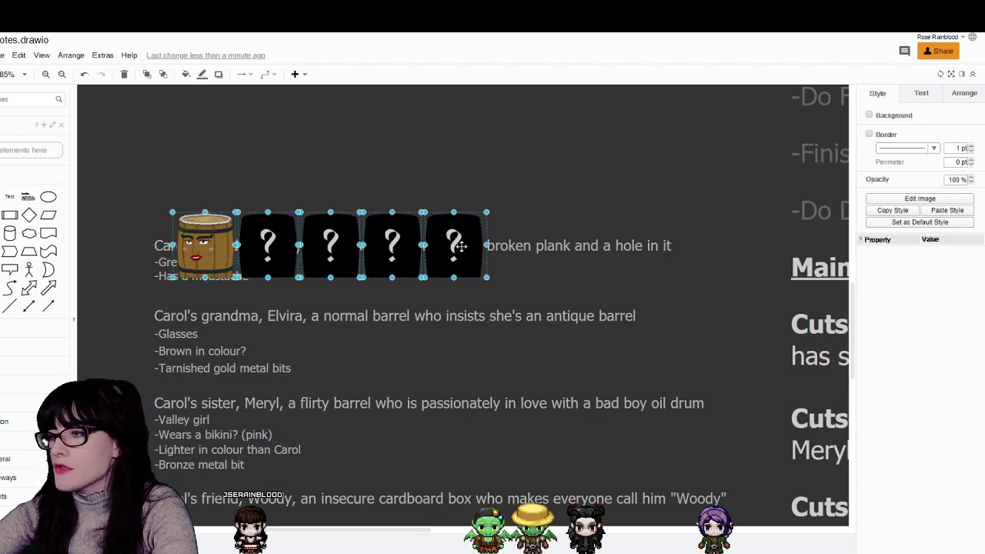
left_click_drag(460, 246, 439, 190)
key("Tab")
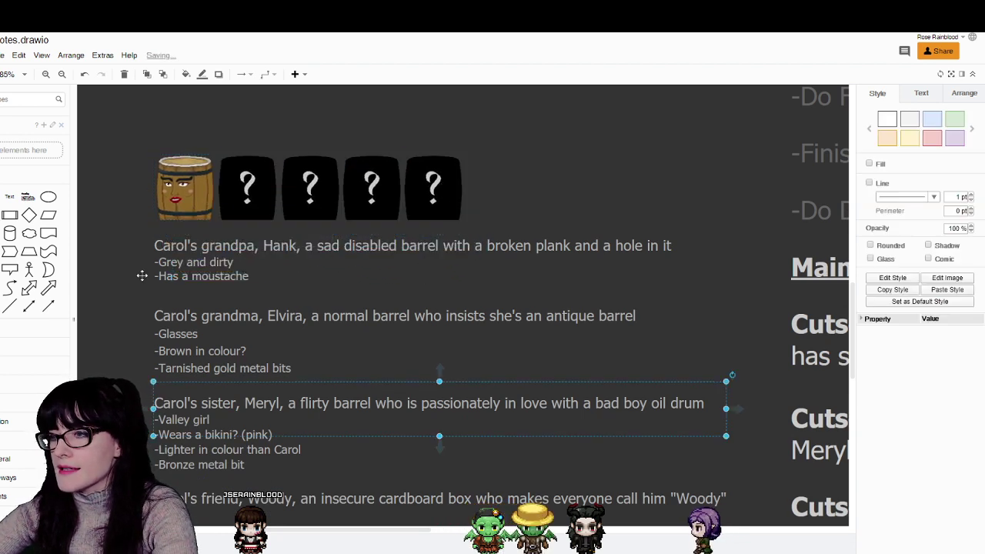
left_click(106, 274)
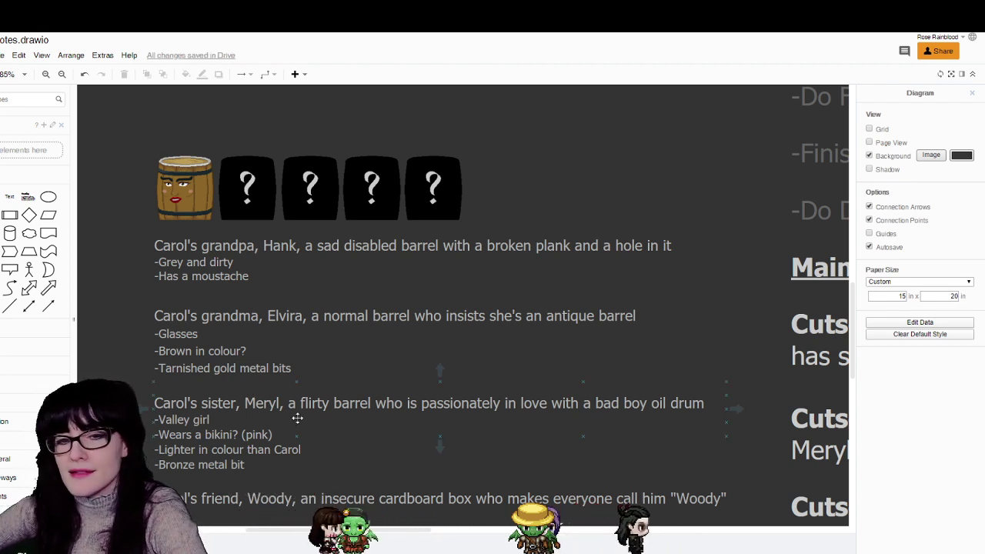
- Add a dash in front of the "Hold" entry at the end of the son's names list
scroll(297, 418, "down", 3)
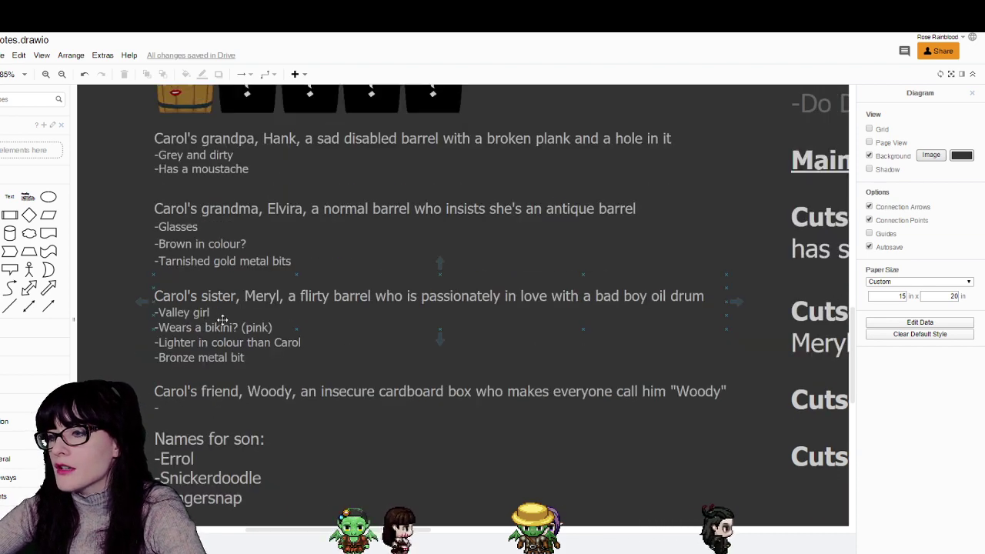
scroll(222, 322, "down", 3)
left_click(197, 405)
double_click(197, 416)
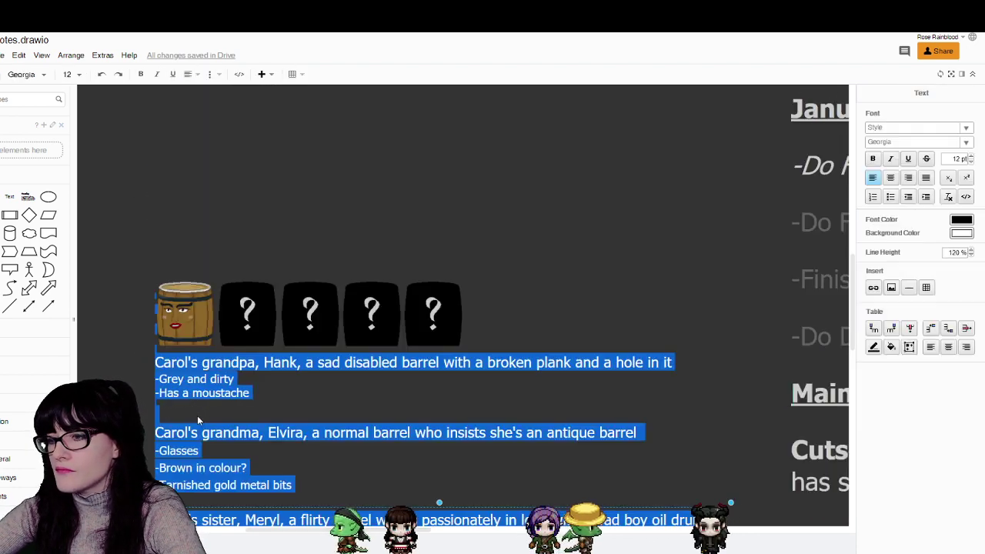
scroll(197, 416, "down", 9)
left_click(201, 378)
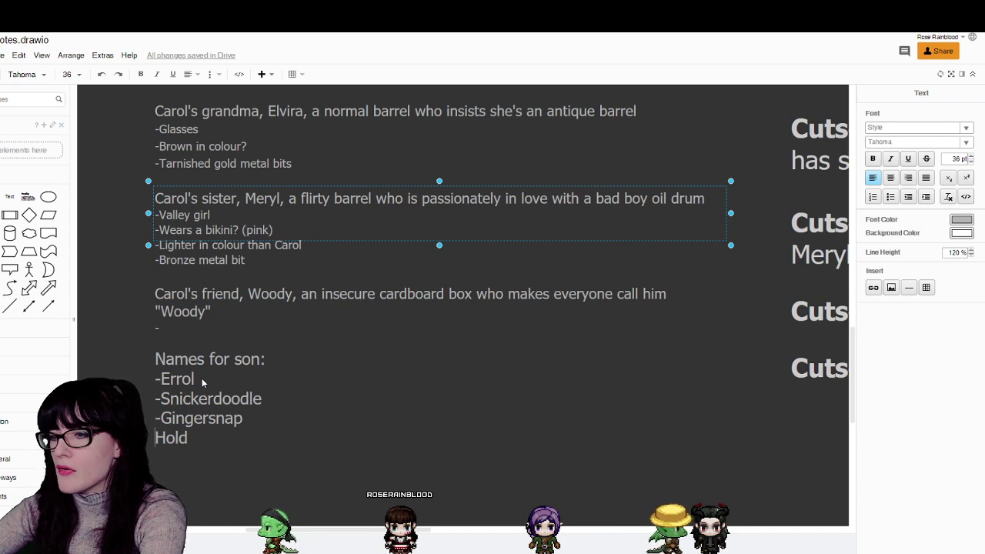
type("-")
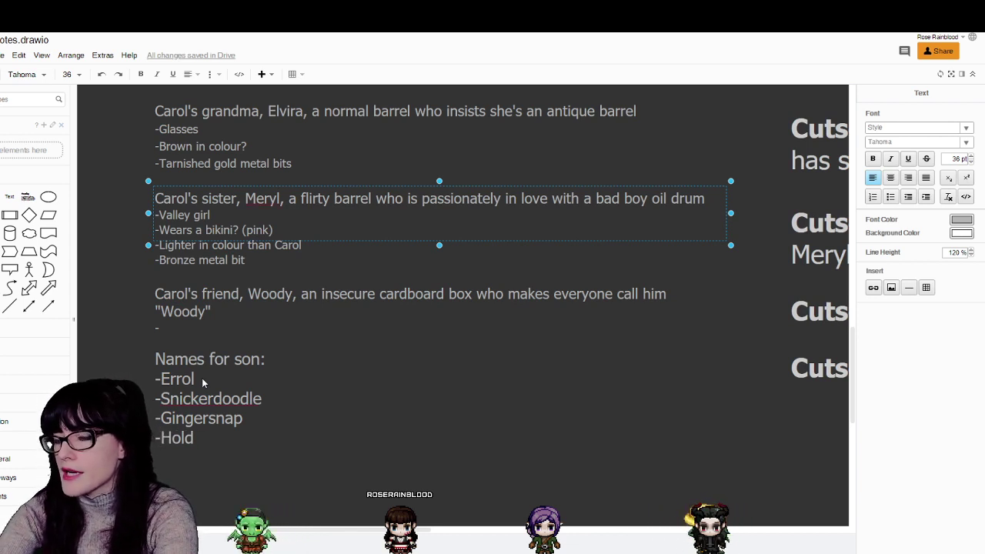
- Change the last entry of the son's names list to "-Harold" and finish editing the text block
key("Right")
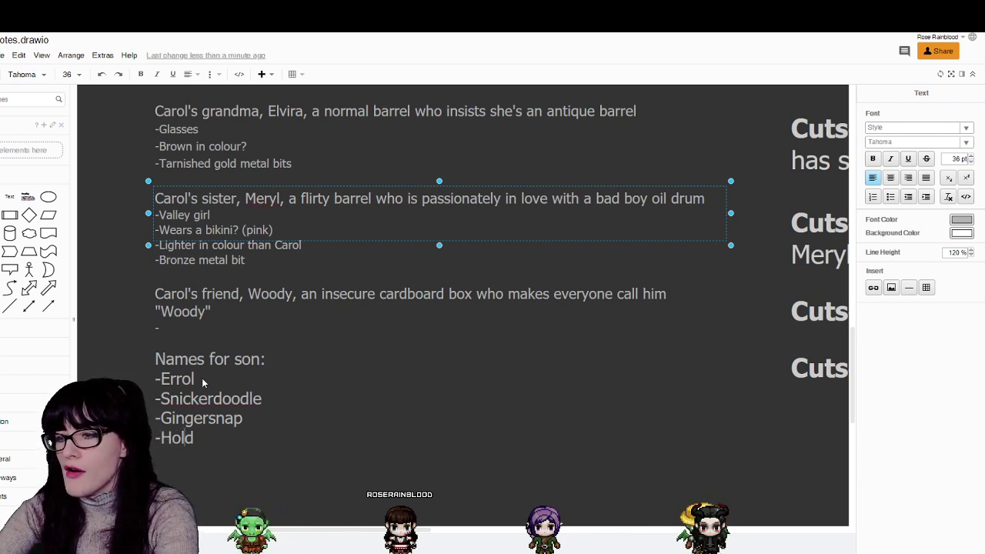
key("Delete")
key("BackSpace")
key("BackSpace")
type("arola")
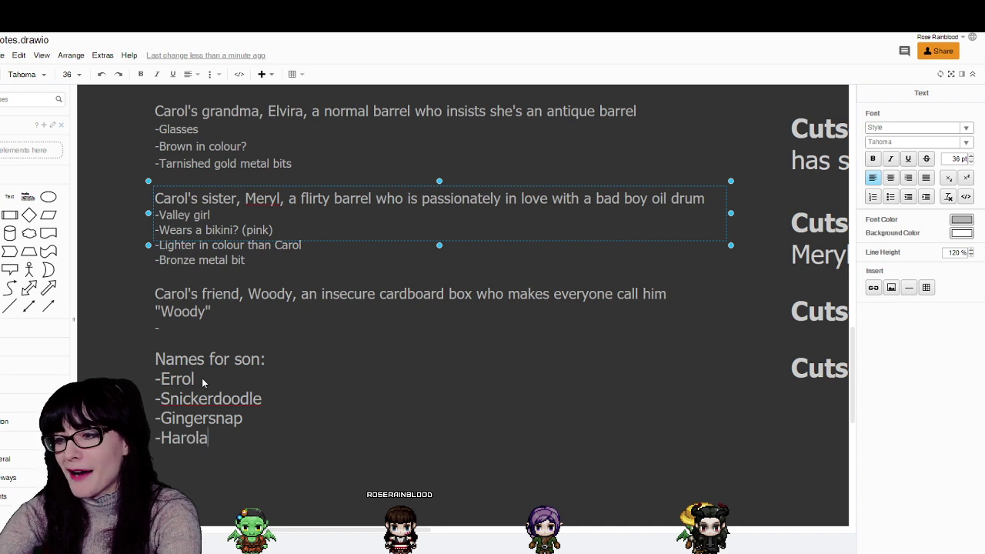
key("BackSpace")
type("d")
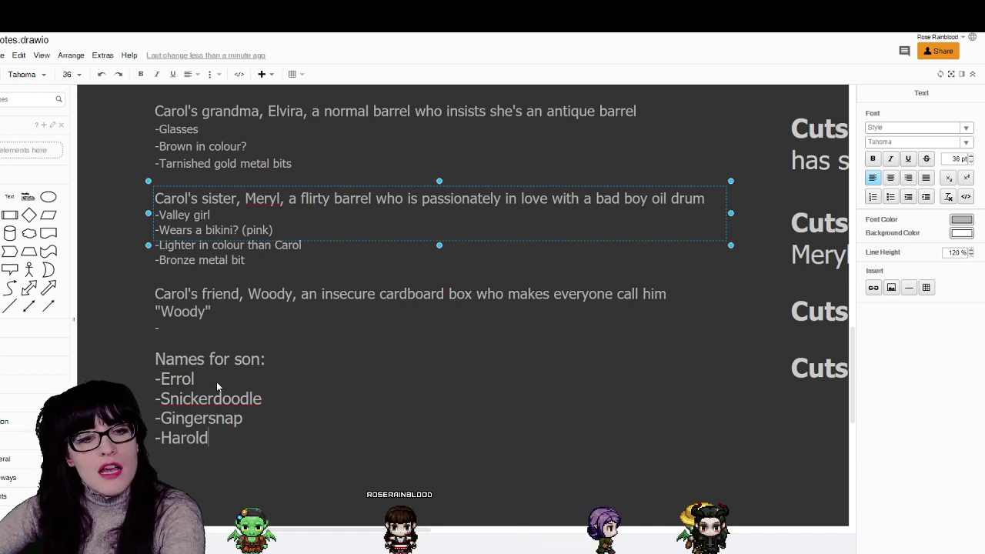
left_click(263, 493)
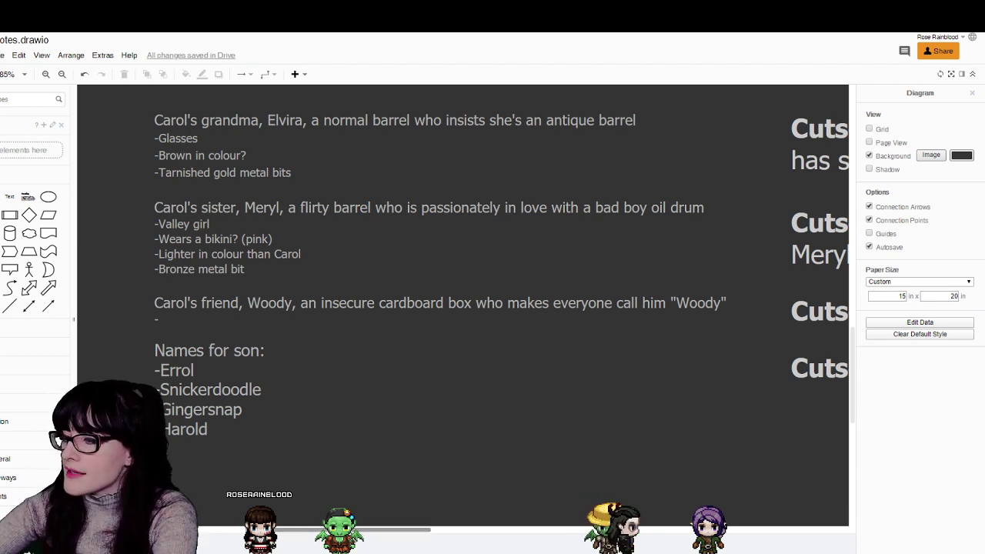
- Zoom the diagram out to 60% to view the January To-Do and Main Quest #2 lists in full width
scroll(463, 512, "right", 10)
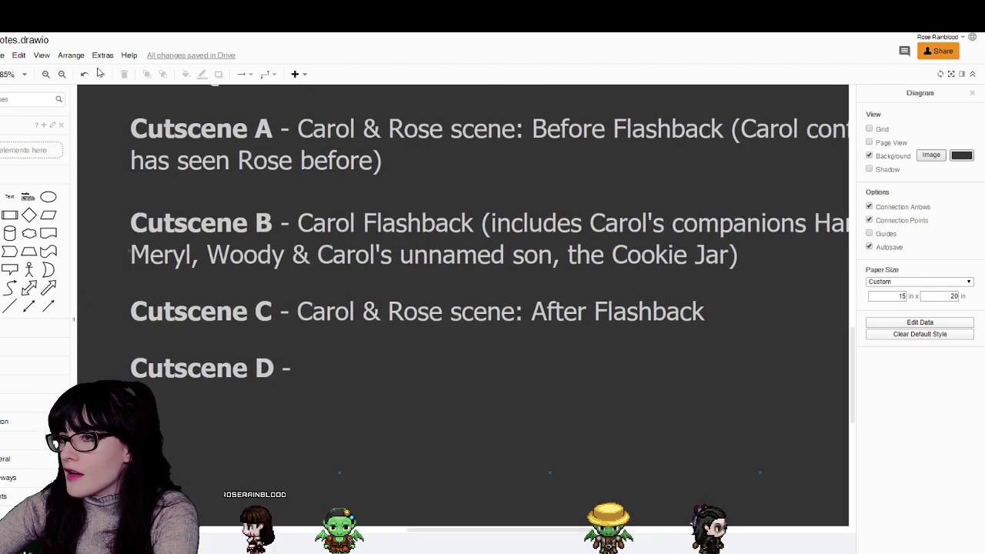
left_click(62, 74)
left_click(61, 74)
scroll(449, 321, "up", 3)
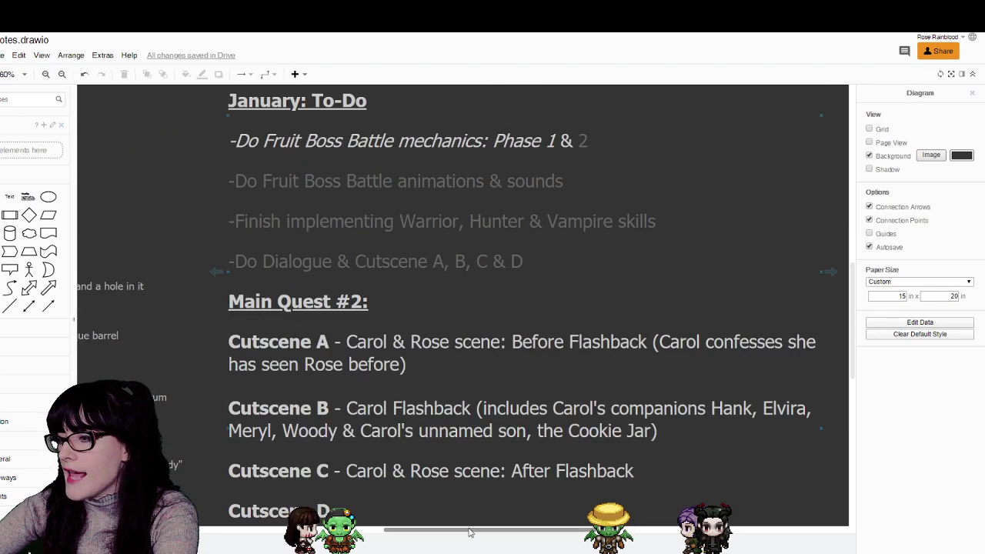
left_click_drag(469, 533, 493, 546)
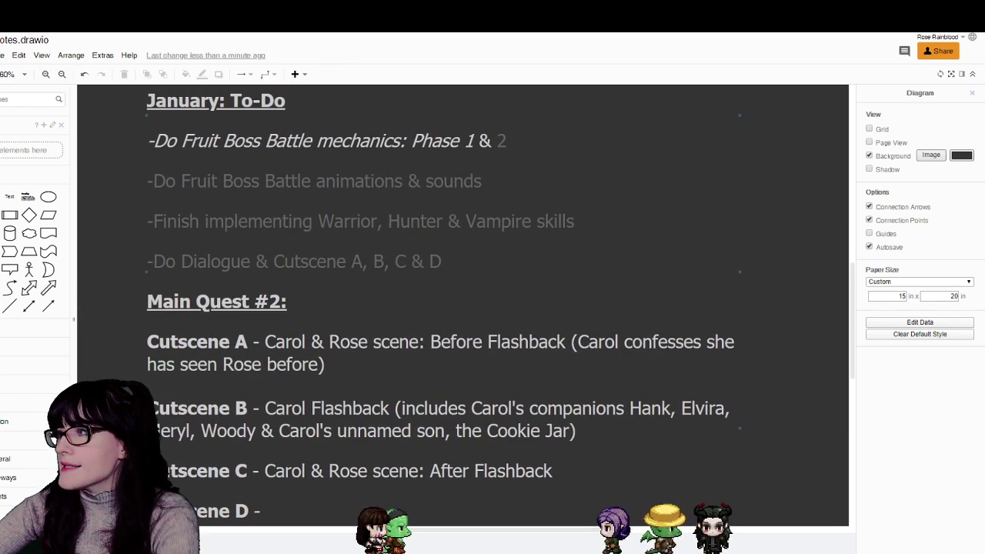
- Switch to the Straw Poll page, look through the votes for the bat mascot's name, and close the poll
key("alt+Tab")
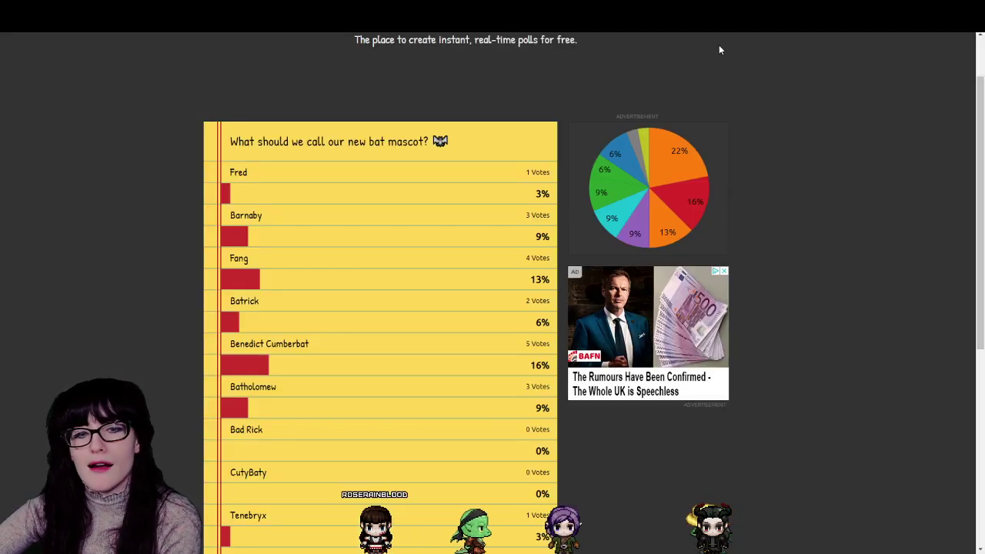
scroll(494, 174, "down", 3)
scroll(493, 174, "up", 2)
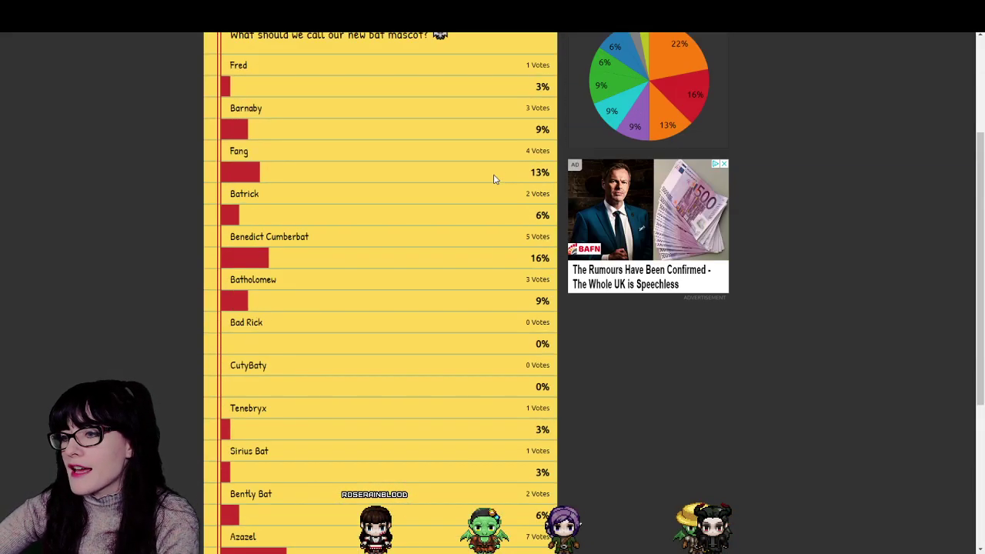
scroll(494, 174, "down", 3)
scroll(493, 174, "up", 3)
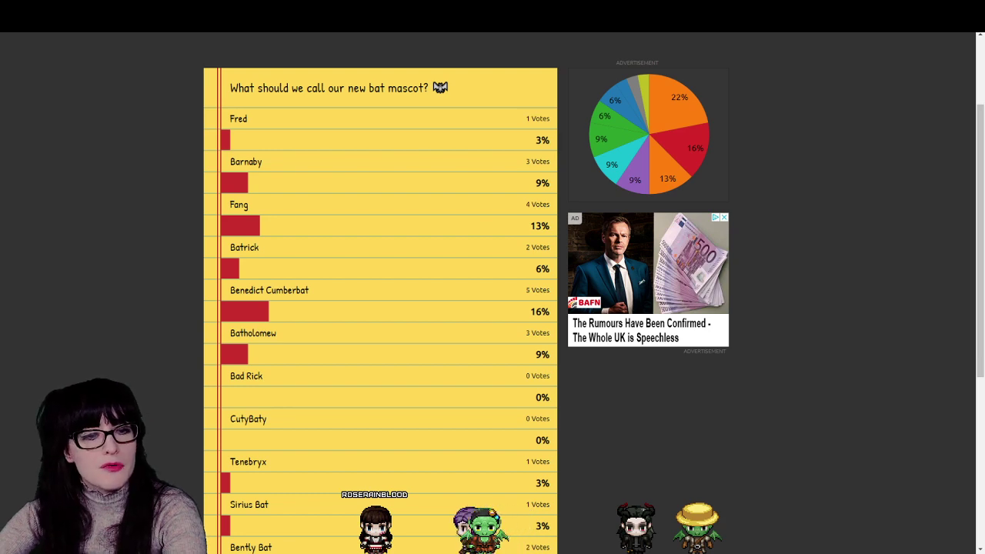
key("ctrl+w")
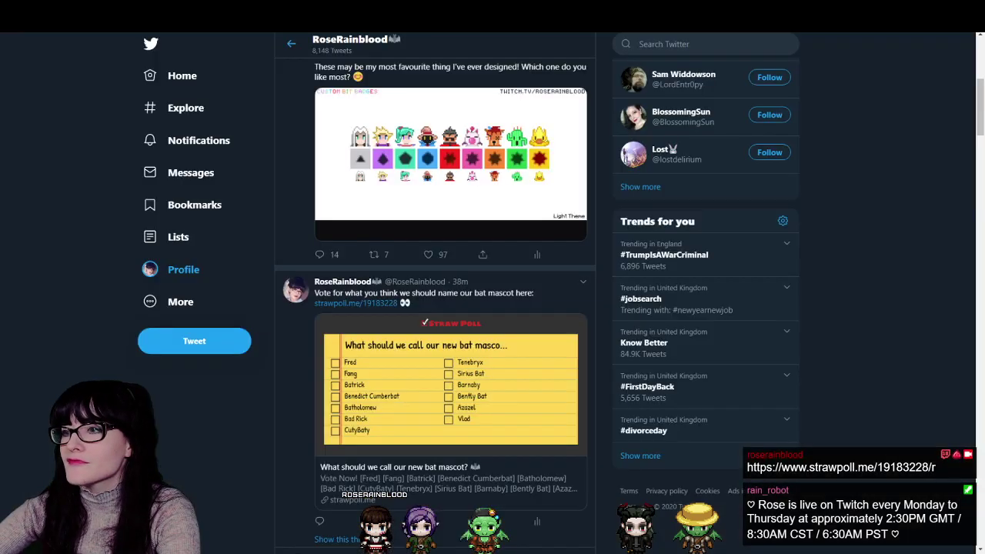
- Check the Twitter notifications and own profile, and view the general-chat channel in Discord
left_click(169, 140)
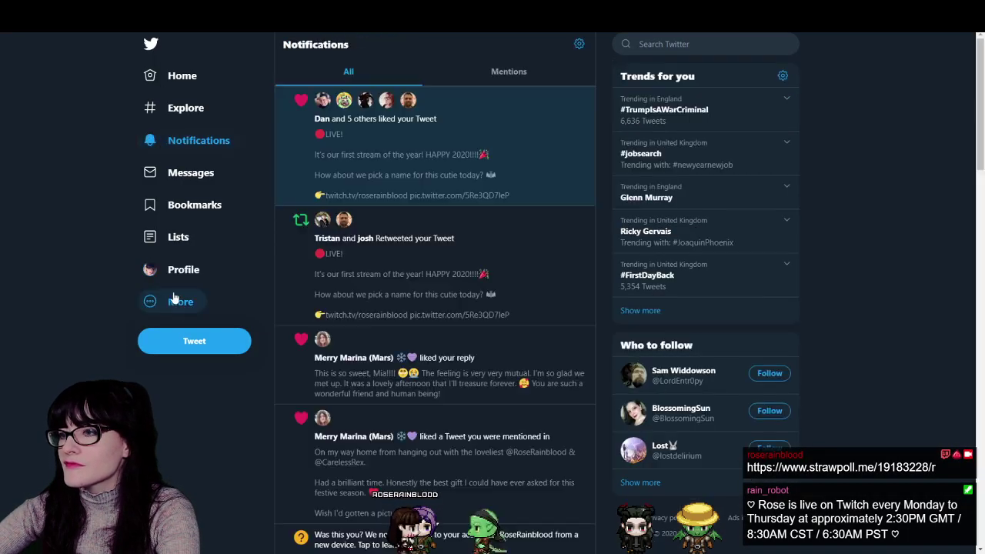
left_click(171, 276)
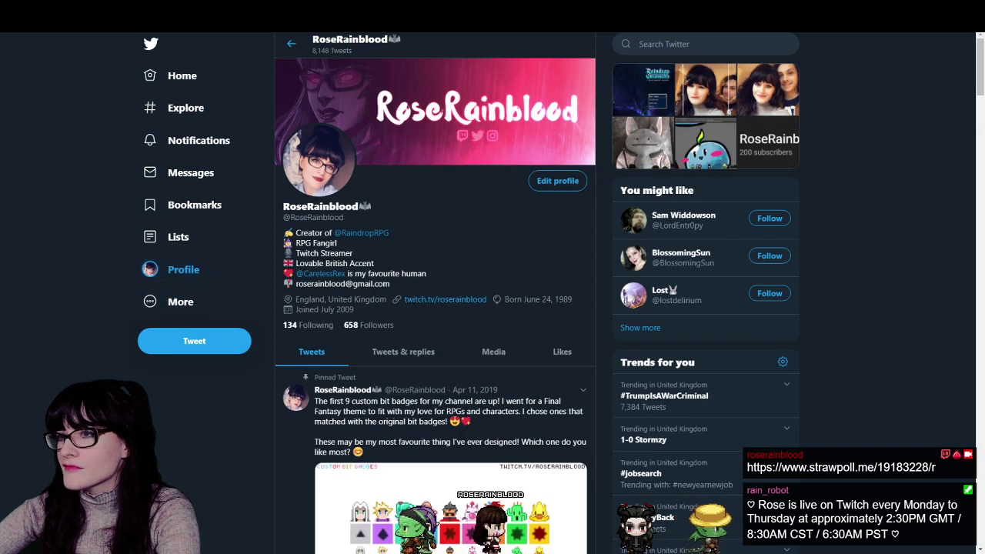
key("alt+Tab")
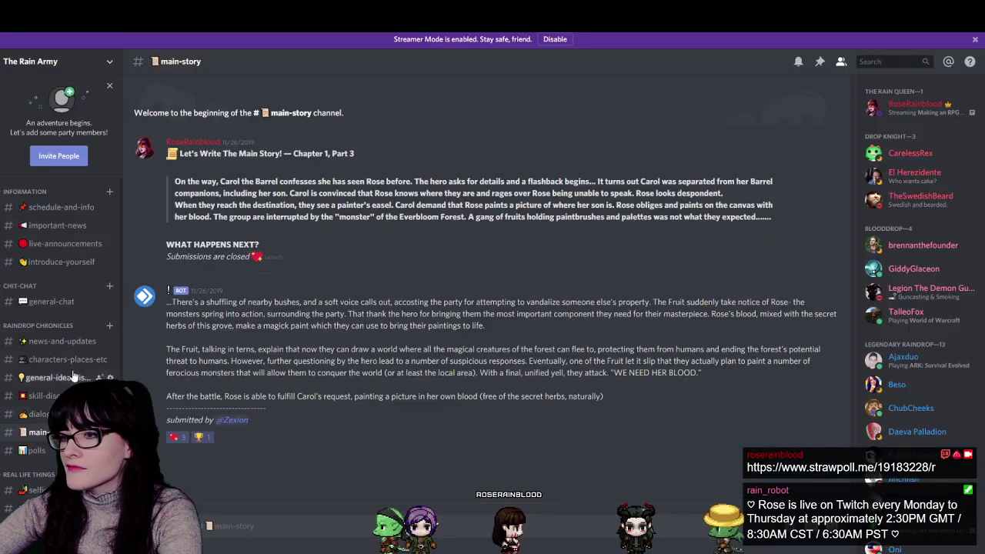
left_click(48, 301)
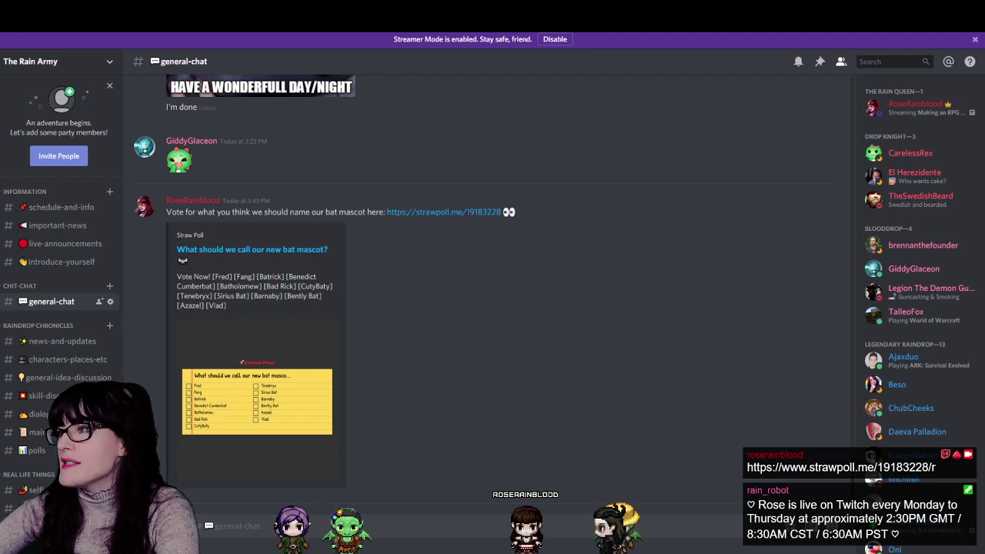
- Switch back to the draw.io diagram and review the Main Quest #2 cutscene list
key("alt+Tab")
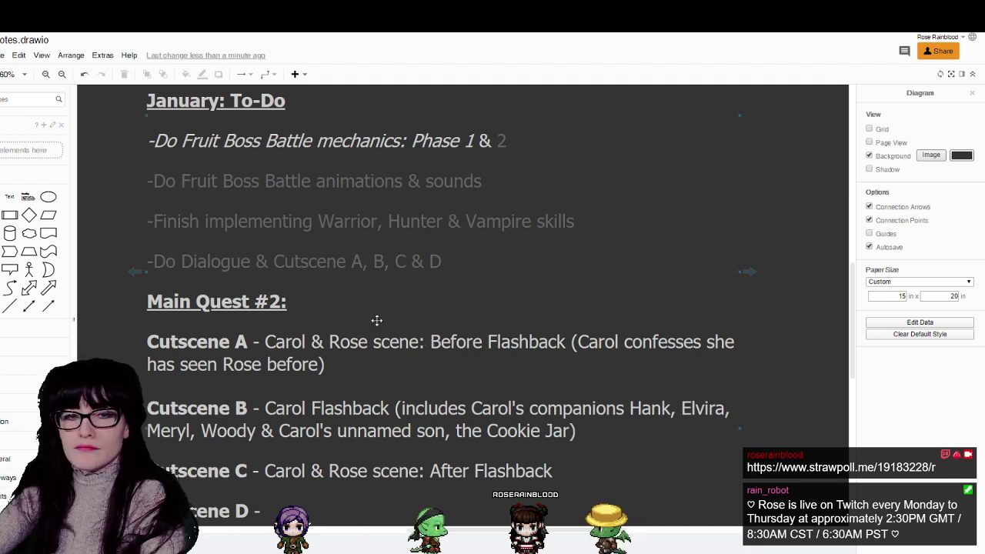
scroll(400, 362, "down", 3)
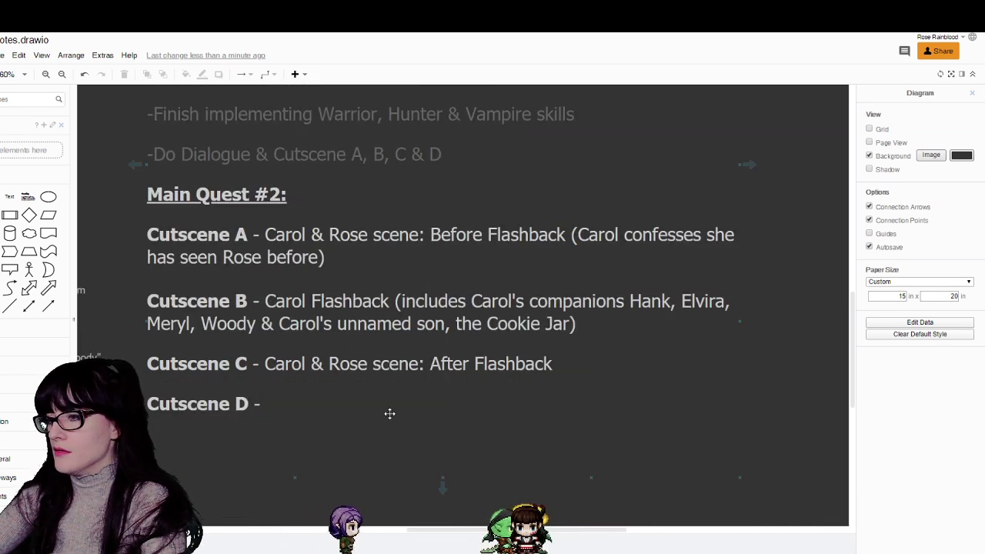
scroll(387, 412, "up", 3)
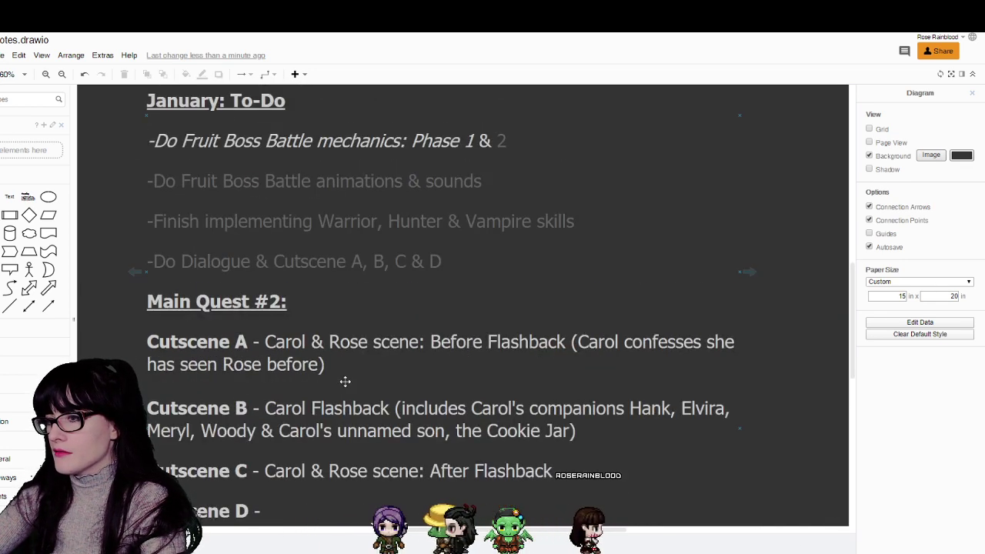
left_click_drag(344, 378, 377, 380)
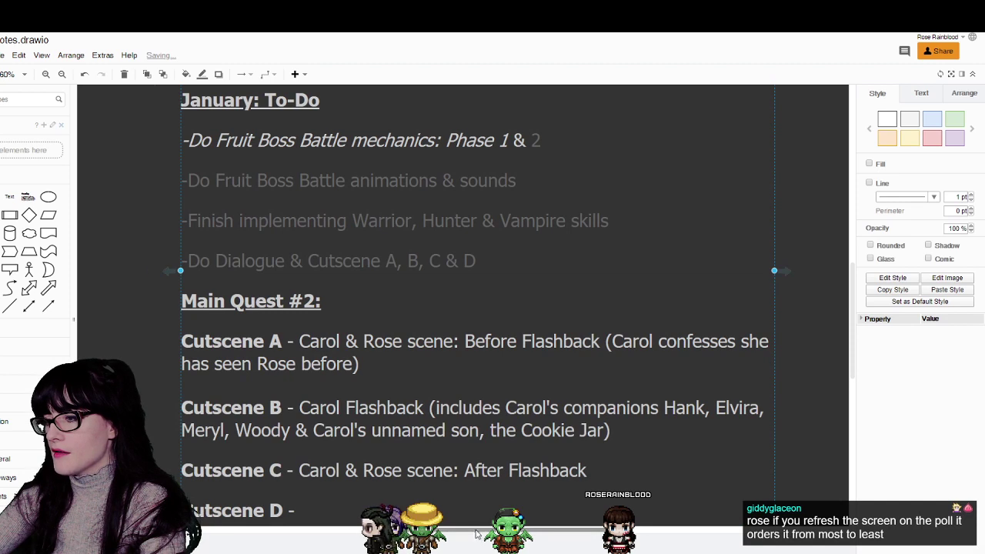
key("ctrl+z")
left_click(138, 332)
- Begin the Cutscene D entry in the Main Quest #2 list with "Painting scene:"
scroll(321, 388, "down", 1)
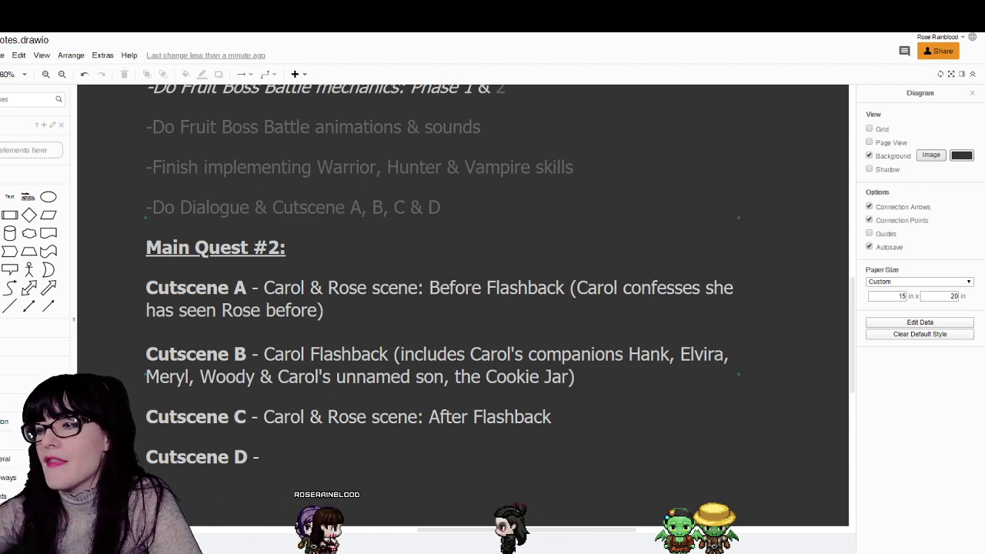
double_click(269, 457)
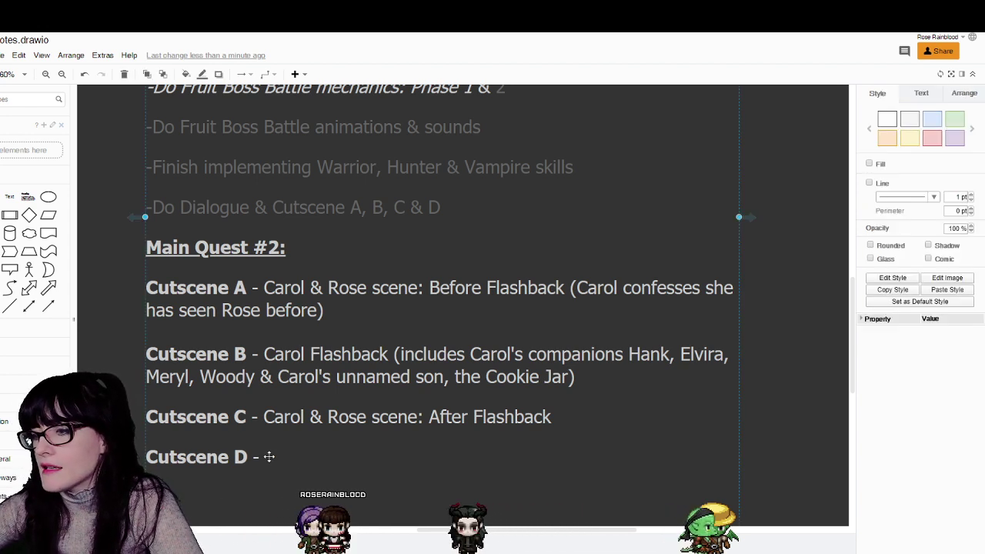
scroll(290, 455, "down", 2)
left_click(294, 420)
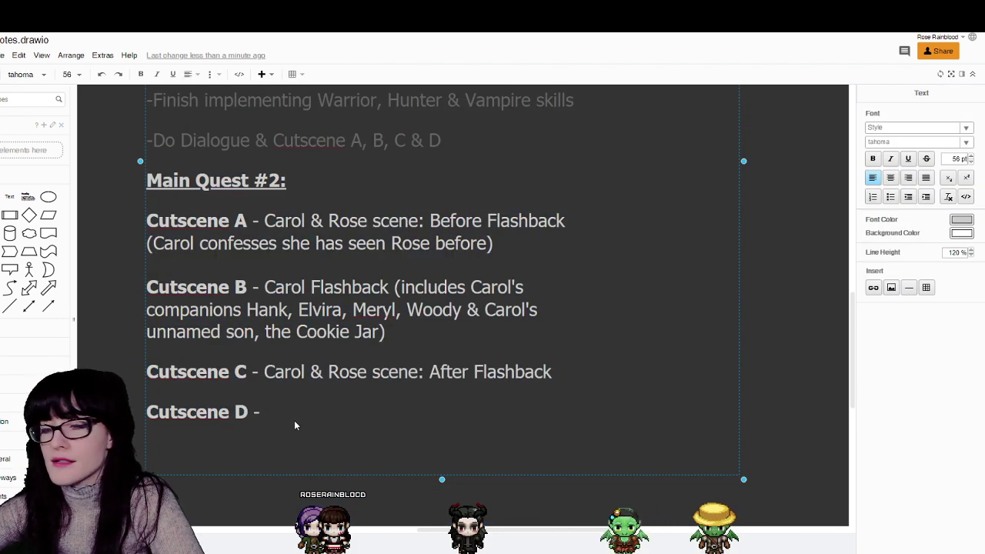
scroll(294, 420, "up", 3)
scroll(295, 420, "down", 1)
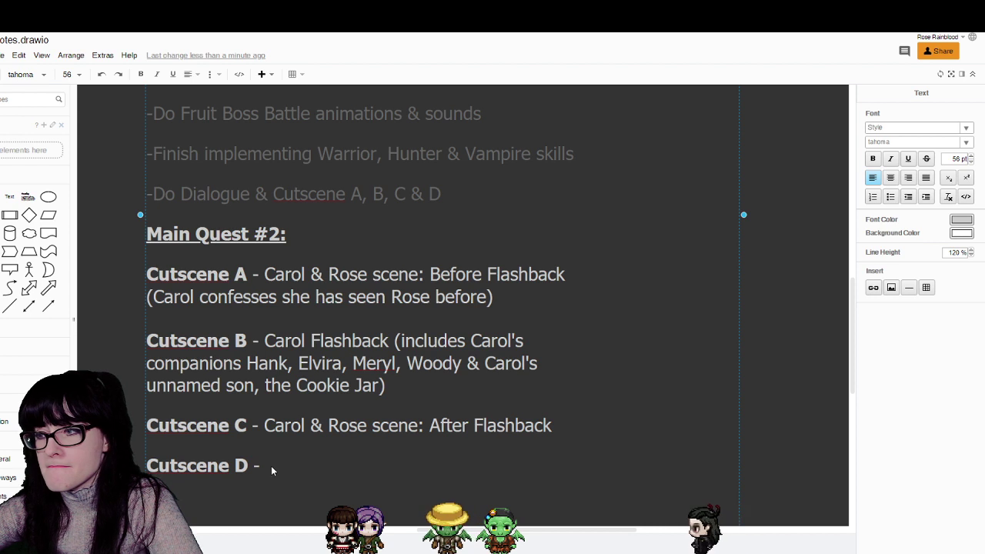
type("Pain")
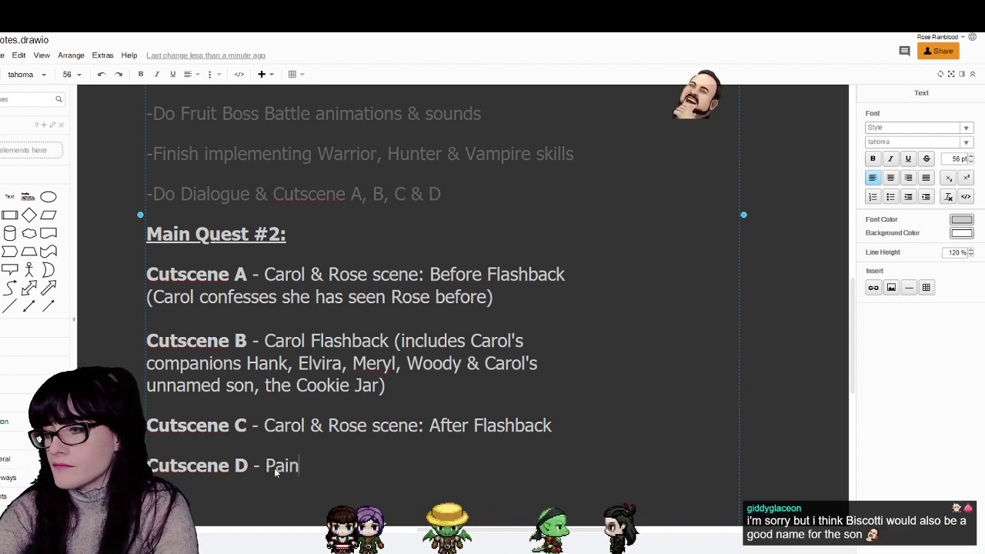
type("ting scene:")
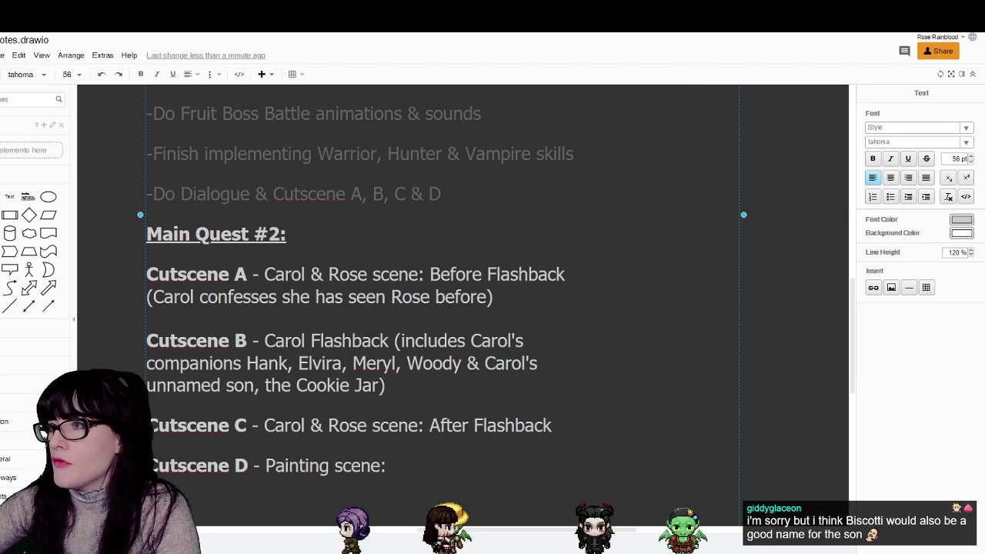
- Switch to Discord, read the Chapter 1, Part 3 story in the main-story channel, and return to the notes diagram
key("alt+Tab")
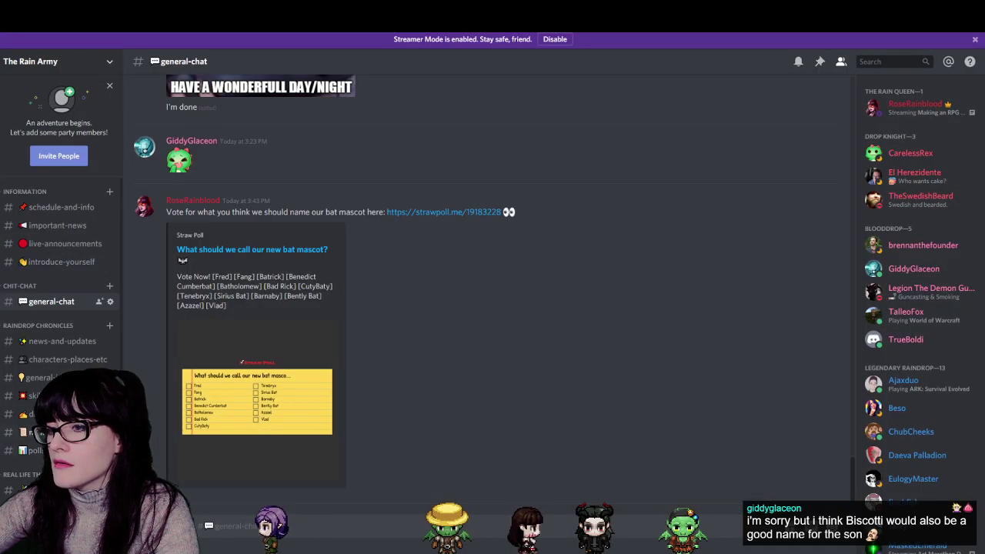
left_click(201, 338)
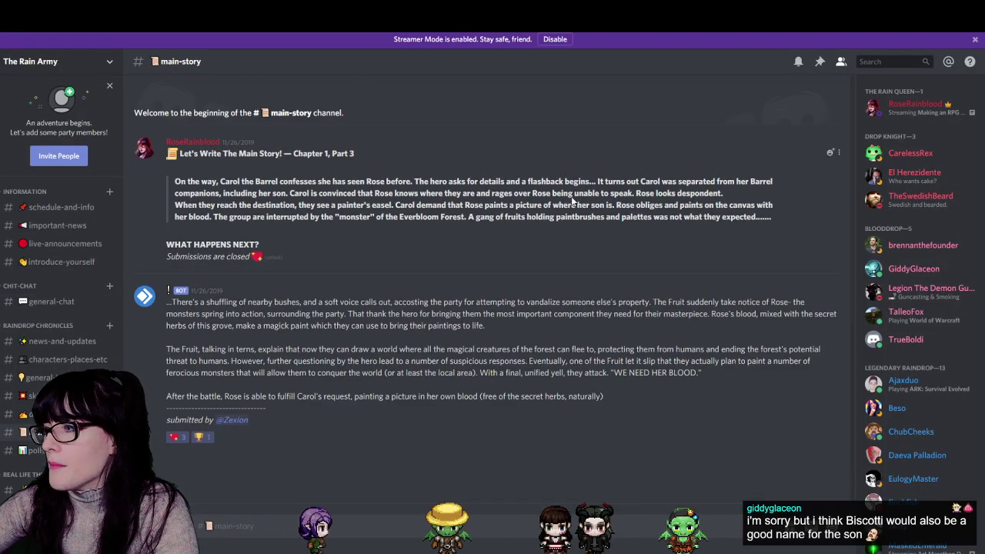
left_click_drag(174, 205, 325, 218)
left_click(513, 221)
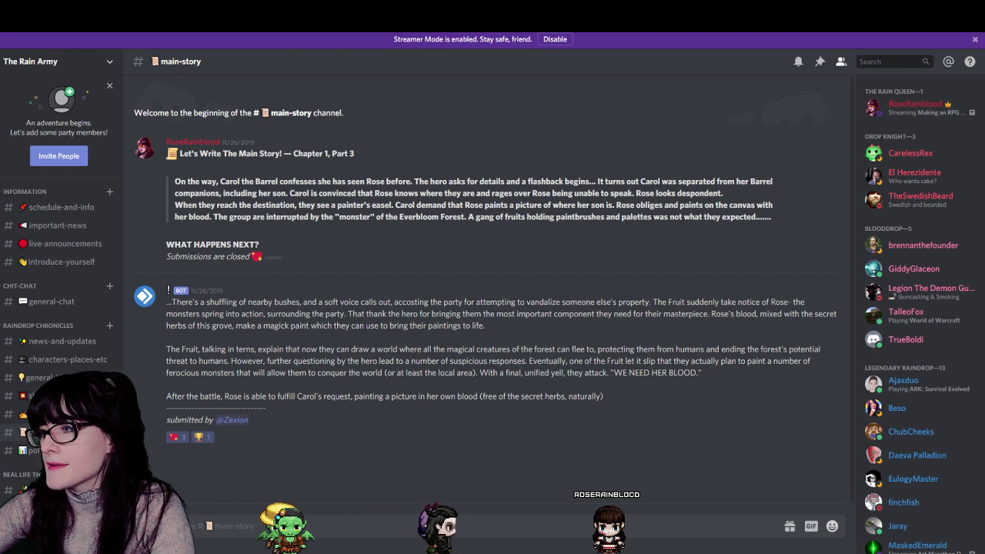
key("alt+Tab")
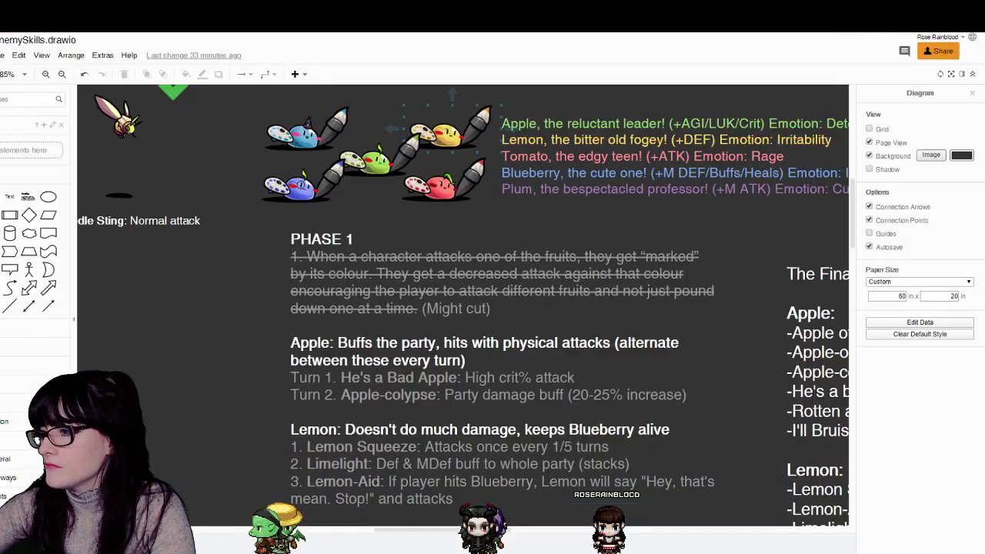
key("alt+Tab")
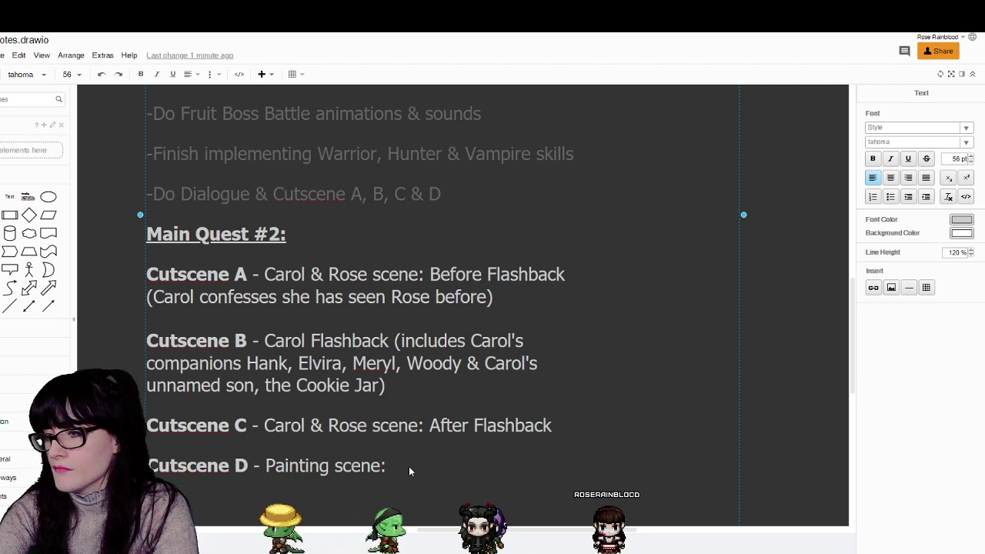
- Continue the Cutscene D entry with "The Hero, Rose & Carol meet the Fruits"
type("The party")
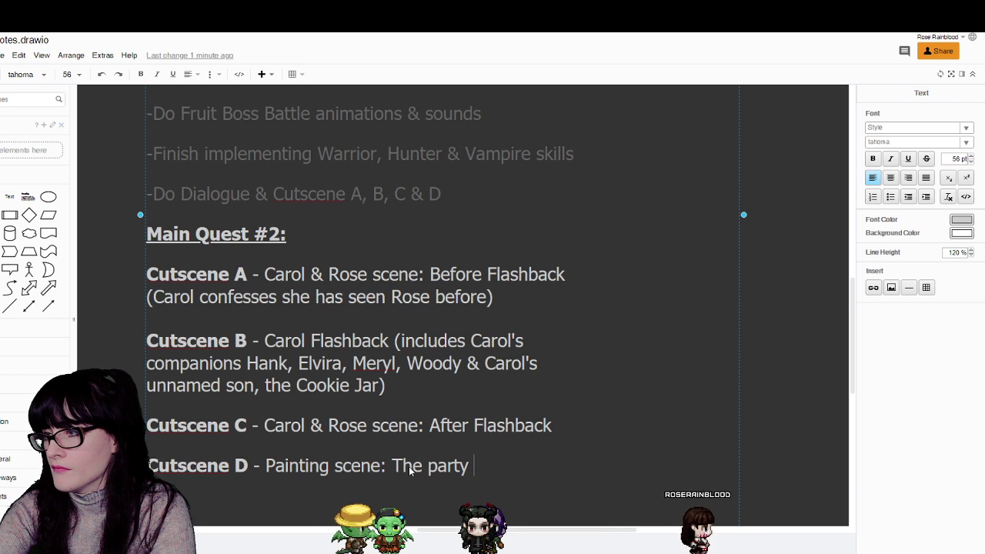
key("BackSpace")
key("BackSpace")
key("BackSpace")
key("BackSpace")
key("BackSpace")
key("BackSpace")
key("BackSpace")
key("BackSpace")
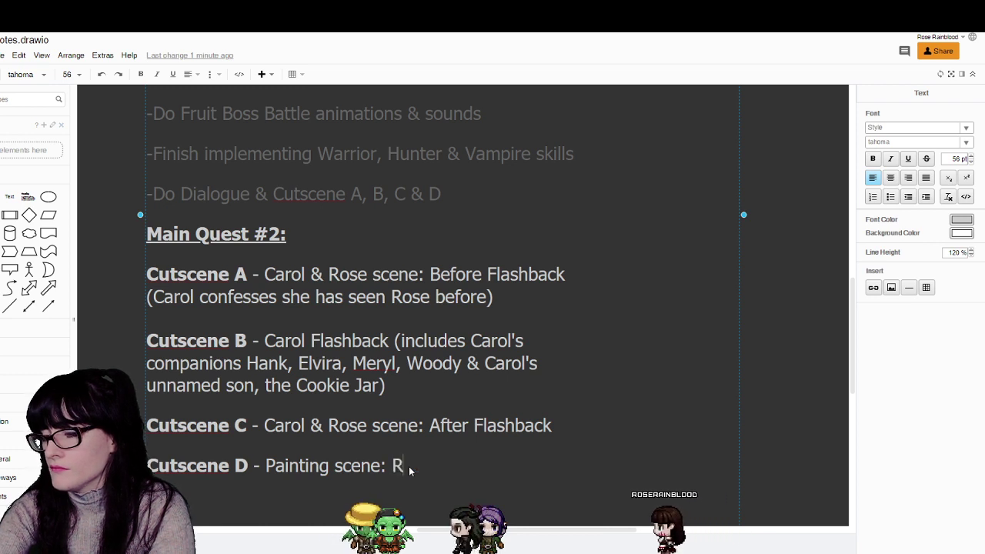
type("e Hero,")
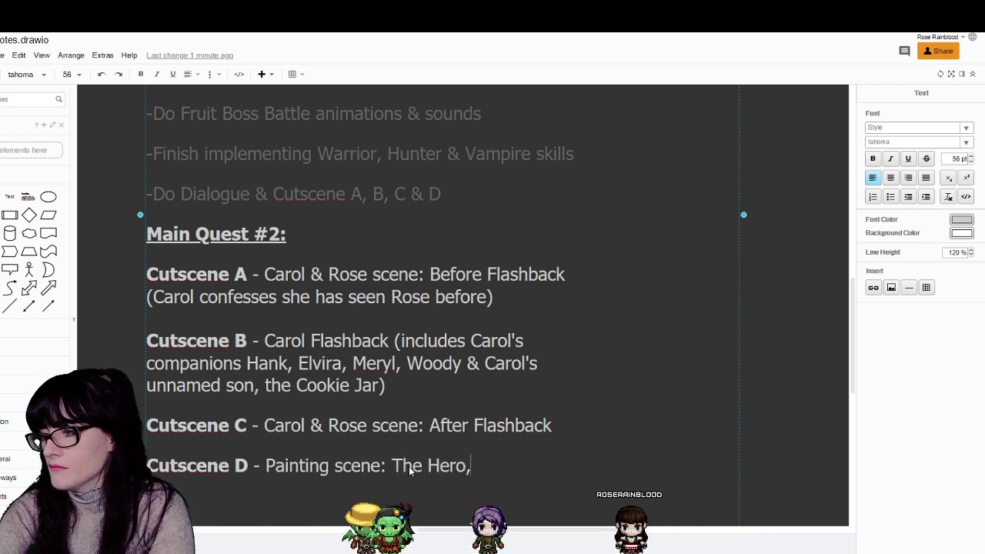
type(" Rose & Carol ")
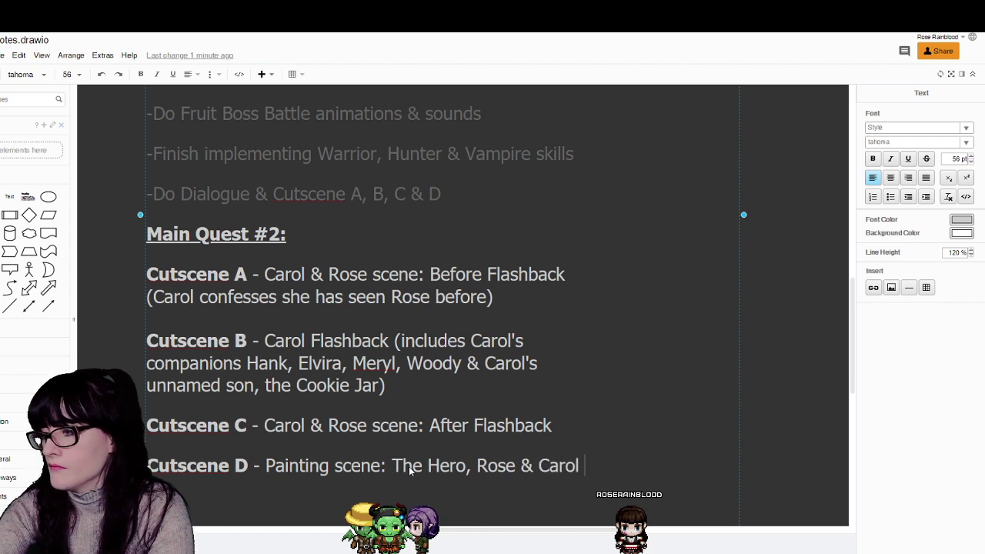
type("meet the Fruits")
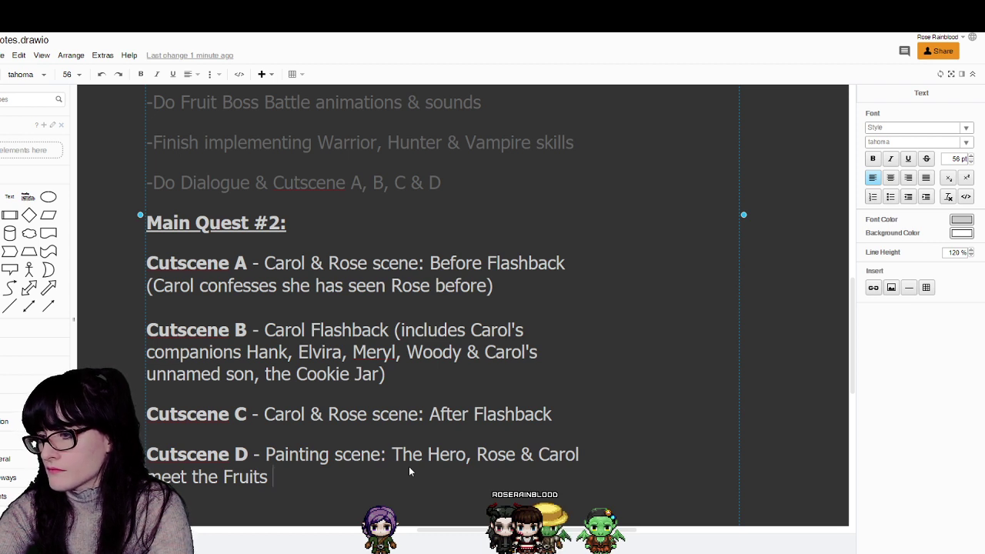
- Complete the Cutscene D entry with "(Before Boss Battle)" after "meet the Fruits"
left_click(391, 457)
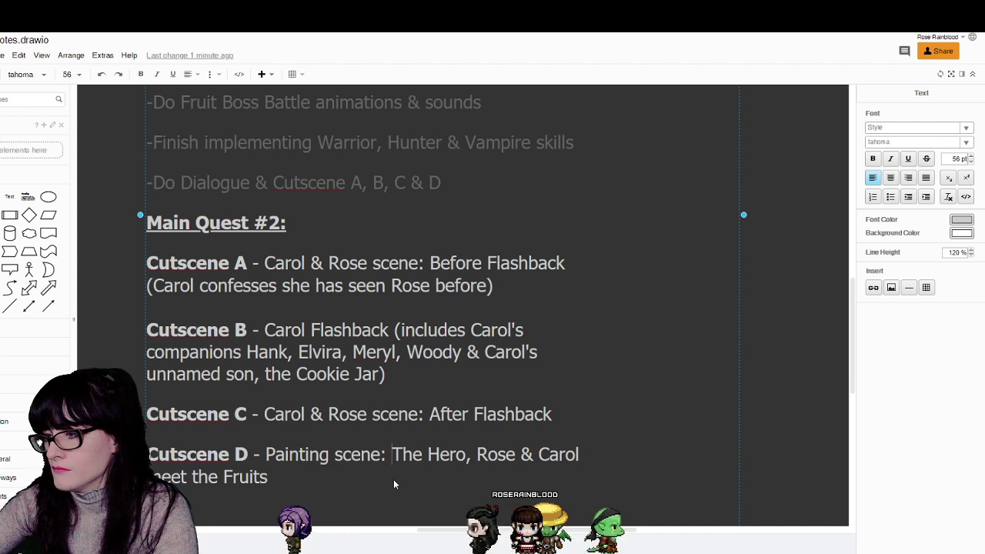
left_click(394, 481)
type("(Be")
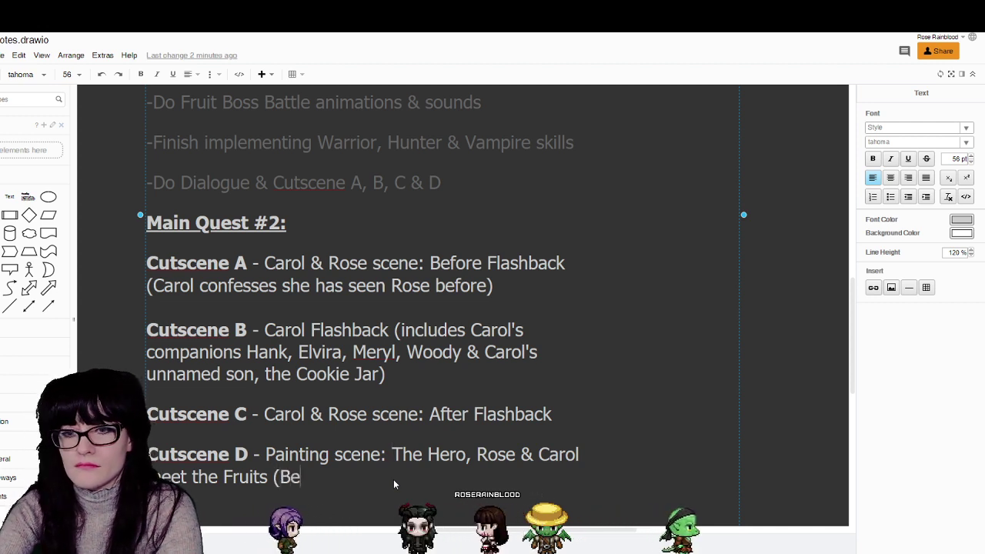
type("fore ")
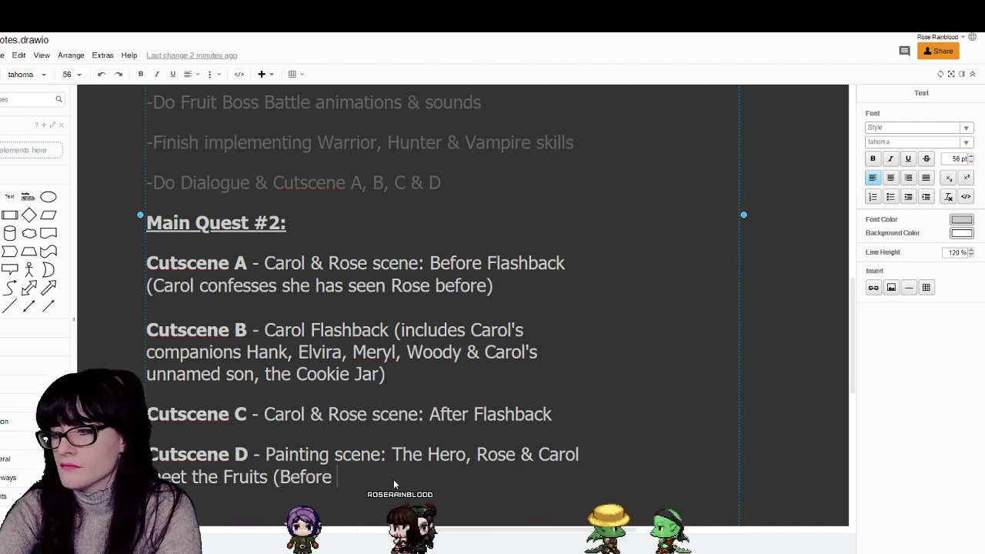
type("Boss Battle)")
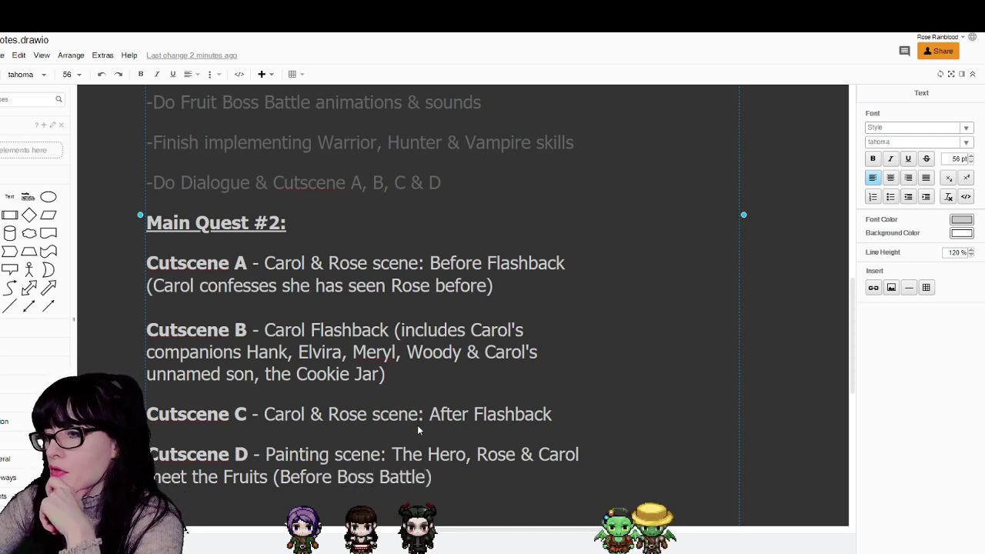
- Check the Boss #1 - The Da Caravaggions section in the enemy skills diagram and return to the notes diagram
scroll(417, 425, "down", 1)
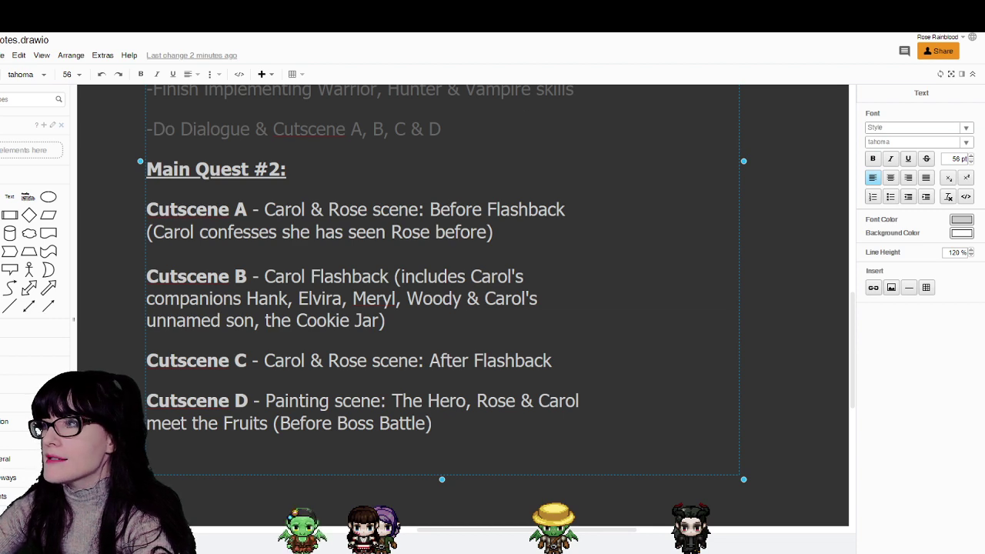
key("ctrl+Tab")
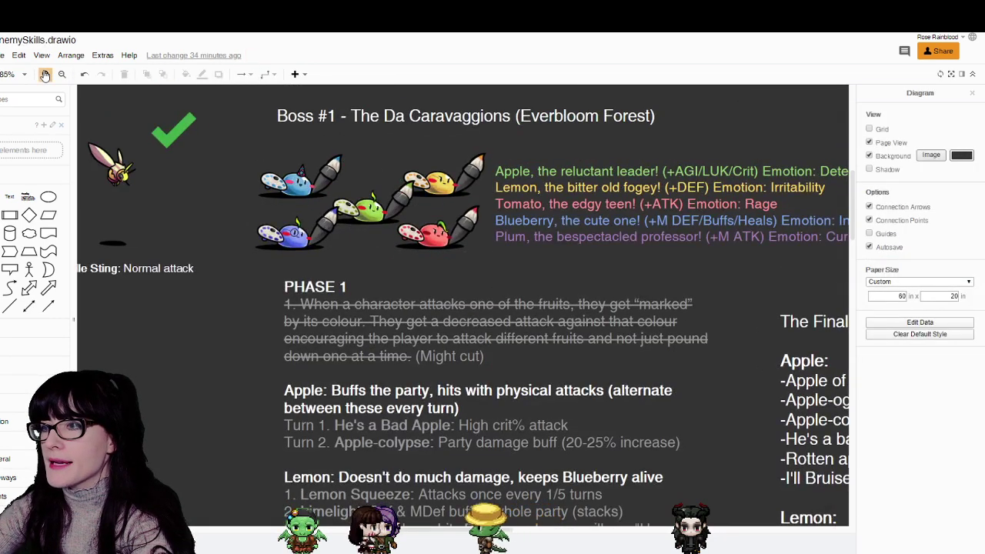
scroll(561, 111, "up", 3)
key("ctrl+Tab")
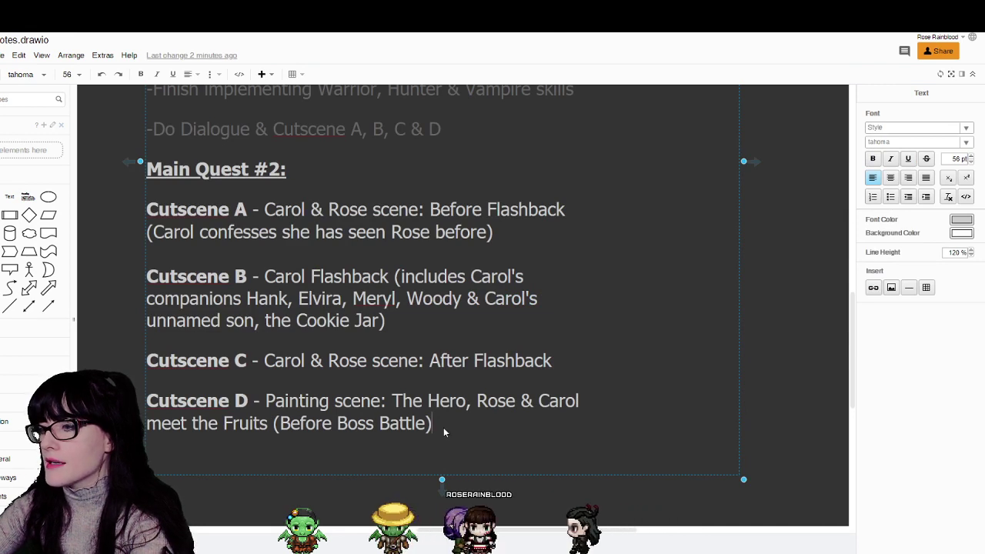
- Add a separate line reading "---BOSS BATTLE---" below the Cutscene D entry
key("Return")
key("Return")
type("BATTLE")
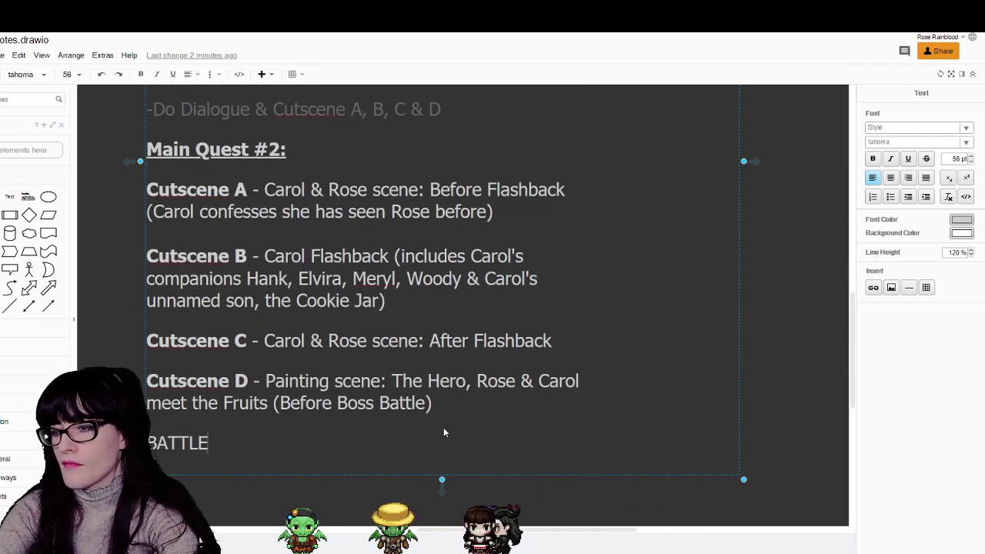
key("BackSpace")
key("BackSpace")
key("BackSpace")
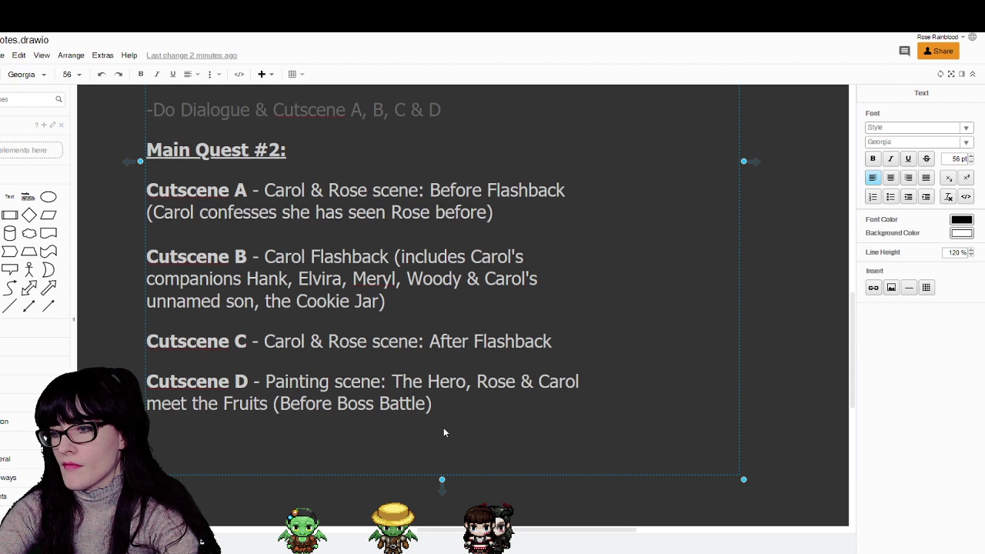
type("---BOSS BA")
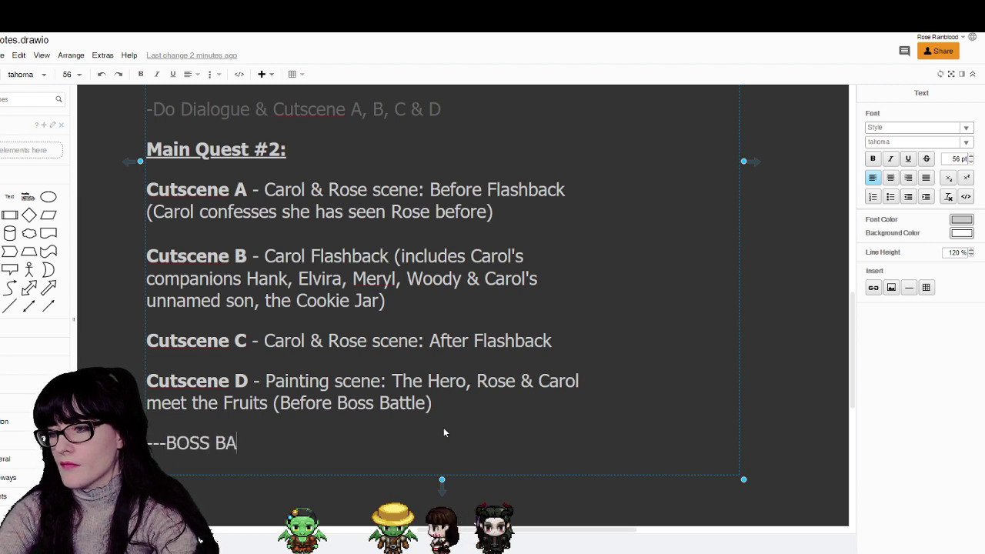
type("TTLE---")
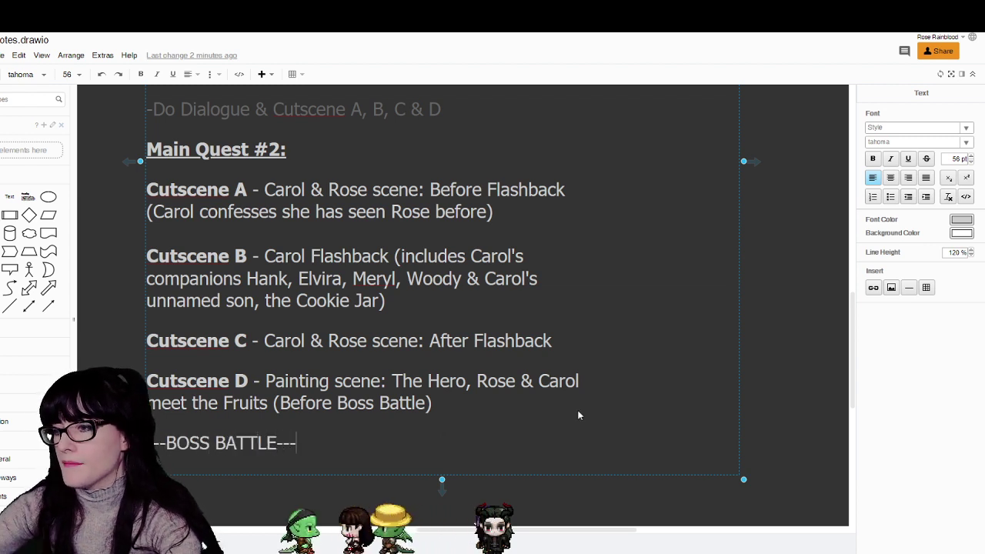
- Make the entire "---BOSS BATTLE---" line bold
scroll(445, 321, "down", 1)
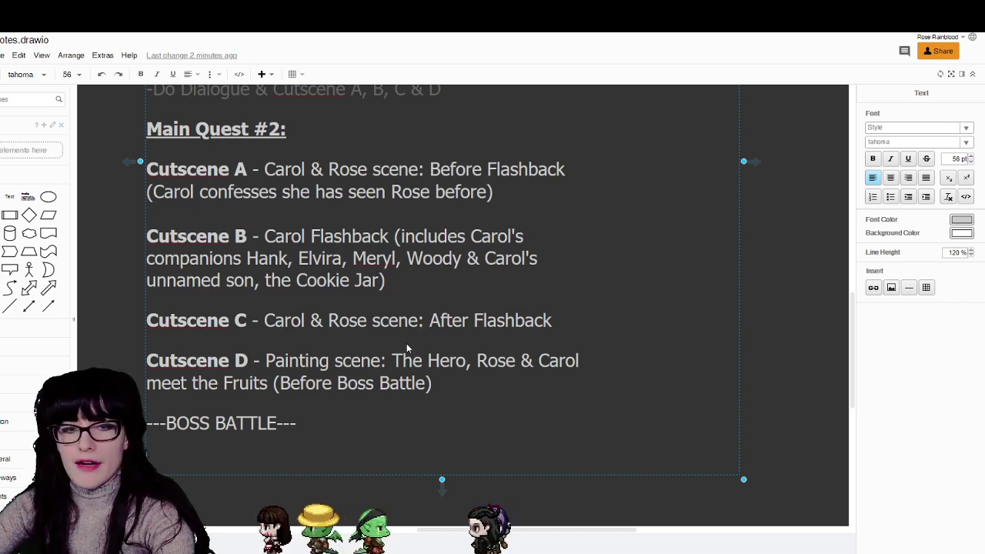
left_click_drag(304, 423, 165, 423)
key("ctrl+a")
left_click_drag(297, 423, 147, 423)
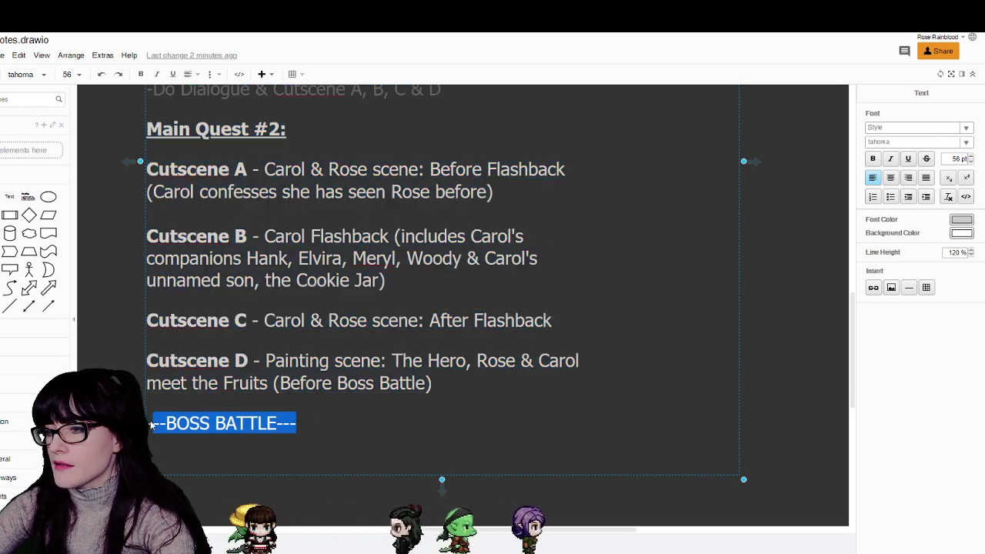
left_click(873, 158)
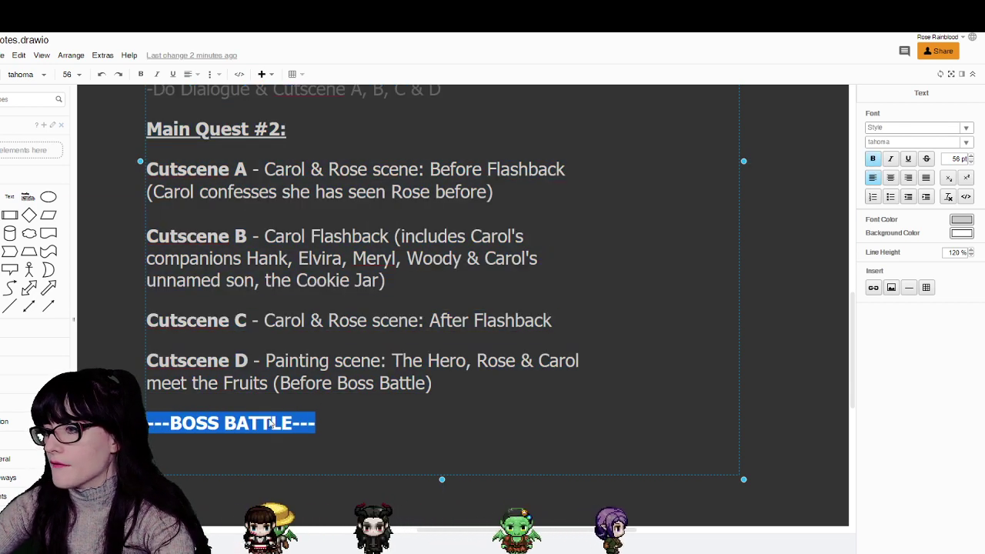
- Start a "Cutscene E -" entry below the boss battle line and make its "Cutscene E" label bold
left_click(275, 451)
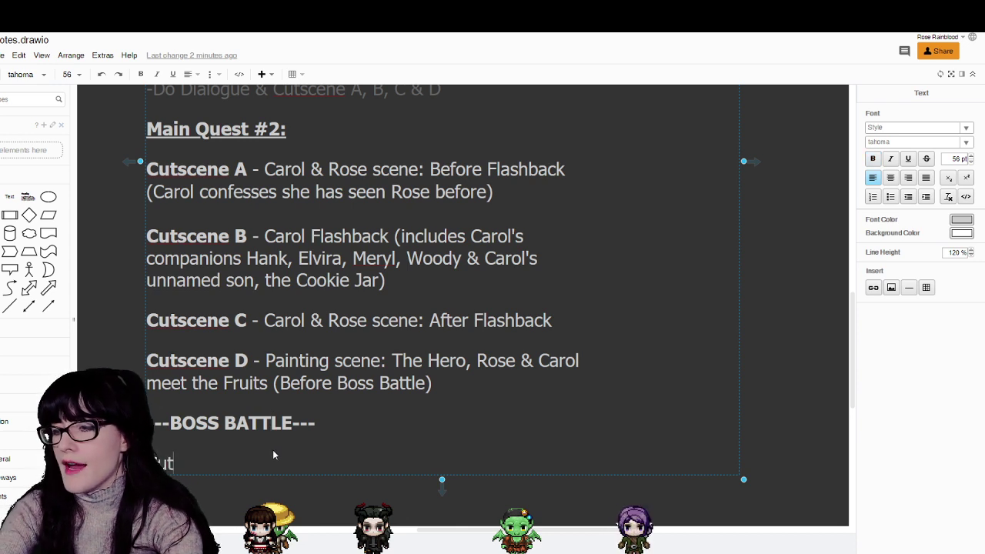
type("Cutscene E -")
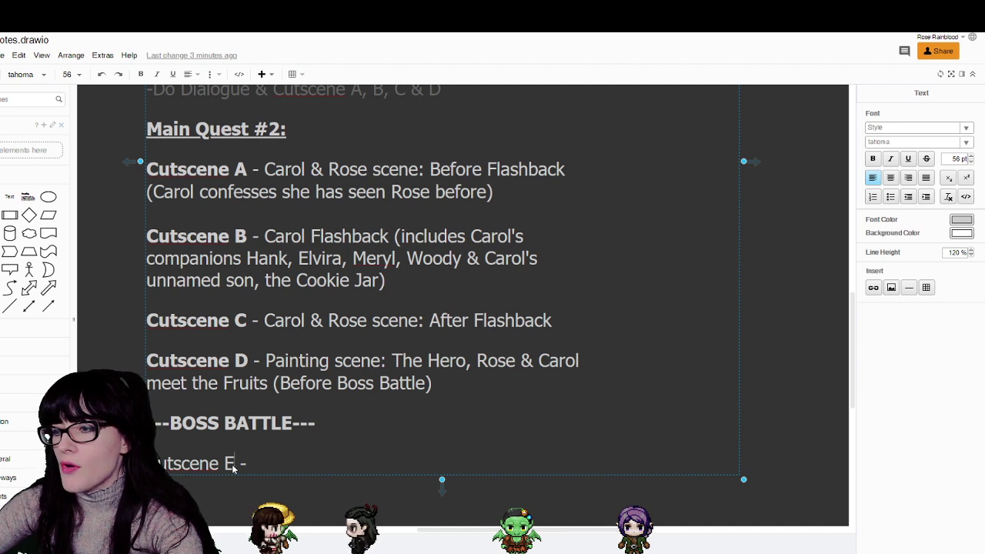
left_click_drag(235, 462, 154, 462)
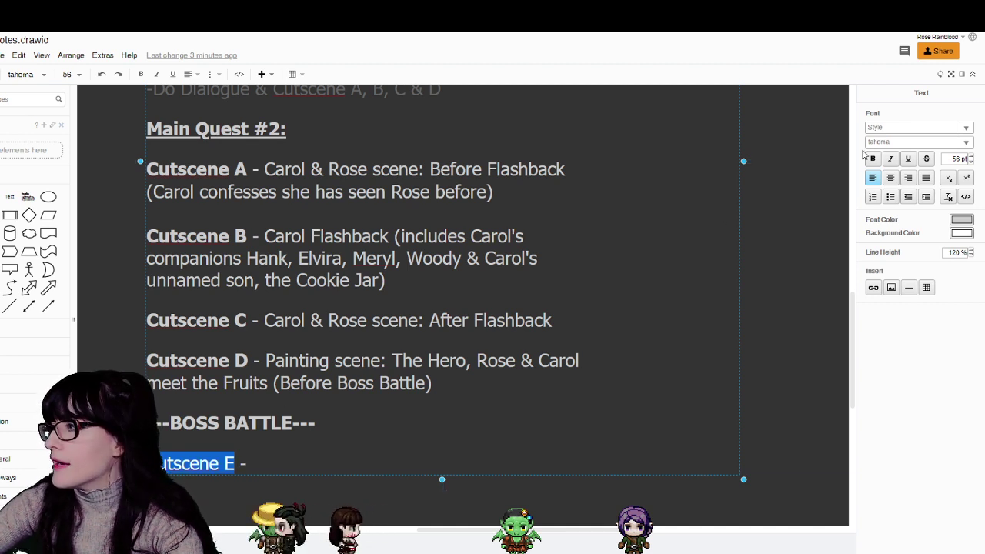
key("ctrl+b")
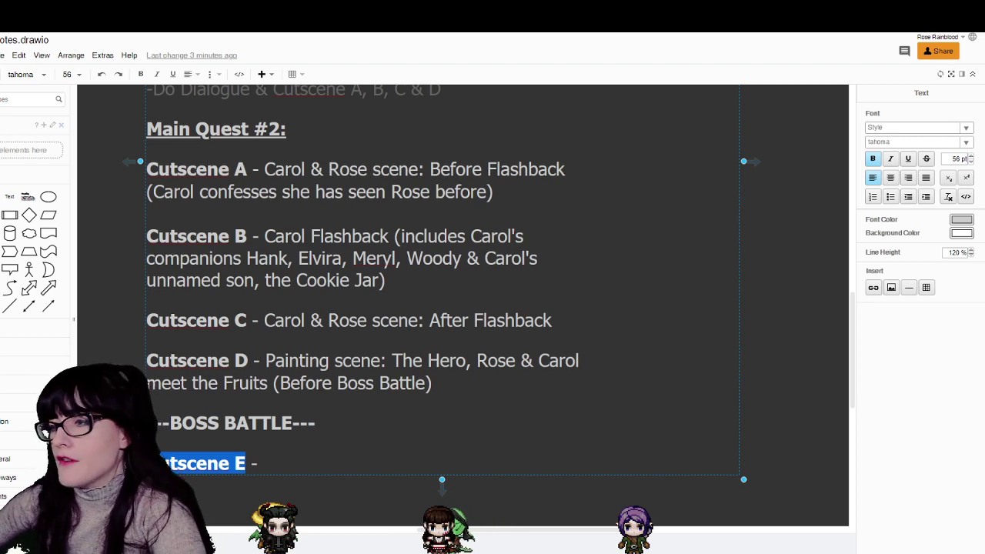
left_click(359, 461)
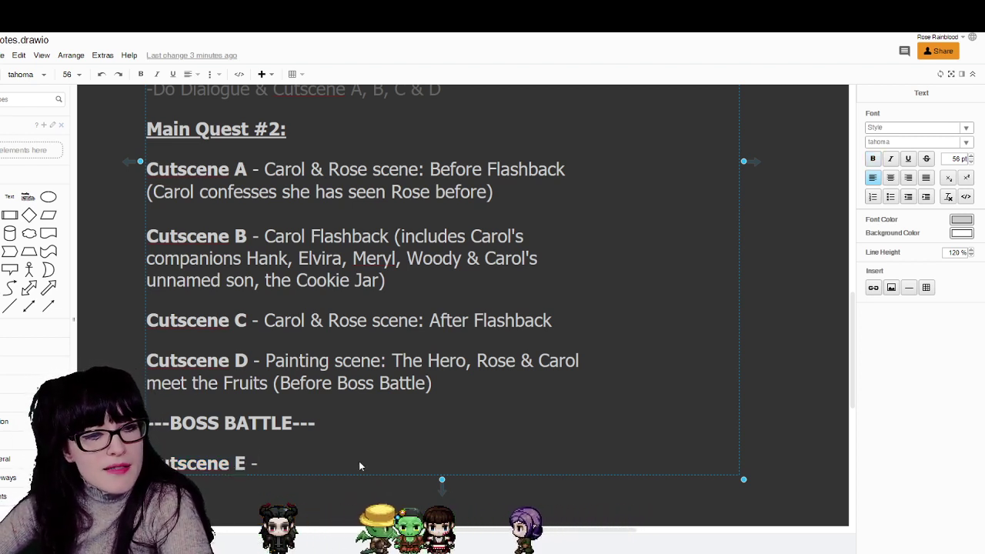
- Add "-Biscotti/Biscotty" as a new entry below Harold in the "Names for son" list
left_click_drag(539, 529, 402, 529)
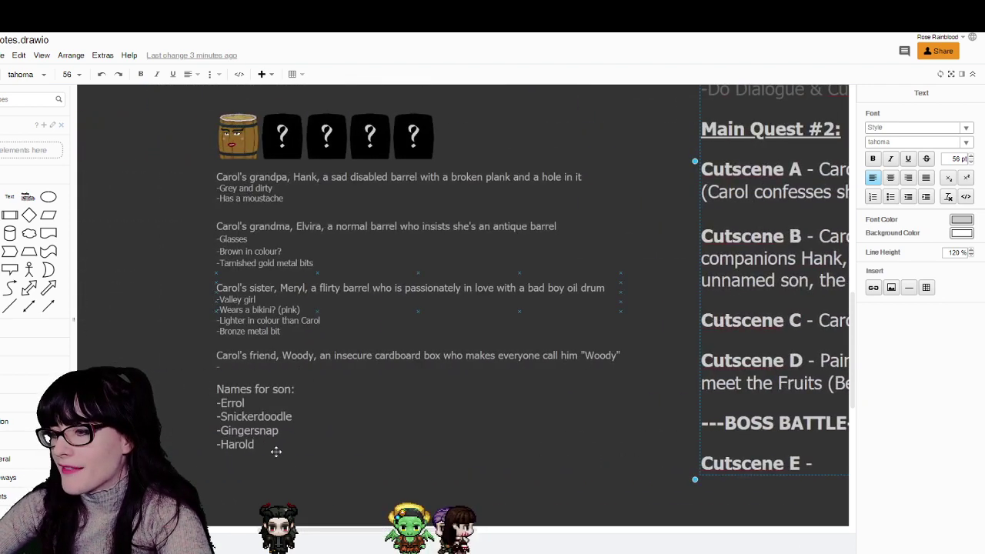
double_click(271, 446)
left_click(271, 451)
key("Return")
type("-")
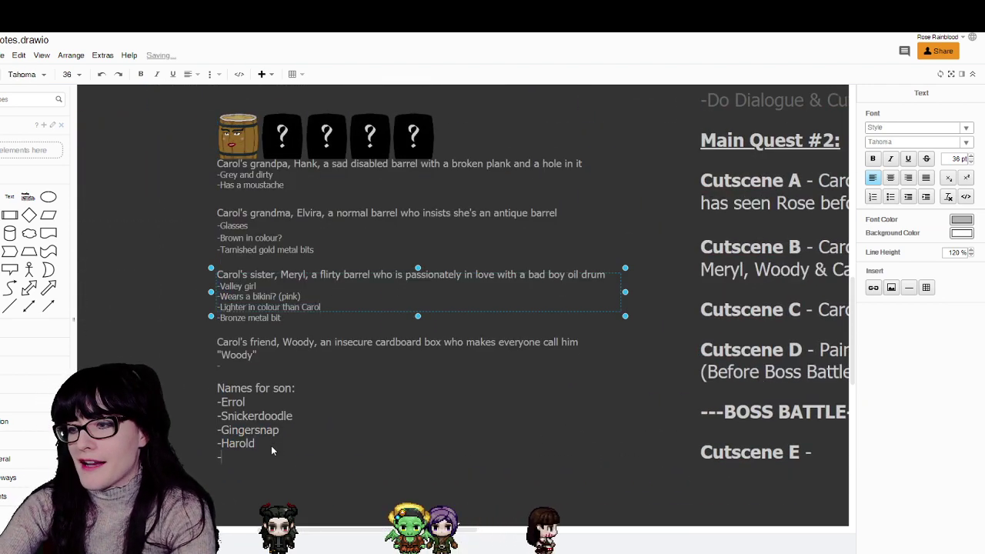
type("B")
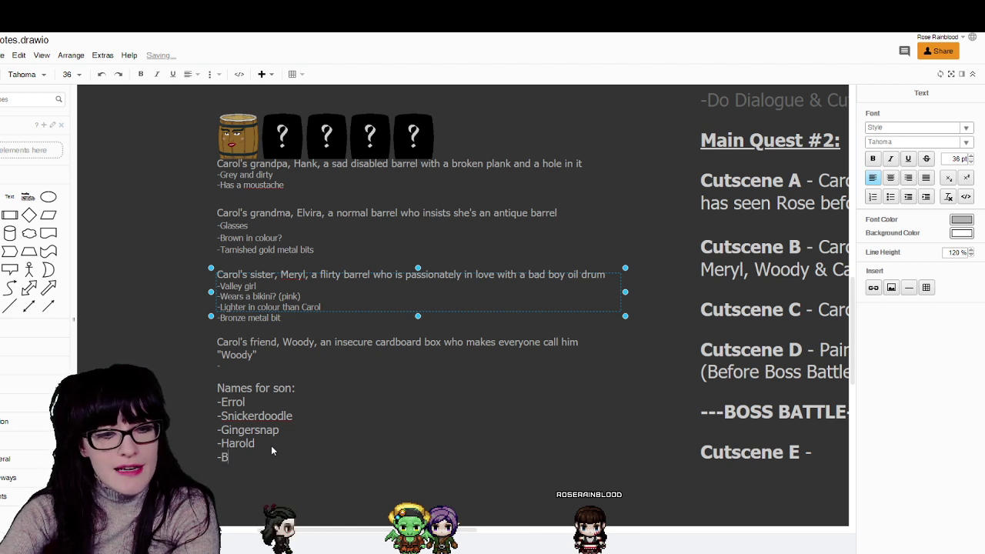
type("iscotti")
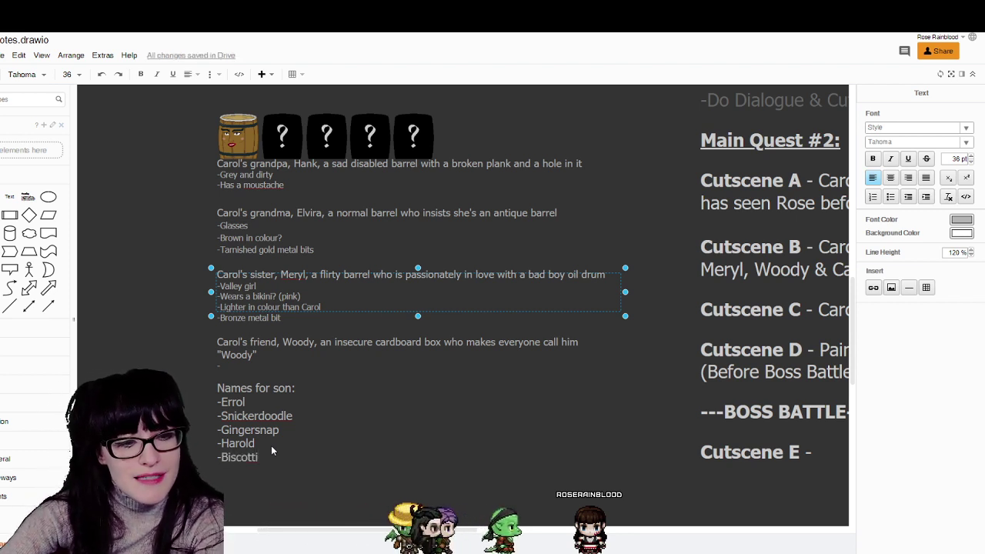
type("/Bis")
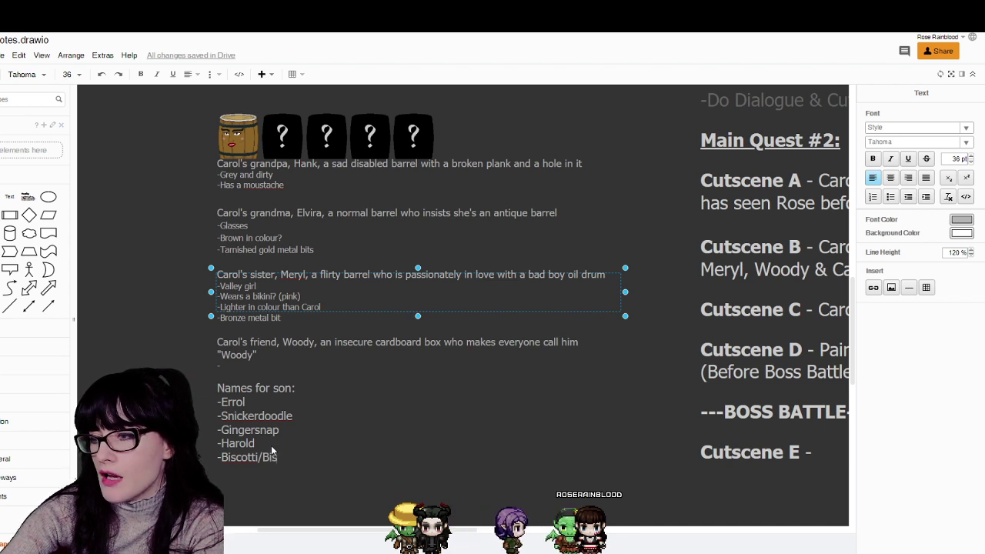
type("cotty")
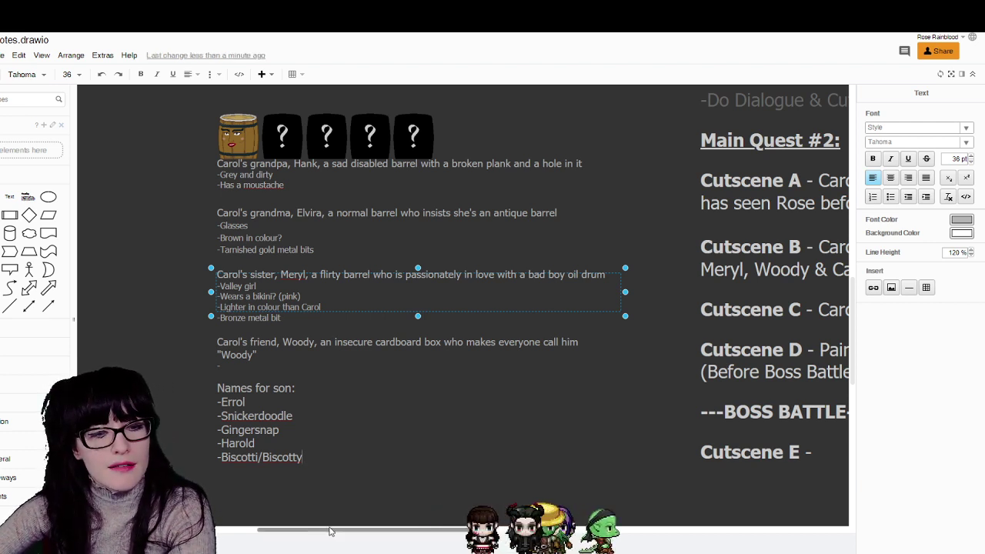
left_click_drag(330, 531, 337, 531)
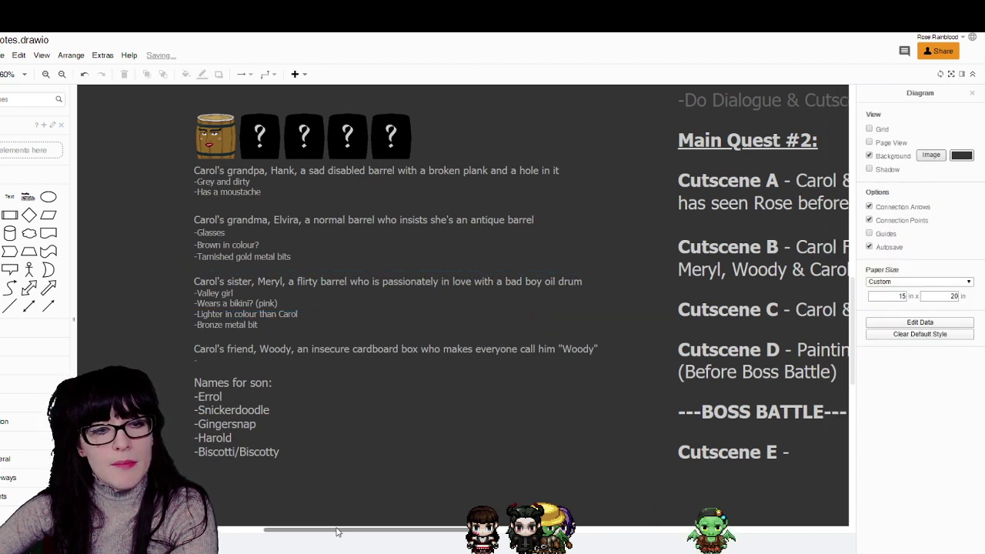
- Switch to the "What should we call our new bat mascot?" poll, review its results and return to the notes diagram
key("alt+Tab")
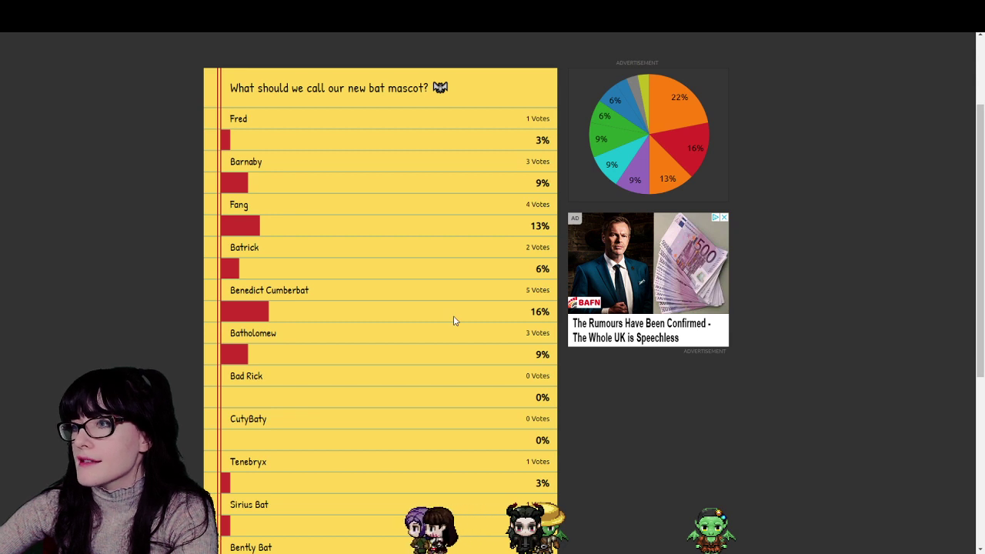
left_click(68, 30)
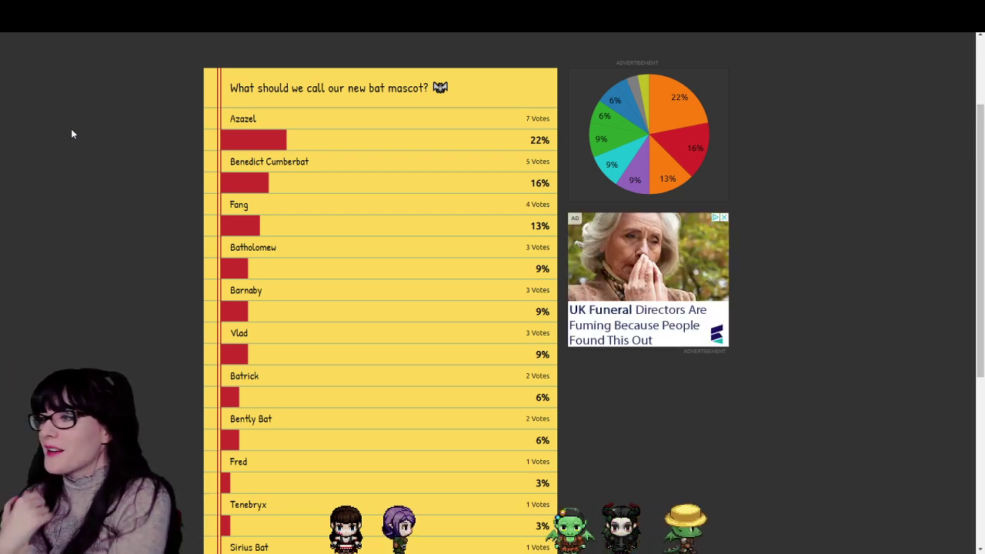
scroll(77, 158, "down", 3)
scroll(78, 162, "up", 4)
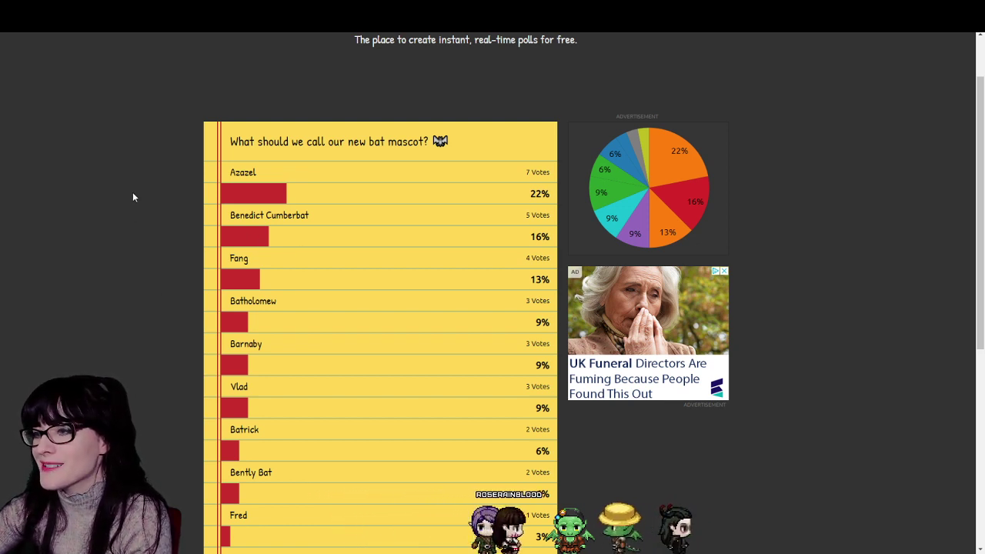
scroll(132, 194, "down", 1)
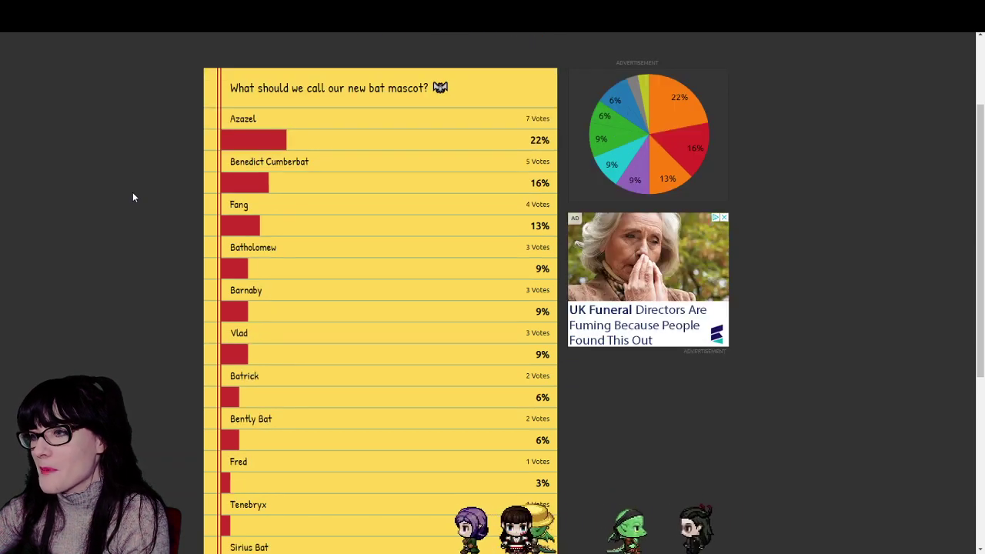
scroll(132, 193, "up", 1)
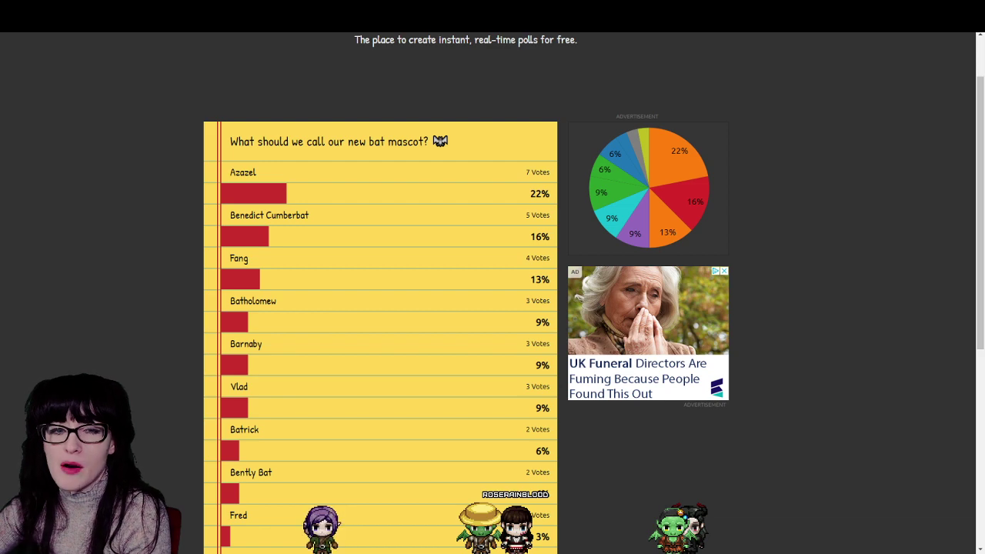
key("ctrl+Tab")
key("ctrl+Tab")
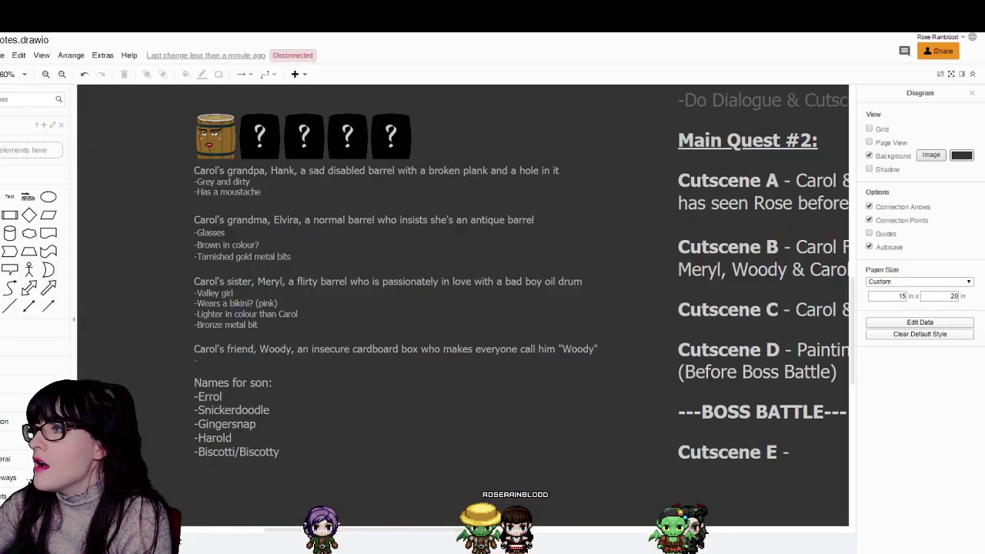
- Delete "(Before Boss Battle)" from the end of the Cutscene D entry under Main Quest #2
left_click_drag(449, 532, 608, 532)
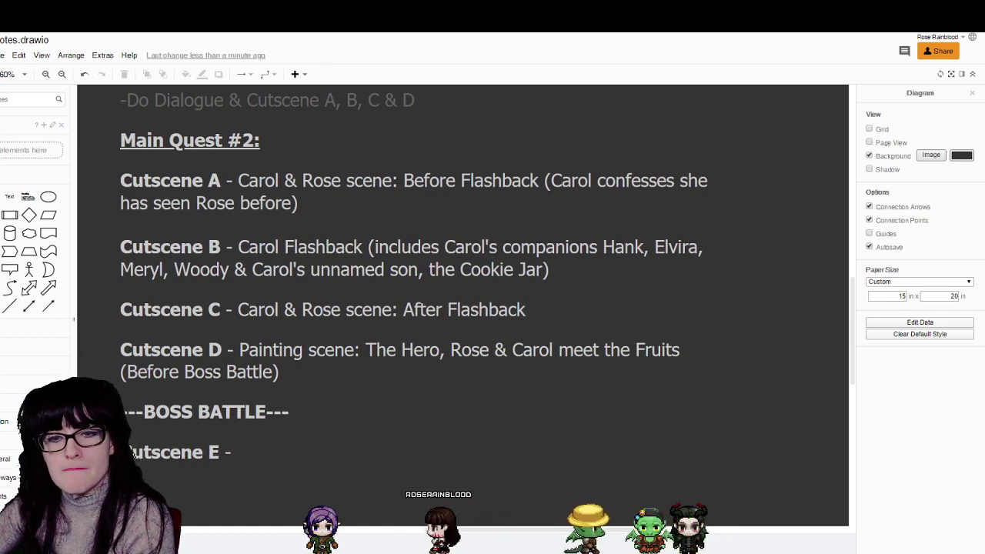
double_click(265, 455)
scroll(255, 417, "down", 5)
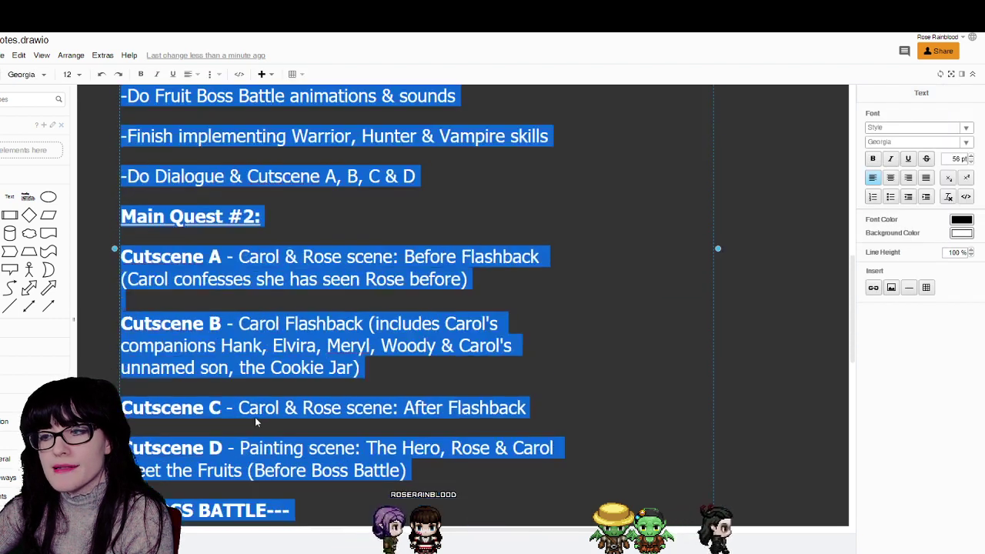
scroll(255, 417, "down", 3)
left_click(254, 333)
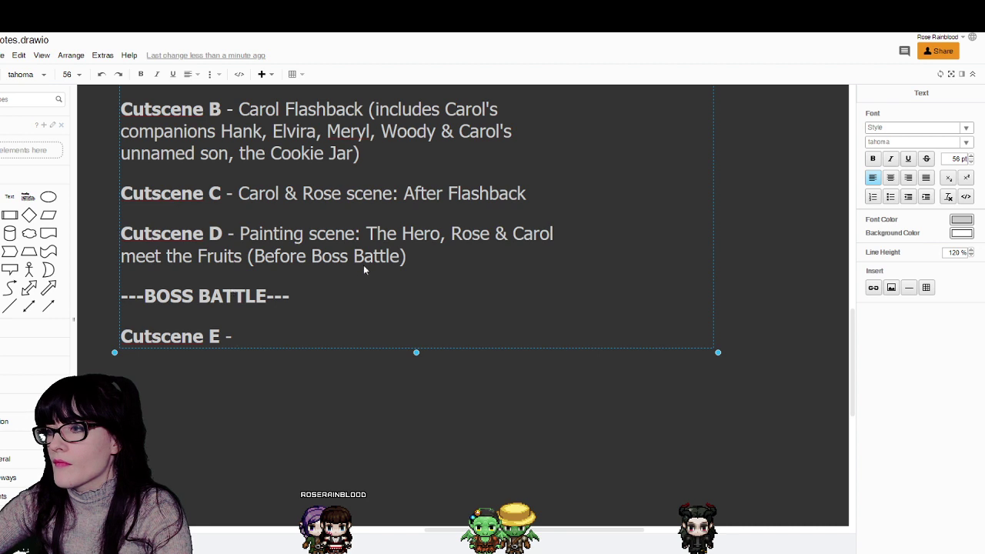
left_click_drag(407, 257, 249, 263)
key("BackSpace")
key("BackSpace")
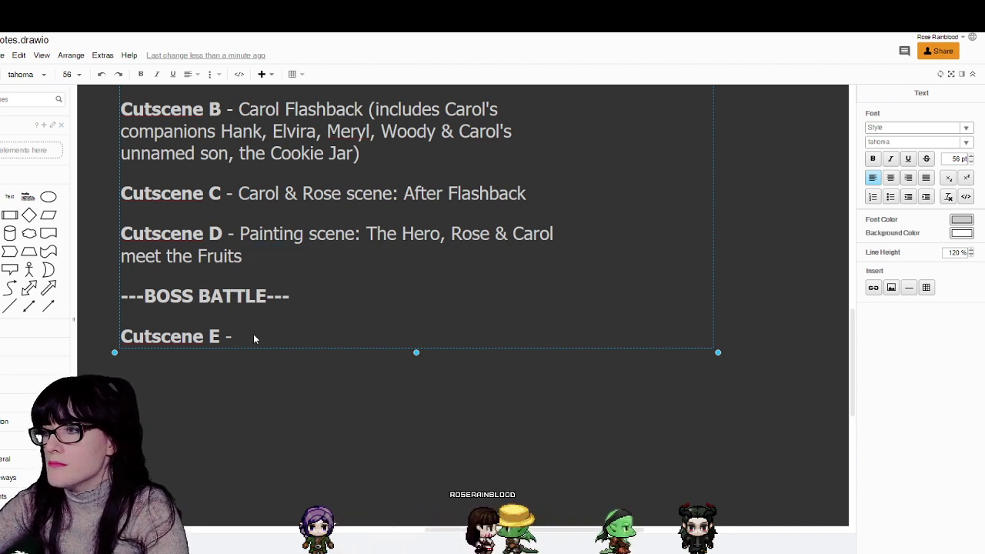
- Check the main-story channel in Discord against the cutscene list and return to the notes diagram
scroll(254, 338, "up", 3)
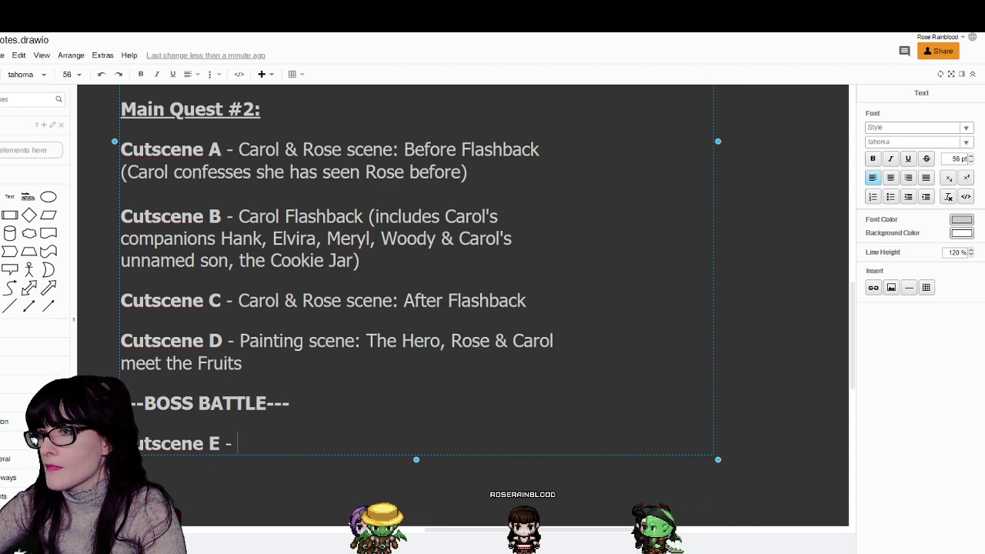
key("alt+Tab")
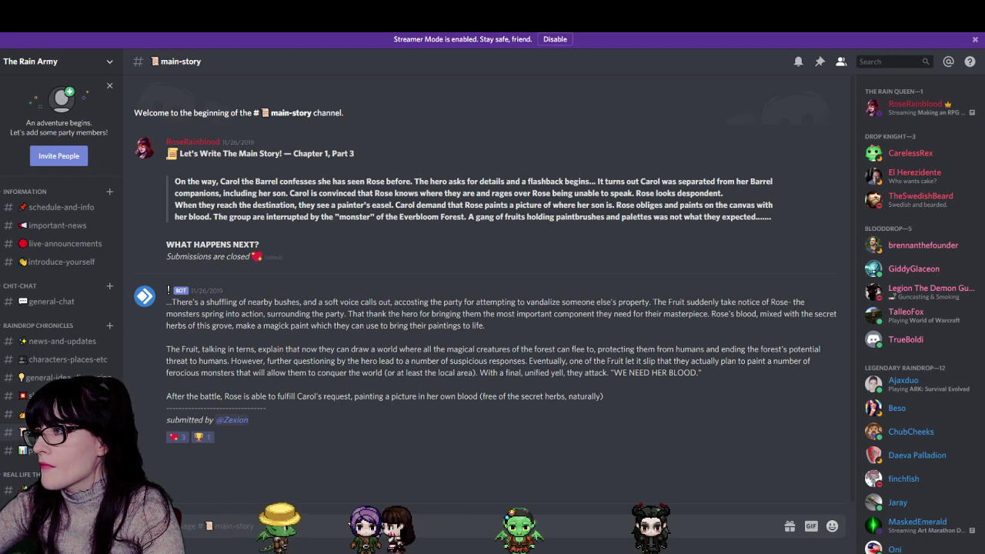
key("alt+Tab")
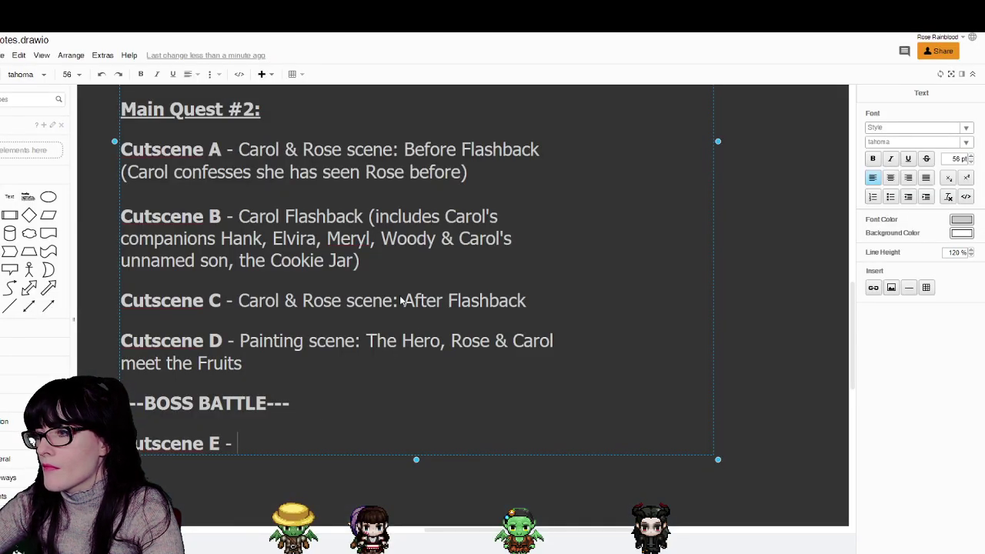
left_click_drag(397, 301, 538, 306)
key("BackSpace")
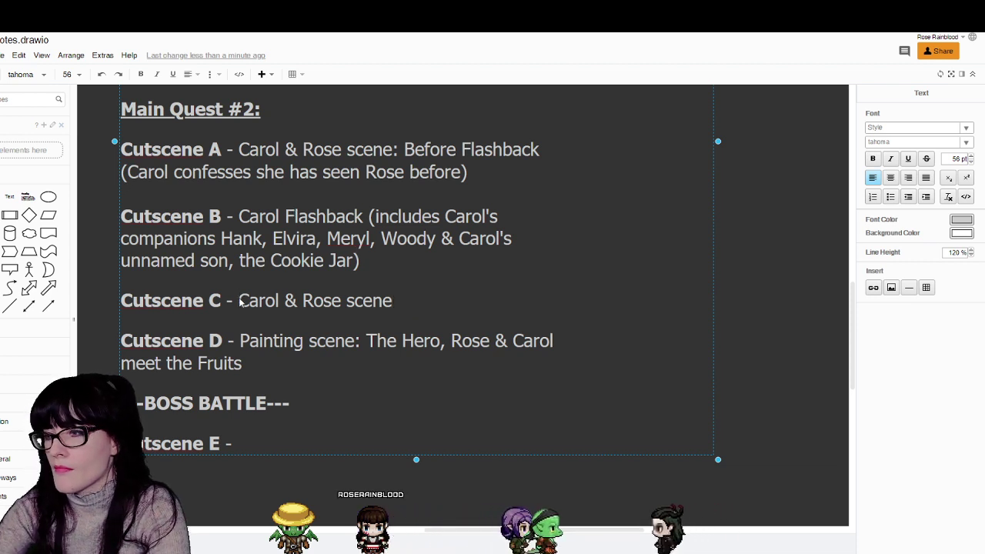
key("ctrl+z")
key("ctrl+z")
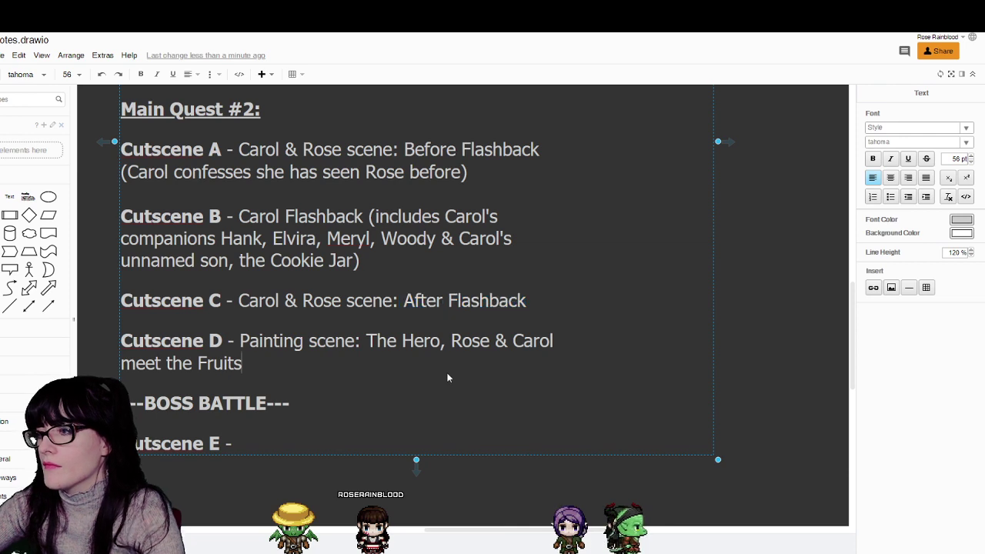
- Place the cursor after "Cutscene E -", read the after-battle part of the main-story submission in Discord and return to the notes
left_click(284, 445)
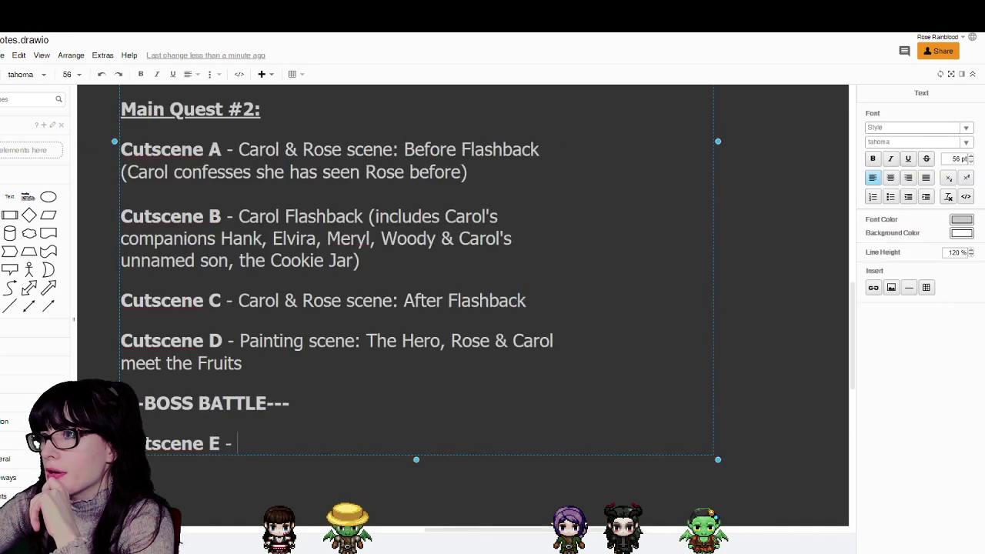
key("alt+Tab")
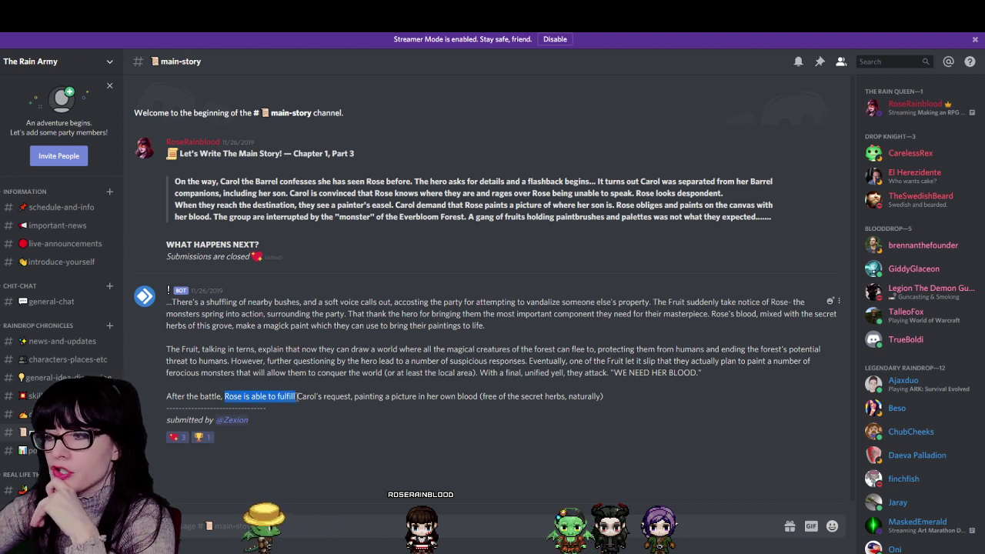
left_click_drag(296, 396, 605, 396)
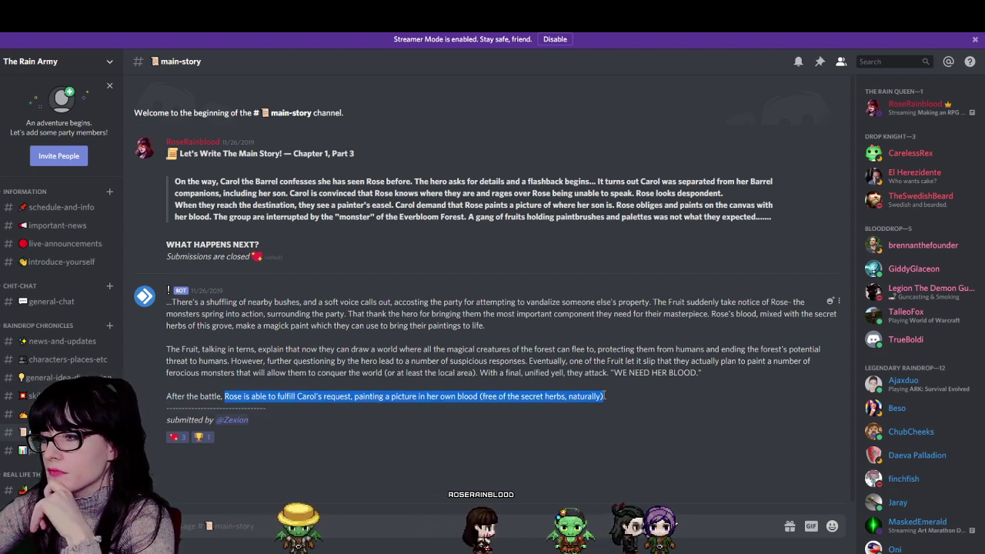
left_click(706, 381)
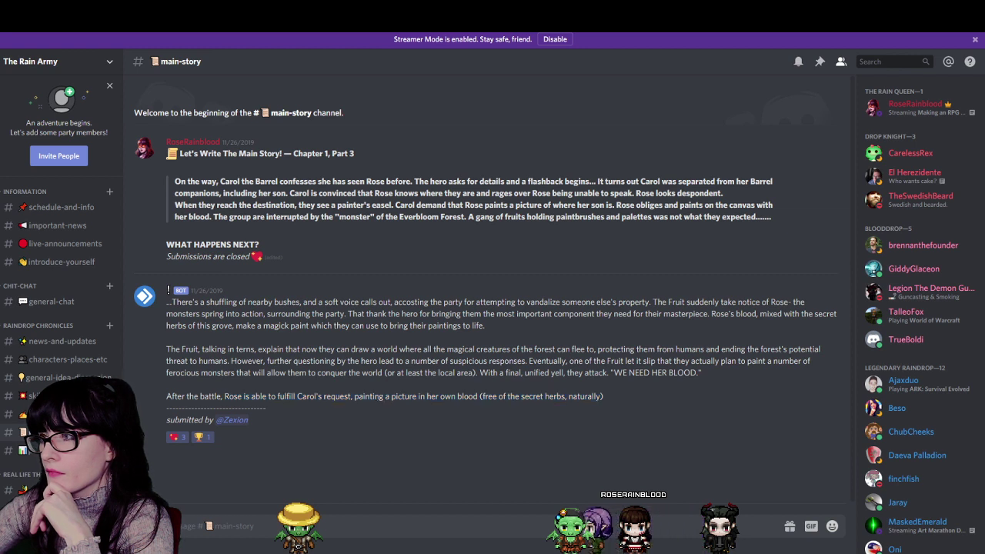
left_click_drag(654, 396, 274, 302)
left_click(273, 302)
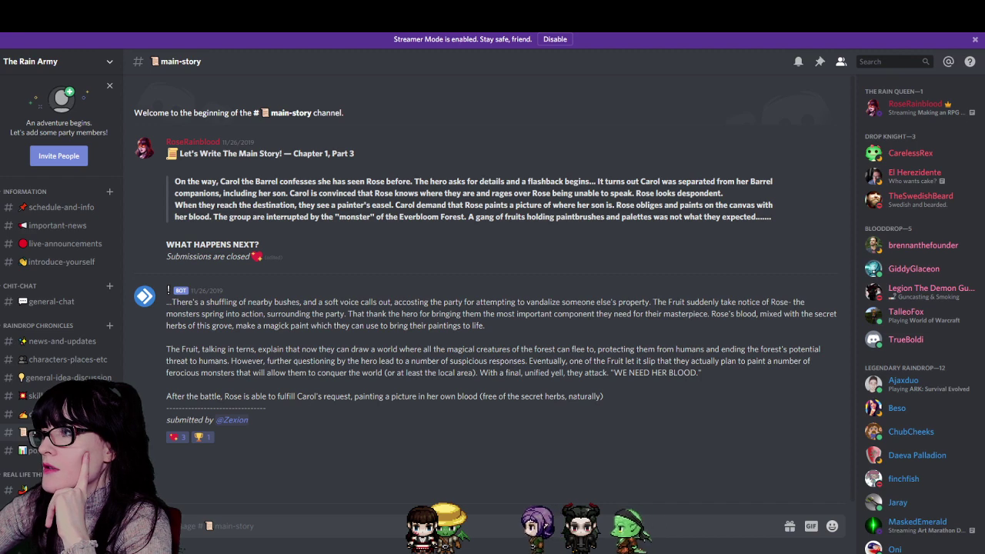
key("alt+Tab")
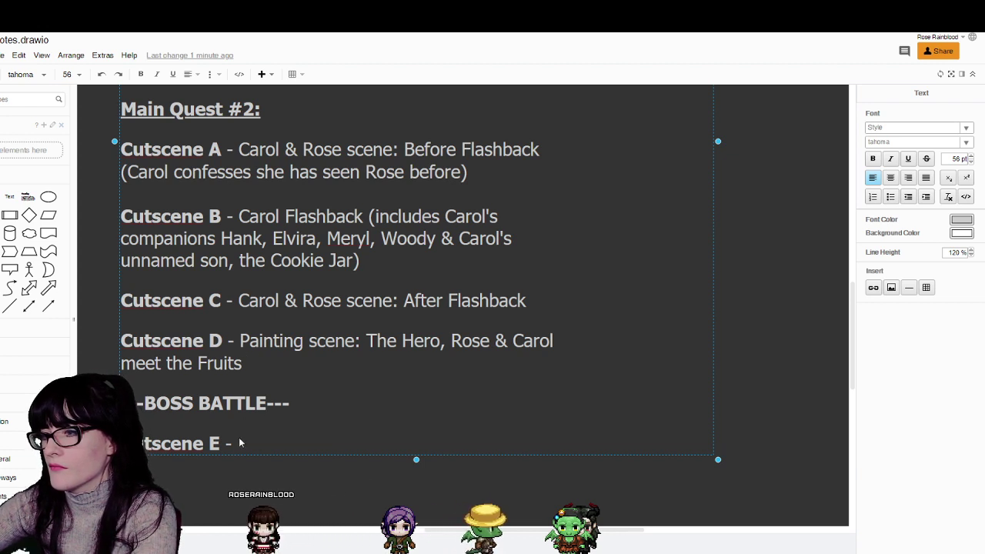
type("Ros")
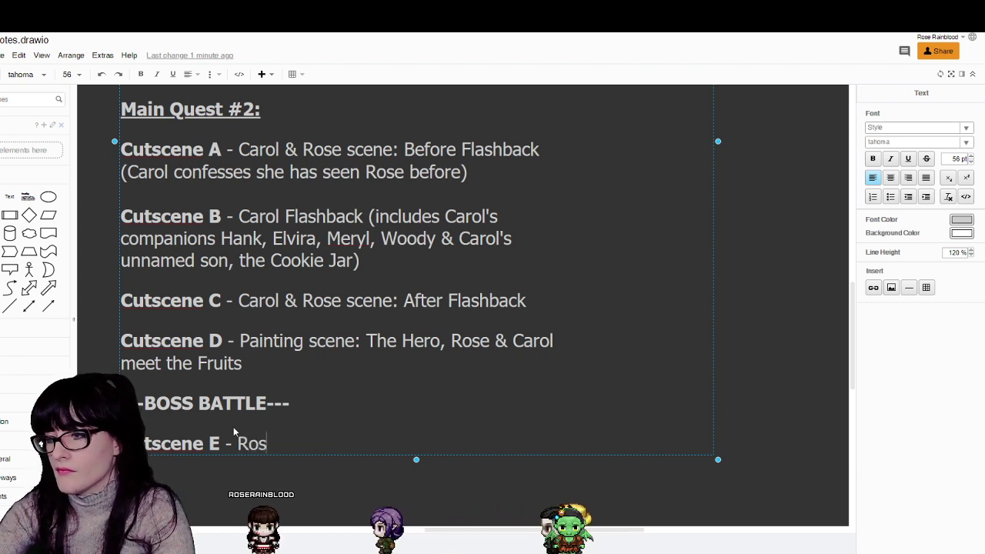
key("BackSpace")
key("BackSpace")
key("BackSpace")
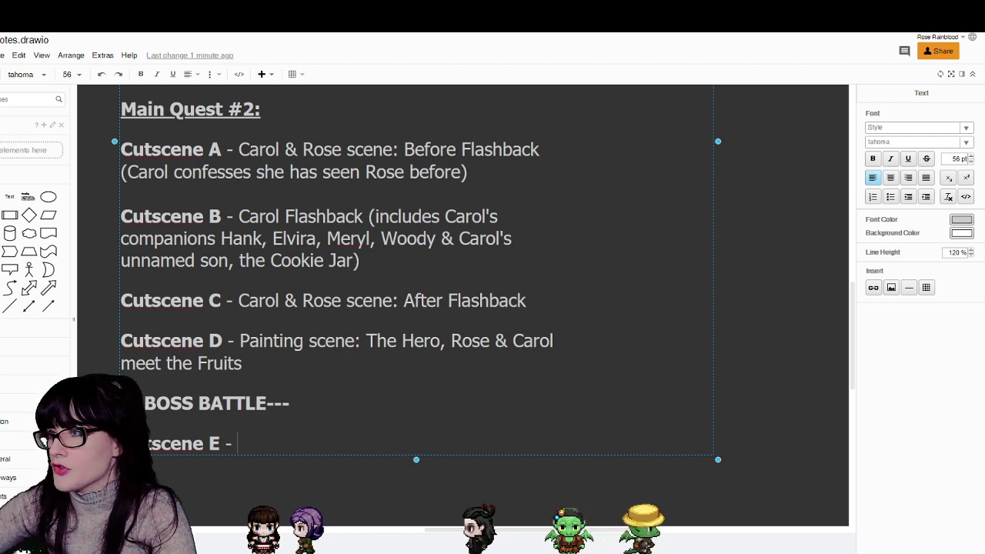
- Recheck the main-story channel in Discord and write "Rose paints a picture" as the Cutscene E description in the notes diagram
key("alt+Tab")
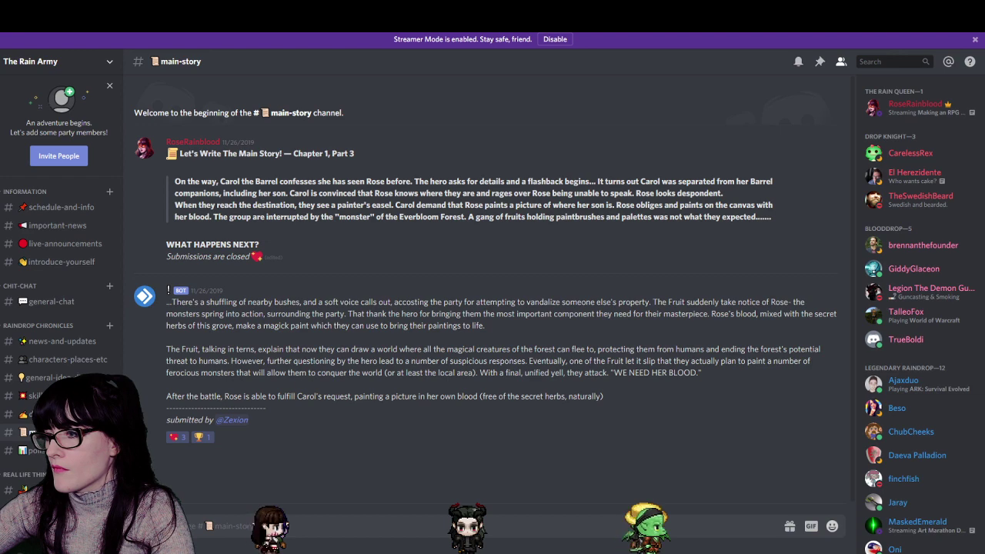
key("alt+Tab")
key("alt+Tab")
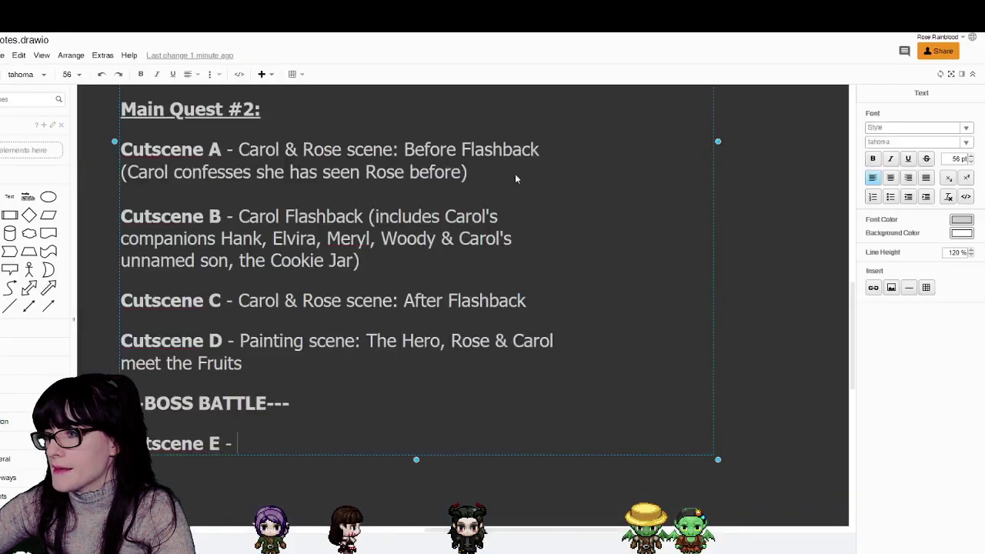
type("Rose paints ")
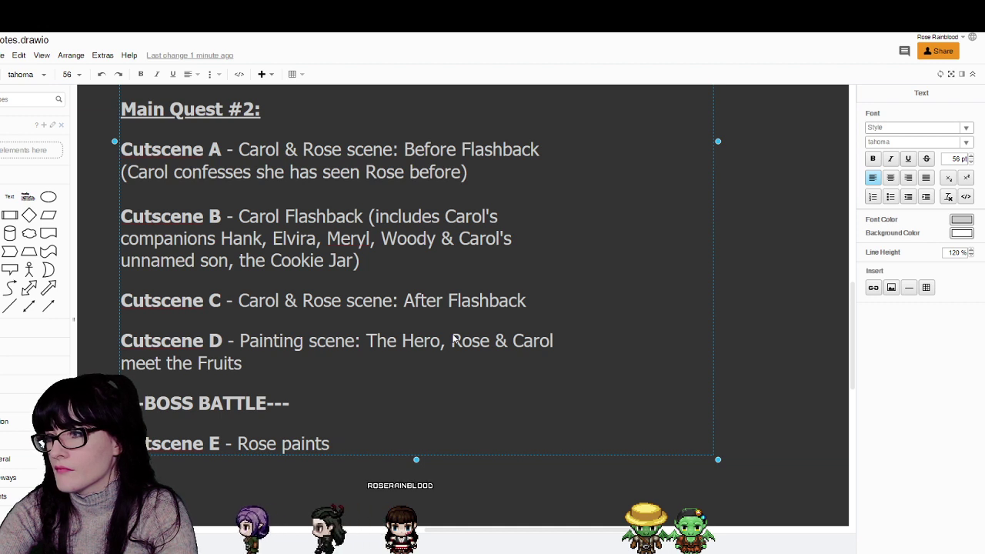
type("the p")
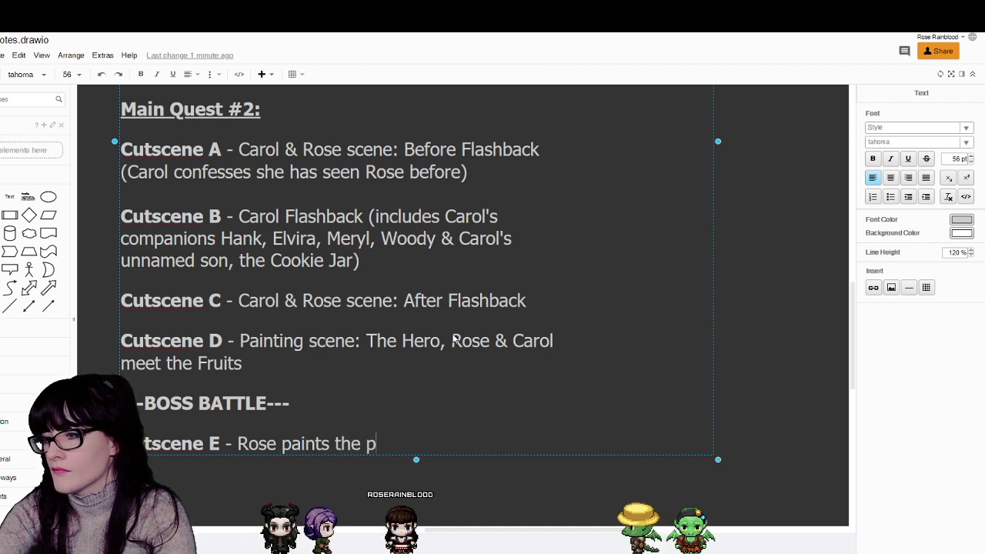
key("BackSpace")
key("BackSpace")
key("BackSpace")
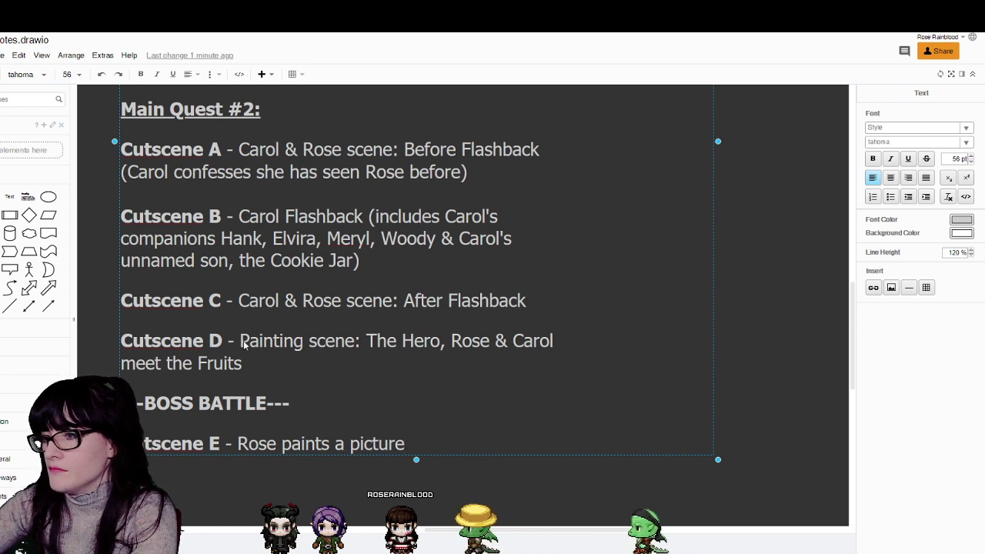
- Delete "Painting scene:" from the start of the Cutscene D description under Main Quest #2
left_click_drag(240, 346, 355, 344)
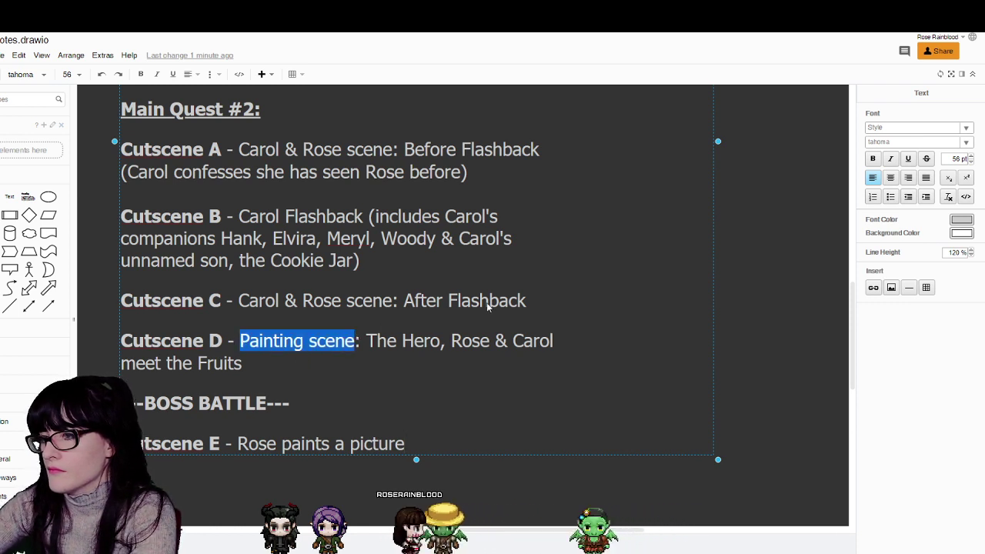
key("Delete")
key("Delete")
key("Delete")
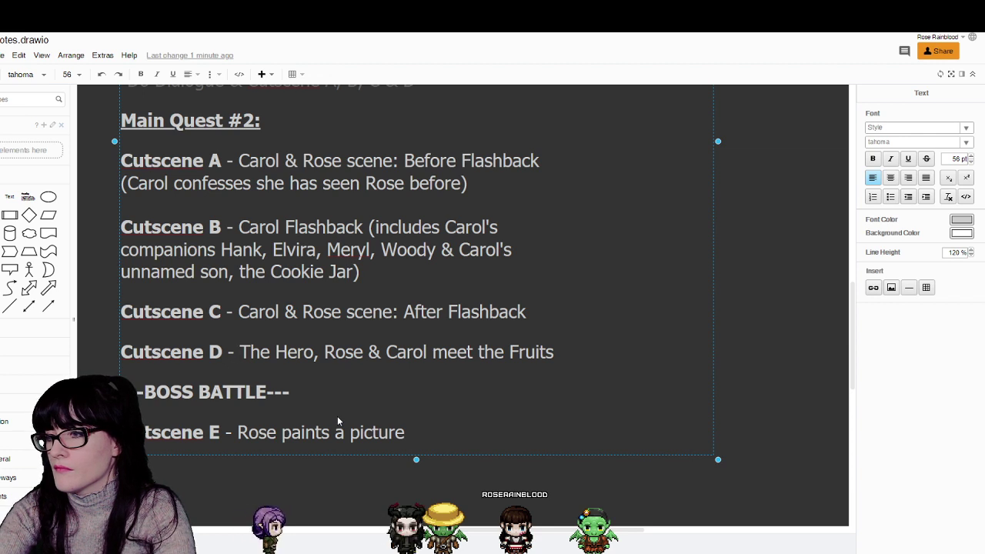
type("They")
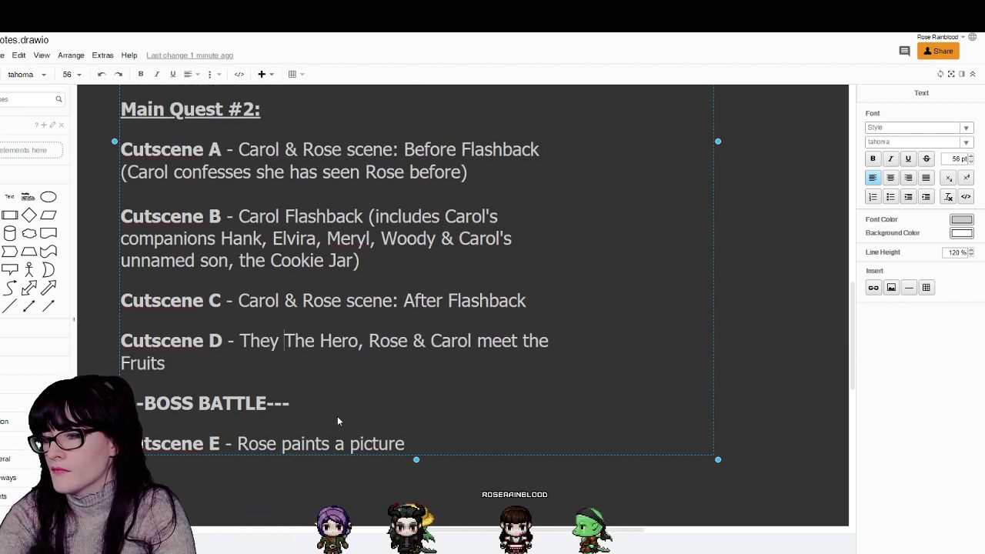
key("BackSpace")
key("BackSpace")
key("BackSpace")
key("BackSpace")
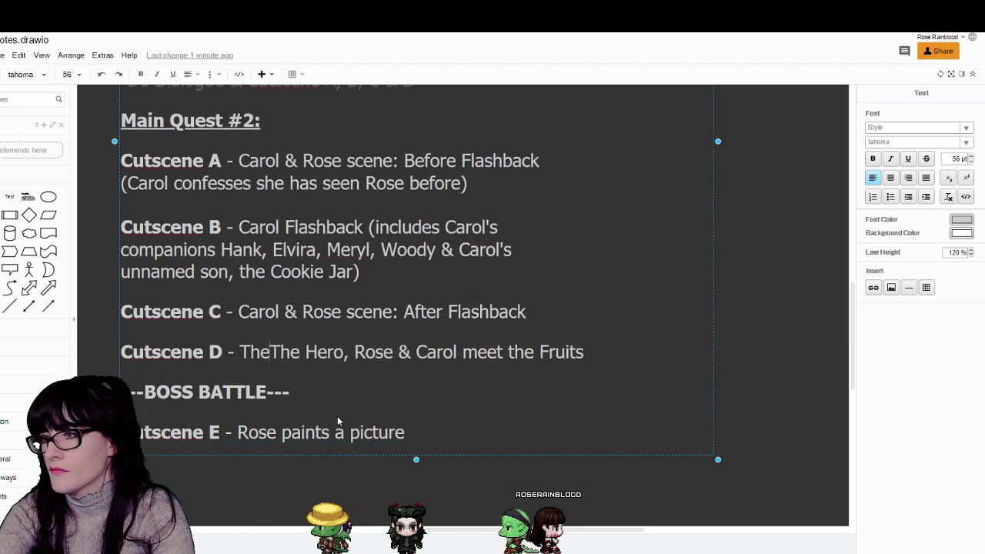
type("h")
key("BackSpace")
key("BackSpace")
type("he party")
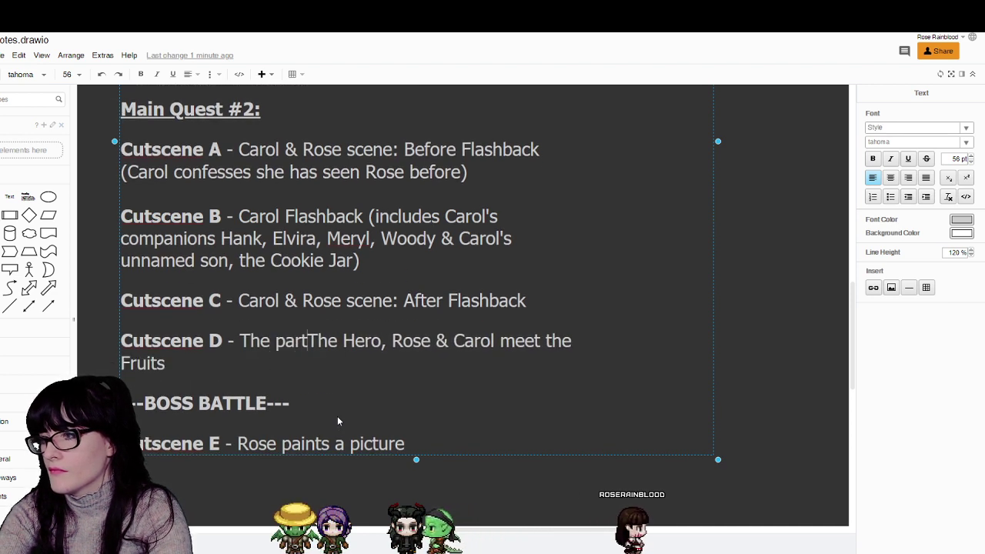
key("BackSpace")
key("BackSpace")
key("BackSpace")
key("BackSpace")
key("BackSpace")
key("BackSpace")
key("BackSpace")
key("BackSpace")
key("BackSpace")
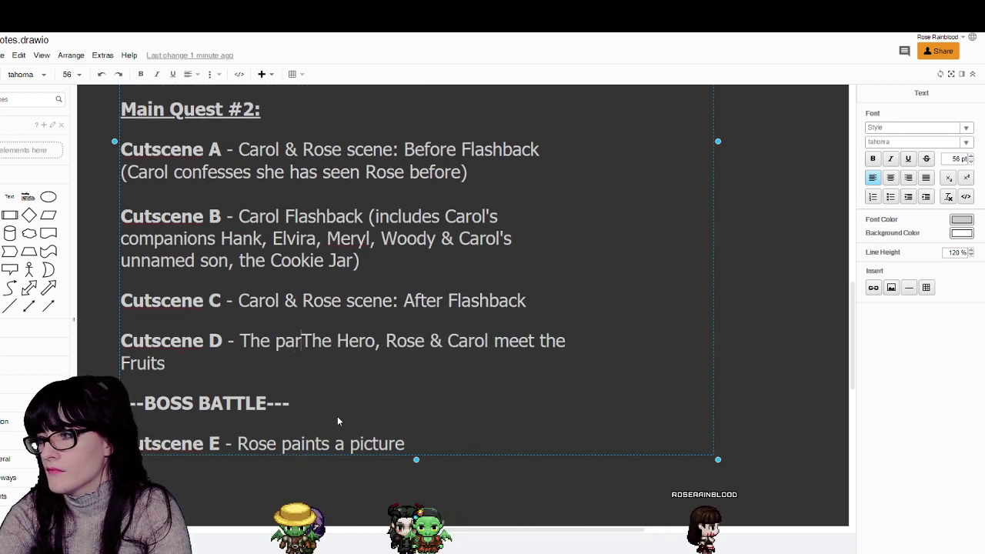
key("BackSpace")
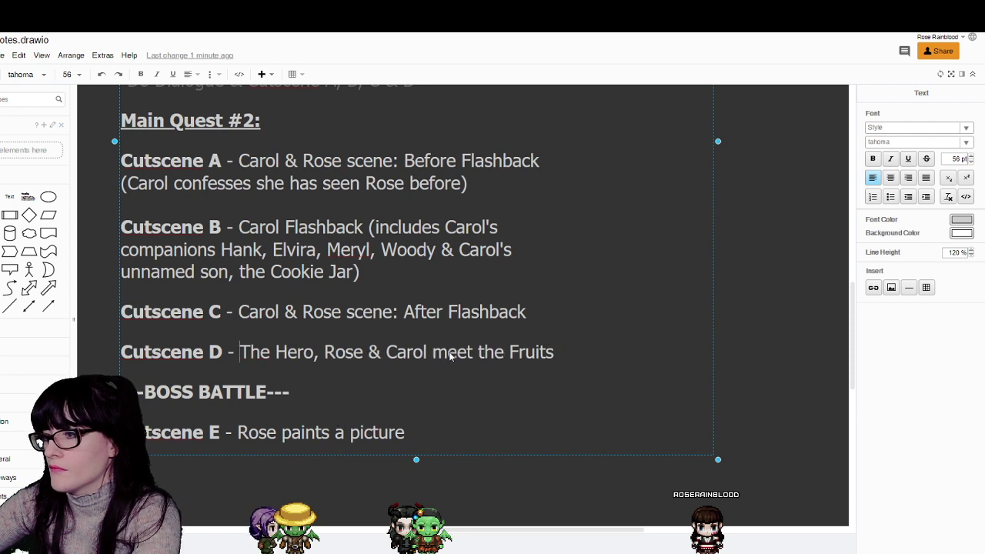
- Insert "see an easel/" before "meet the Fruits" in the Cutscene D description
left_click(433, 355)
type("see an ea")
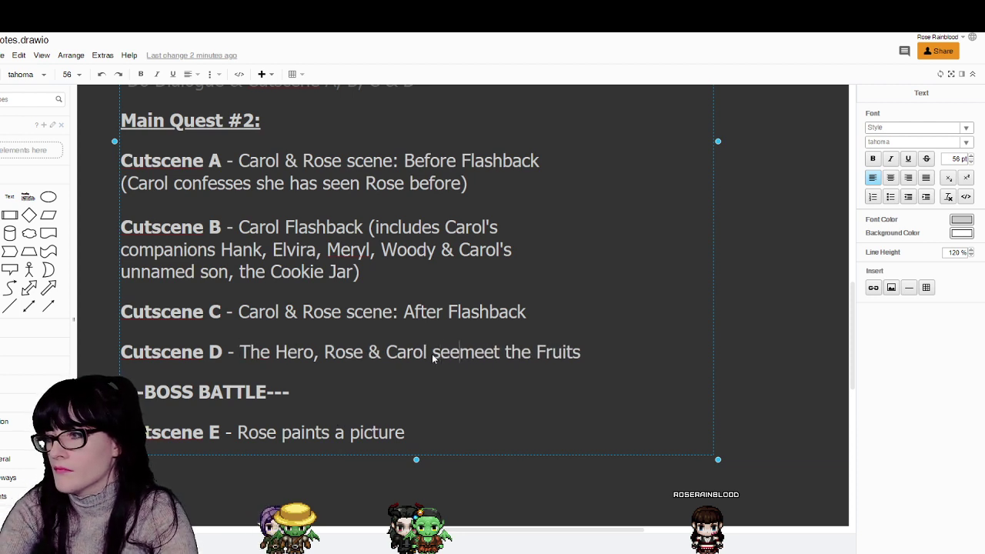
type("sel")
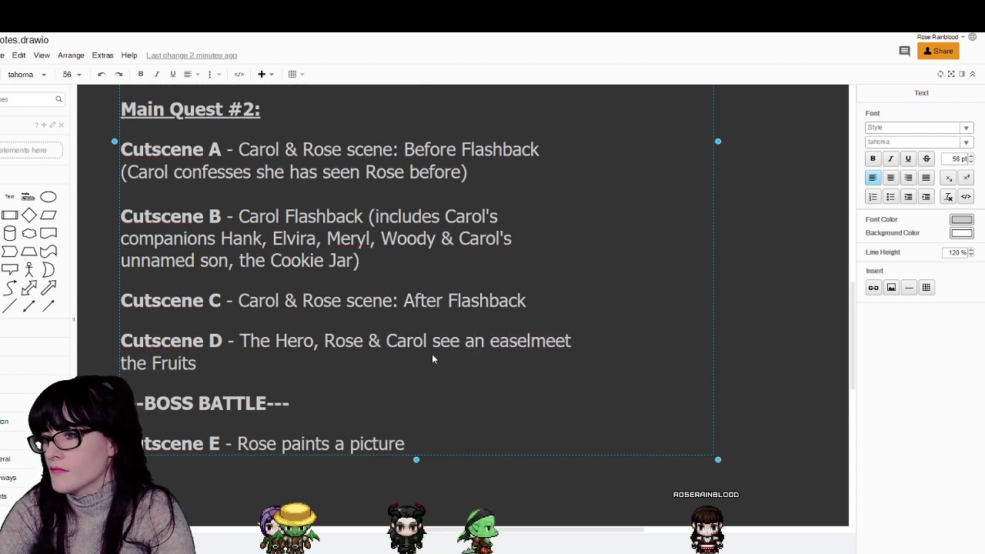
type(" and")
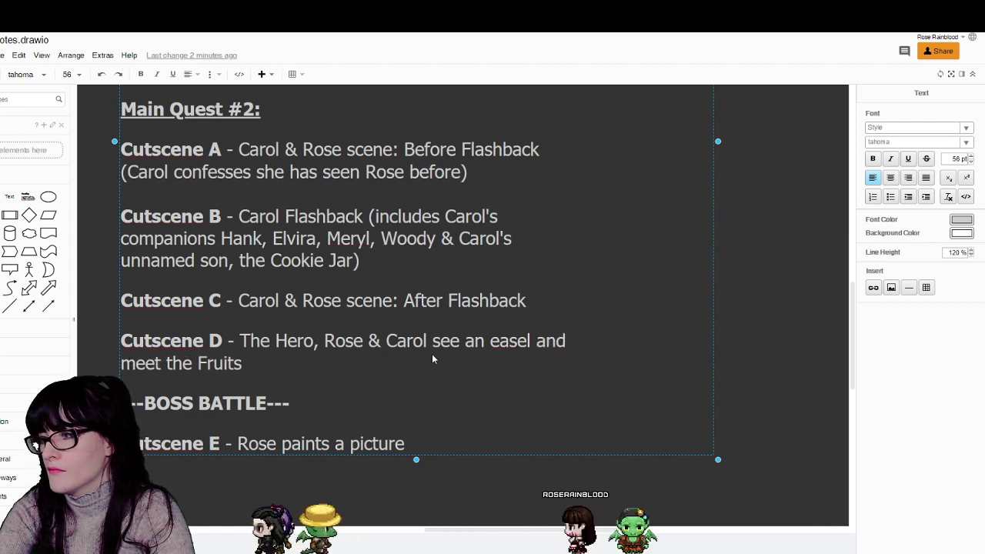
key("BackSpace")
key("BackSpace")
key("BackSpace")
key("BackSpace")
type("/")
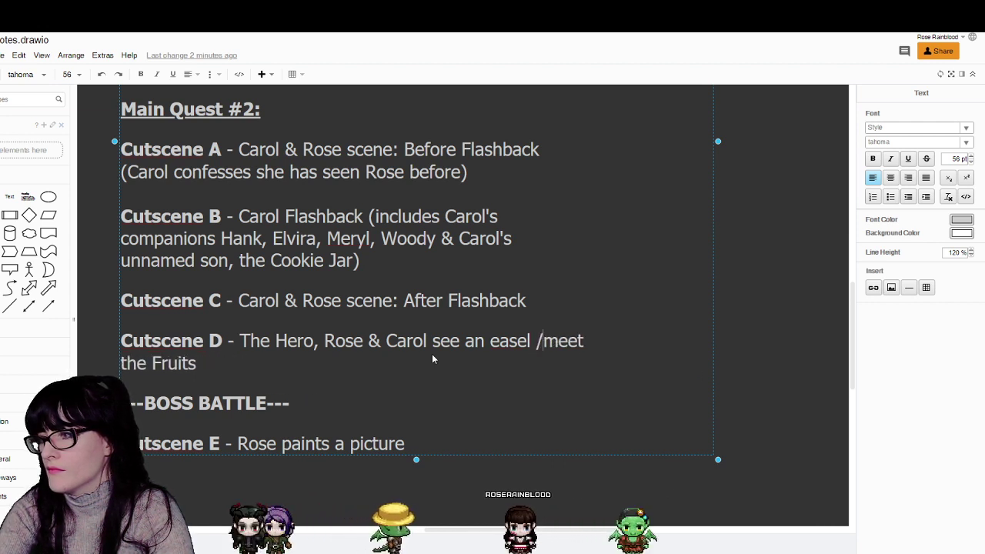
key("BackSpace")
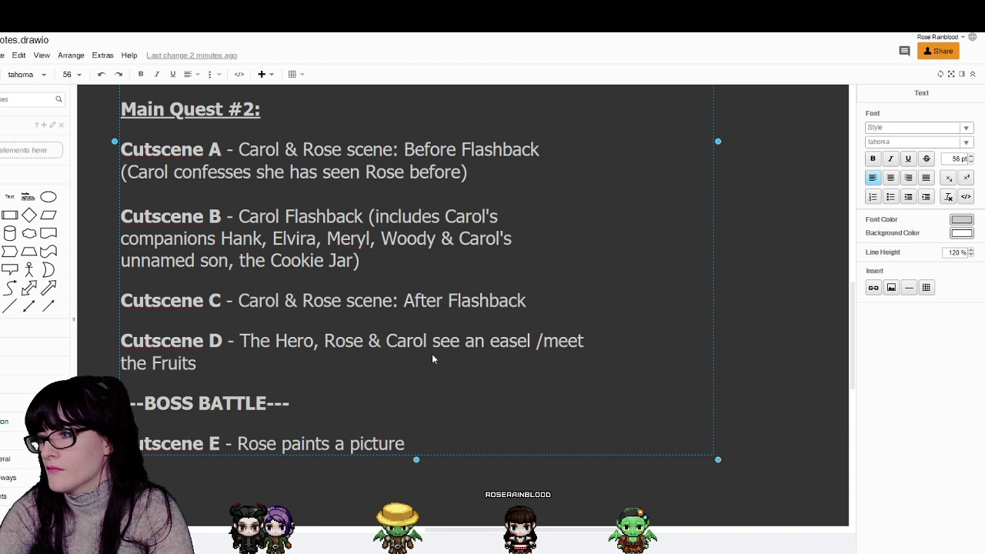
key("Left")
key("BackSpace")
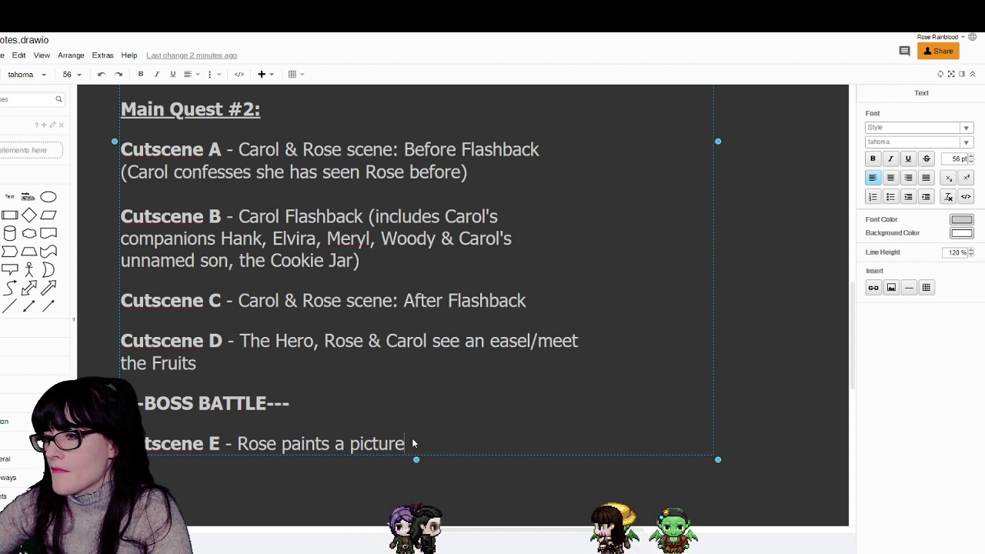
- Extend the Cutscene E description with "then they go back to Lakefall" and finish editing the text block
type(".")
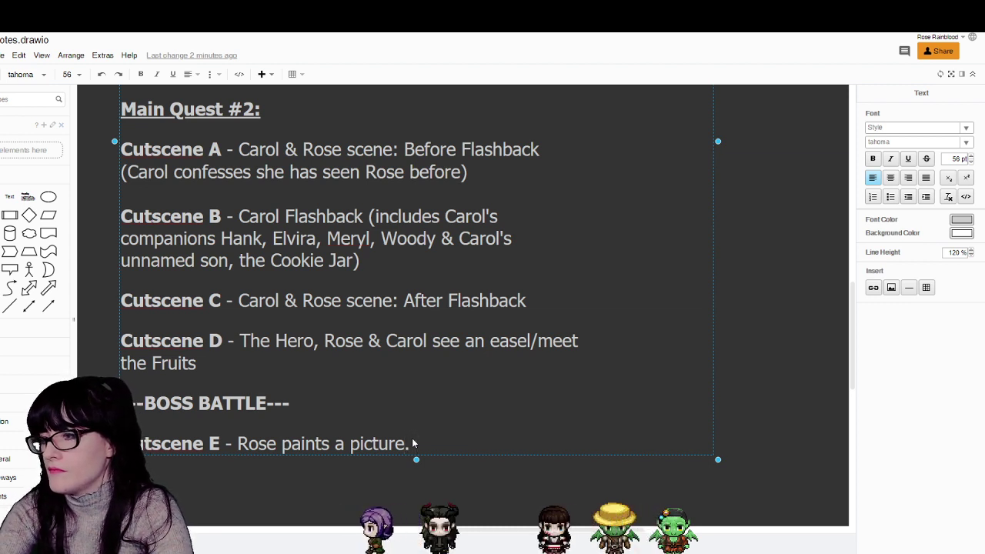
key("BackSpace")
type("then they go")
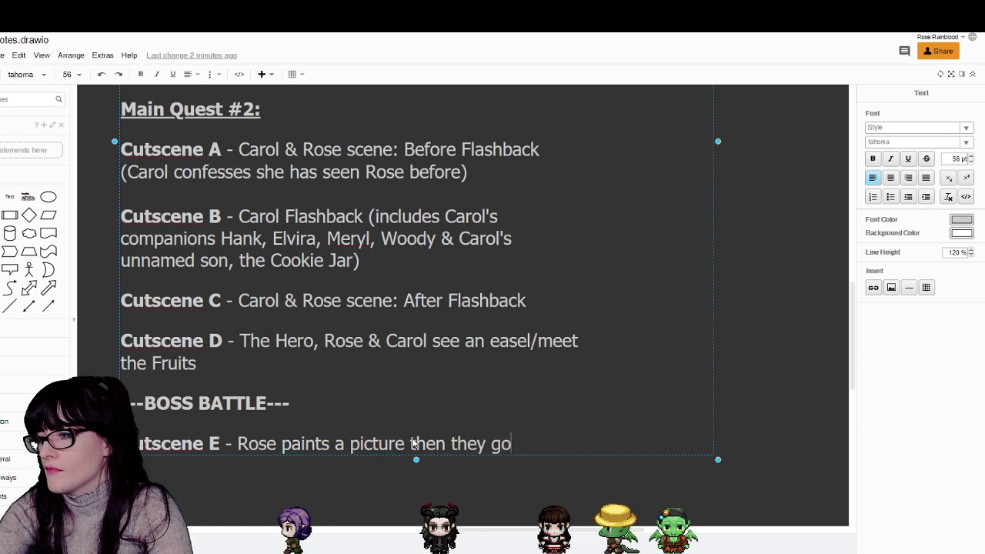
type(" back to kerfall")
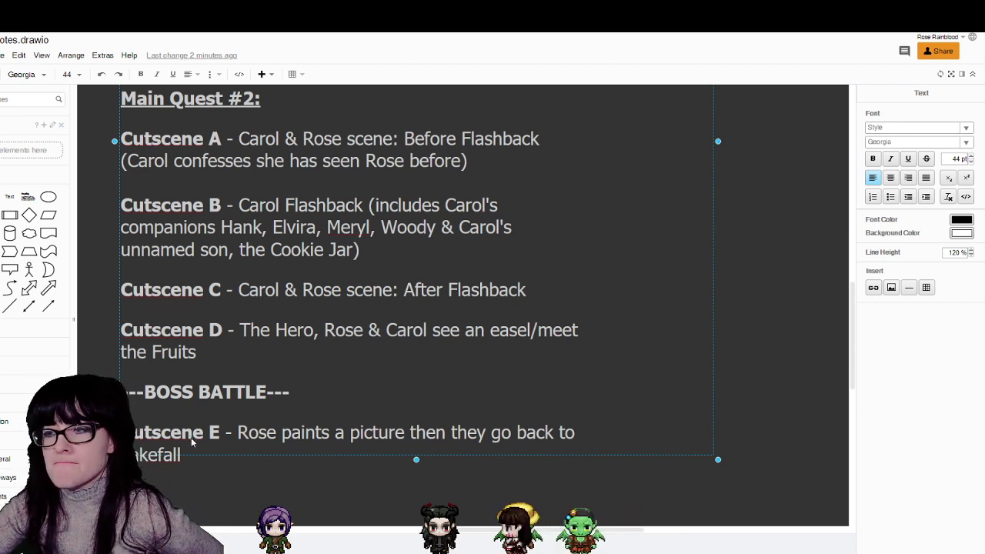
left_click_drag(454, 433, 468, 445)
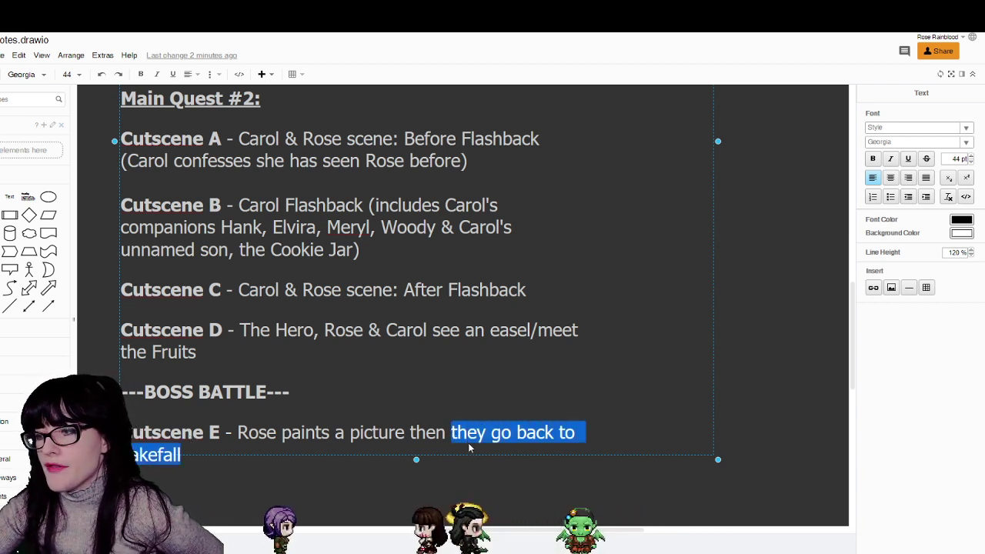
left_click_drag(410, 433, 431, 454)
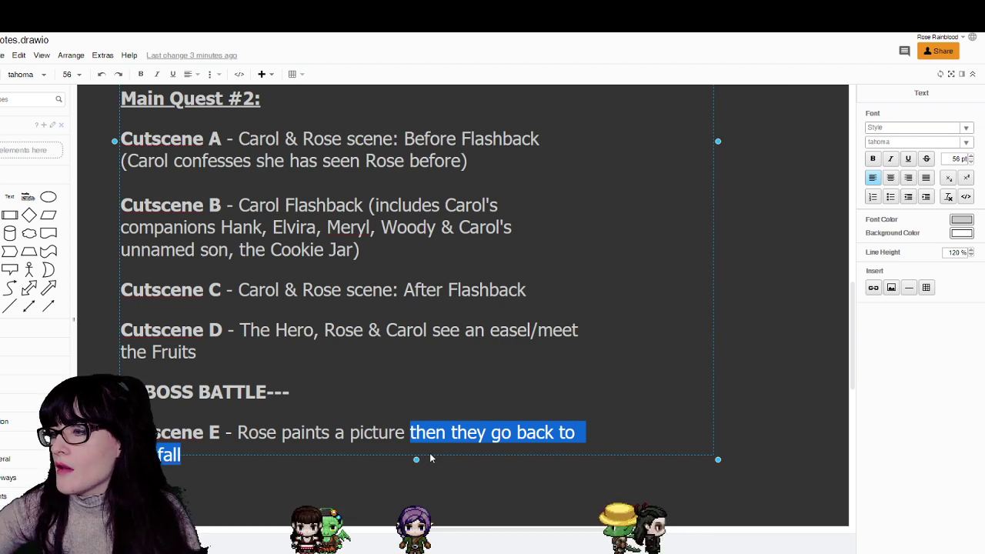
left_click(544, 380)
left_click(774, 205)
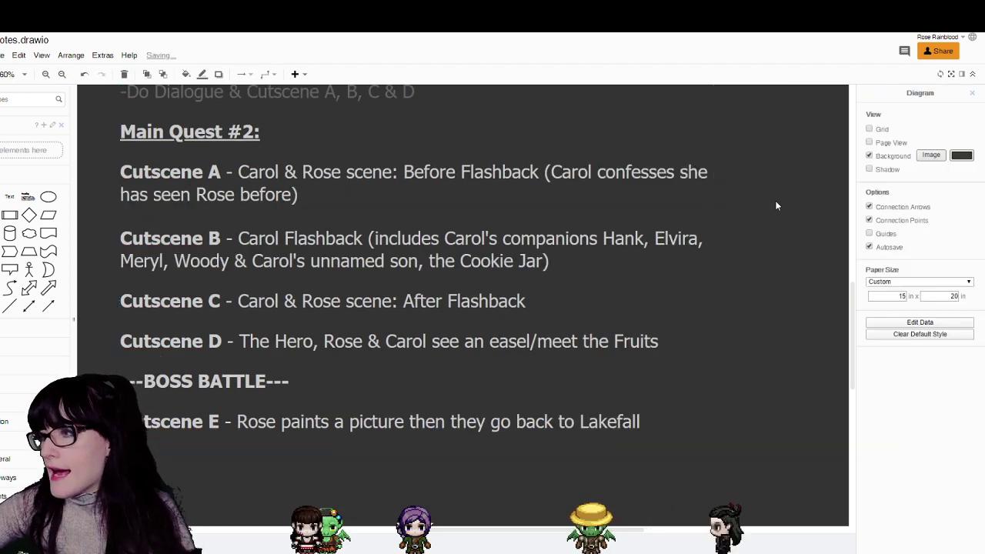
- Remove "Dialogue &" from the cutscene entry in the January to-do list so it reads "-Do Cutscene A, B, C & D"
scroll(592, 291, "up", 3)
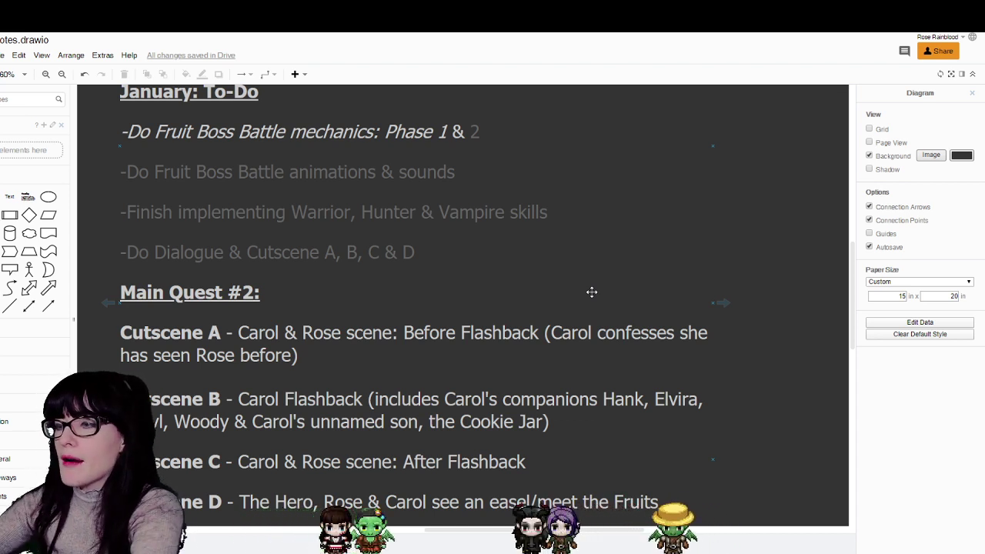
scroll(594, 370, "down", 5)
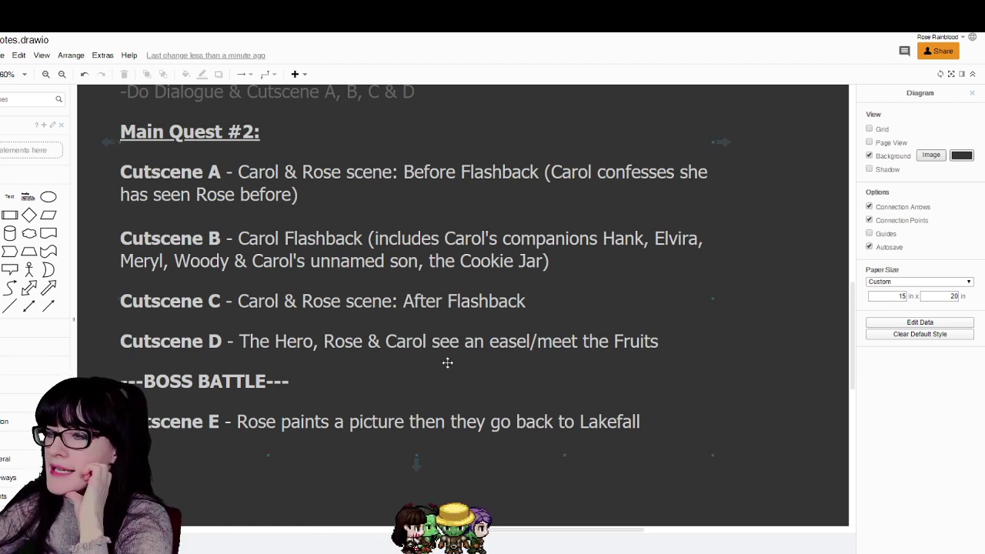
mouse_move(465, 382)
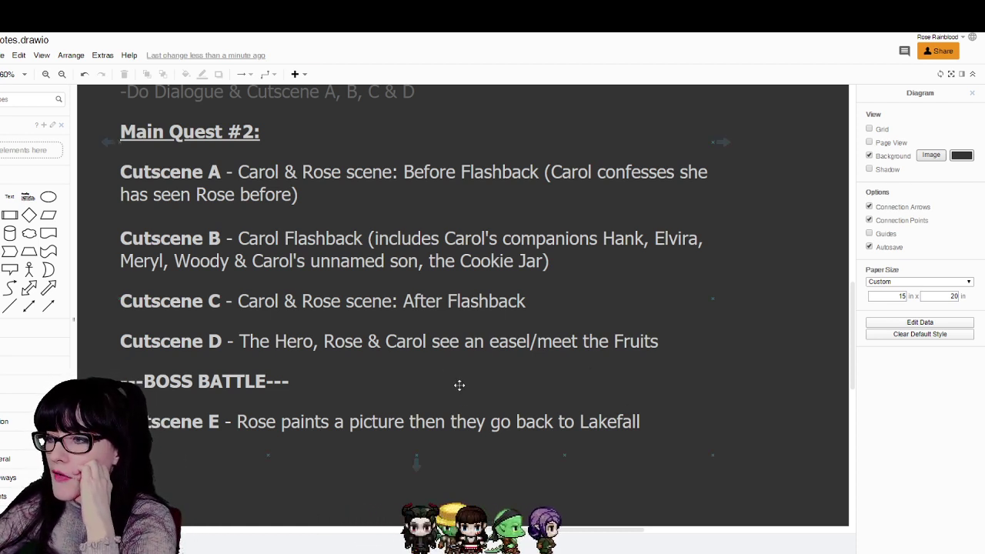
scroll(454, 387, "up", 4)
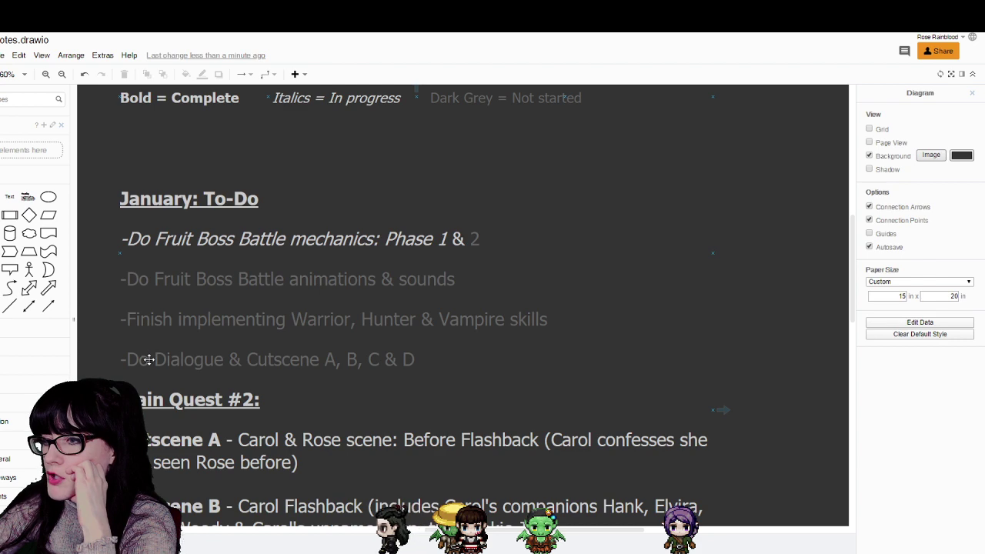
double_click(318, 364)
left_click(314, 330)
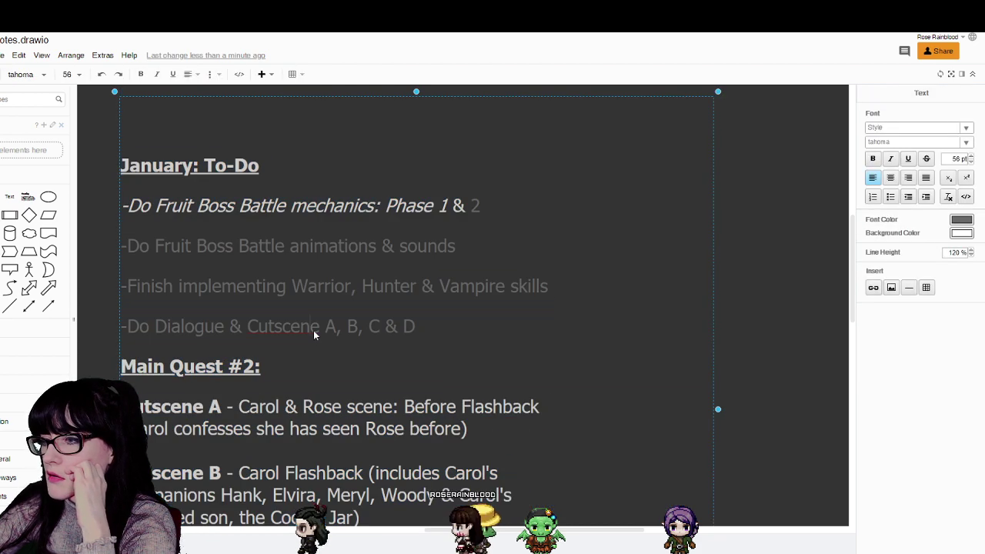
type("s for")
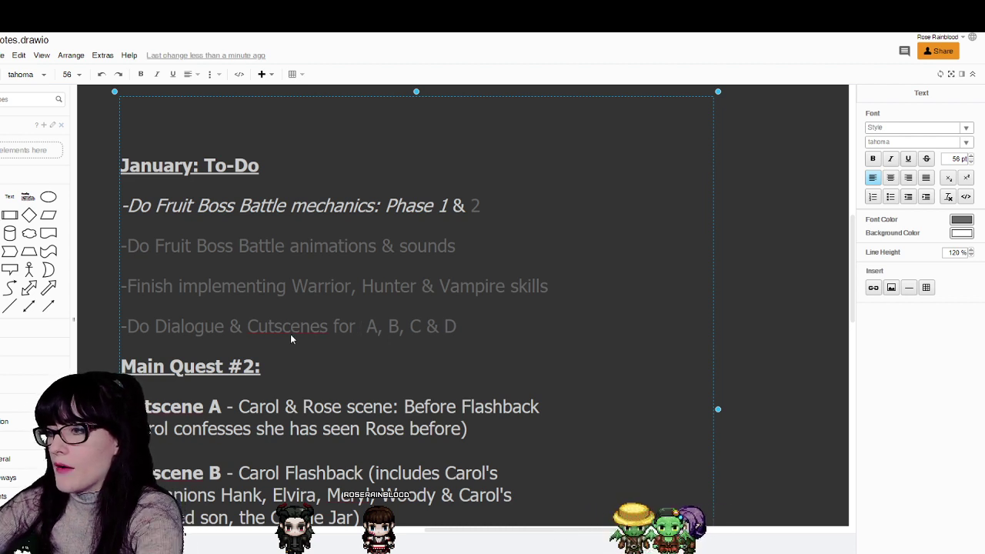
left_click_drag(237, 328, 146, 327)
key("BackSpace")
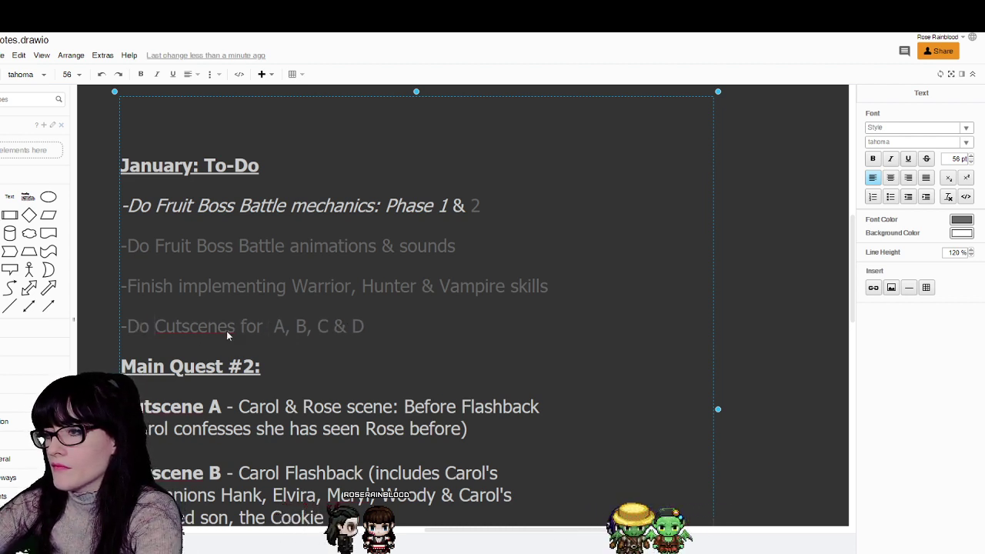
left_click(226, 331)
key("Delete")
key("Delete")
key("Delete")
key("Delete")
key("Delete")
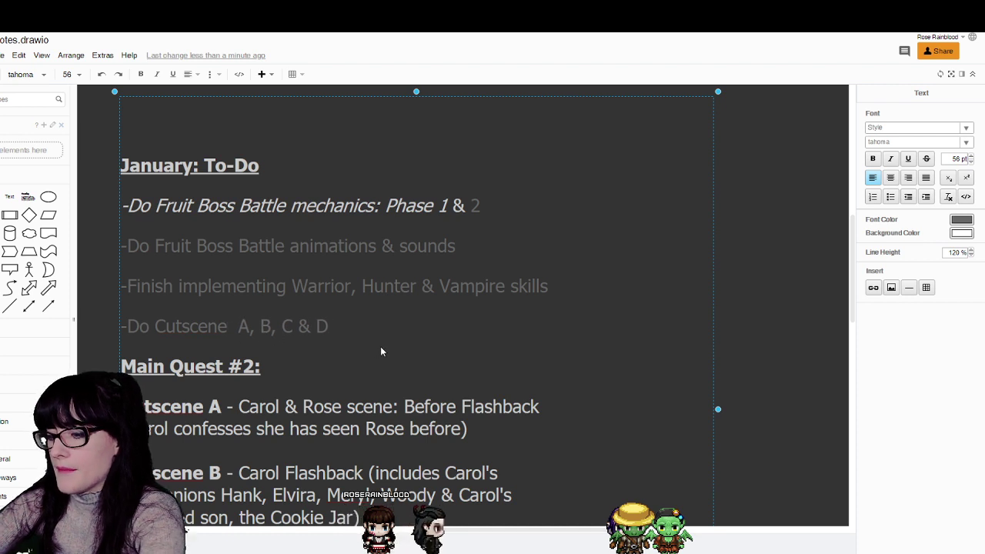
key("Delete")
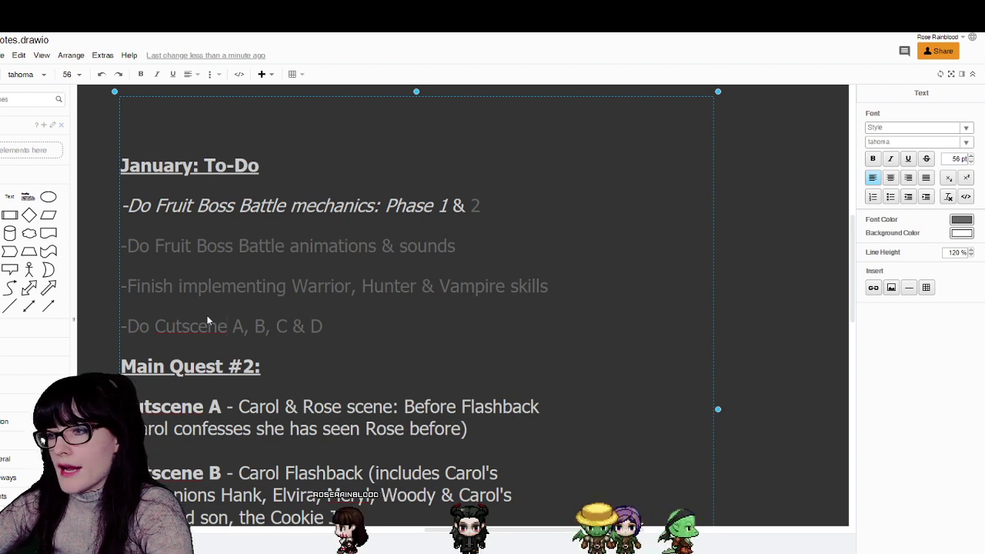
- Add Cutscene E to the January to-do entry so its list reads "A, B, C, D & E"
scroll(269, 362, "down", 3)
scroll(253, 365, "up", 1)
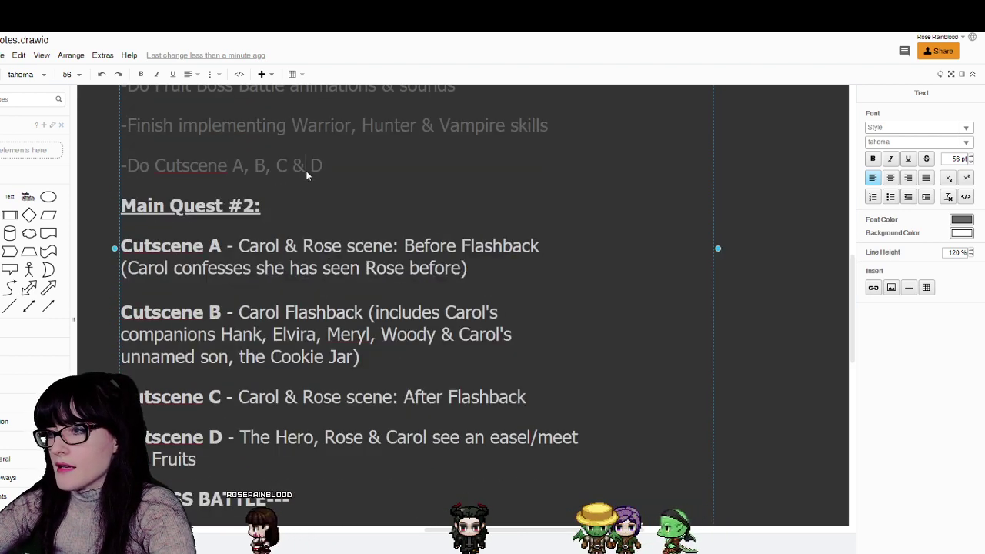
key("BackSpace")
key("BackSpace")
type(",")
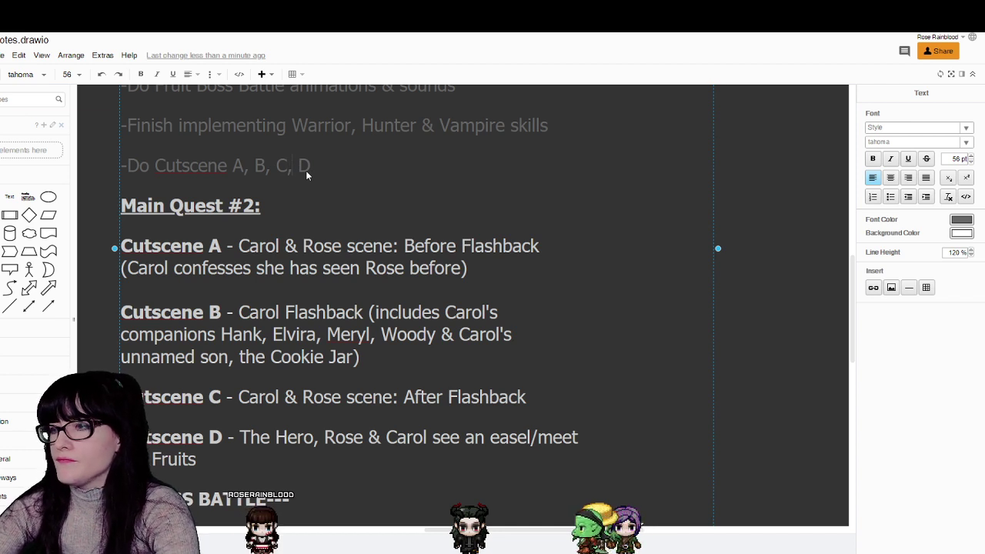
key("End")
type("& E")
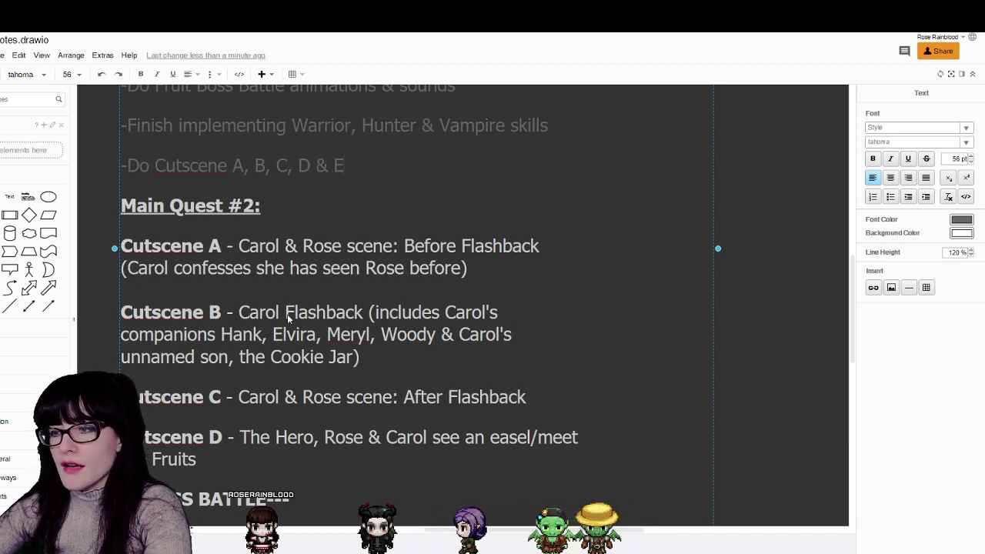
- Append "for Main Quest #2" to the cutscene entry in the January to-do list
scroll(287, 314, "down", 3)
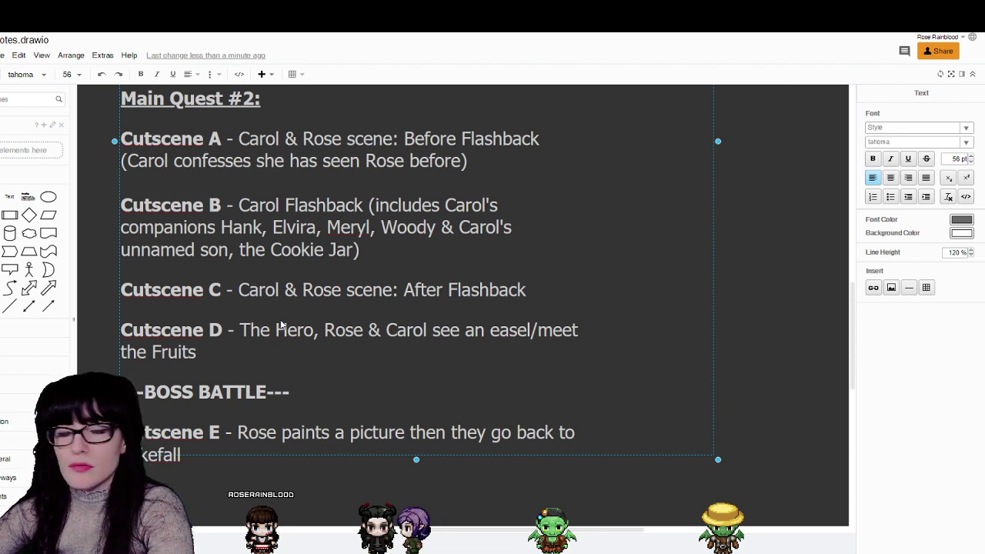
scroll(175, 237, "up", 2)
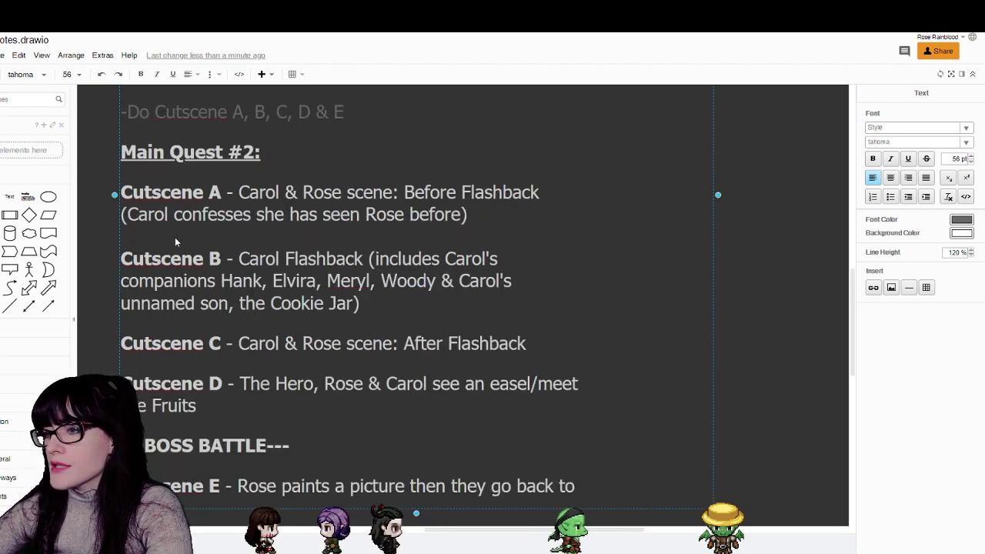
scroll(154, 236, "up", 3)
scroll(247, 223, "up", 2)
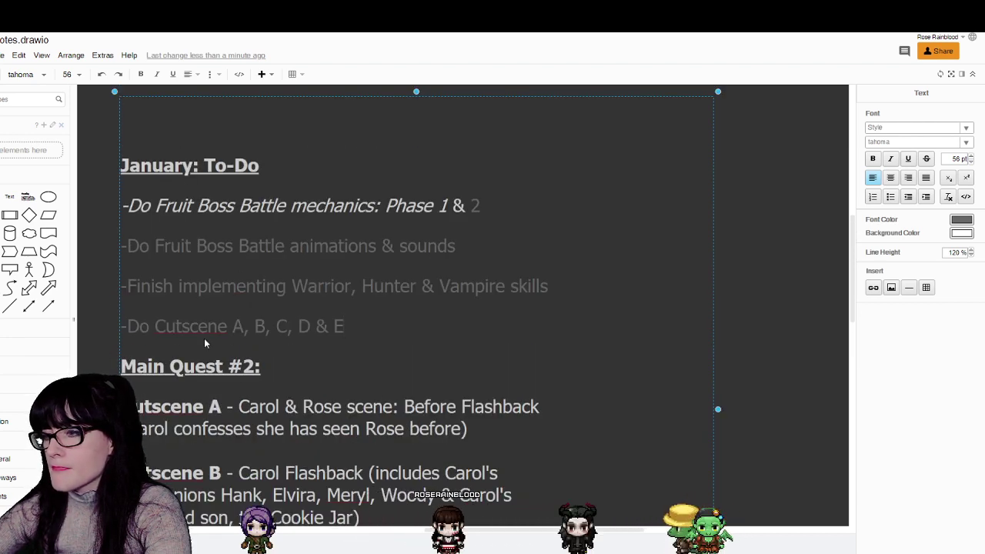
type("for Main Quest #2")
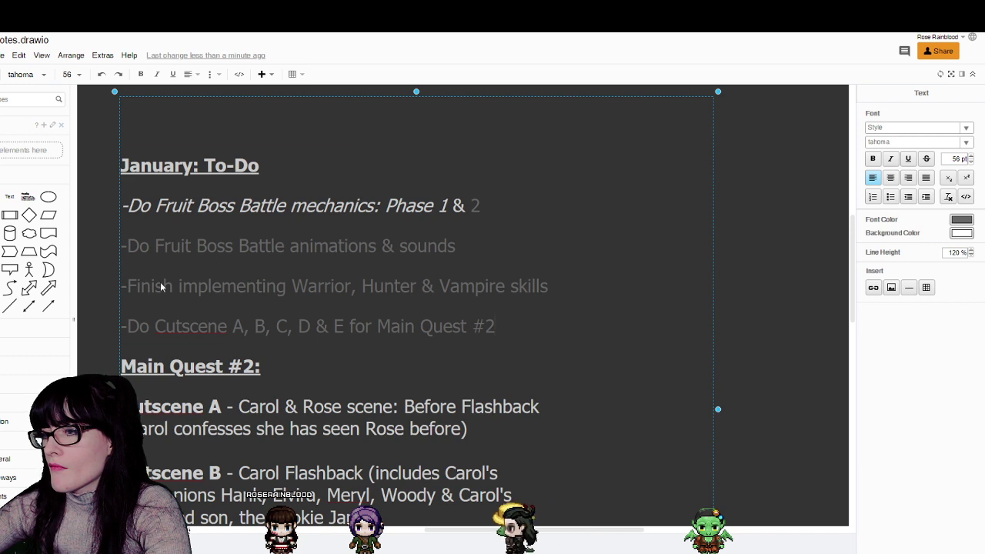
- Insert a blank line between the January to-do list and the "Main Quest #2:" heading
left_click_drag(511, 330, 124, 216)
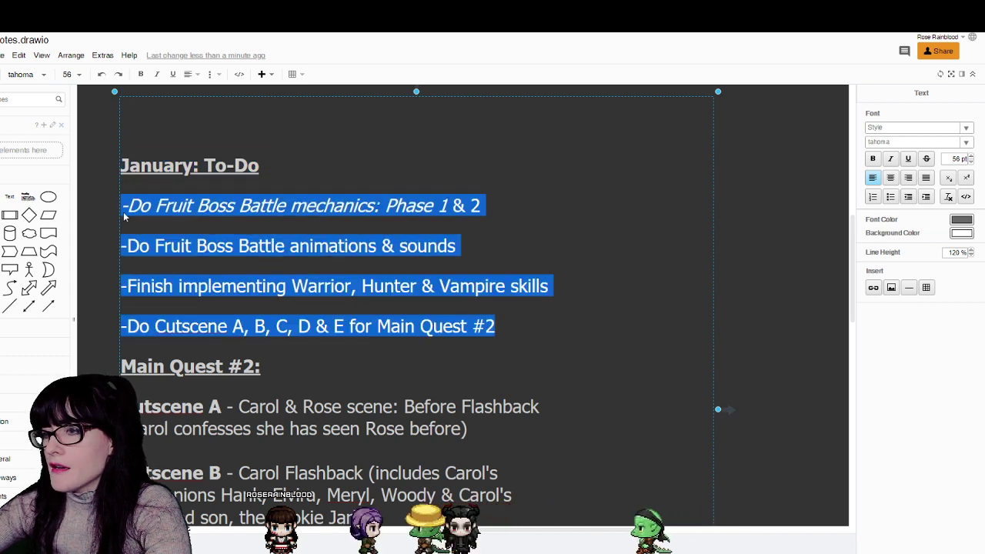
left_click(257, 326)
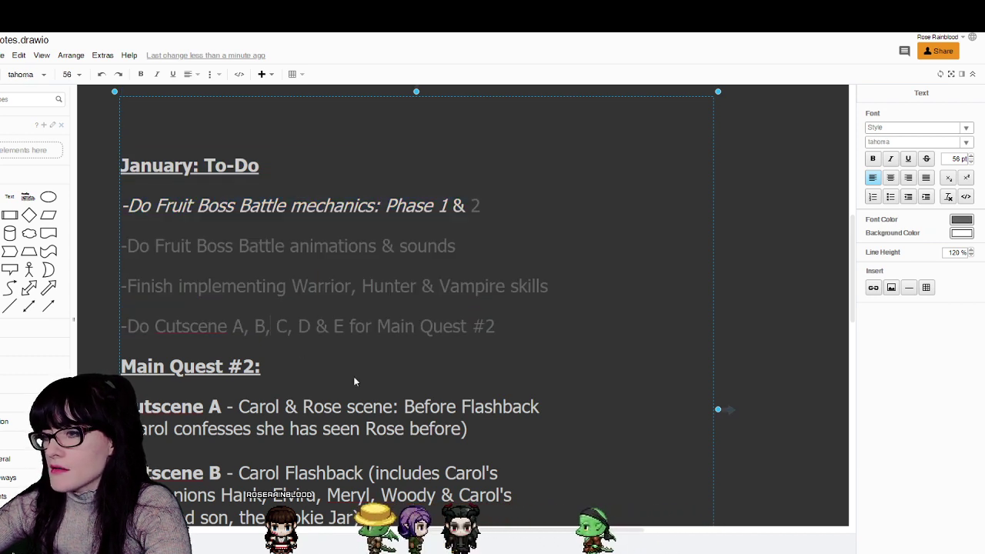
left_click(127, 368)
key("Return")
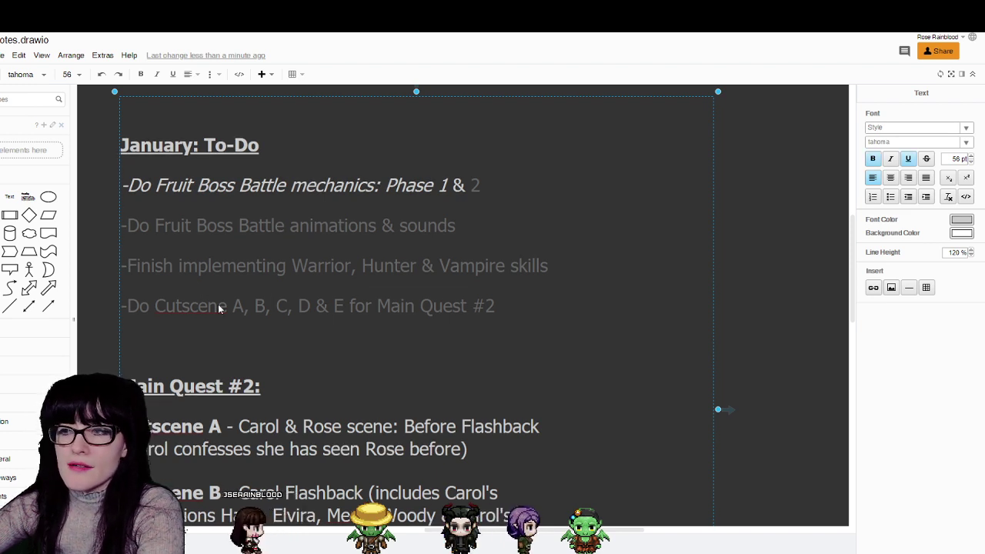
- Review the January to-do entries against the cutscene descriptions under Main Quest #2
left_click_drag(138, 186, 493, 314)
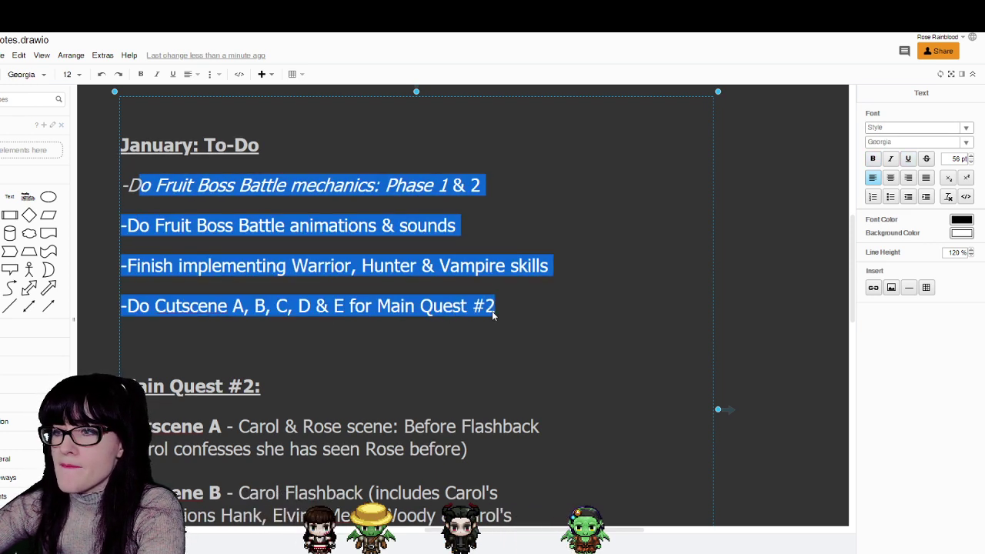
left_click(491, 311)
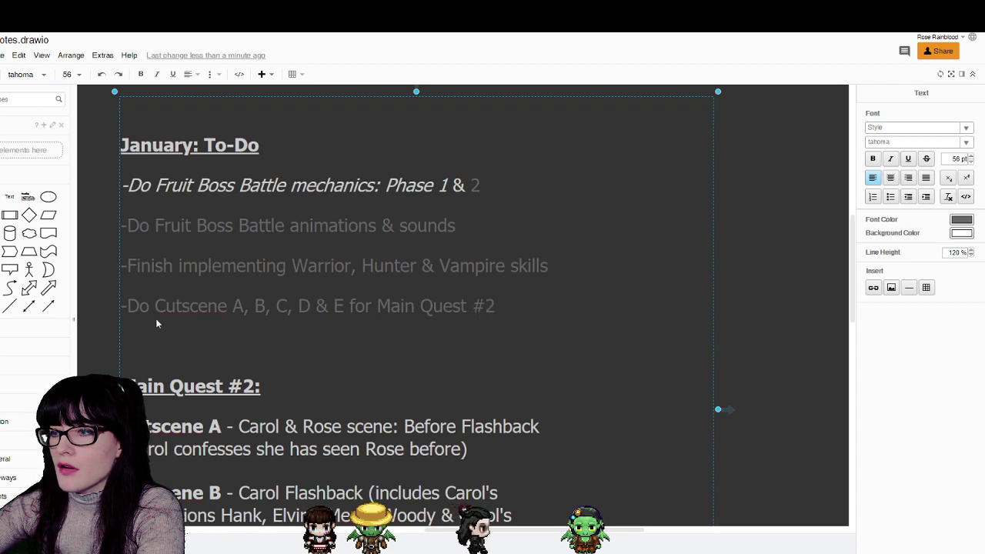
left_click_drag(156, 321, 127, 306)
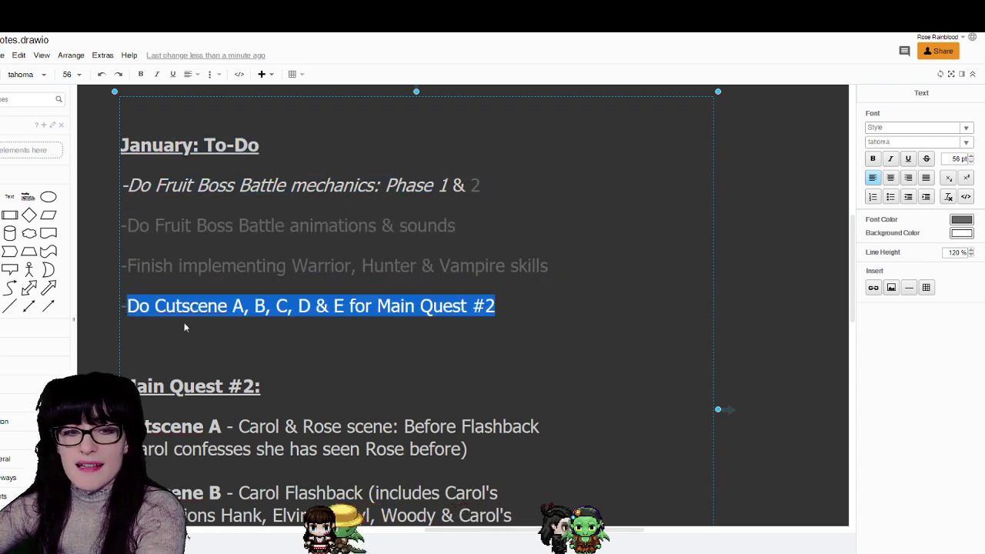
scroll(264, 306, "down", 3)
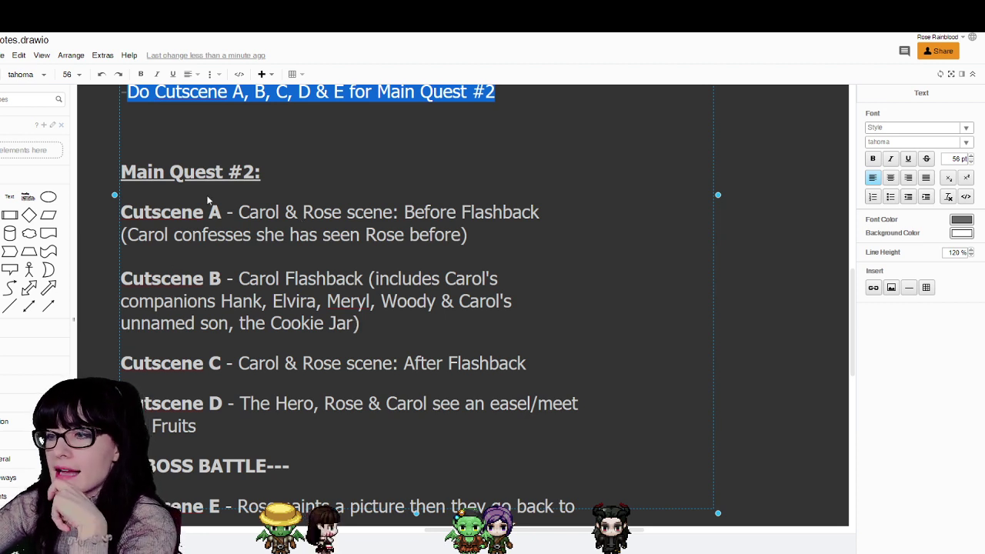
scroll(215, 363, "down", 1)
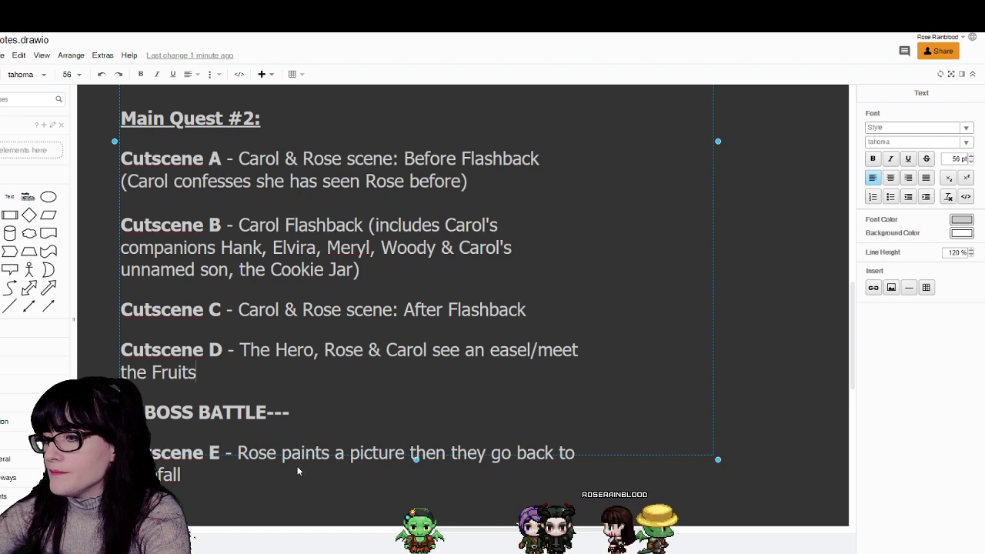
scroll(297, 465, "up", 3)
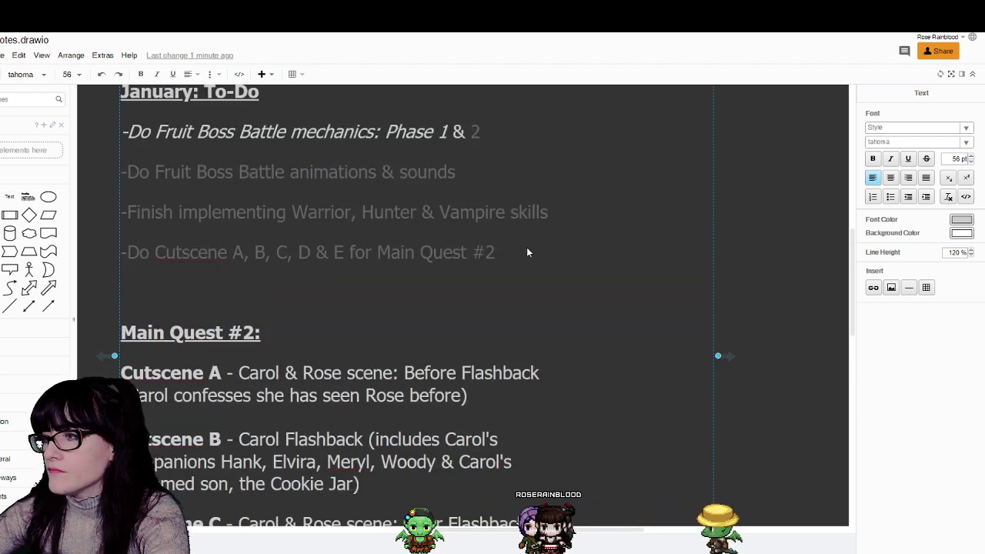
- Remove the blank line between the cutscene to-do entry and the "Main Quest #2:" heading
left_click(509, 256)
key("Delete")
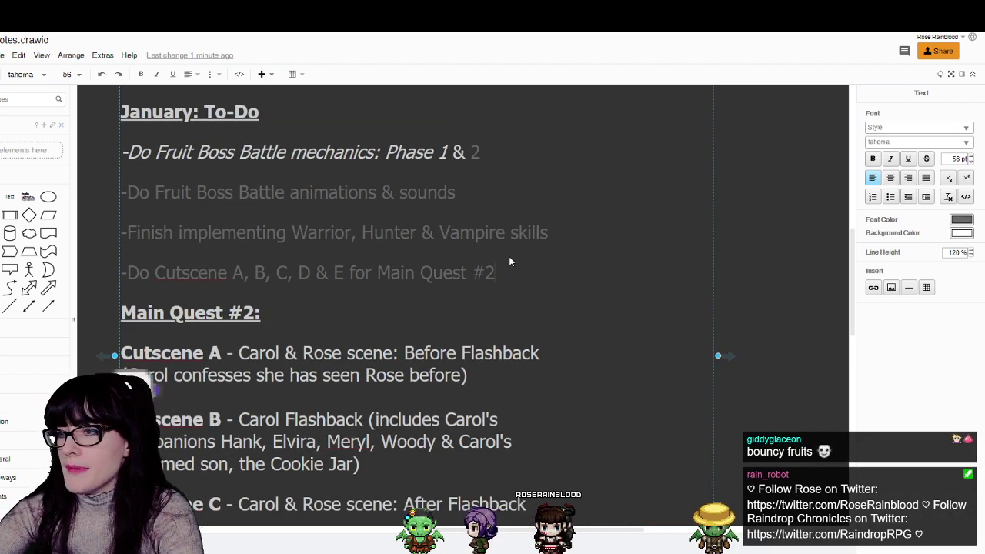
key("Return")
key("Return")
key("BackSpace")
key("BackSpace")
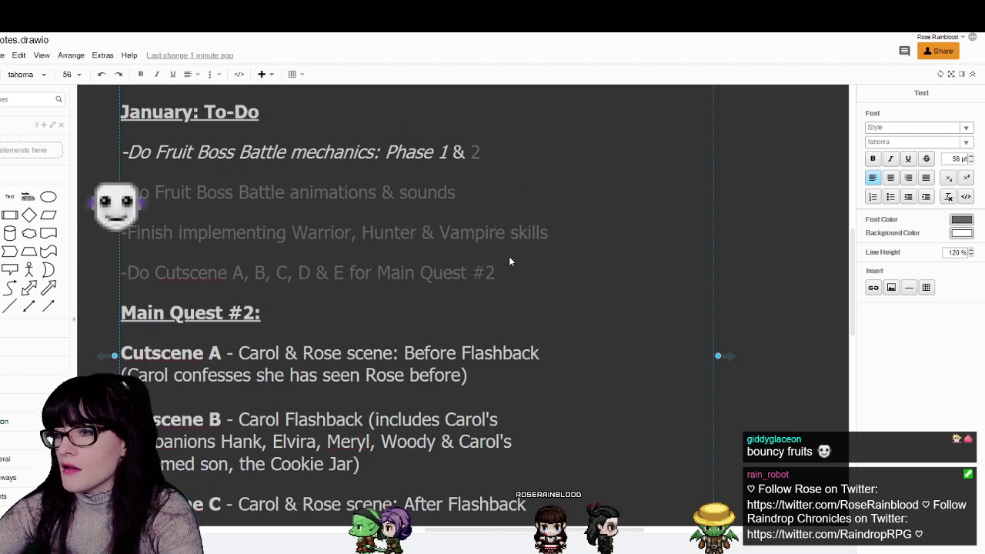
- Add the entry "-Do assets for Carol's companions & the Fruits" below the Warrior, Hunter & Vampire skills entry and finish editing the text
left_click(552, 237)
key("Return")
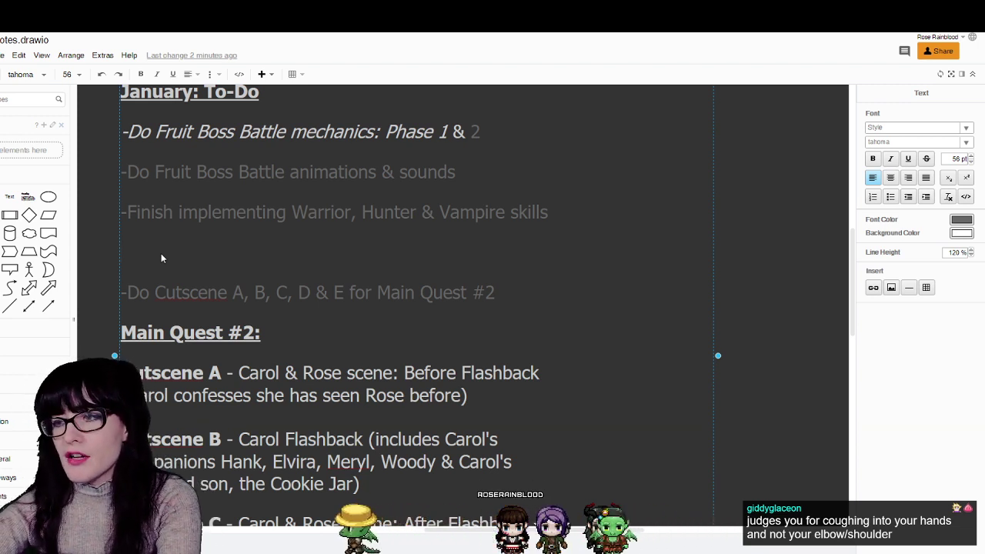
type("-")
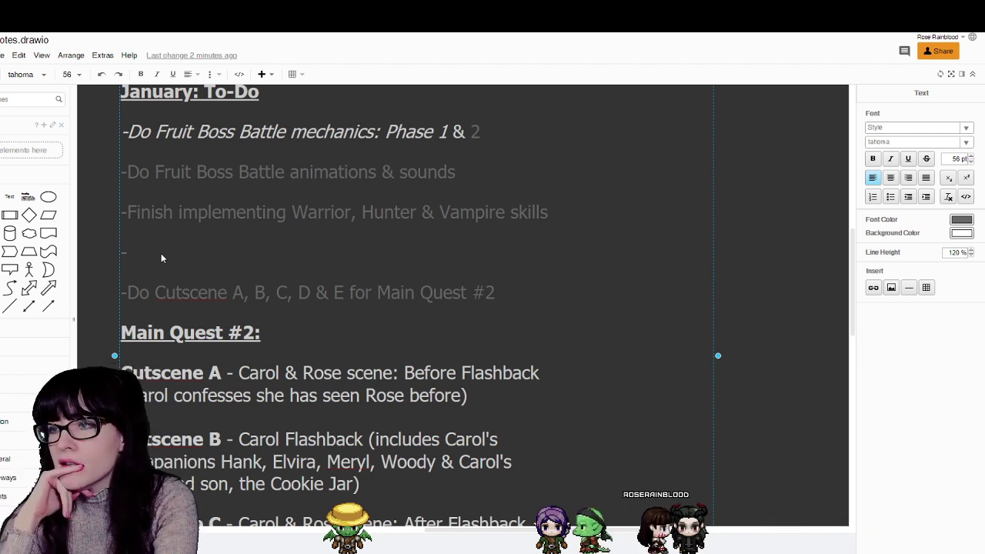
type("Do")
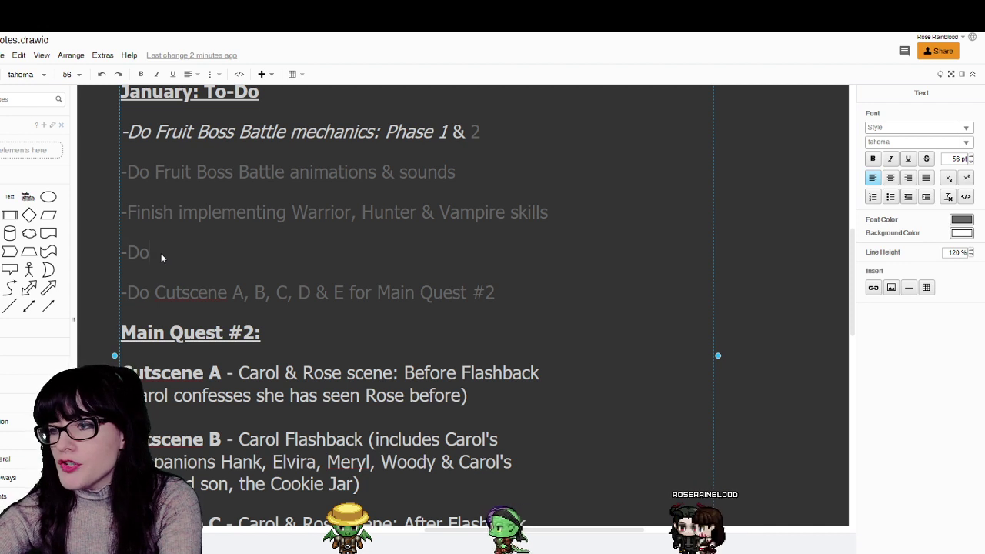
type(" assets for C")
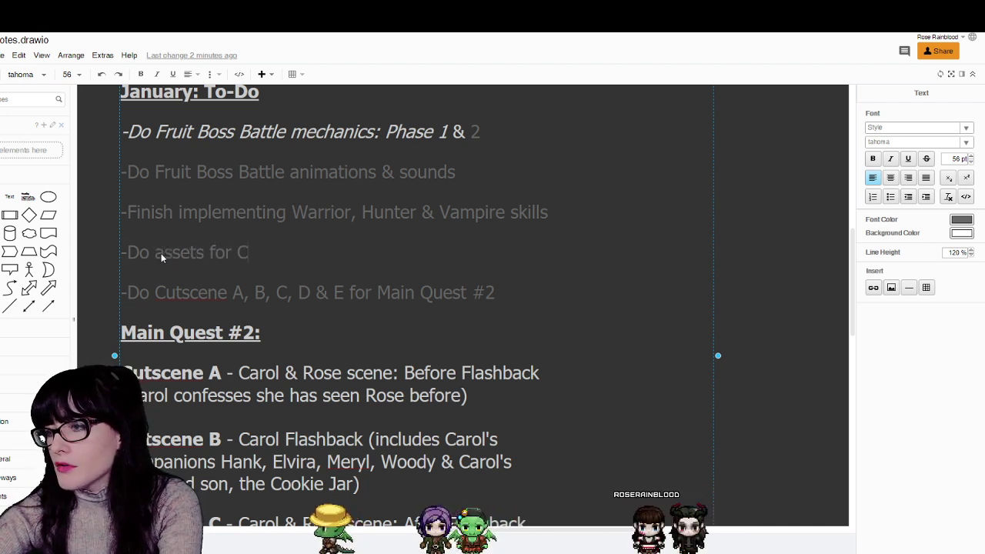
type("arol's c")
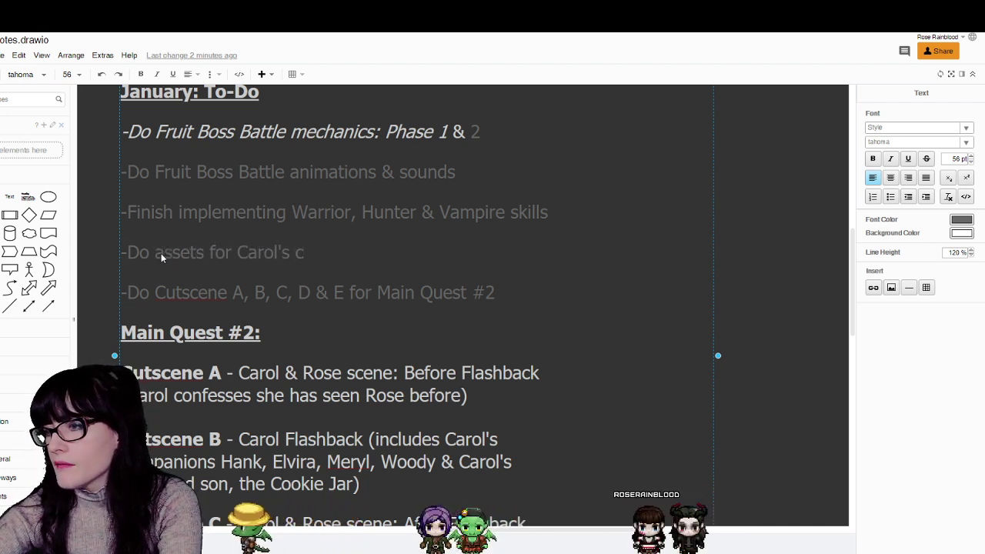
type("ompani")
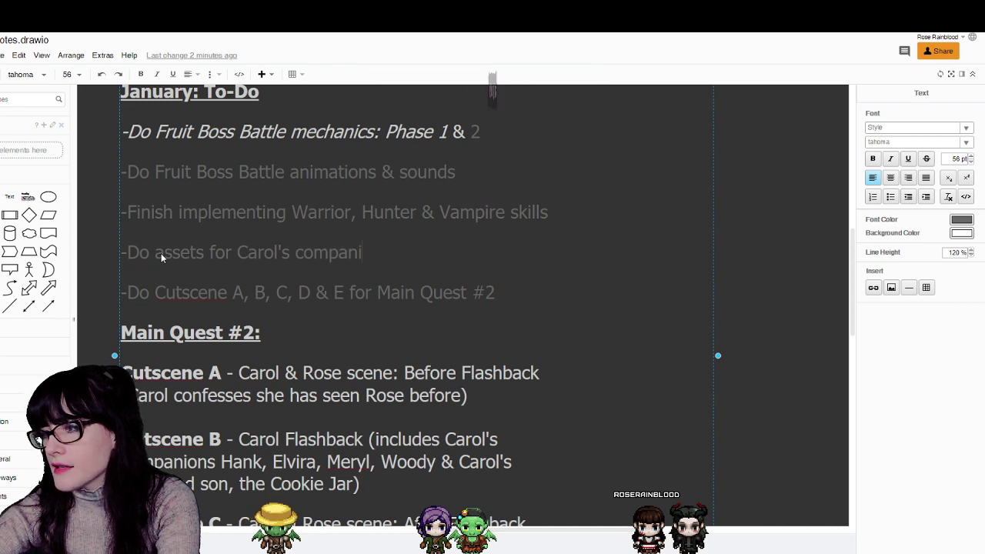
type("ons & ")
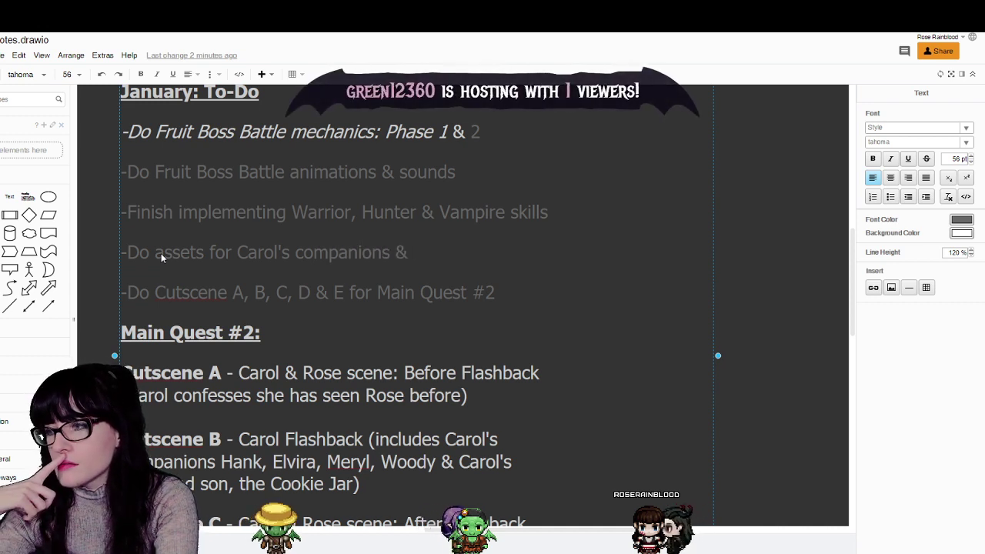
type("the Fruits")
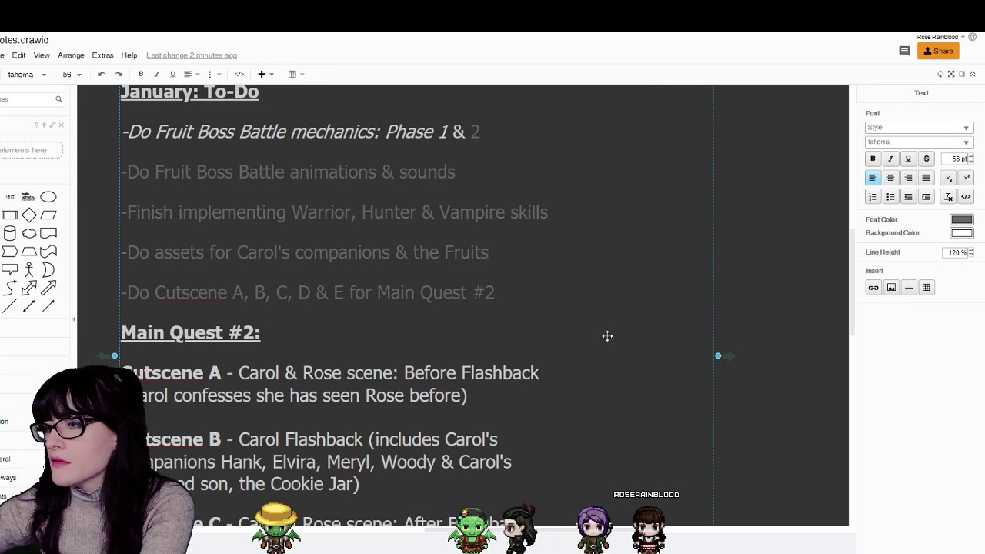
left_click(94, 267)
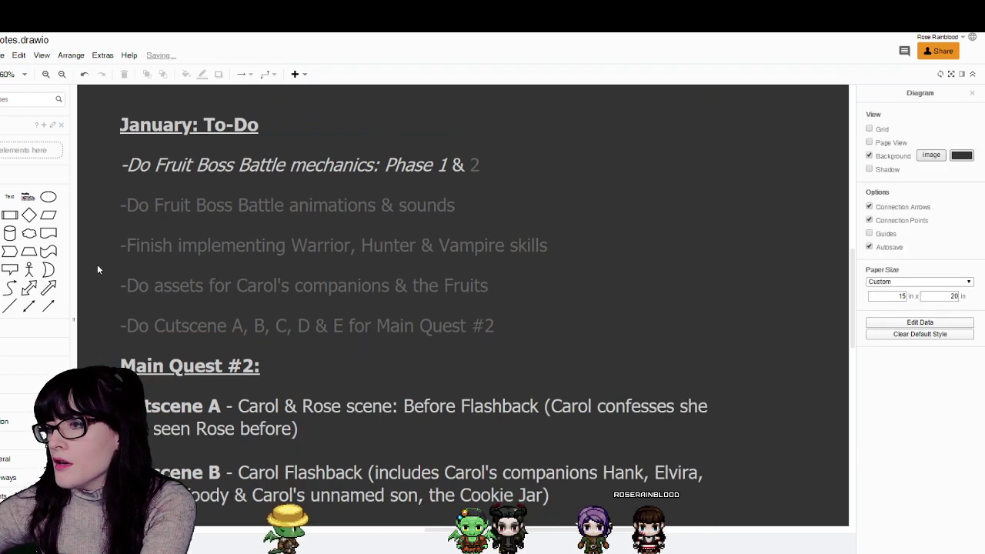
- Read through Cutscenes A to E of Main Quest #2 and compare them with the updated to-do list
scroll(219, 254, "down", 2)
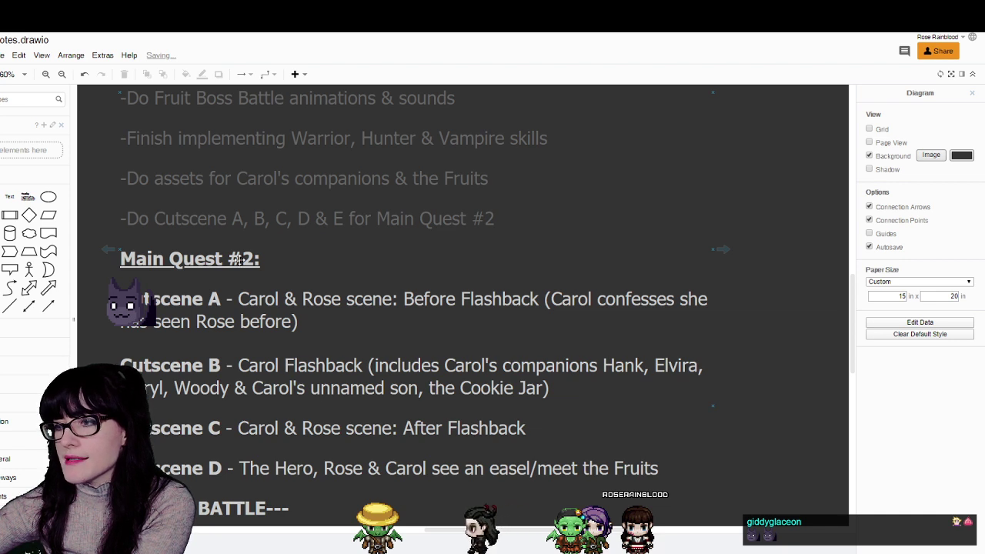
scroll(233, 285, "down", 1)
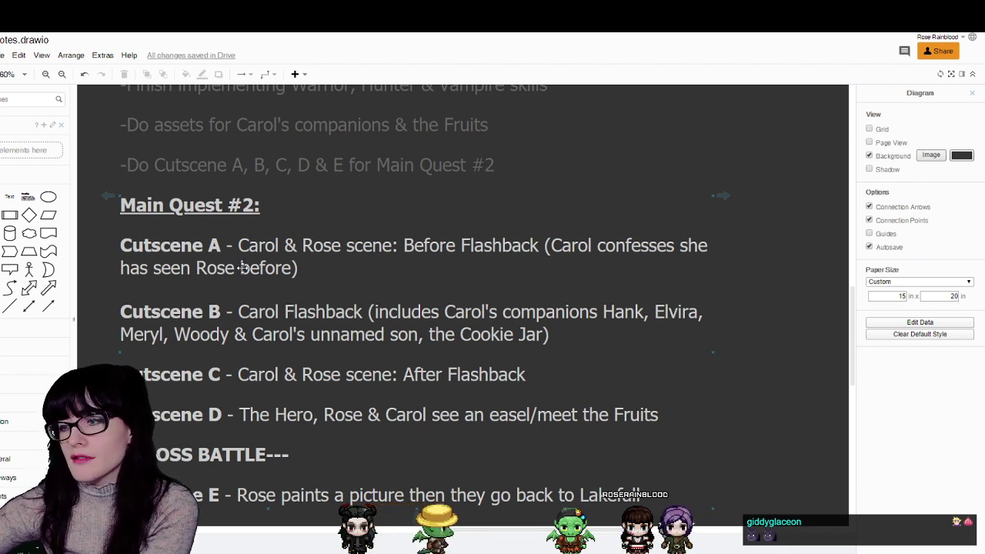
scroll(241, 267, "down", 1)
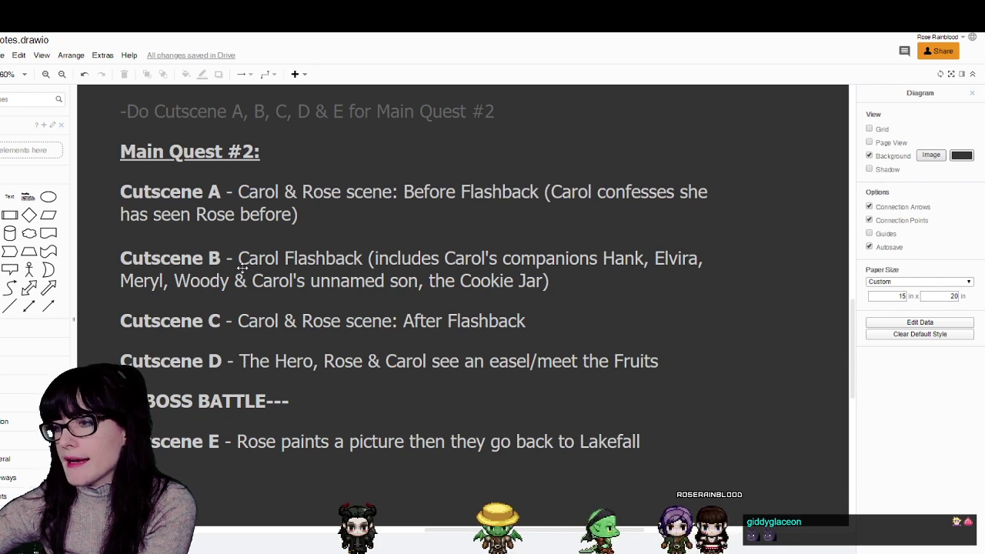
scroll(202, 136, "up", 1)
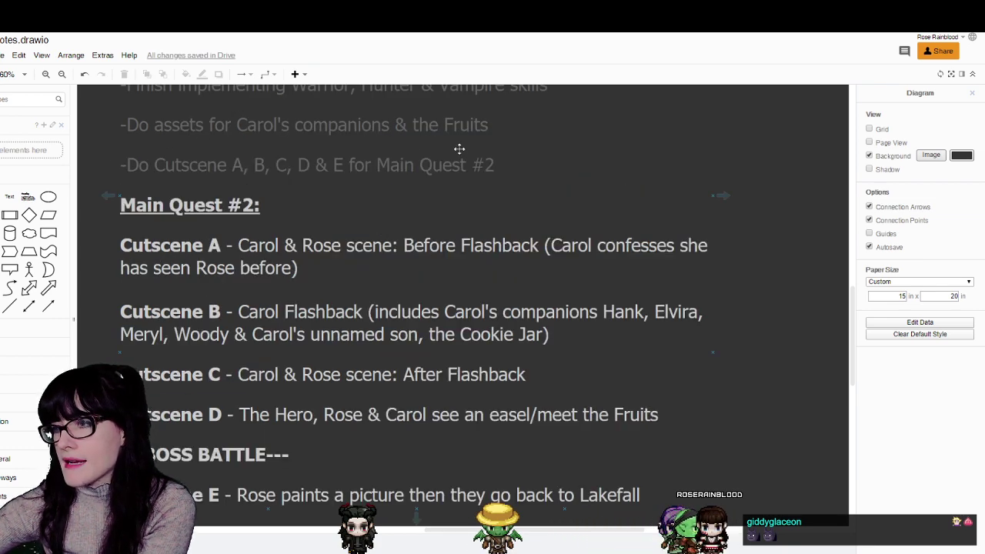
scroll(460, 149, "down", 2)
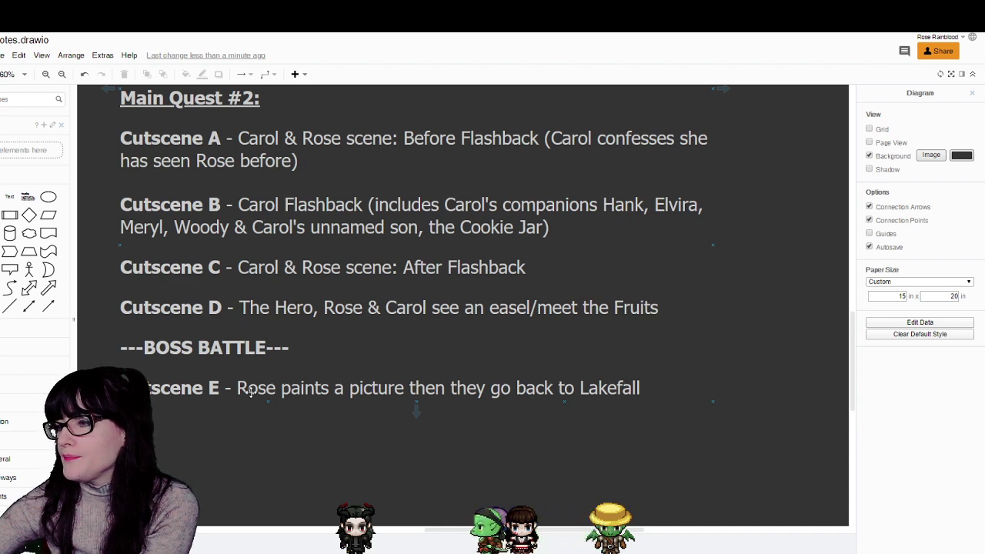
scroll(250, 389, "up", 3)
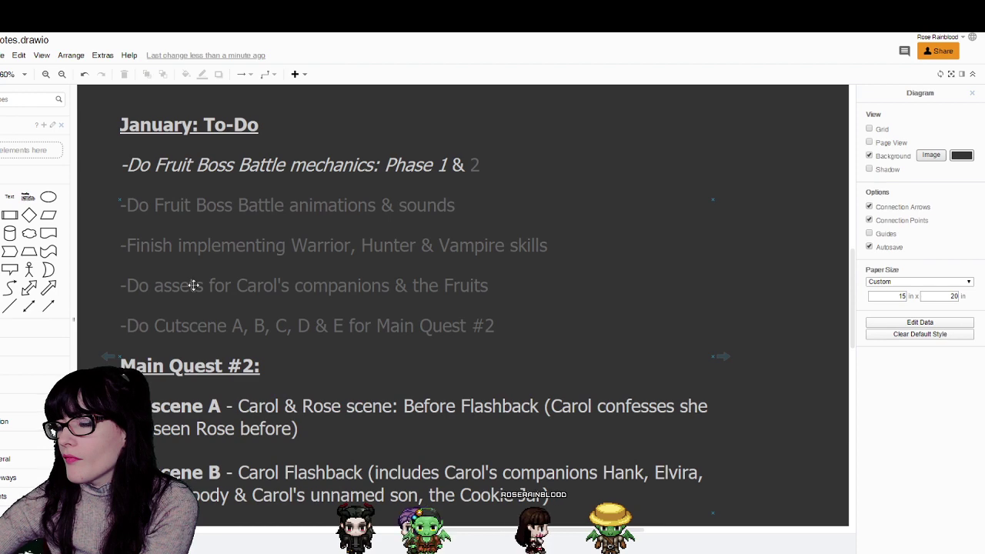
- Reopen the text block for editing and insert a blank line between the skills entry and the assets entry
double_click(477, 248)
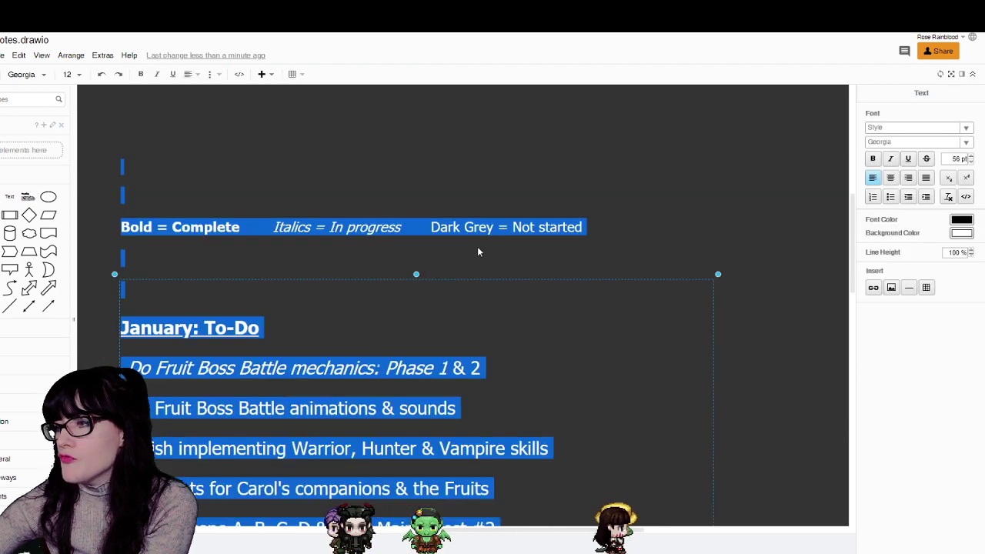
scroll(477, 252, "down", 3)
scroll(511, 252, "up", 1)
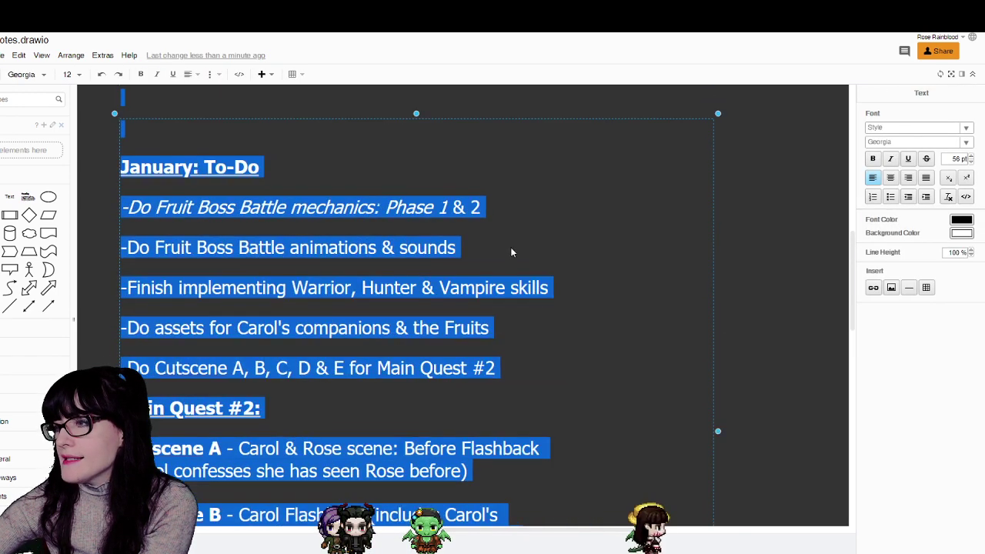
left_click(551, 296)
key("Return")
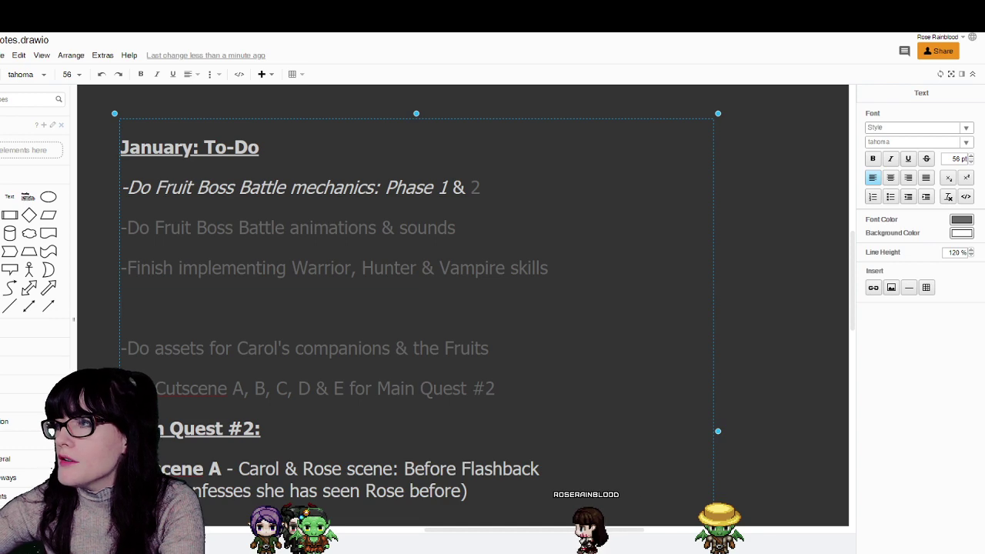
- Check the card labels on the Trello board, then return to the diagram and add the line "Battle Mechanics" above the first January to-do entry
key("ctrl+Tab")
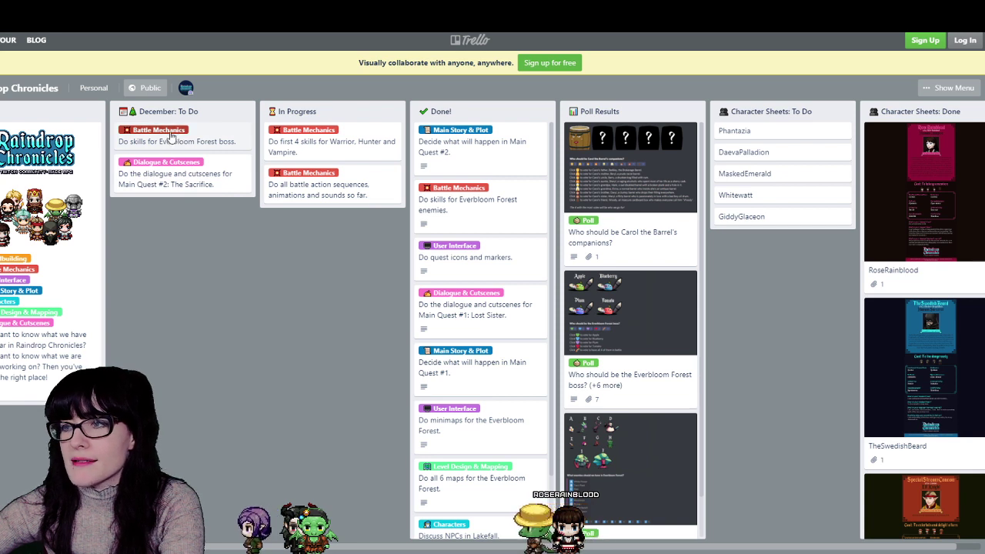
key("ctrl+shift+Tab")
left_click(135, 174)
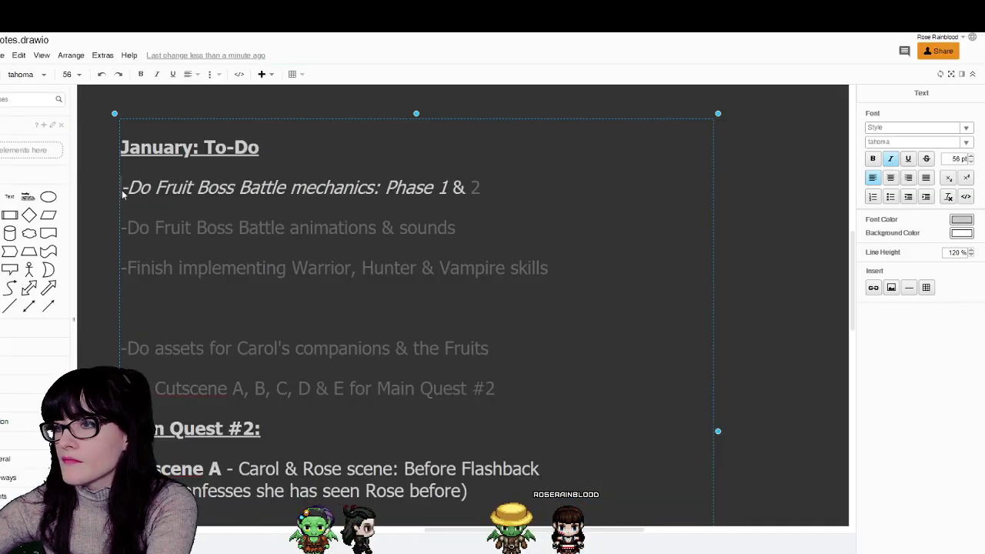
key("Return")
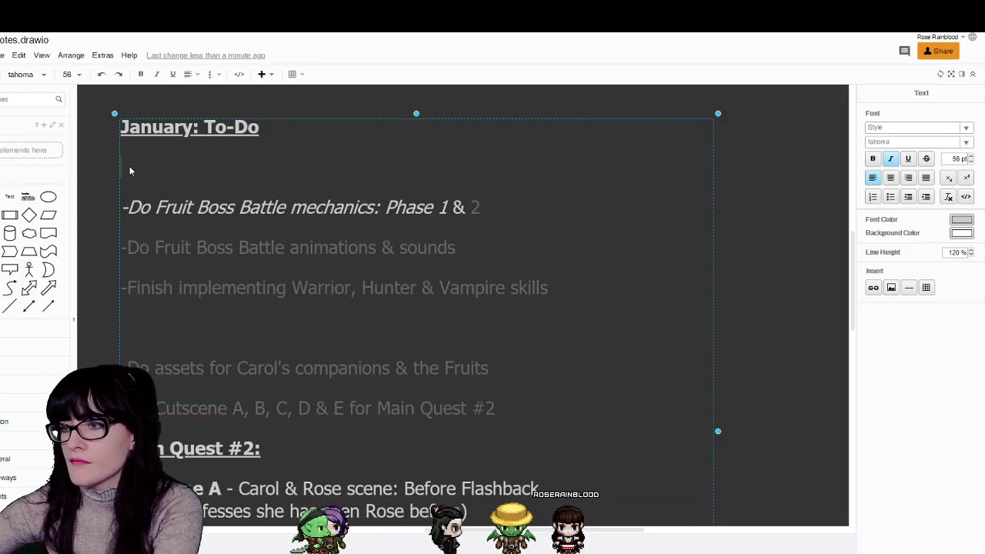
left_click(137, 169)
type("Battle")
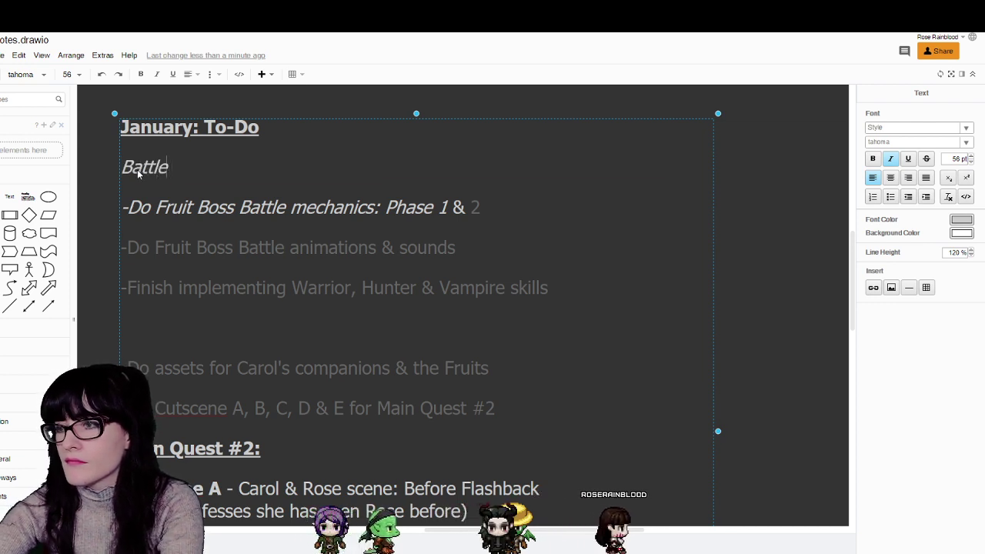
key("BackSpace")
key("BackSpace")
key("BackSpace")
key("BackSpace")
key("BackSpace")
key("BackSpace")
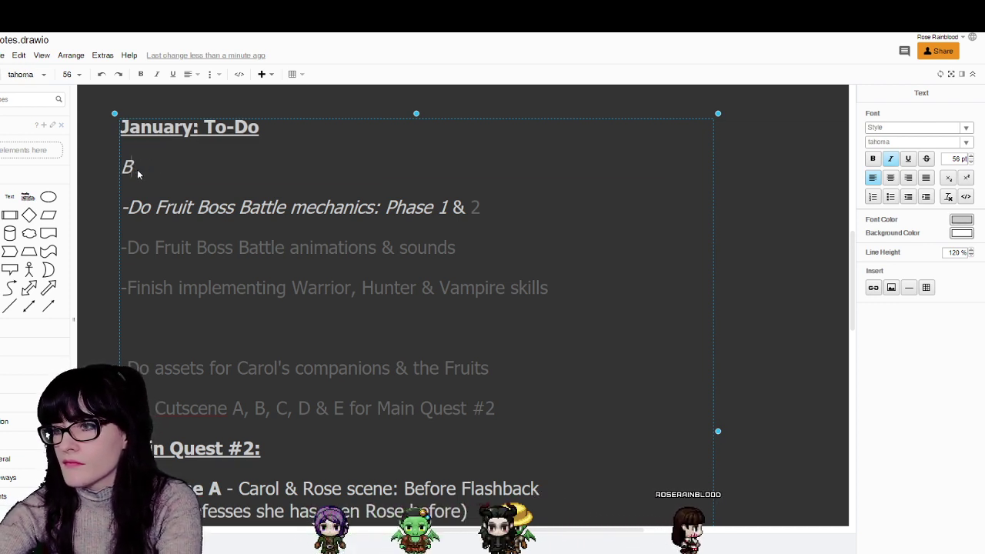
type("attle Mechanics")
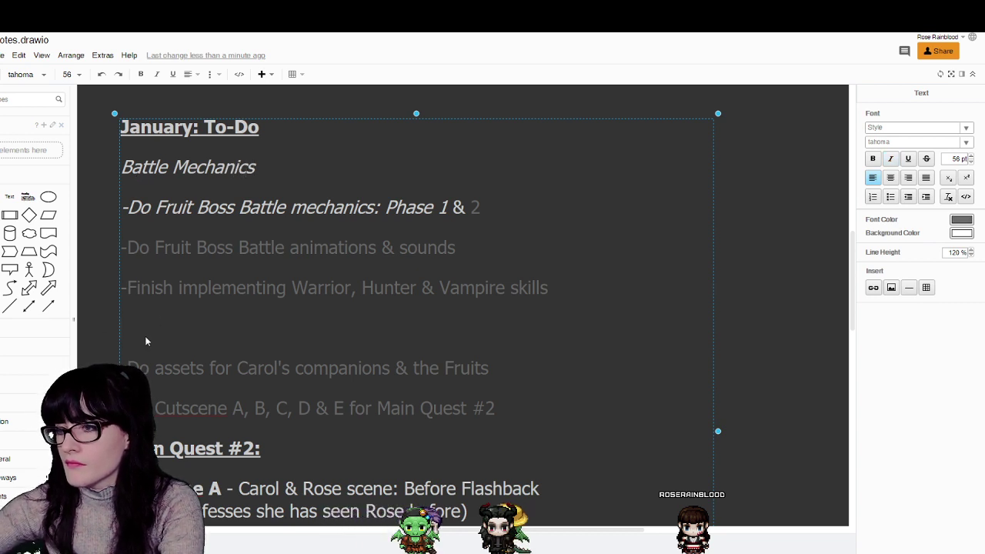
- Complete the line "Dialogue & Cutscenes" above the assets entry and check it against the Trello labels and the cutscene list
type("logue")
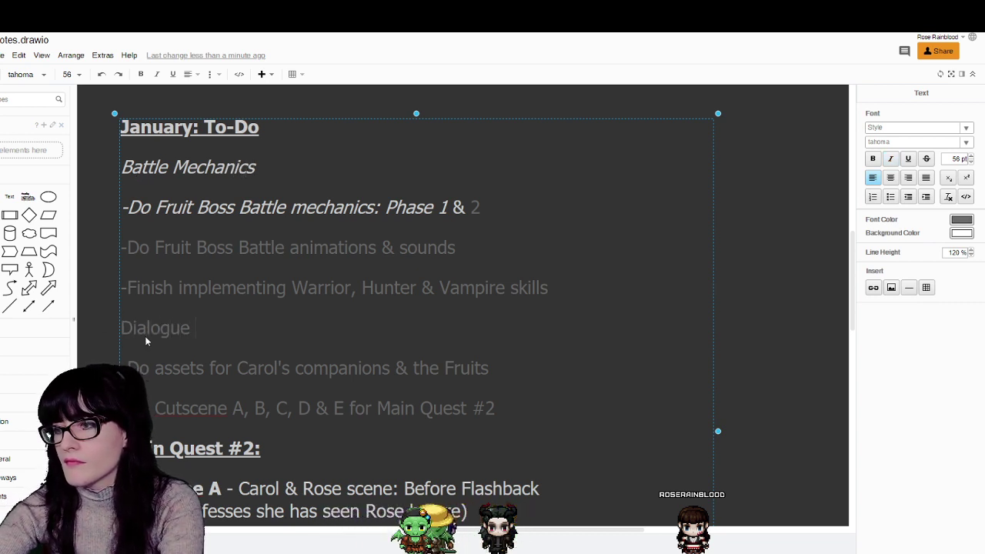
type(" & Cut")
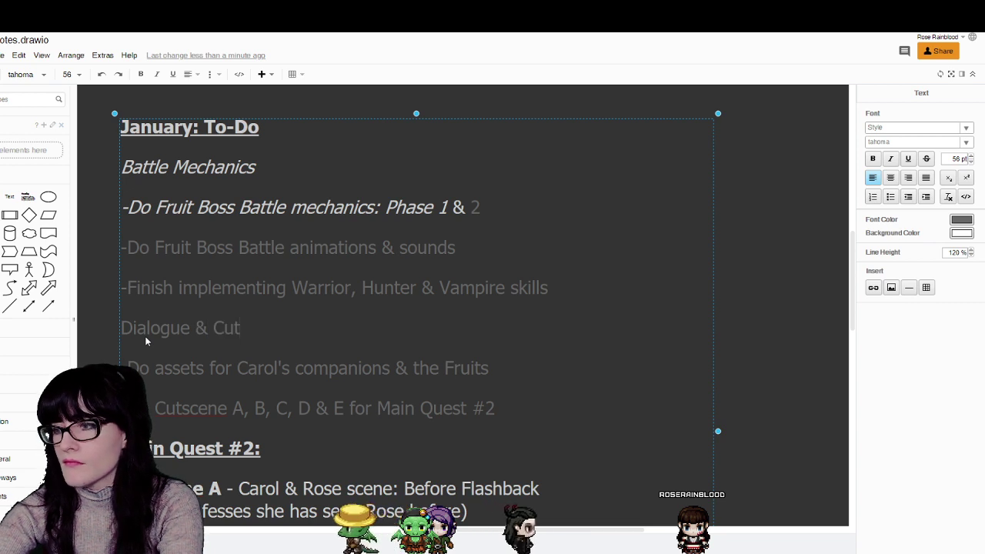
type("scenes")
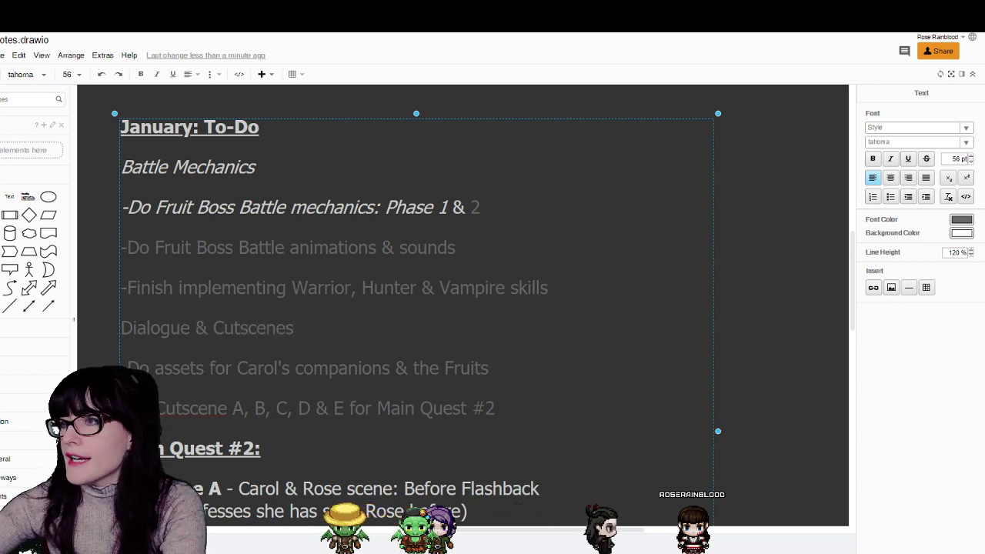
key("alt+Tab")
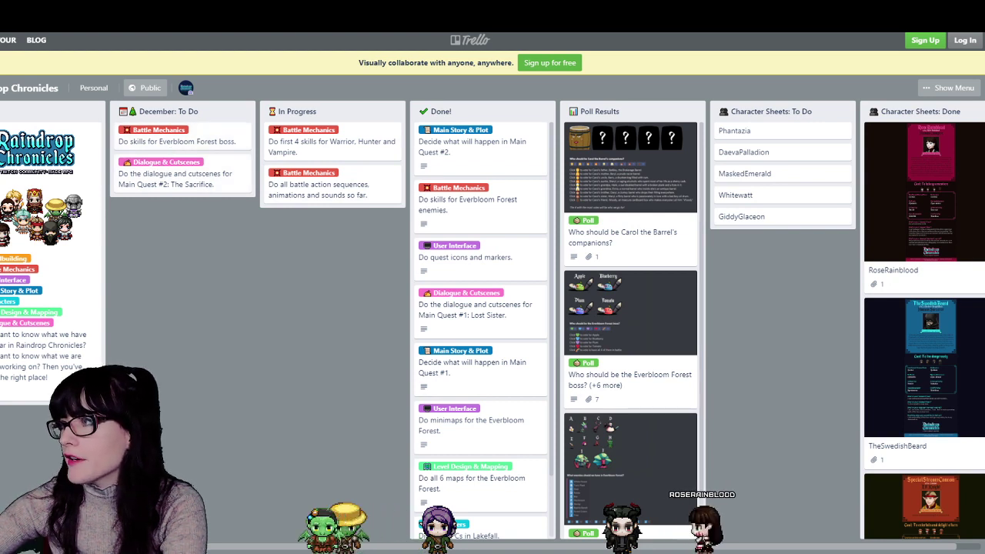
key("alt+Tab")
key("alt+Tab")
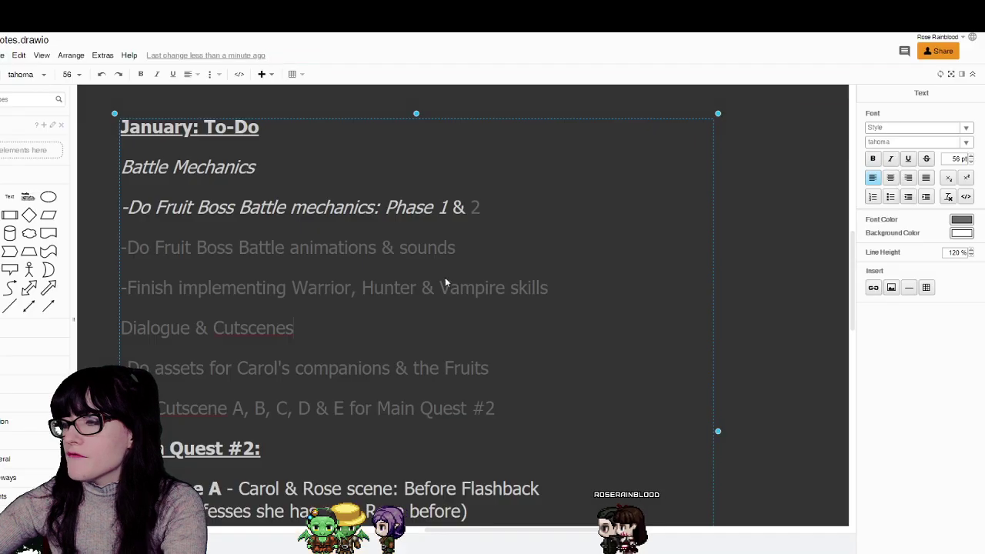
scroll(410, 265, "down", 5)
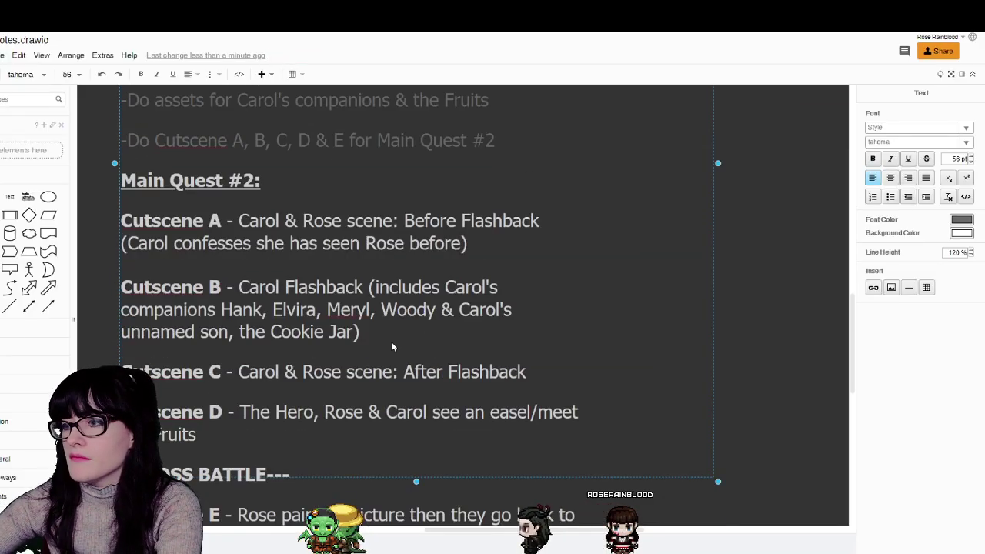
scroll(391, 341, "up", 5)
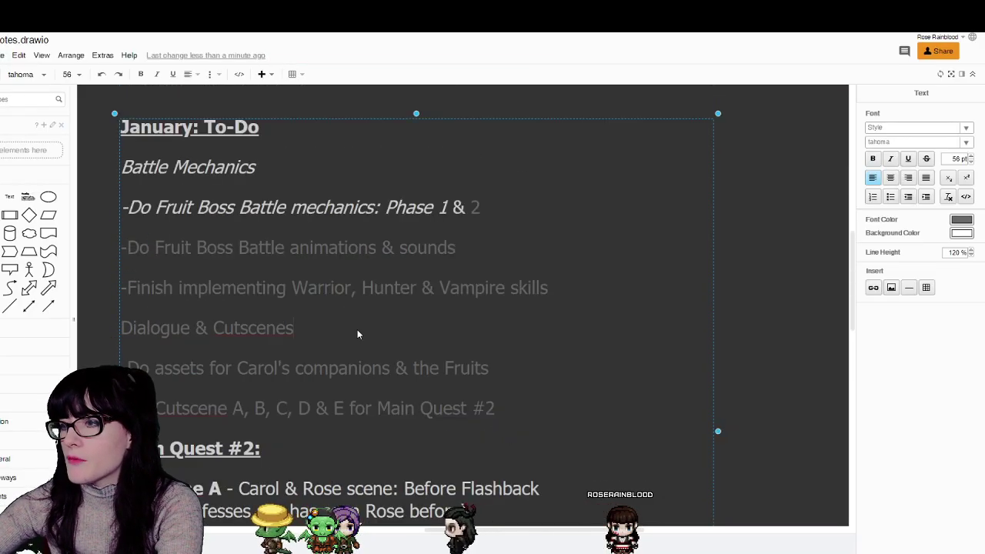
- Format the "Dialogue & Cutscenes" line as bold with a white font colour
left_click_drag(359, 332, 125, 328)
left_click(873, 159)
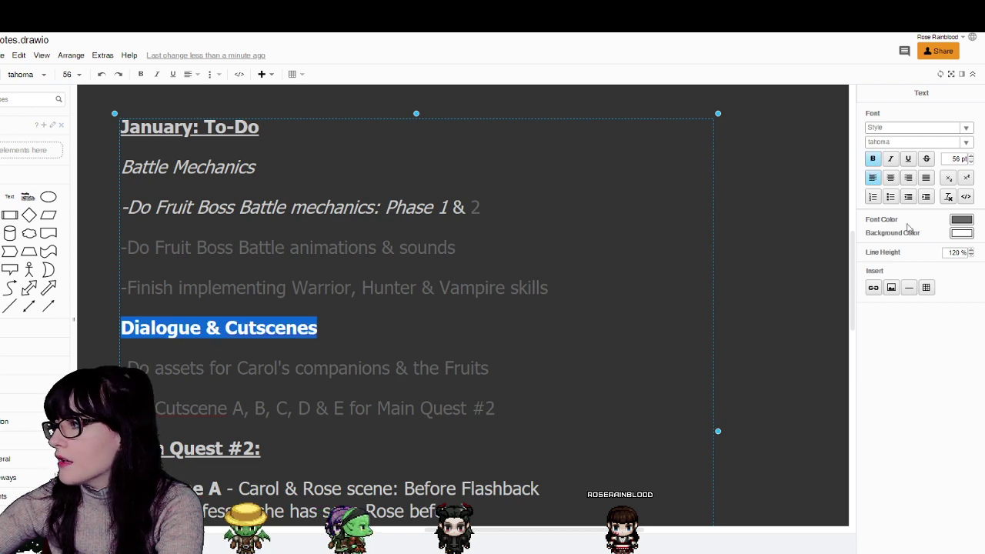
left_click(963, 220)
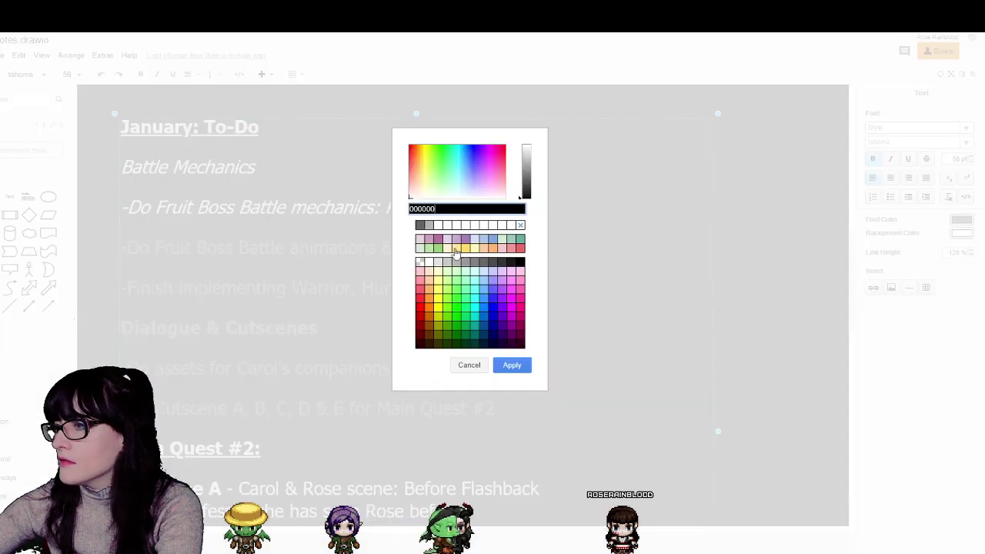
left_click(498, 225)
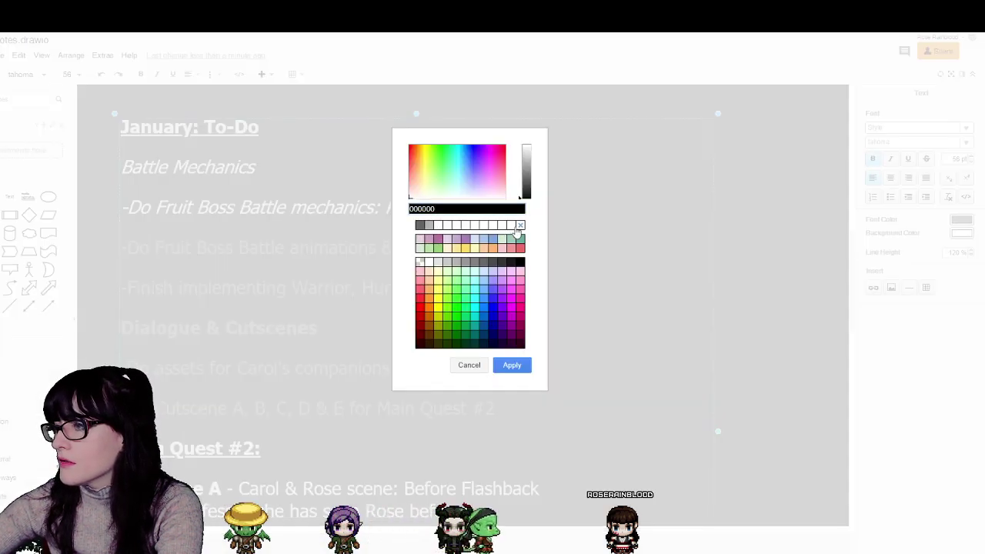
left_click(512, 365)
- Underline the "Battle Mechanics" line, remove its italics and set its font colour to white (FFFFFF)
left_click_drag(258, 174, 121, 169)
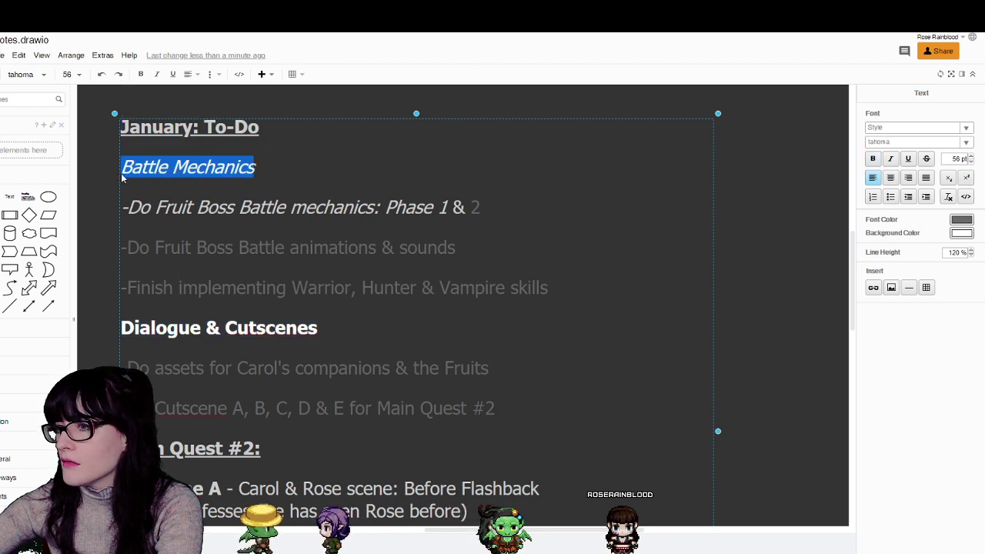
left_click(909, 159)
left_click(891, 159)
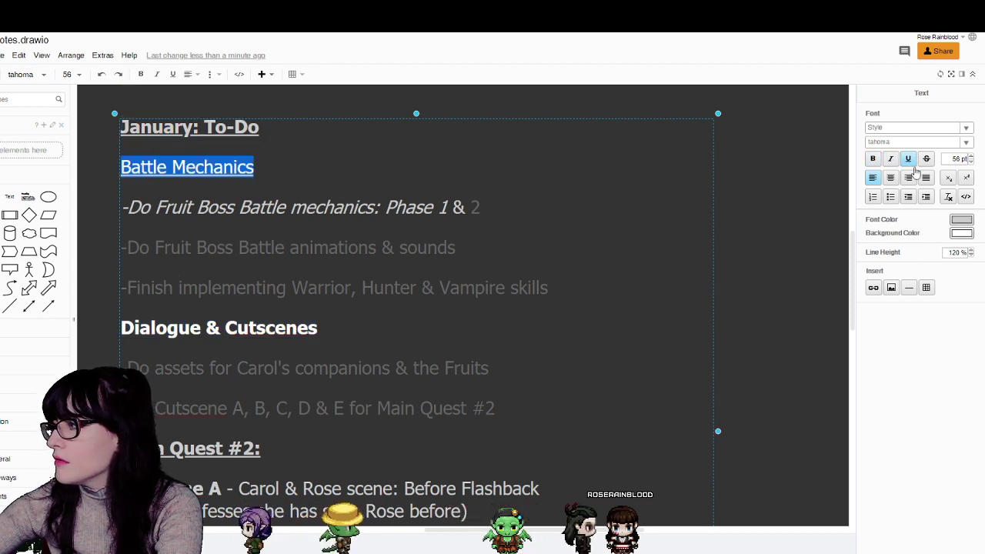
left_click(962, 221)
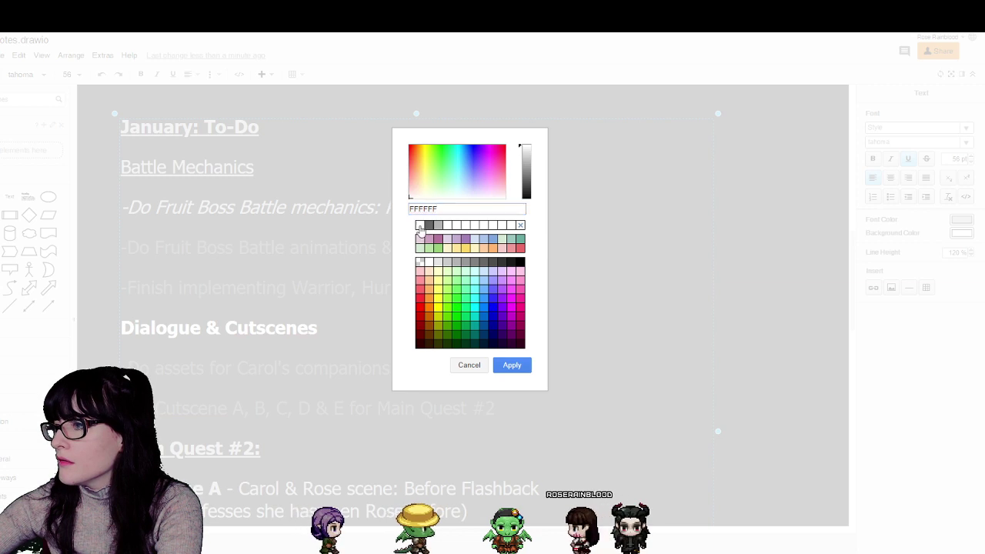
left_click(513, 365)
- Add a colon to both category headings and match their style by making "Battle Mechanics:" bold and underlining "Dialogue & Cutscenes:"
left_click_drag(256, 168, 199, 168)
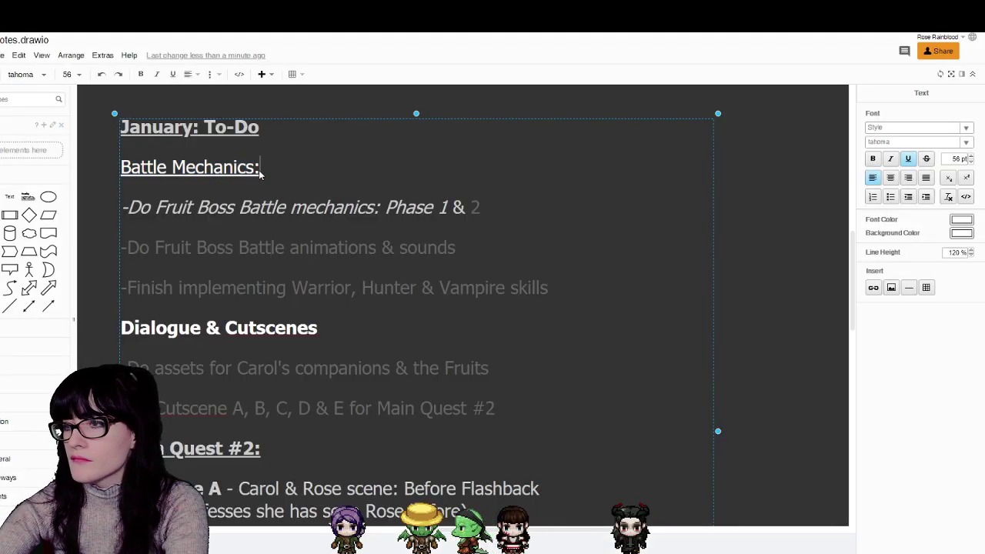
left_click(332, 324)
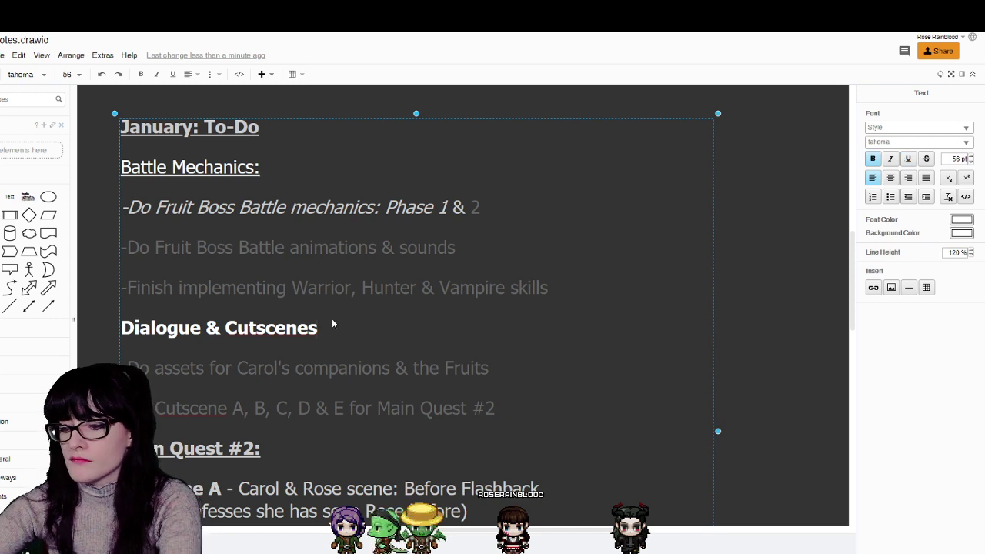
left_click_drag(275, 180, 124, 180)
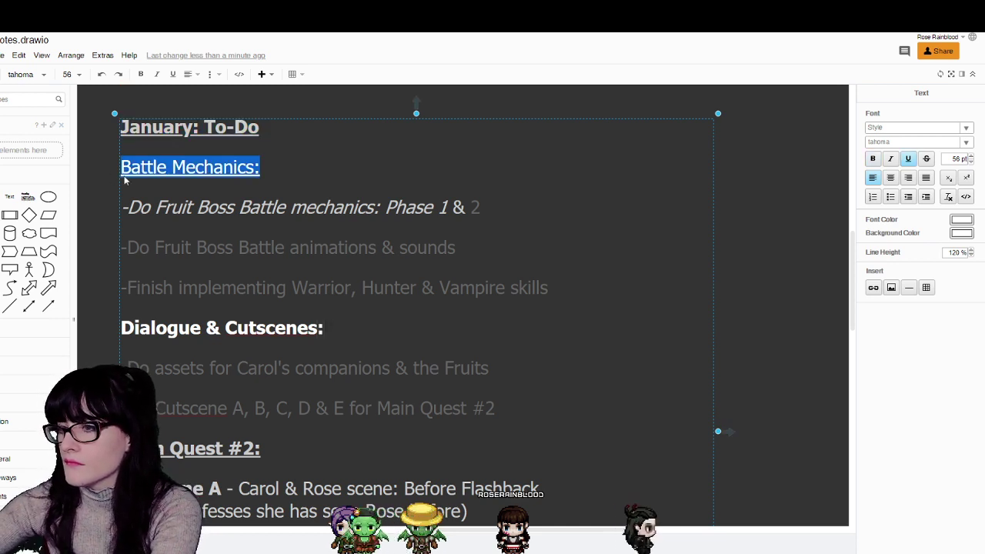
left_click(873, 158)
left_click_drag(333, 348, 124, 329)
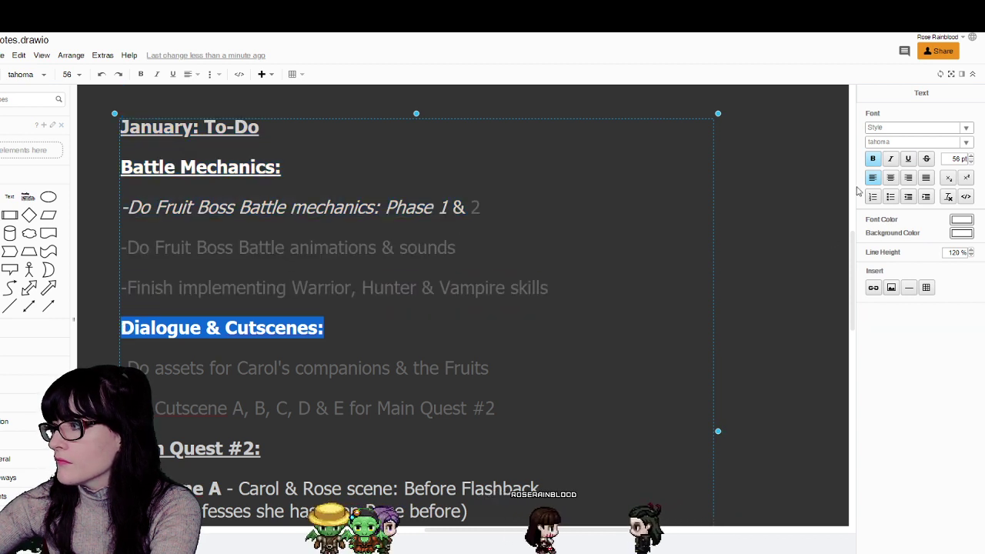
left_click(563, 251)
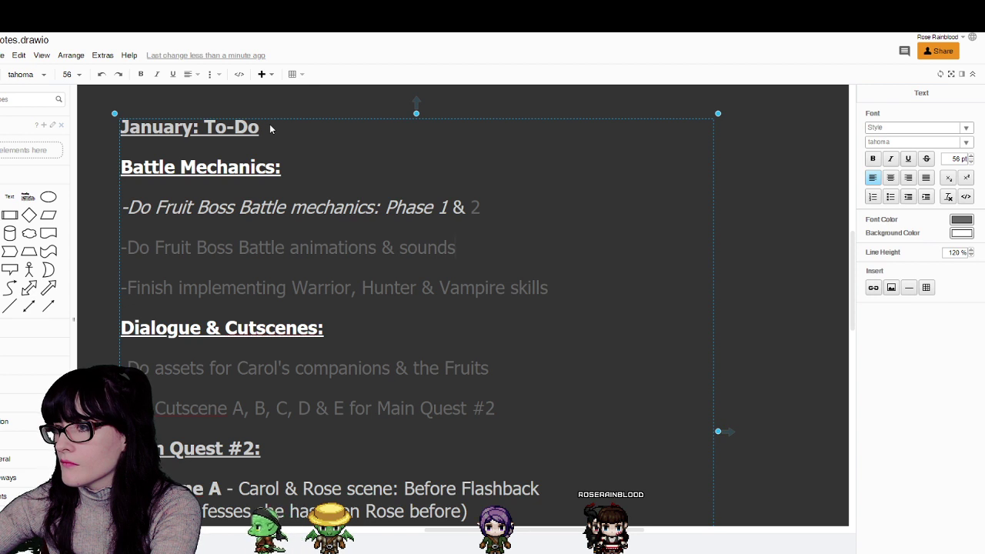
- Set the "January: To-Do" title to 64 pt and centre it above the list
left_click_drag(269, 125, 115, 132)
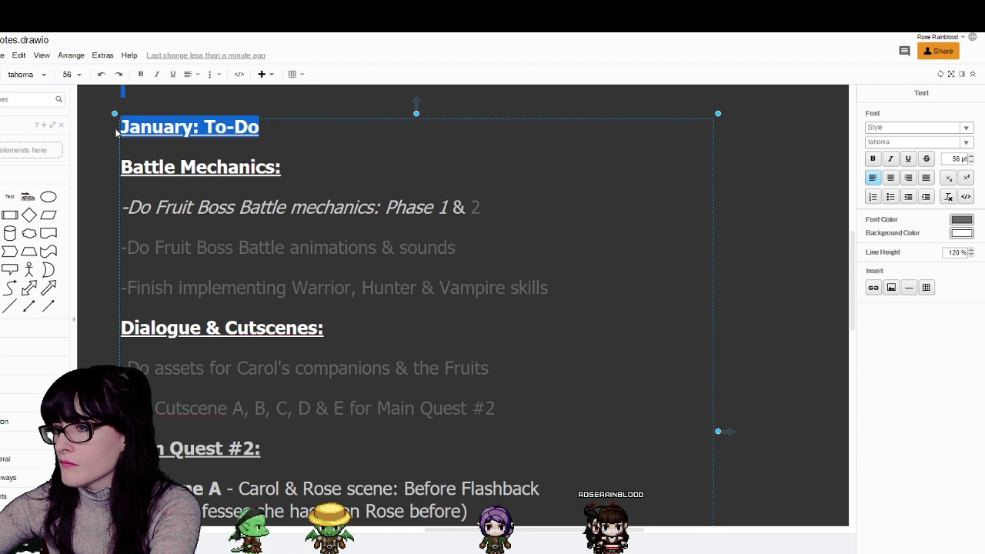
left_click(159, 148)
left_click_drag(260, 128, 174, 130)
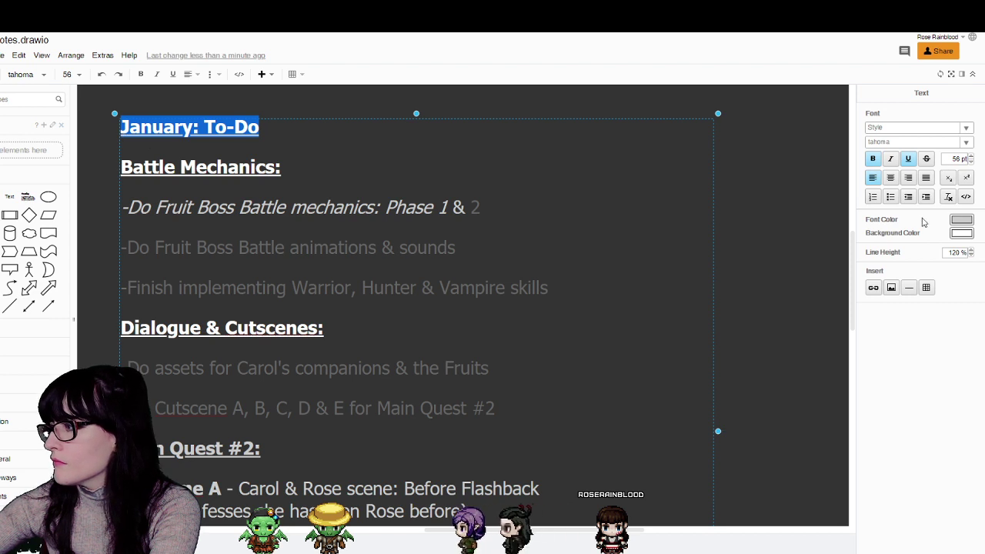
left_click(970, 156)
left_click(971, 157)
left_click(971, 156)
key("ctrl+z")
key("ctrl+z")
key("ctrl+z")
key("ctrl+z")
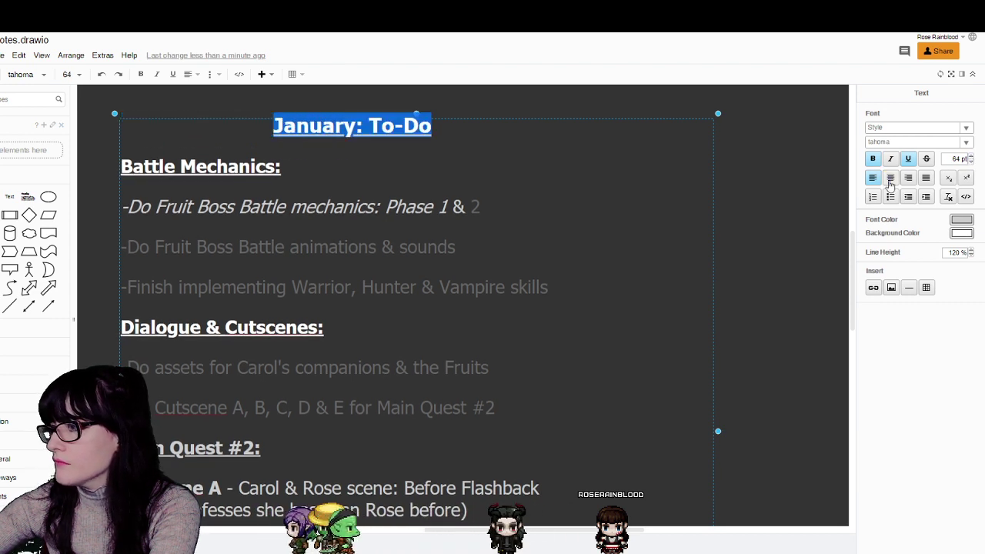
- Set the "January: To-Do" title's font colour to white (FFFFFF), remove its underline and finish editing the text block
left_click(961, 219)
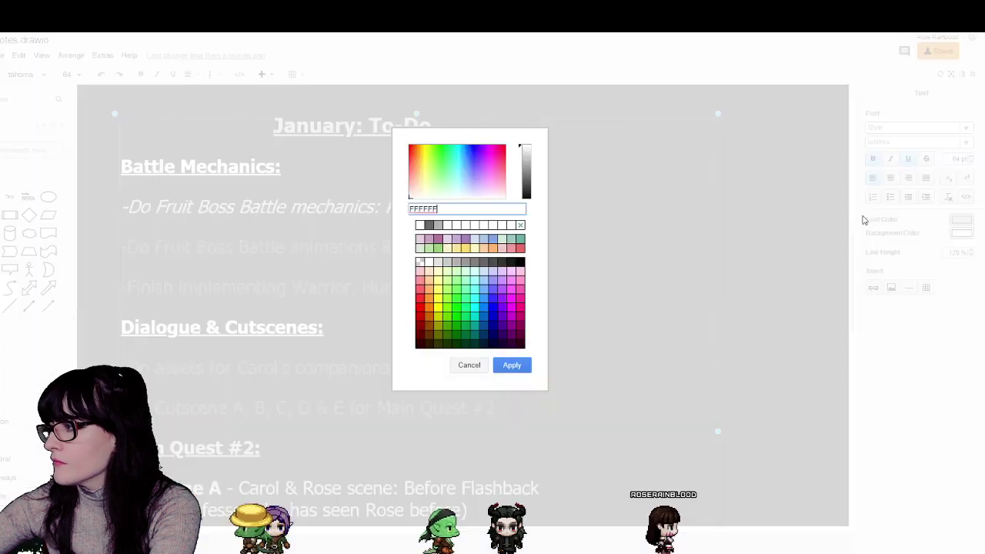
left_click(514, 367)
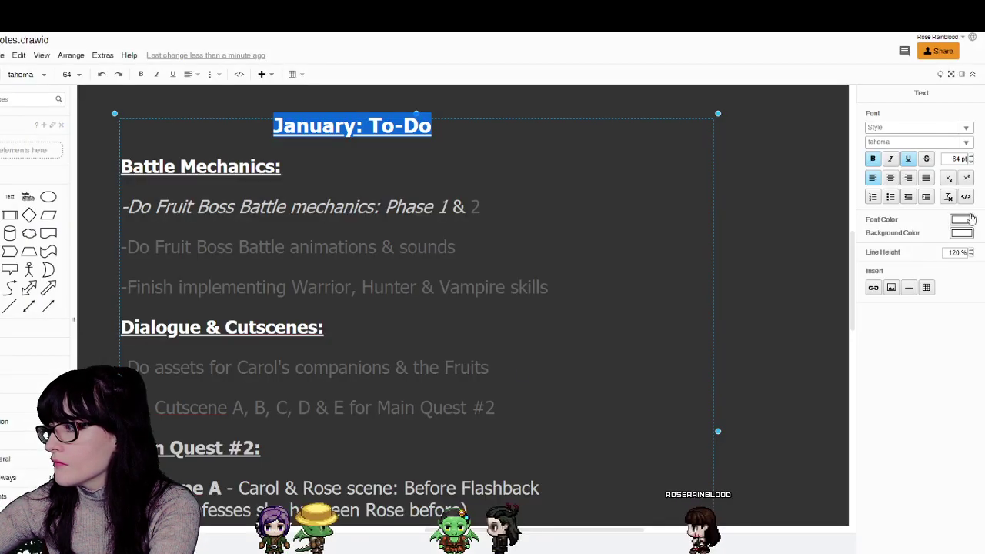
left_click(660, 209)
left_click(769, 242)
scroll(492, 211, "down", 2)
scroll(492, 211, "up", 3)
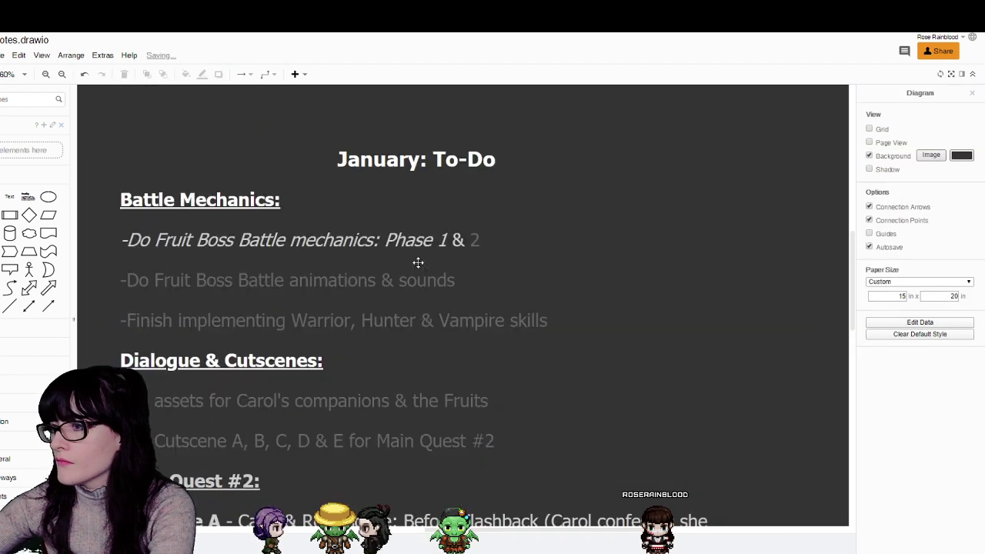
left_click(63, 74)
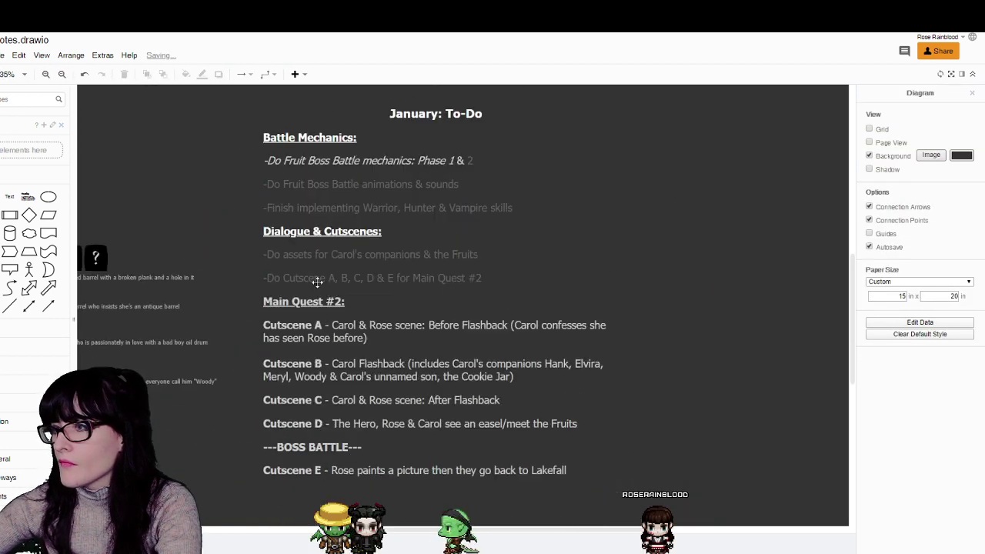
scroll(319, 281, "down", 2)
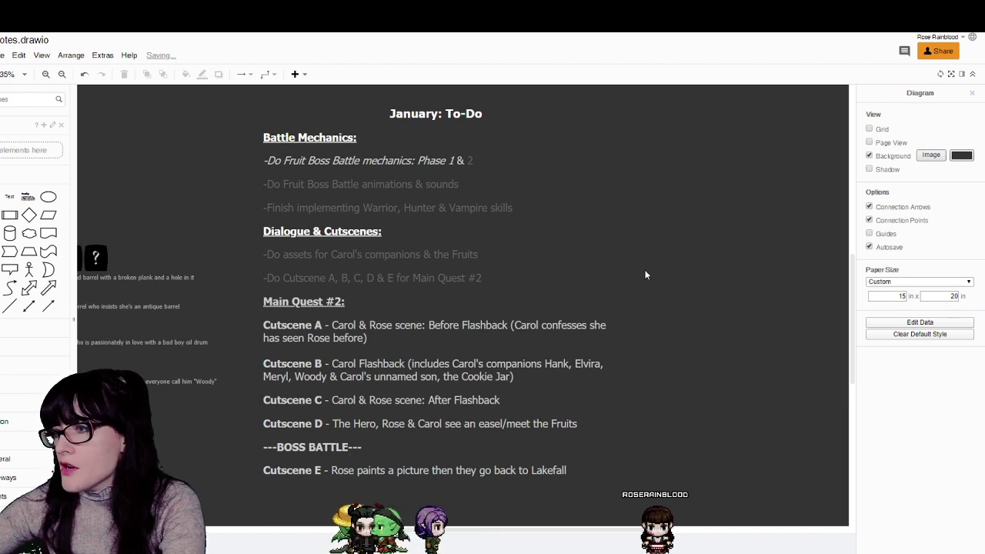
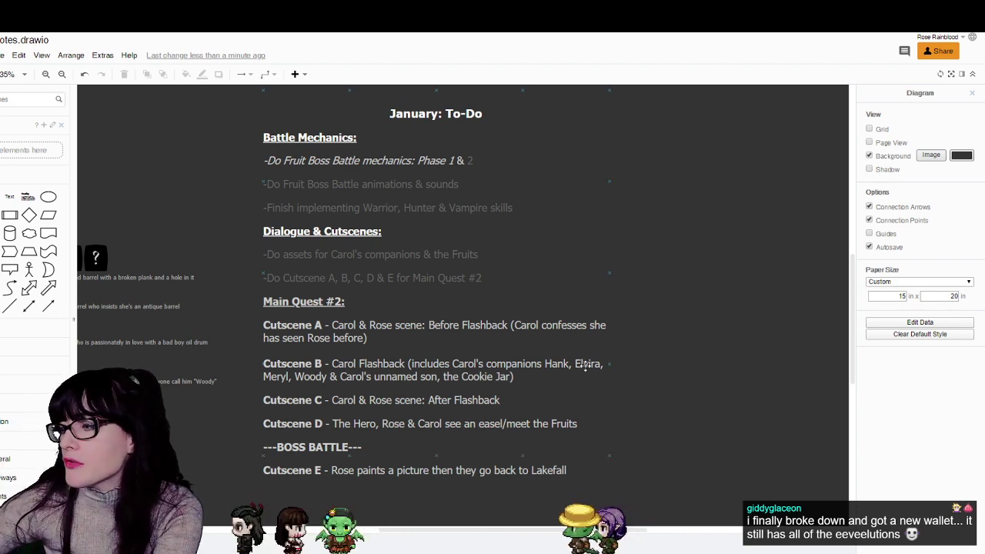
- Switch to the Trello board and view the poll result image on which enemies to have in Everbloom Forest
key("ctrl+Tab")
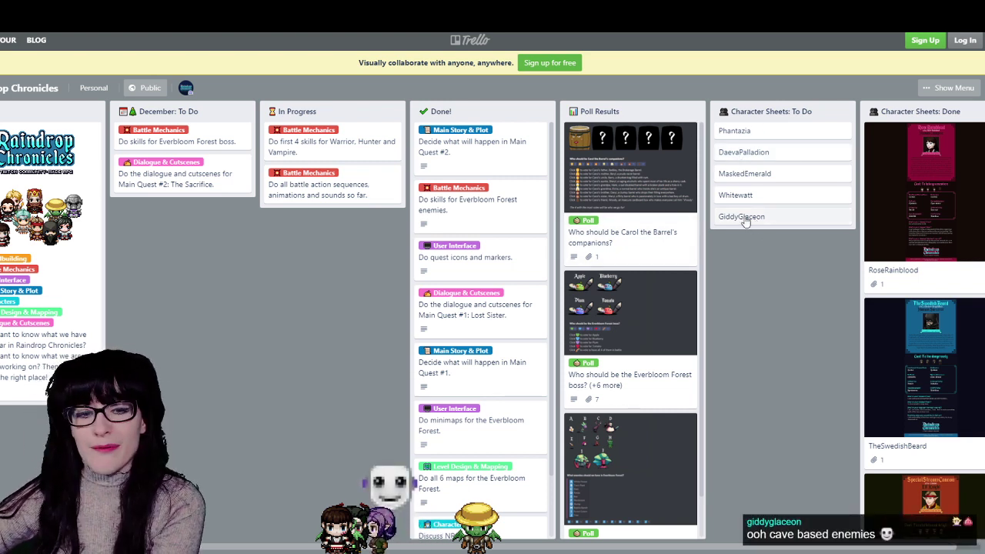
key("alt+Tab")
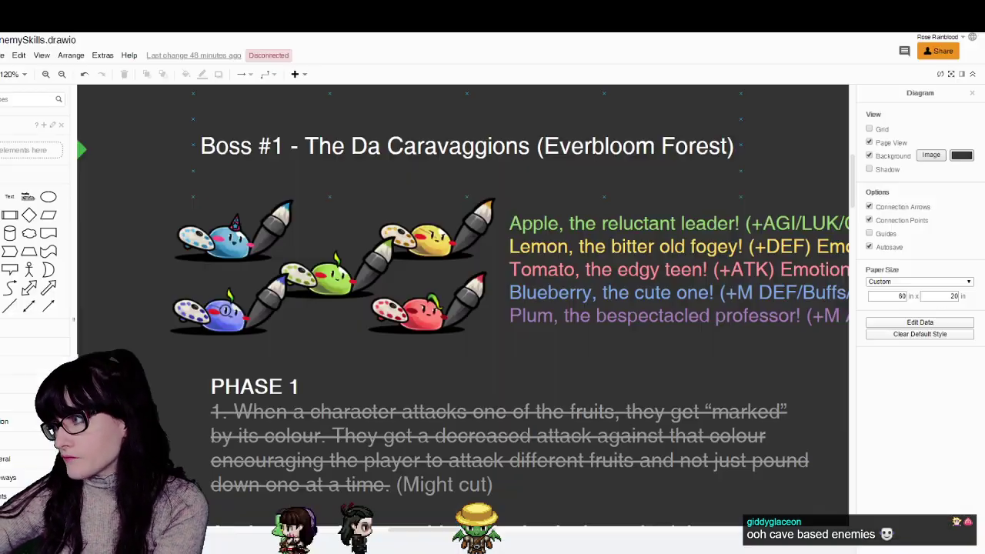
key("alt+Tab")
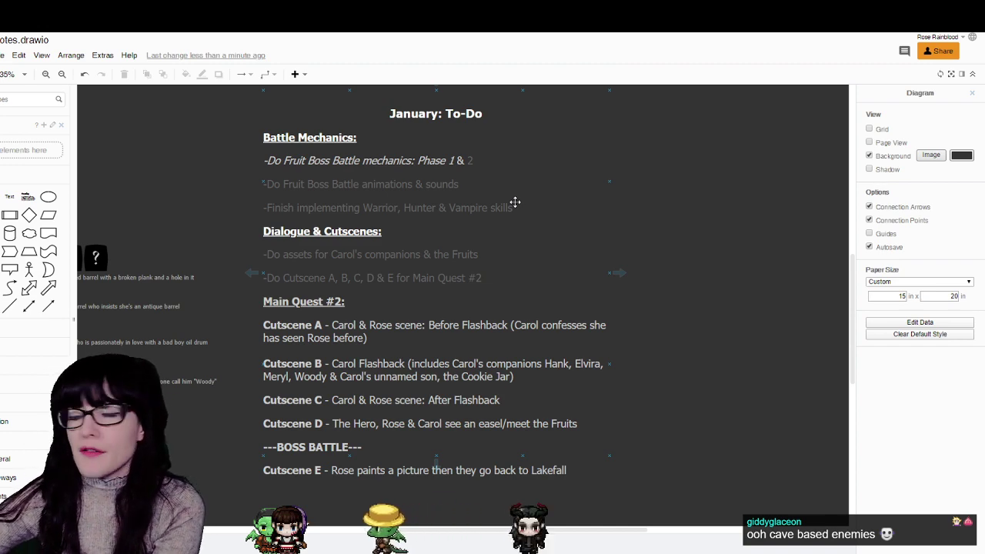
key("alt+Tab")
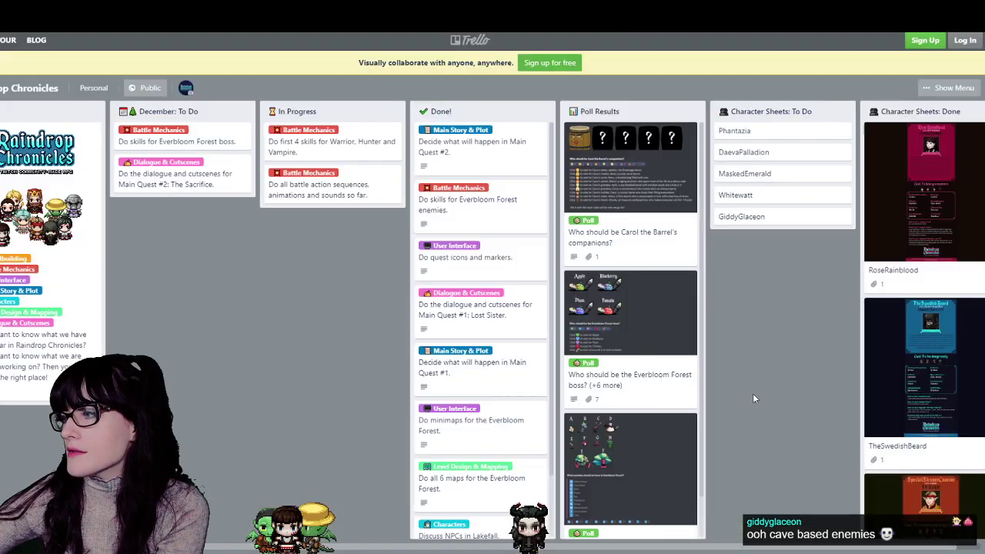
left_click(636, 449)
left_click(467, 147)
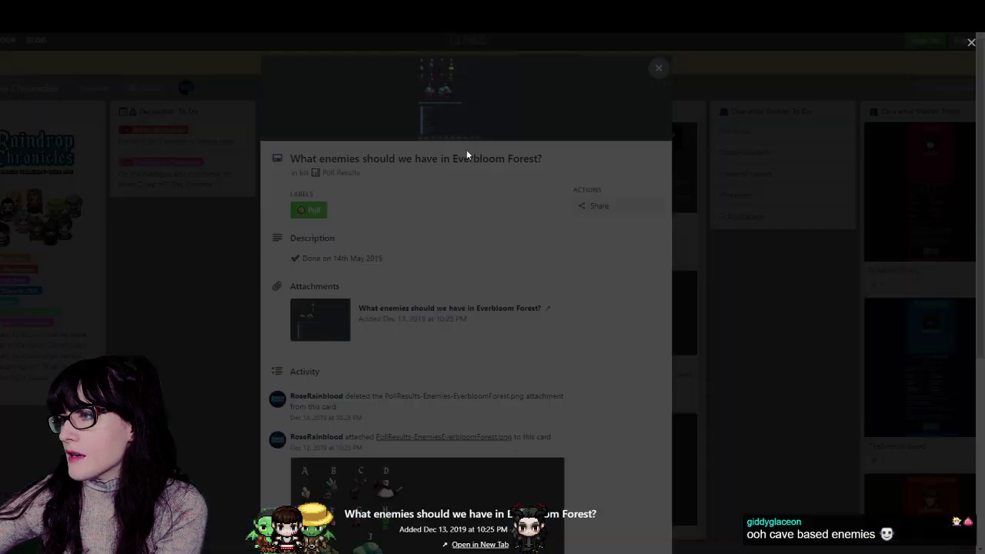
left_click(808, 438)
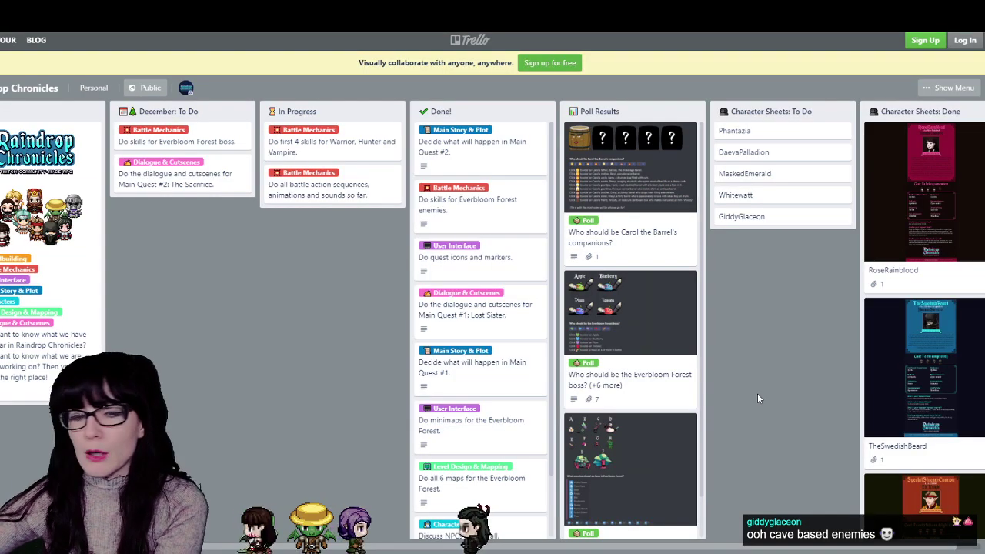
left_click(756, 395)
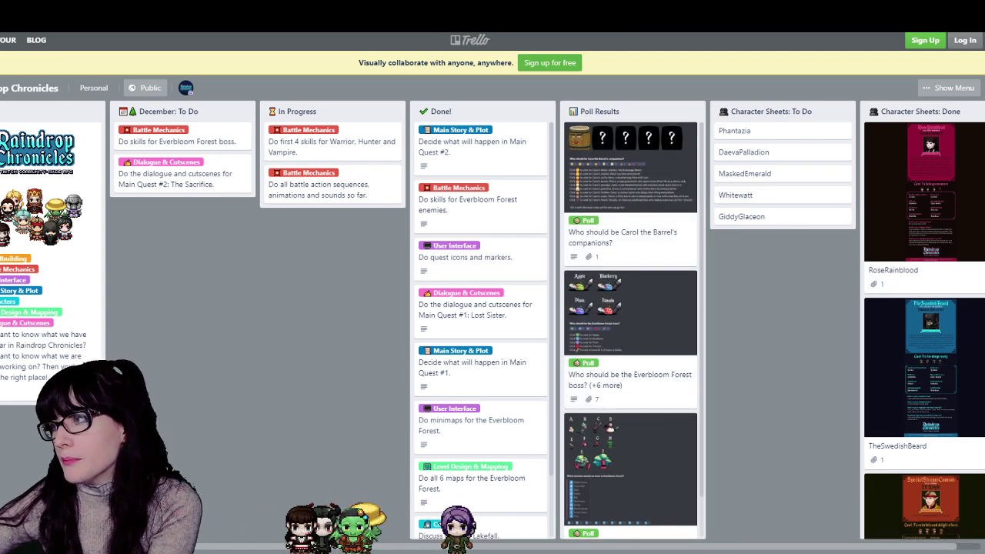
- Switch back to the notes diagram and widen the January: To-Do text box so each cutscene description fits on one line
key("alt+Tab")
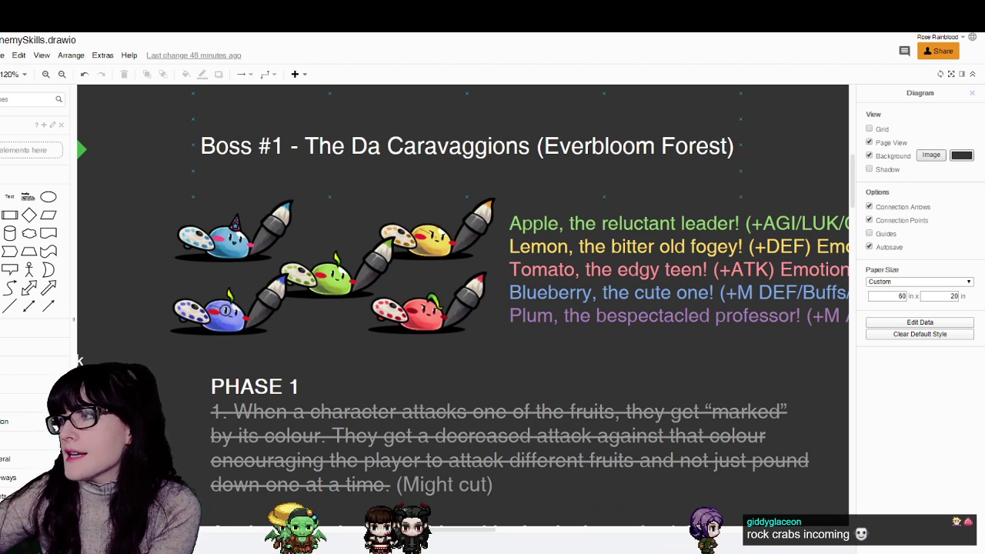
key("alt+Tab")
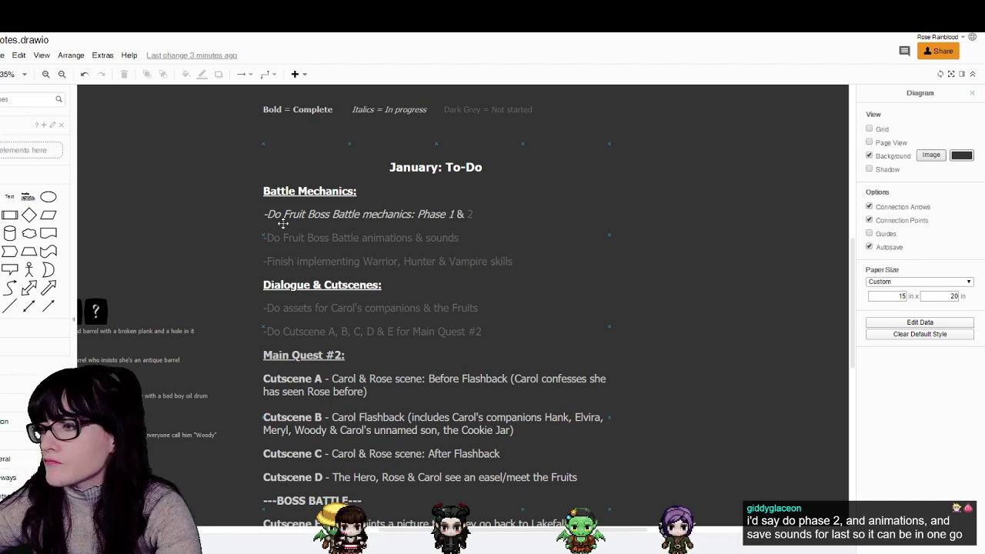
scroll(300, 268, "down", 2)
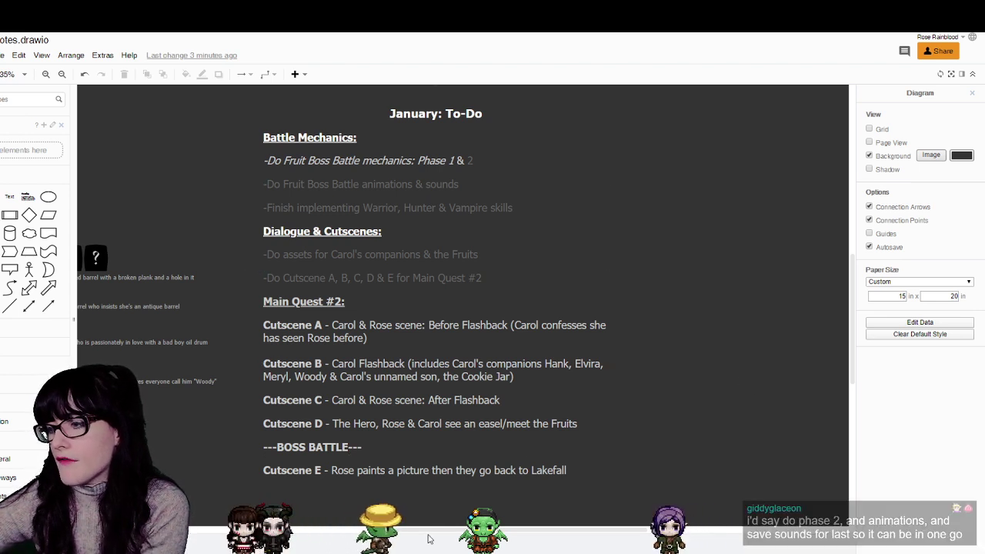
left_click_drag(536, 449, 401, 449)
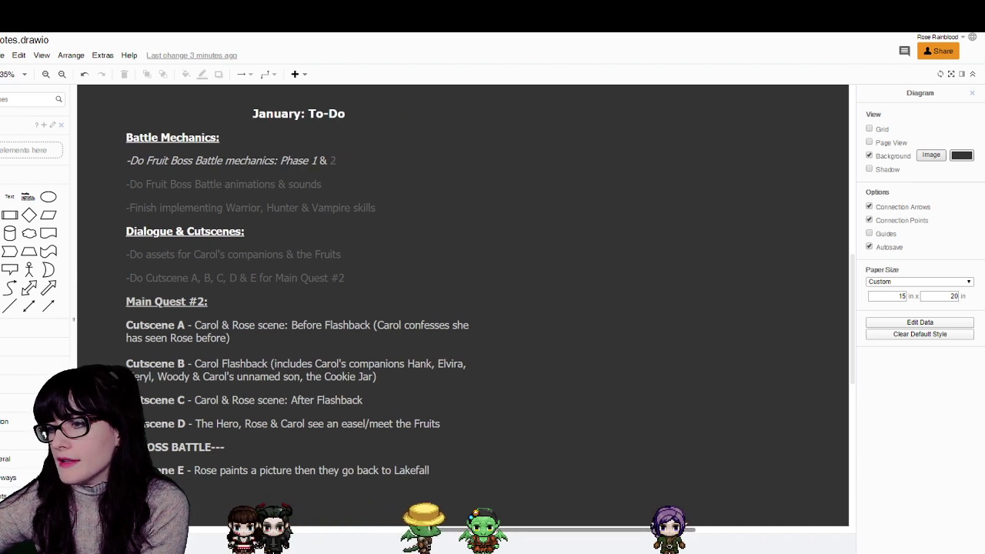
left_click(271, 228)
left_click_drag(482, 273, 773, 282)
left_click(785, 408)
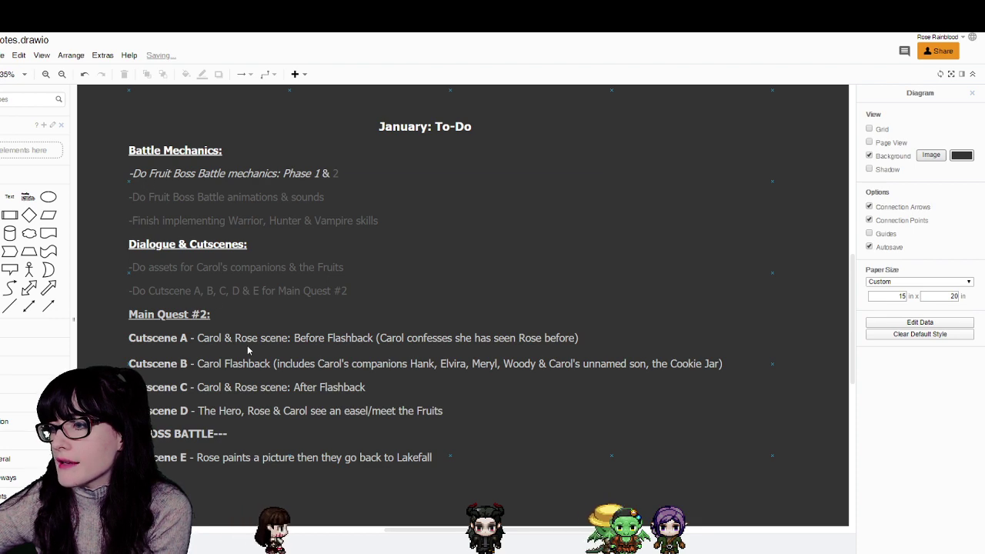
- Set the font colour of the Main Quest #2 lines from Cutscene A through Cutscene E to dark grey
double_click(272, 277)
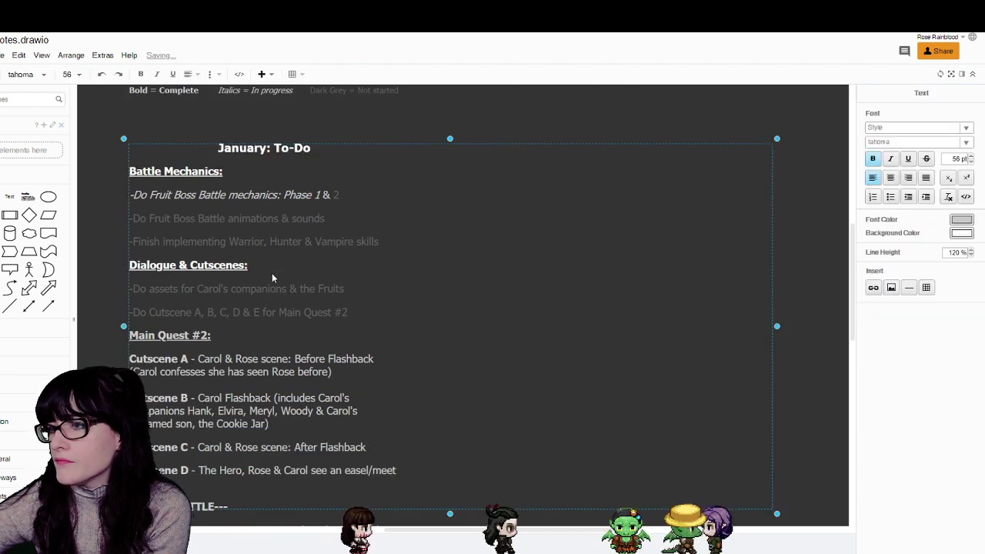
scroll(271, 272, "down", 2)
double_click(213, 247)
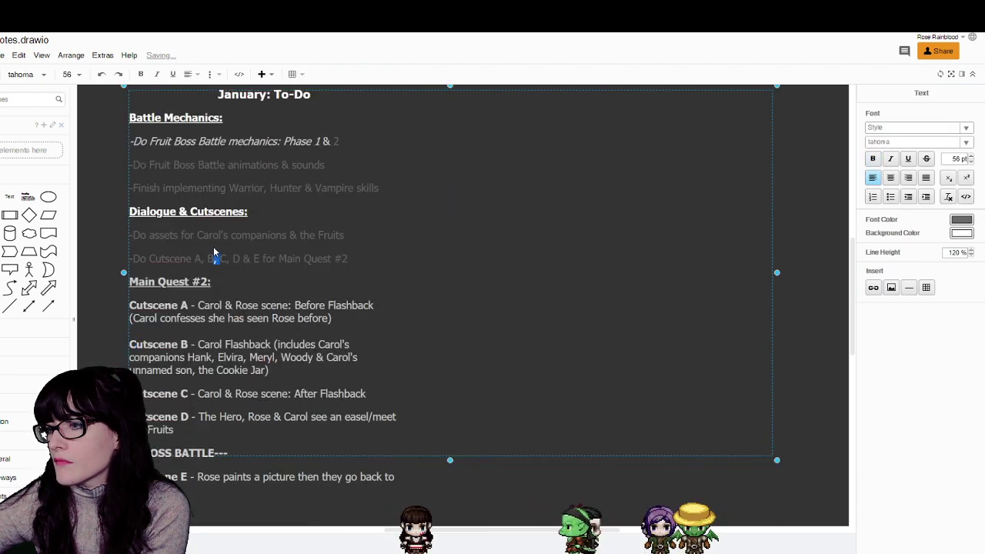
left_click(131, 285)
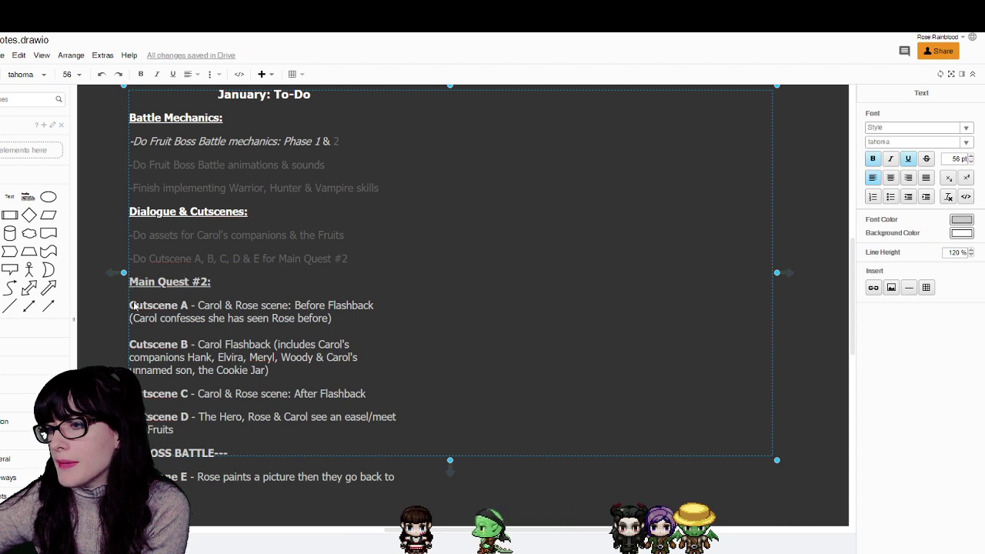
left_click_drag(130, 306, 217, 498)
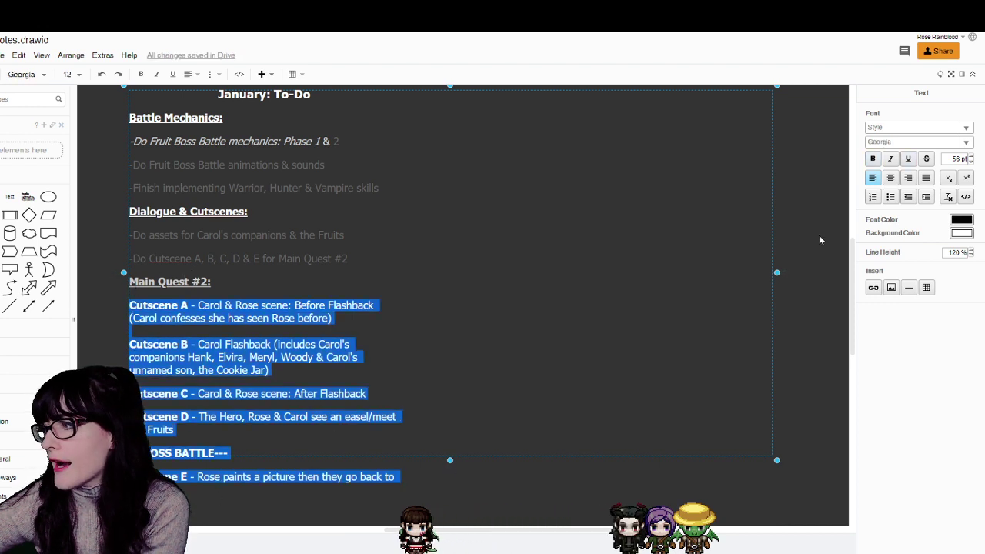
left_click(963, 221)
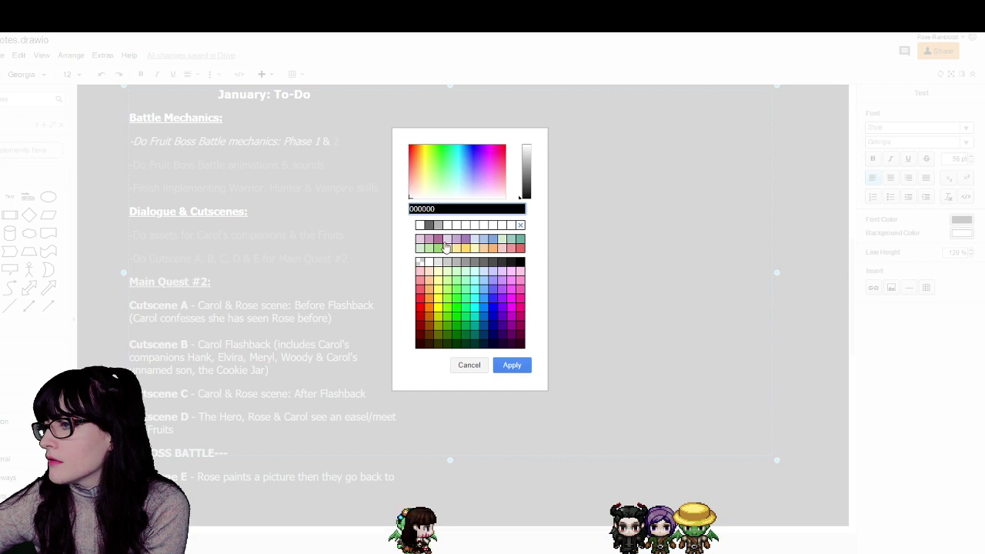
left_click(429, 225)
left_click(512, 365)
left_click(562, 474)
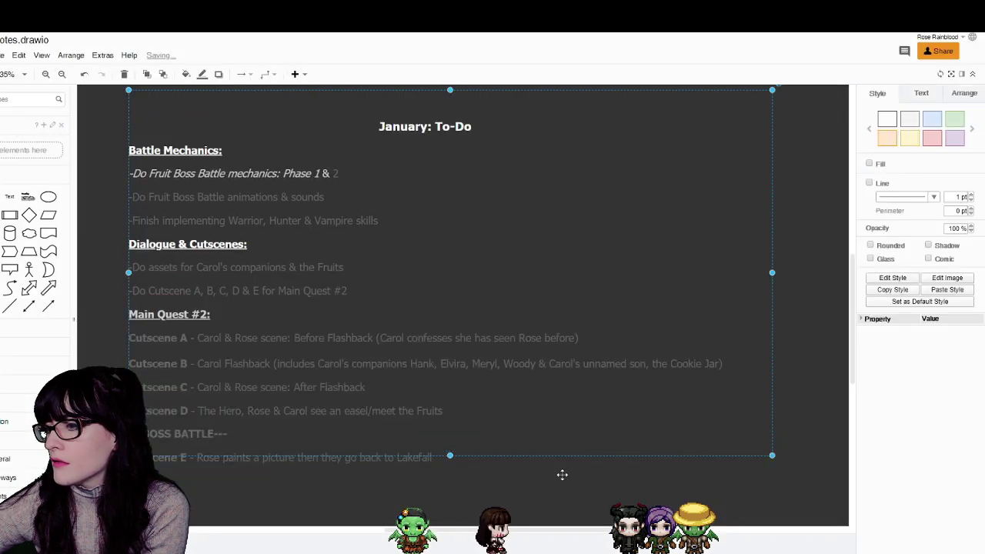
- Review the January to-do list against the Complete, In progress and Not started formatting legend
scroll(332, 233, "up", 3)
scroll(275, 316, "down", 2)
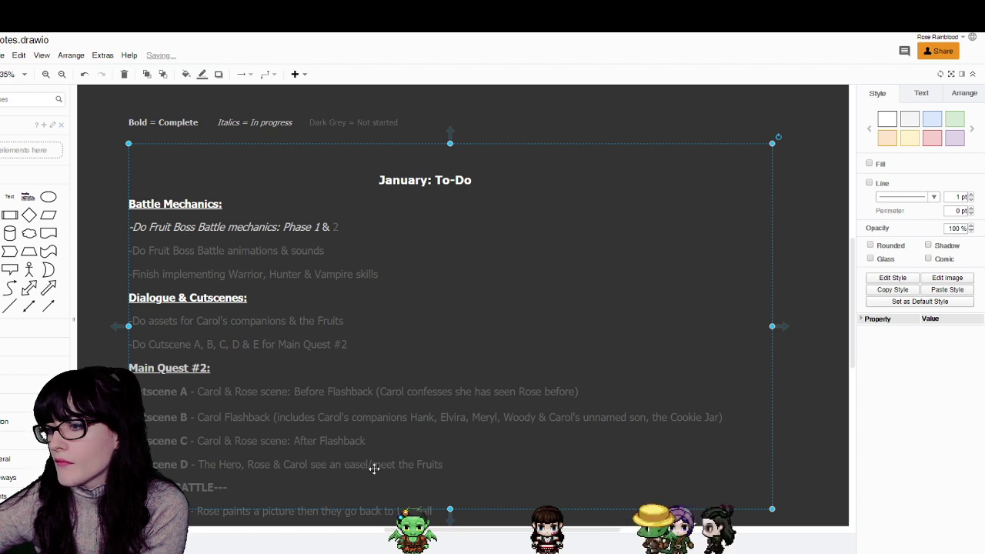
left_click(479, 92)
scroll(801, 270, "down", 3)
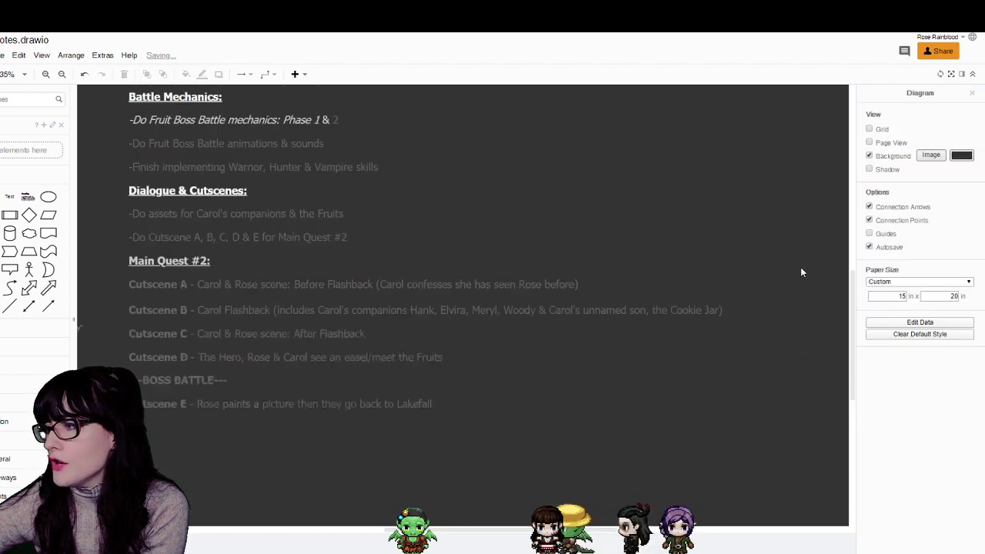
scroll(505, 239, "up", 4)
scroll(505, 239, "down", 1)
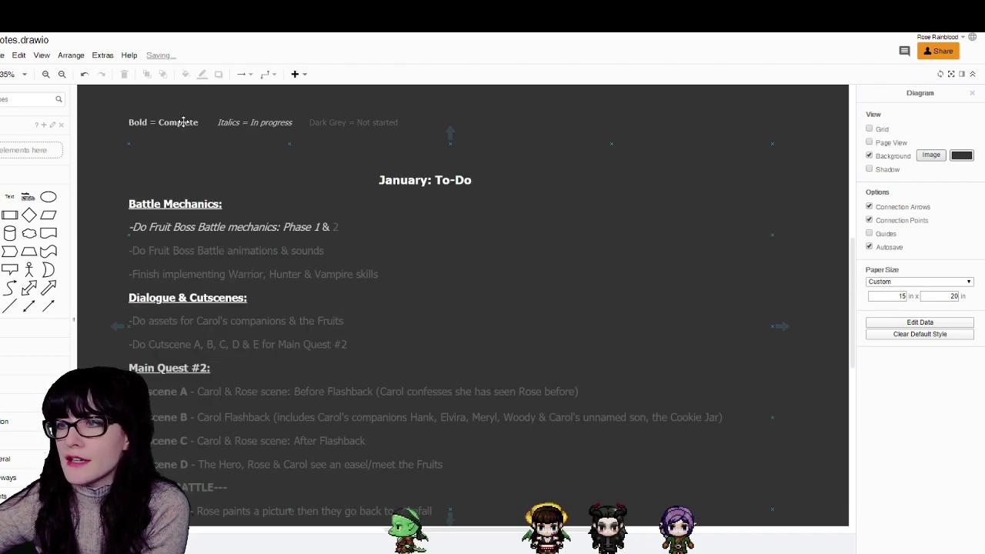
scroll(274, 269, "down", 2)
scroll(274, 270, "up", 1)
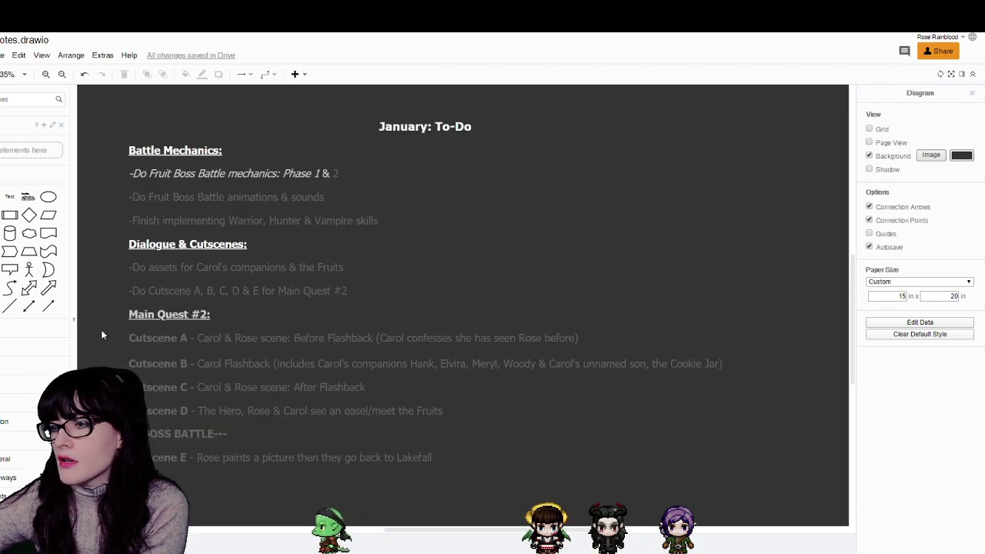
scroll(125, 348, "up", 1)
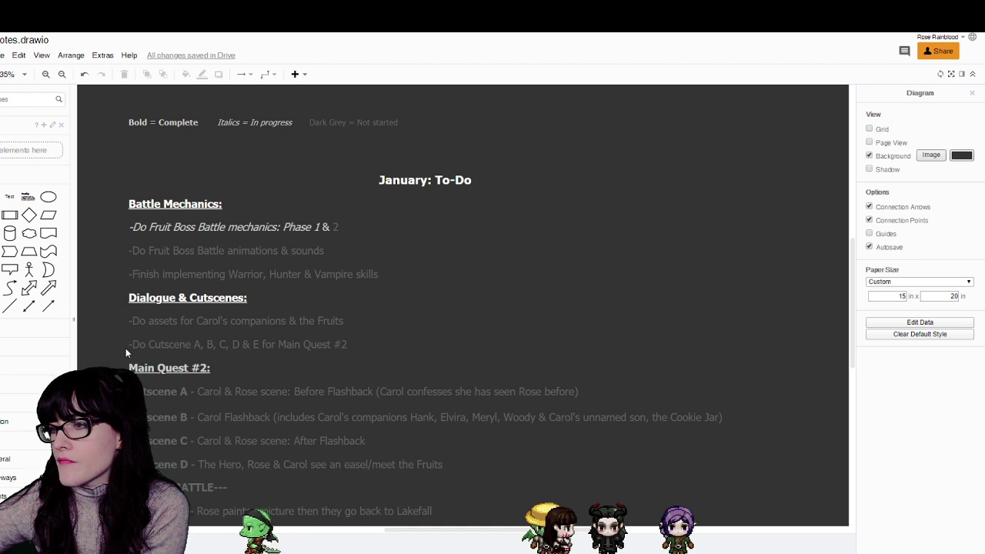
scroll(852, 295, "down", 1)
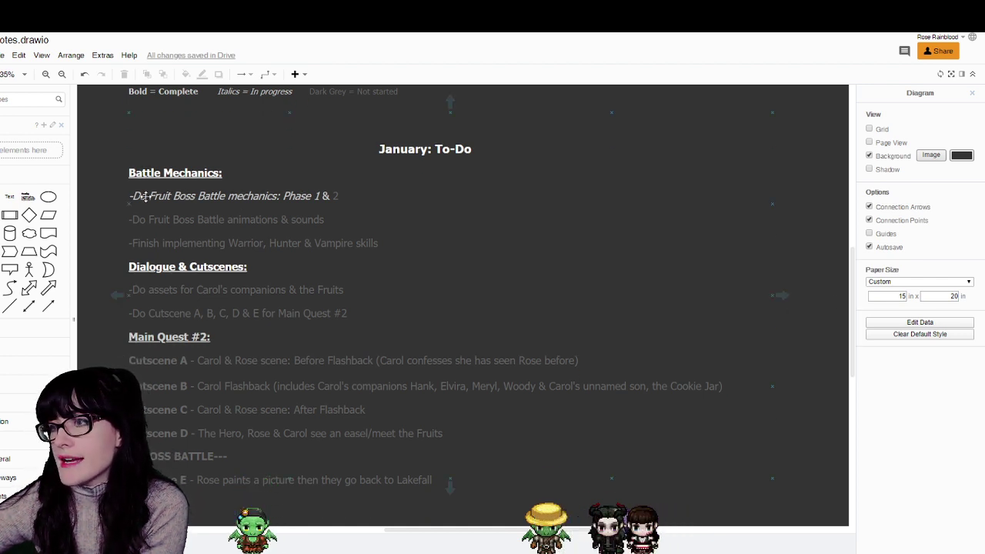
- Mark the line "-Finish implementing Warrior, Hunter & Vampire skills" as in progress with italics and a white font colour
double_click(345, 243)
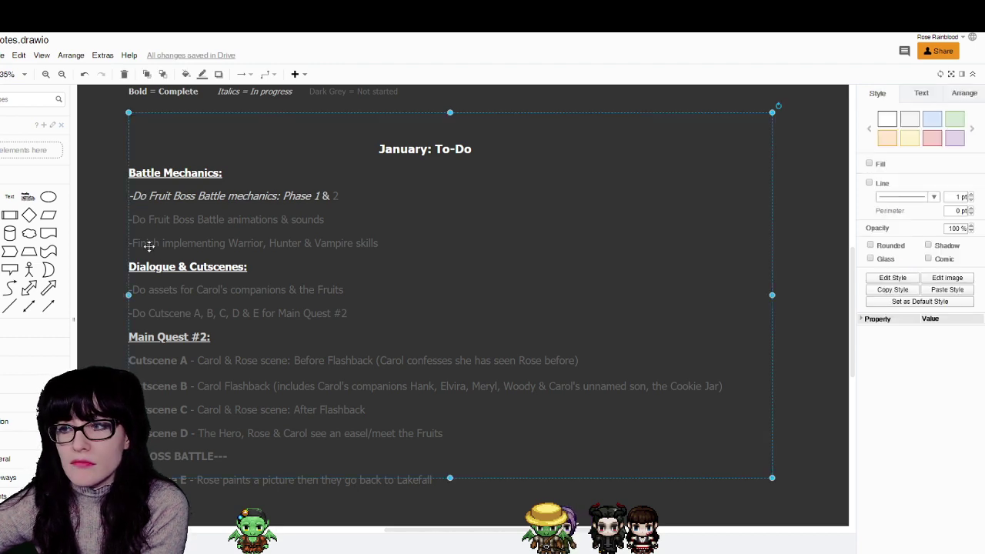
left_click_drag(383, 264, 131, 269)
left_click(890, 159)
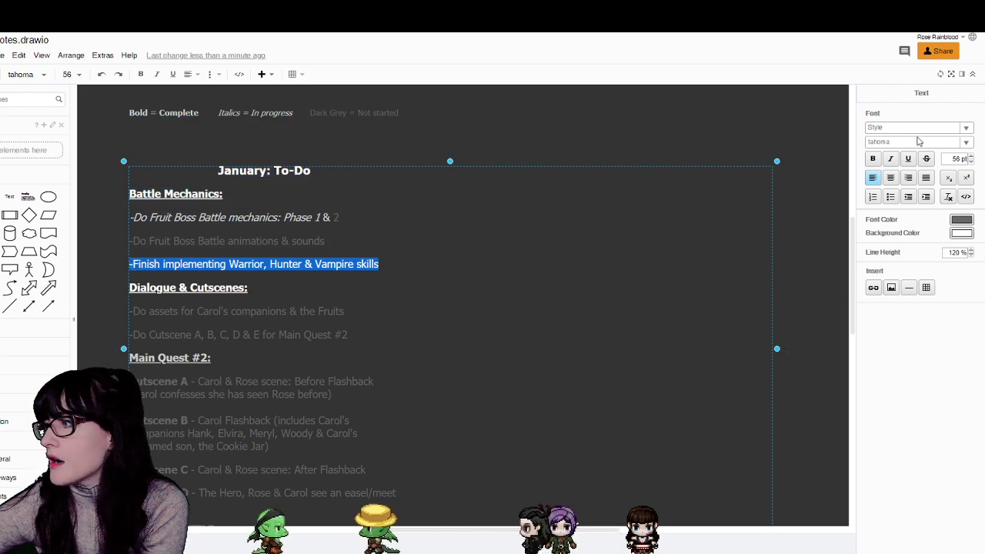
left_click(961, 219)
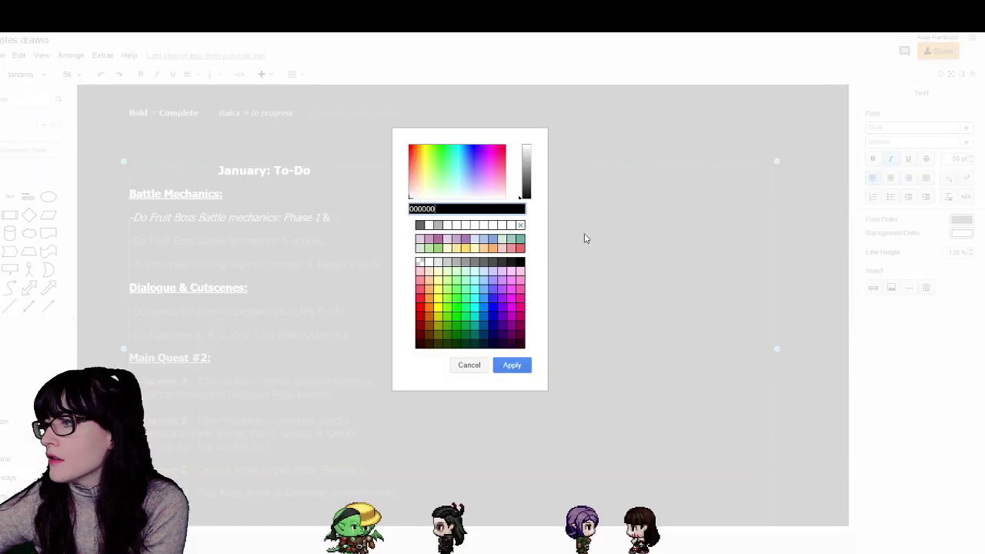
left_click(513, 366)
left_click(442, 275)
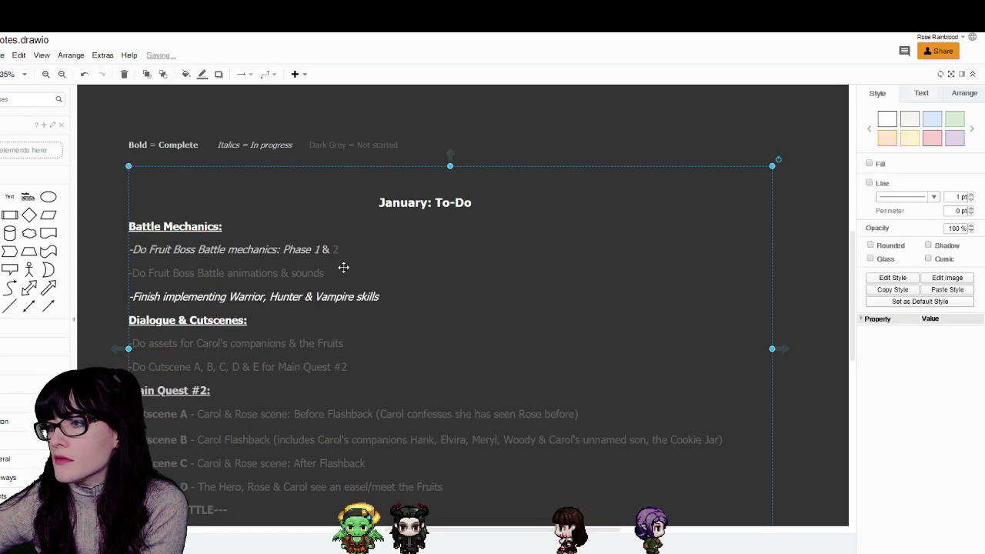
left_click(99, 263)
scroll(114, 265, "down", 2)
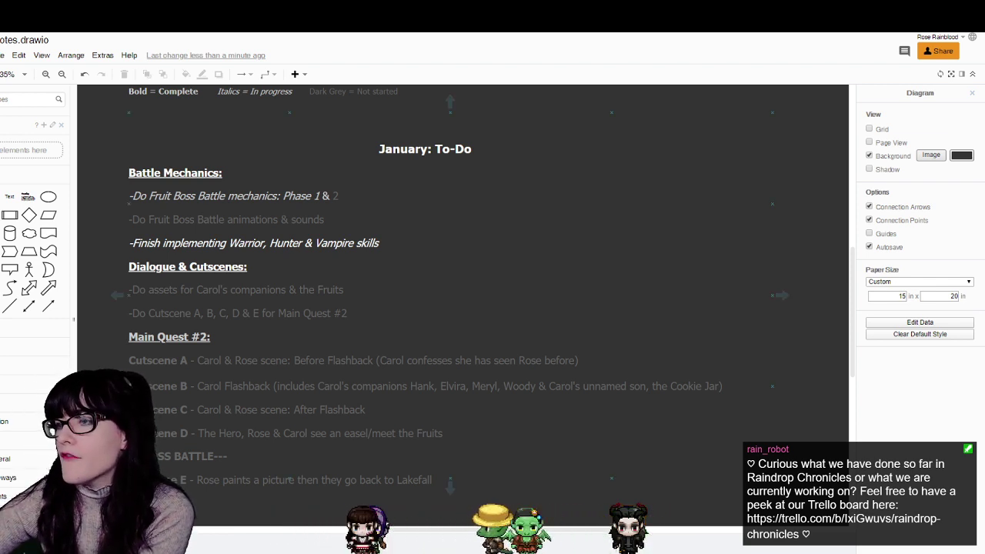
- Check the Trello board against the notes diagram and switch to the bat mascot name poll results
key("ctrl+Tab")
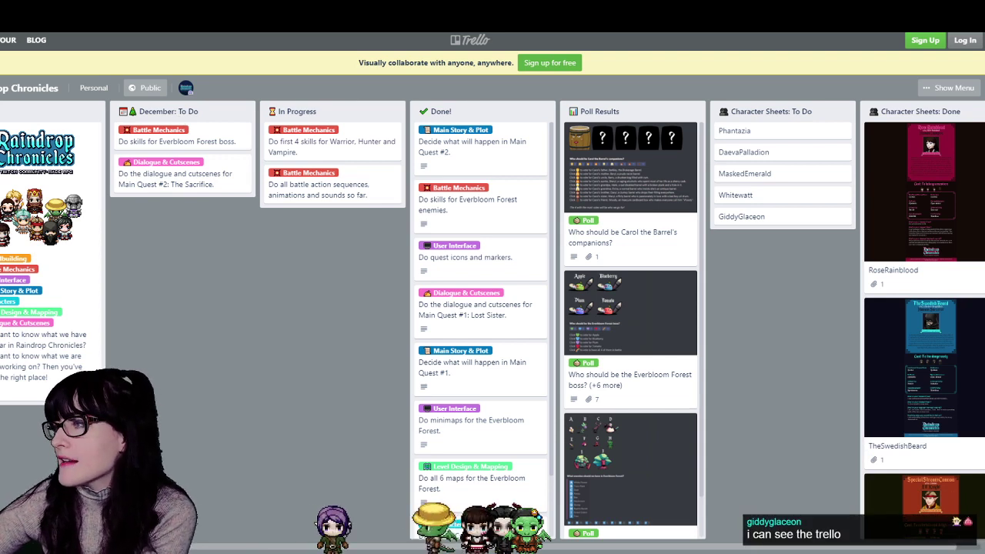
key("alt+Tab")
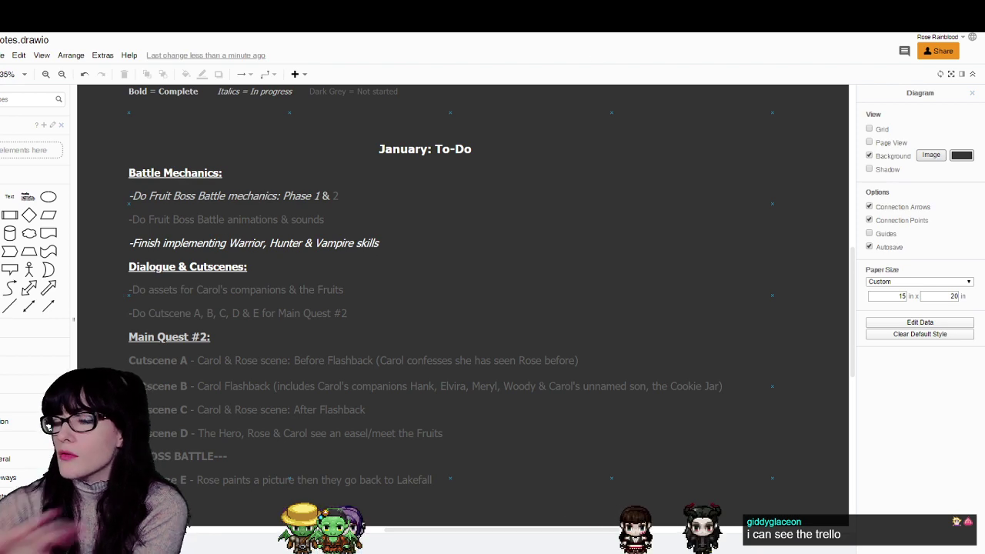
key("ctrl+Tab")
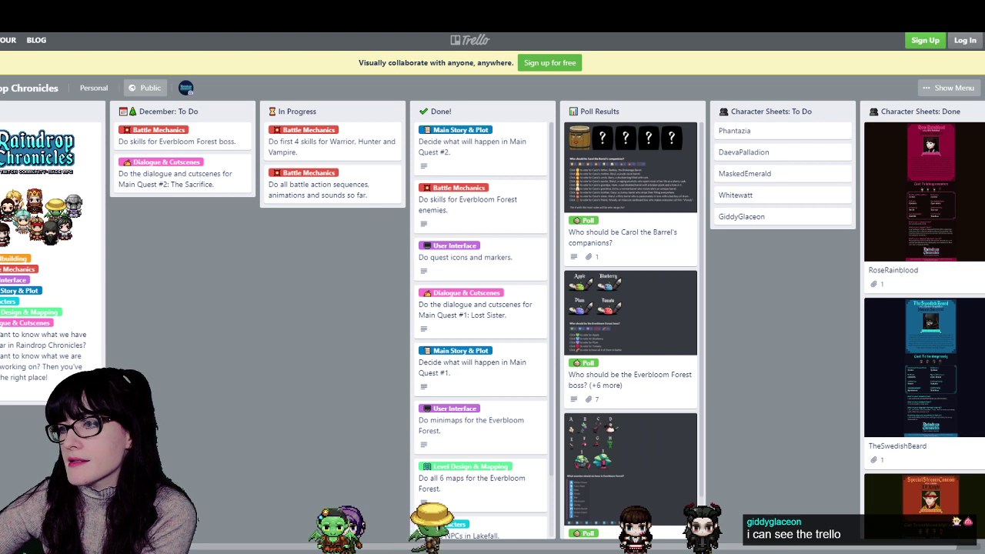
key("ctrl+Tab")
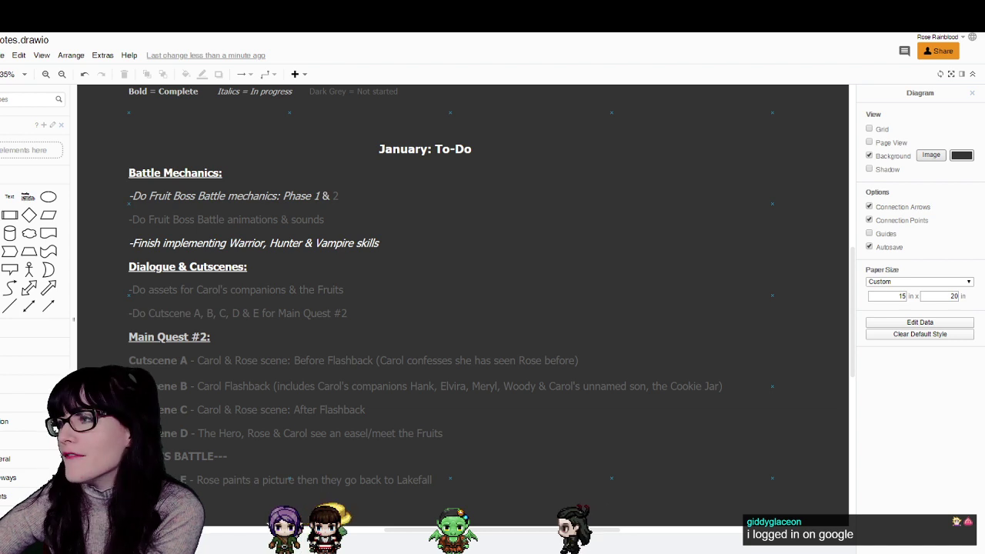
key("alt+Tab")
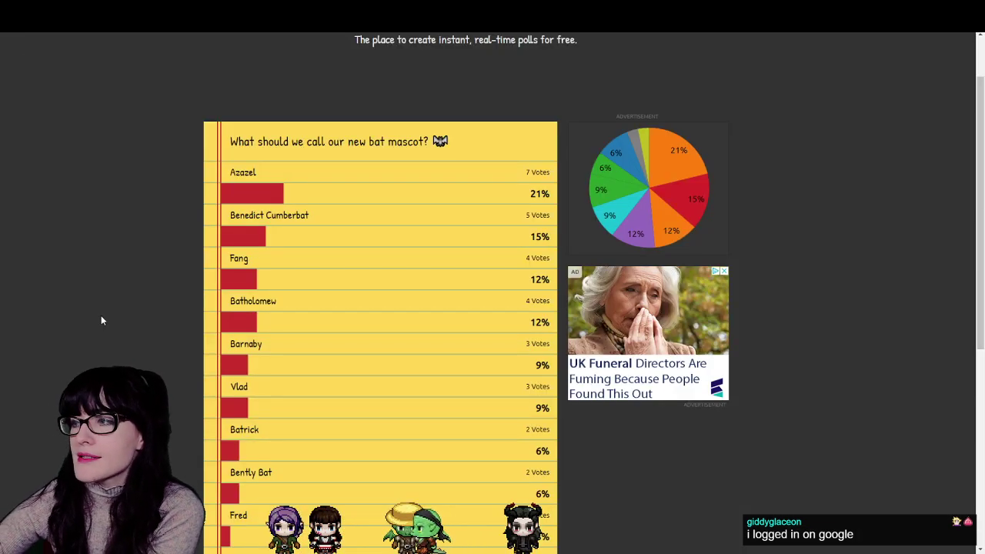
- Review the full bat mascot name poll results and return to the January to-do list in the notes diagram
scroll(148, 261, "down", 6)
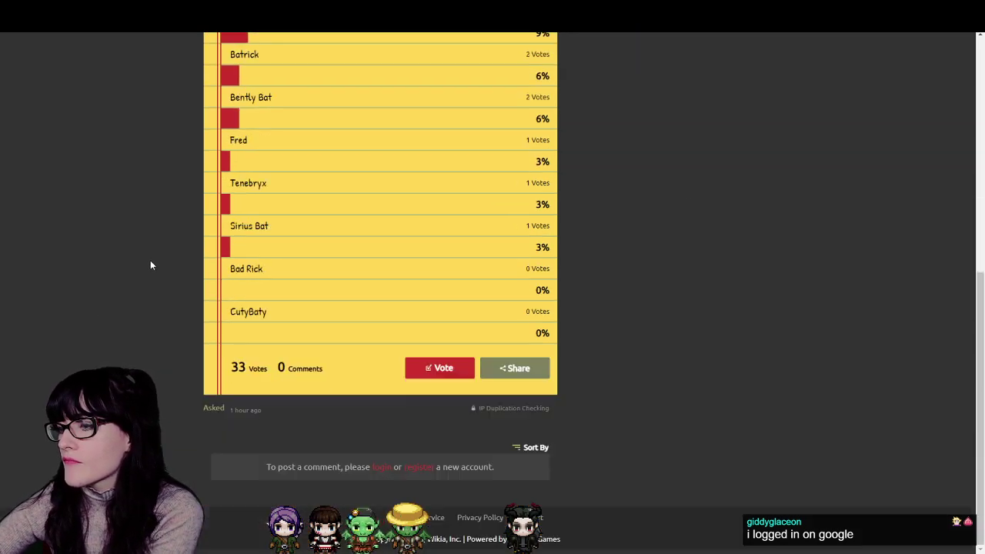
scroll(150, 260, "up", 6)
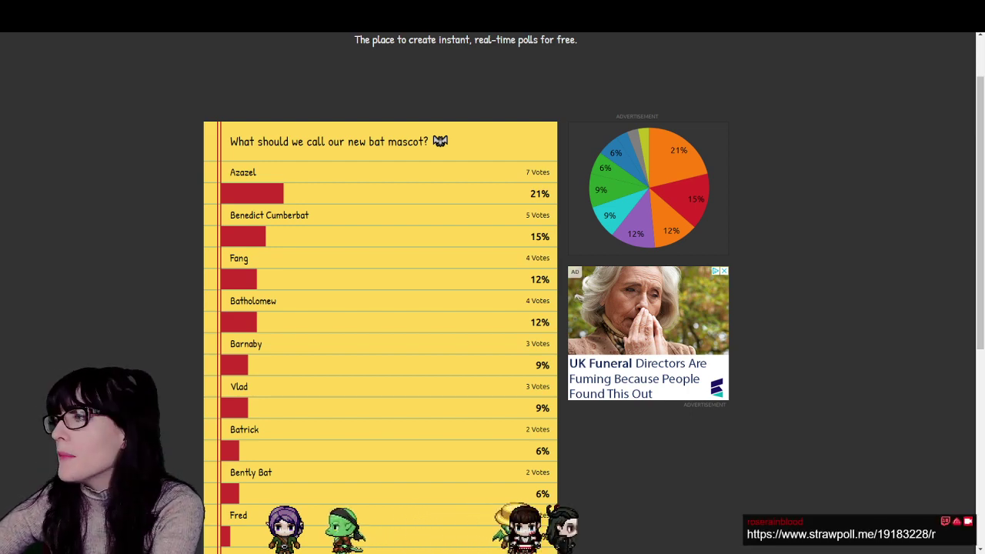
key("alt+Tab")
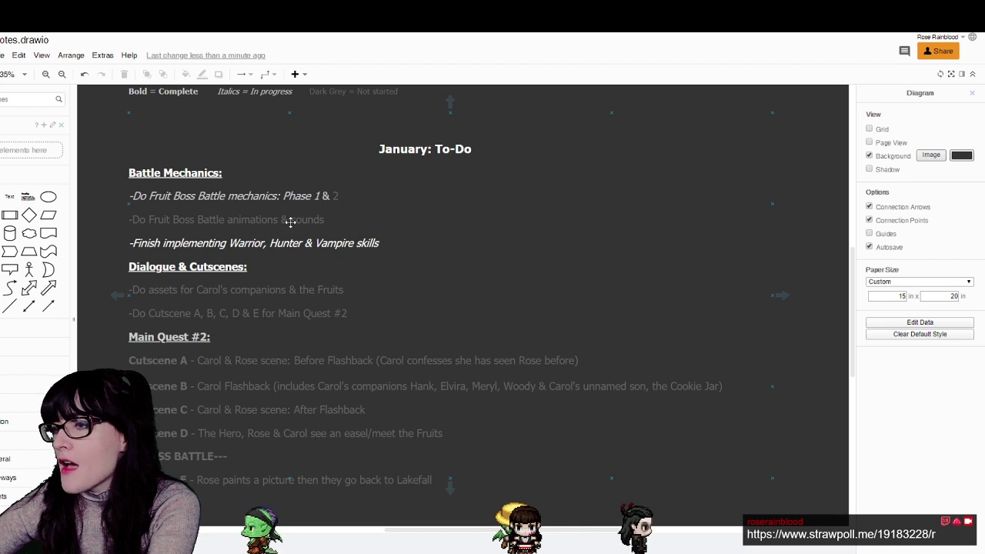
scroll(290, 223, "up", 2)
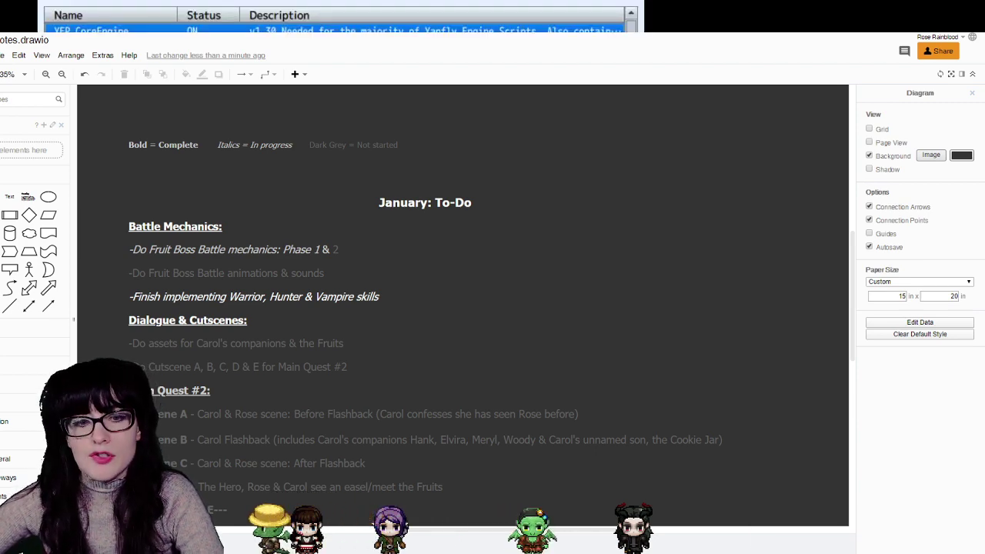
- Switch to RPG Maker MV and look through the installed plugins, including YEP_LoadCustomFonts, YEP_MessageCore and YEP_BattleEngineCore
key("alt+Tab")
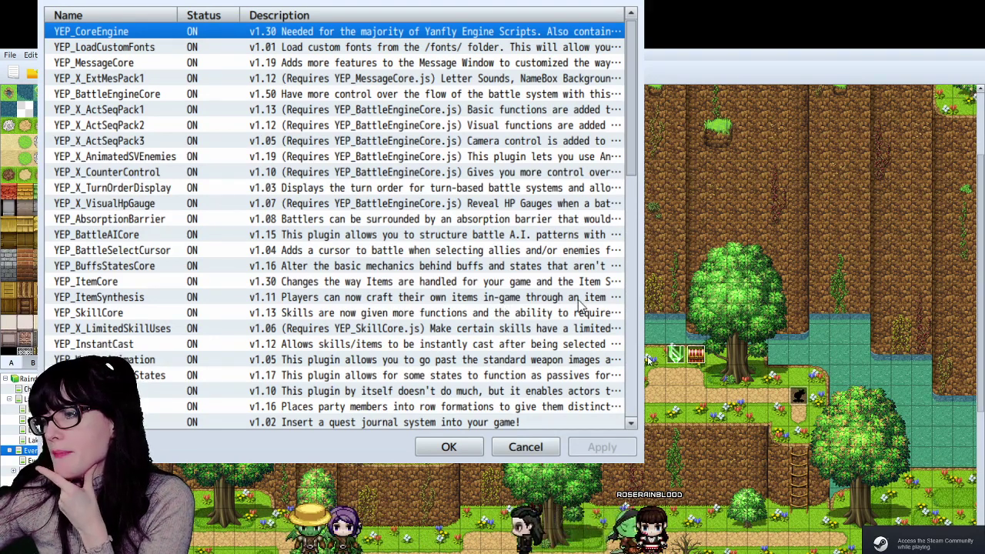
left_click(192, 47)
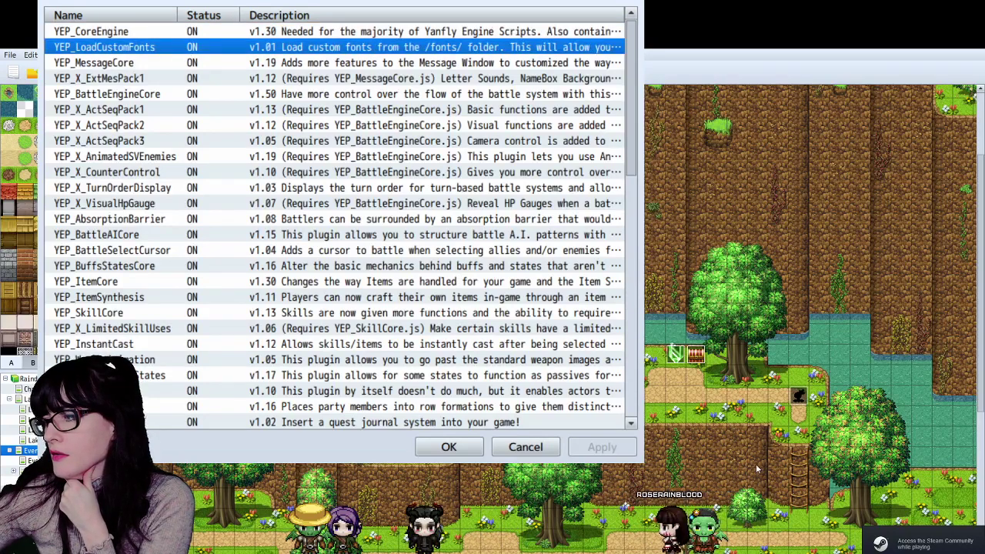
left_click(149, 50)
left_click(157, 63)
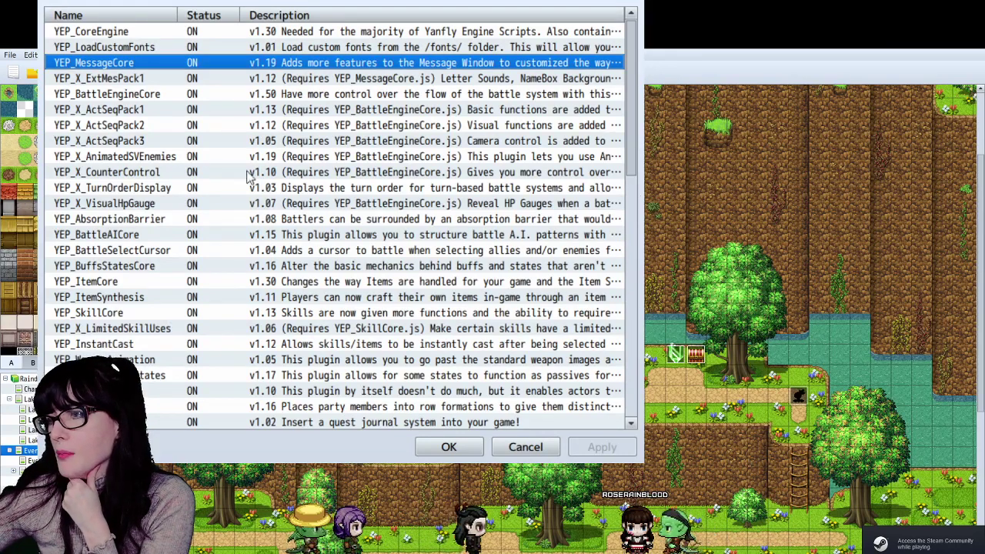
left_click(171, 95)
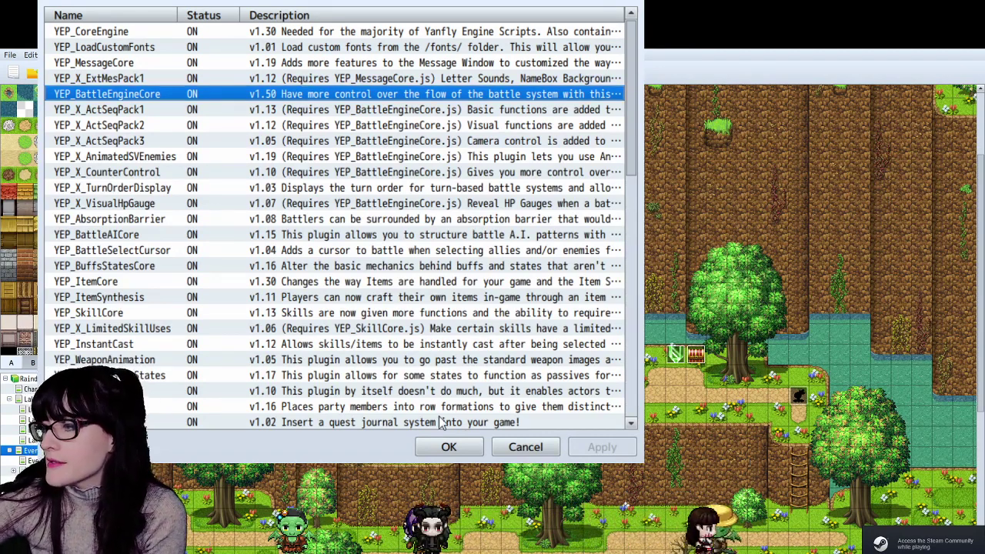
- Accept the plugin list and save the changes to the game
left_click(449, 446)
left_click(31, 72)
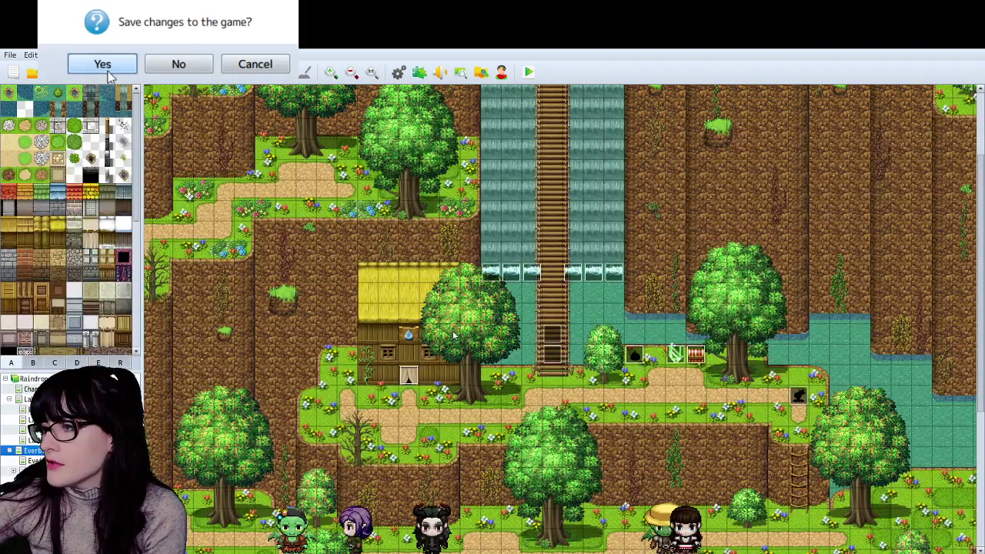
left_click(106, 67)
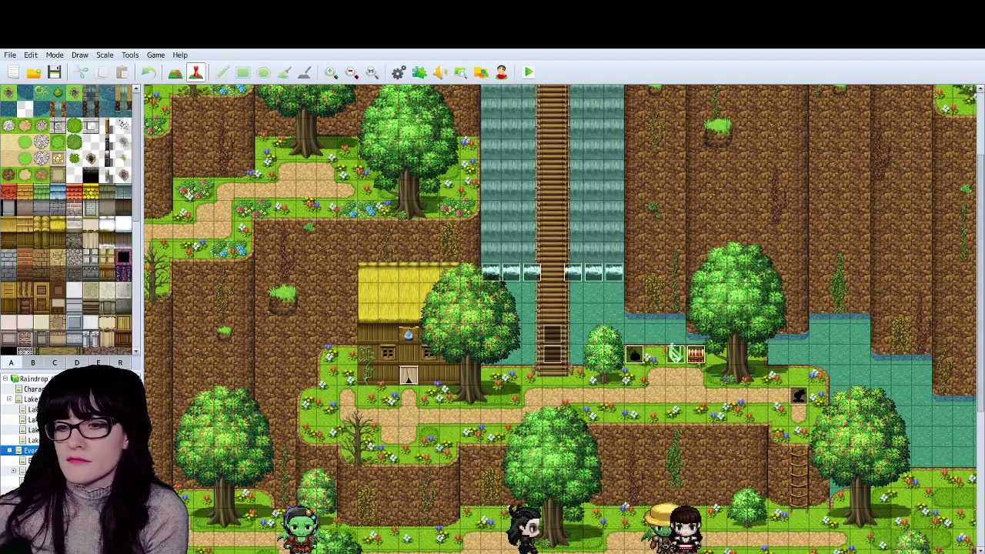
- Start a playtest of Raindrop Chronicles and continue the saved game at Blessed Cascade in Everbloom Forest
key("ctrl+r")
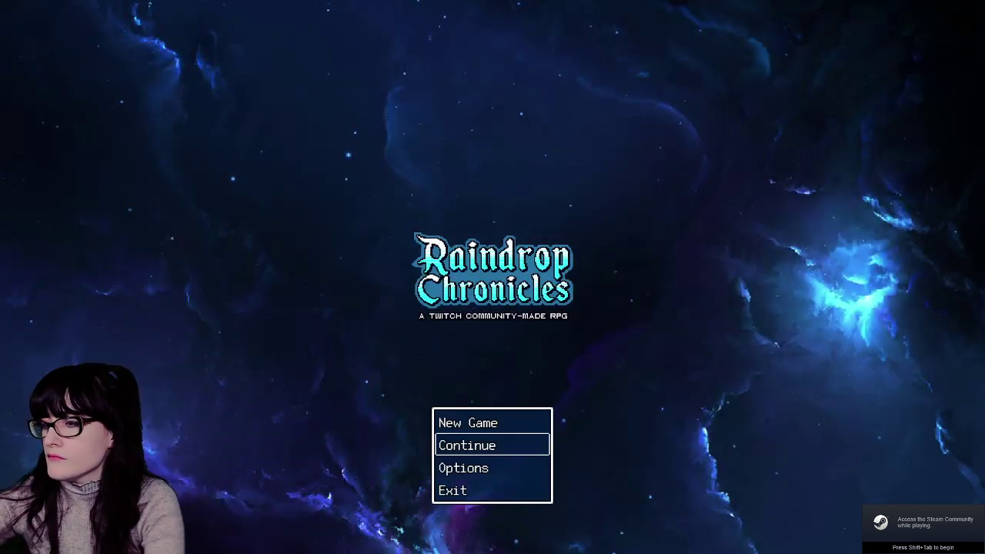
key("Up")
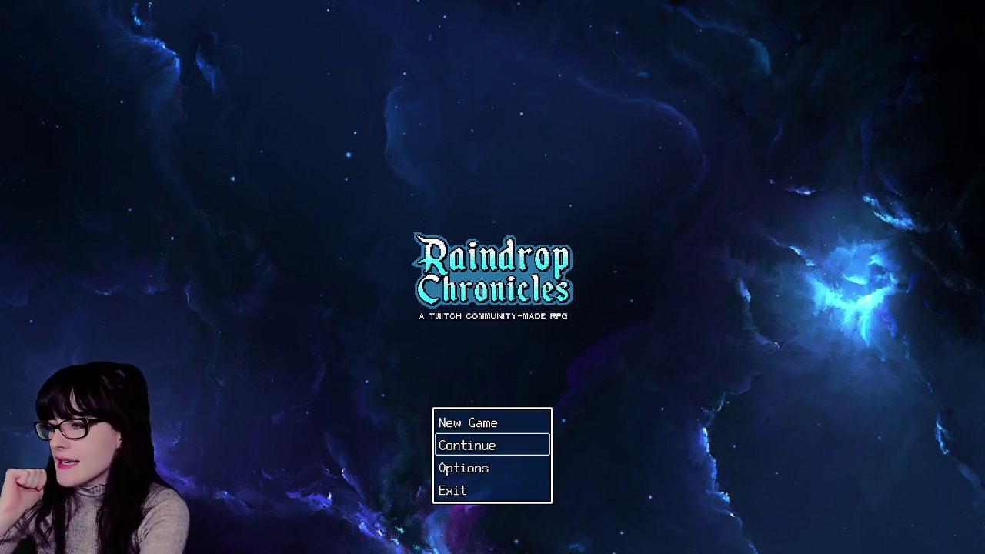
key("Return")
key("Return")
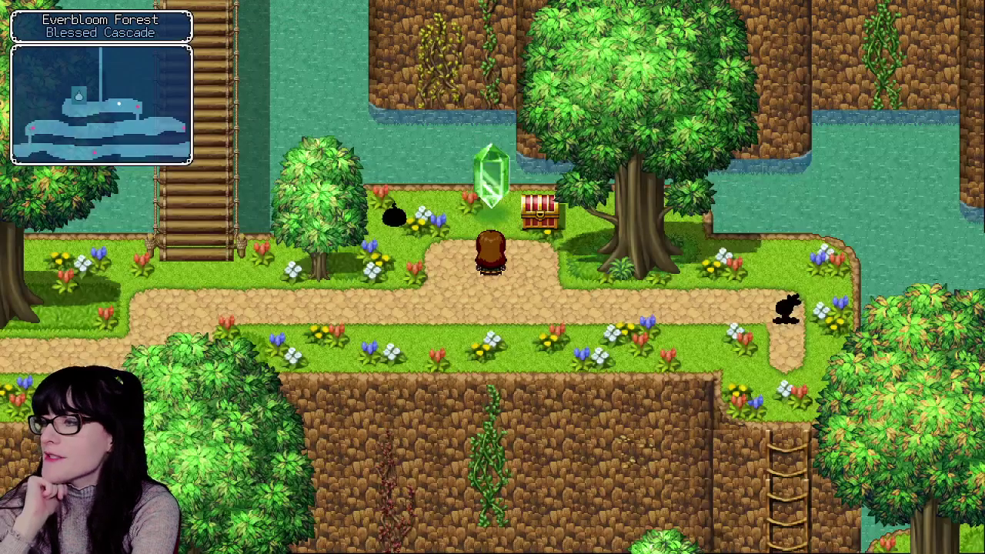
key("Right")
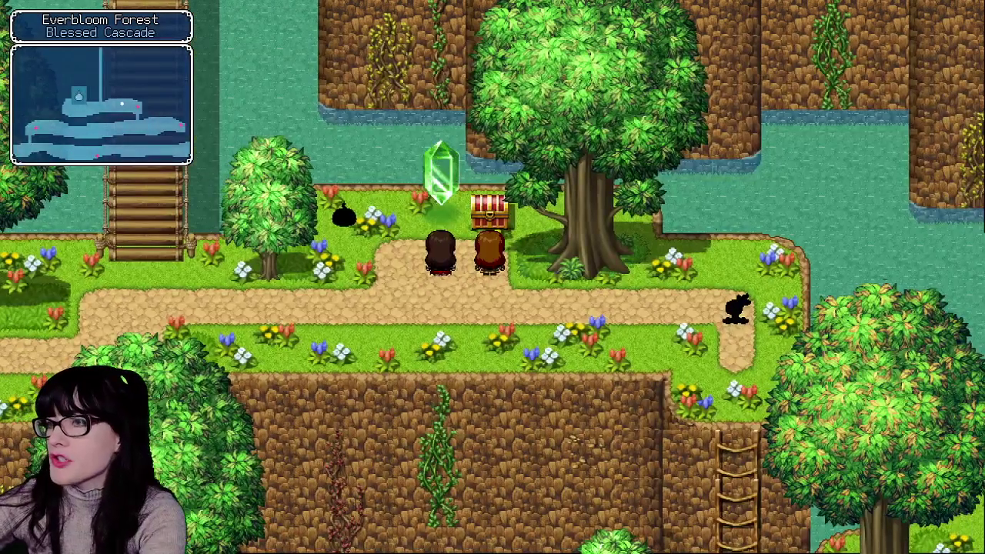
- Inspect the equipment screens of the Warrior and the Vampire in the party, and return to the map
key("Escape")
key("Down")
key("Up")
key("Return")
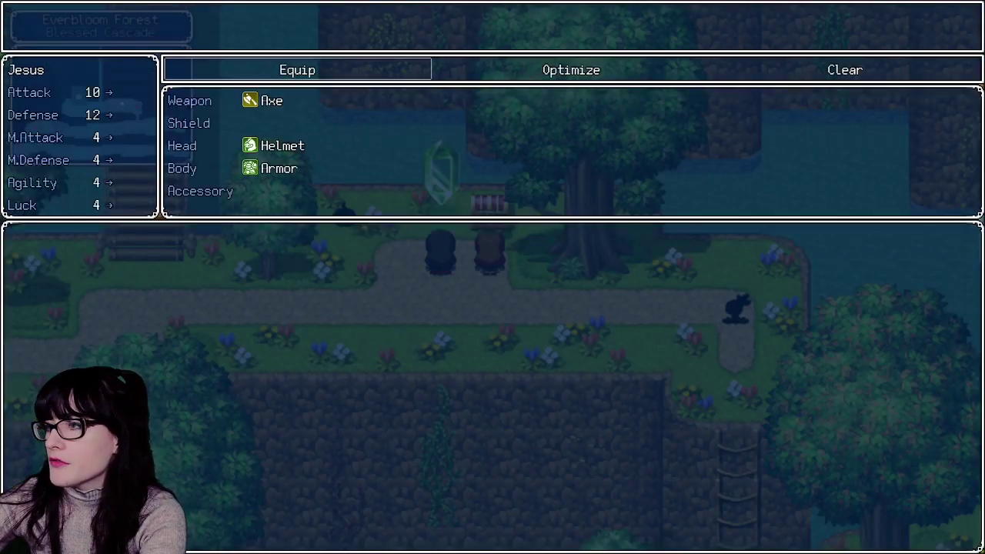
key("Escape")
key("Return")
key("Down")
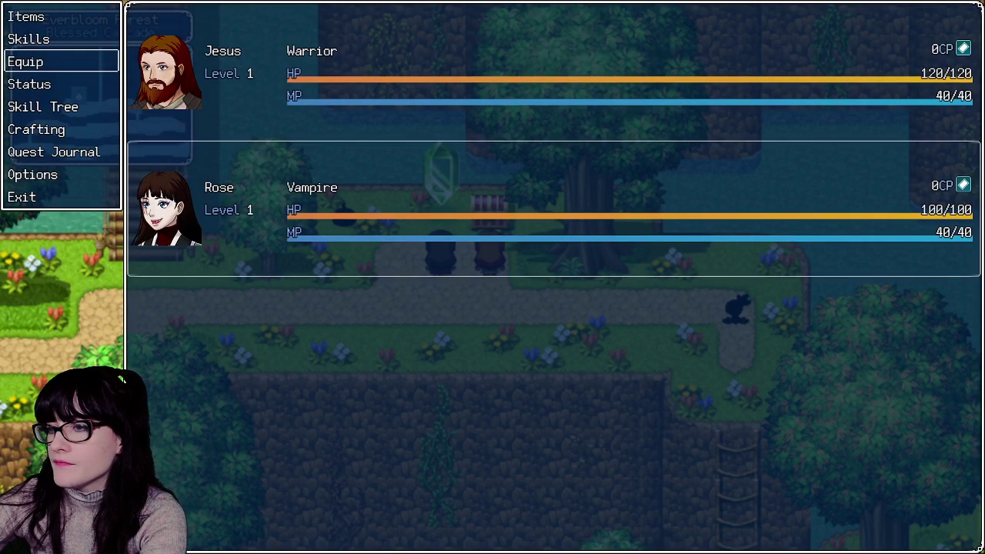
key("Return")
key("Escape")
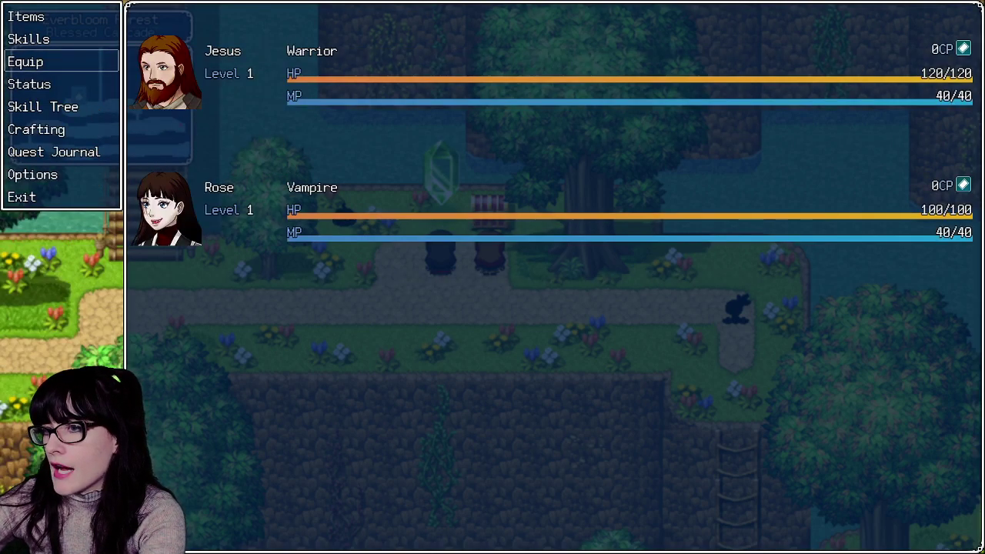
key("Return")
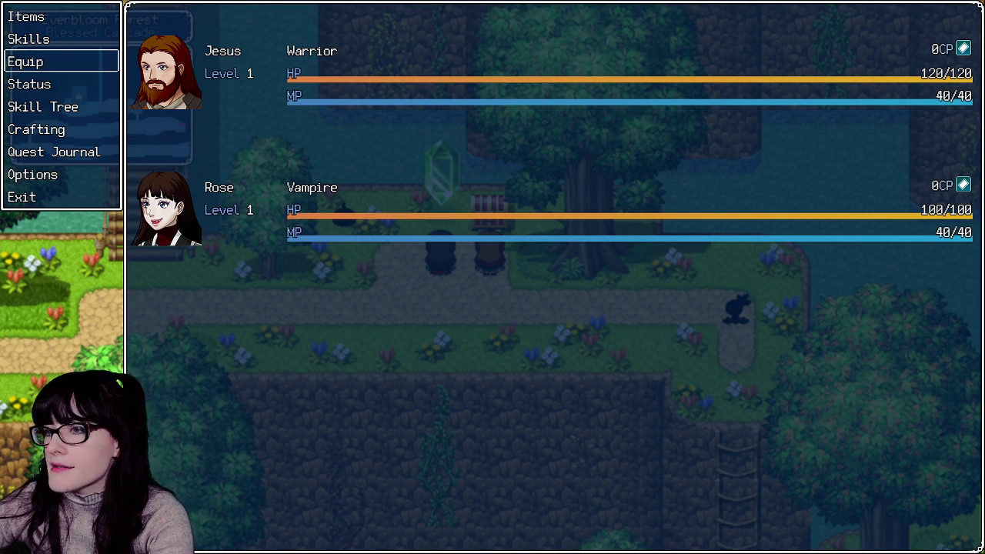
key("Escape")
- Look through the Warrior's battle commands in the Fruit boss fight, cycling past Items and Defend back to Attack
key("Left")
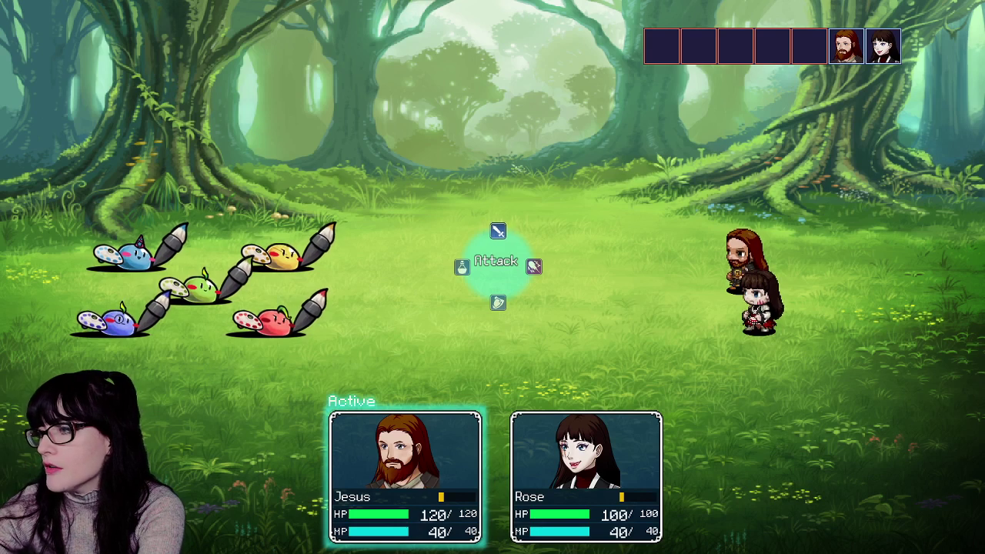
key("Right")
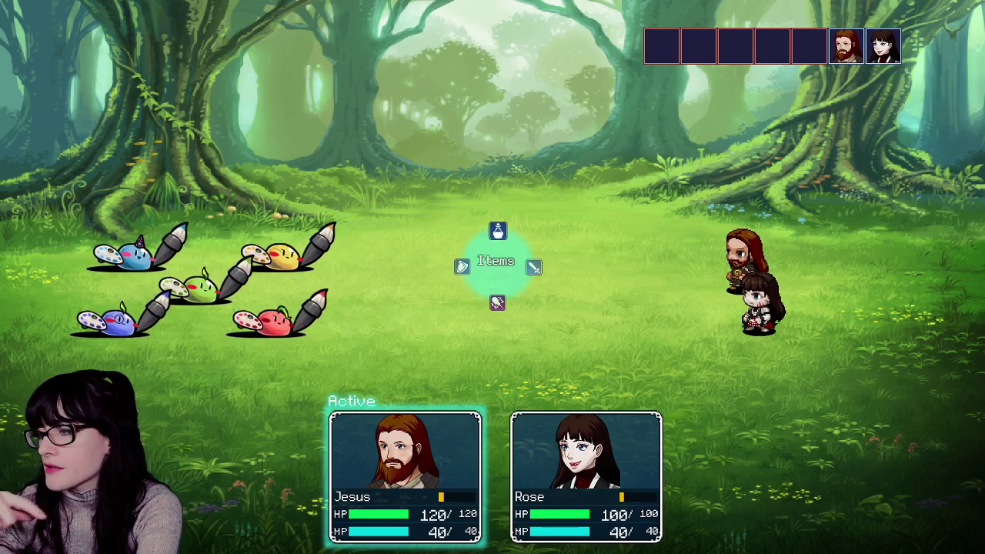
key("Right")
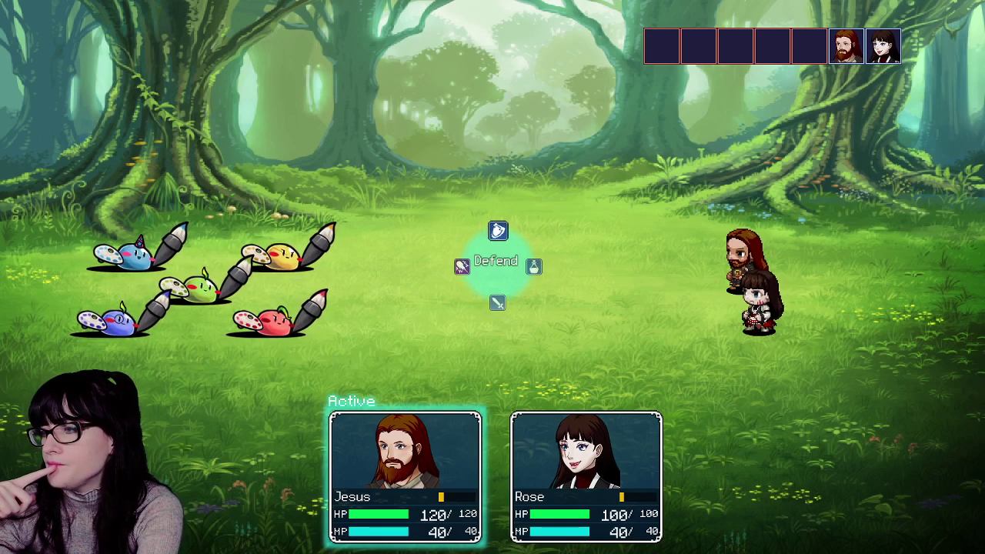
key("Right")
key("Right")
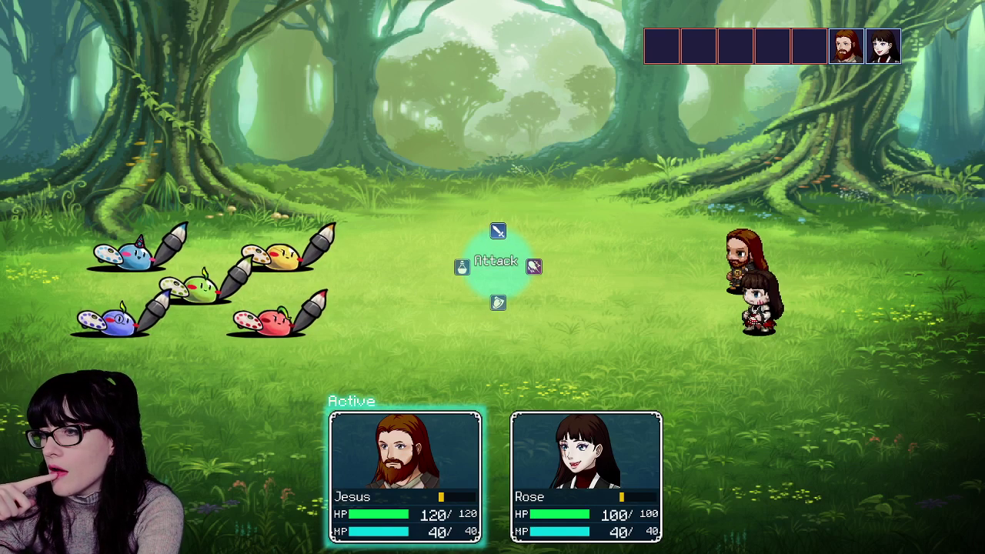
- Attack the light-blue Fruit with both party members in the first round and advance its dialogue
key("Return")
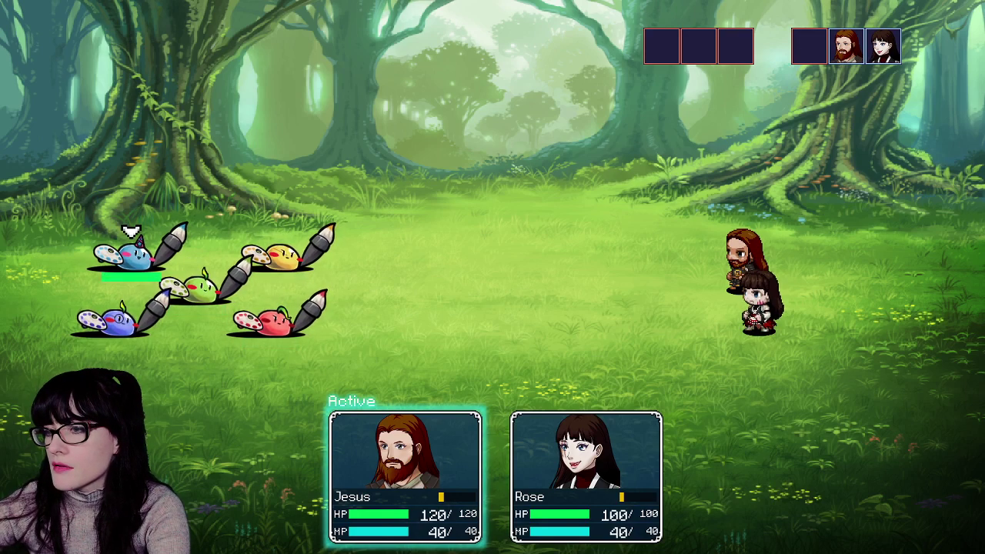
key("Return")
key("Return")
key("Return")
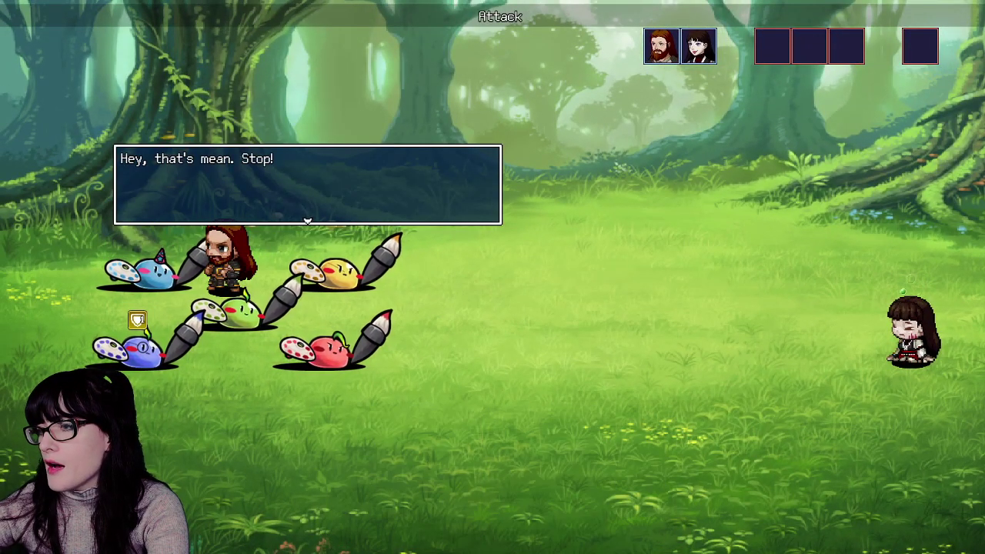
key("Return")
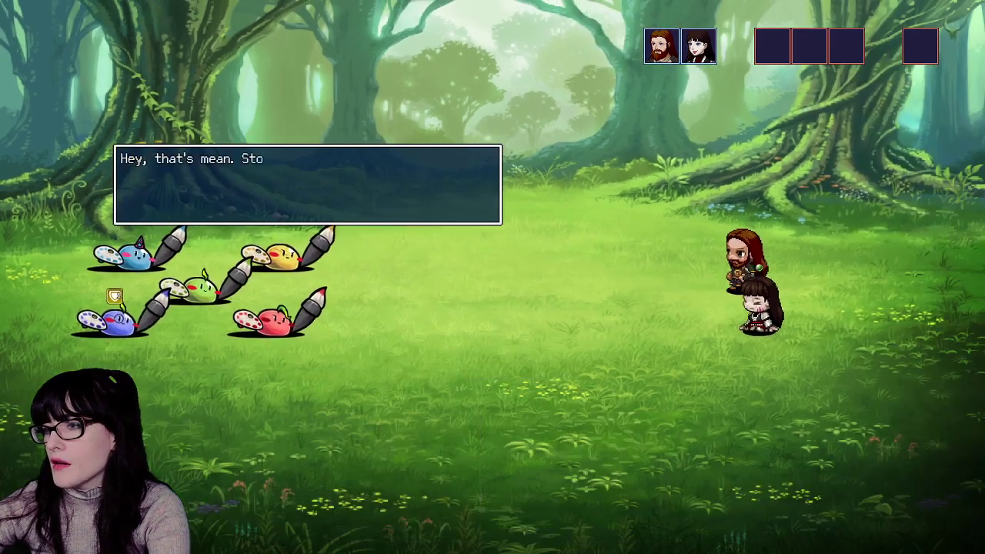
key("Return")
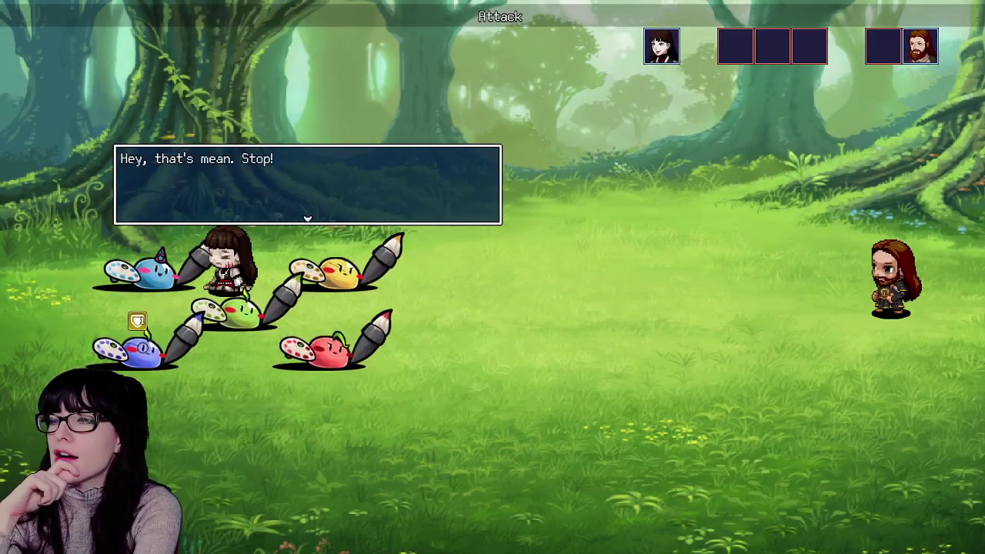
key("Return")
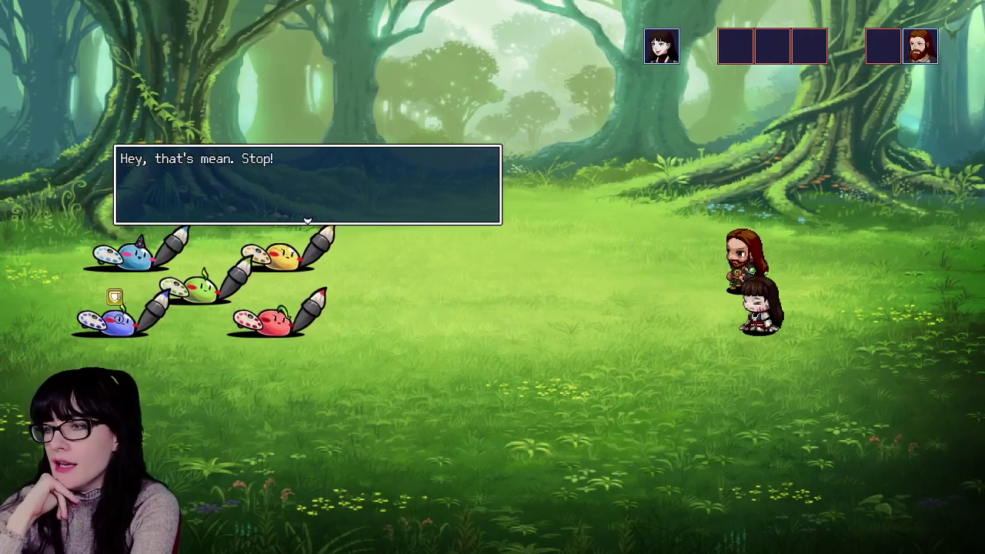
key("Return")
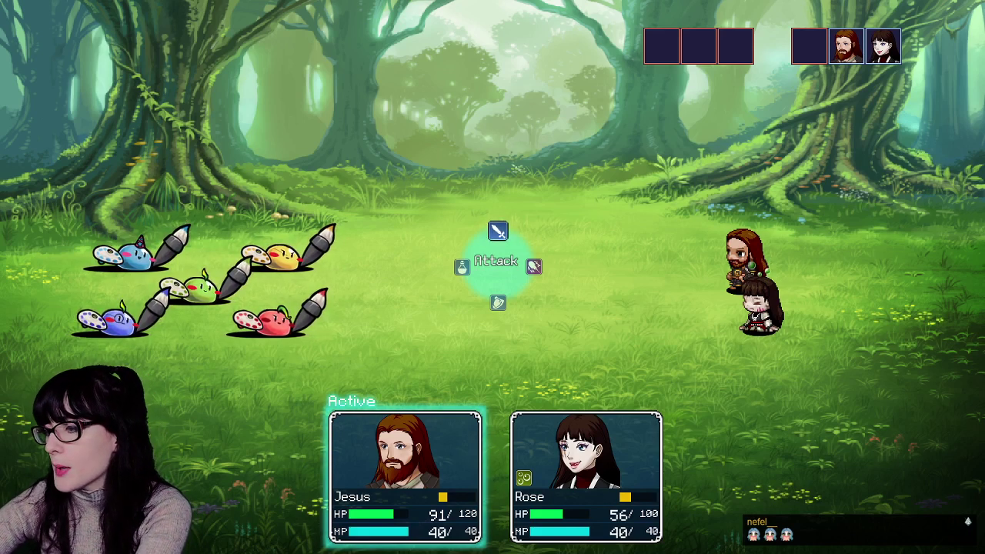
- Order the Warrior and the Vampire to attack the Fruits in the second round, choosing a target for each
key("Return")
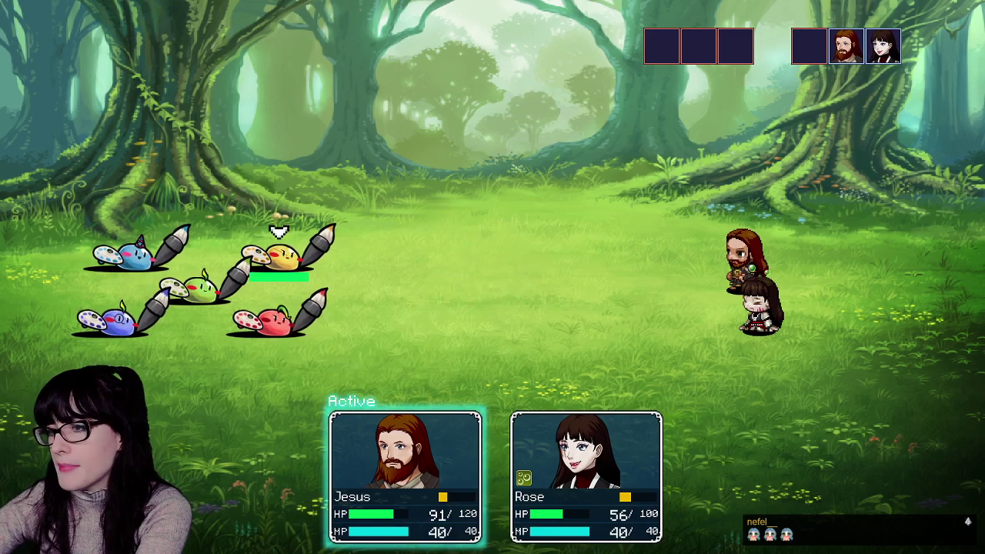
key("Down")
key("Down")
key("Return")
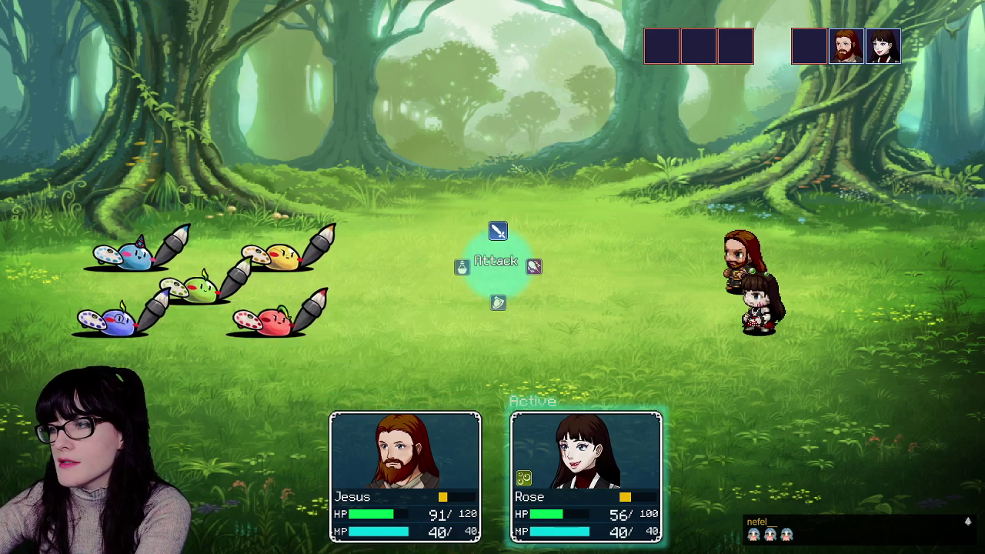
key("Return")
key("Down")
key("Return")
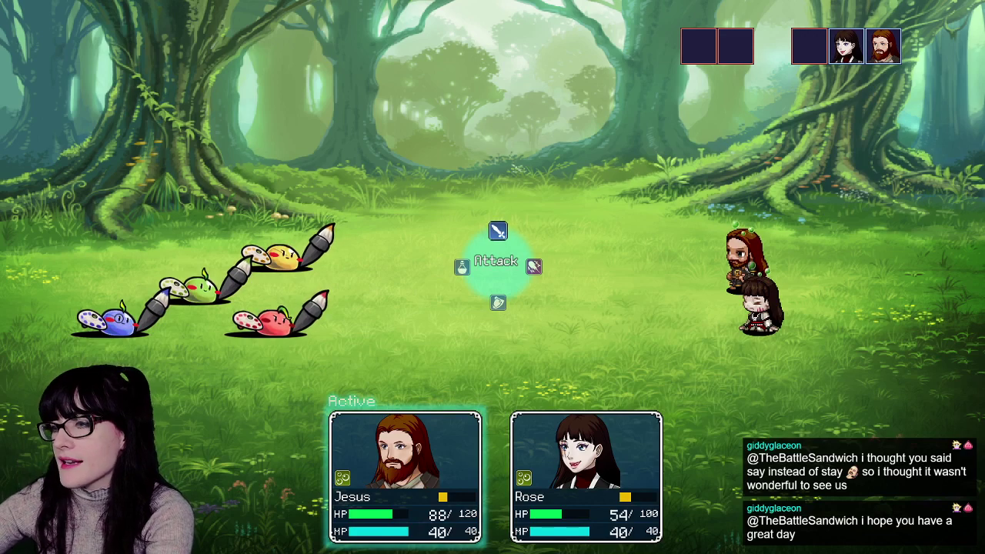
- Browse the Warrior's battle commands, then have both party members act against the Fruits in the third round
key("Left")
key("Right")
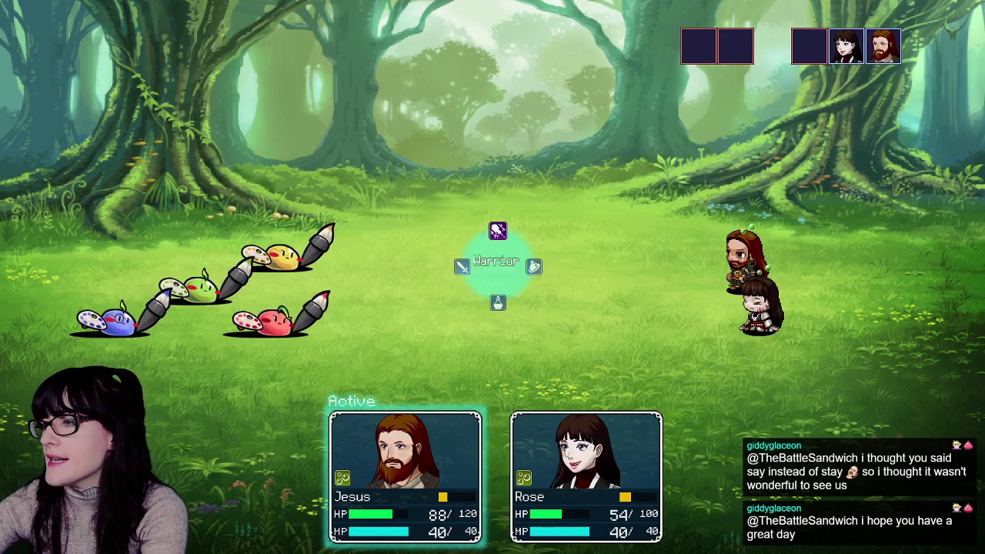
key("Return")
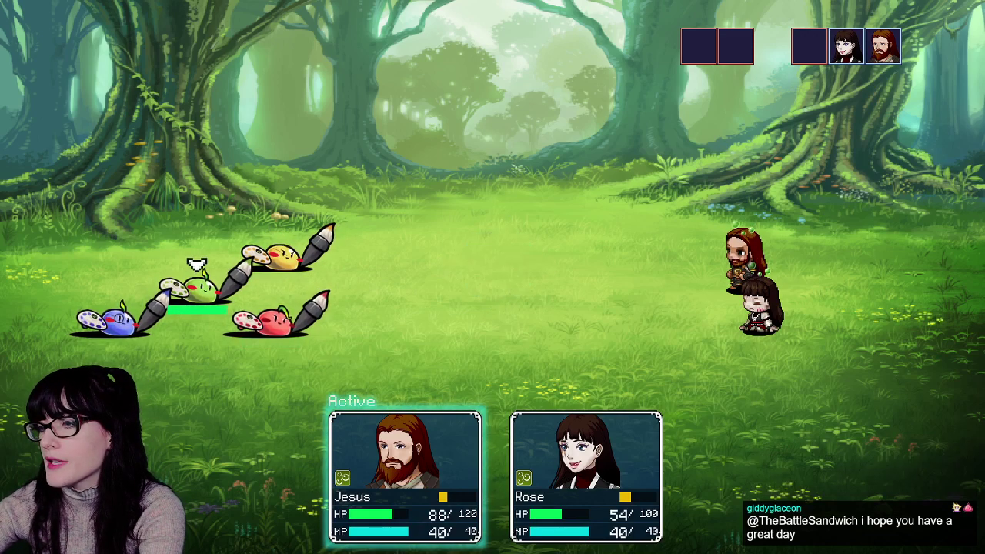
key("Up")
key("Return")
key("Return")
key("Return")
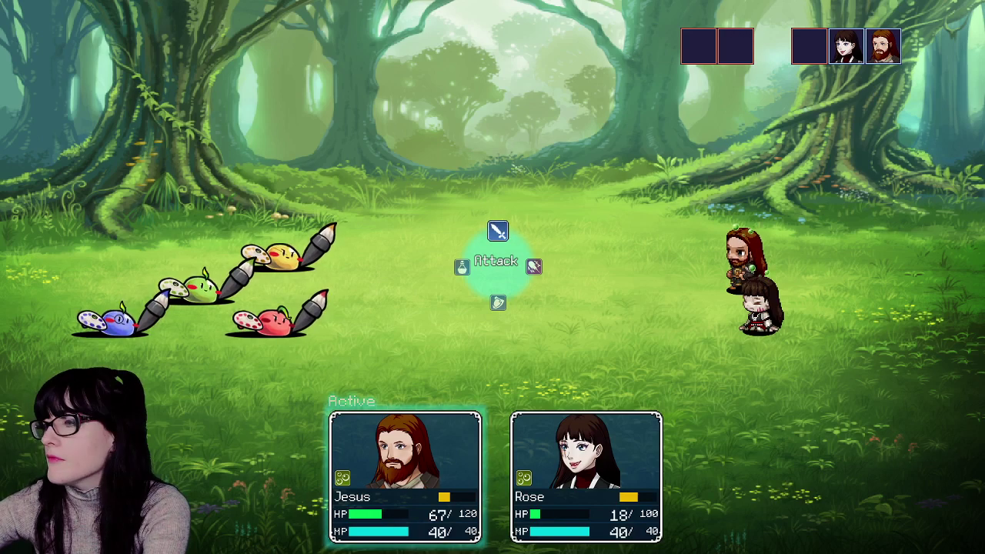
- Order further attacks on the Fruits with the default targets and play the battle through to its end
key("Return")
key("Return")
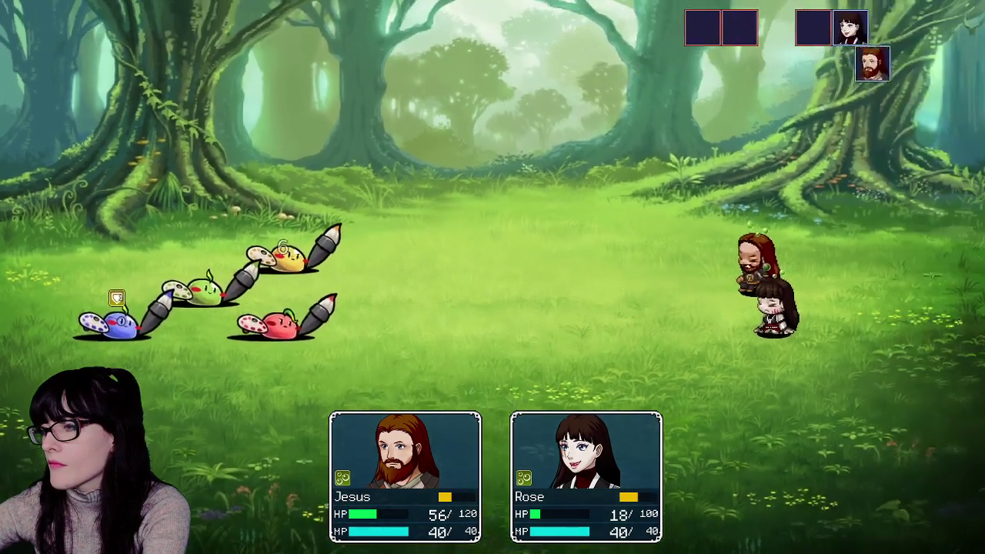
key("Return")
key("Return")
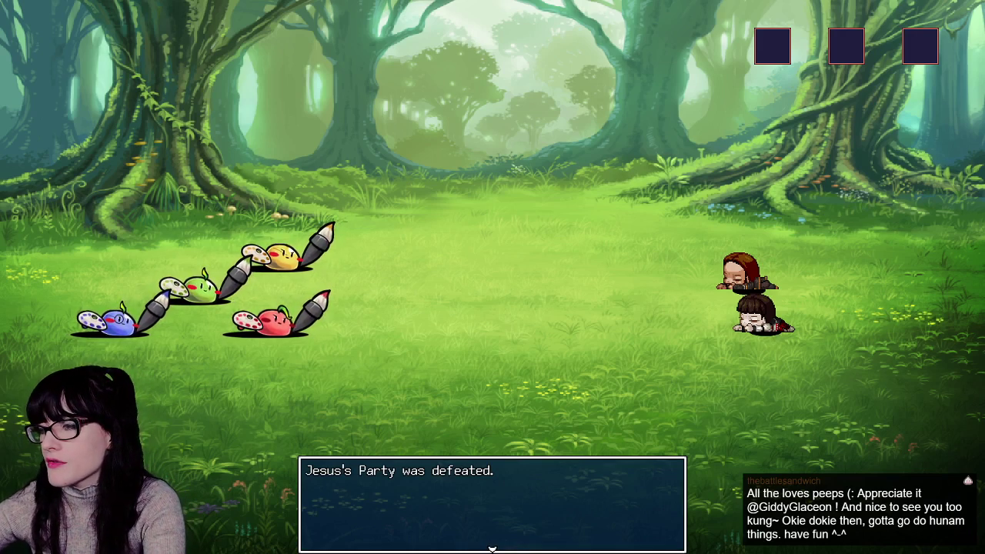
- Switch to the RPG Maker MV editor and open the Tomato entry among the database enemies
key("alt+Tab")
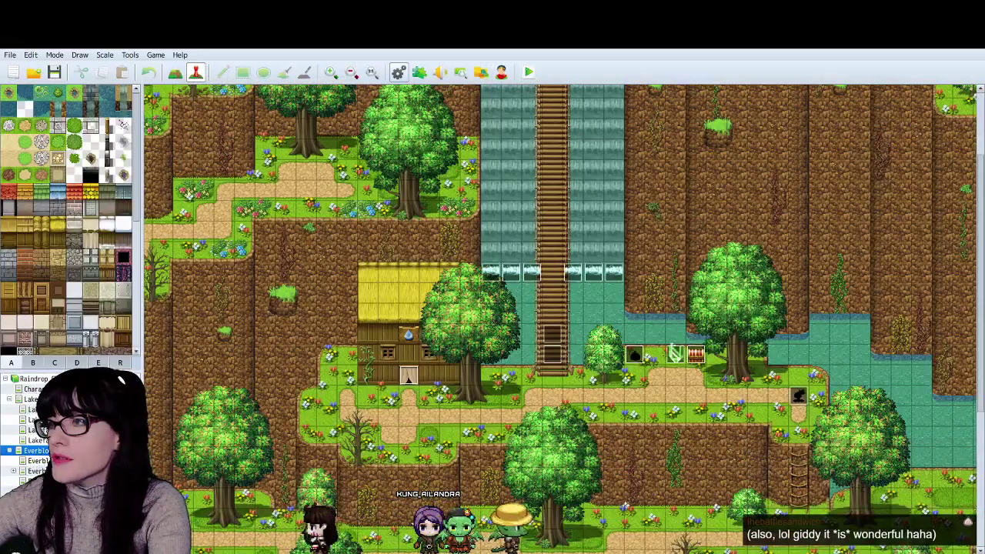
left_click(399, 72)
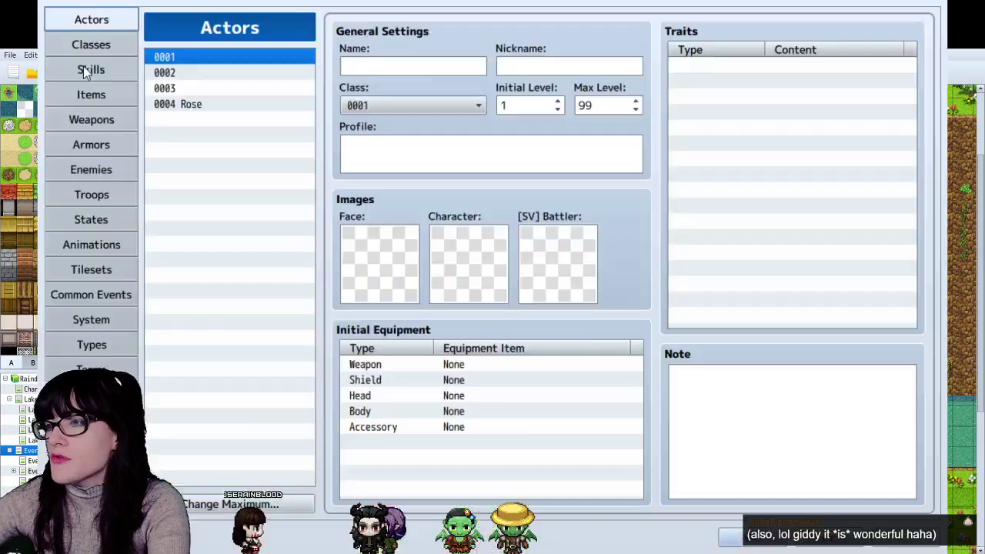
left_click(91, 70)
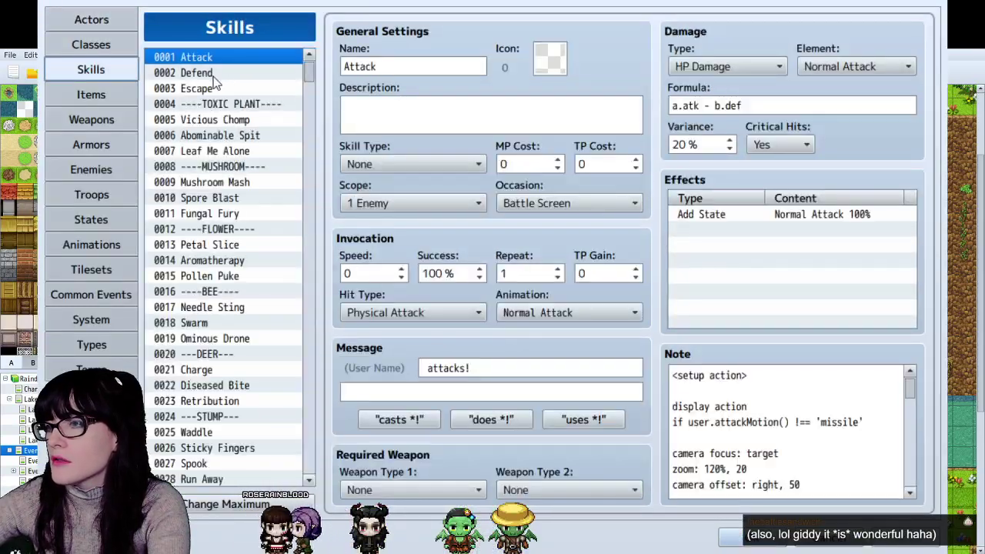
left_click(89, 168)
left_click(201, 276)
left_click(202, 246)
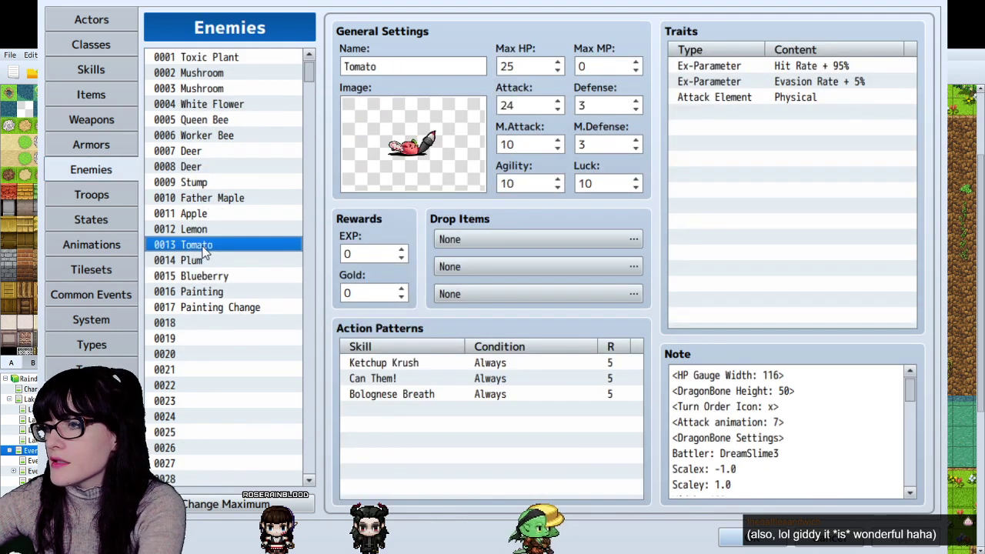
- Compare the stats and action patterns of the fruit enemies from Apple to Blueberry
key("Up")
key("Up")
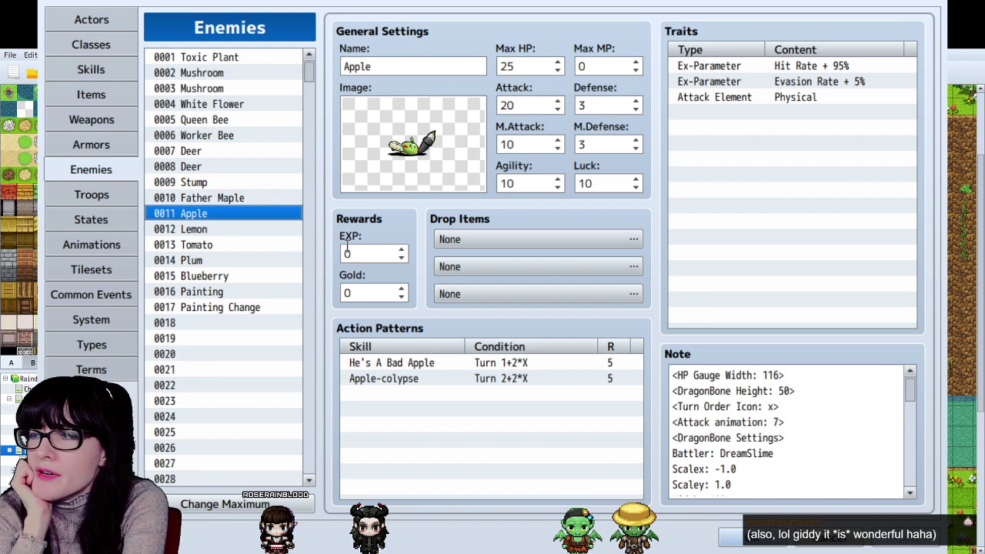
key("Down")
key("Down")
key("Down")
key("Down")
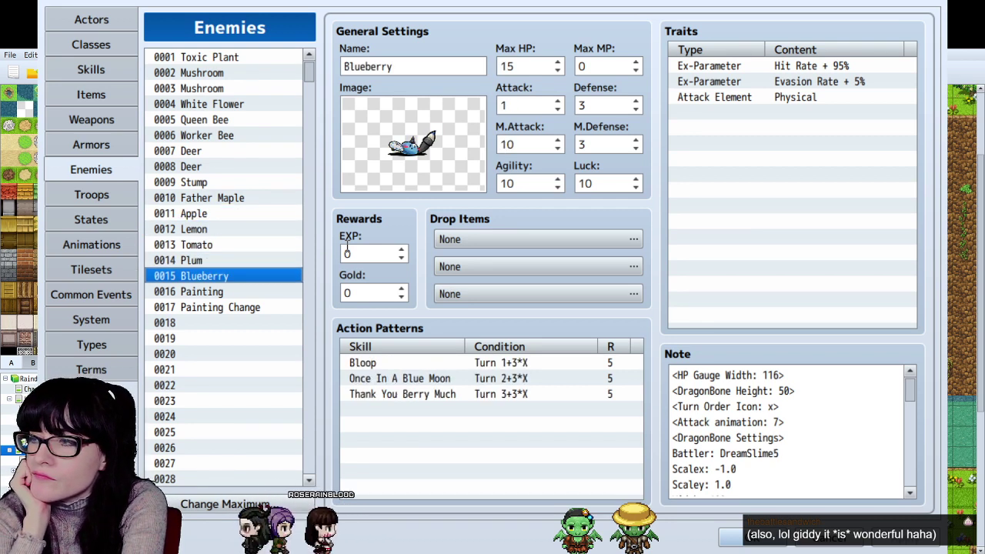
key("Up")
key("Up")
key("Up")
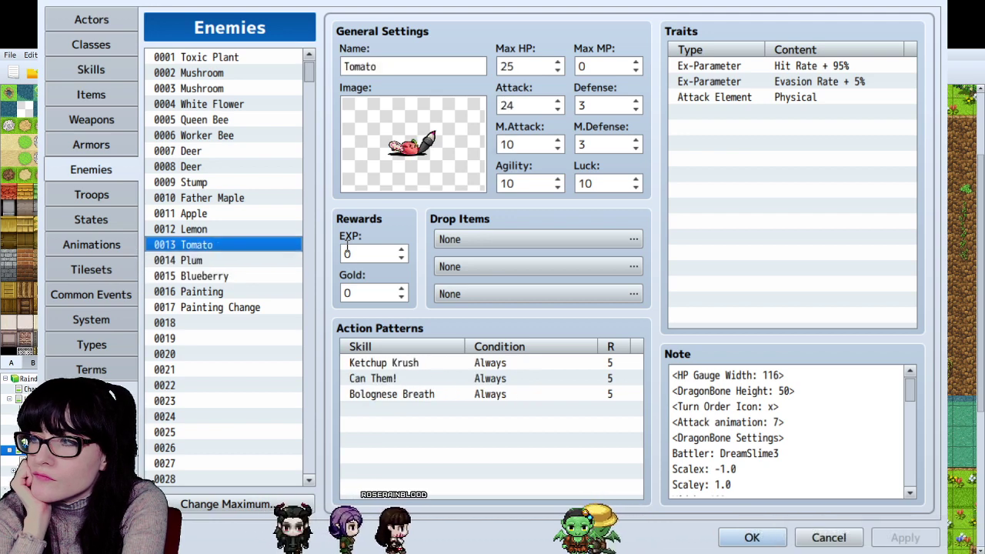
key("Up")
key("Down")
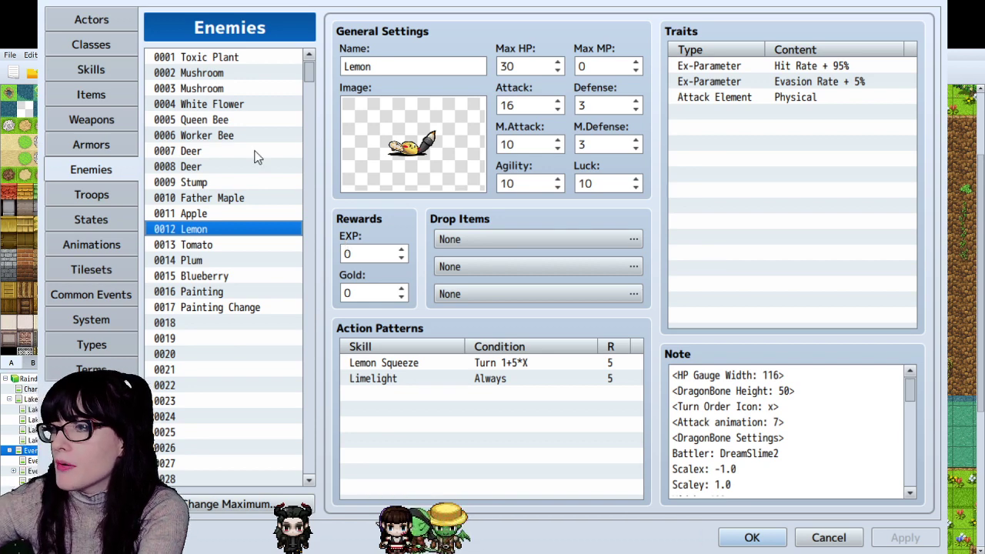
- Examine the settings of the Lemon's skills Limelight and Lemon-Aid, reading Lemon-Aid's full description
left_click(76, 77)
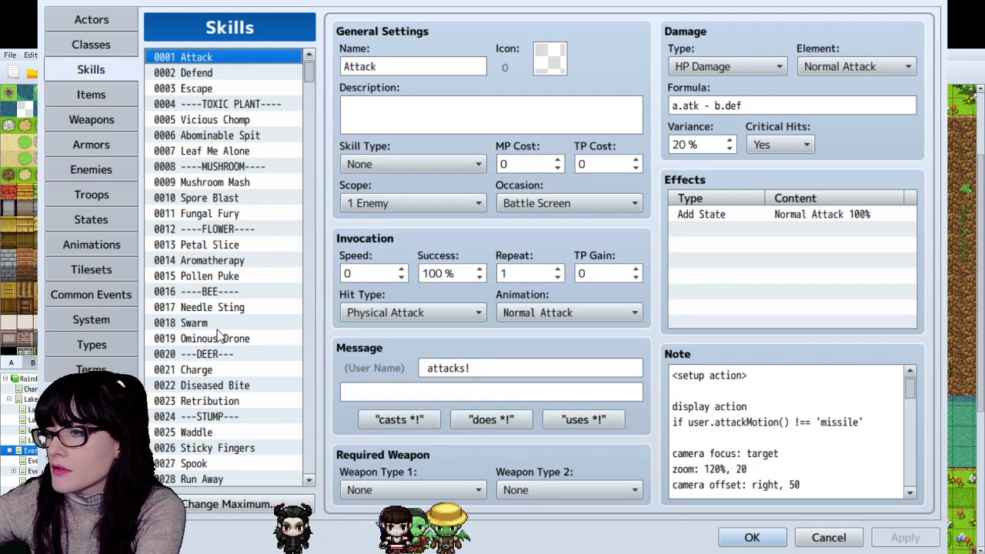
scroll(223, 347, "down", 9)
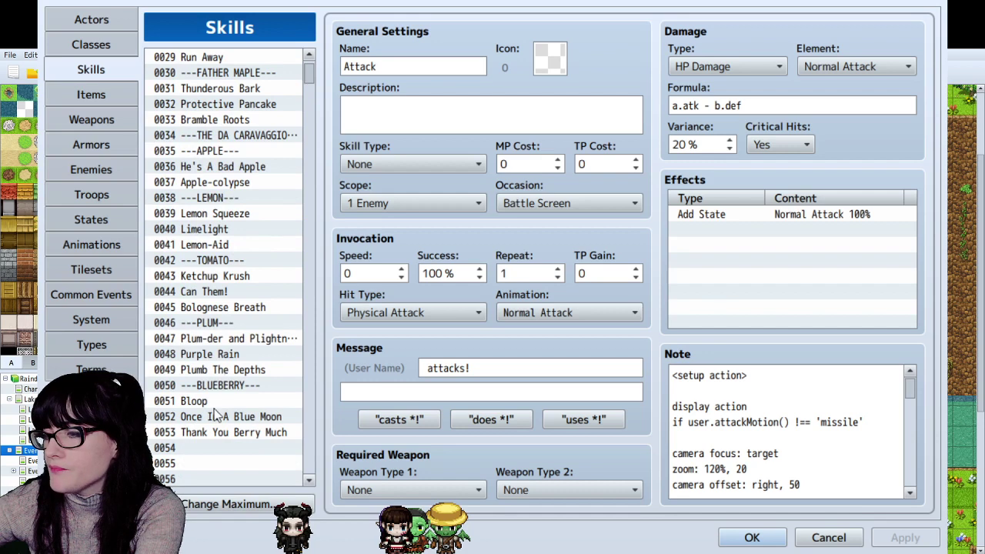
left_click(229, 216)
left_click(240, 231)
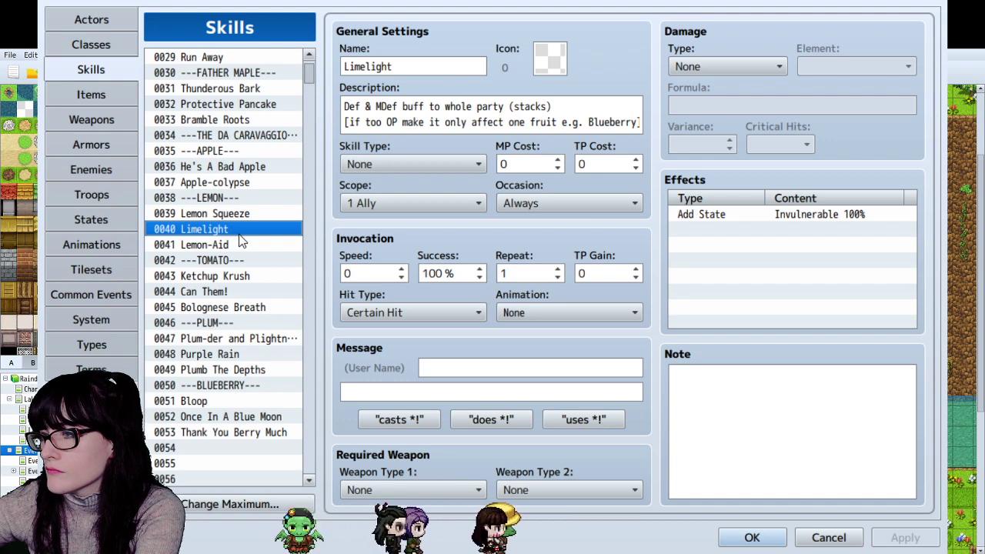
left_click(240, 243)
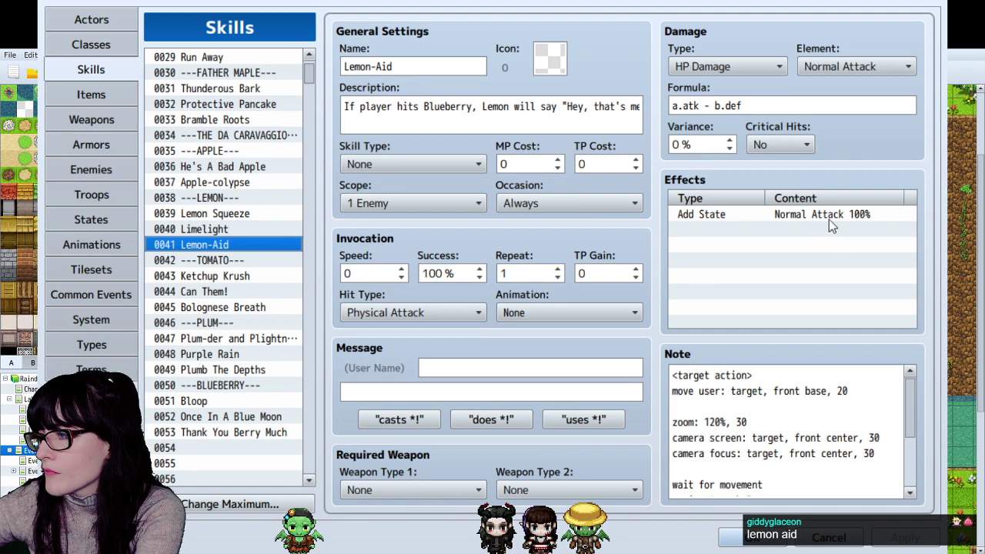
left_click_drag(414, 106, 674, 106)
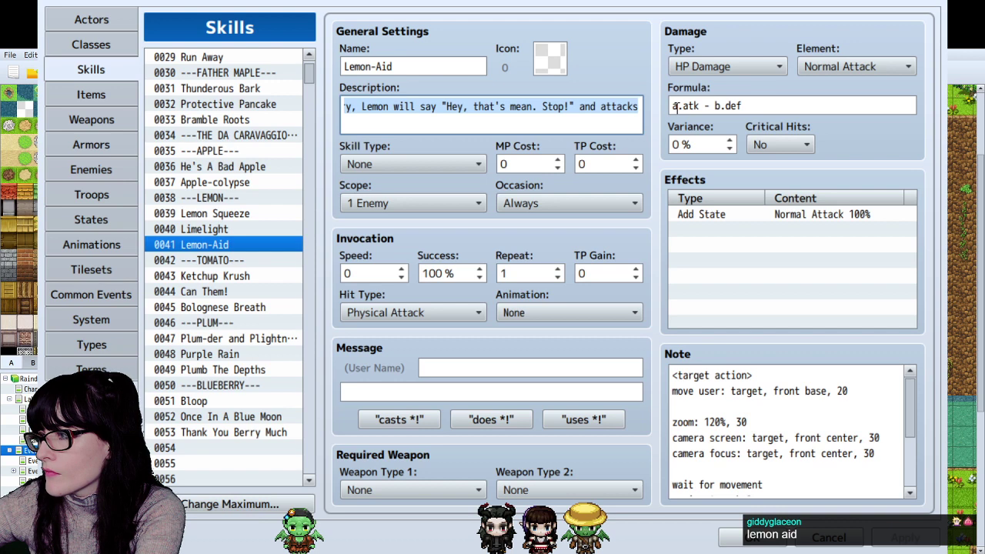
- Examine the HP conditions and commands on the four battle event pages of The Da Caravaggions troop
left_click(113, 195)
left_click(217, 183)
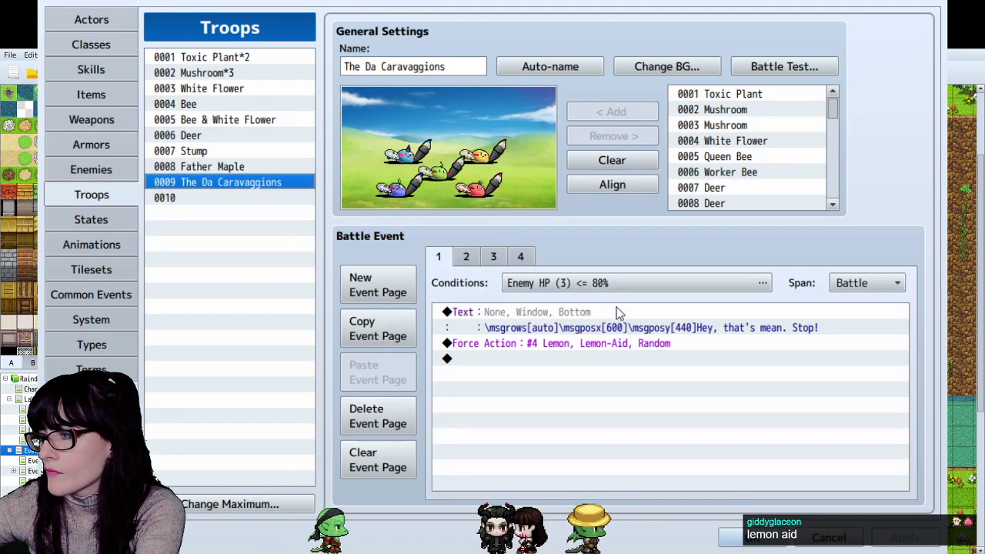
left_click(634, 345)
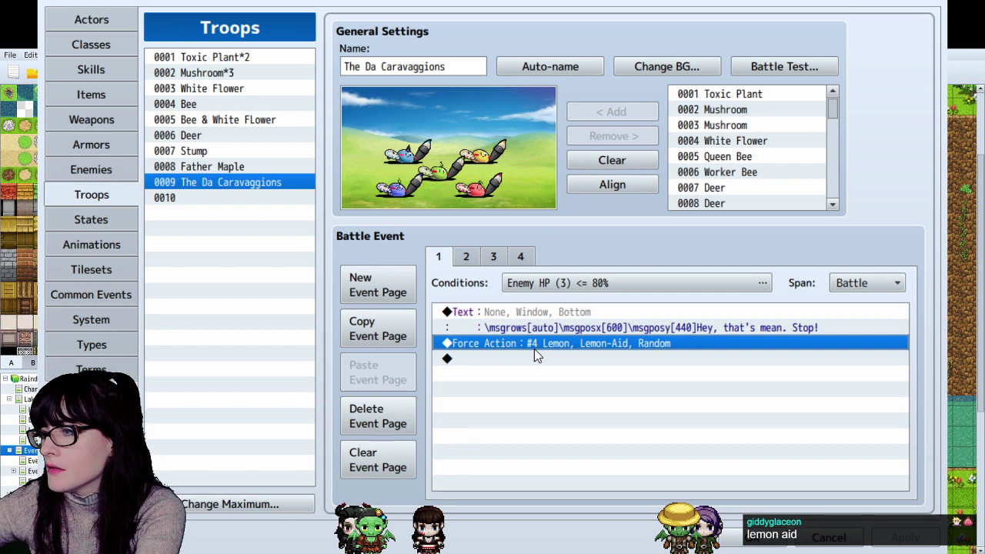
left_click(467, 262)
left_click(499, 260)
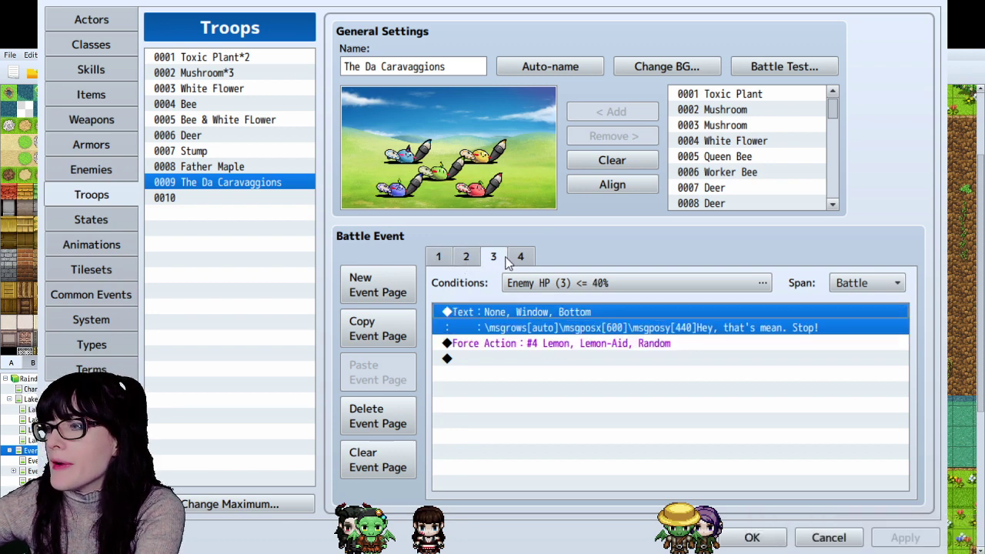
left_click(520, 257)
left_click(493, 257)
left_click(466, 257)
left_click(442, 258)
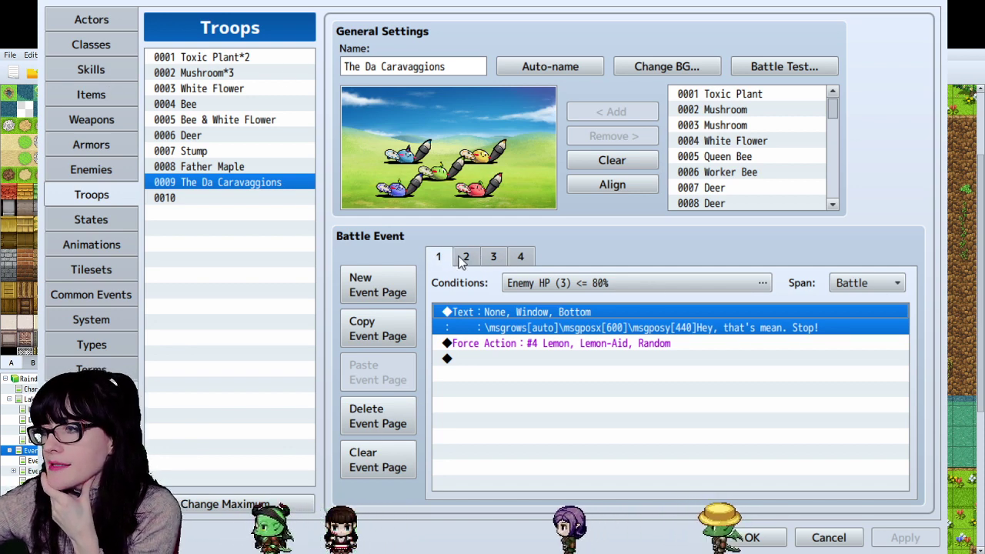
left_click(466, 257)
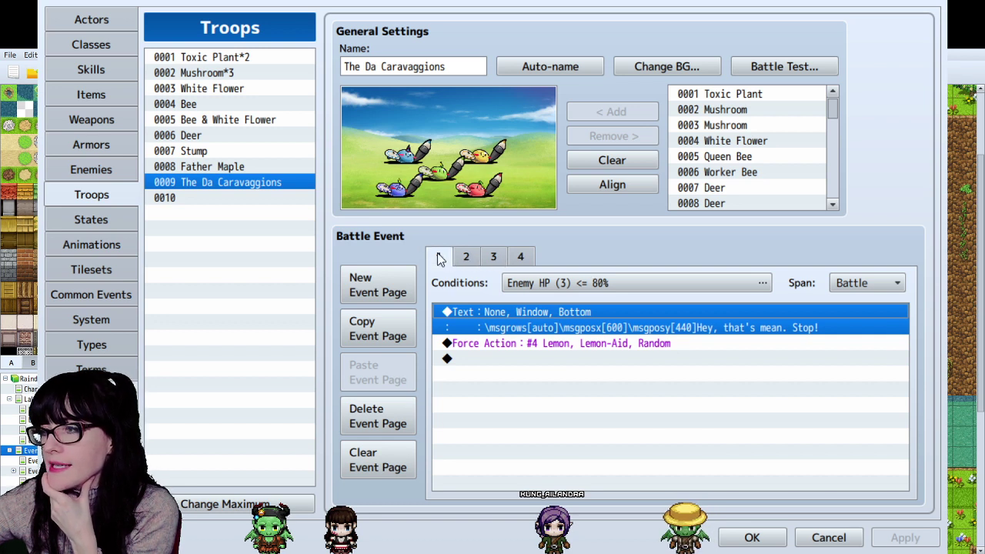
left_click(494, 257)
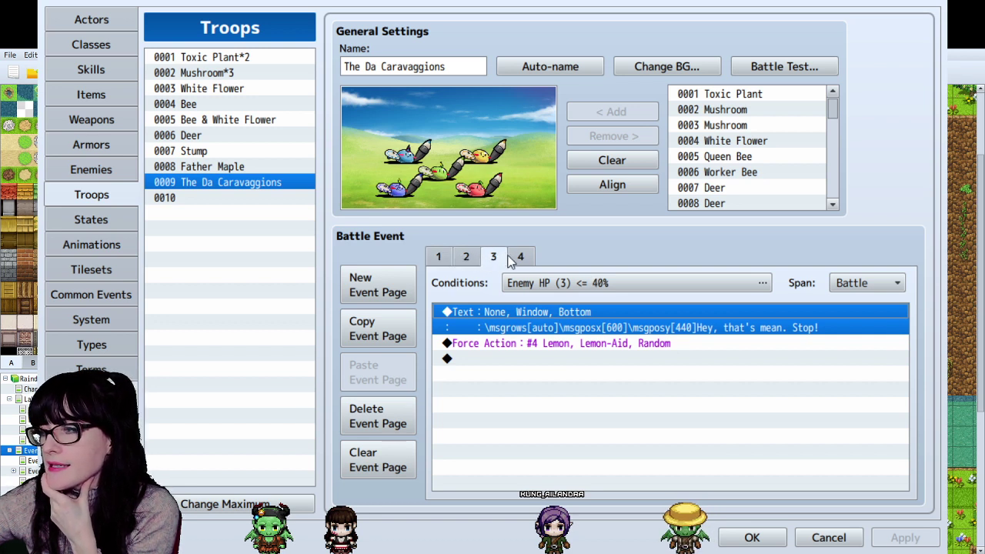
left_click(521, 257)
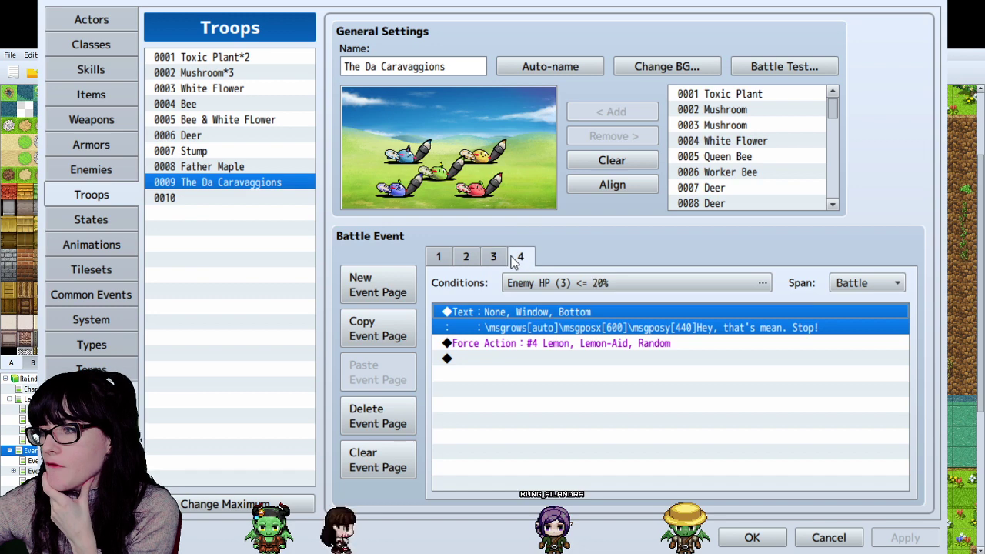
left_click(444, 260)
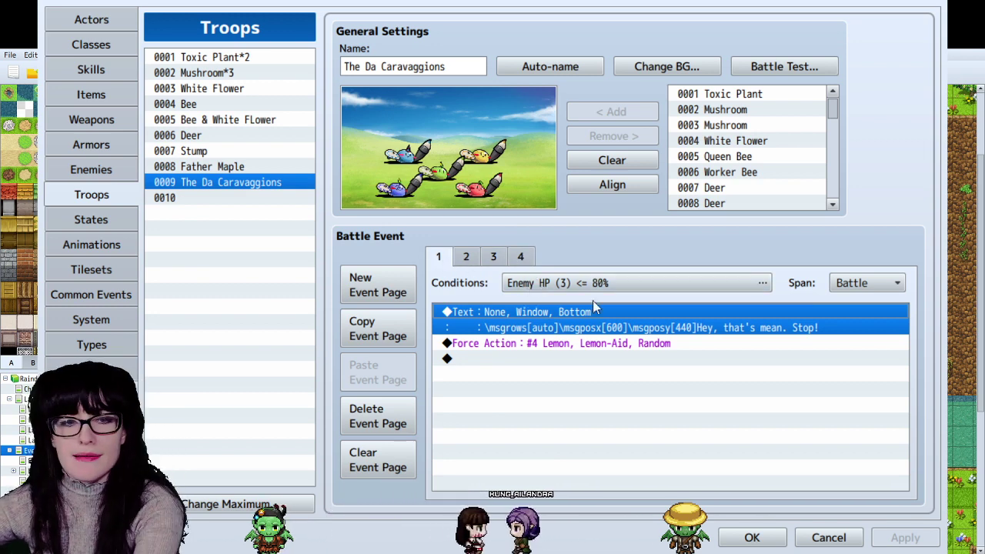
- Delete battle event page 4, the one with the 20% enemy HP condition, from The Da Caravaggions troop
left_click(467, 257)
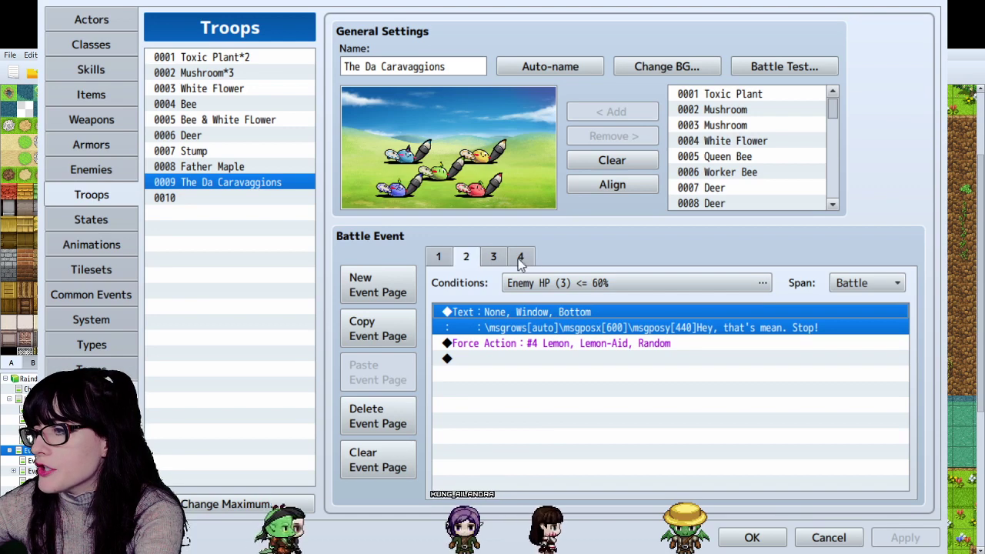
left_click(520, 257)
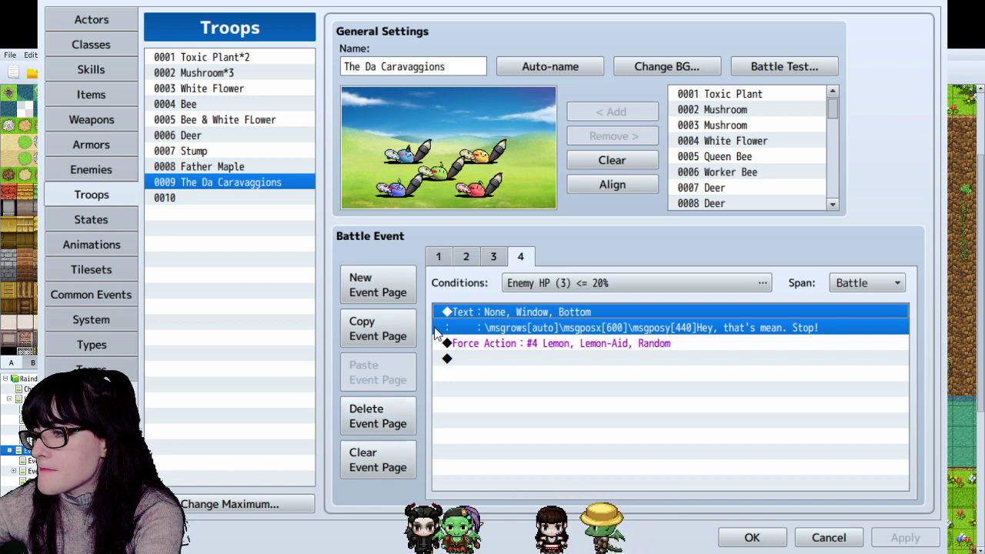
left_click(378, 422)
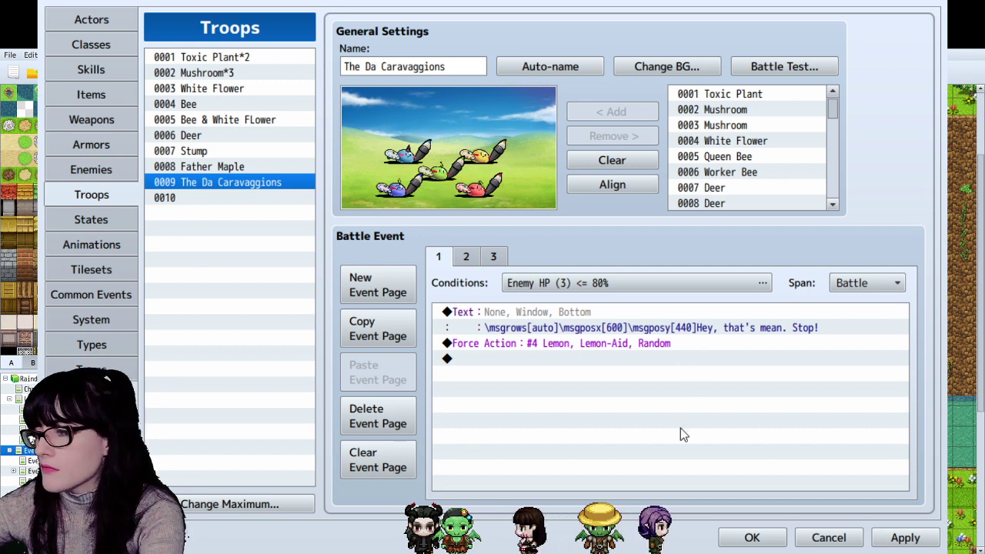
- Set the enemy HP condition to 70% on event page 1 and 40% on page 2, checking across the pages
left_click(465, 256)
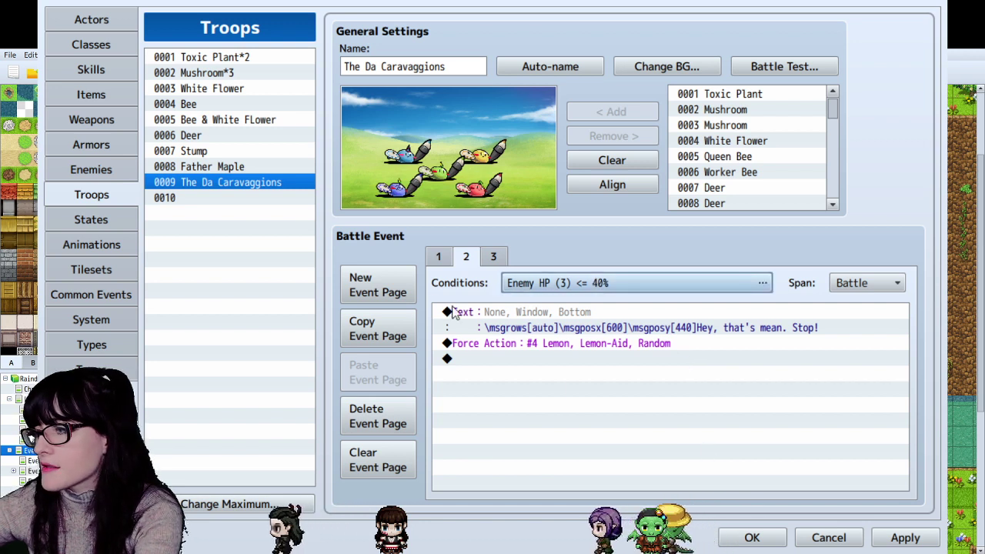
left_click(439, 256)
left_click(465, 257)
left_click(495, 256)
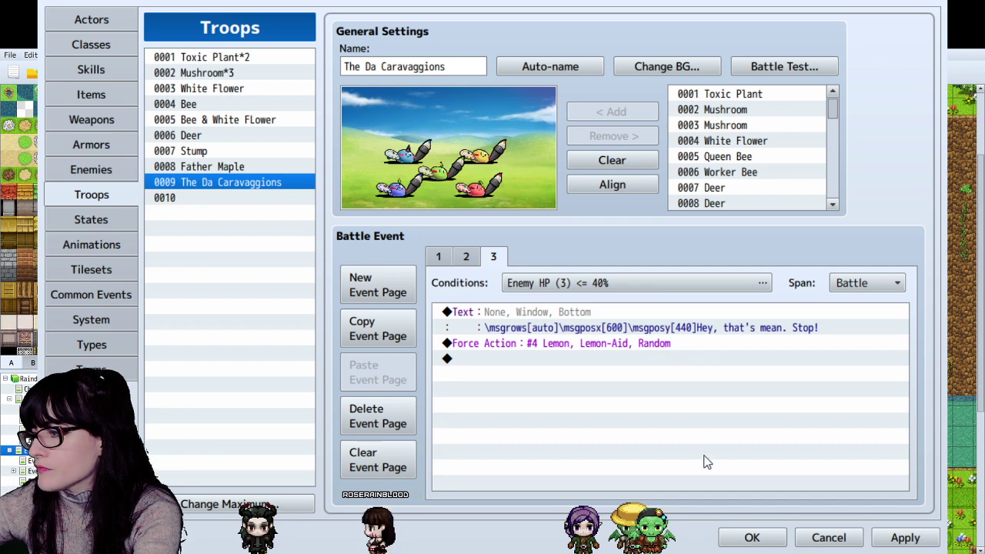
left_click(466, 256)
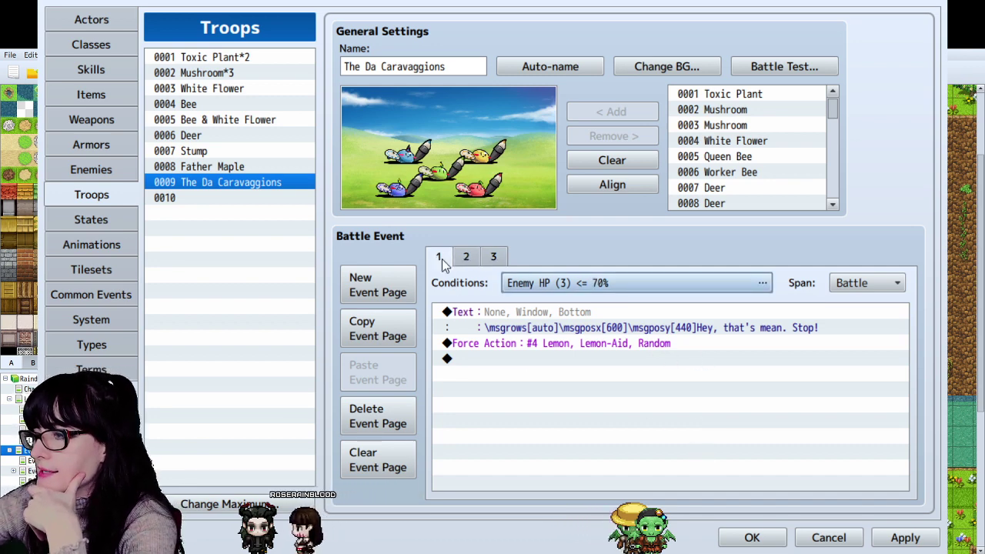
left_click(493, 257)
left_click(438, 256)
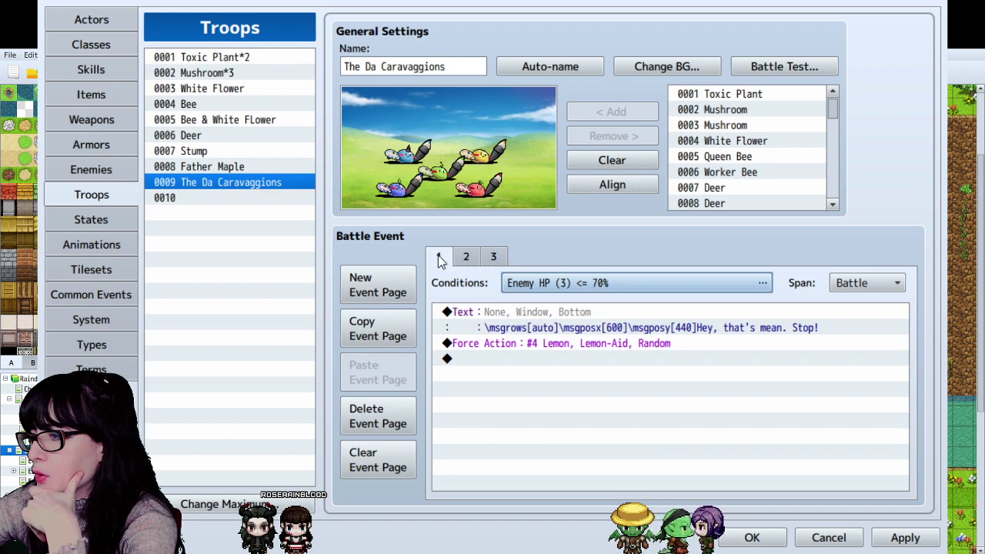
- Accept the database changes and launch a fresh playtest of Raindrop Chronicles
left_click(745, 536)
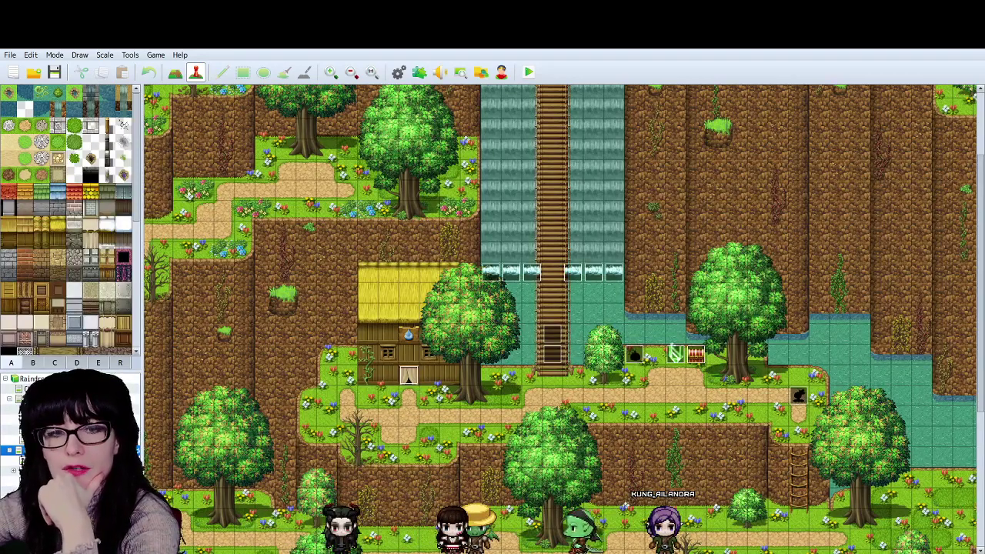
key("ctrl+r")
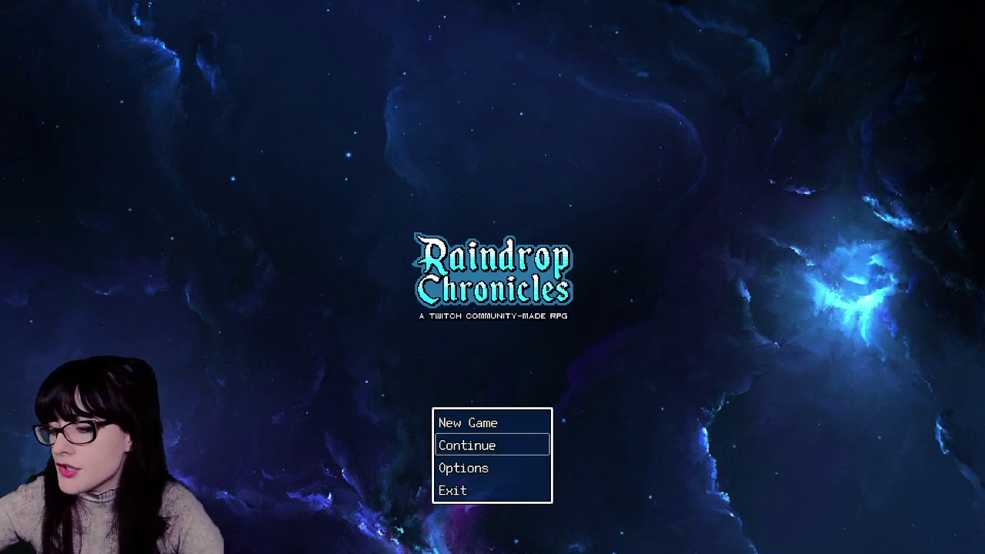
- Continue the playtest from the File 3 save in Everbloom Forest - Blessed Cascade
key("Return")
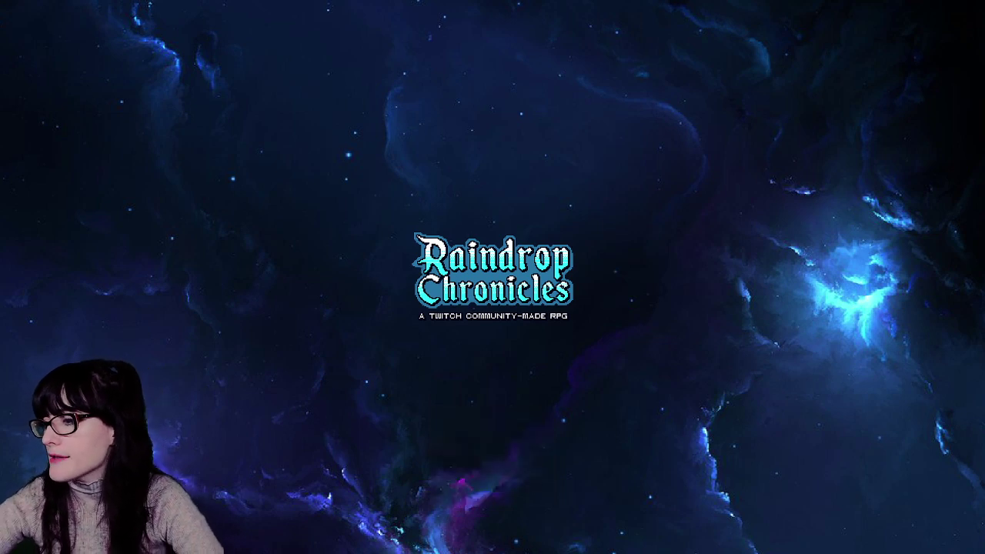
key("Up")
key("Down")
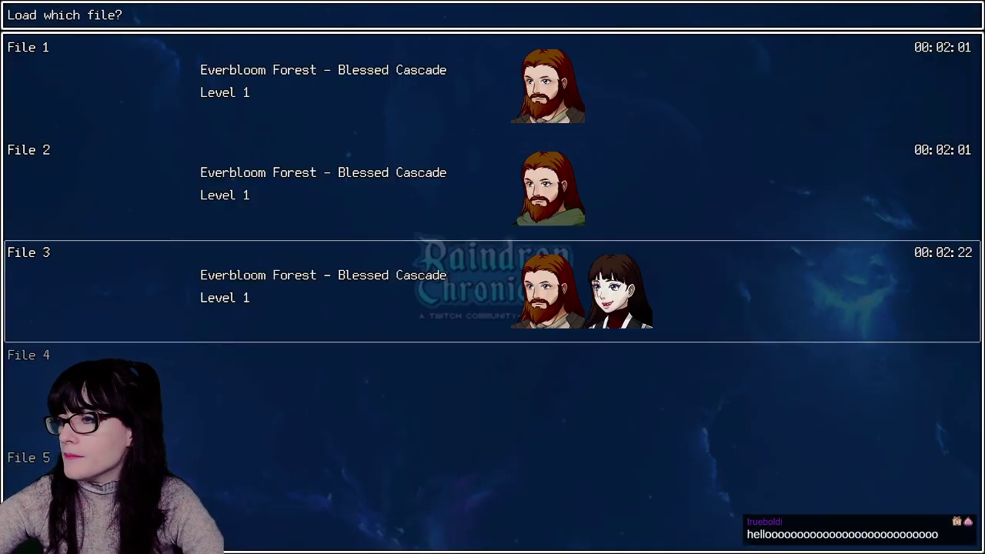
key("Return")
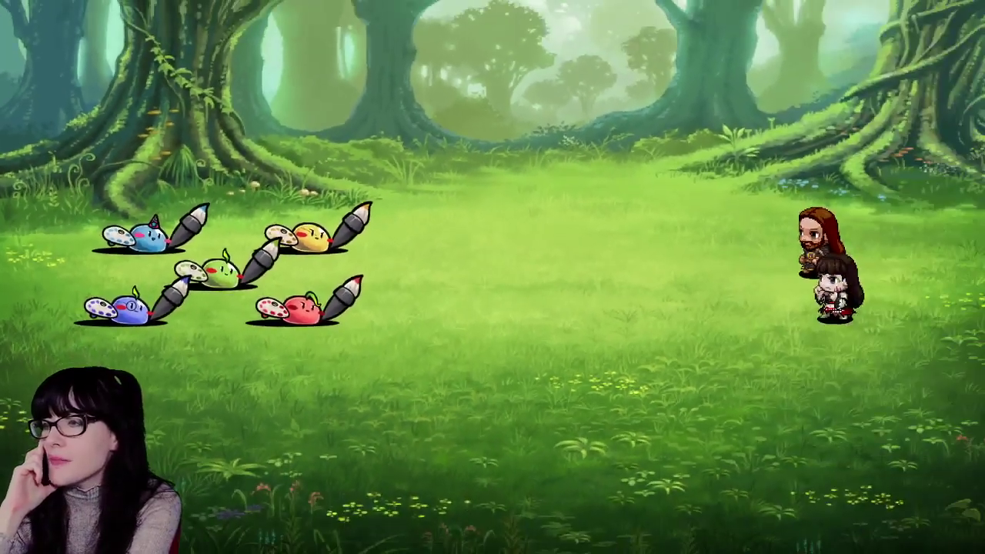
- Attack the light-blue fruit with the party-hat top using both party members, and dismiss its battle dialogue
key("Return")
key("Down")
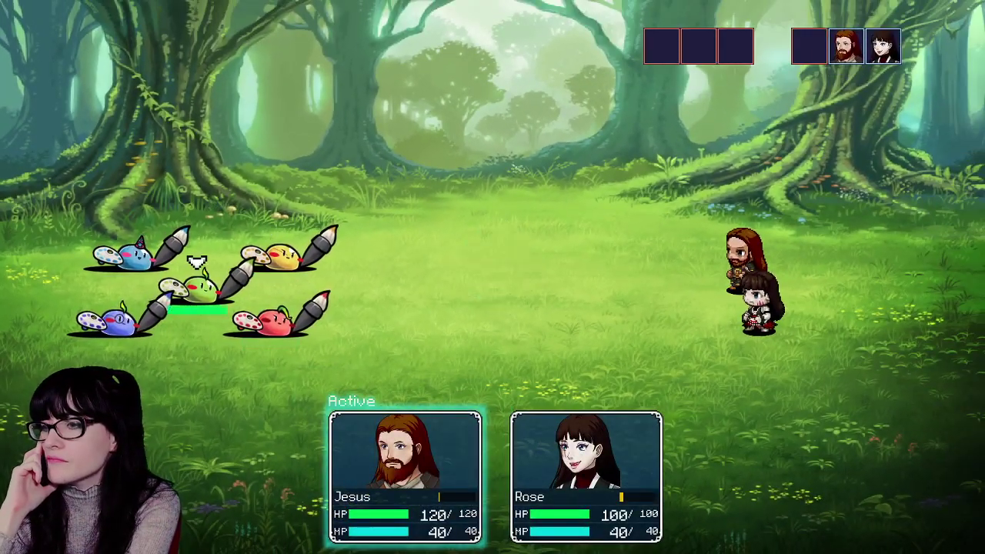
key("Return")
key("Return")
key("Left")
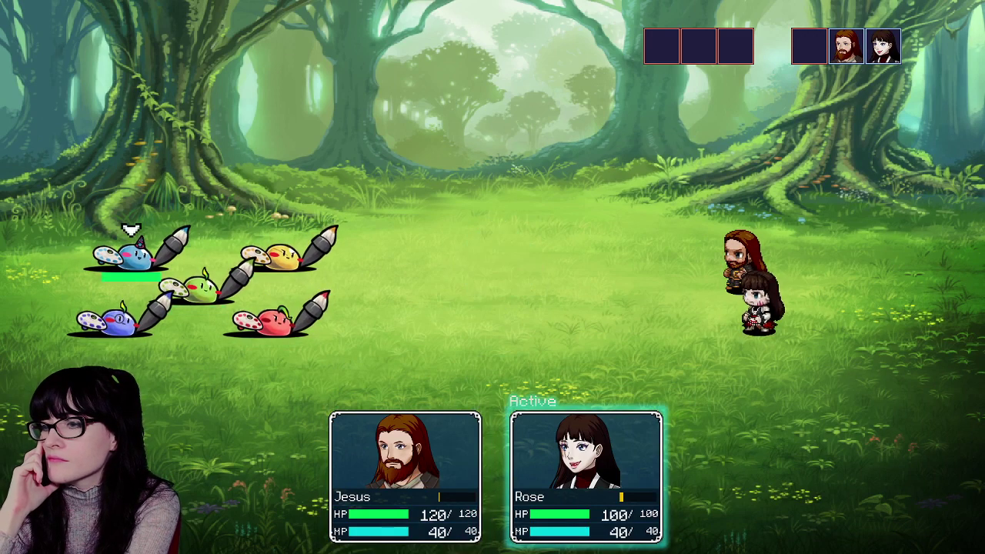
key("Return")
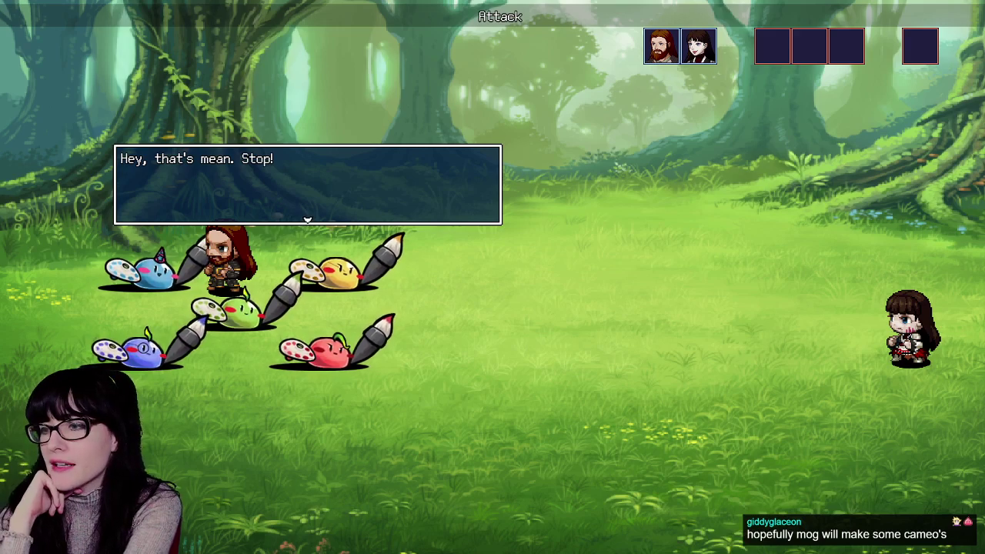
key("Return")
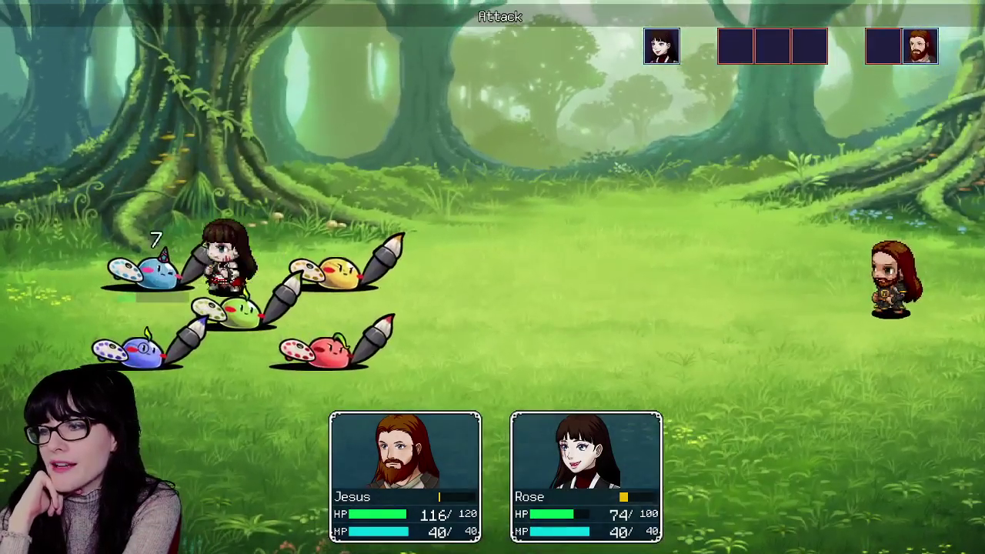
key("Return")
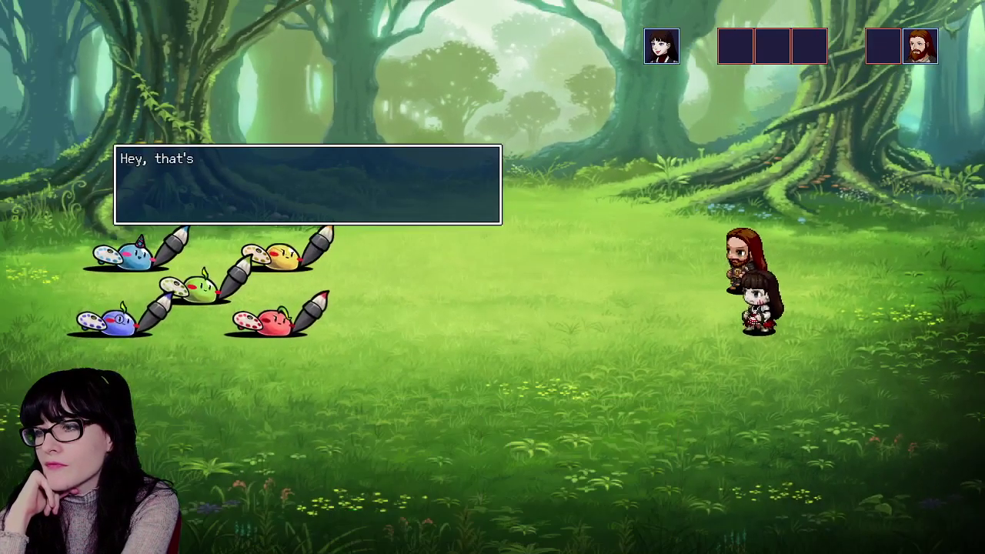
key("Return")
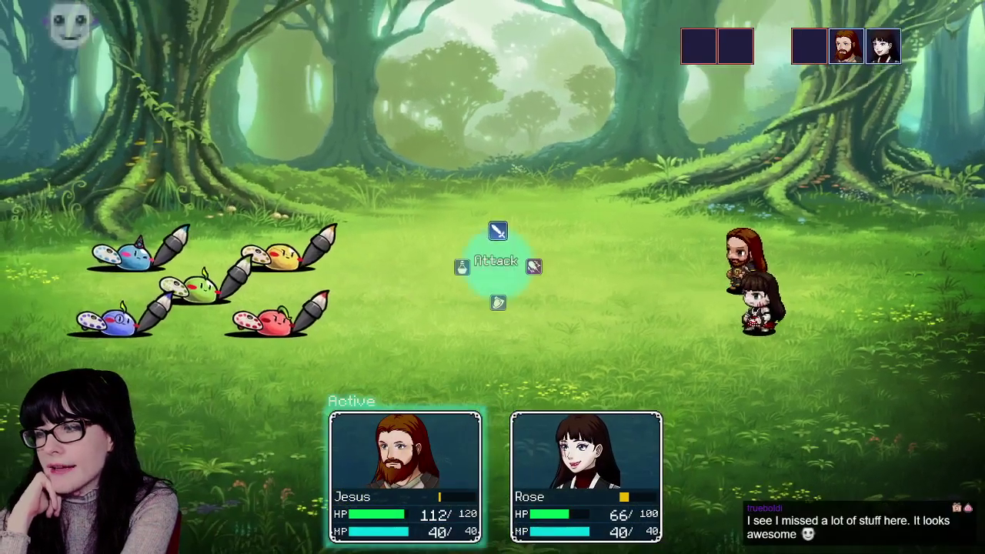
- Issue attack orders to both party members, starting with the yellow fruit as the target
key("Return")
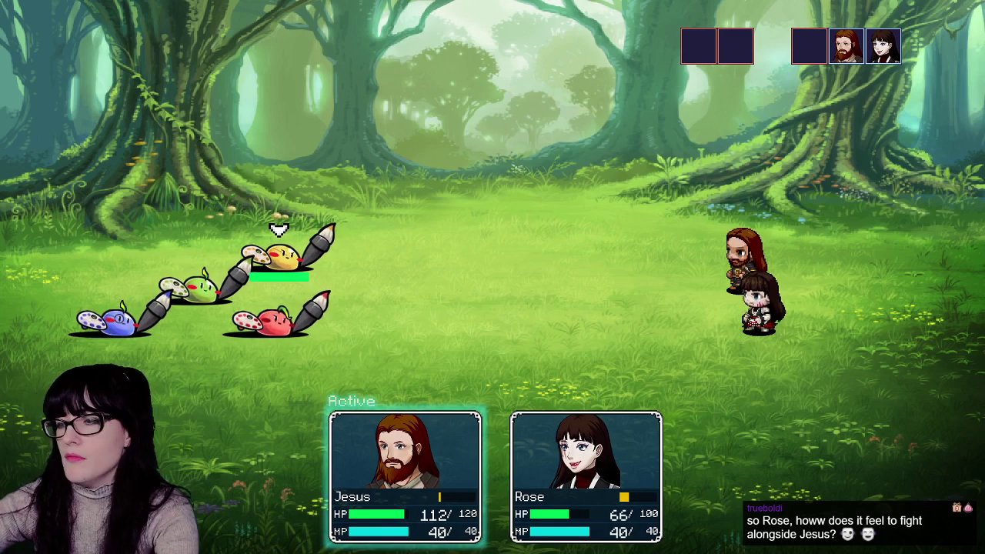
key("Return")
key("Return")
key("Return")
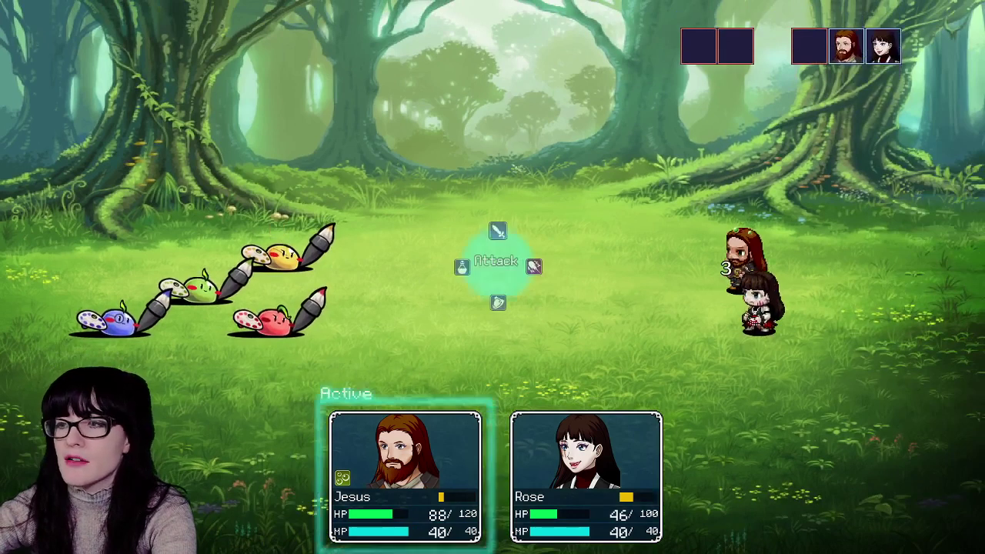
- Look through the remaining fruit targets and order both party members to attack for another round
key("Return")
key("Down")
key("Down")
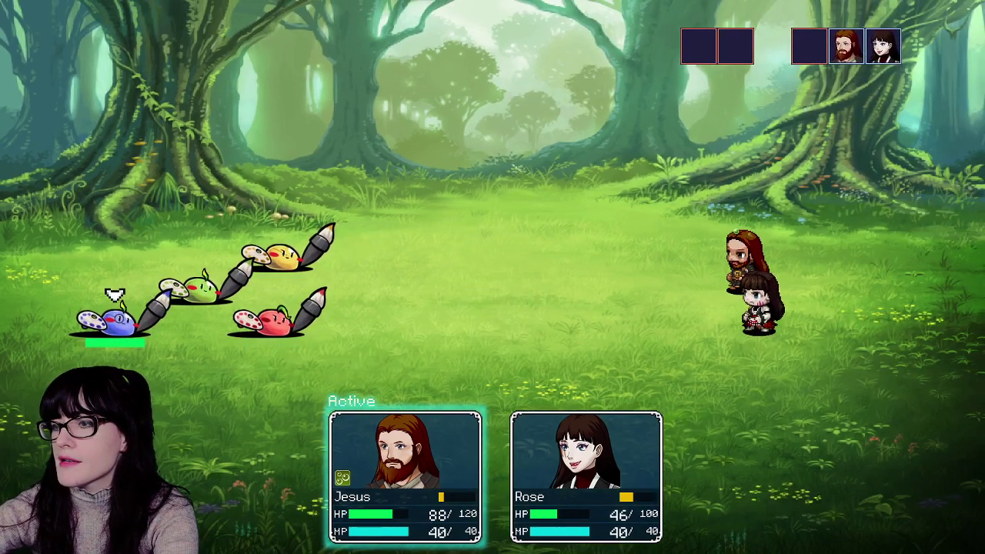
key("Down")
key("Right")
key("Up")
key("Return")
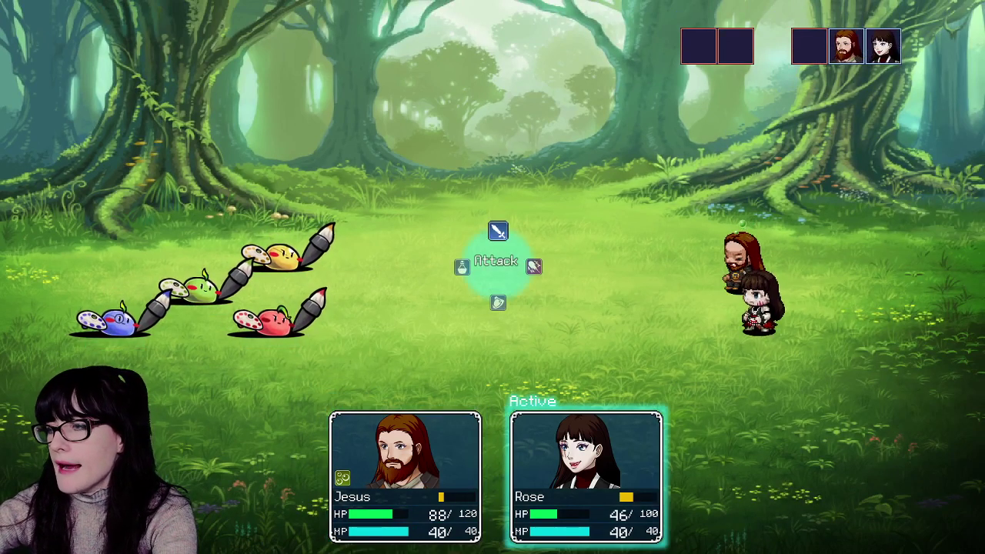
key("Return")
key("Return")
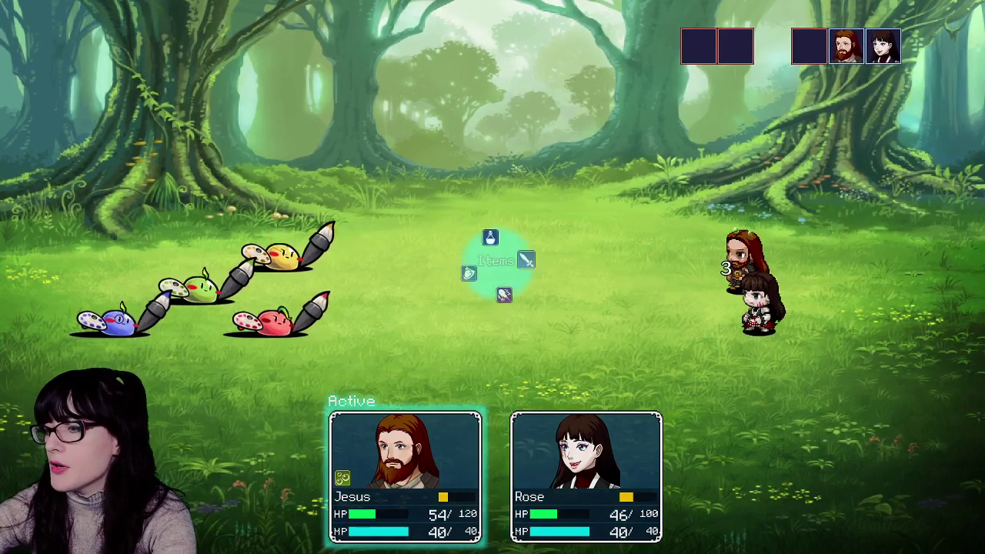
- Have both party members use a Potion for this round
key("Return")
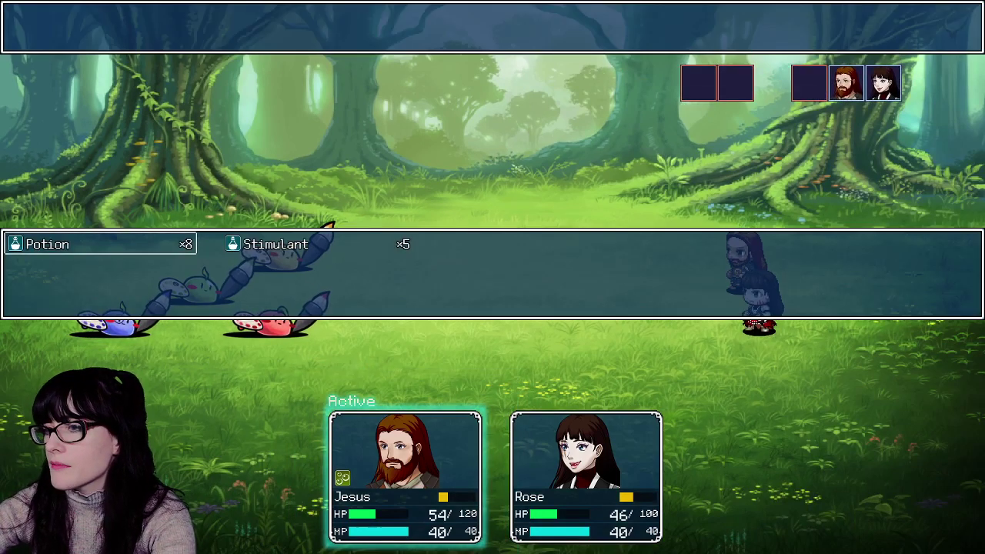
key("Return")
key("Return")
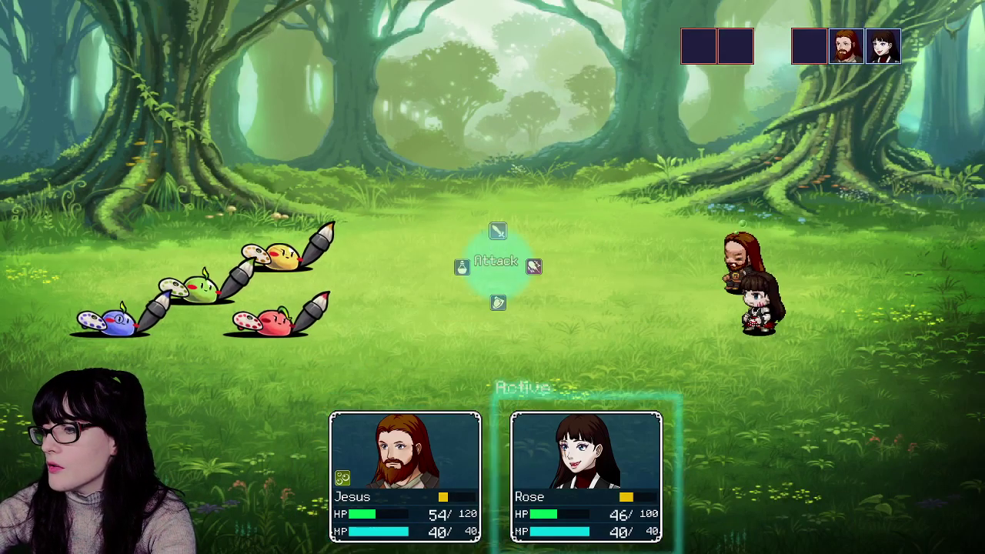
key("Left")
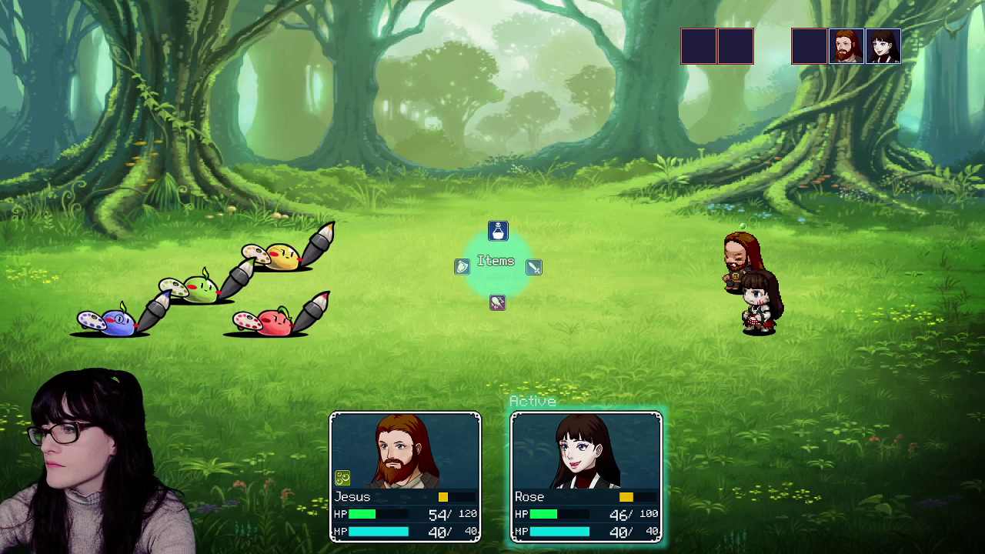
key("Right")
key("Left")
key("Return")
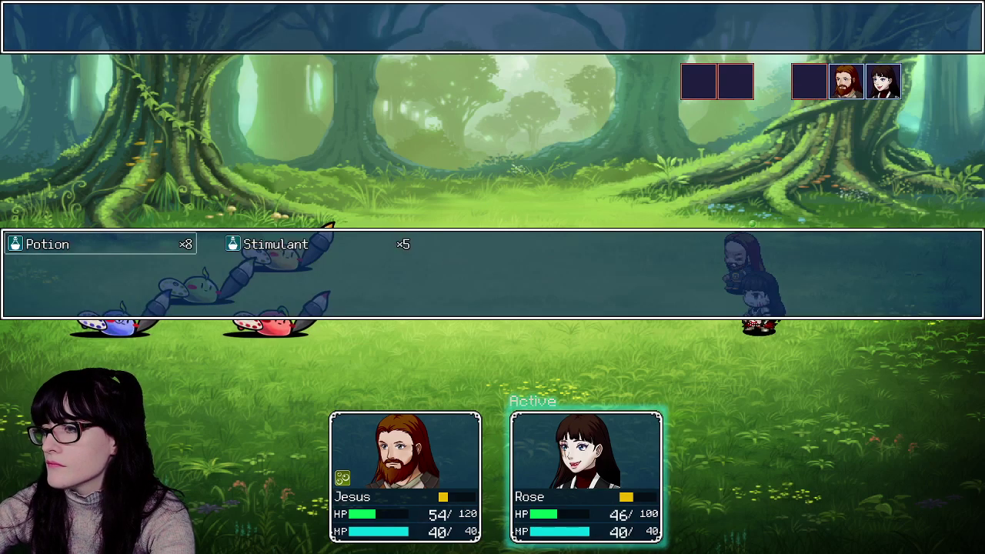
key("Return")
key("Return")
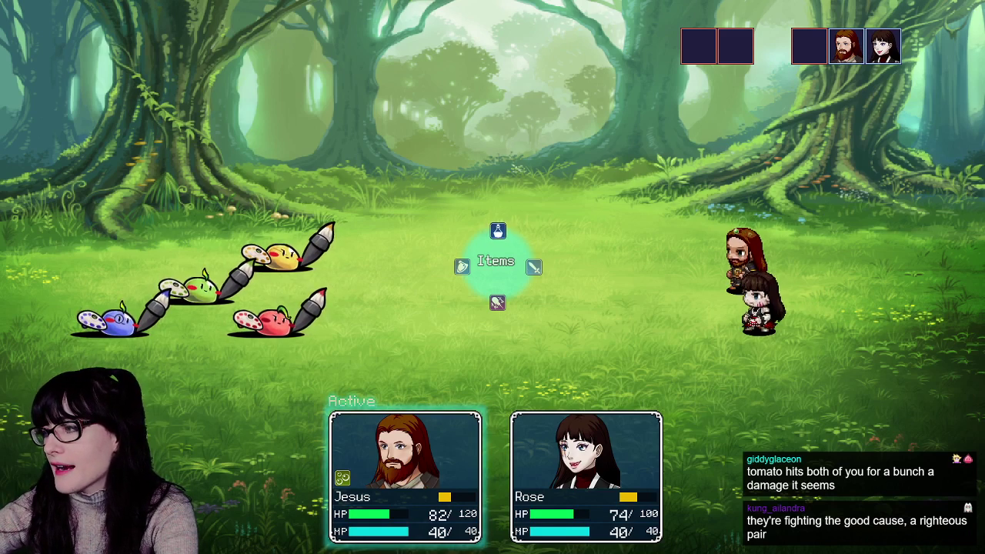
- Back out of Jesus's item list, choose another battle command for him, and order Rose to attack
key("Right")
key("Left")
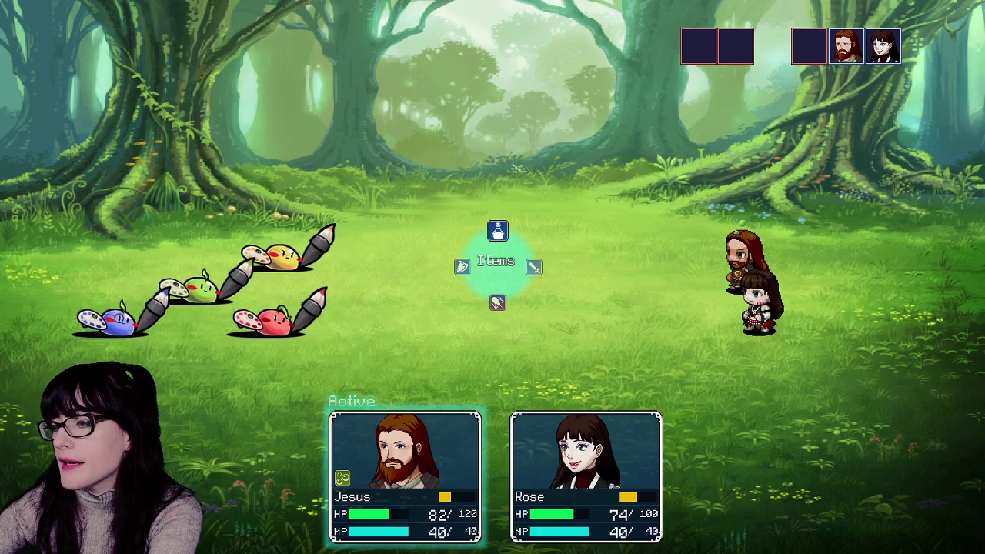
key("Return")
key("Escape")
key("Left")
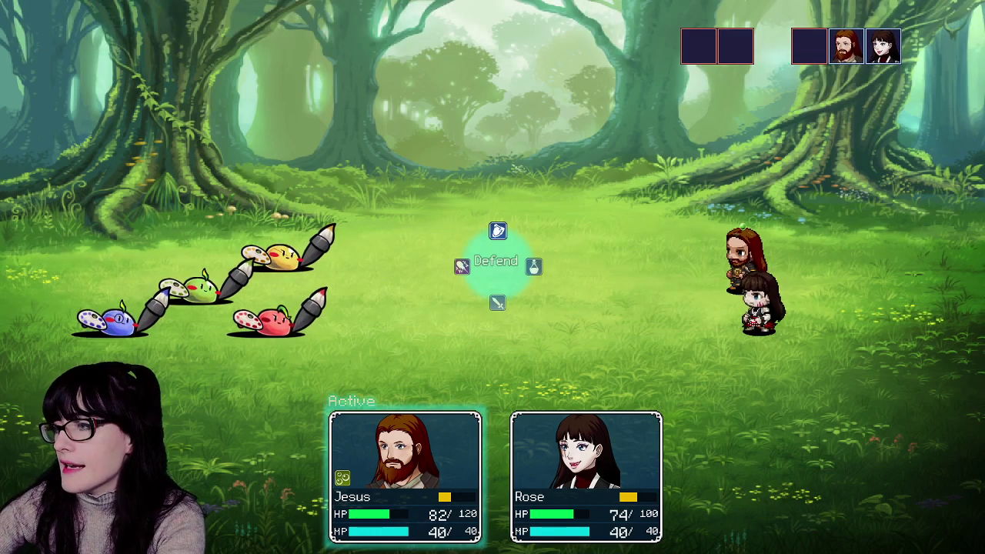
key("Left")
key("Return")
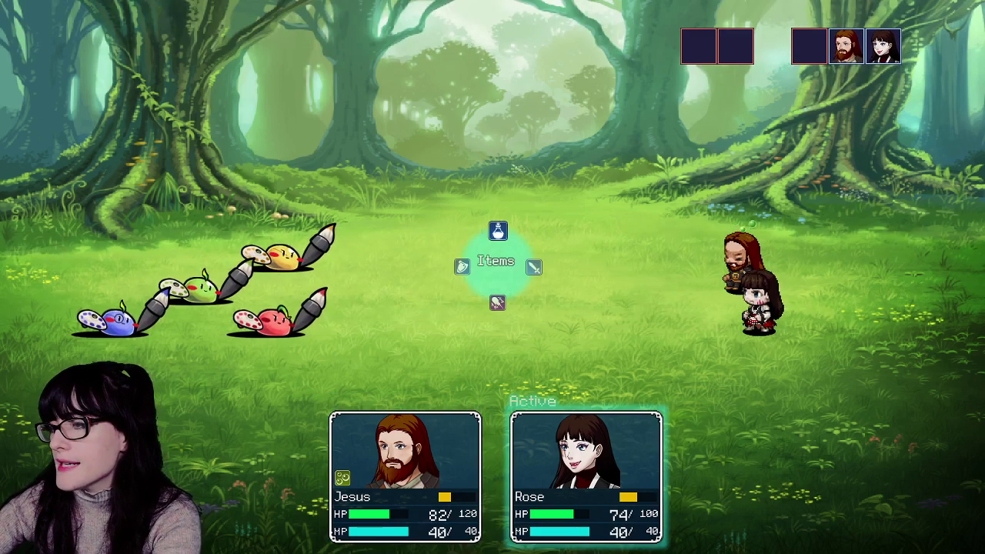
key("Right")
key("Return")
key("Return")
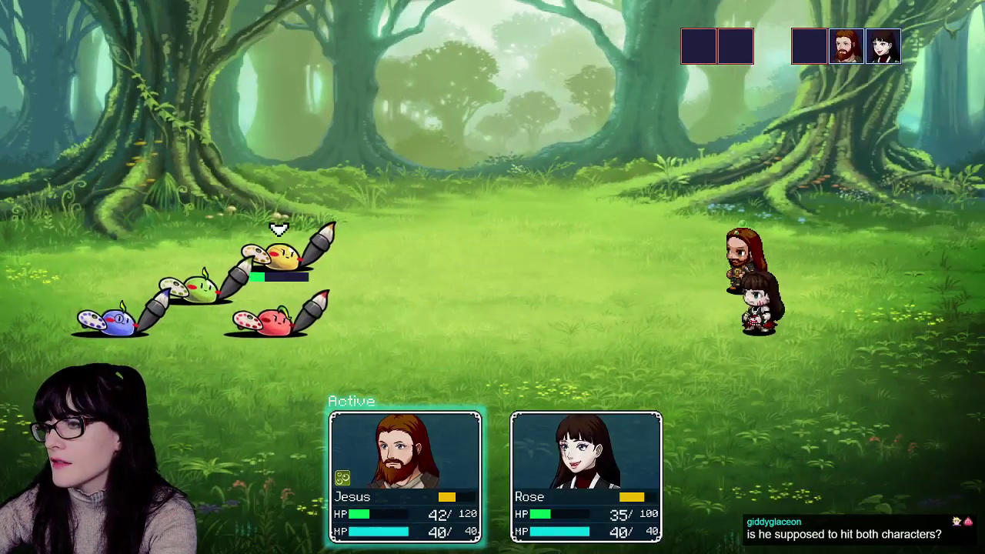
- Concentrate the party's attacks on the red fruit over two battle rounds
key("Return")
key("Return")
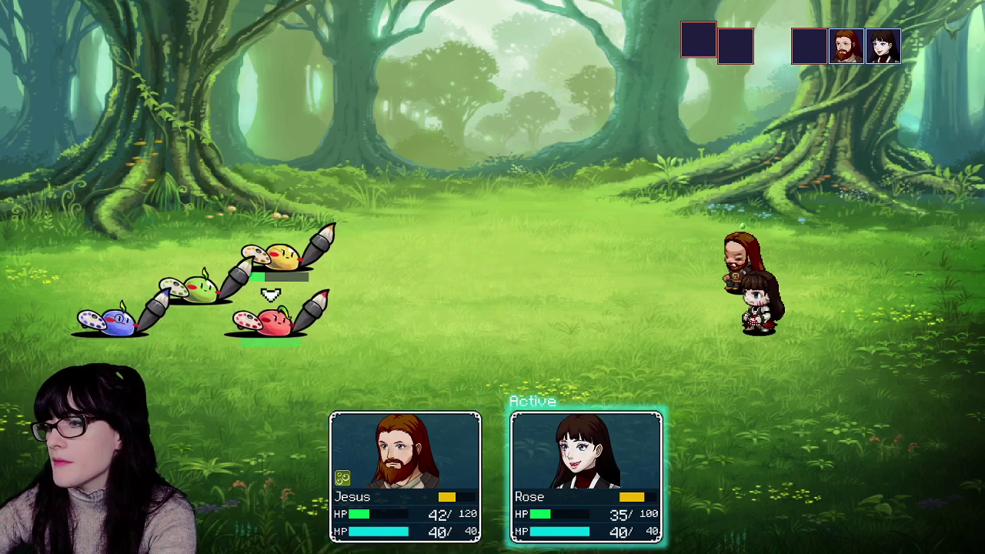
key("Return")
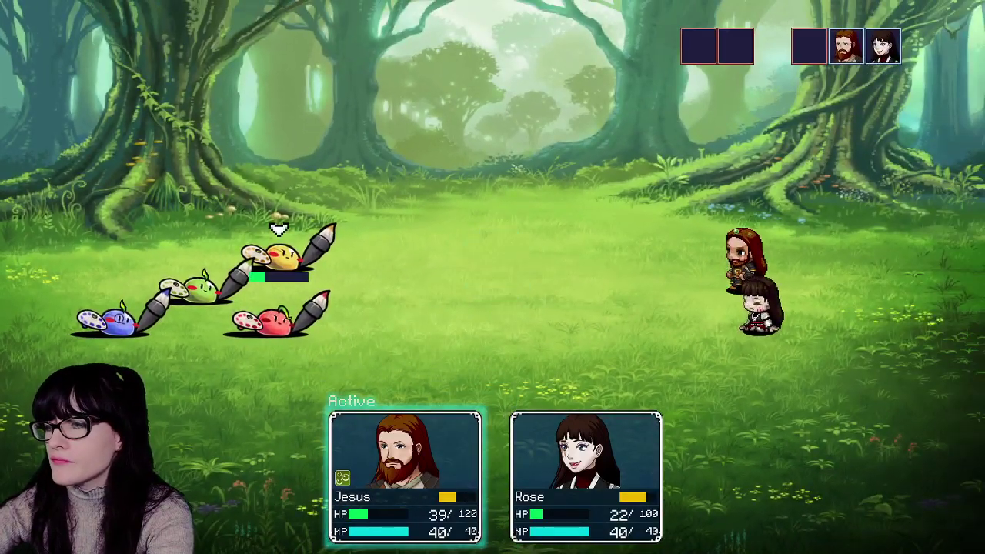
key("Down")
key("Return")
key("Return")
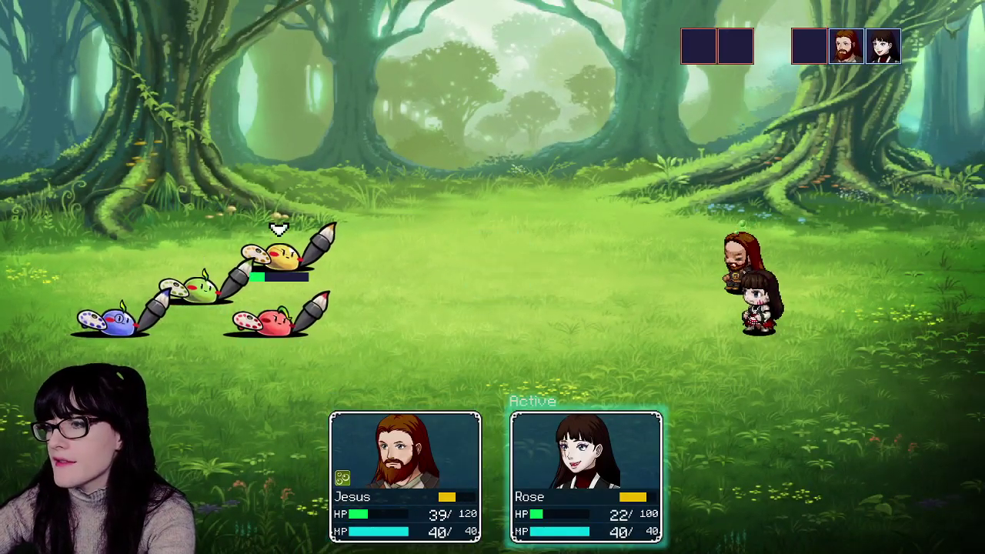
key("Down")
key("Return")
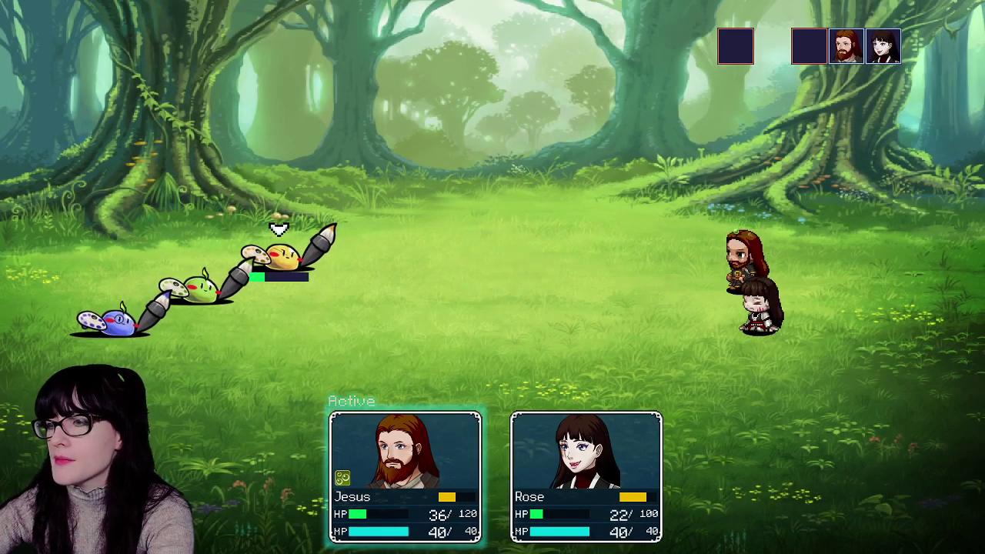
- Cancel the attack targeting and have Jesus and Rose each use a Potion on themselves
key("Down")
key("Escape")
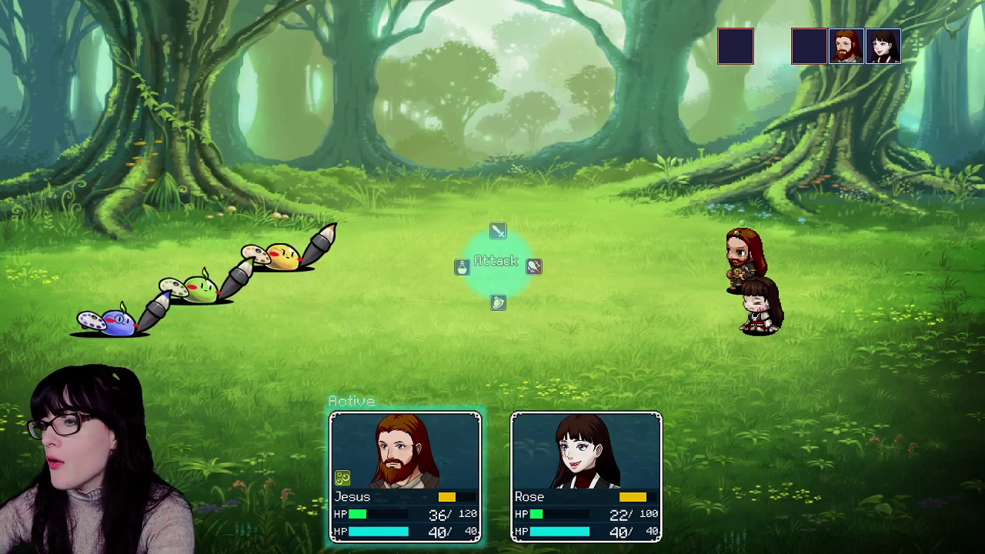
key("Left")
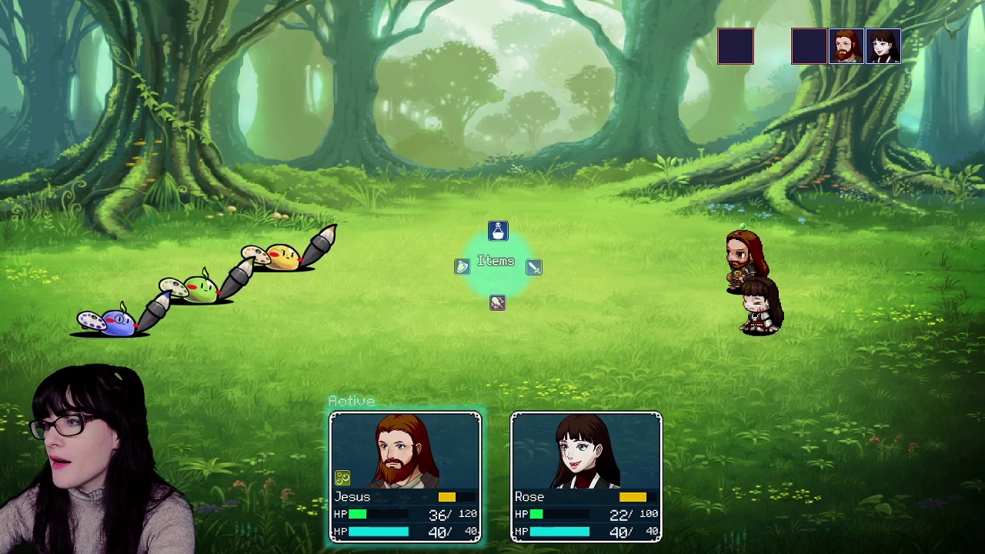
key("Return")
key("Return")
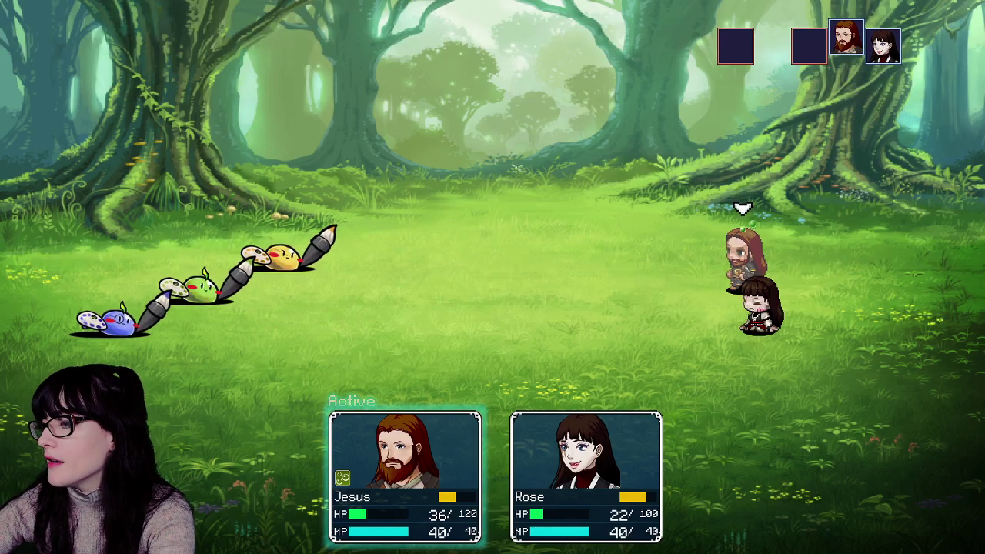
key("Return")
key("Left")
key("Return")
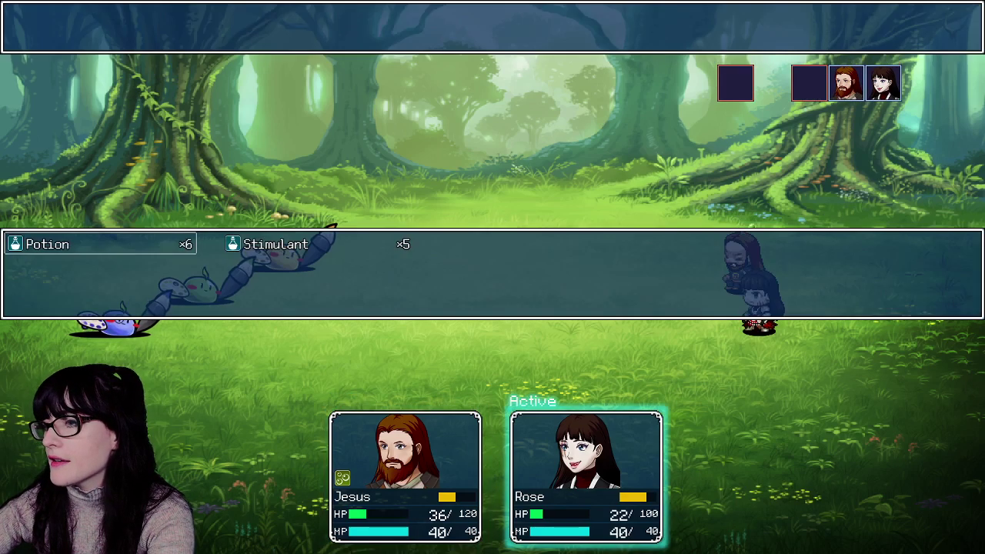
key("Return")
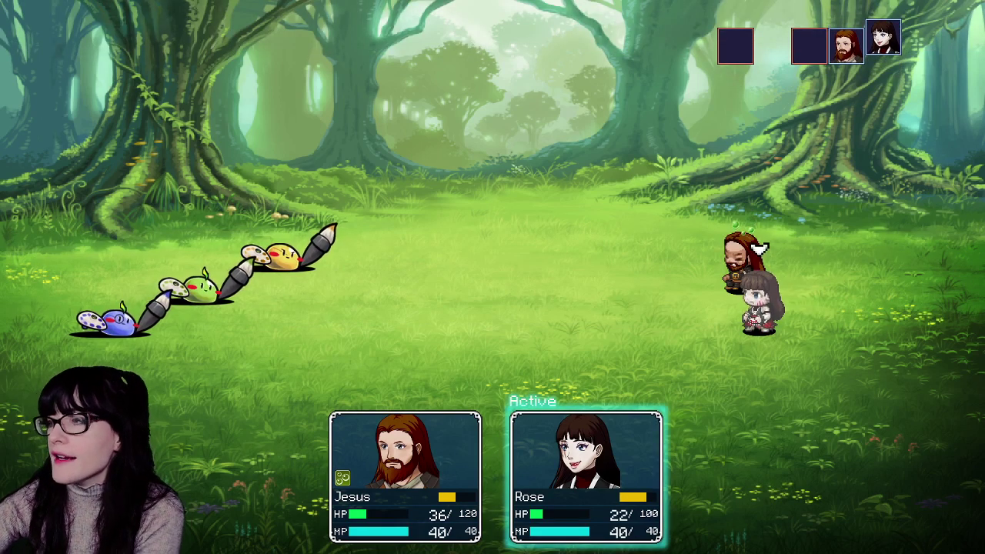
key("Return")
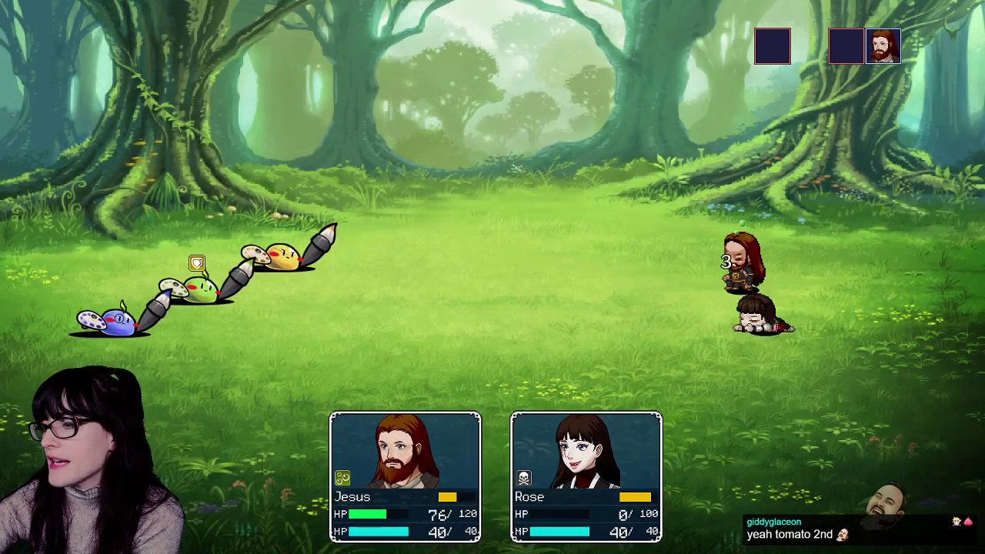
- Have Jesus use Defend for the round while Rose is knocked out
key("Left")
key("Right")
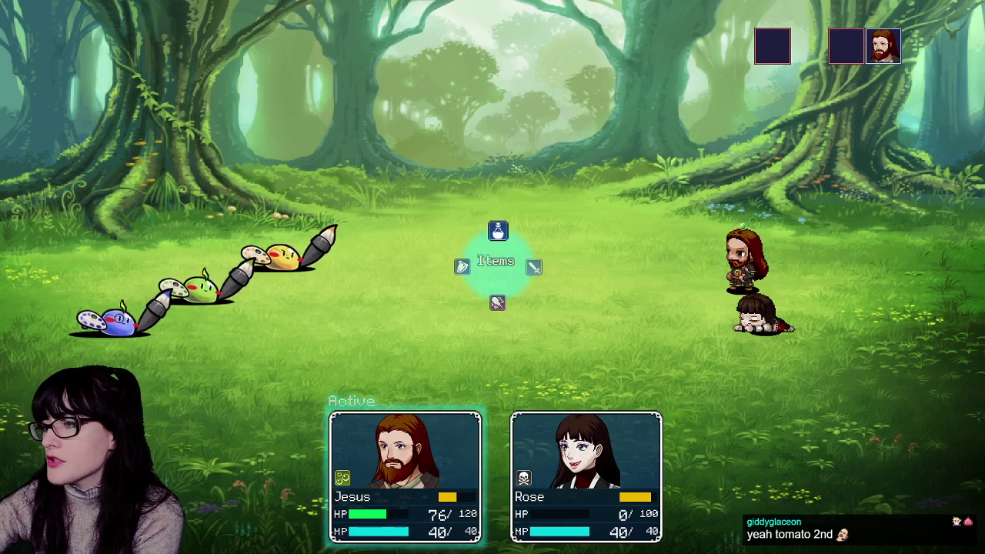
key("Right")
key("Right")
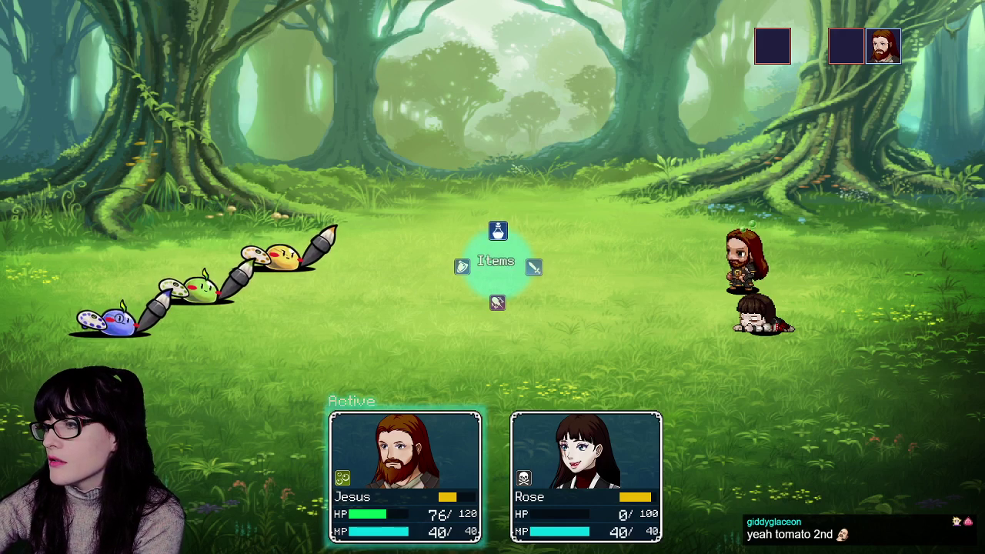
key("Right")
key("Return")
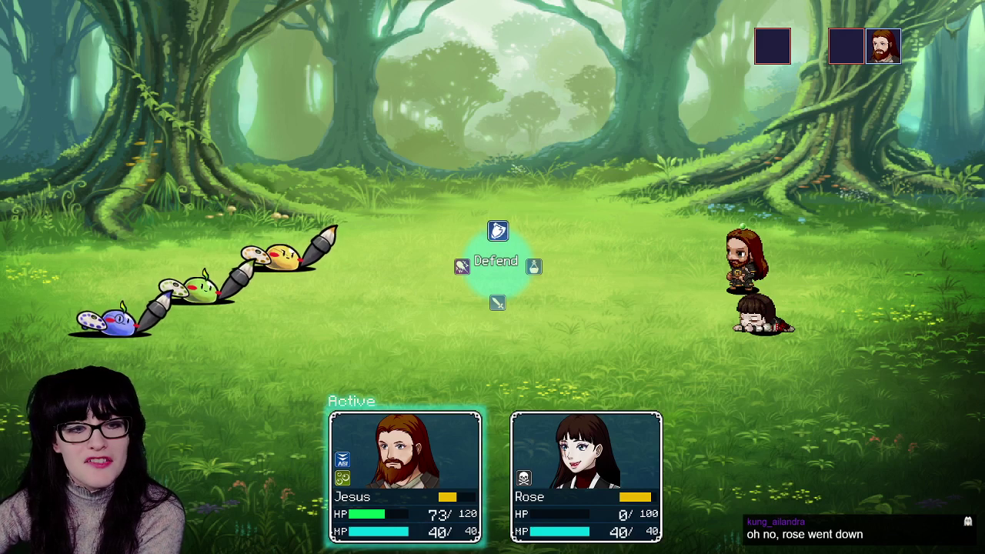
- Have Jesus use a Stimulant on Rose to revive her
key("Left")
key("Left")
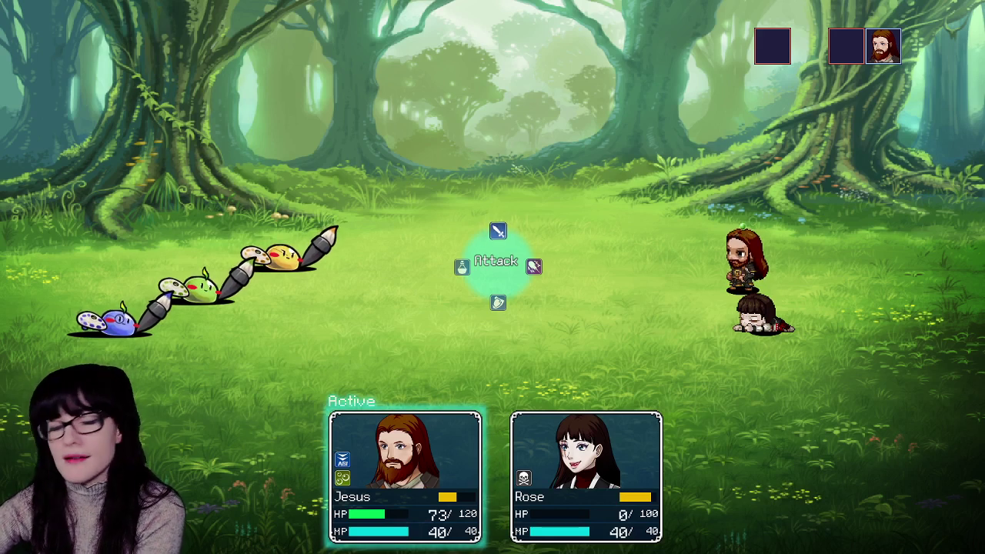
key("Left")
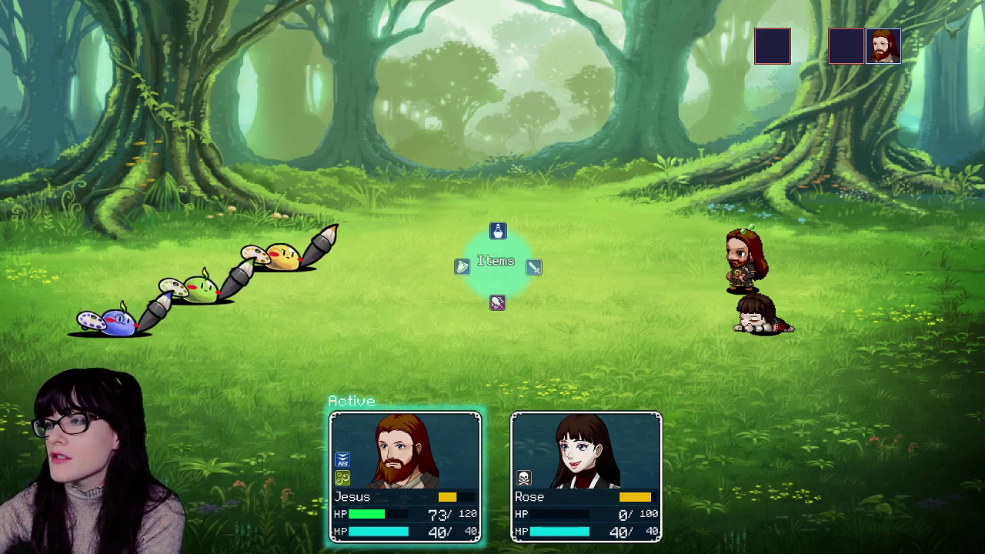
key("Return")
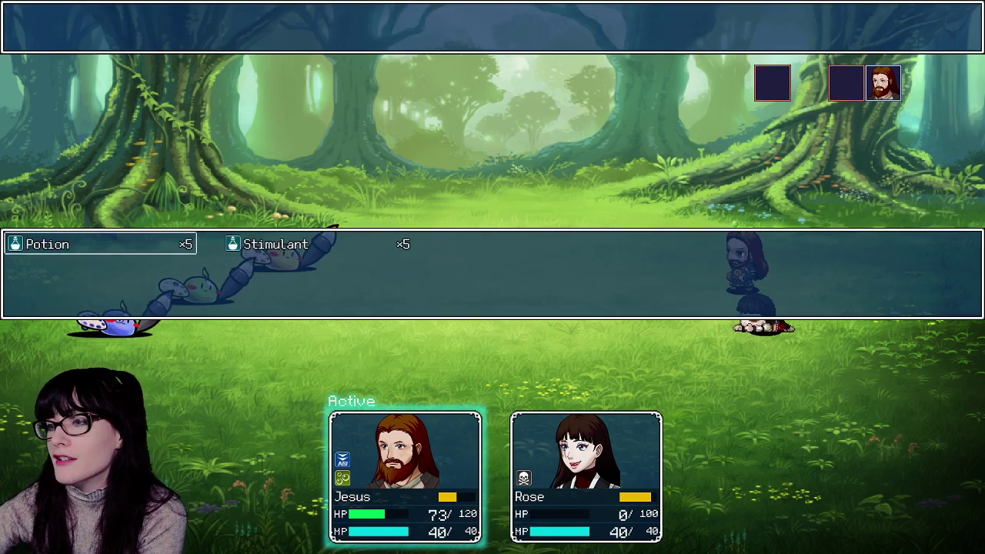
key("Return")
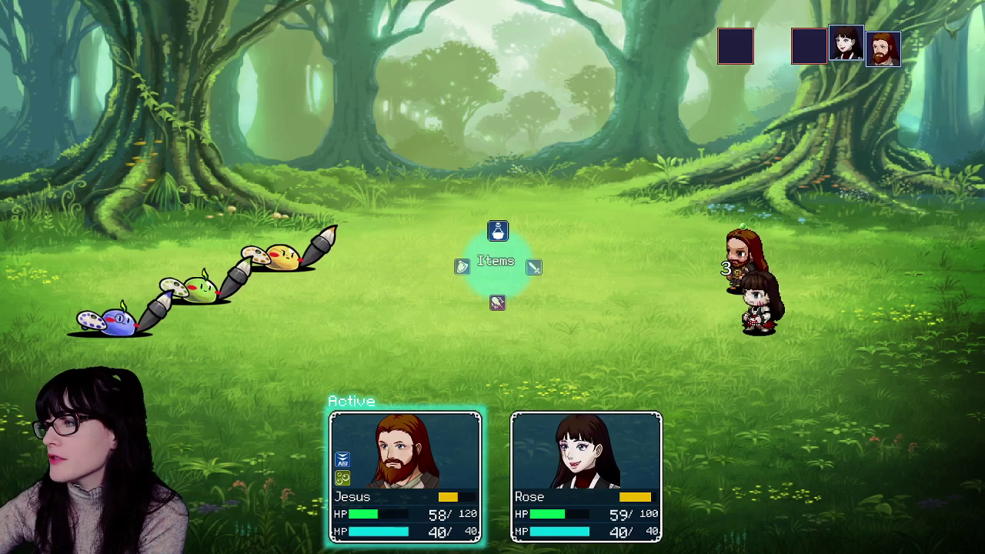
- Order Jesus to attack the yellow fruit
key("Right")
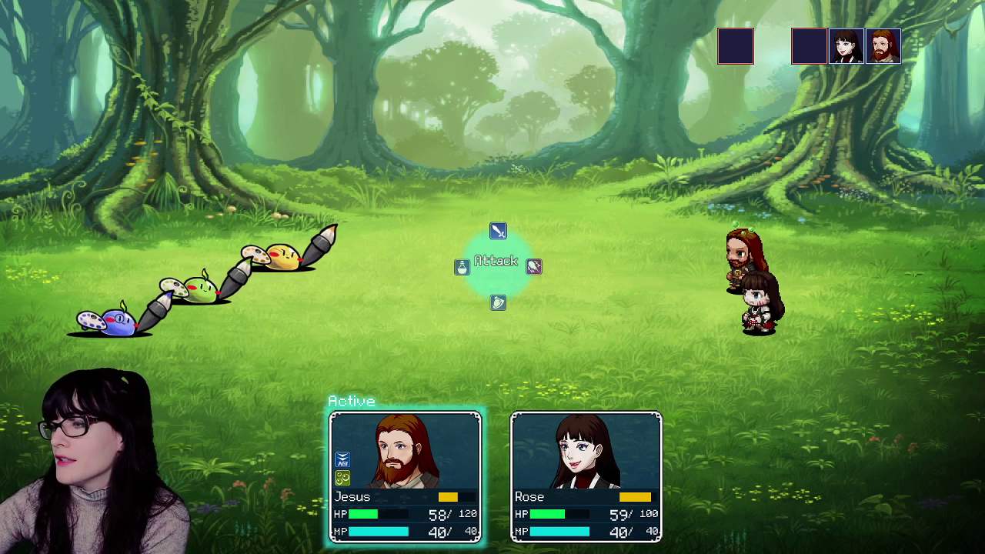
key("Return")
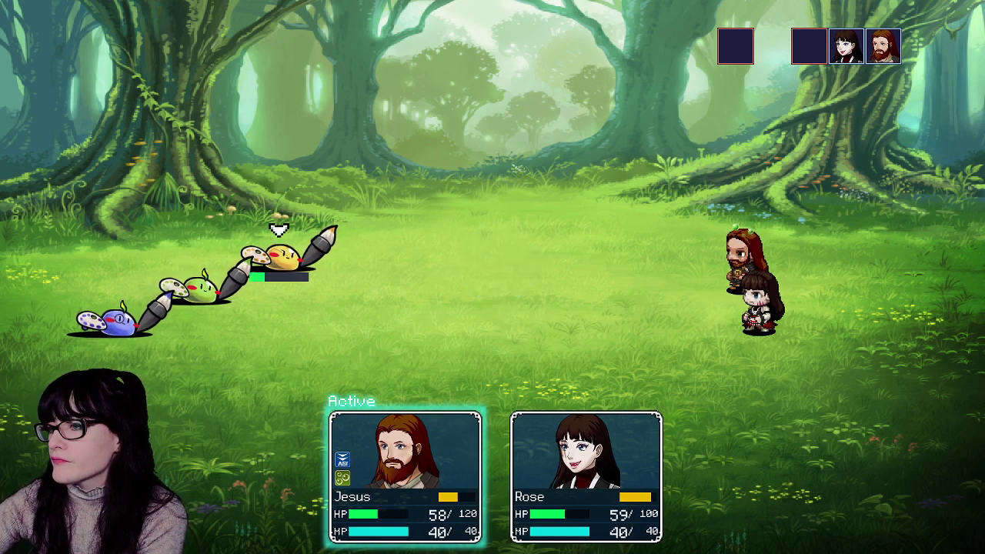
key("Down")
key("Down")
key("Down")
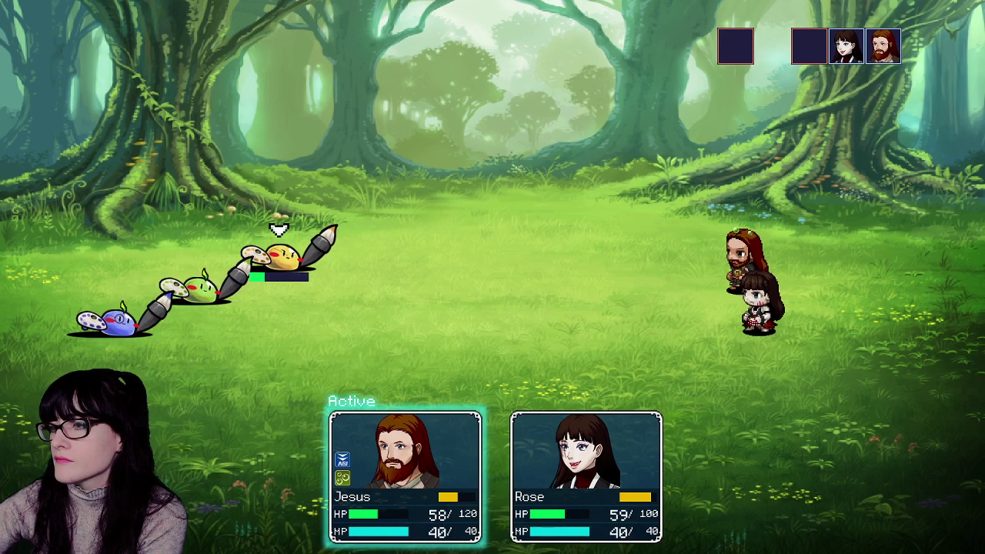
key("Return")
- Back out of Rose's item list and order her to attack the yellow fruit
key("Return")
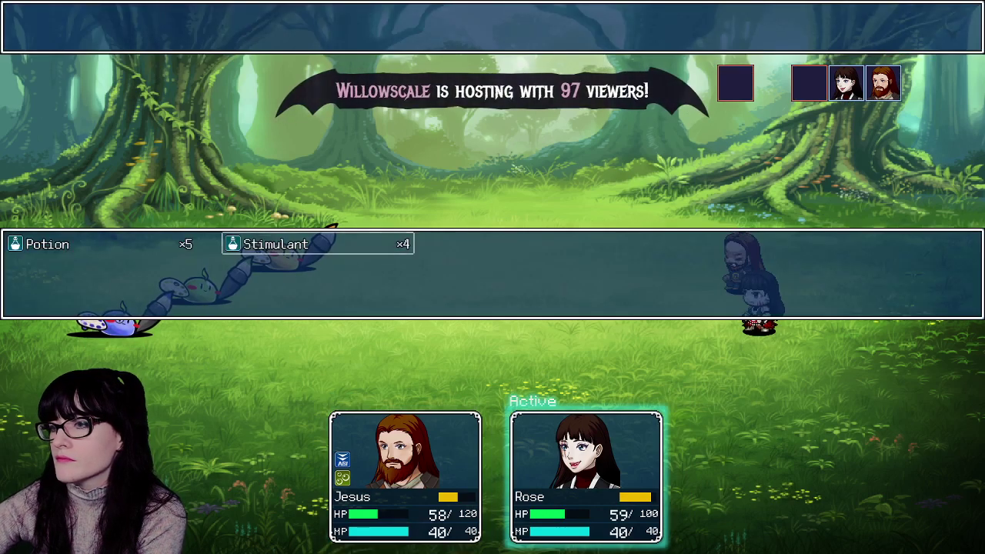
key("Escape")
key("Return")
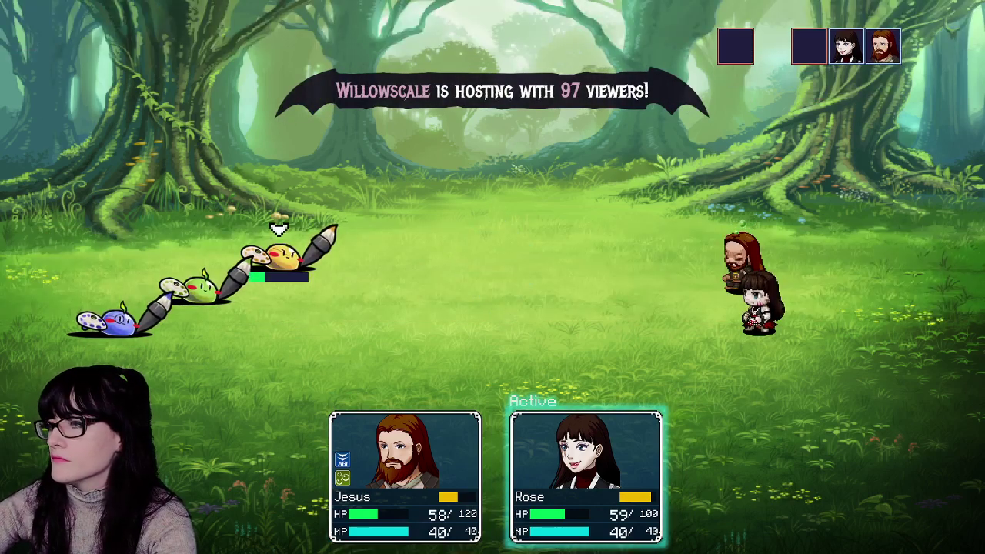
key("Return")
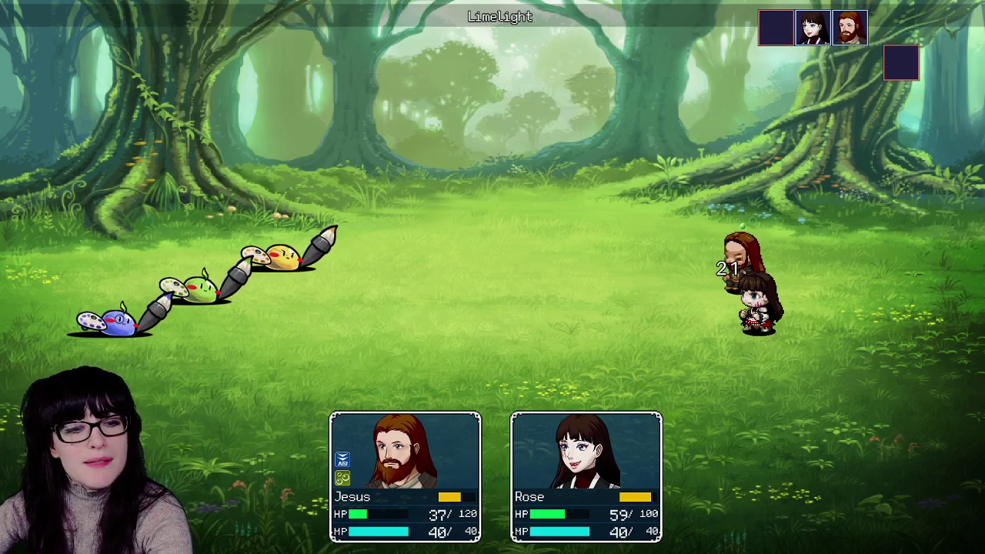
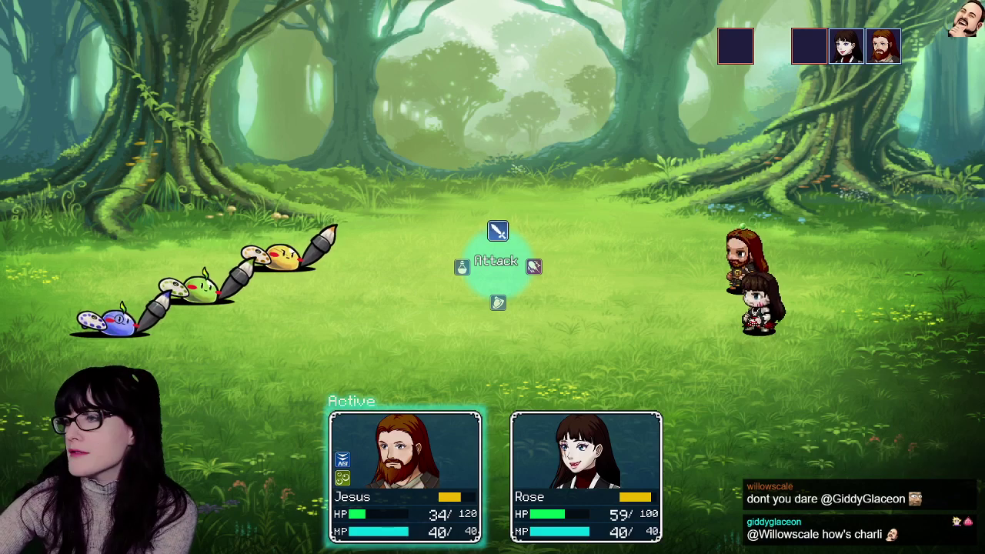
- Have both party members attack the yellow fruit for another round
key("Return")
key("Return")
key("Return")
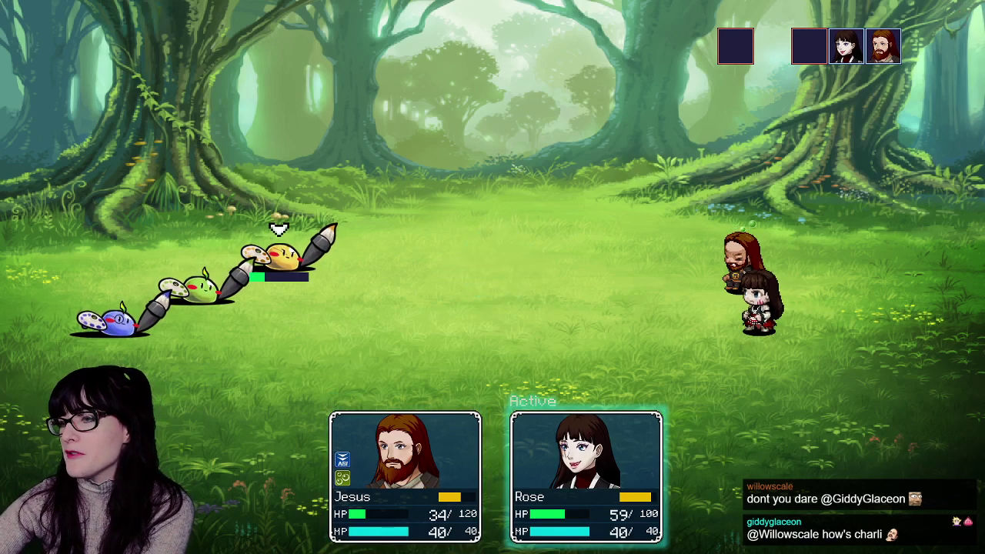
key("Return")
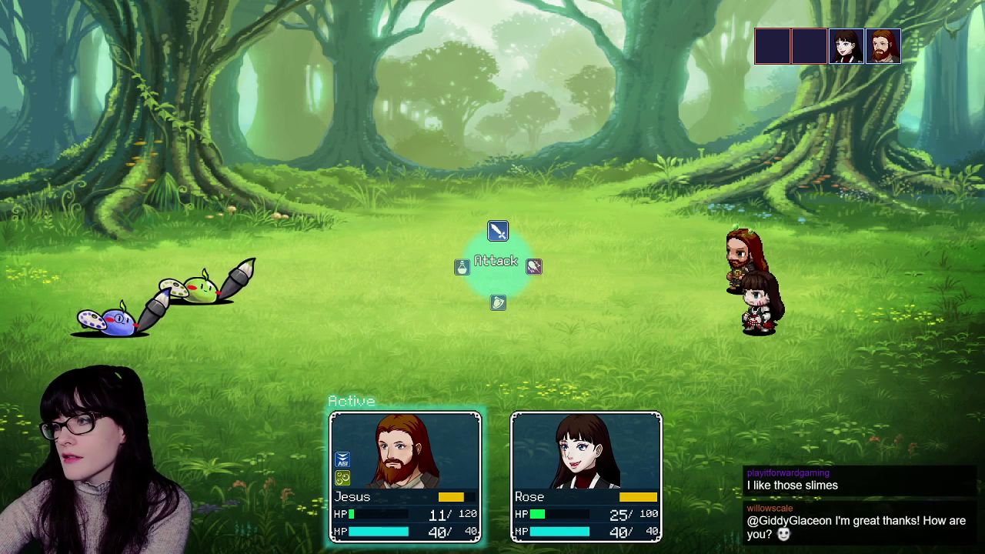
- Have Jesus and Rose each use a Potion on themselves in this round
key("Left")
key("Return")
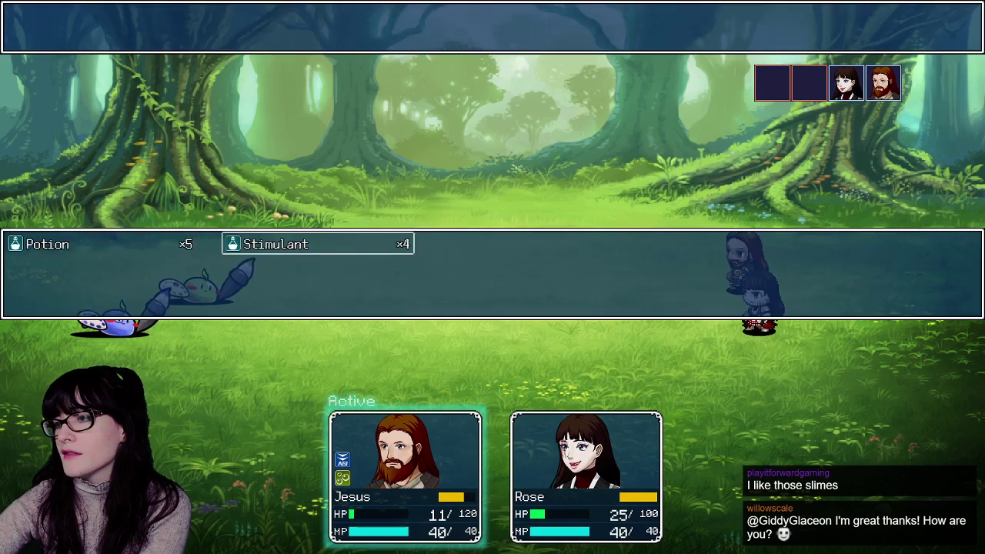
key("Return")
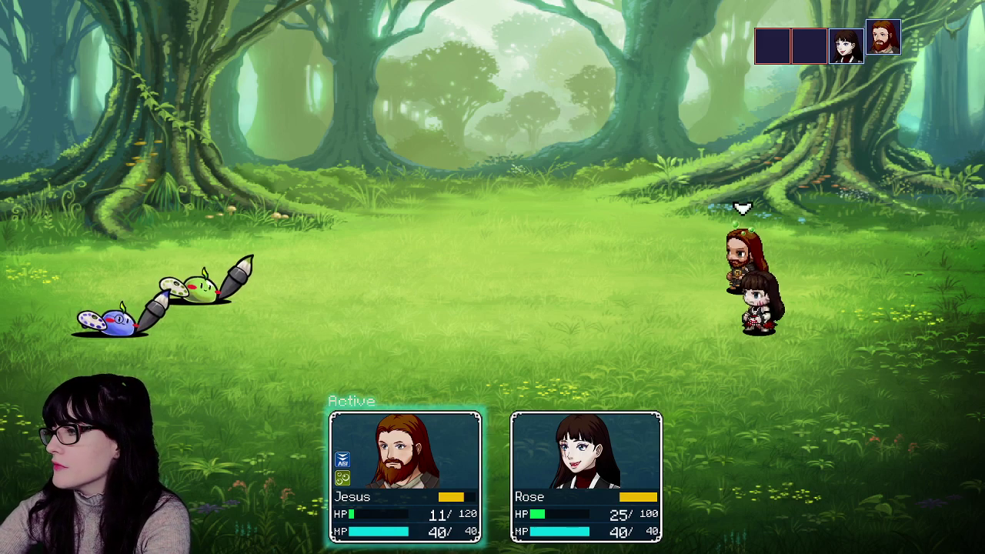
key("Return")
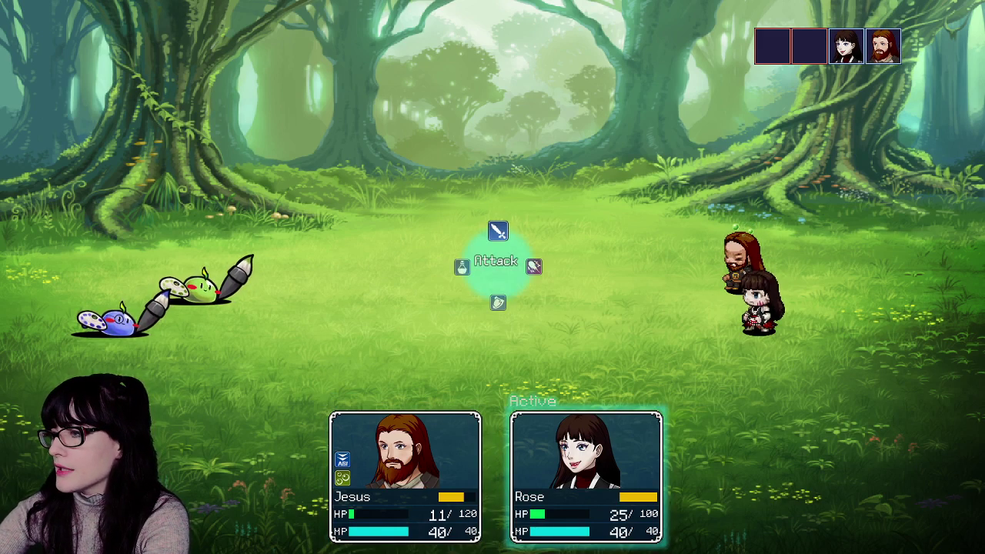
key("Left")
key("Return")
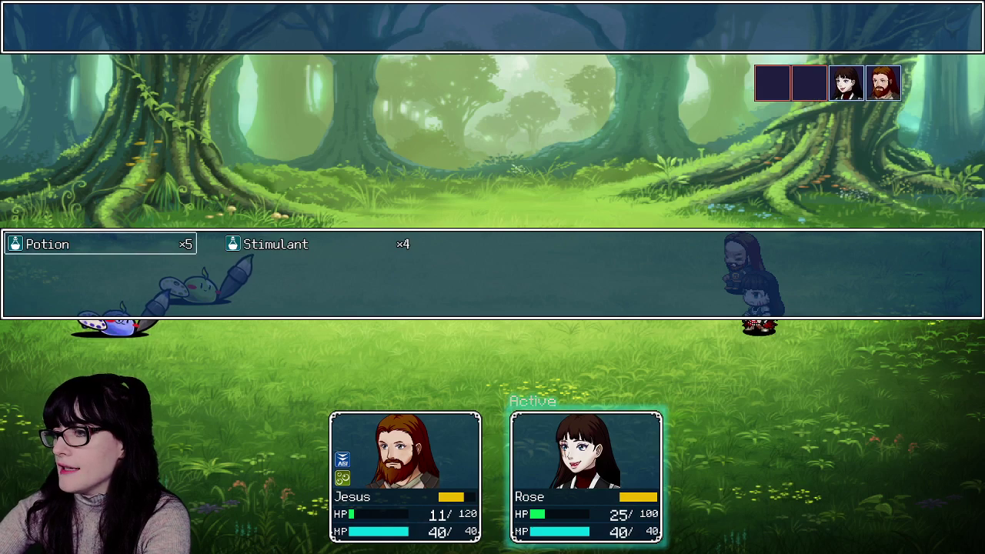
key("Return")
key("Return")
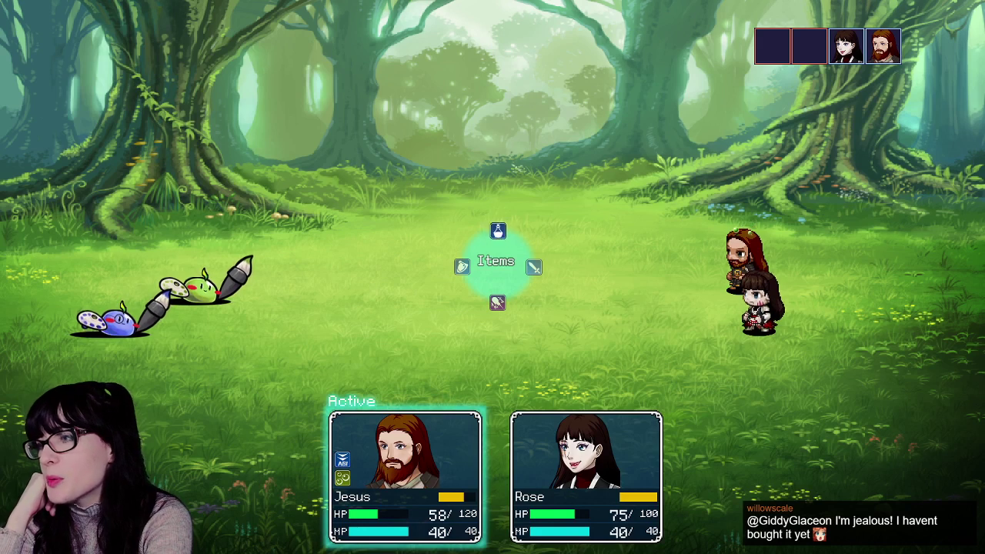
- Concentrate both party members' attacks on the green fruit over two battle rounds
key("Right")
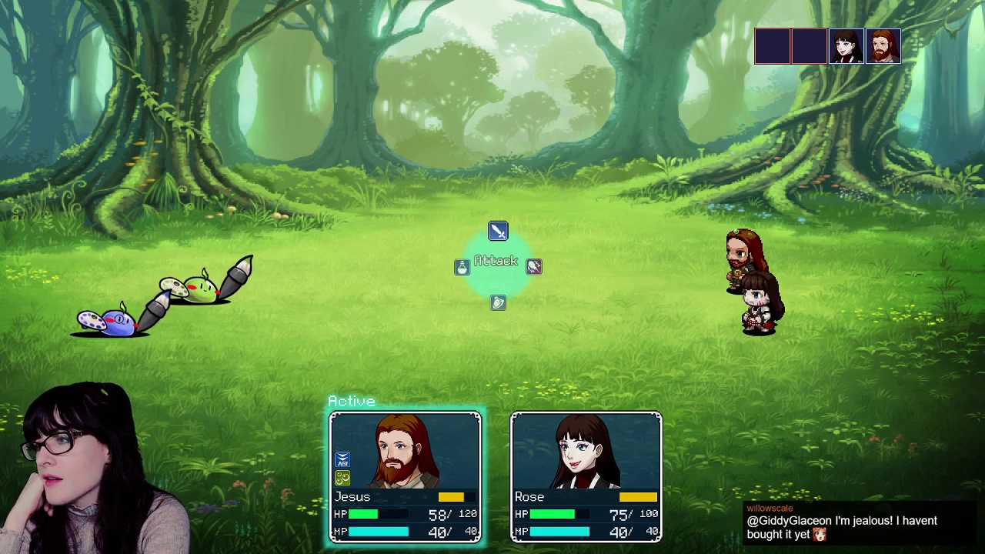
key("Return")
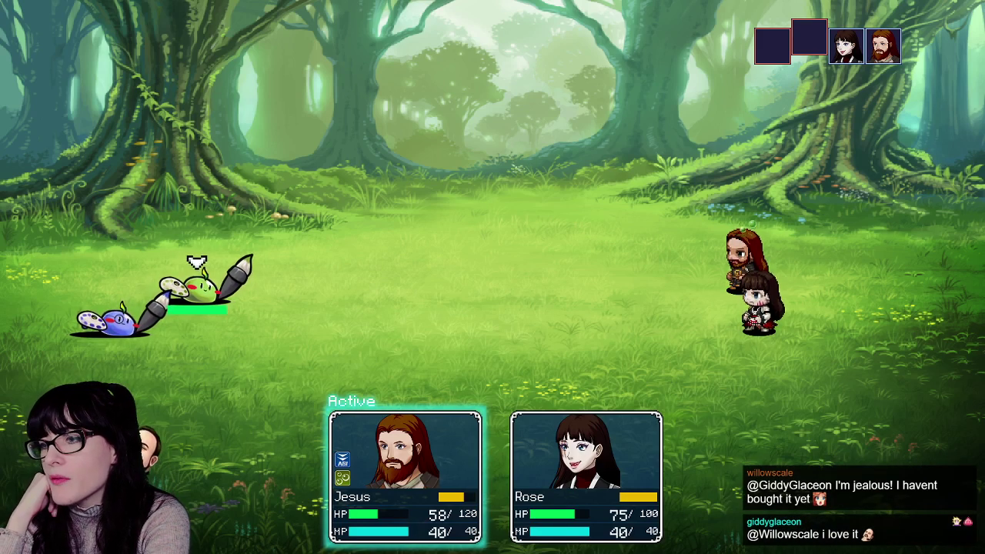
key("Return")
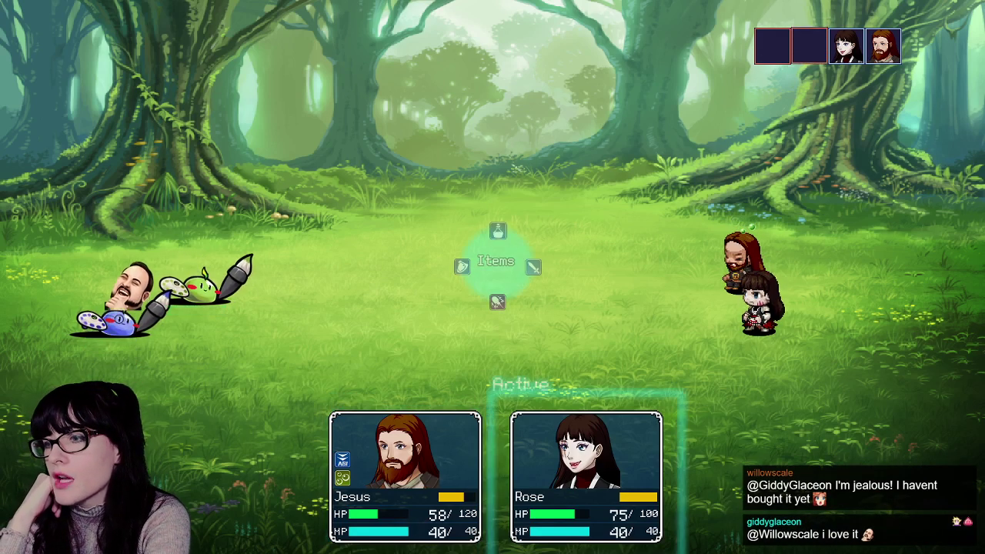
key("Return")
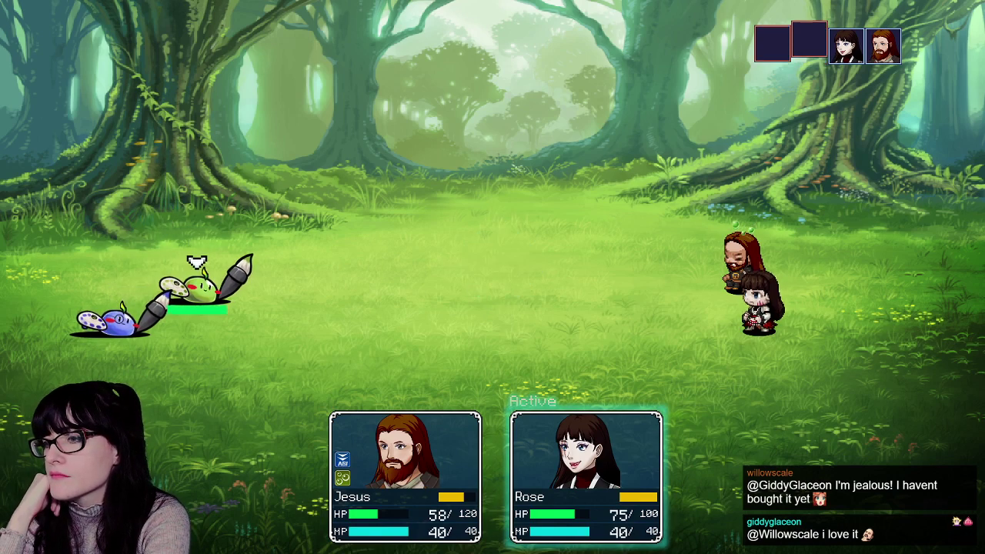
key("Return")
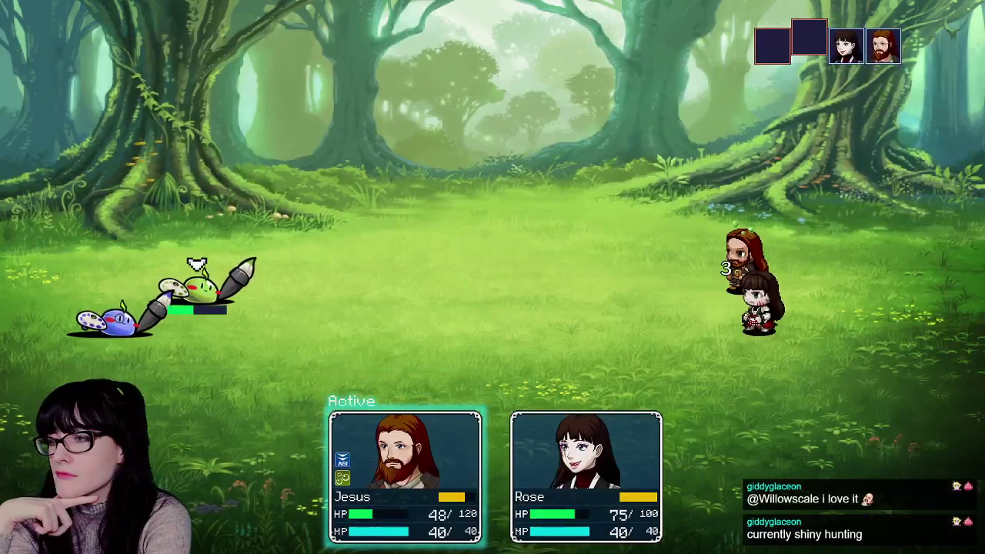
key("Return")
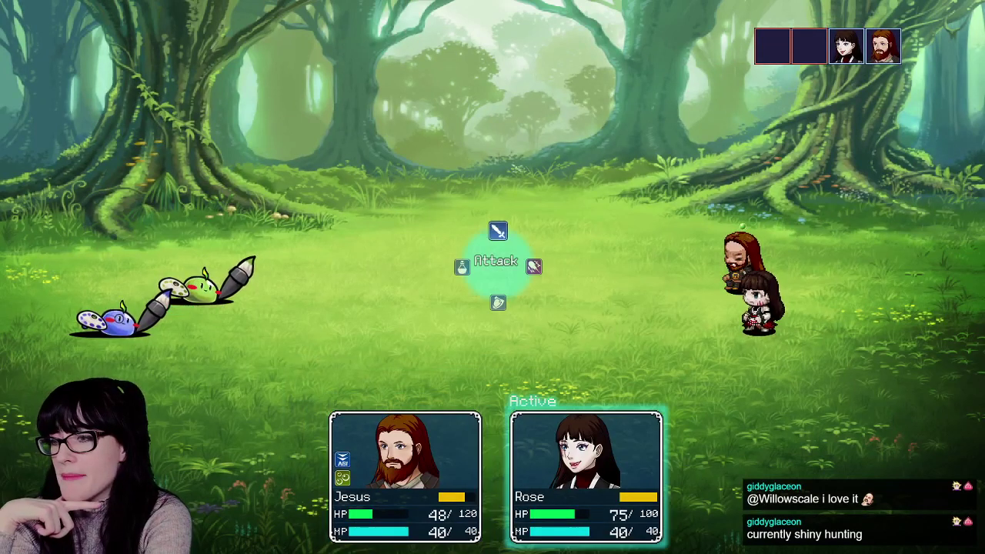
key("Return")
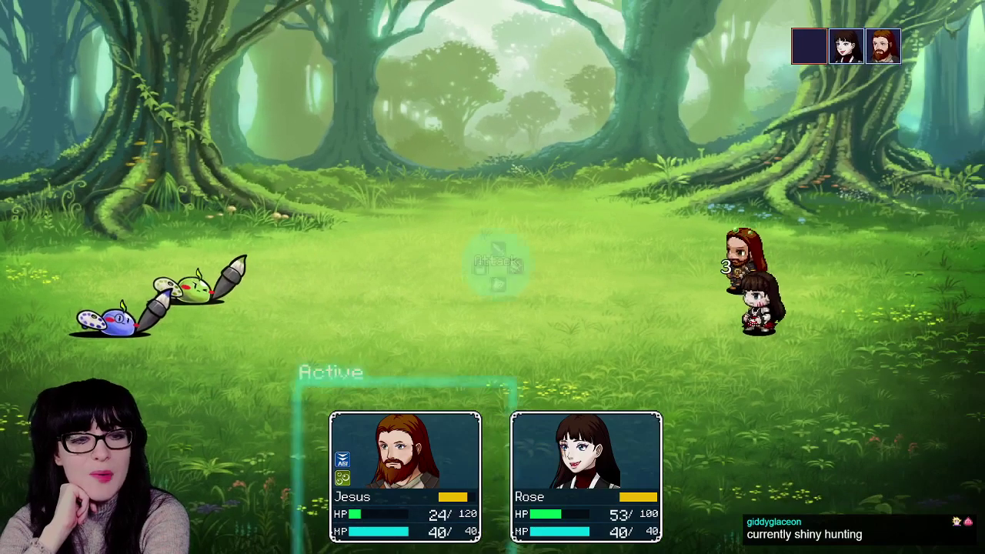
- Attack the remaining blue fruit with both party members to win the battle, and dismiss the victory and CP reward messages
key("Return")
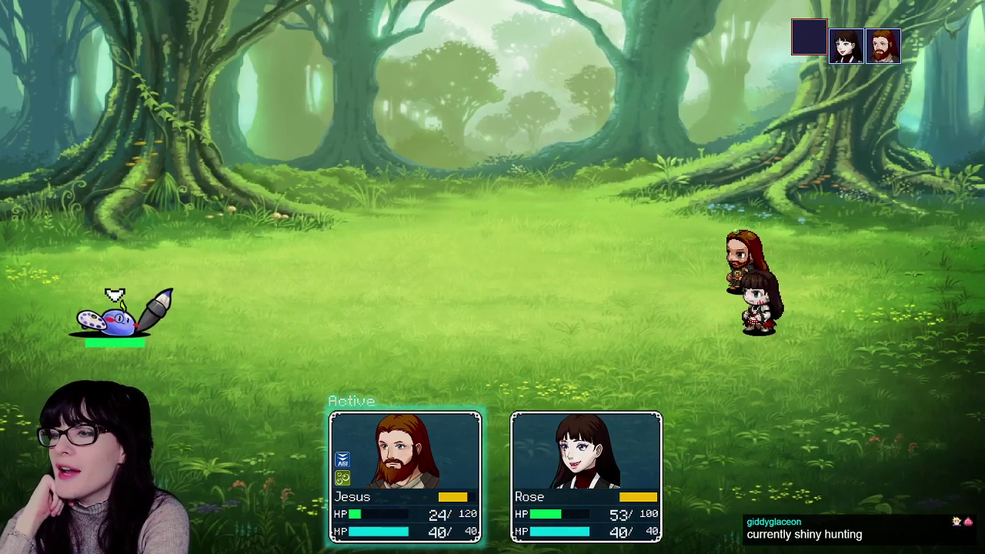
key("Return")
key("Return")
key("Return")
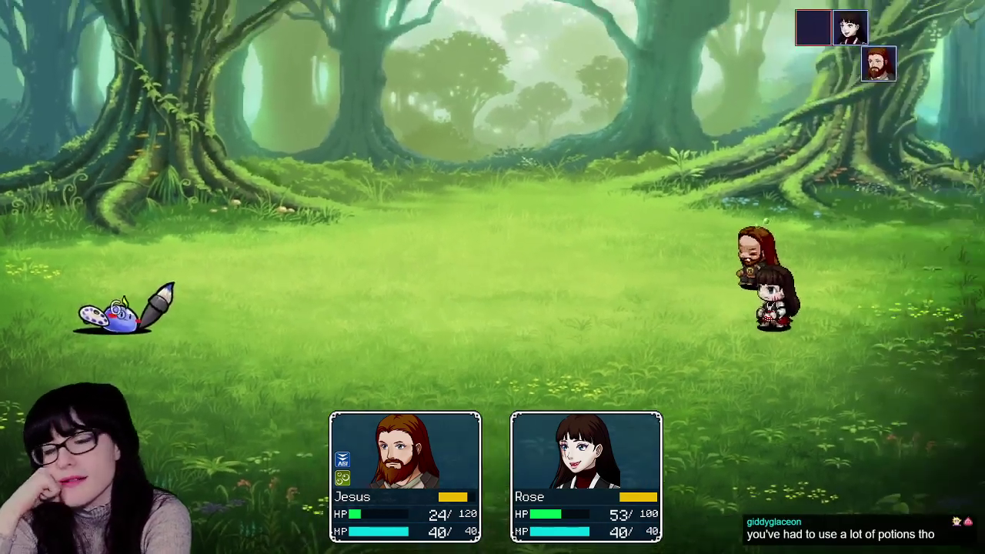
key("Return")
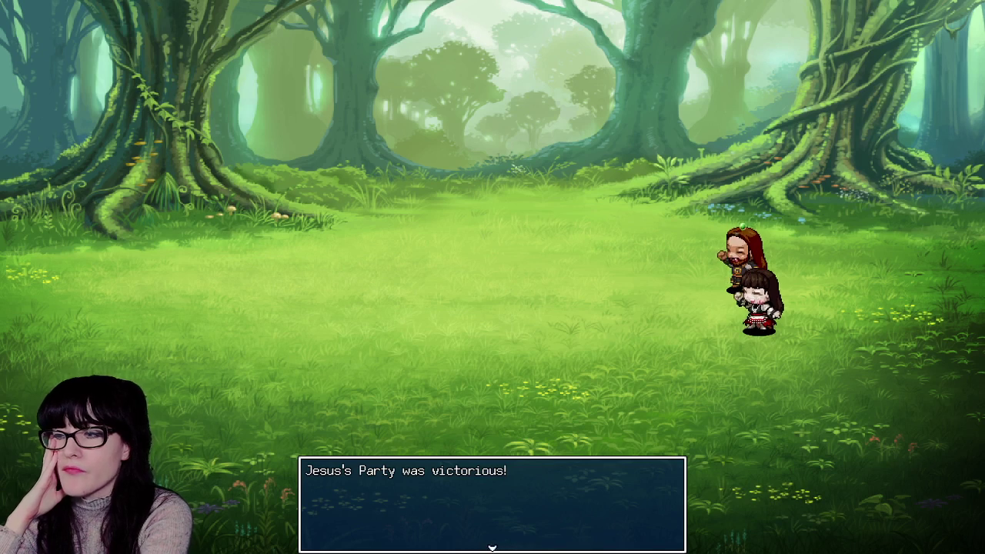
key("Return")
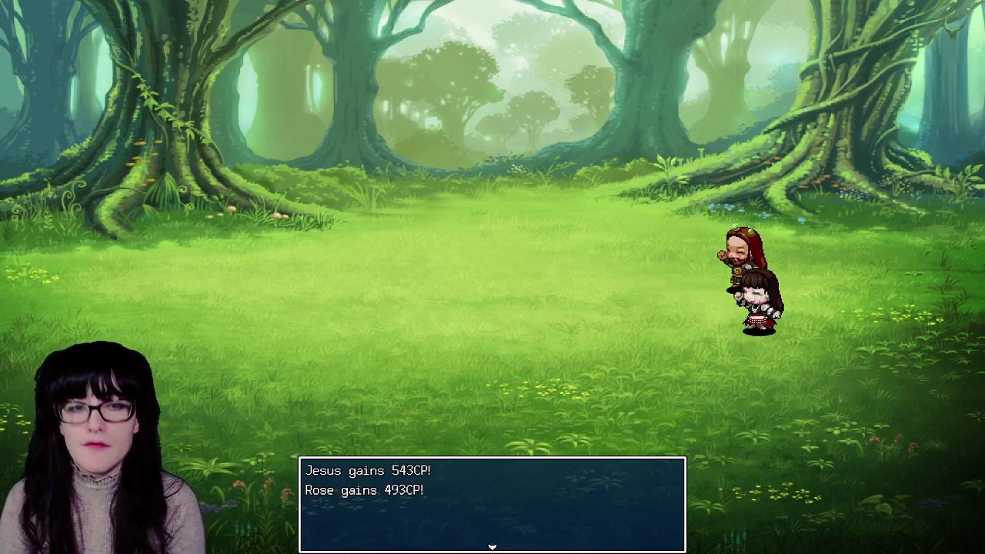
key("Return")
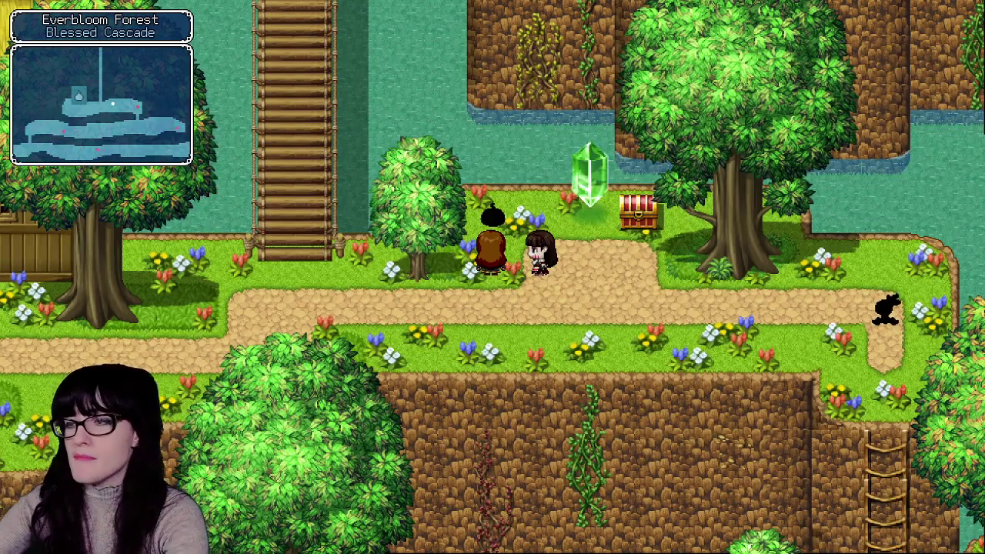
- Open Jesus's Warrior skill tree from the game's main menu
key("Escape")
key("Down")
key("Down")
key("Down")
key("Down")
key("Return")
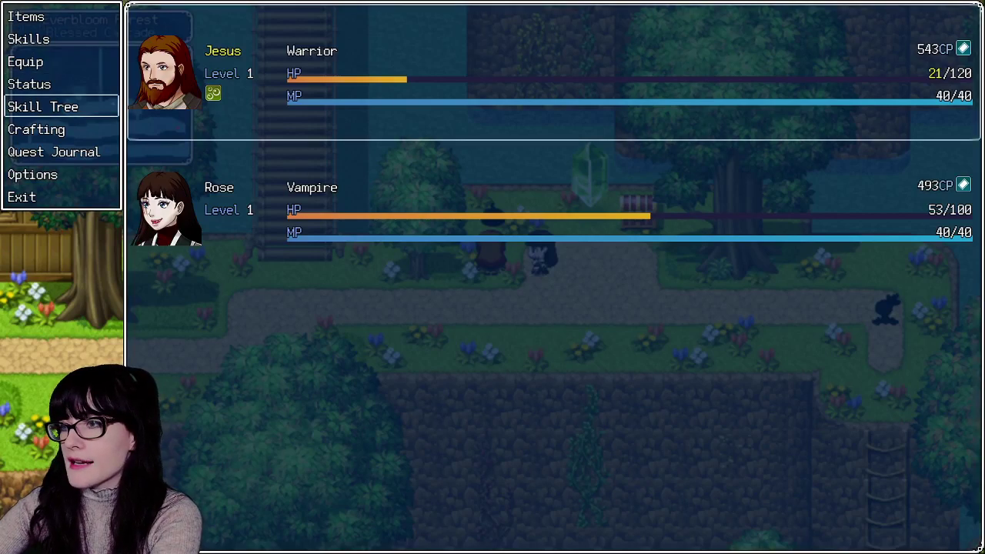
key("Return")
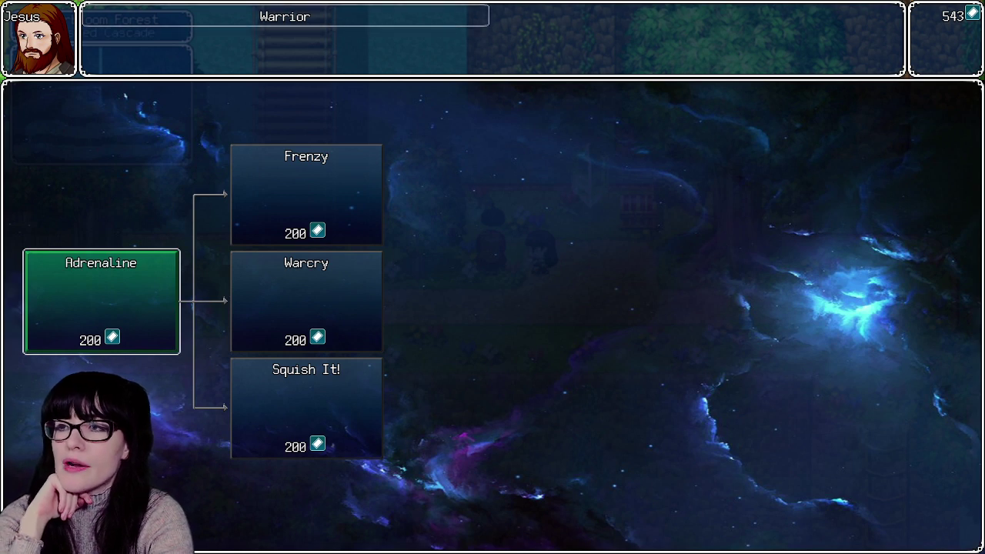
- Close the Warrior skill tree and the game's main menu, and return to the RPG Maker MV map editor
key("Escape")
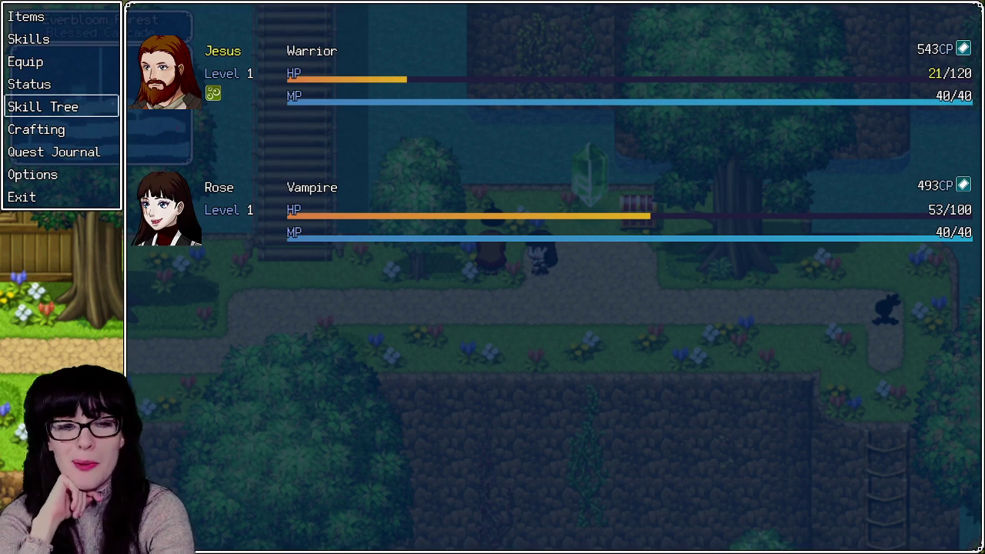
key("Escape")
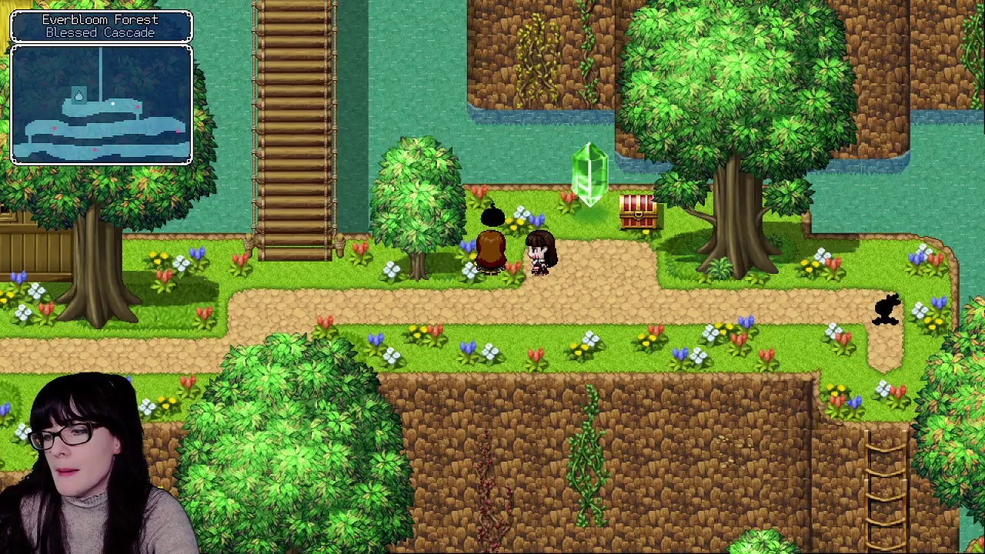
key("alt+Tab")
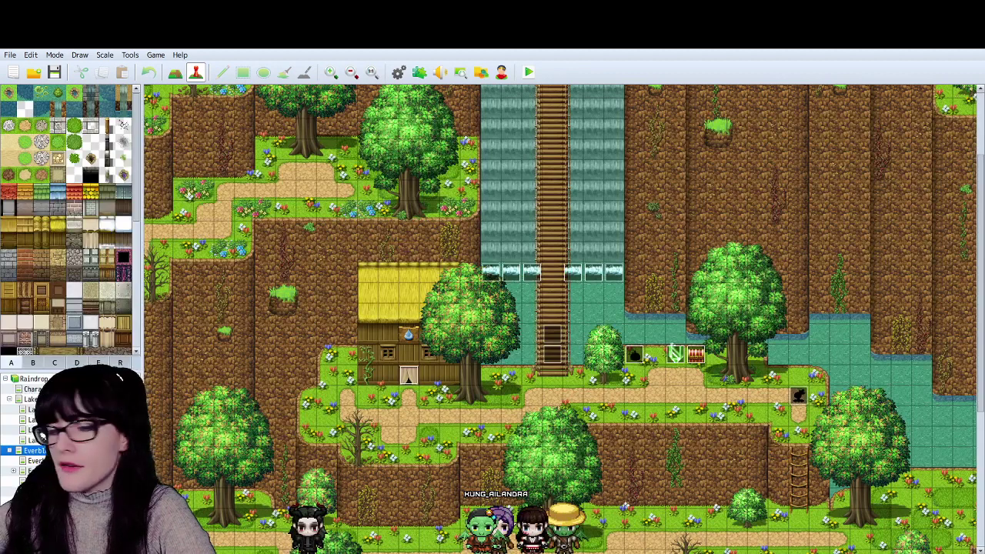
- Switch to the enemy skills diagram in draw.io and look over the Da Caravaggions fruit pictures
key("alt+Tab")
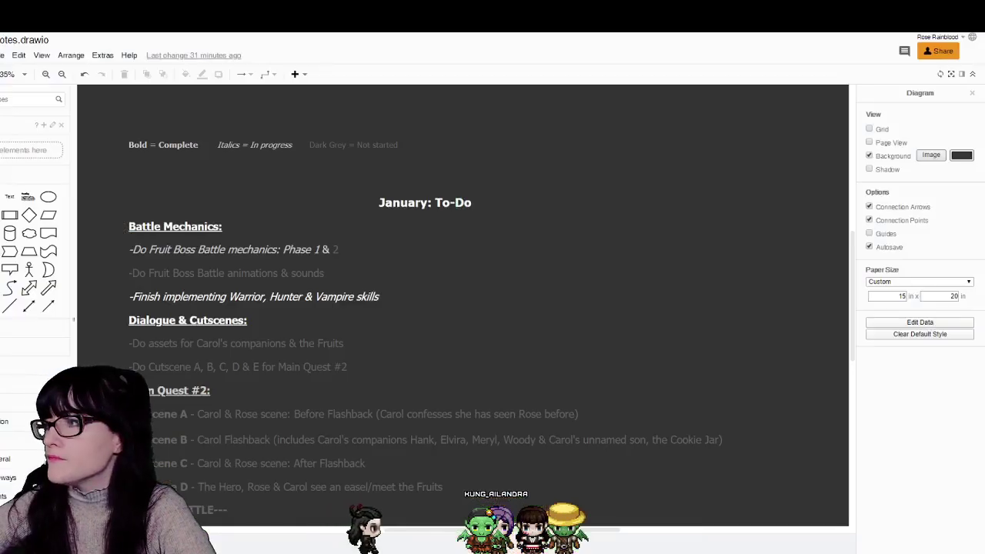
key("alt+Tab")
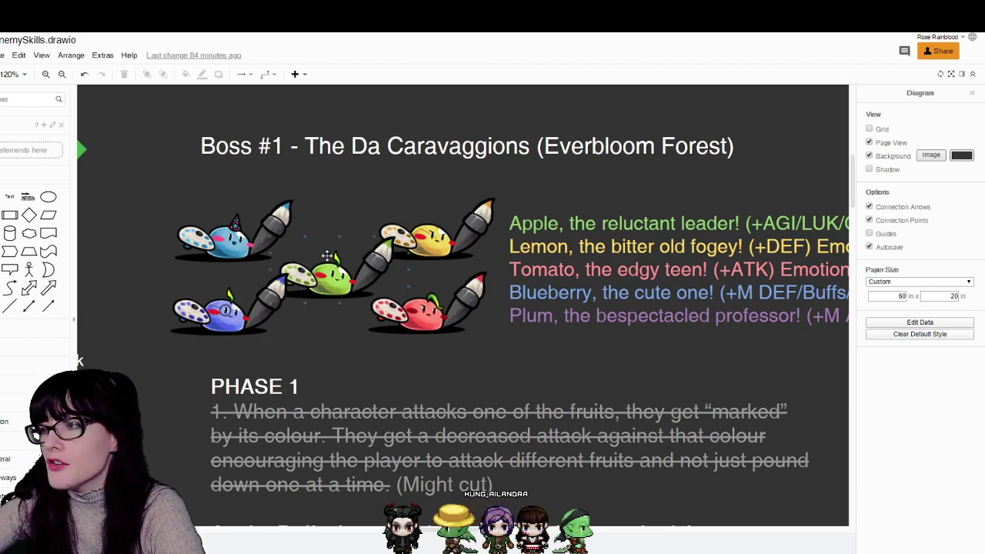
left_click(431, 315)
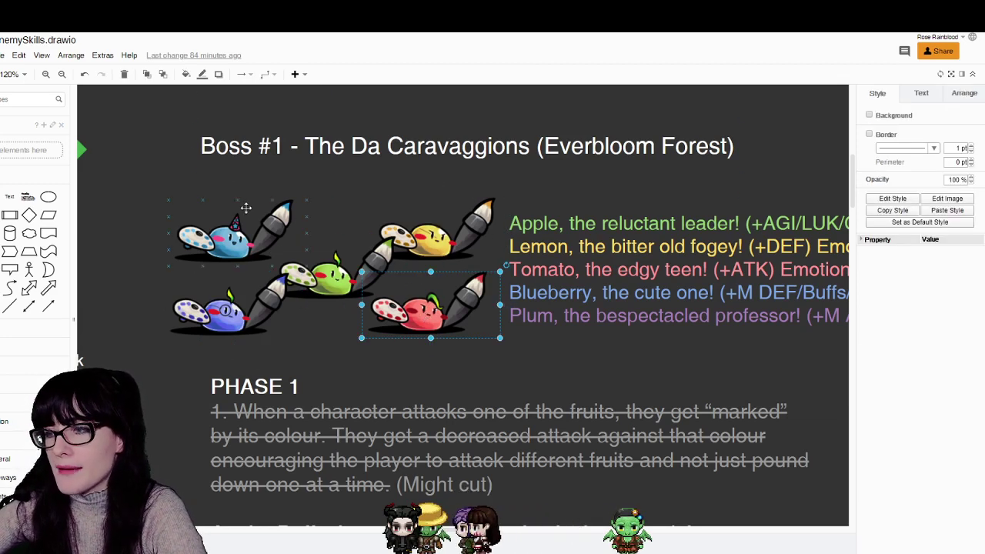
left_click(245, 208)
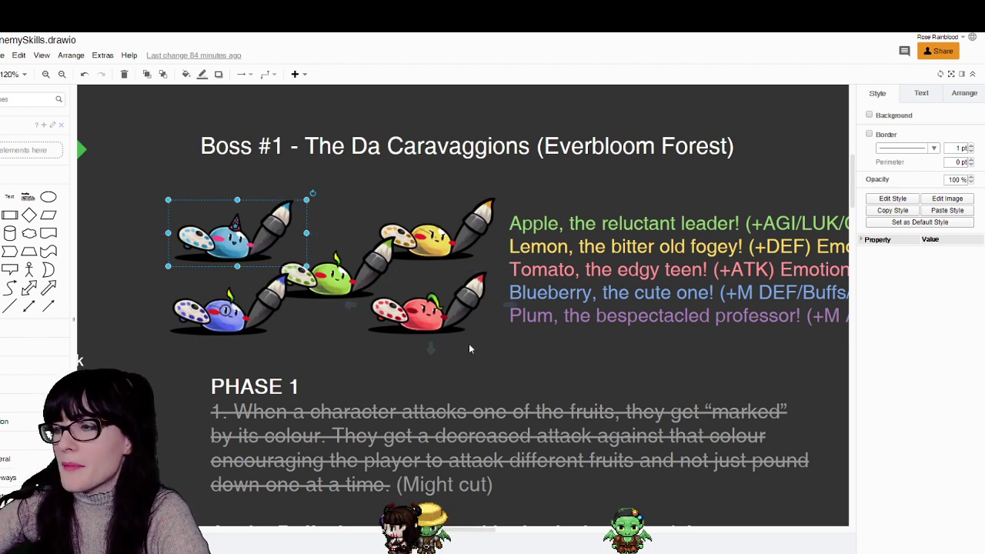
left_click(610, 344)
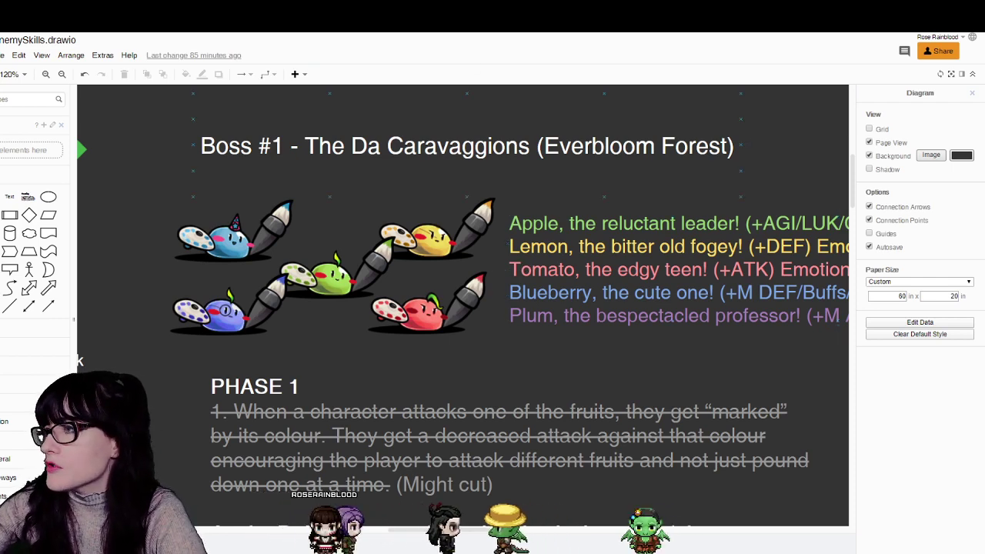
- Compare the January to-do list in the notes diagram with the Raindrop Chronicles board on Trello
key("alt+Tab")
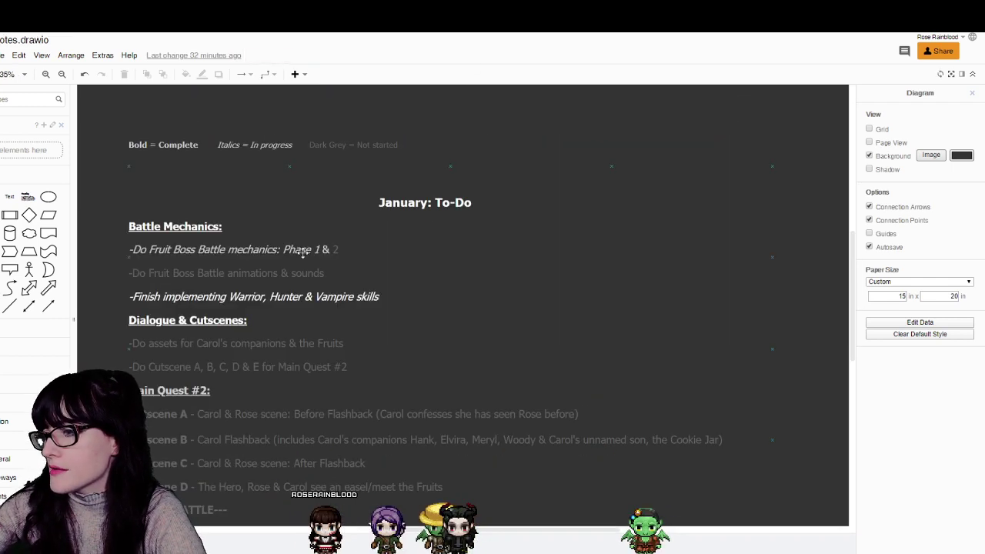
scroll(300, 255, "down", 2)
scroll(300, 254, "up", 2)
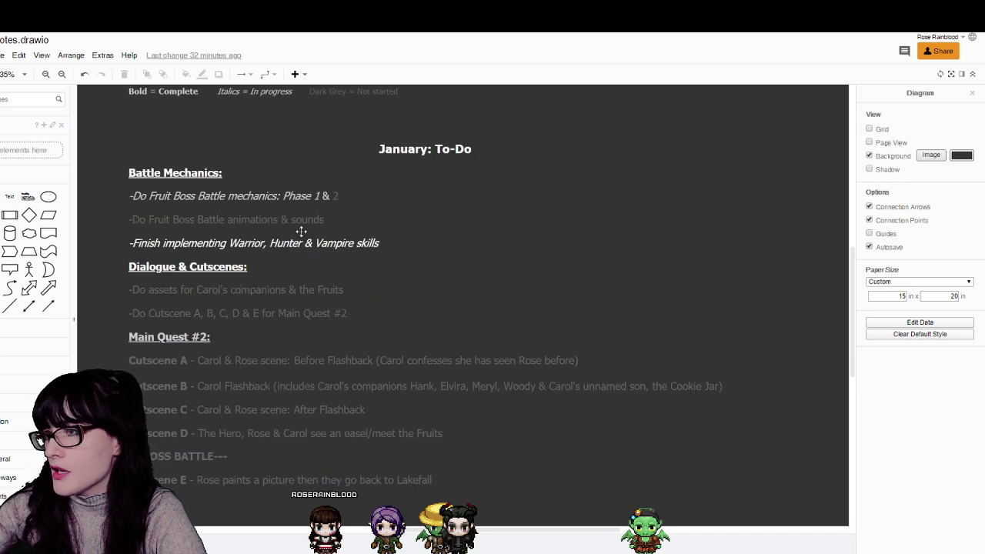
key("alt+Tab")
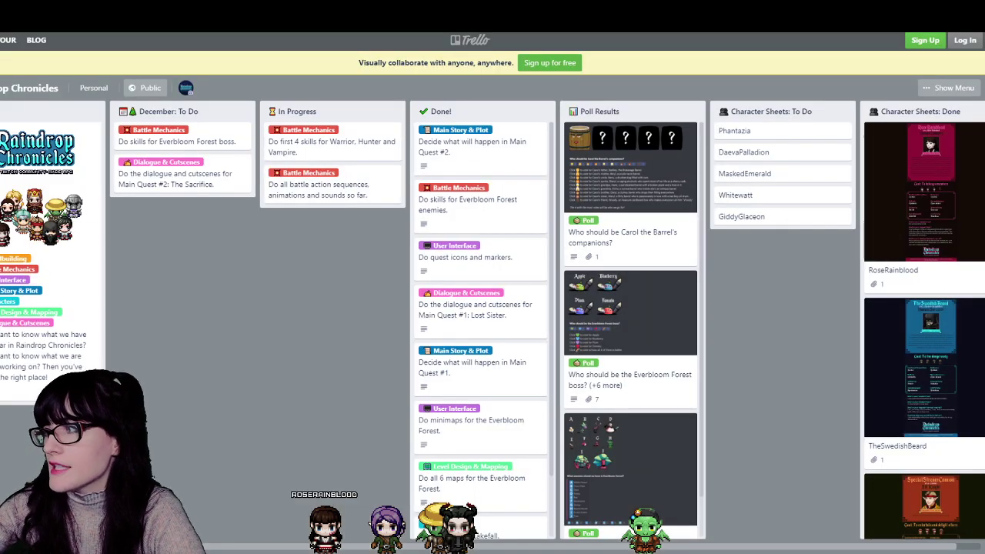
key("alt+Tab")
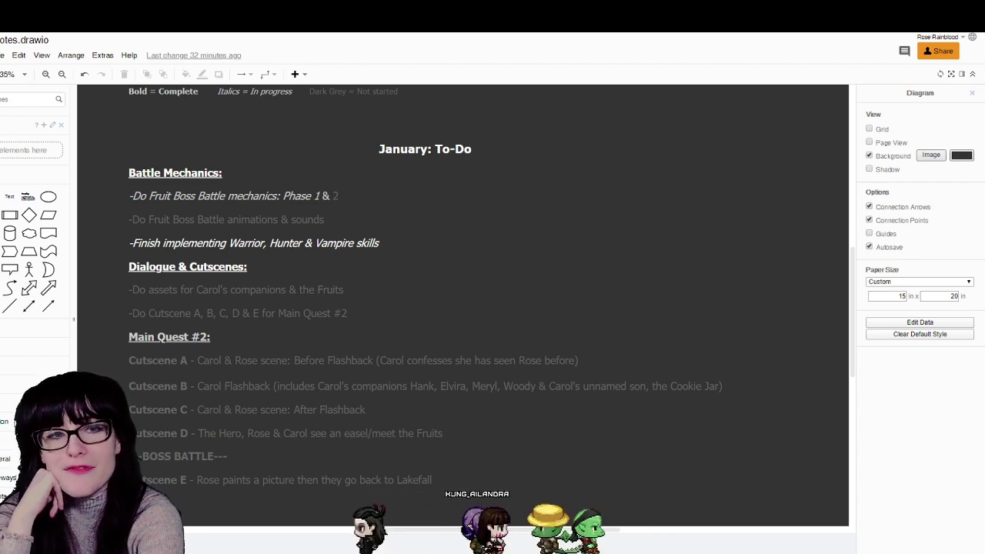
key("ctrl+Tab")
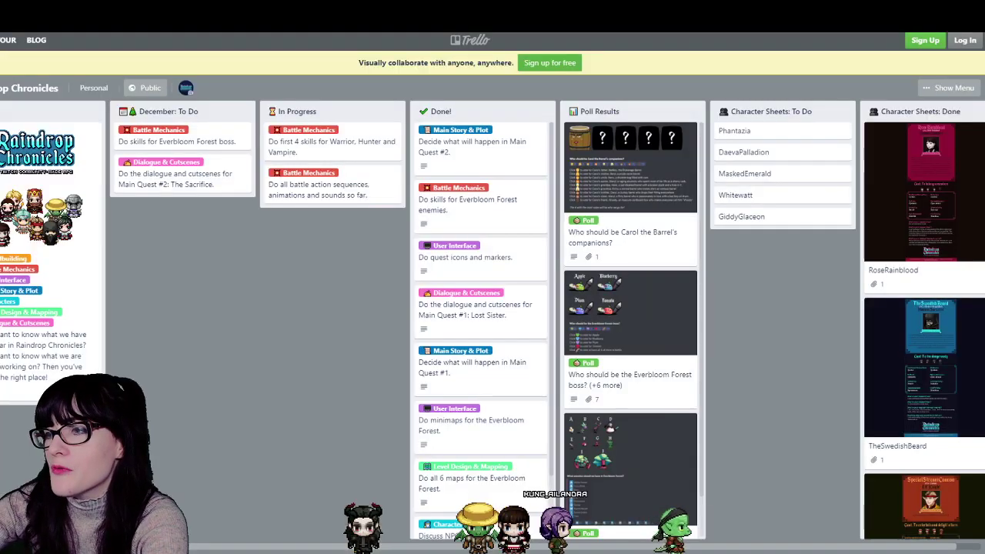
key("ctrl+shift+Tab")
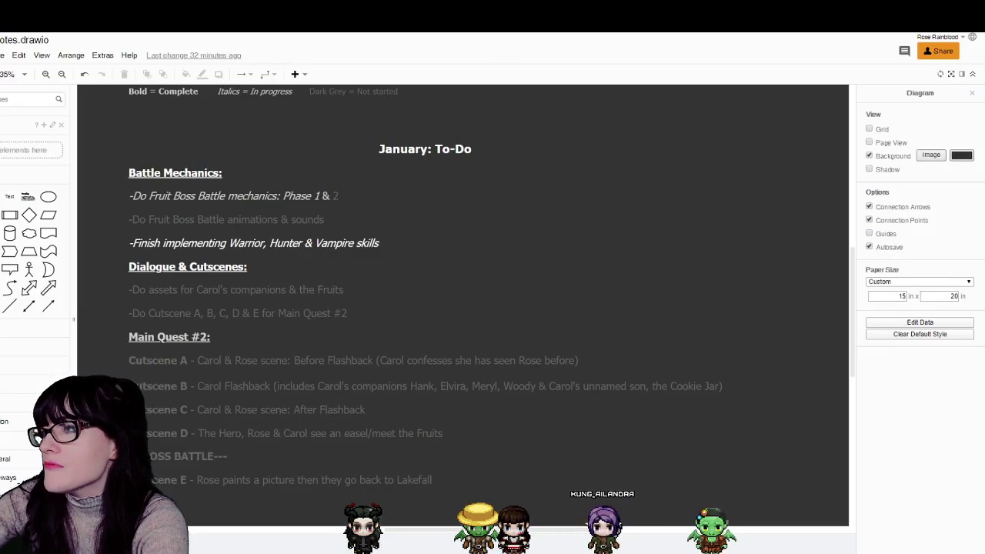
- Read each fruit's personality, stat bonus and emotion in the Boss #1 section of the enemy skills diagram, enlarged to 145%
key("ctrl+shift+Tab")
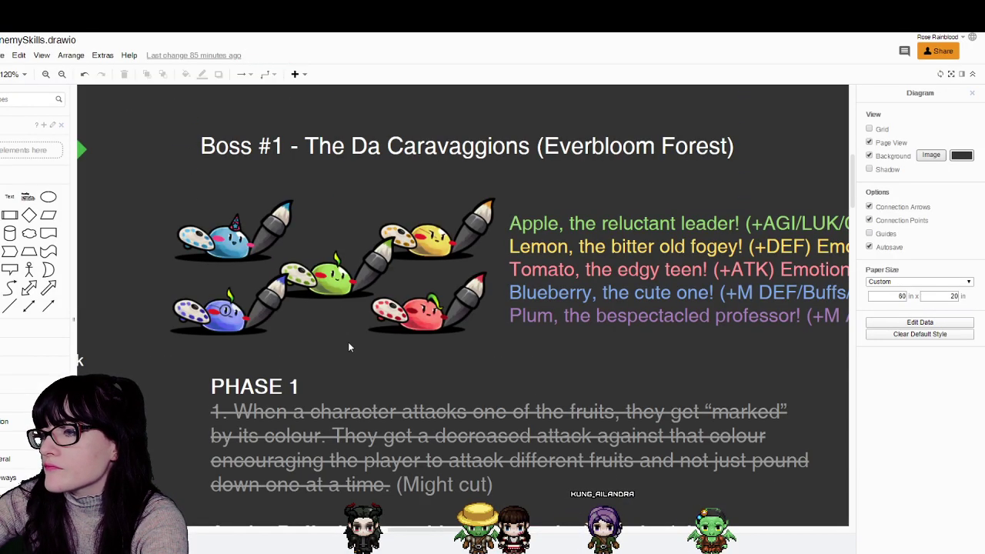
left_click(46, 75)
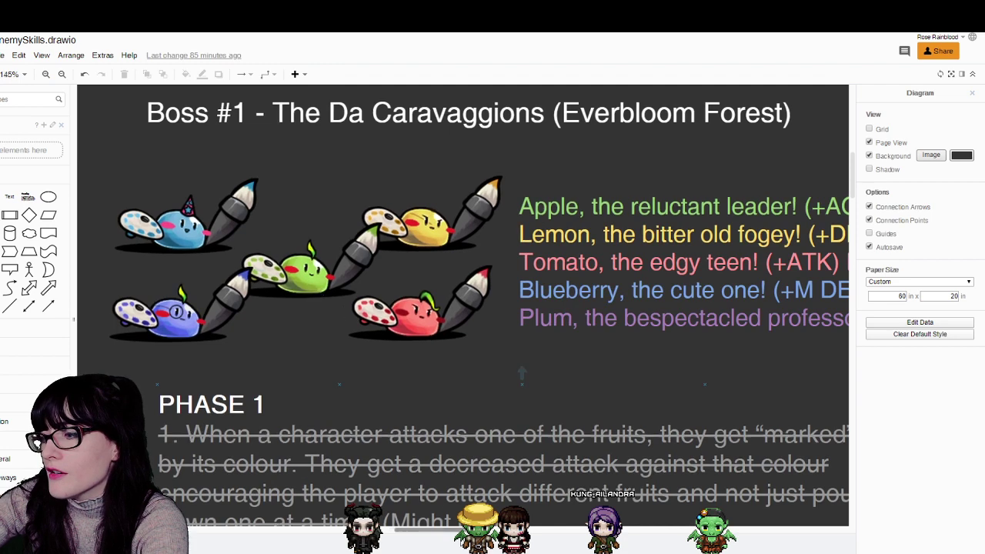
scroll(465, 450, "left", 1)
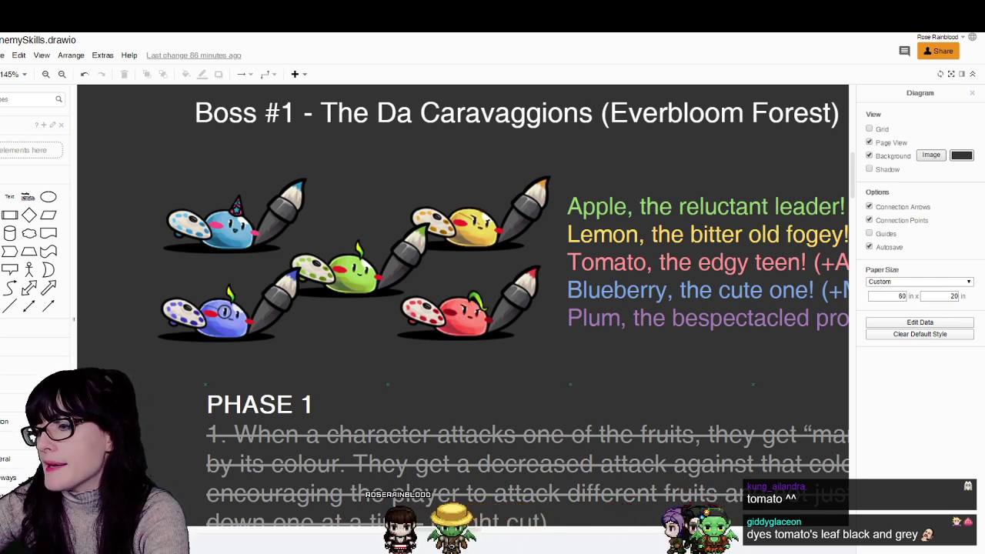
scroll(463, 319, "right", 10)
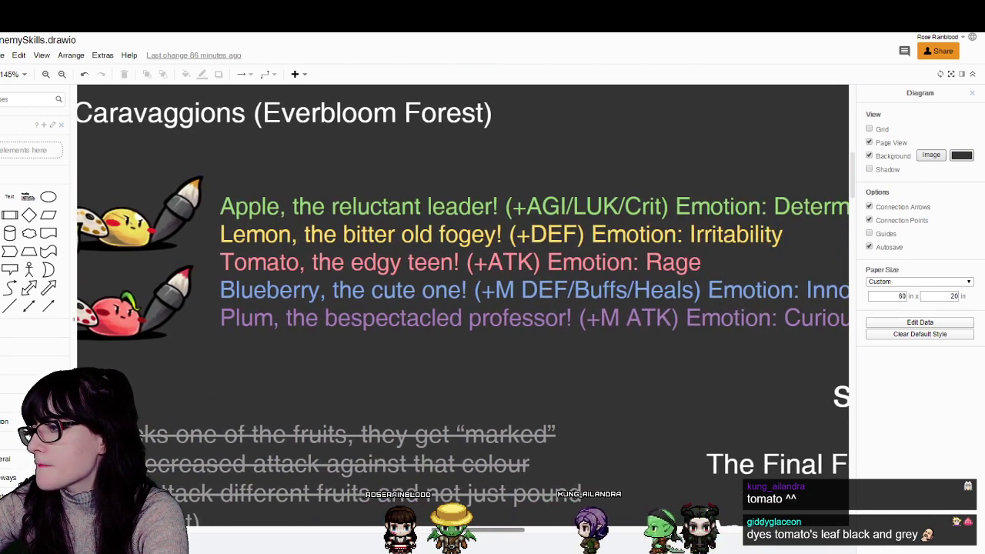
scroll(463, 320, "left", 2)
scroll(462, 319, "right", 7)
scroll(463, 320, "left", 3)
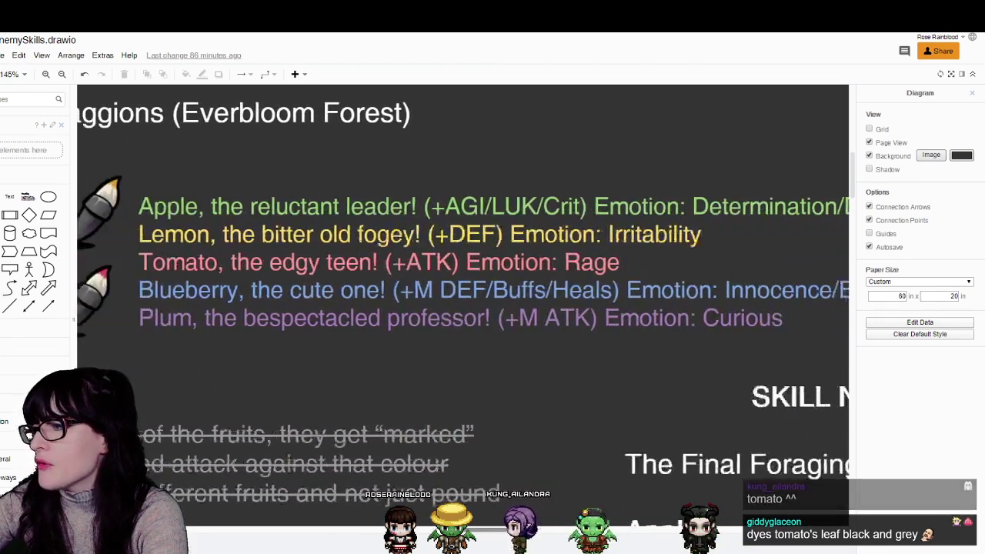
scroll(463, 319, "left", 13)
scroll(463, 319, "right", 3)
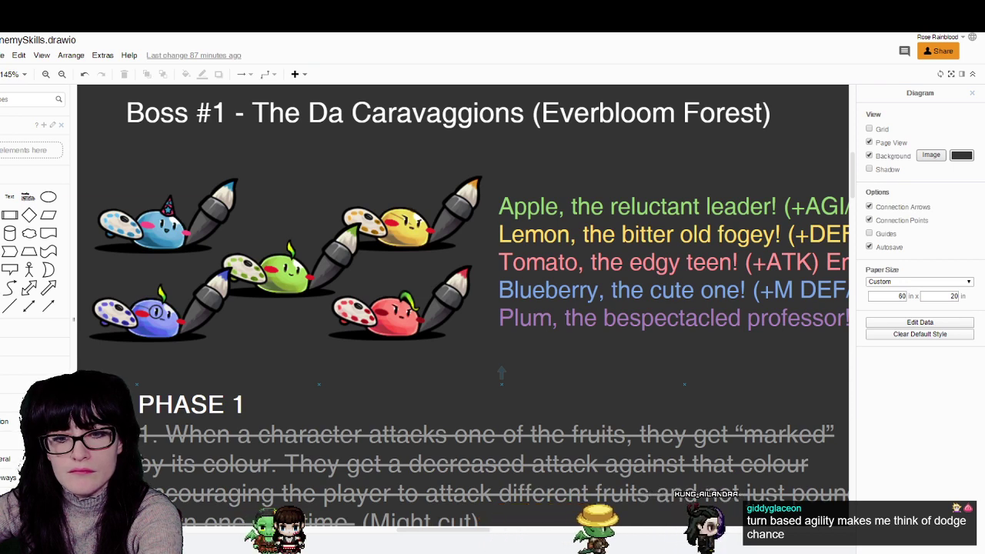
- Switch to Photoshop and examine the available icons across the whole IconSet.png sheet at 200%
key("alt+Tab")
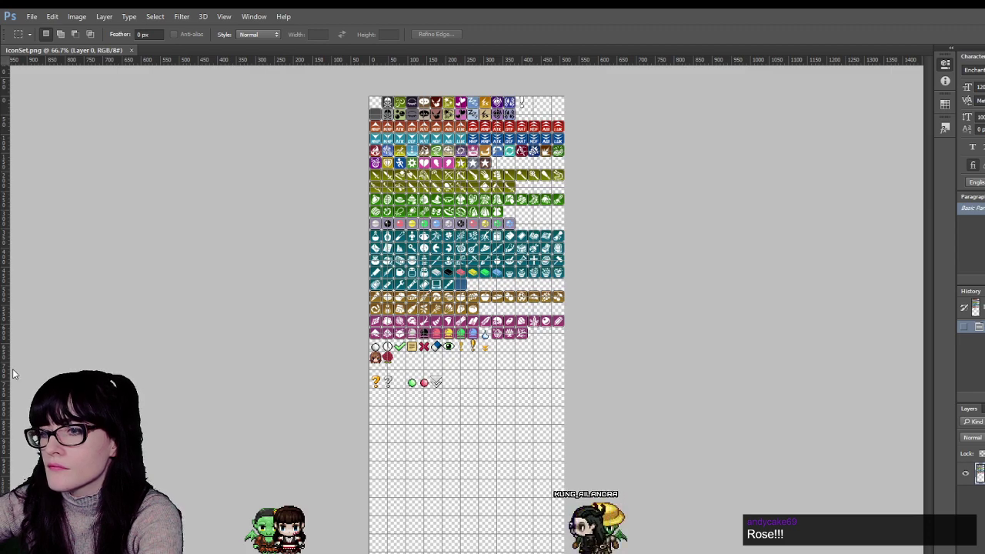
key("ctrl+plus")
key("z")
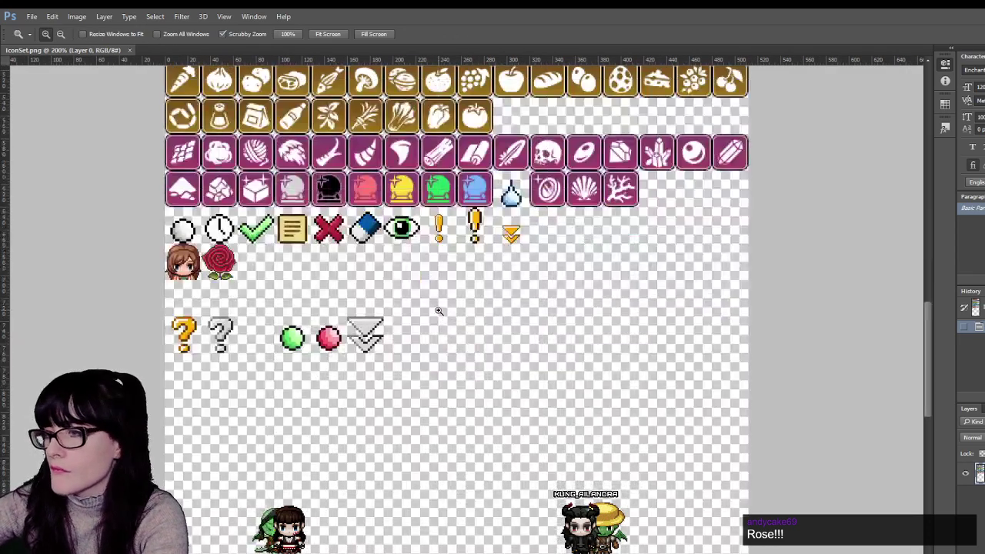
left_click(436, 308)
scroll(436, 308, "up", 3)
scroll(462, 284, "up", 10)
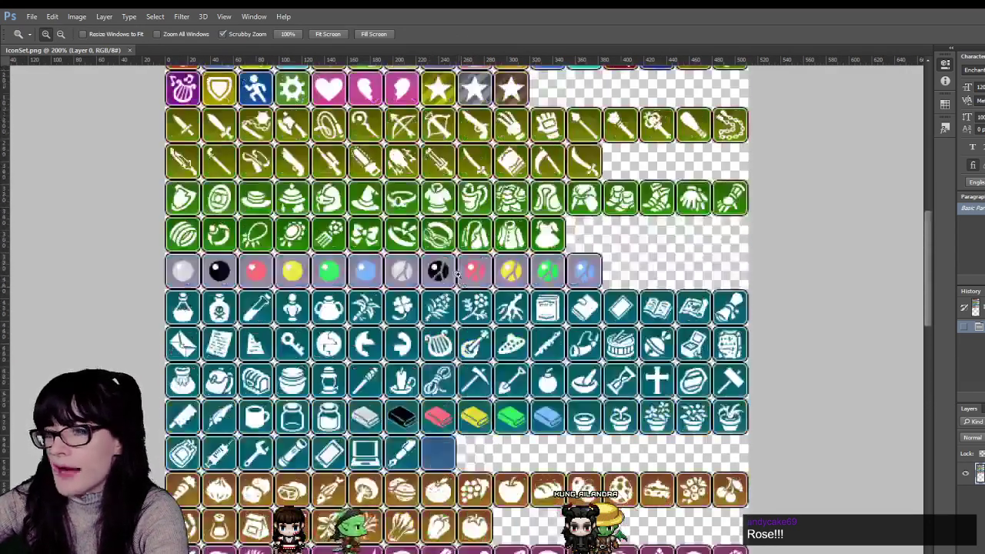
scroll(943, 264, "up", 2)
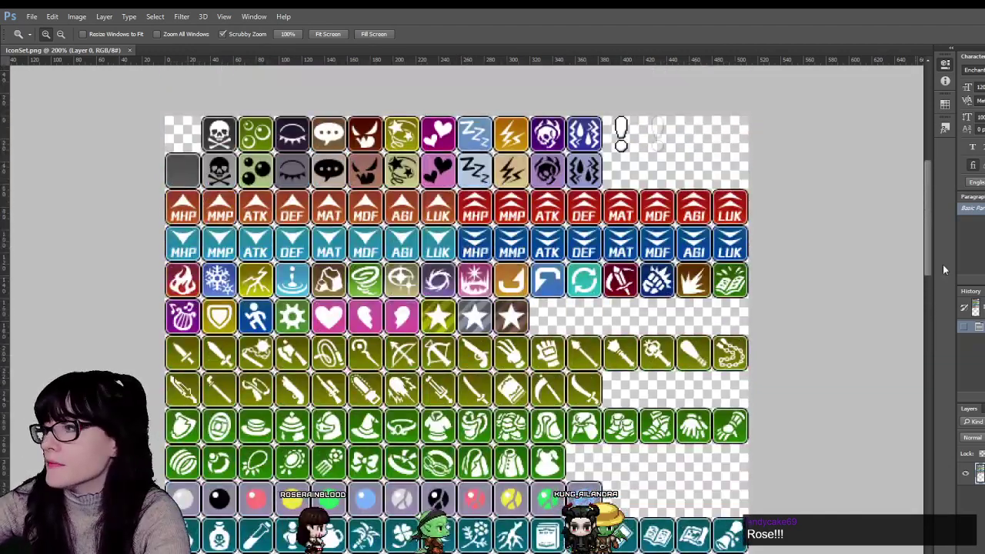
scroll(928, 308, "down", 5)
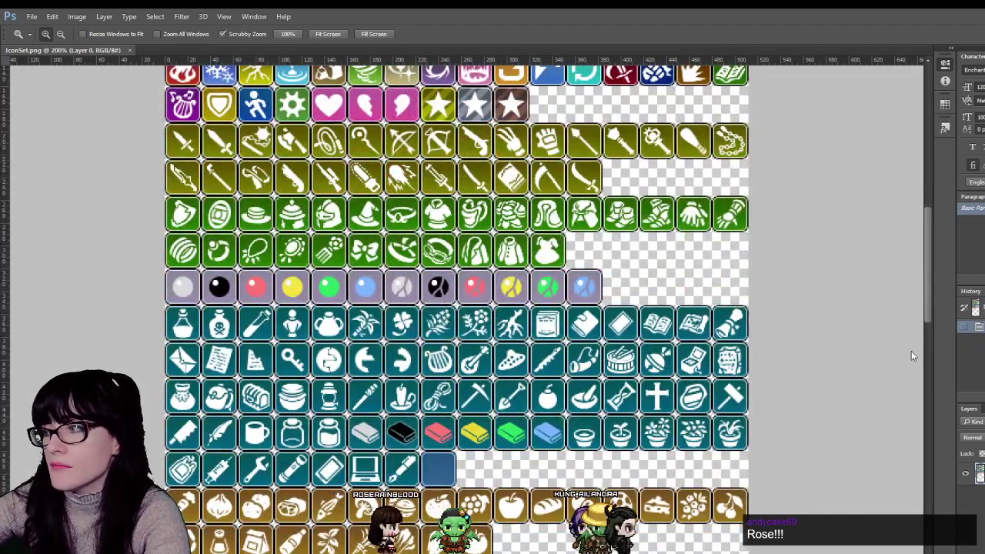
scroll(932, 309, "down", 3)
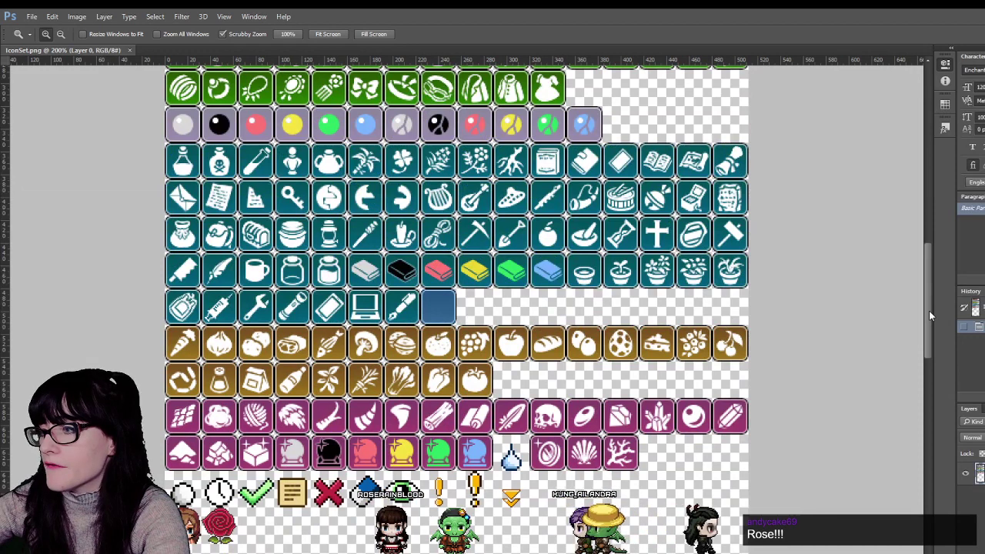
scroll(930, 311, "down", 1)
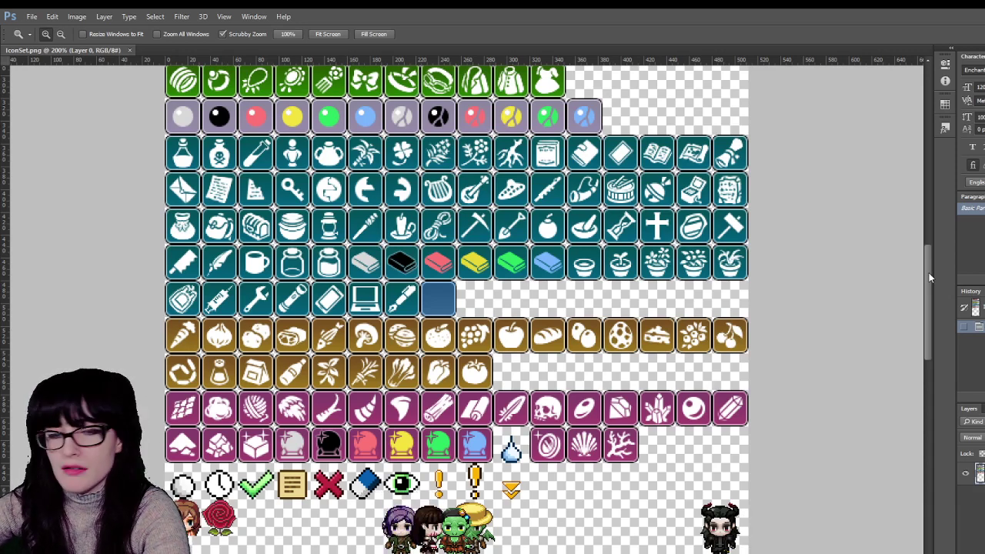
left_click_drag(929, 272, 930, 297)
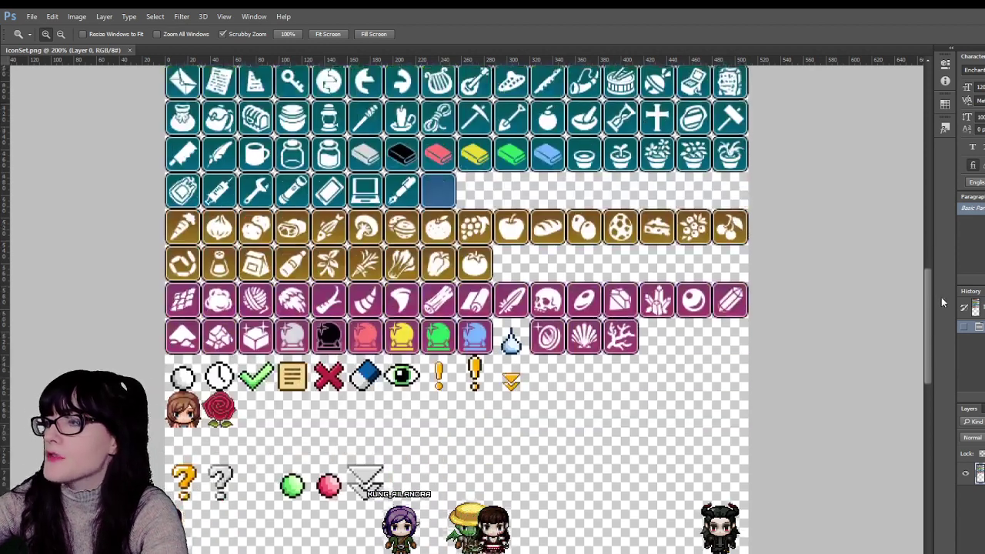
scroll(352, 414, "down", 2)
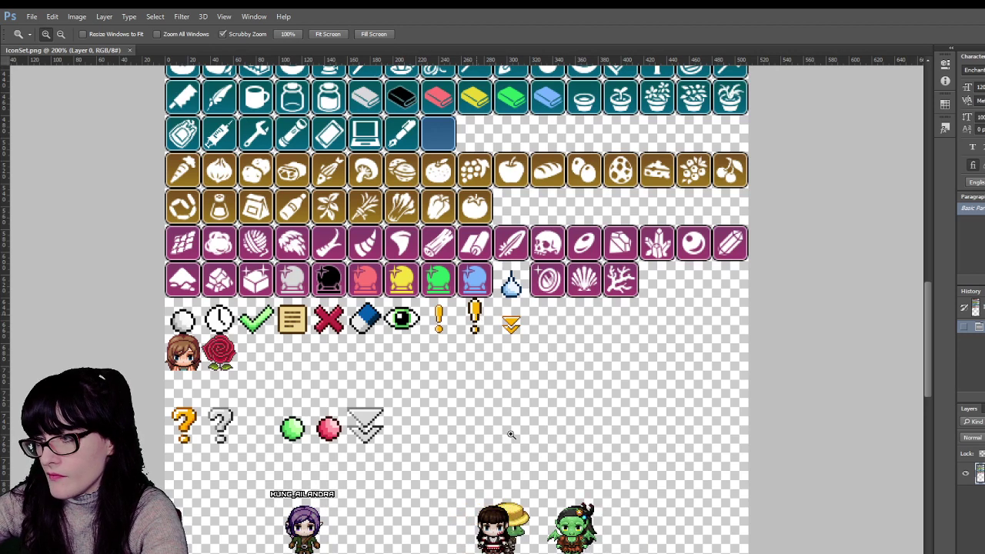
scroll(511, 435, "up", 3)
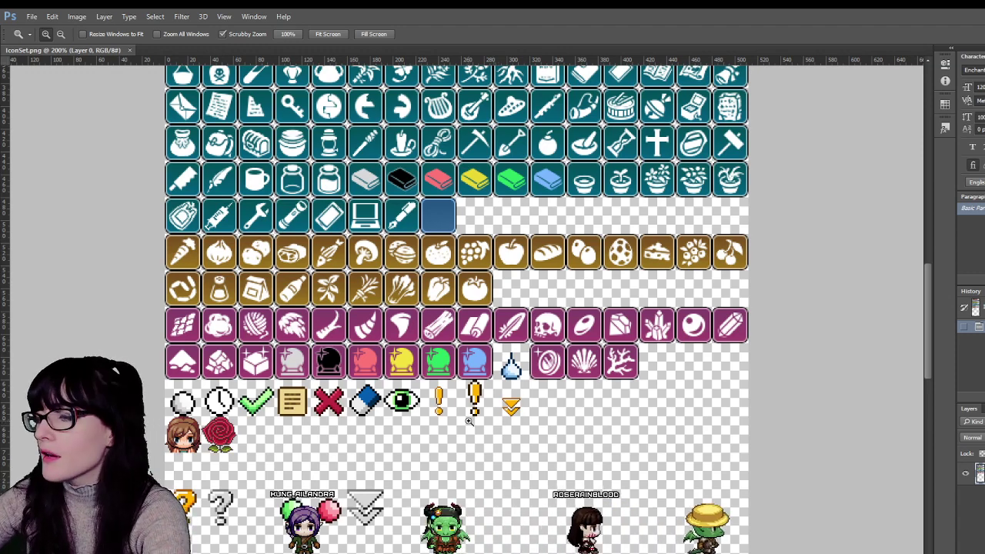
scroll(92, 238, "up", 1)
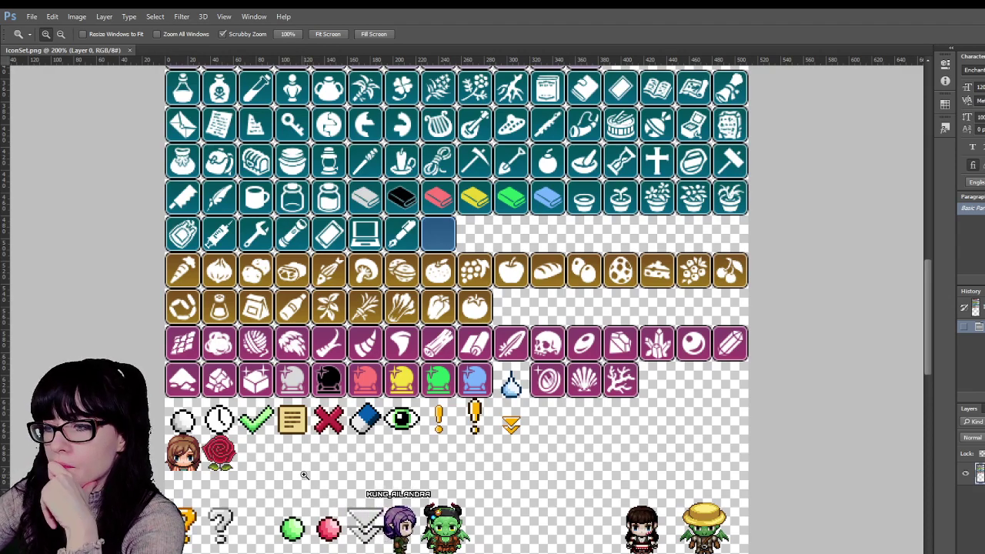
scroll(309, 478, "up", 11)
scroll(300, 470, "up", 6)
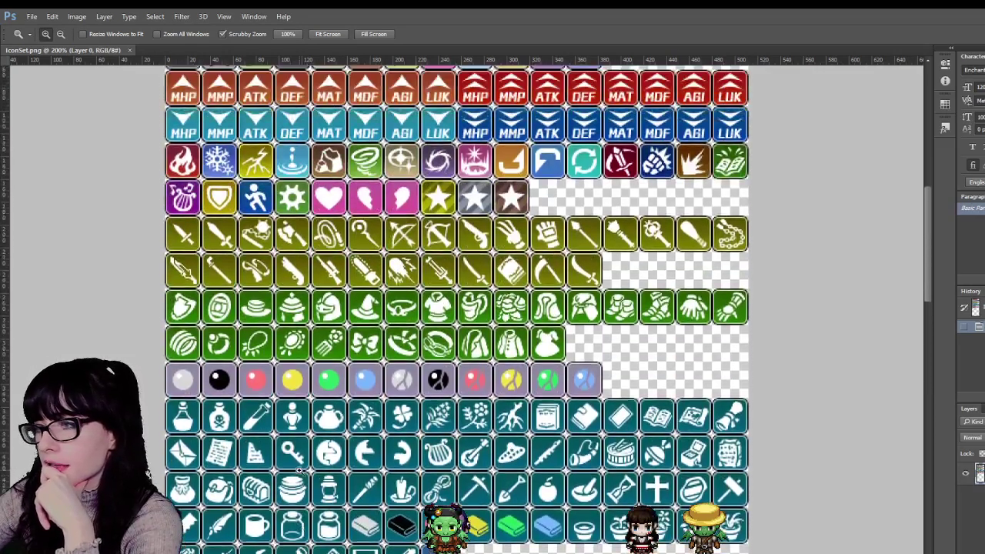
scroll(300, 470, "down", 20)
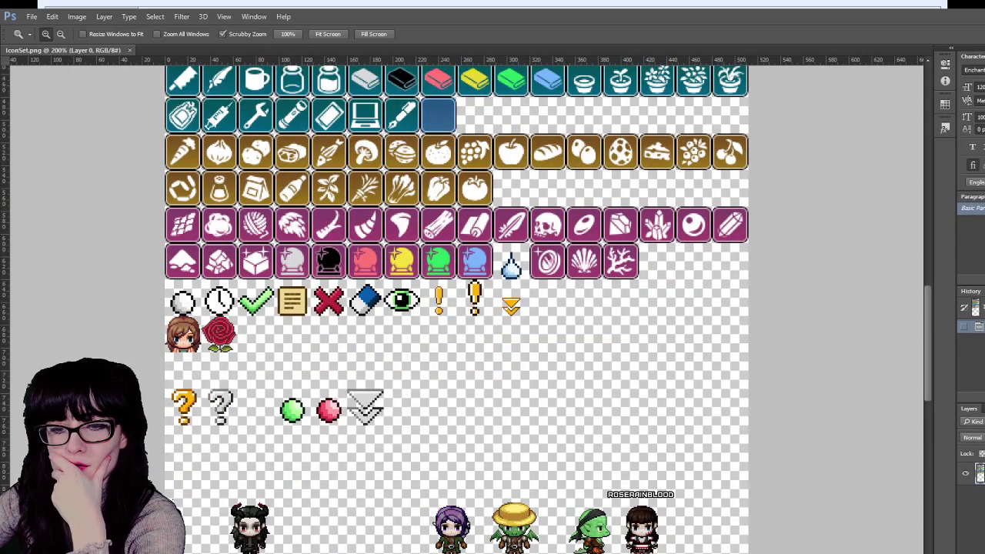
- Switch back to the RPG Maker MV database at The Da Caravaggions troop and its battle event pages
key("alt+Tab")
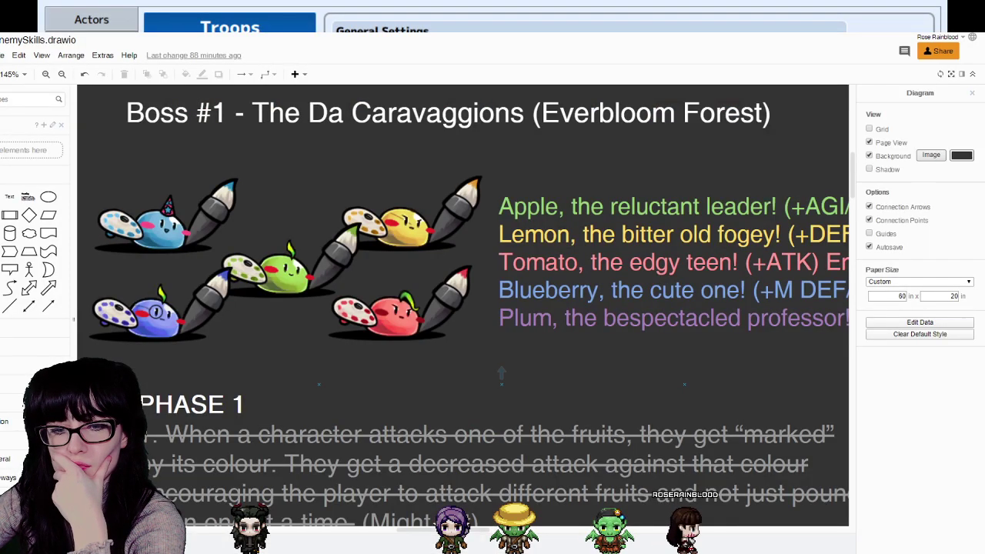
key("alt+Tab")
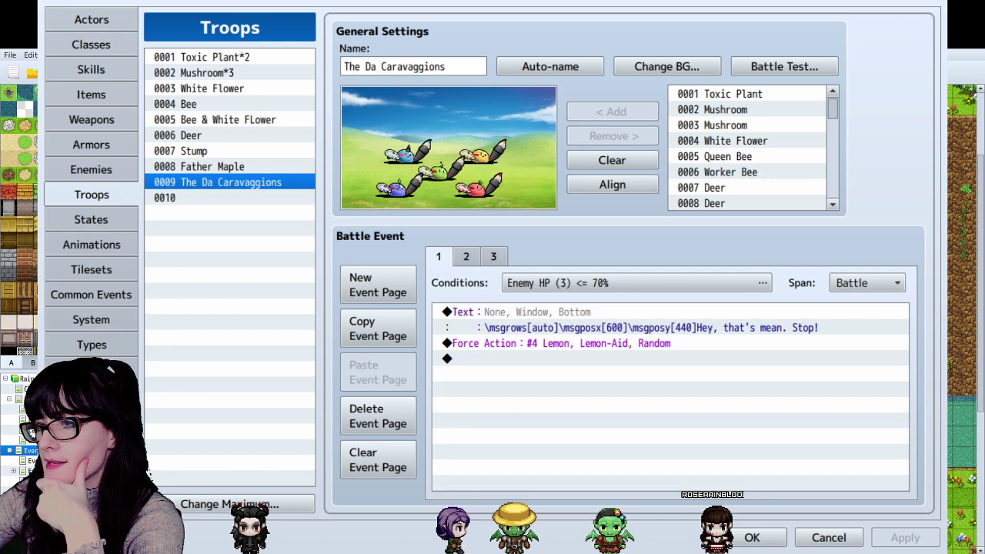
- Examine the Turn Order Icon notetag in the Lemon enemy's note
left_click(116, 169)
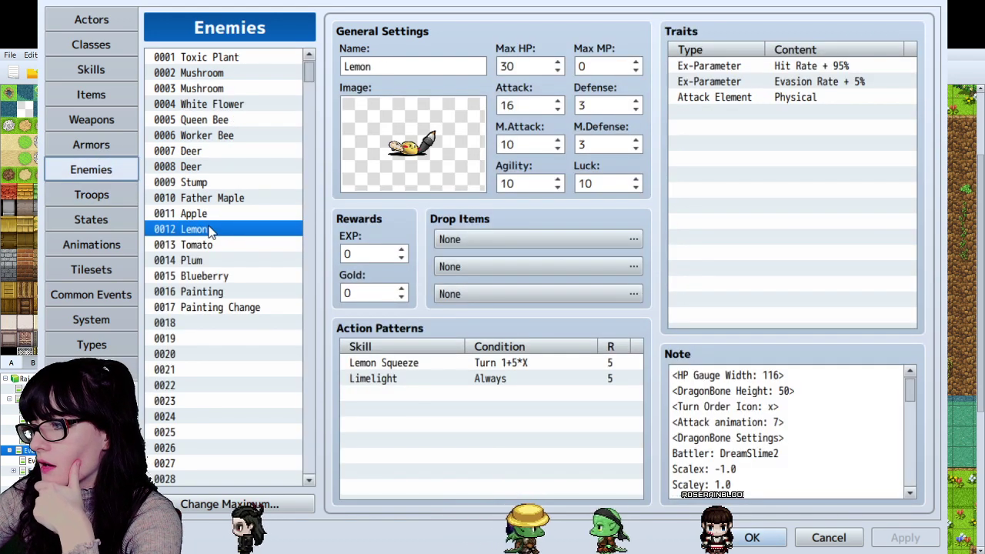
left_click_drag(673, 375, 779, 407)
left_click(778, 408)
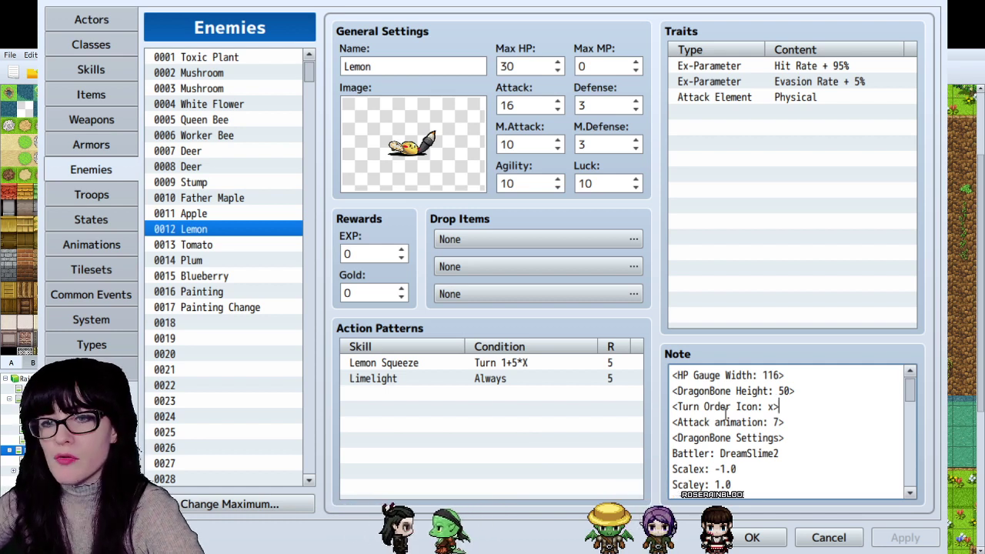
left_click_drag(779, 406, 663, 419)
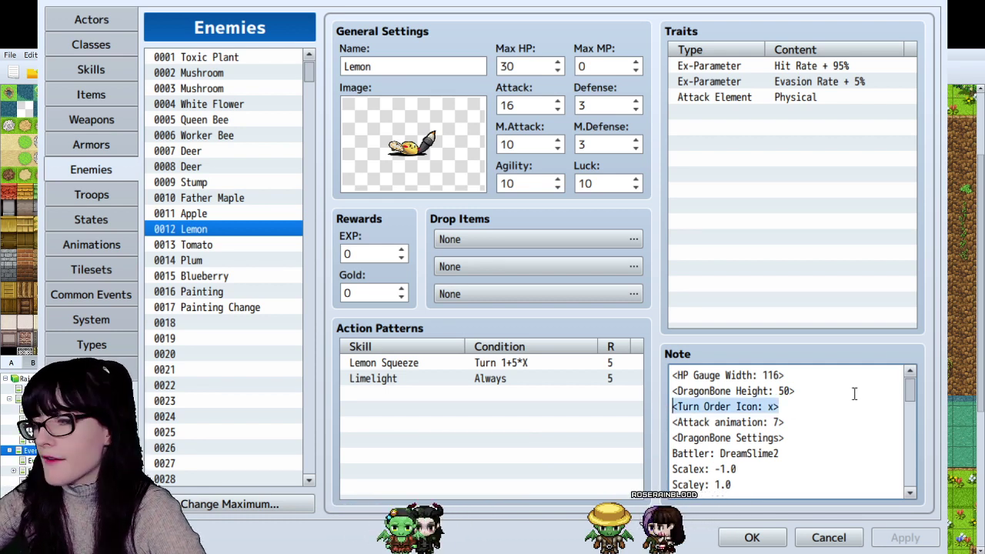
left_click(772, 415)
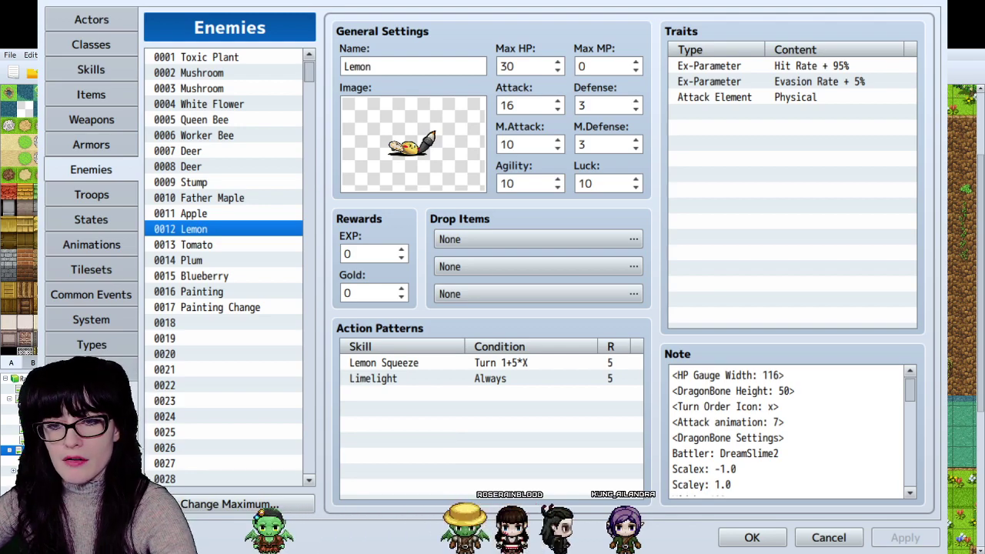
- Switch to Photoshop and examine the lower rows of IconSet.png at 200%
key("alt+Tab")
left_click(397, 334, "alt")
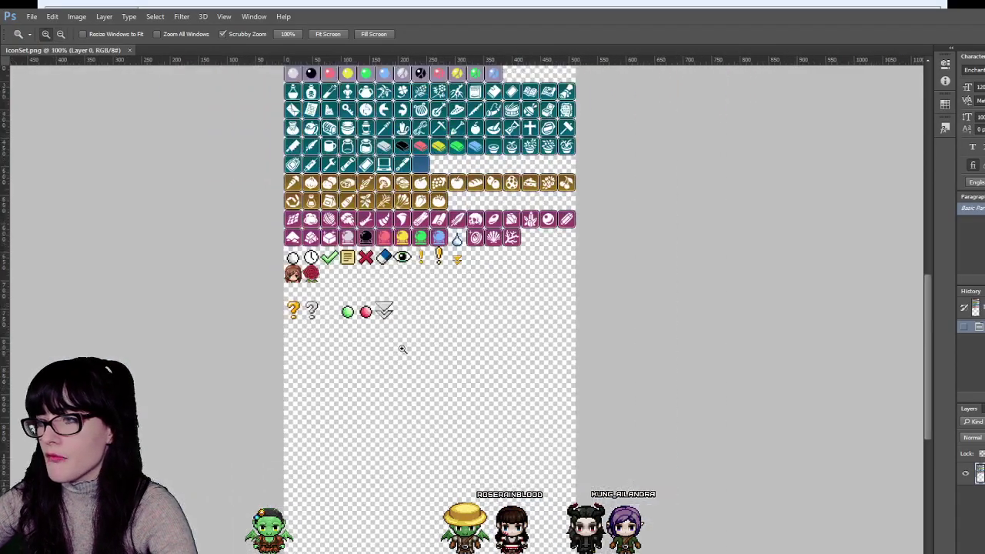
scroll(400, 346, "down", 2)
scroll(389, 334, "up", 4)
scroll(375, 228, "up", 3)
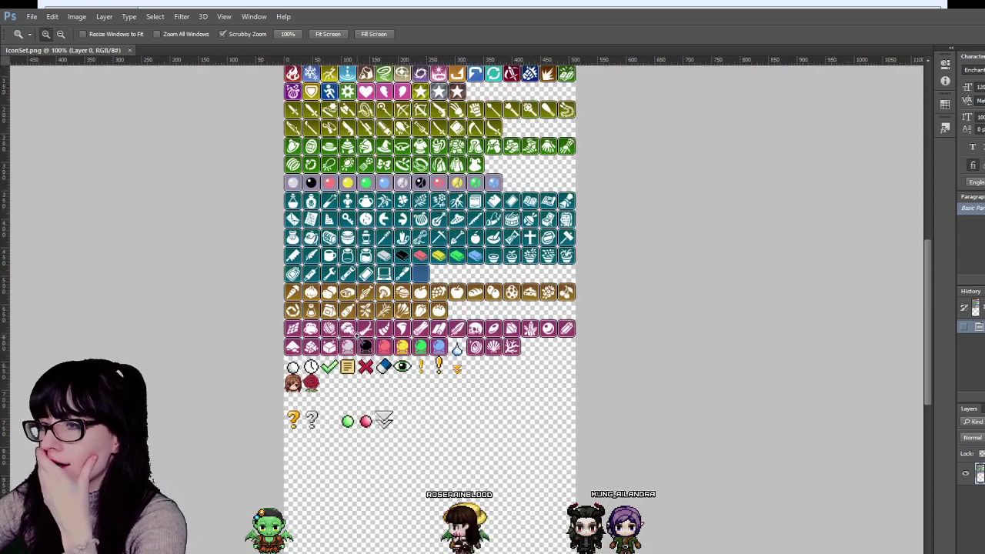
left_click(356, 343)
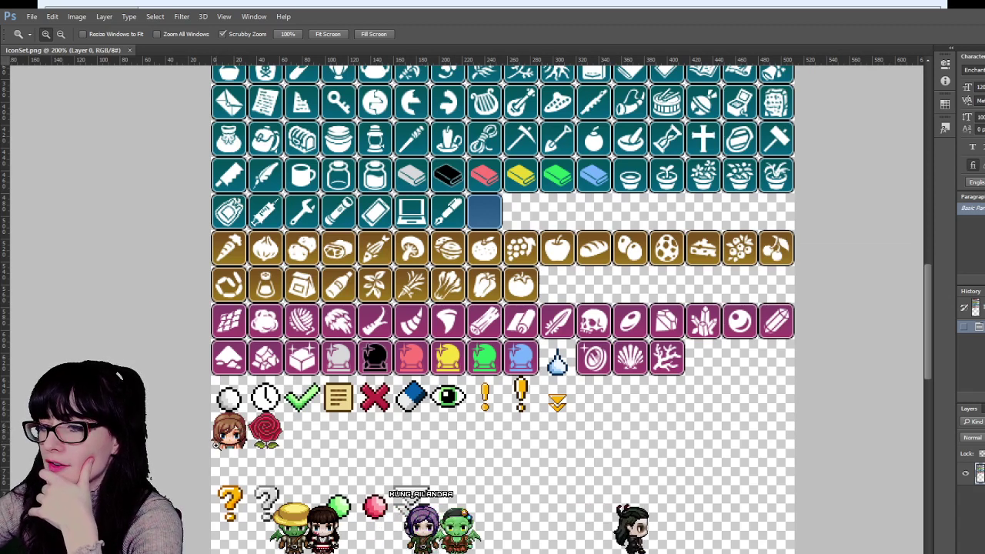
scroll(236, 457, "down", 1)
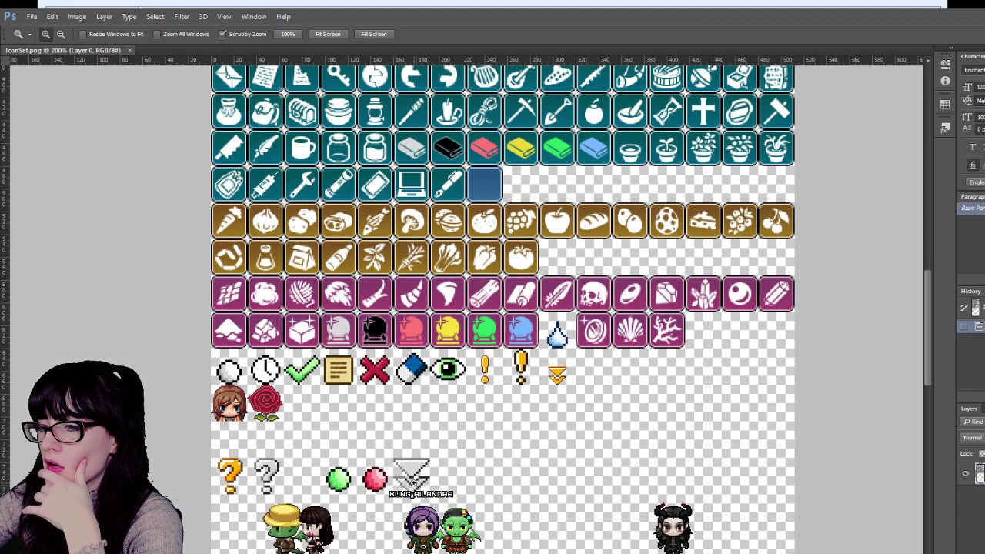
scroll(285, 479, "down", 2)
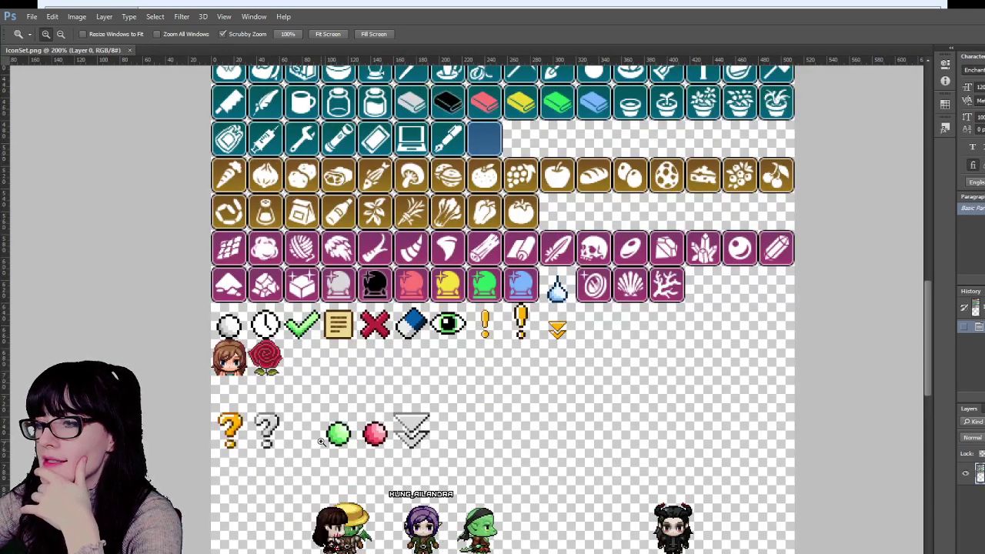
- Look through the whole icon sheet from the state icons down to the loose icons for free space
key("v")
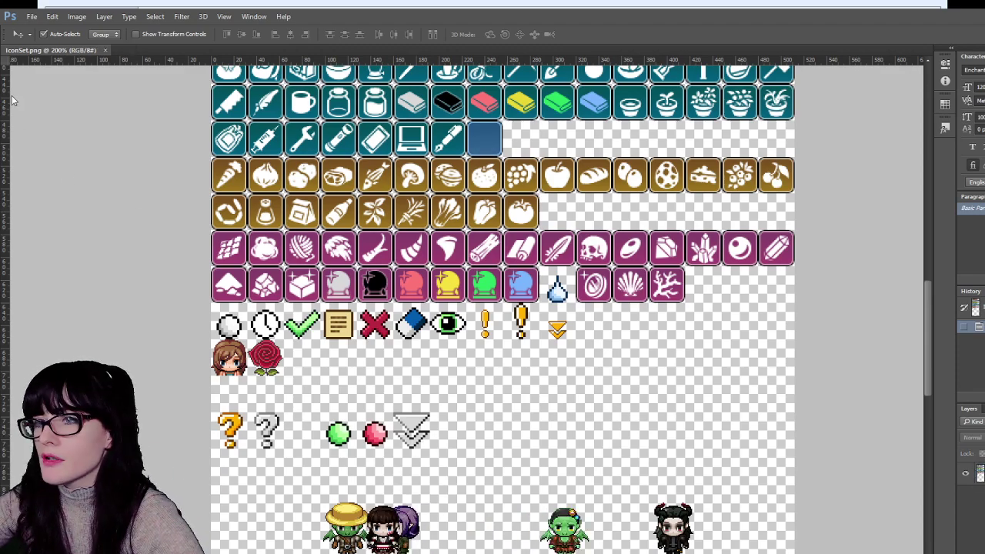
key("m")
scroll(500, 308, "up", 10)
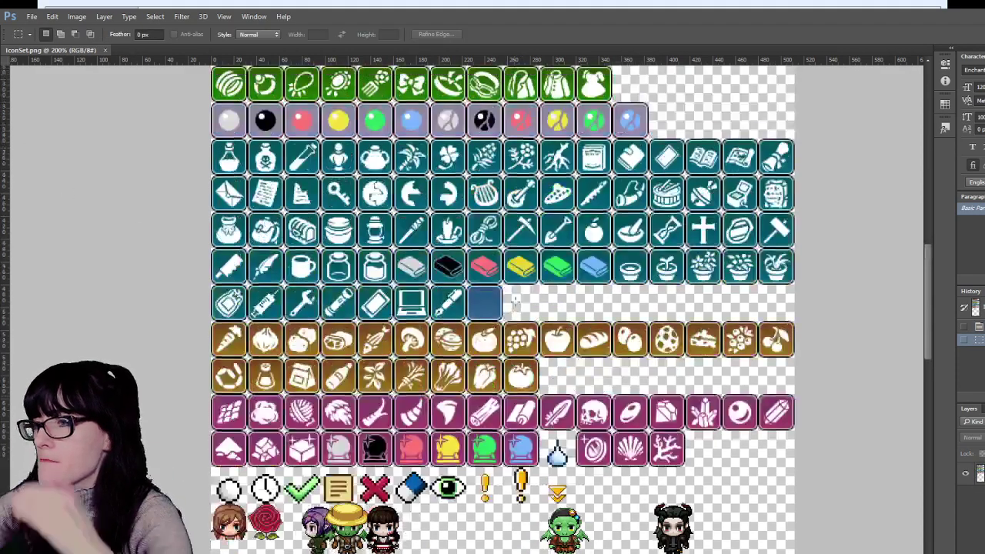
scroll(500, 308, "up", 6)
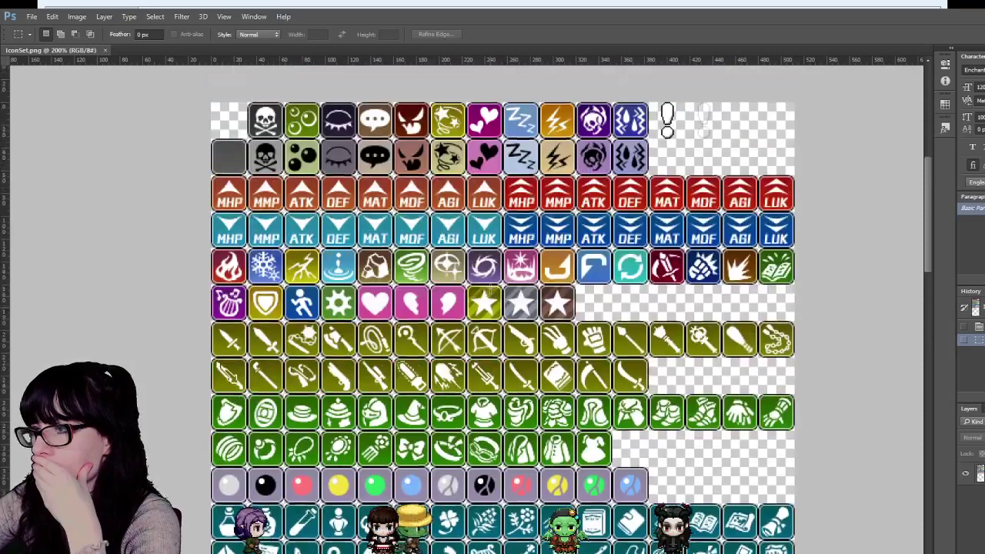
scroll(500, 308, "down", 5)
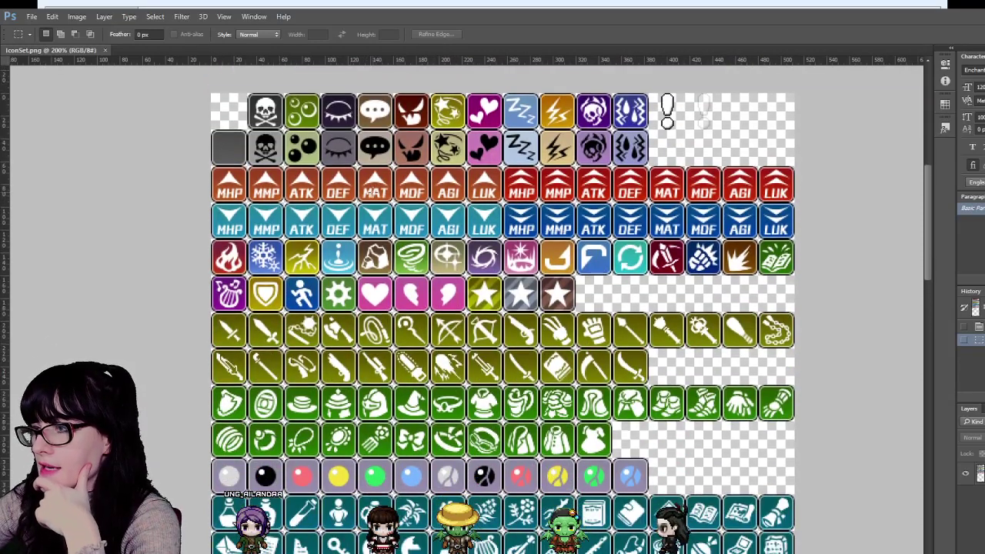
scroll(500, 308, "down", 4)
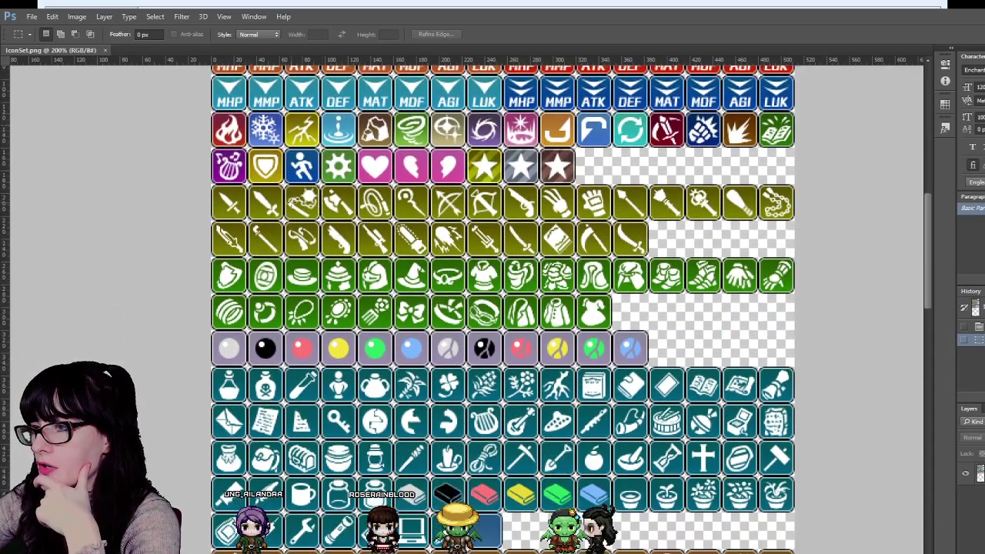
scroll(500, 308, "down", 4)
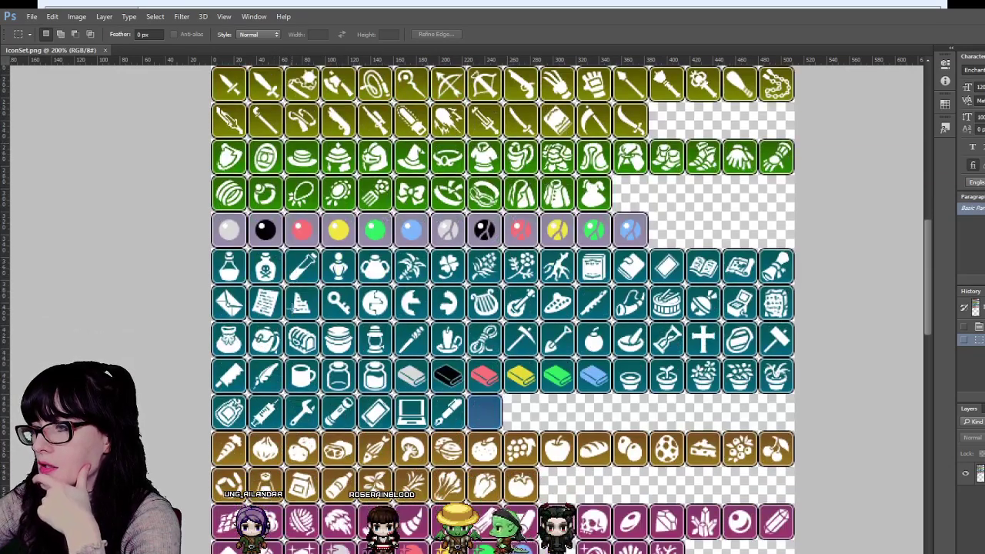
scroll(108, 373, "down", 7)
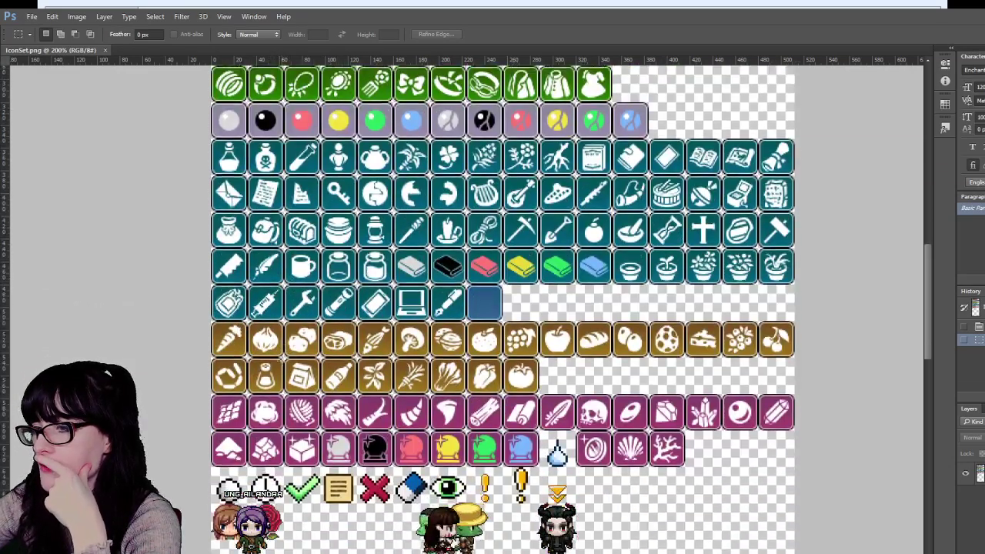
scroll(495, 443, "down", 1)
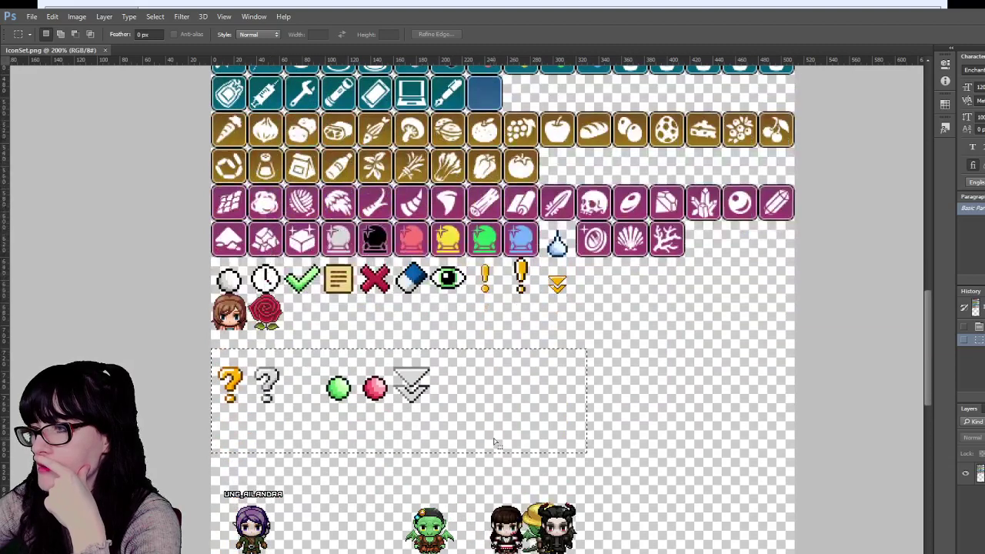
scroll(353, 339, "down", 3)
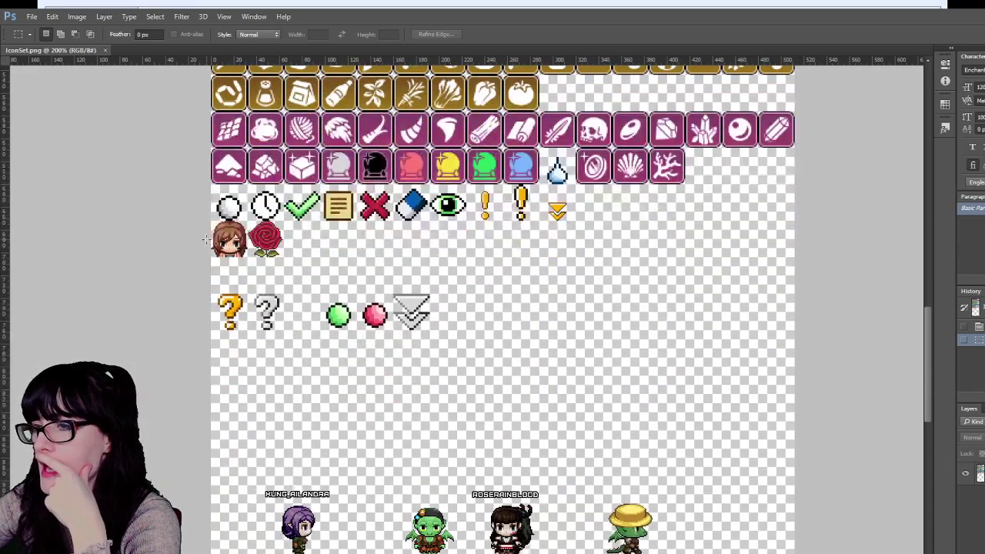
left_click_drag(213, 223, 428, 389)
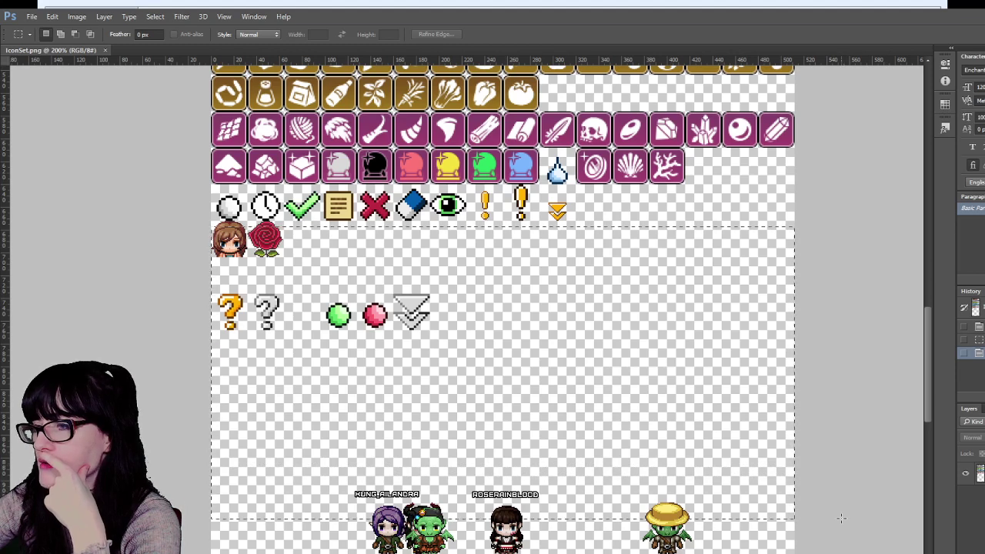
scroll(585, 367, "down", 5)
scroll(583, 365, "up", 3)
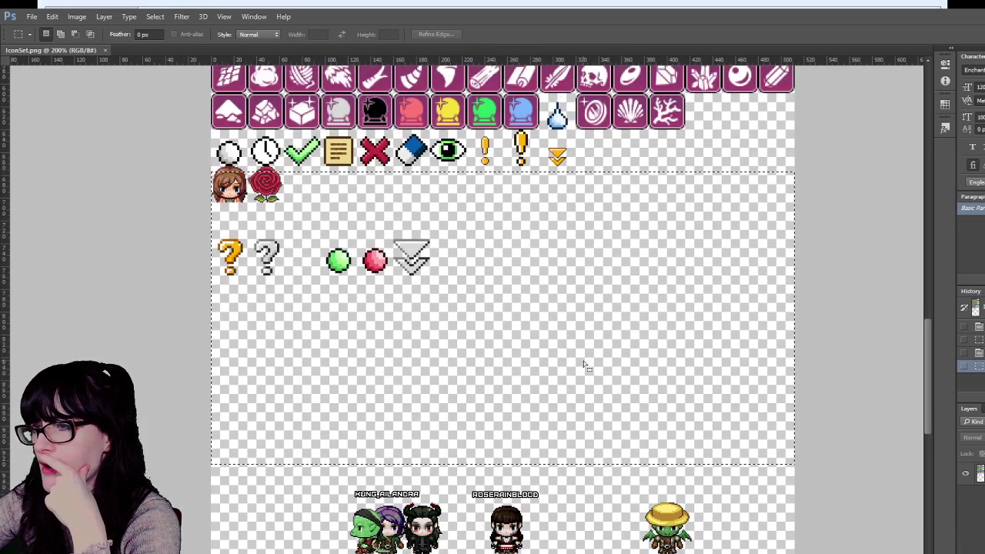
scroll(583, 365, "up", 2)
key("ctrl+d")
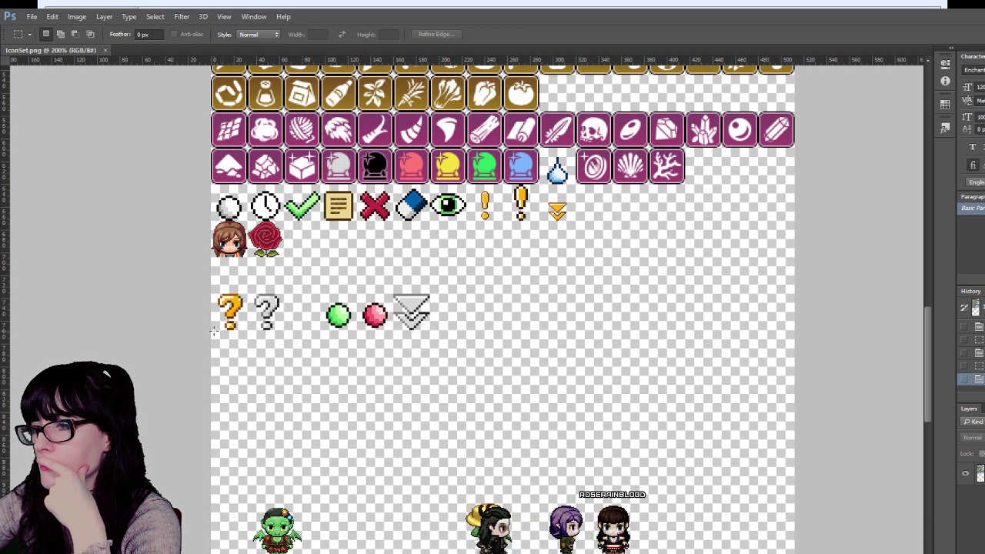
scroll(503, 260, "up", 3)
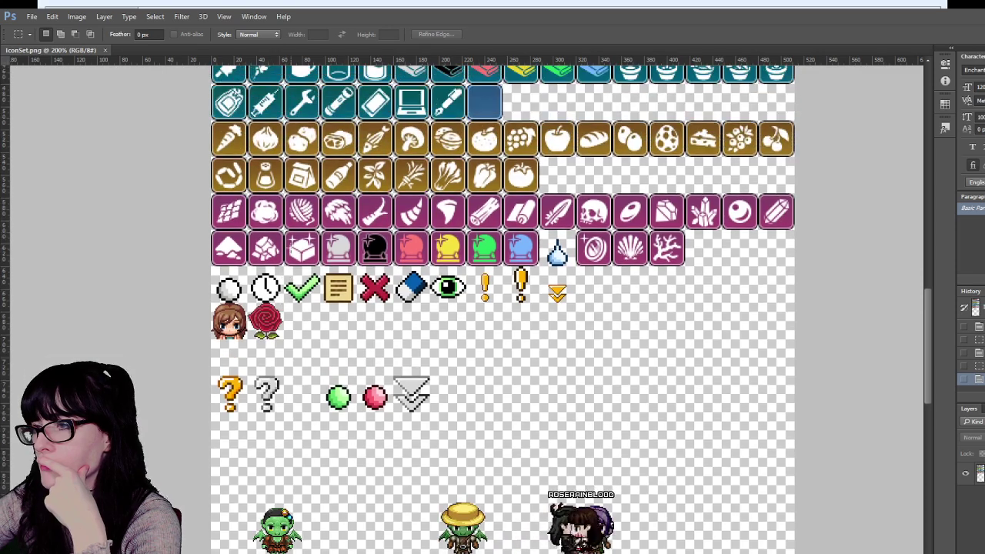
left_click_drag(930, 324, 860, 300)
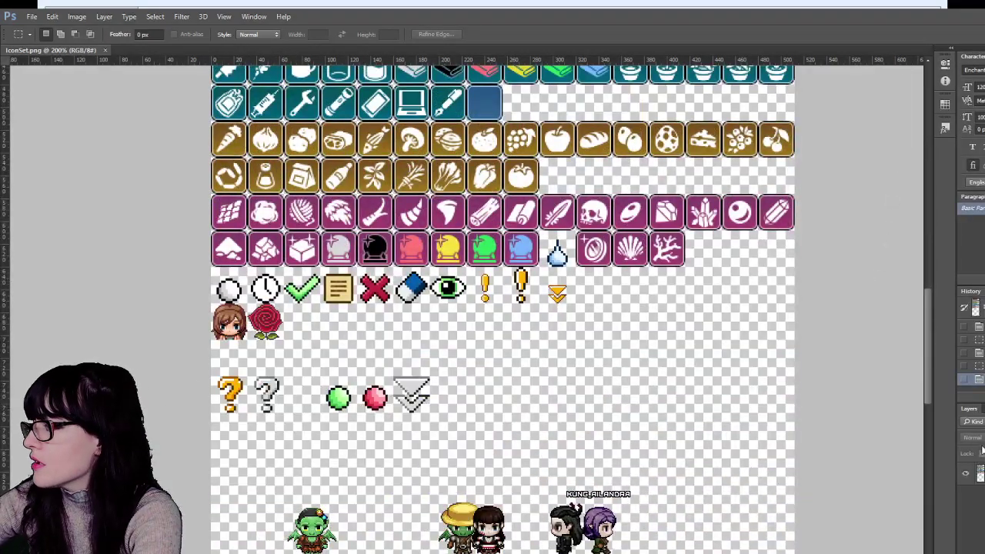
- Select the loose question mark, coloured dot and grey arrow icons and move them to the lower end of the sheet
left_click(186, 371)
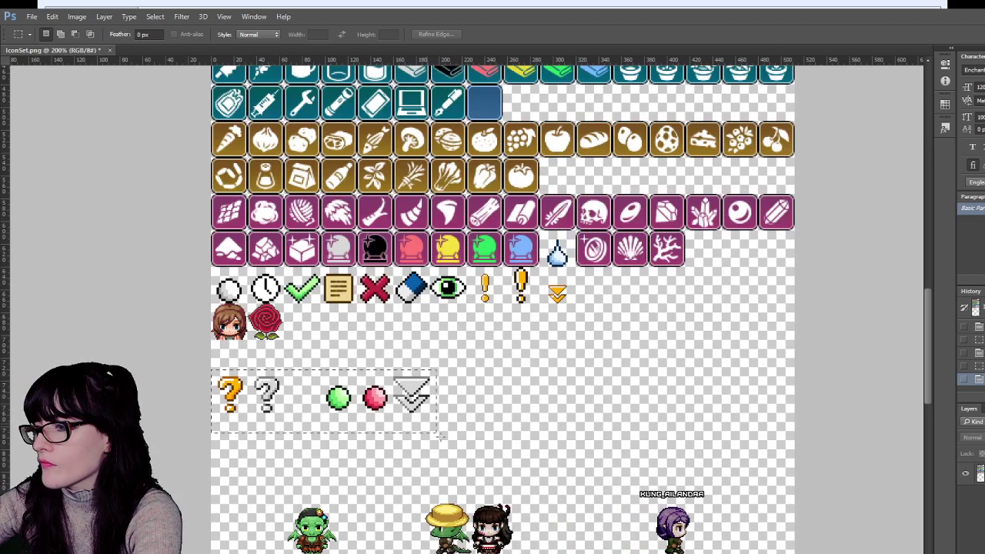
left_click_drag(186, 371, 466, 449)
key("v")
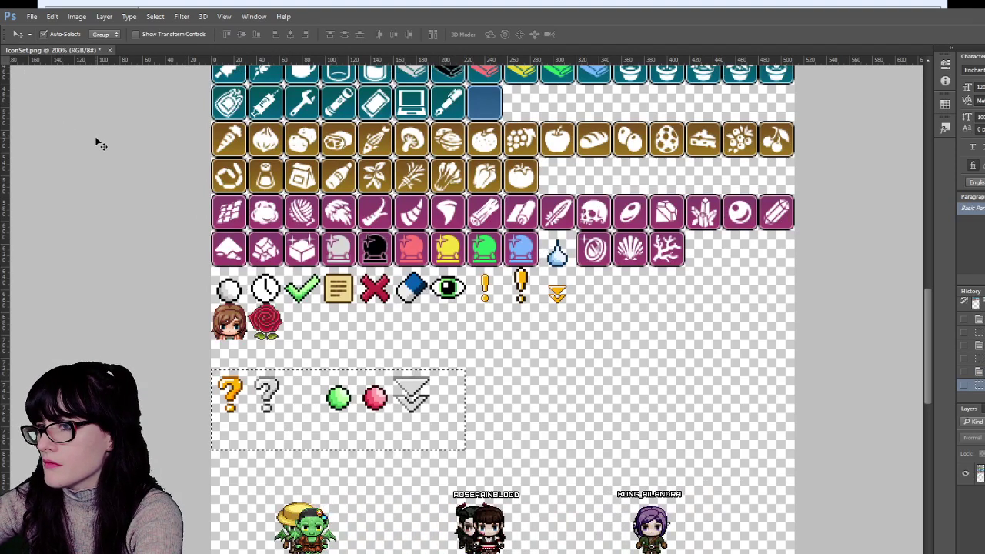
left_click(974, 473)
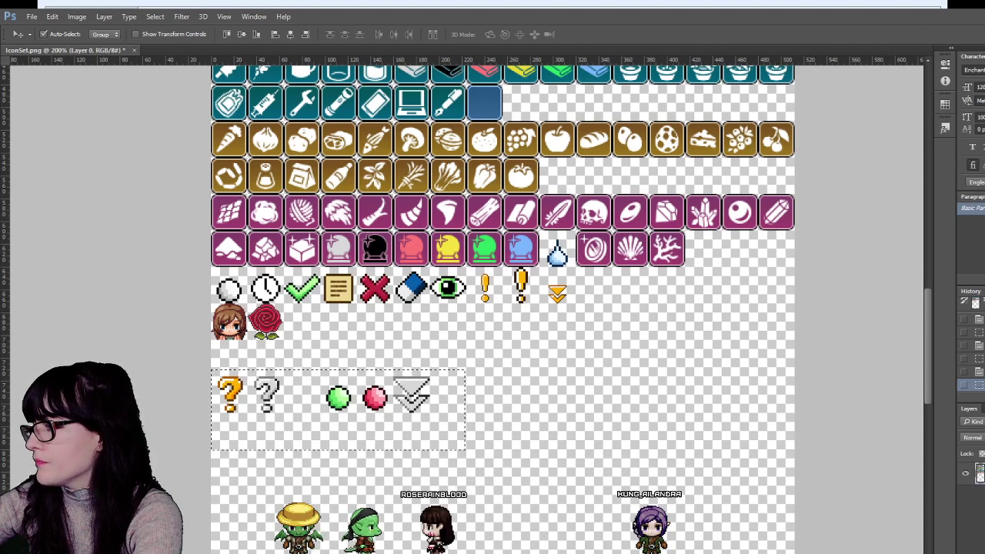
left_click_drag(400, 416, 434, 504)
scroll(466, 362, "down", 5)
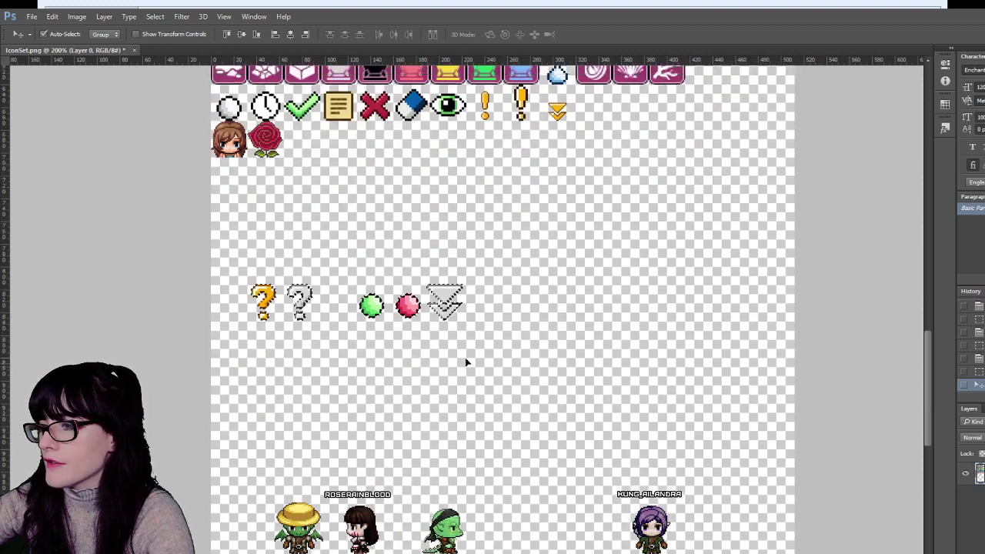
scroll(466, 362, "down", 3)
left_click_drag(440, 201, 431, 527)
key("m")
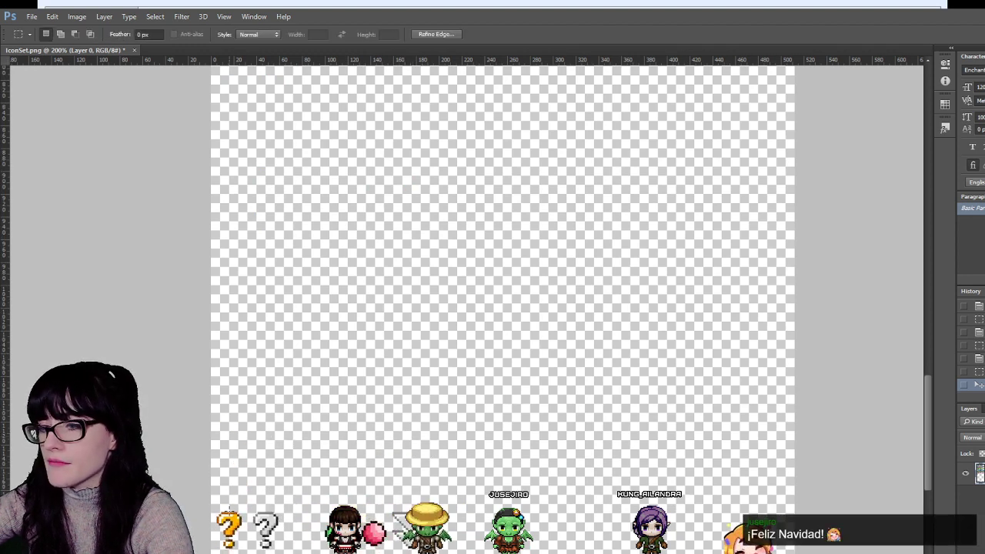
- Open Boss - Apple.png and Boss - Tomato.png, with the tomato image enlarged to 300%
scroll(260, 422, "up", 6)
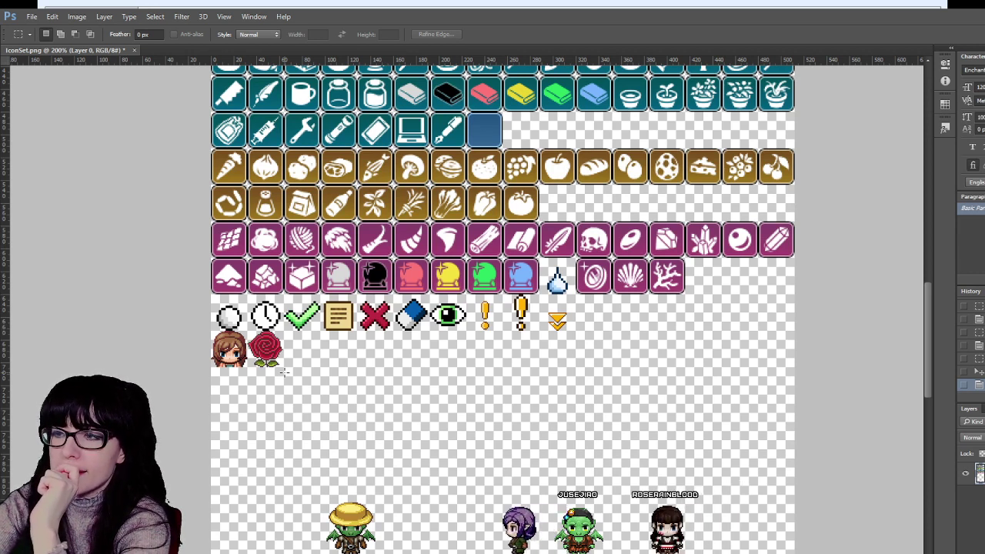
scroll(398, 281, "up", 2)
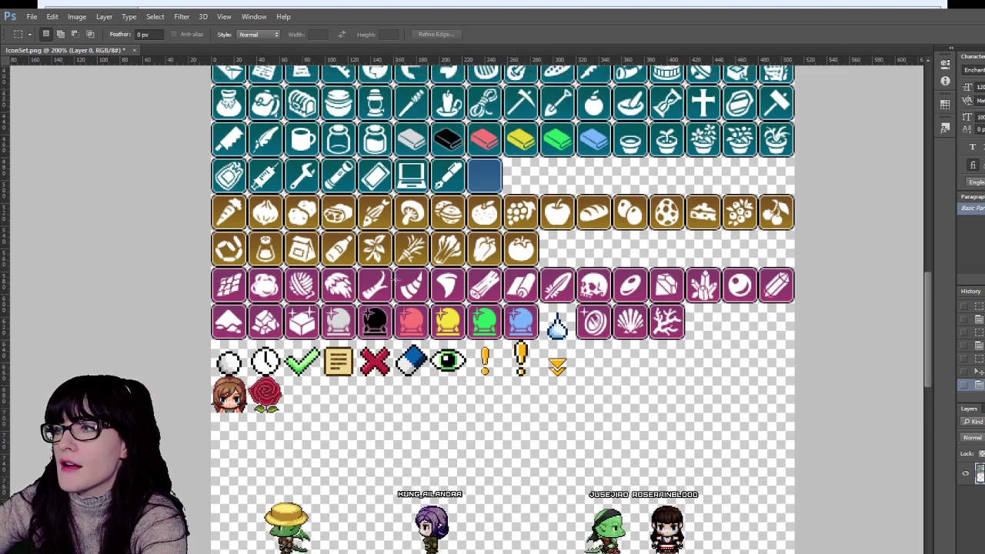
scroll(394, 277, "down", 1)
key("v")
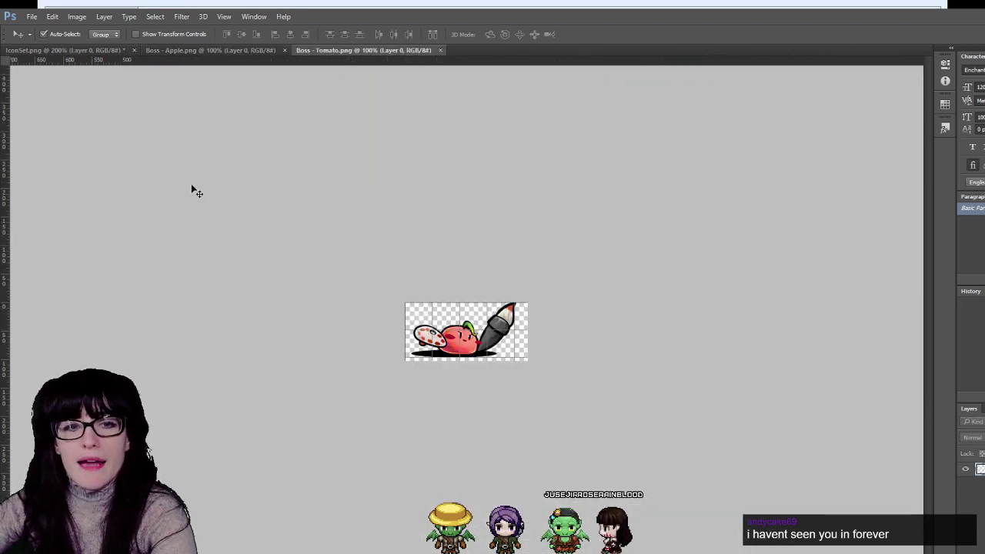
key("m")
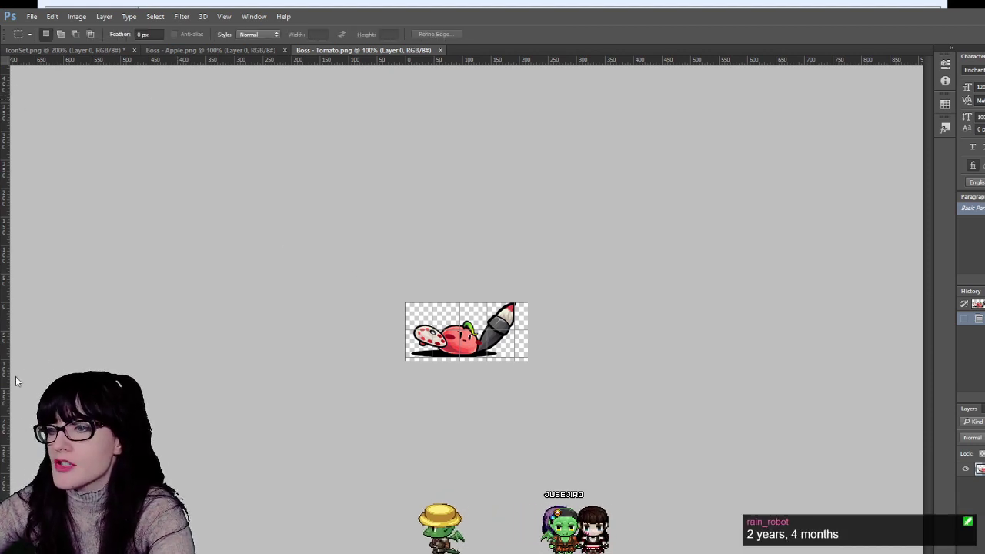
key("z")
left_click(464, 339)
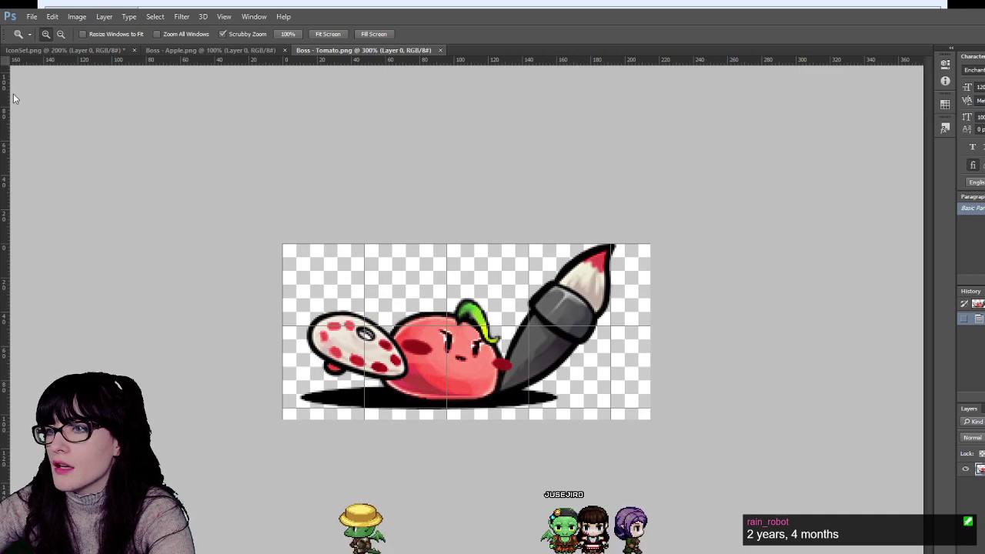
- Copy the entire tomato boss image into IconSet.png and place it in the empty area below the portrait and rose icons
key("m")
key("ctrl+a")
key("ctrl+c")
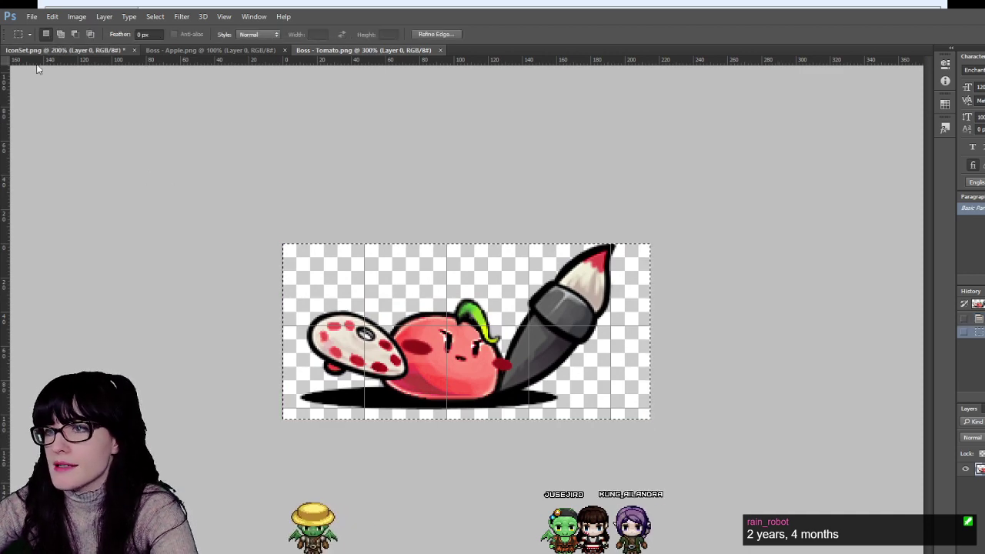
key("ctrl+Tab")
key("v")
key("ctrl+v")
left_click_drag(459, 319, 367, 434)
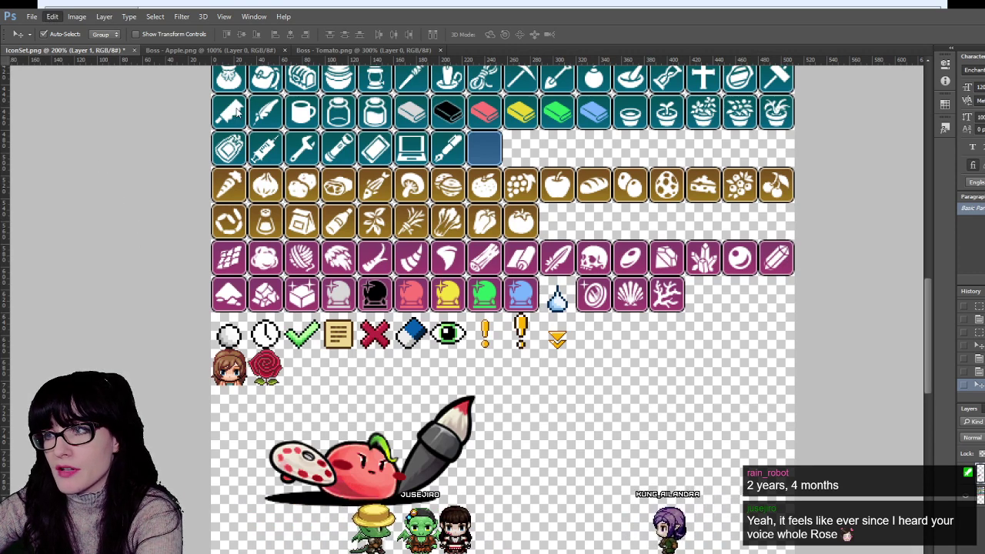
- Try scaling the pasted tomato boss to 50% width and height and moving it beside the portrait and rose icons
key("ctrl+t")
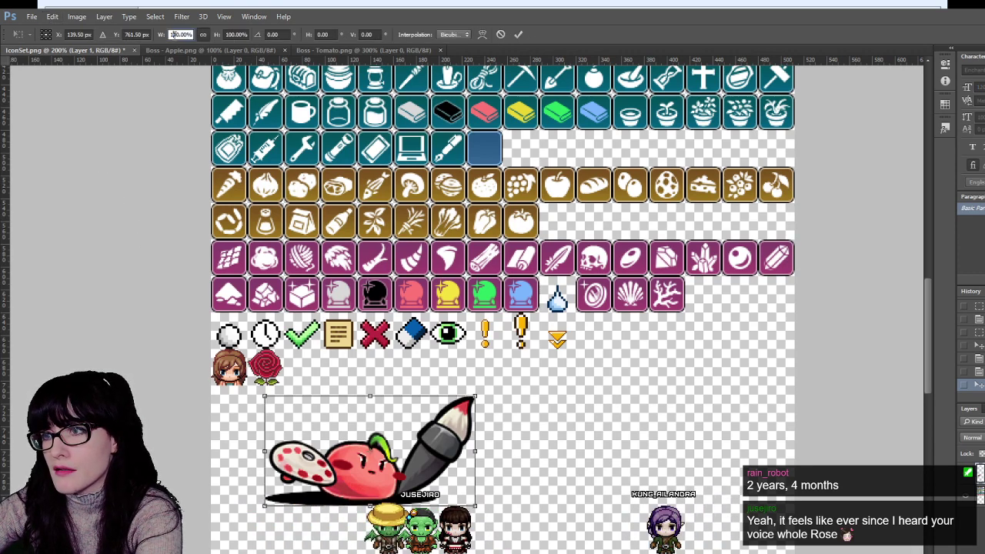
type("50")
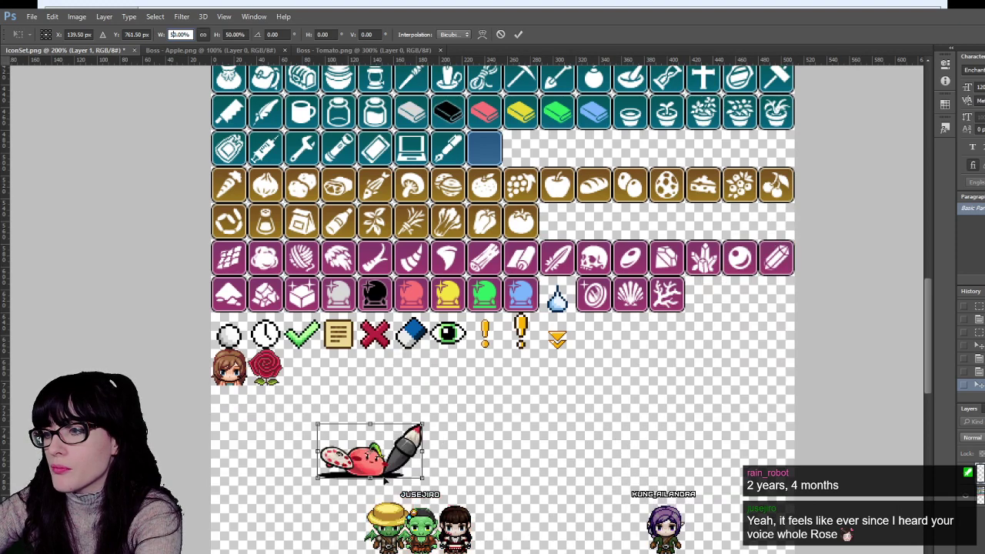
key("Tab")
mouse_move(285, 400)
left_mouse_down()
mouse_move(235, 395)
mouse_move(286, 397)
left_mouse_up()
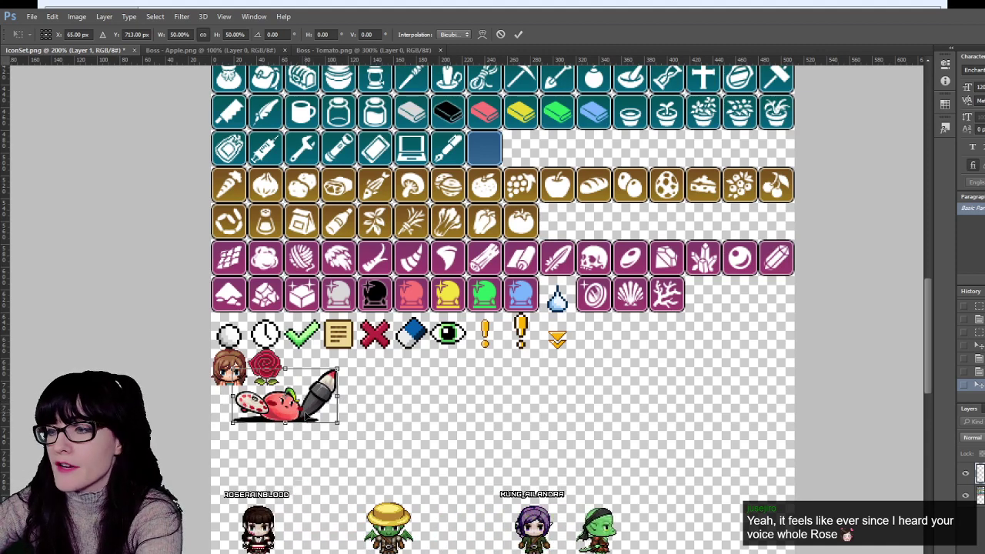
key("Return")
left_click_drag(316, 433, 327, 445)
key("ctrl+z")
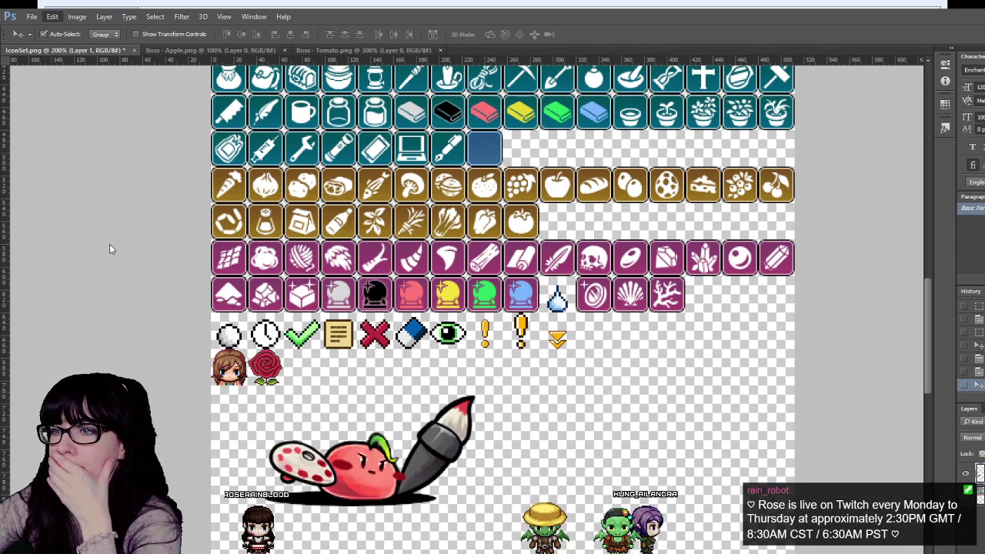
- Scale the tomato boss to 50% height and width, place it below the portrait and rose icons, and delete it
key("ctrl+t")
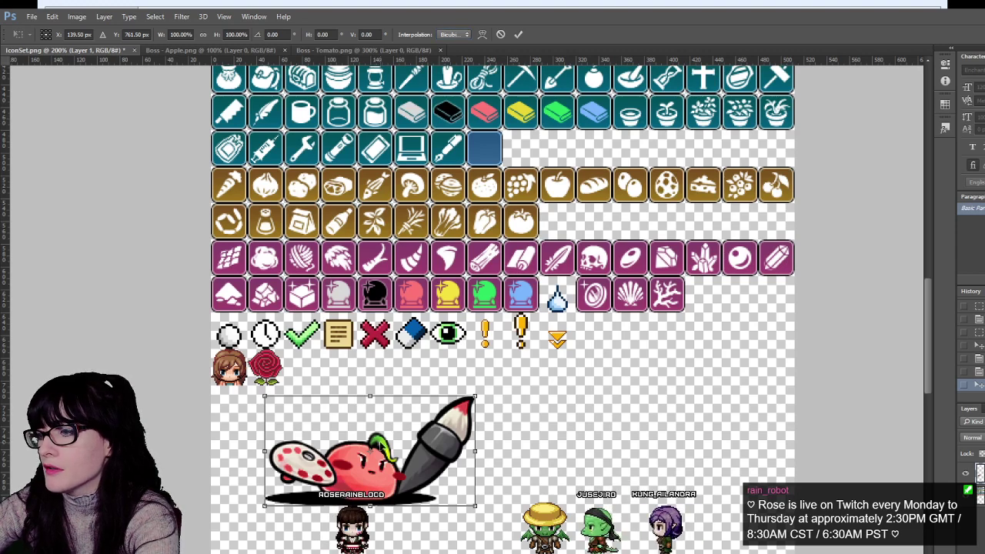
left_click(231, 34)
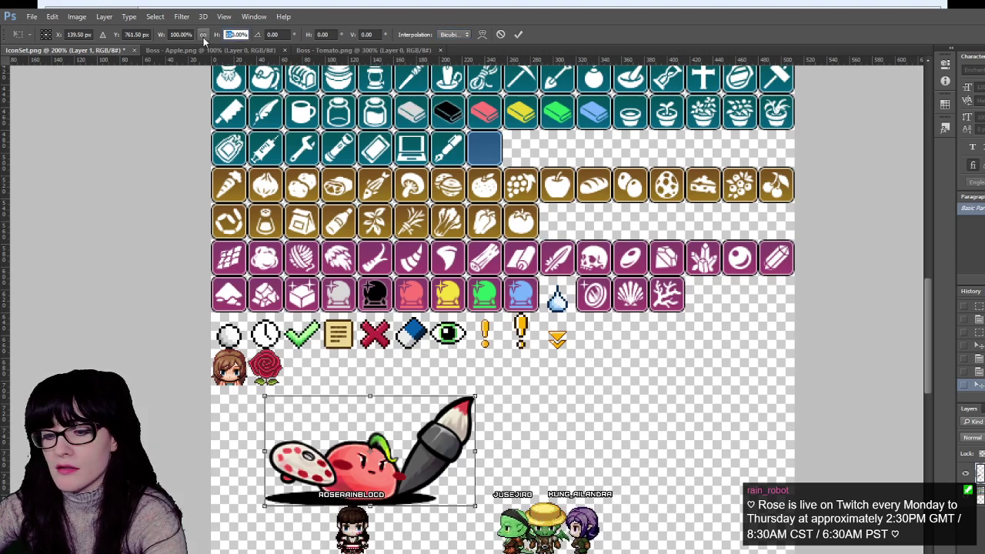
type("50")
key("Return")
left_click(179, 35)
type("50")
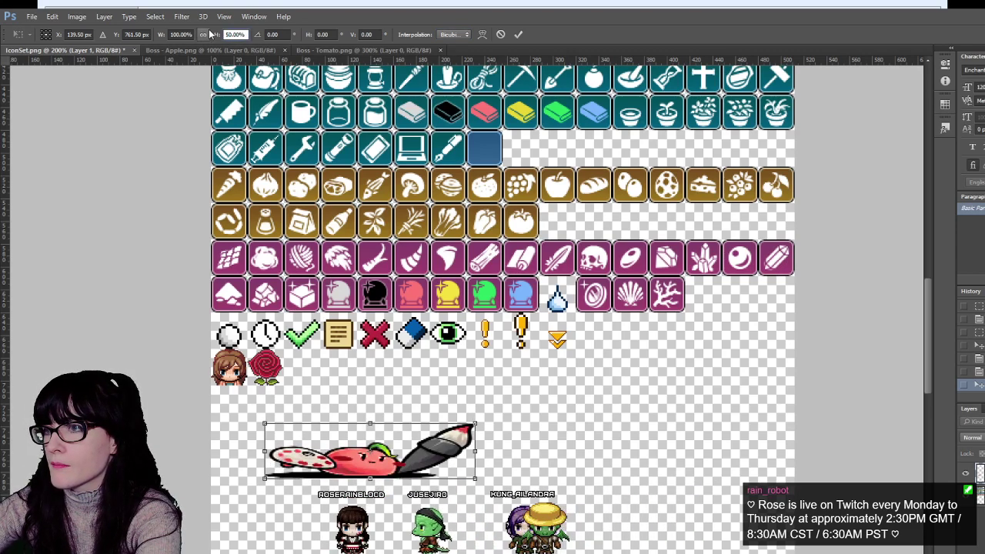
key("Return")
key("Return")
mouse_move(380, 470)
left_mouse_down()
mouse_move(274, 408)
mouse_move(289, 429)
left_mouse_up()
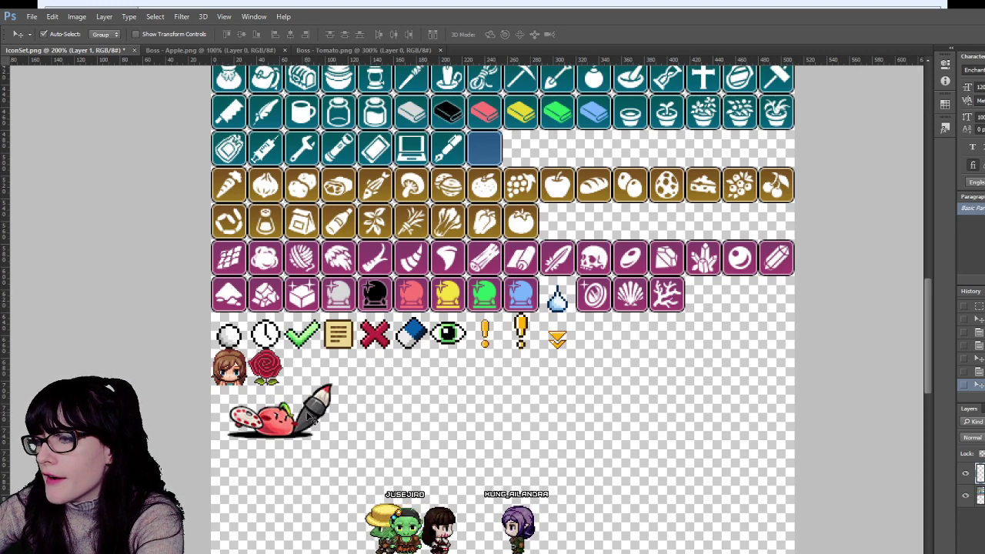
key("Delete")
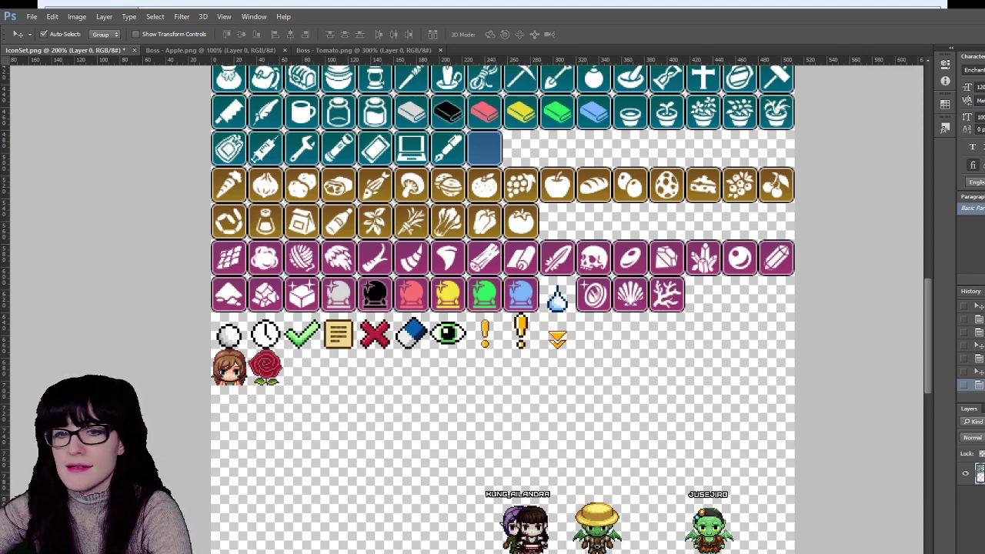
- Switch to GraphicsGale and maximise the Boss - Tomato image, enlarged to 200%
key("alt+Tab")
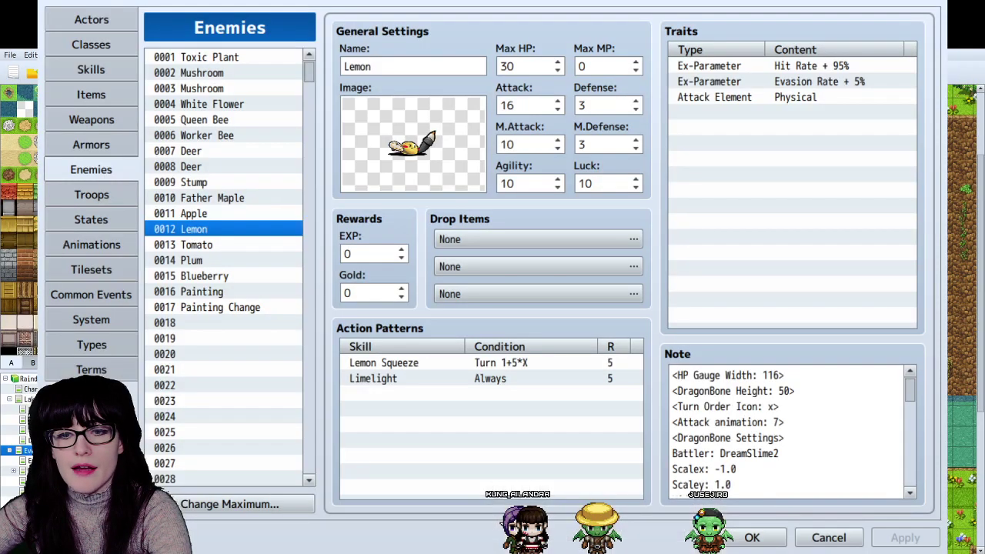
key("alt+Tab")
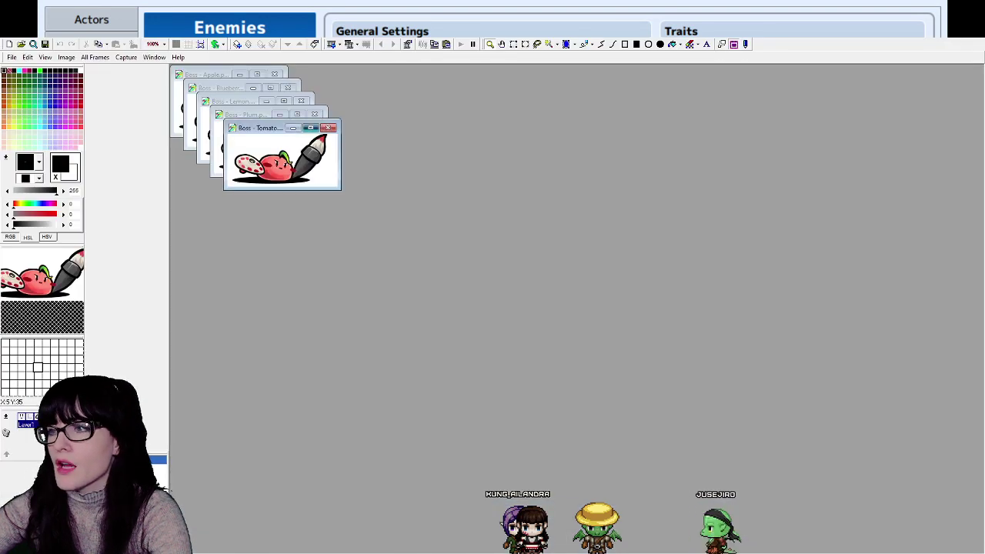
left_click(311, 127)
left_click(587, 327)
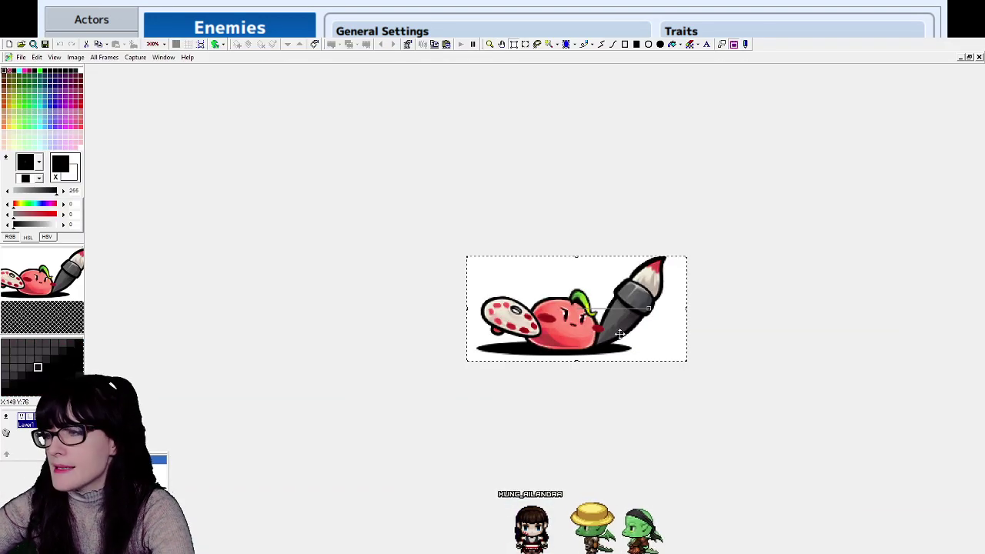
- Try shifting the whole tomato boss image upward within its canvas
key("ctrl+a")
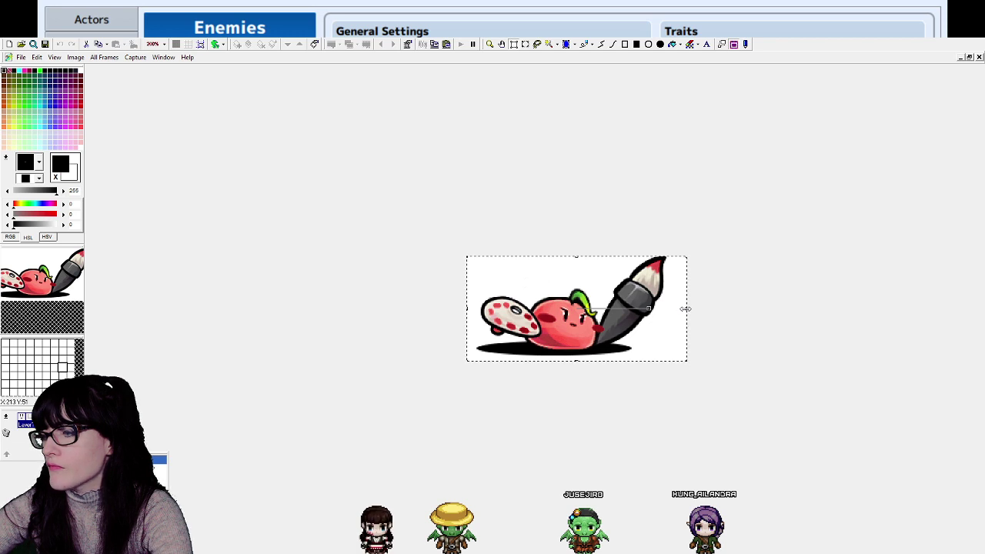
key("Up")
key("Up")
key("Up")
key("Up")
key("Up")
key("Up")
key("Up")
key("Up")
key("Up")
key("Up")
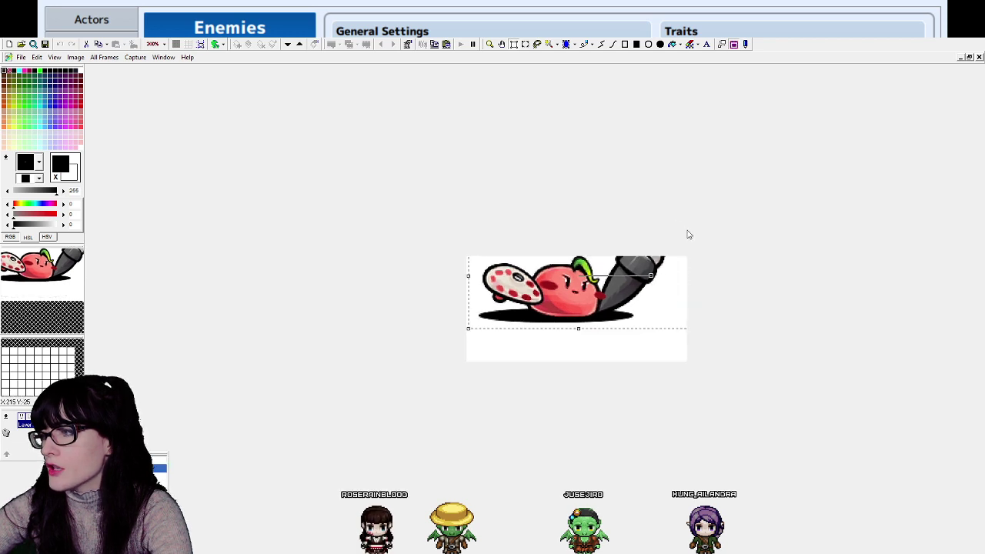
key("ctrl+z")
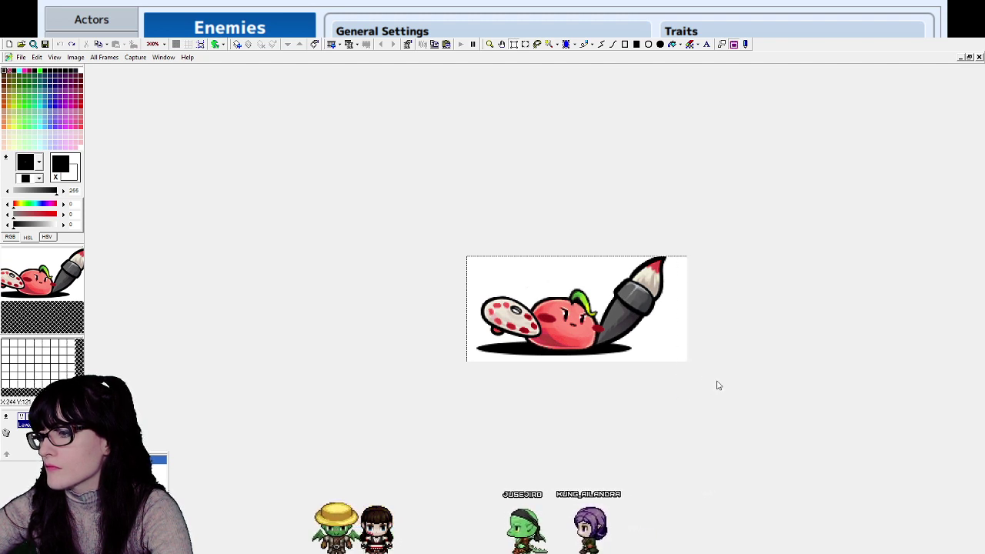
- Select the tomato boss with its palette and brush and shrink it to about half its width and height
left_click_drag(689, 352, 674, 360)
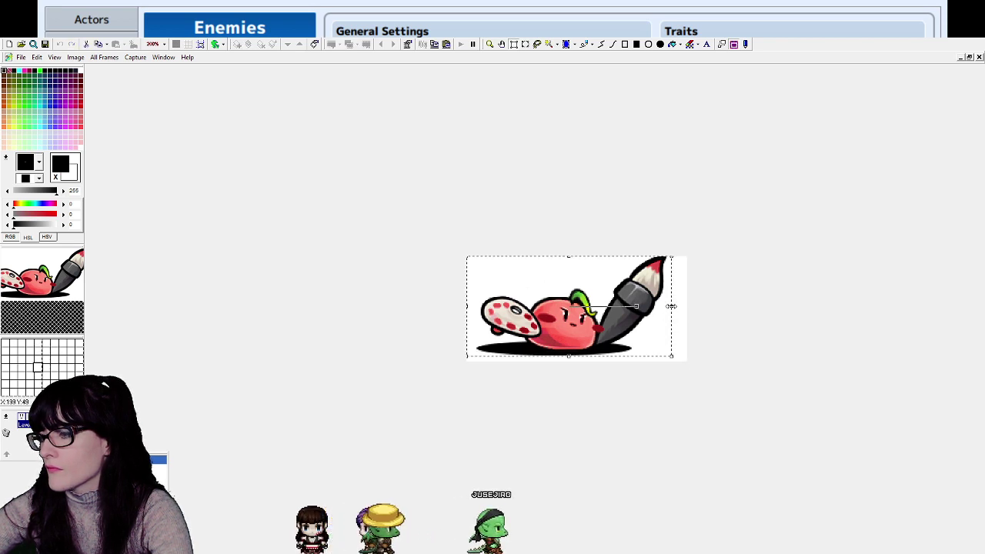
left_click_drag(671, 306, 582, 301)
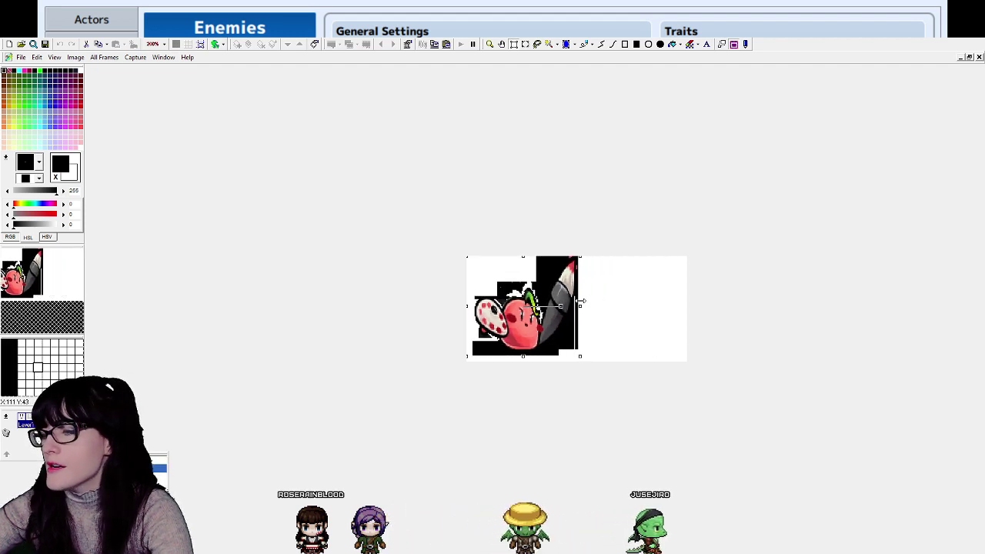
left_click_drag(581, 301, 568, 306)
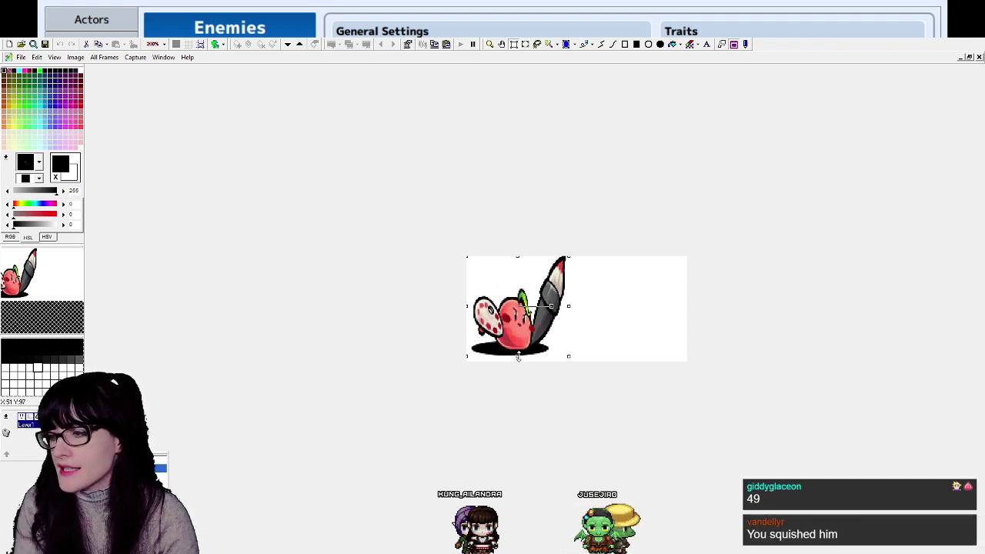
left_click_drag(518, 356, 537, 306)
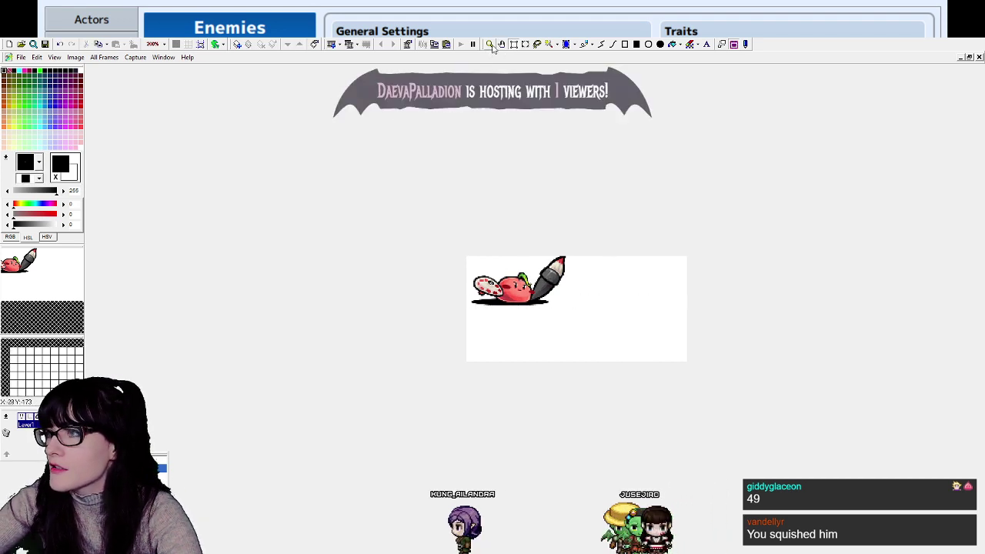
- Check the shrunken tomato boss at 100% and 300% and select the rectangular area around it
right_click(510, 288)
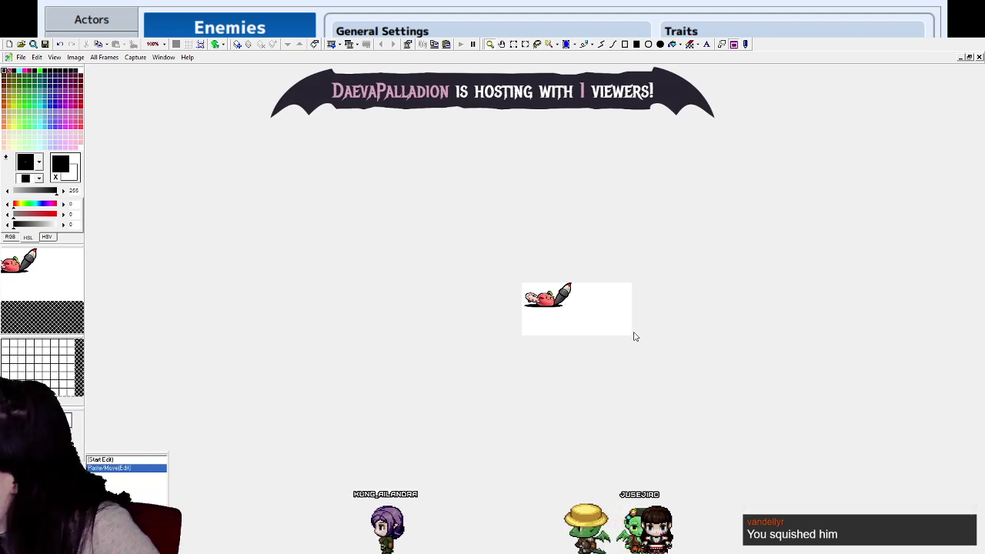
left_click(554, 288)
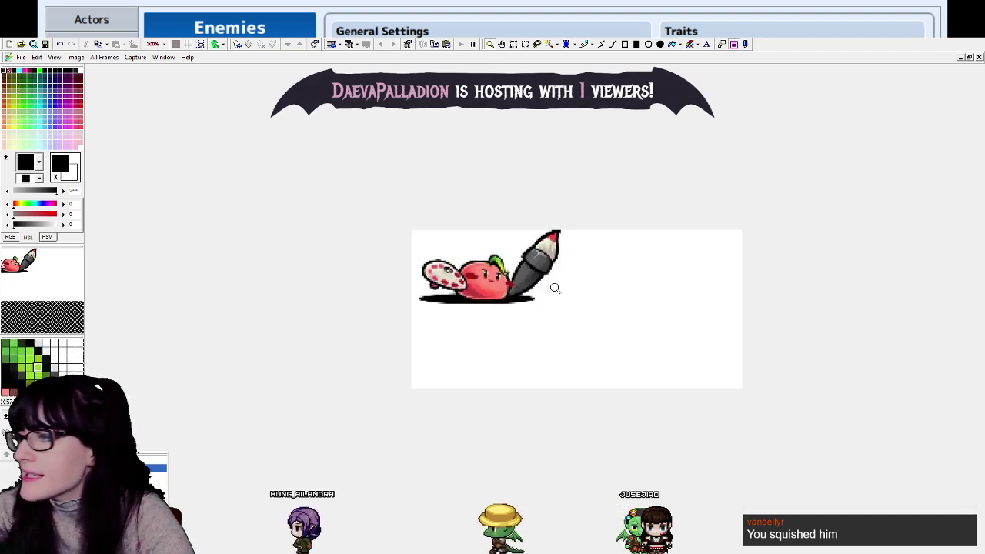
right_click(544, 286)
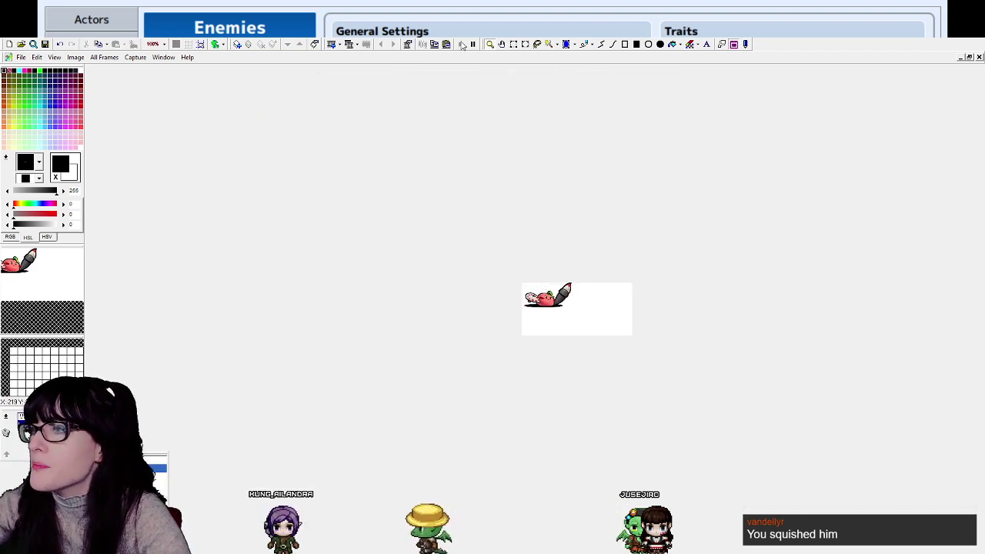
left_click(514, 44)
left_click_drag(522, 283, 595, 333)
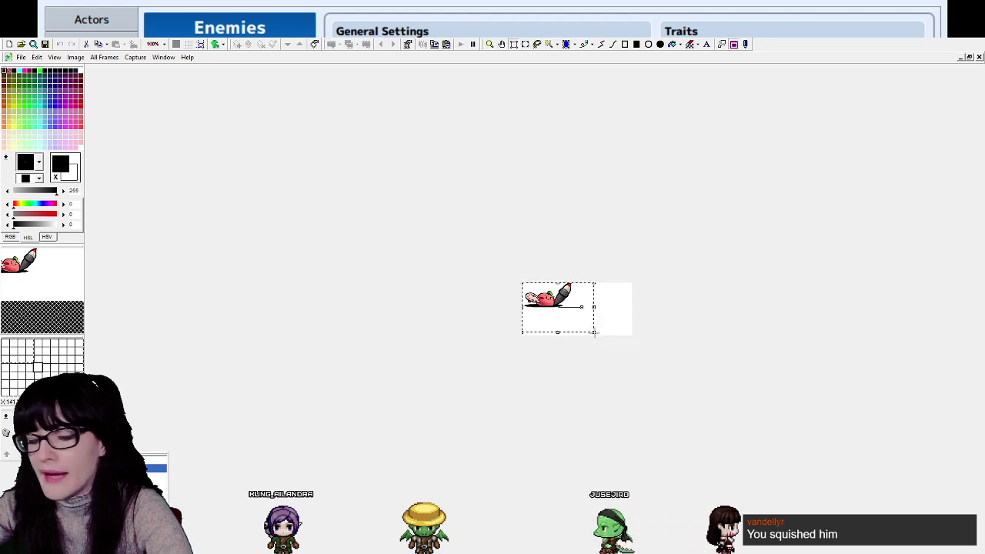
left_click_drag(522, 283, 599, 320)
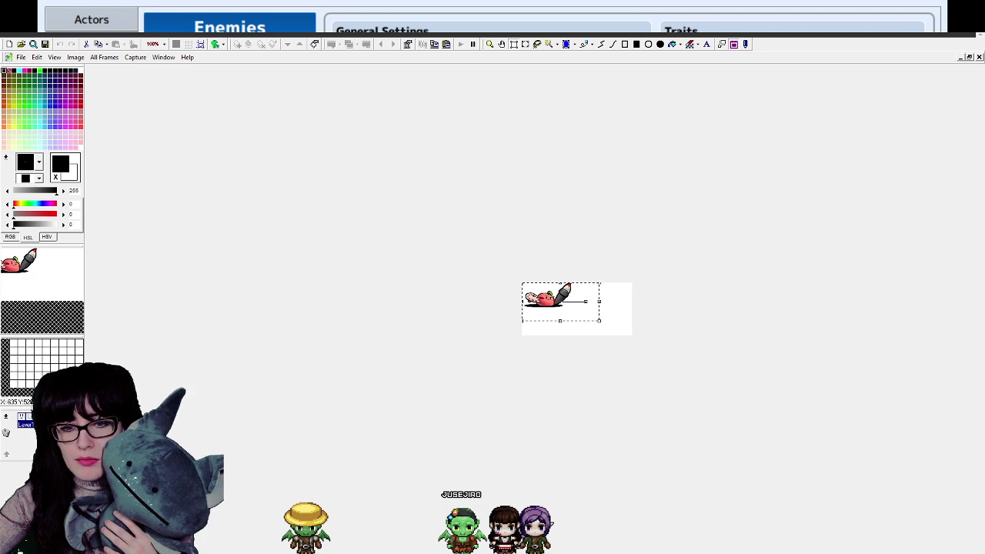
- Switch to the Straw Poll page, refresh it and review the results for naming the bat mascot
key("alt+Tab")
scroll(493, 308, "down", 1)
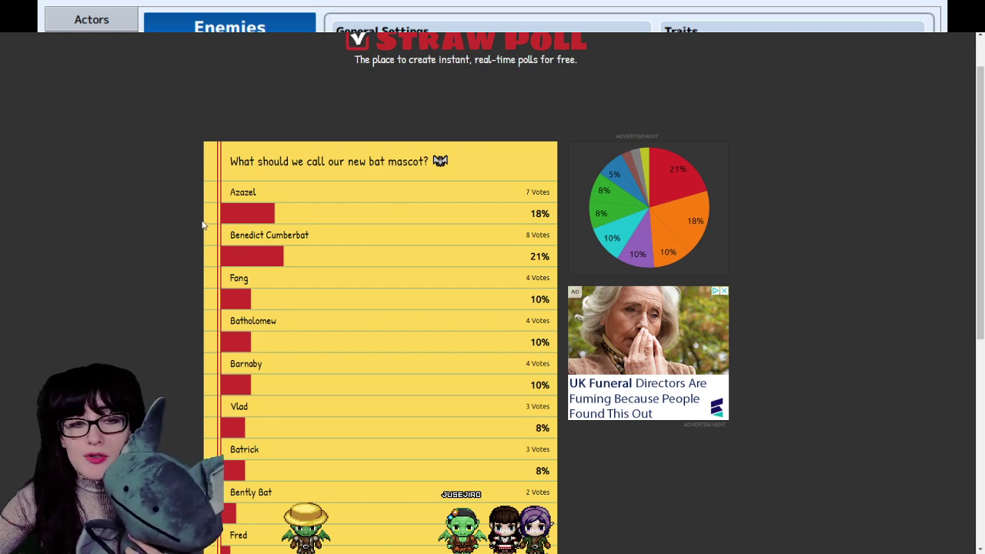
key("F5")
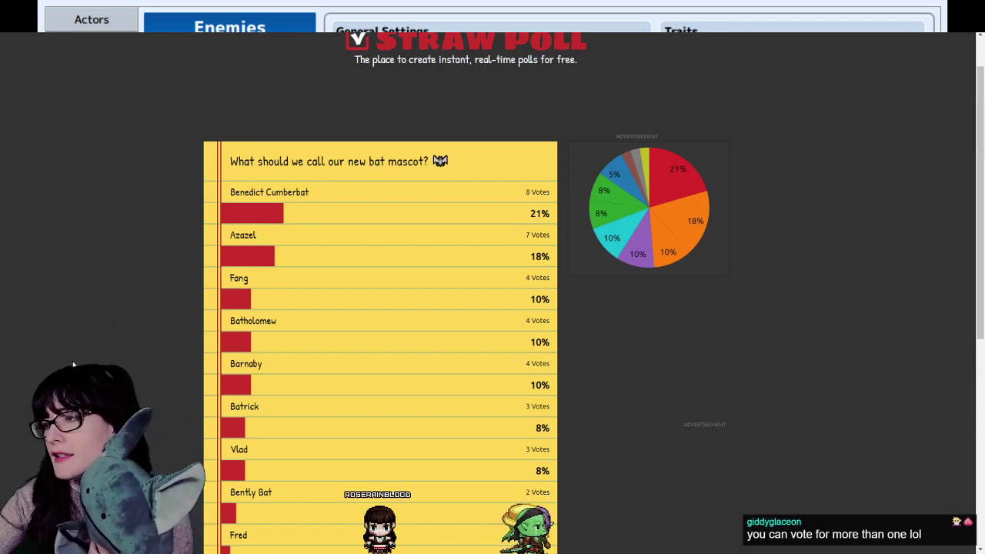
scroll(73, 365, "up", 1)
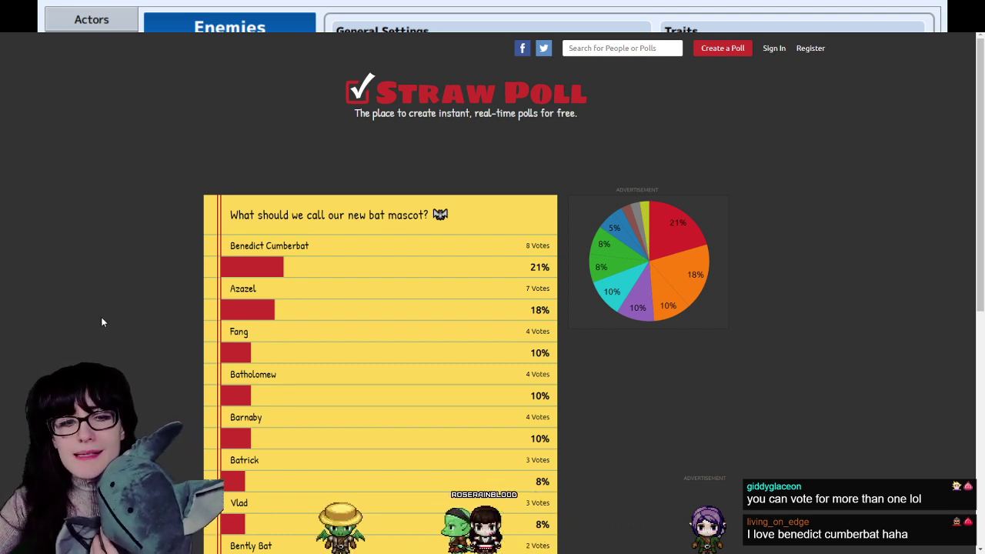
scroll(92, 333, "down", 5)
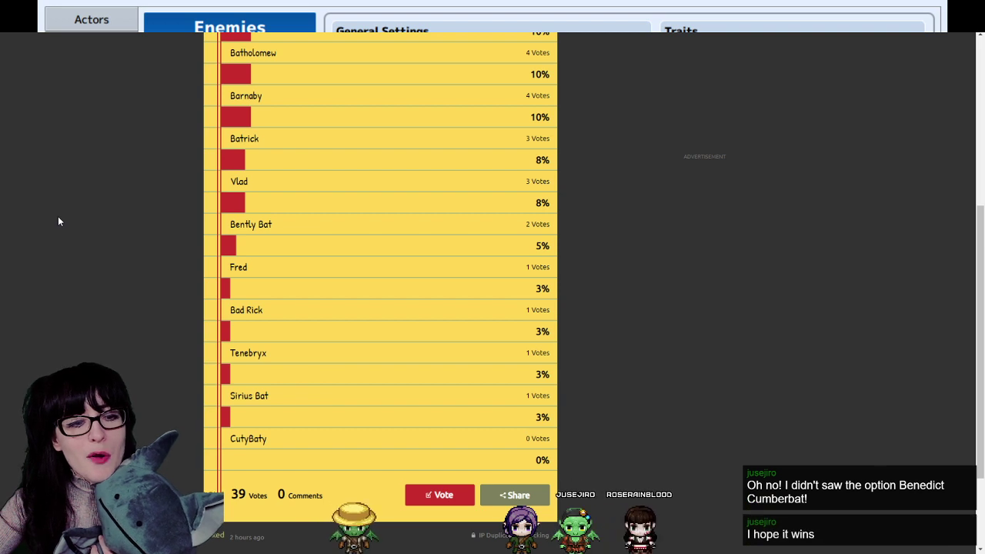
scroll(70, 244, "up", 5)
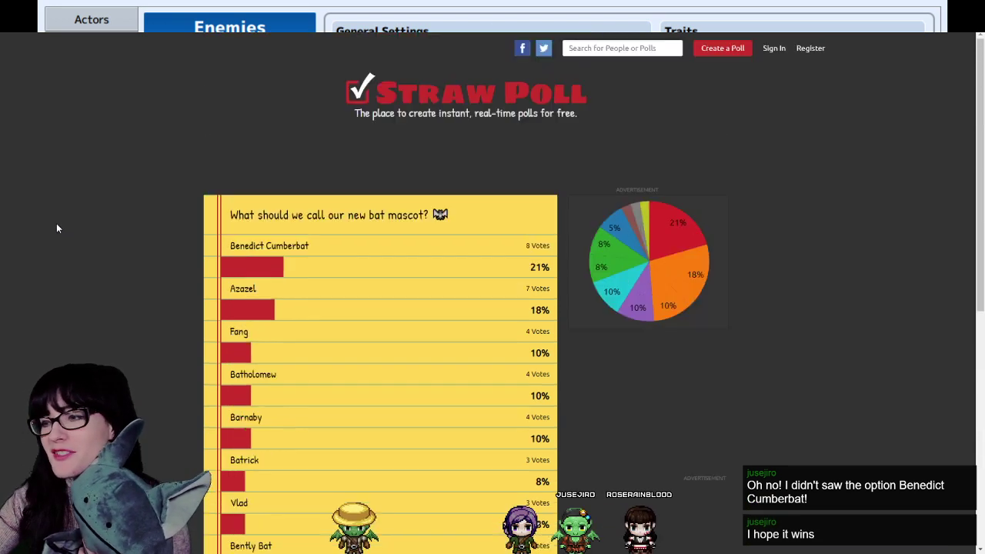